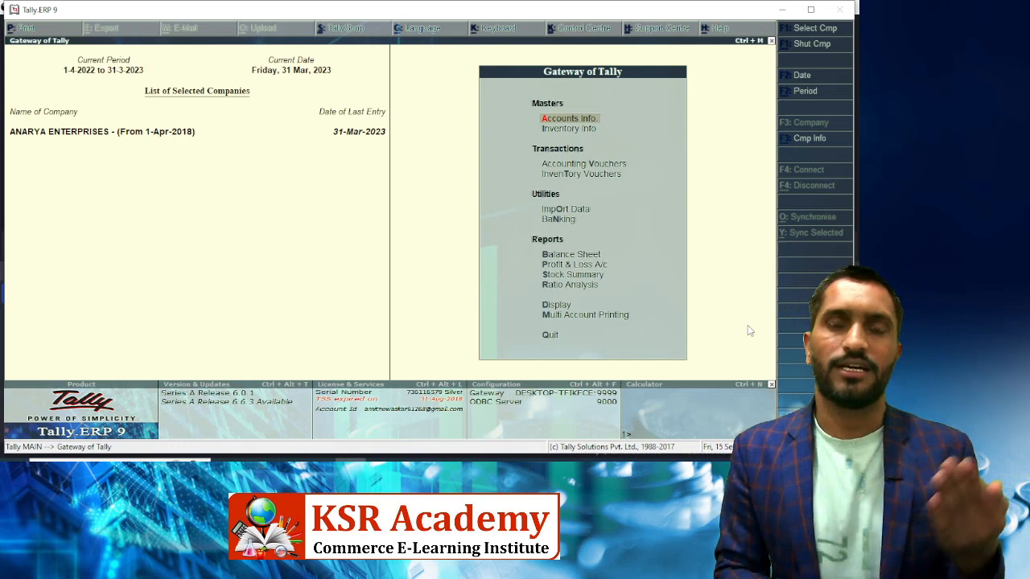
Scan Tally's Balance Sheet capital account entries, then bring up the Excel BS 2022-23 workbook
{"action": "key", "text": "Down"}
{"action": "key", "text": "Down"}
{"action": "key", "text": "Down"}
{"action": "key", "text": "Down"}
{"action": "key", "text": "Down"}
{"action": "key", "text": "Down"}
{"action": "key", "text": "Down"}
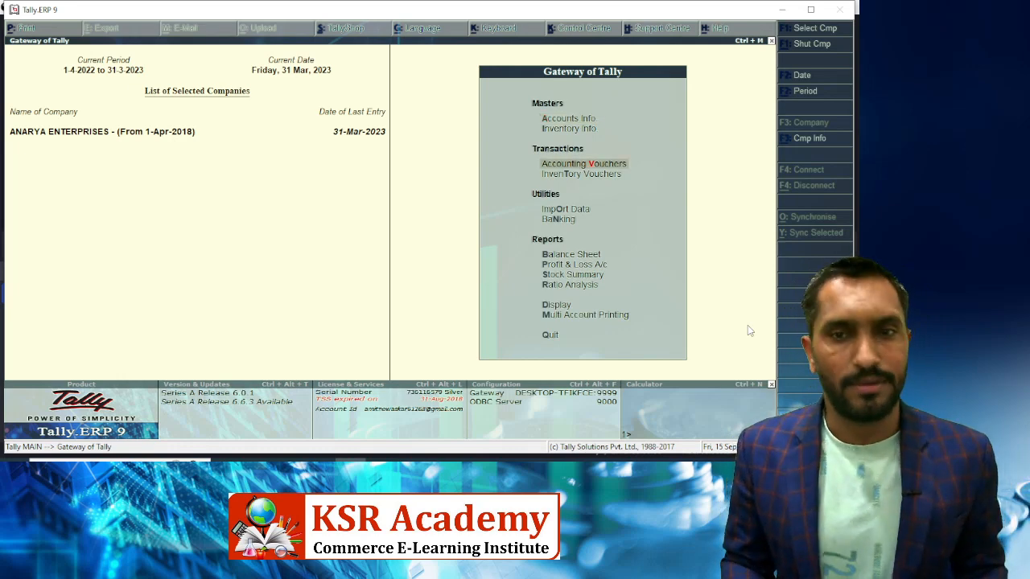
{"action": "key", "text": "Up"}
{"action": "key", "text": "Return"}
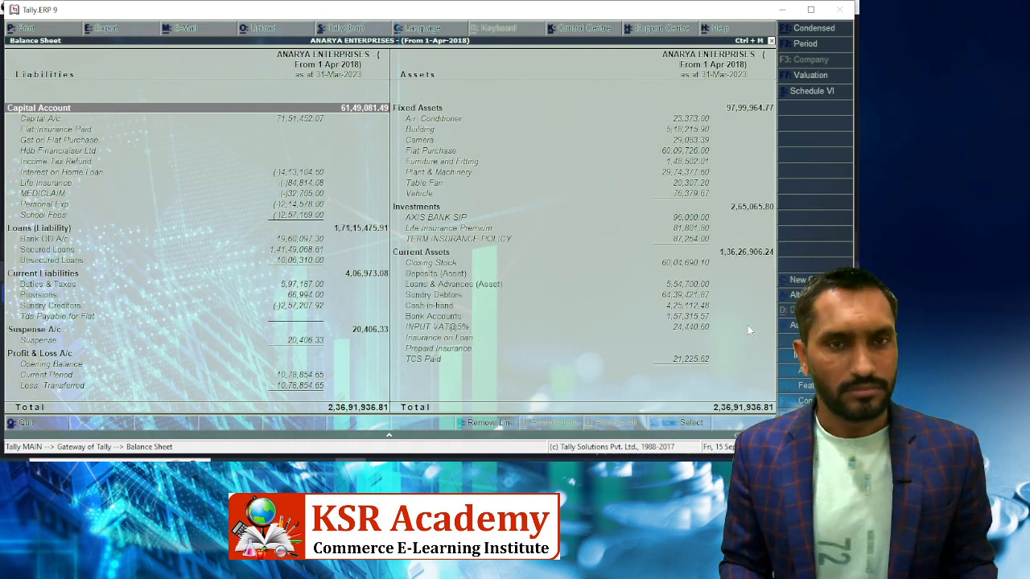
{"action": "key", "text": "Down"}
{"action": "key", "text": "Down"}
{"action": "key", "text": "Down"}
{"action": "key", "text": "Down"}
{"action": "key", "text": "Down"}
{"action": "key", "text": "Down"}
{"action": "key", "text": "Down"}
{"action": "key", "text": "Down"}
{"action": "key", "text": "Down"}
{"action": "key", "text": "Down"}
{"action": "key", "text": "Down"}
{"action": "key", "text": "Down"}
{"action": "key", "text": "Down"}
{"action": "key", "text": "Down"}
{"action": "key", "text": "Down"}
{"action": "key", "text": "Down"}
{"action": "key", "text": "Down"}
{"action": "key", "text": "Down"}
{"action": "key", "text": "Down"}
{"action": "key", "text": "Down"}
{"action": "key", "text": "Down"}
{"action": "key", "text": "Down"}
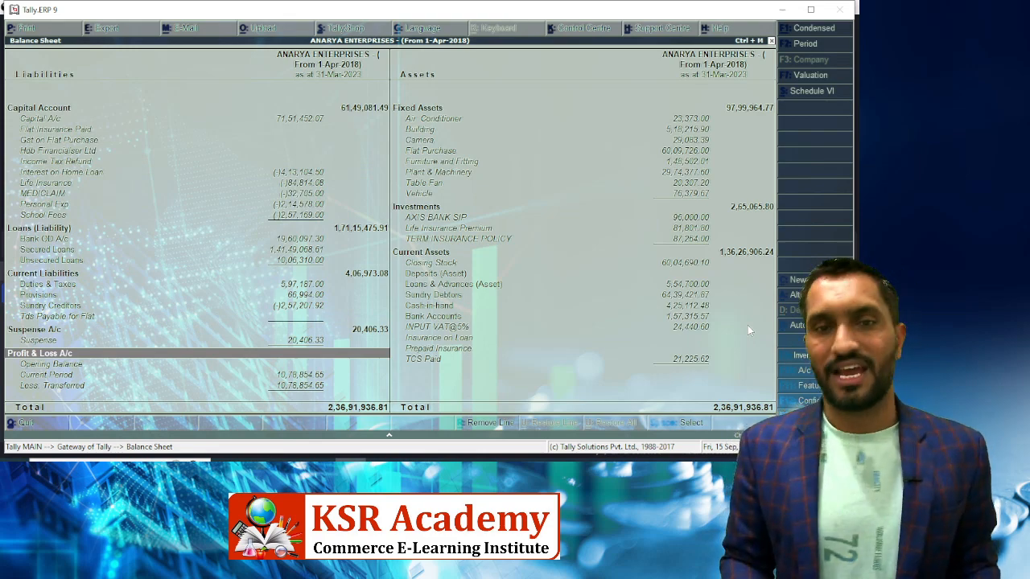
{"action": "key", "text": "Escape"}
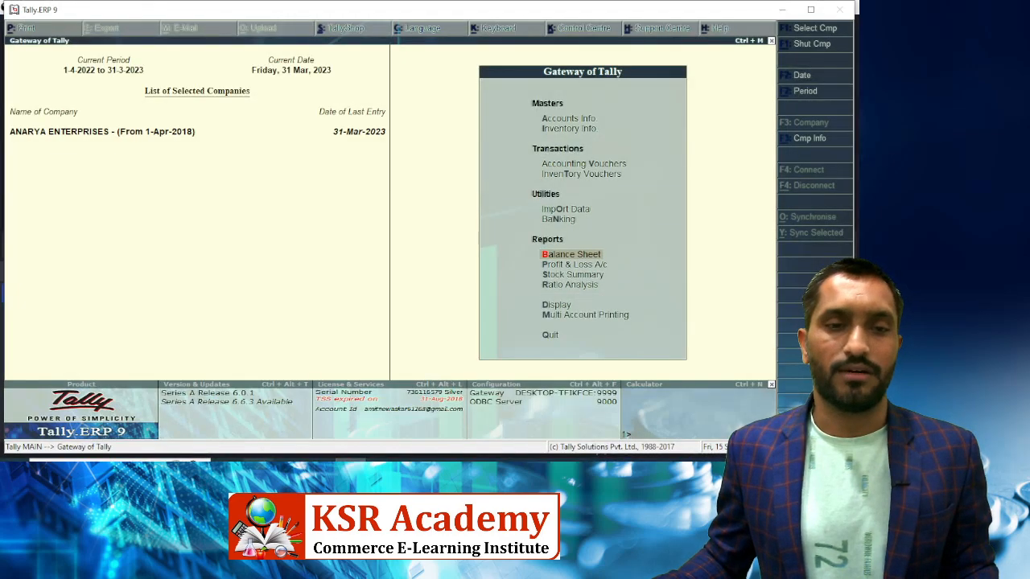
{"action": "left_click", "coordinate": [398, 473]}
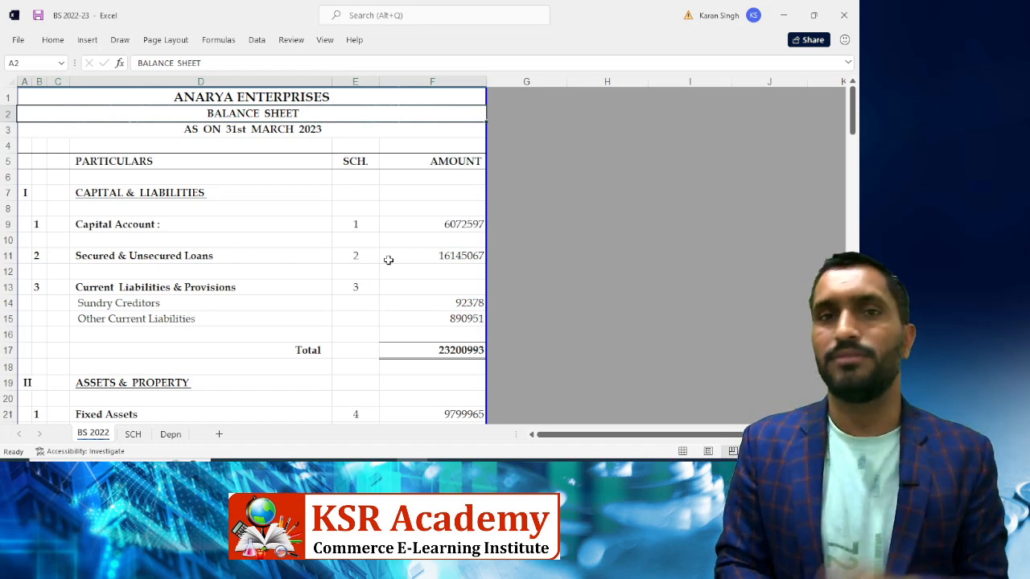
Inspect the Depn sheet's Opening Balance heading and the Plant & Machinery and Camera depreciation formulas
{"action": "left_click", "coordinate": [171, 435]}
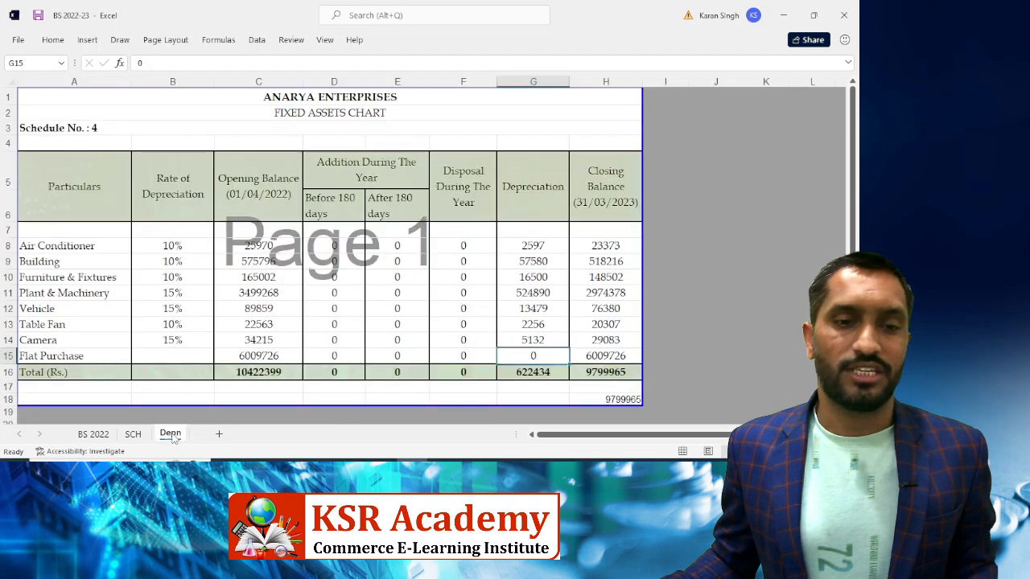
{"action": "left_click", "coordinate": [275, 193]}
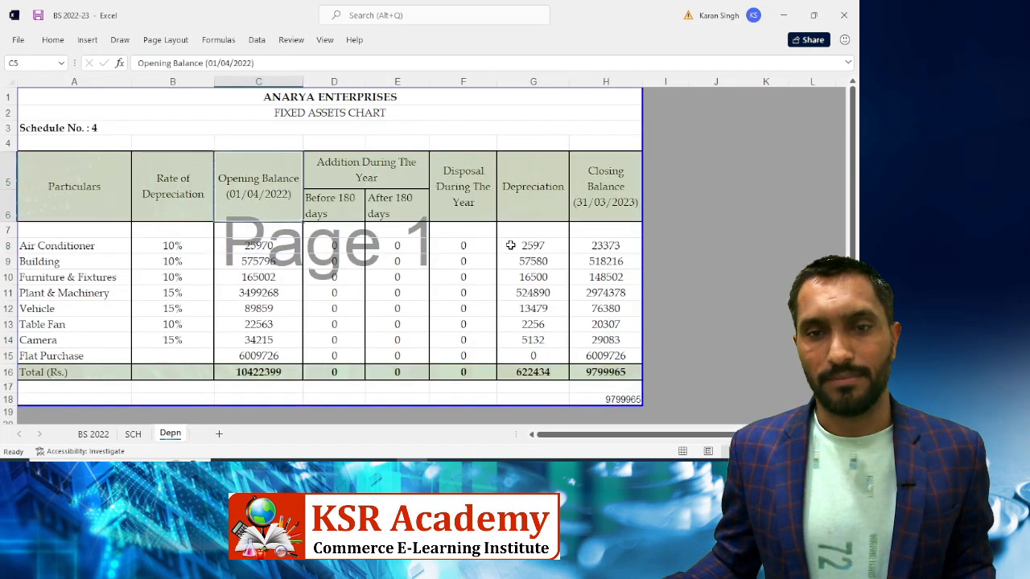
{"action": "left_click", "coordinate": [525, 294]}
{"action": "left_click", "coordinate": [518, 338]}
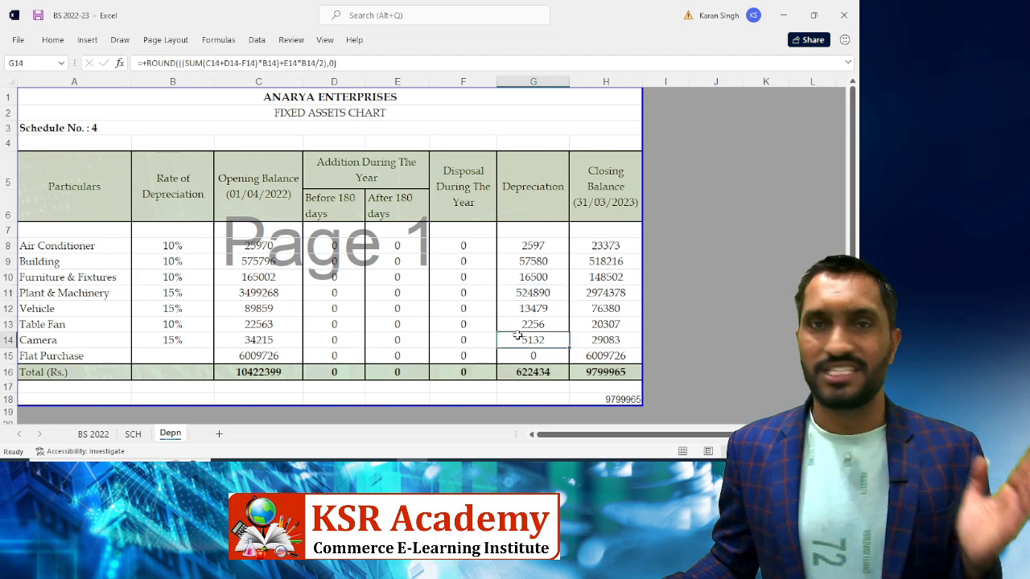
Start renaming the BS 2022 sheet tab, deleting the year's final digit
{"action": "left_click", "coordinate": [107, 439]}
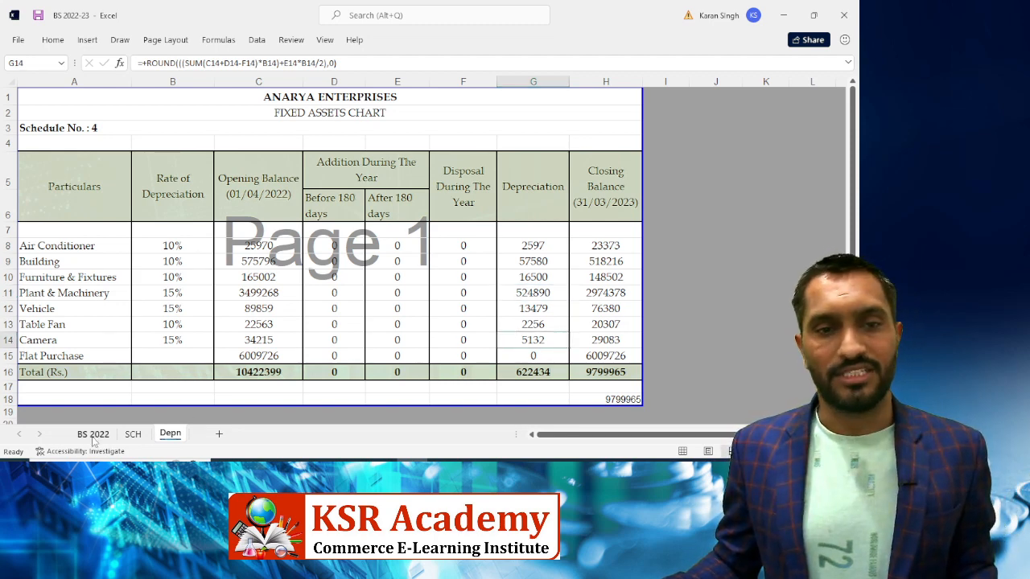
{"action": "left_click", "coordinate": [94, 438]}
{"action": "right_click", "coordinate": [91, 437]}
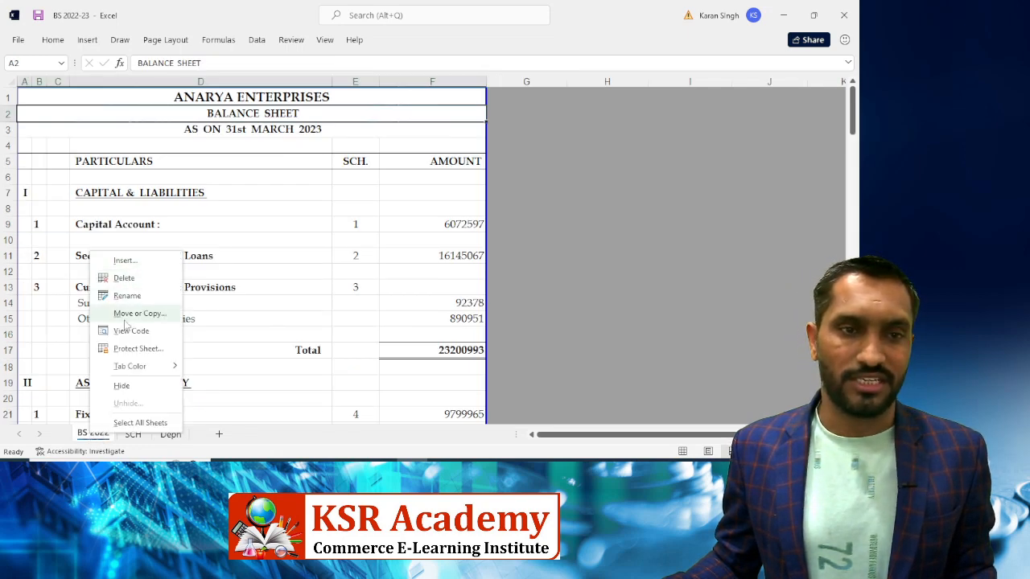
{"action": "left_click", "coordinate": [126, 294]}
{"action": "key", "text": "End"}
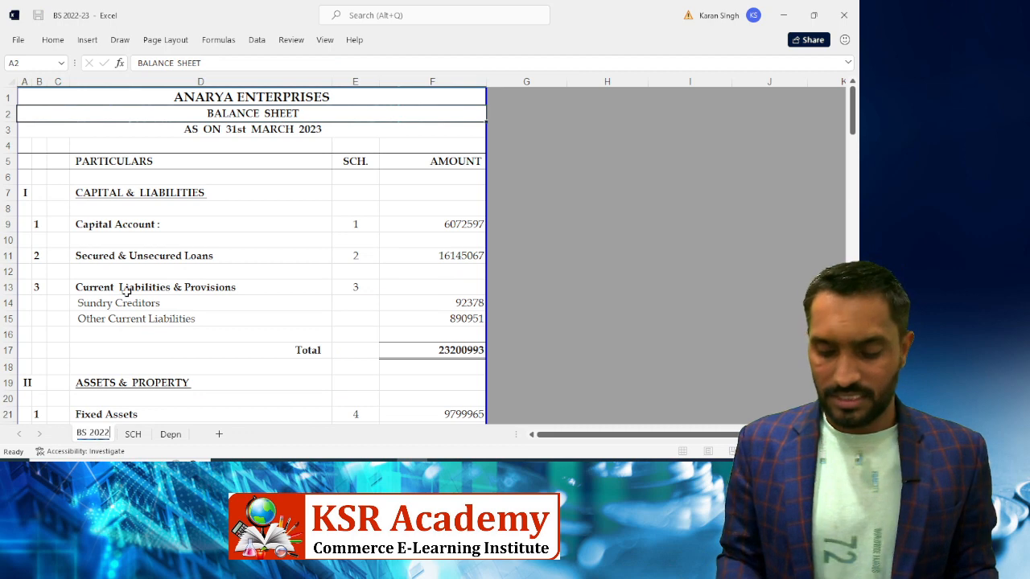
{"action": "key", "text": "BackSpace"}
Finish renaming the tab to BS 2023 and glance at the SCH schedules sheet
{"action": "type", "text": "3"}
{"action": "key", "text": "Return"}
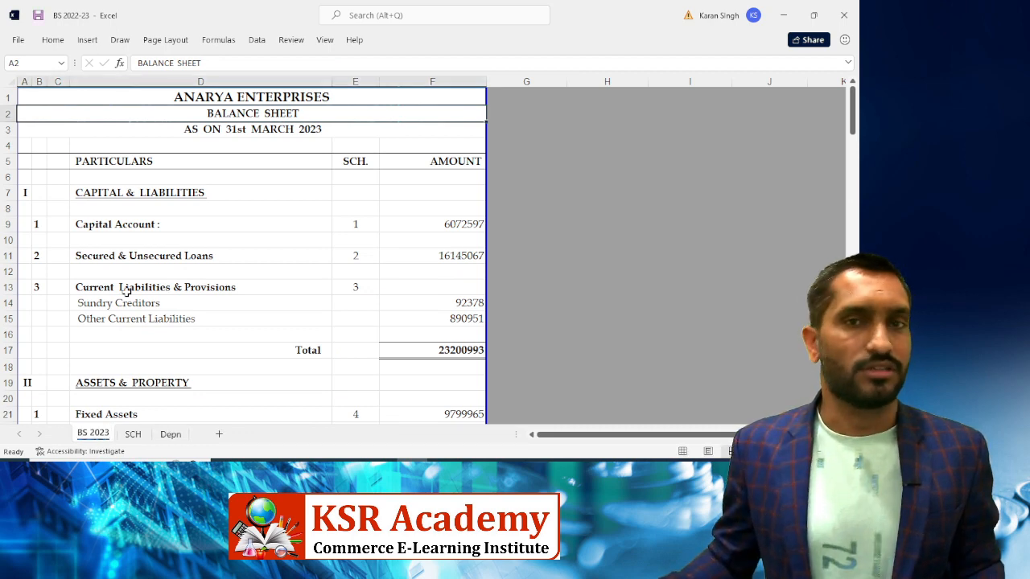
{"action": "left_click", "coordinate": [139, 435]}
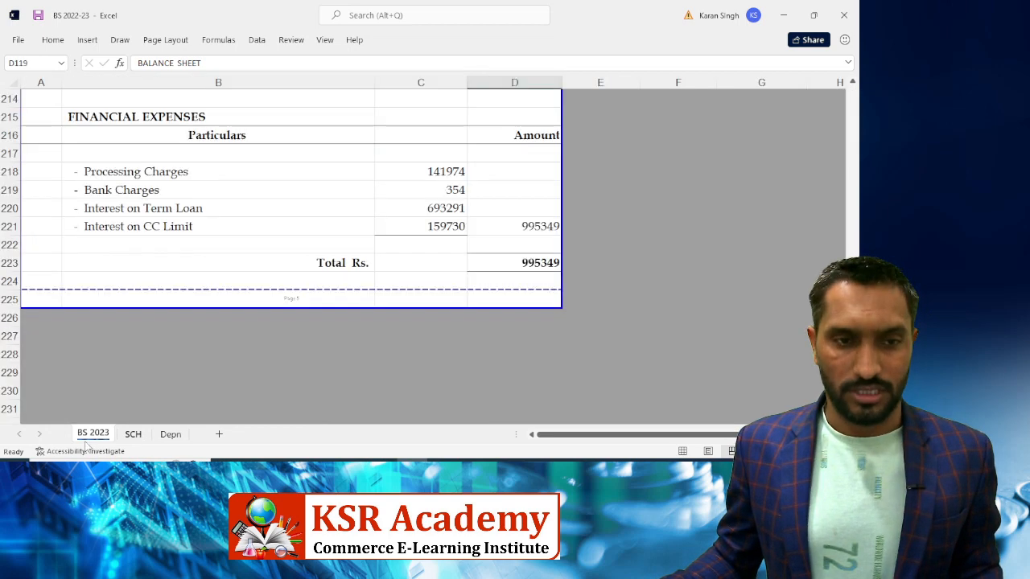
{"action": "left_click", "coordinate": [133, 434]}
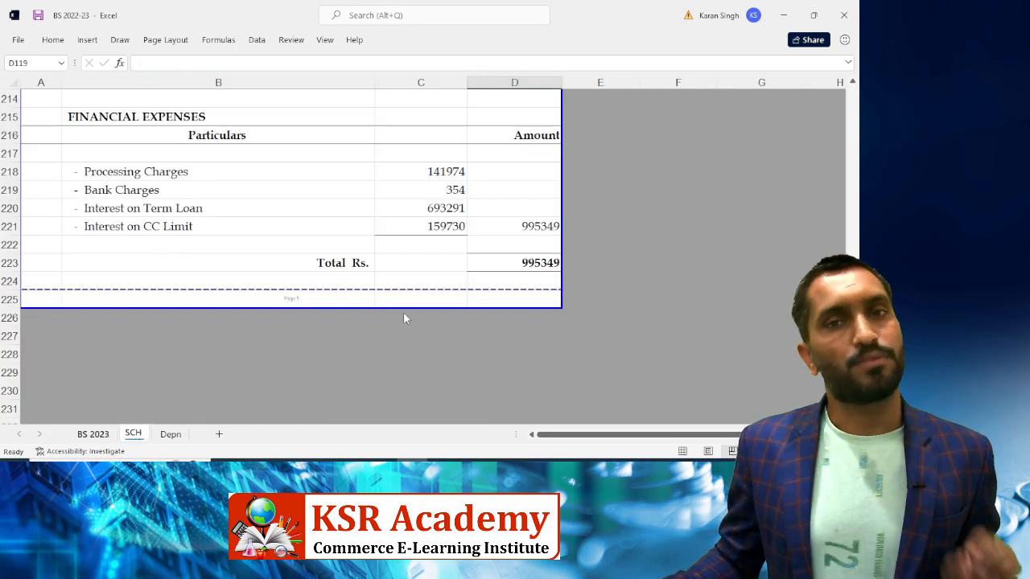
{"action": "key", "text": "ctrl+Page_Up"}
Confirm the Profit and Loss Sales amount in F60 links to ='SCH '!D167, then return to Tally
{"action": "scroll", "coordinate": [363, 287], "scroll_direction": "down", "scroll_amount": 1}
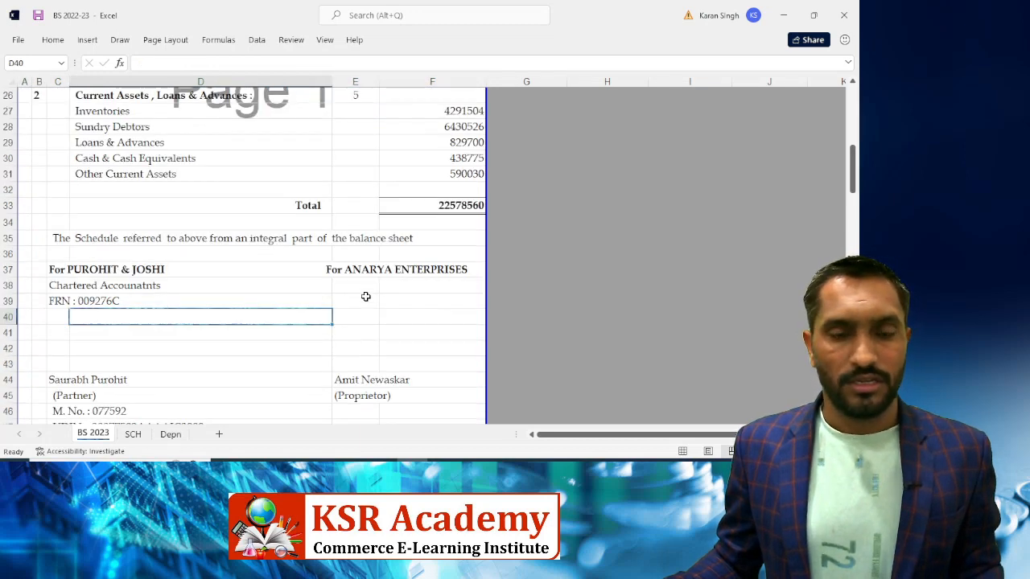
{"action": "scroll", "coordinate": [366, 297], "scroll_direction": "down", "scroll_amount": 3}
{"action": "scroll", "coordinate": [365, 297], "scroll_direction": "down", "scroll_amount": 3}
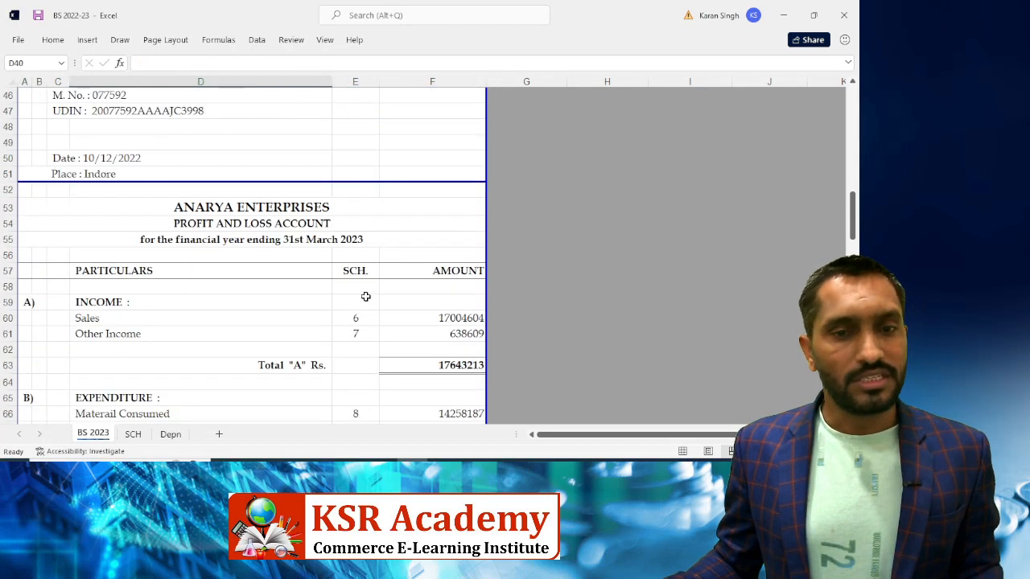
{"action": "scroll", "coordinate": [366, 297], "scroll_direction": "down", "scroll_amount": 2}
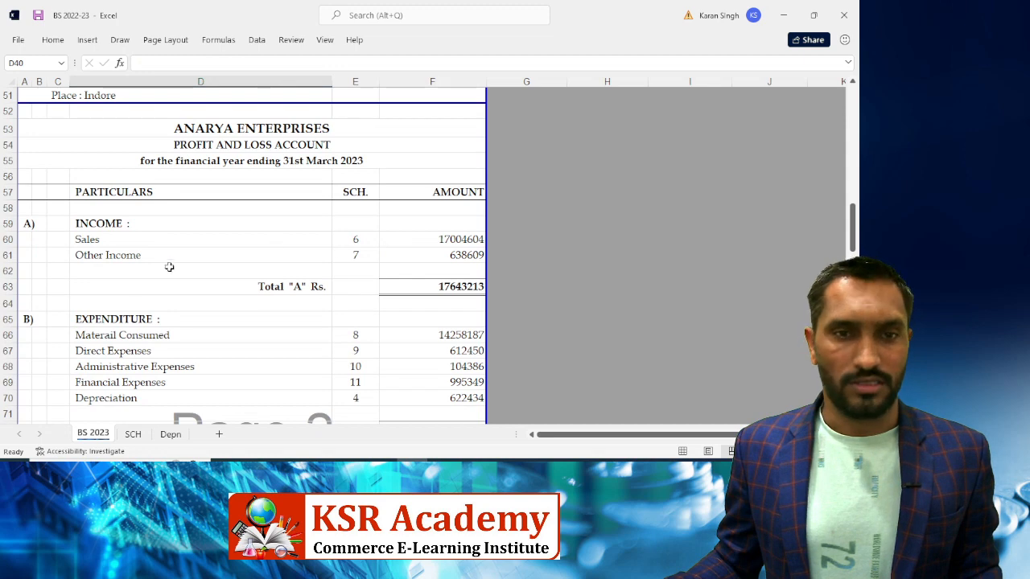
{"action": "left_click", "coordinate": [444, 238]}
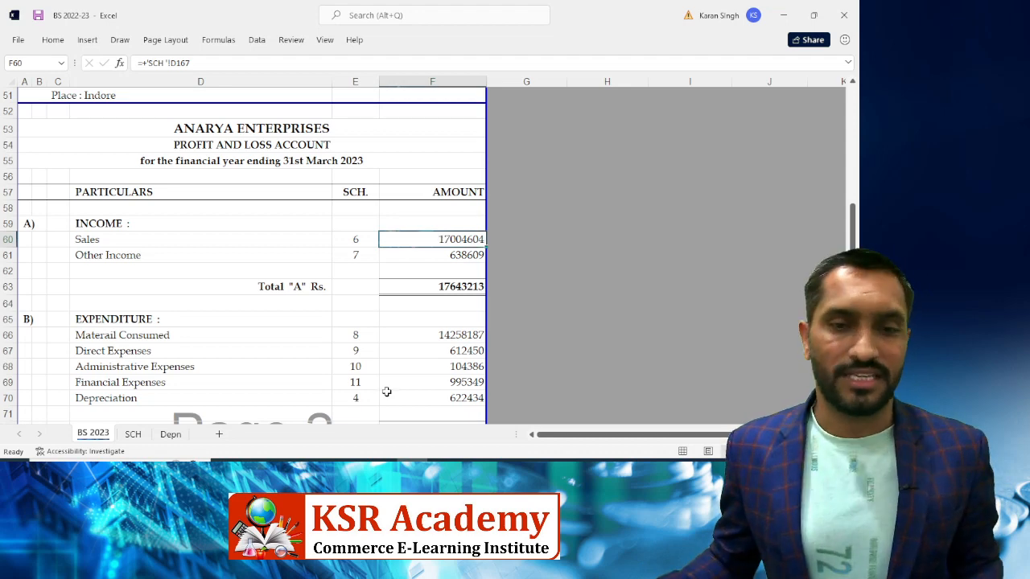
{"action": "key", "text": "alt+Tab"}
{"action": "key", "text": "Down"}
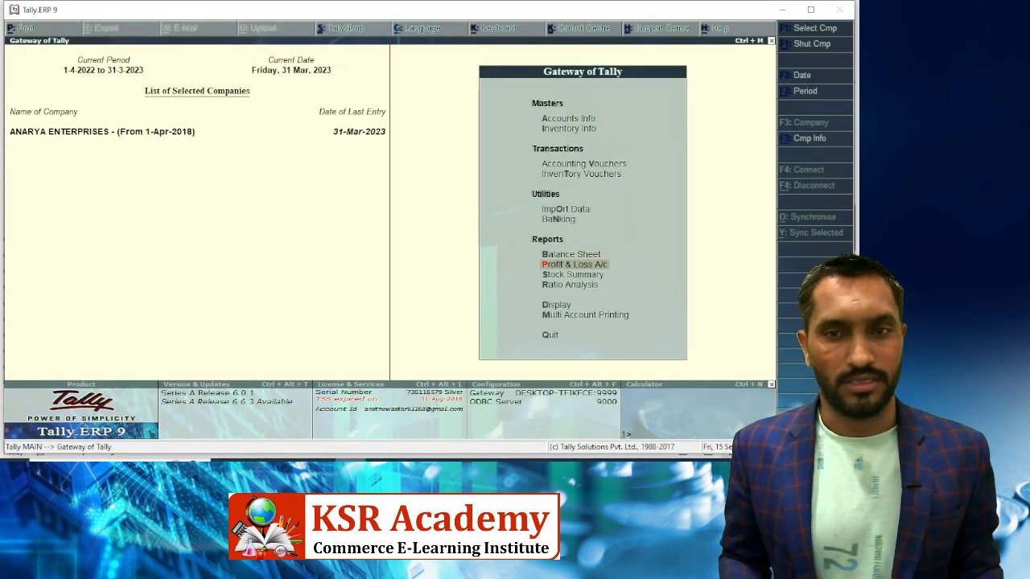
Open Tally's Profit & Loss A/c, then trace Excel's Sales link to Schedule 6 Sales of Goods in D165
{"action": "key", "text": "Return"}
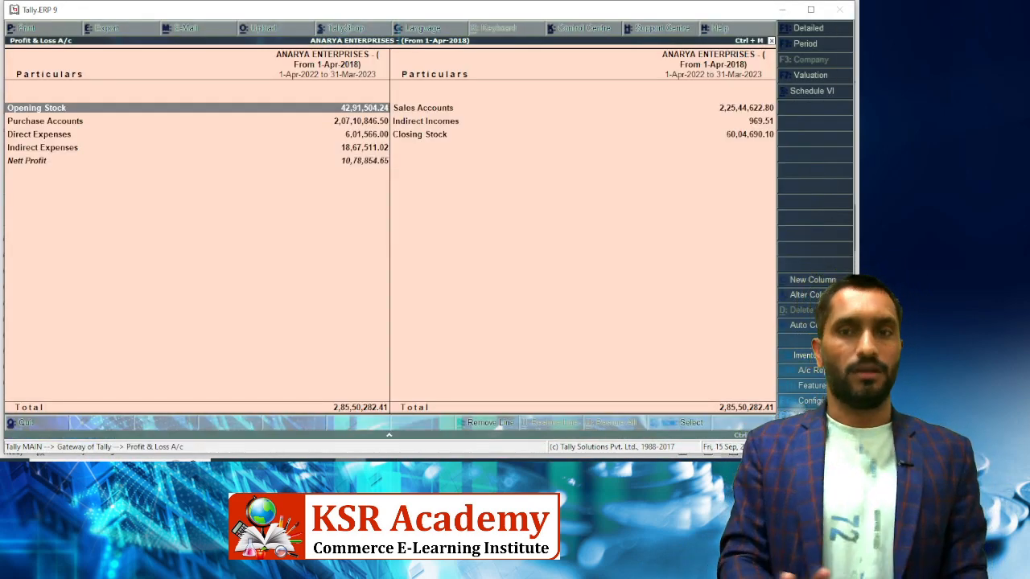
{"action": "key", "text": "alt+Tab"}
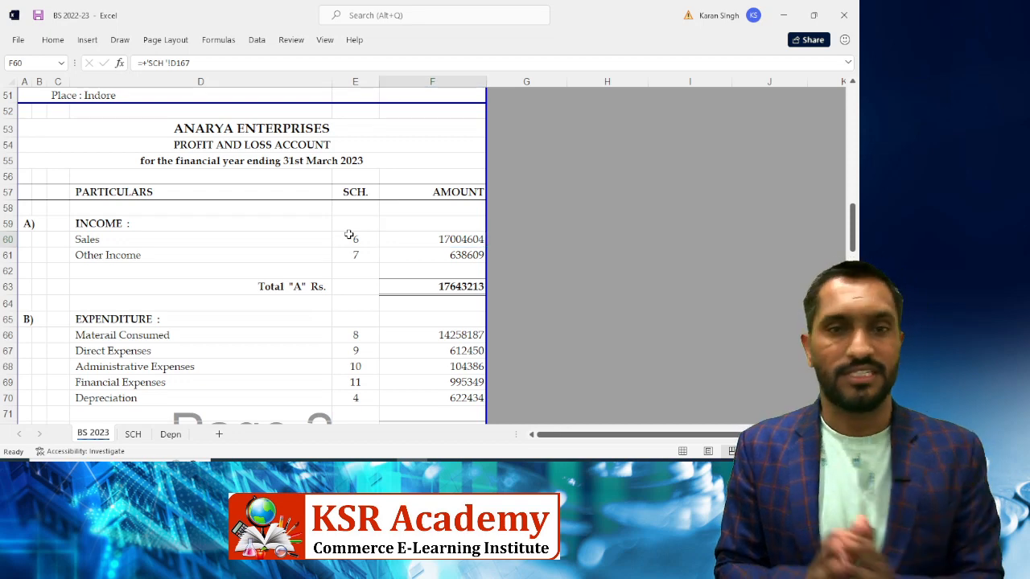
{"action": "key", "text": "ctrl+bracketleft"}
{"action": "left_click", "coordinate": [449, 240]}
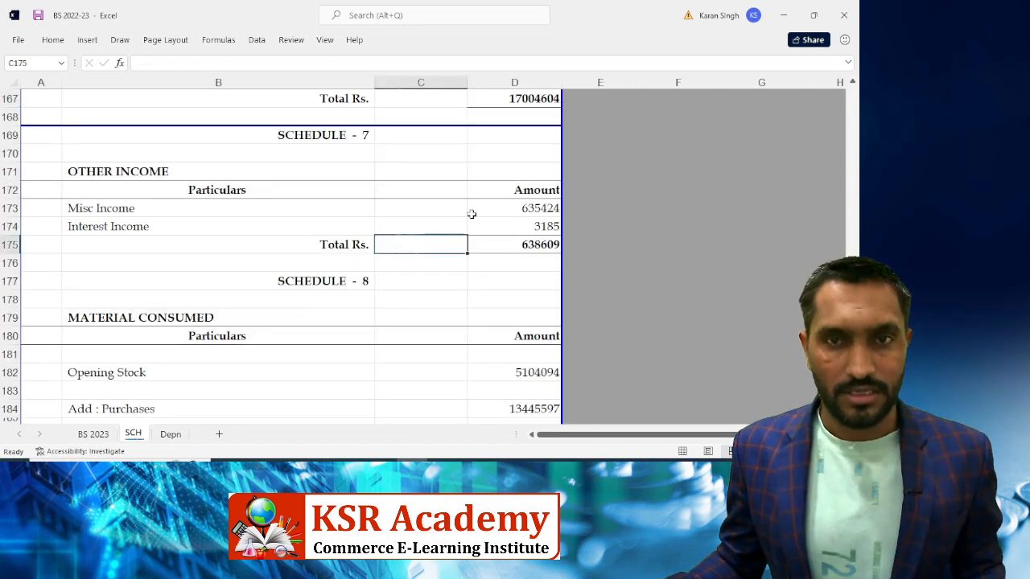
{"action": "scroll", "coordinate": [480, 207], "scroll_direction": "up", "scroll_amount": 3}
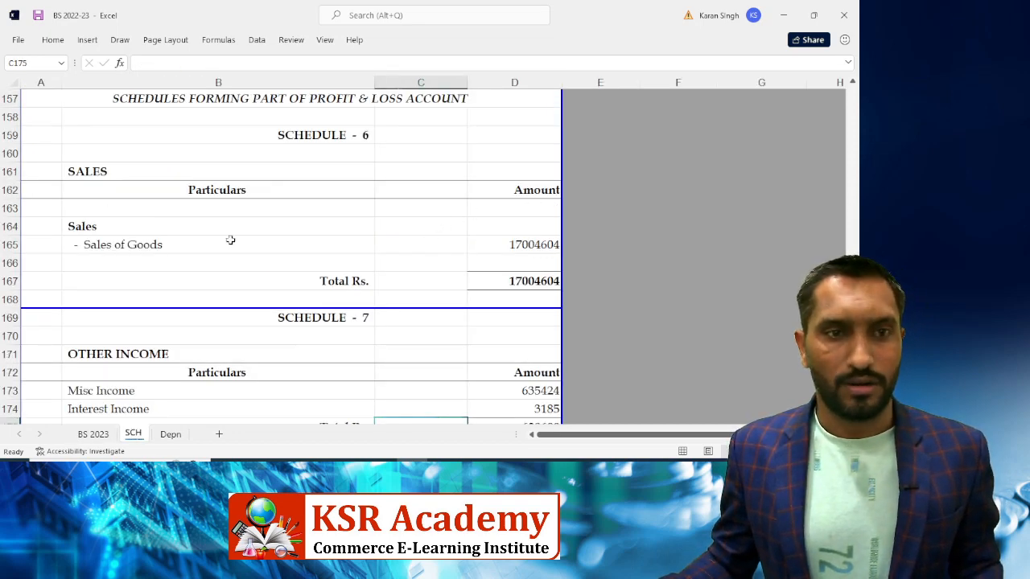
{"action": "left_click", "coordinate": [510, 243]}
Expand Tally's Profit & Loss in detail to review the Sales Accounts total of 2,25,44,622.80
{"action": "key", "text": "alt+Tab"}
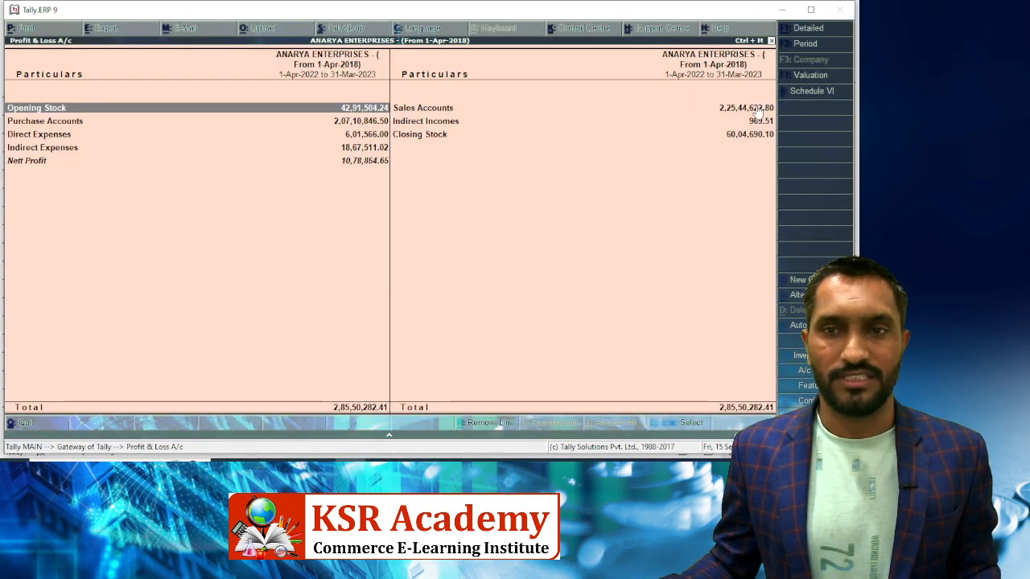
{"action": "left_click", "coordinate": [756, 112]}
{"action": "key", "text": "alt+F1"}
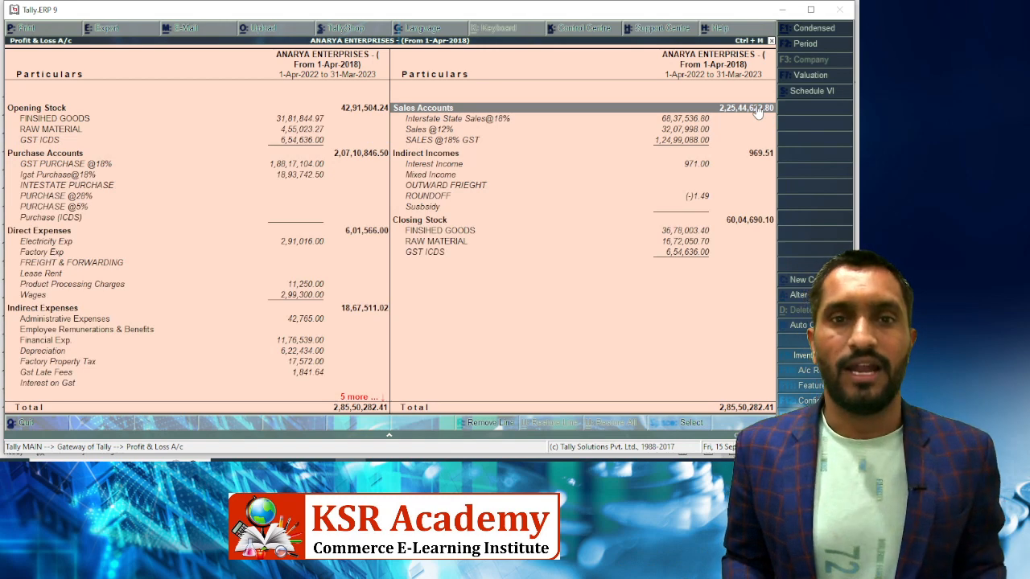
{"action": "key", "text": "Down"}
{"action": "key", "text": "Down"}
{"action": "key", "text": "Down"}
{"action": "key", "text": "Up"}
{"action": "key", "text": "Up"}
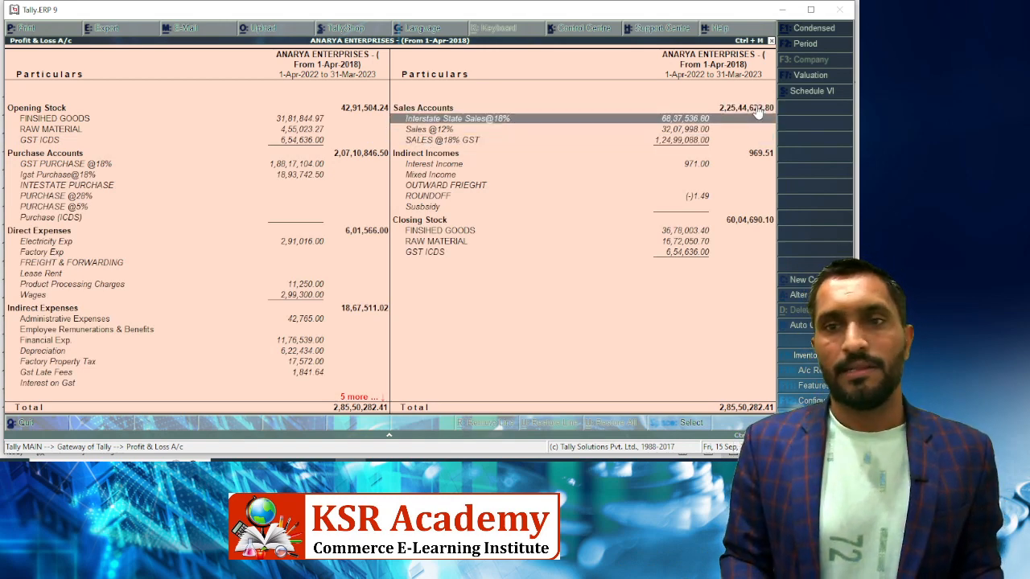
{"action": "key", "text": "Up"}
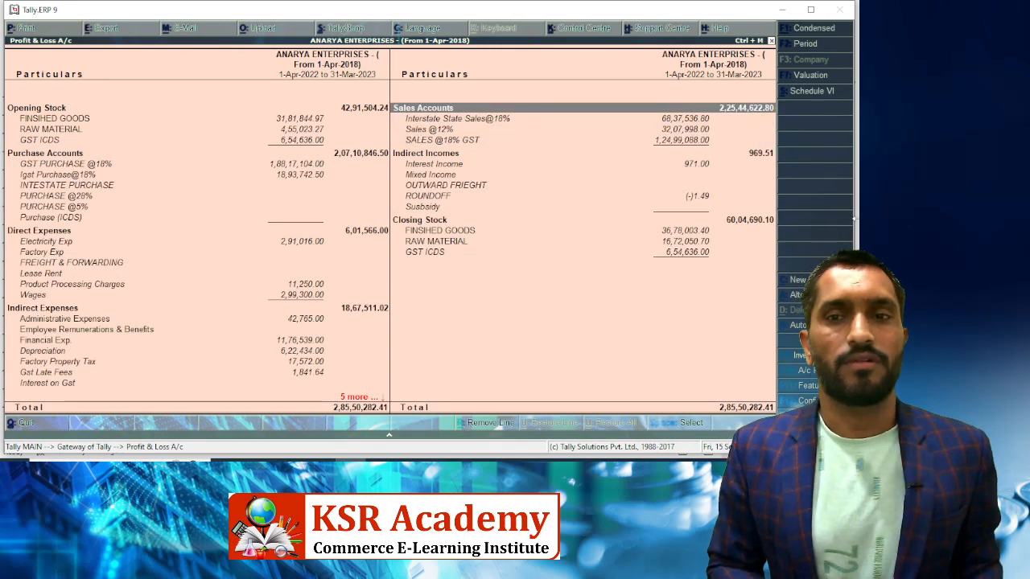
{"action": "key", "text": "alt+Tab"}
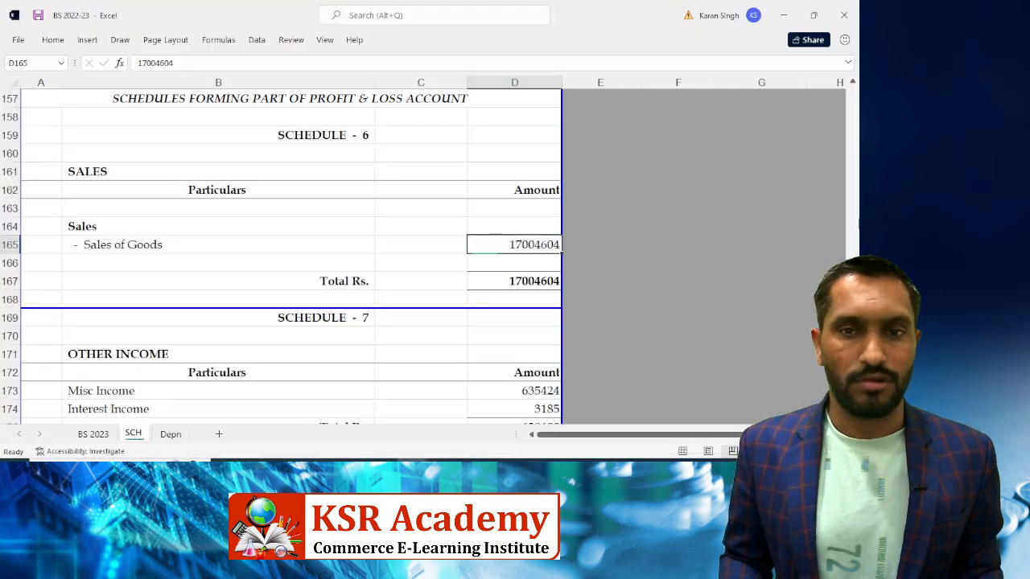
Enter 22544622.80 as Sales of Goods in D165, checking Tally, so the sales total reads 22544623
{"action": "type", "text": "225"}
{"action": "key", "text": "alt+Tab"}
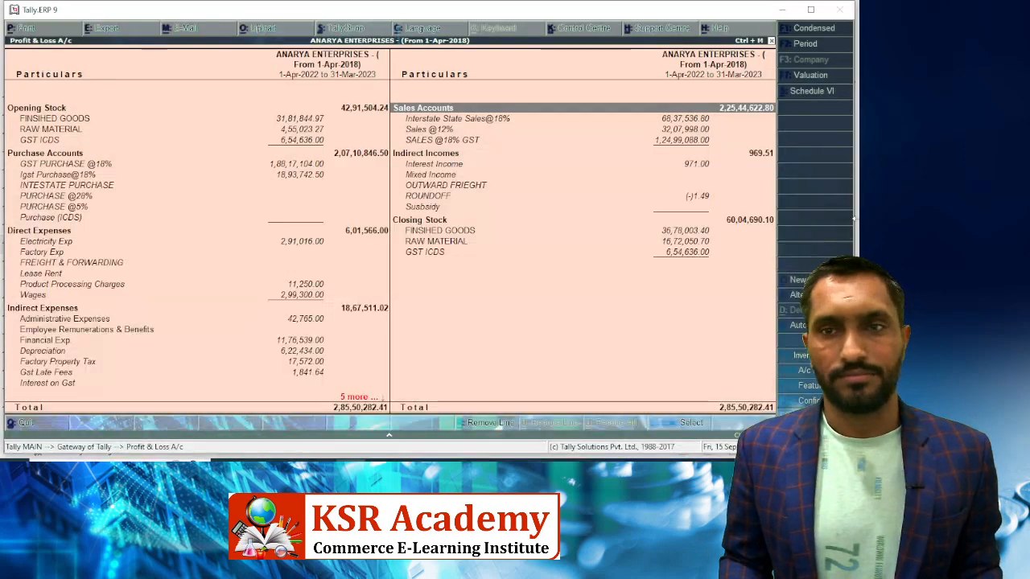
{"action": "key", "text": "alt+Tab"}
{"action": "type", "text": "5"}
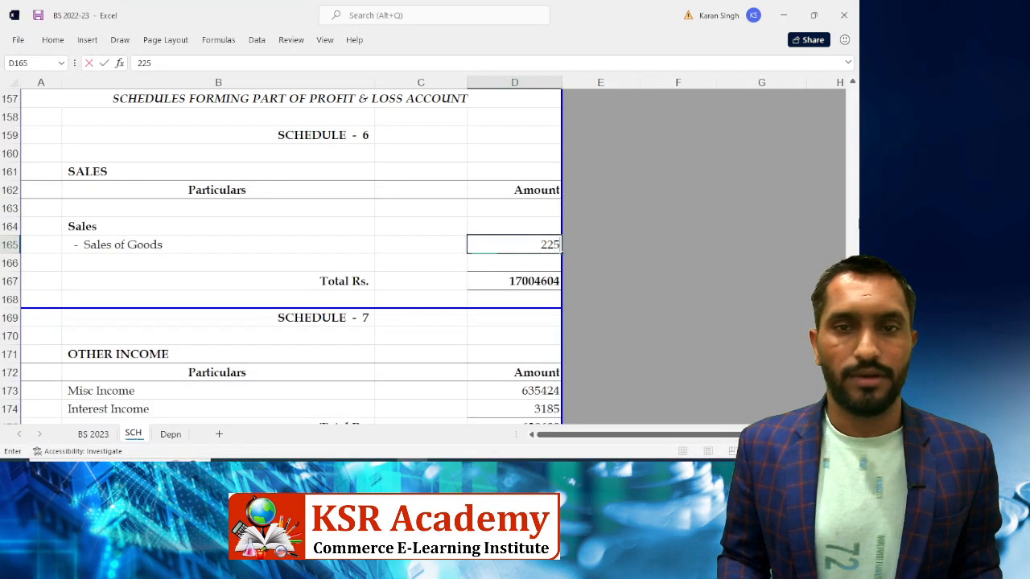
{"action": "type", "text": ",44,622."}
{"action": "key", "text": "alt+Tab"}
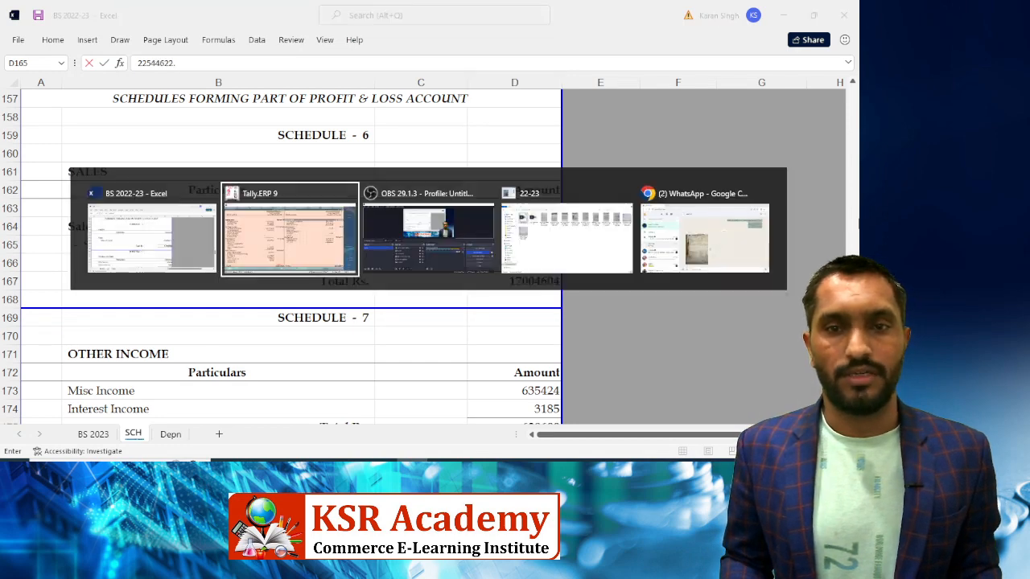
{"action": "key", "text": "alt+Tab"}
{"action": "type", "text": "."}
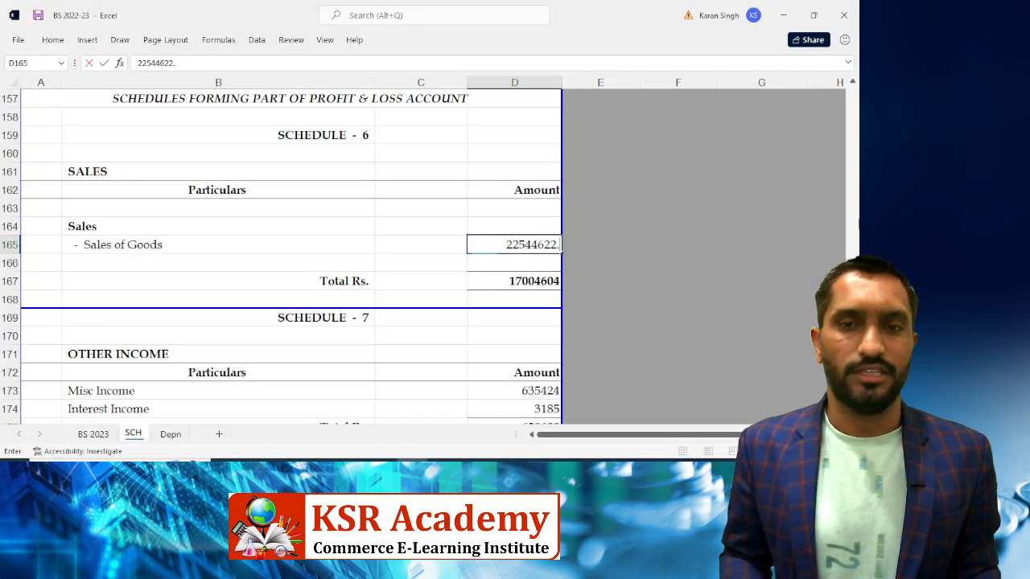
{"action": "type", "text": "80"}
{"action": "key", "text": "Return"}
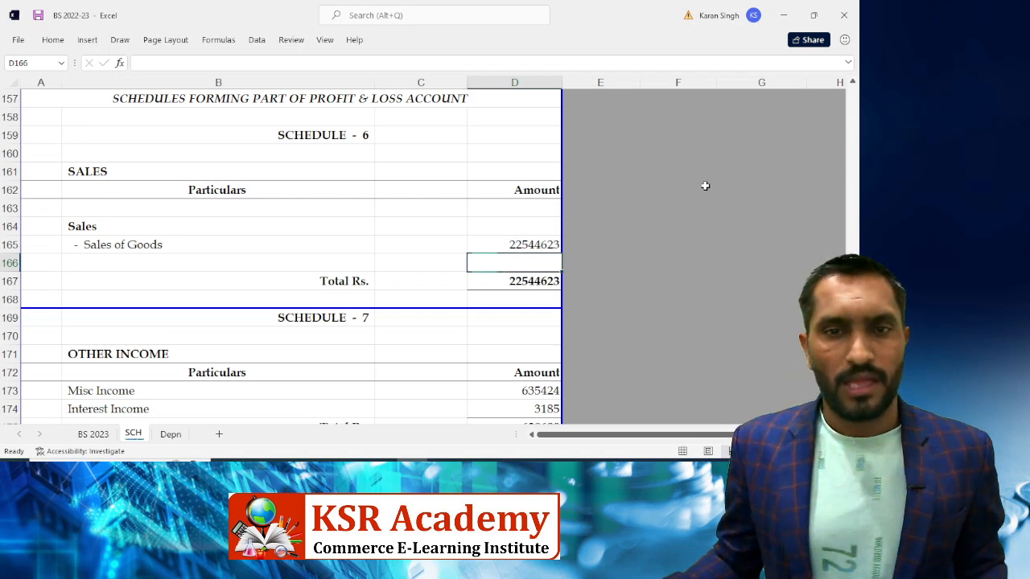
{"action": "left_click", "coordinate": [490, 244]}
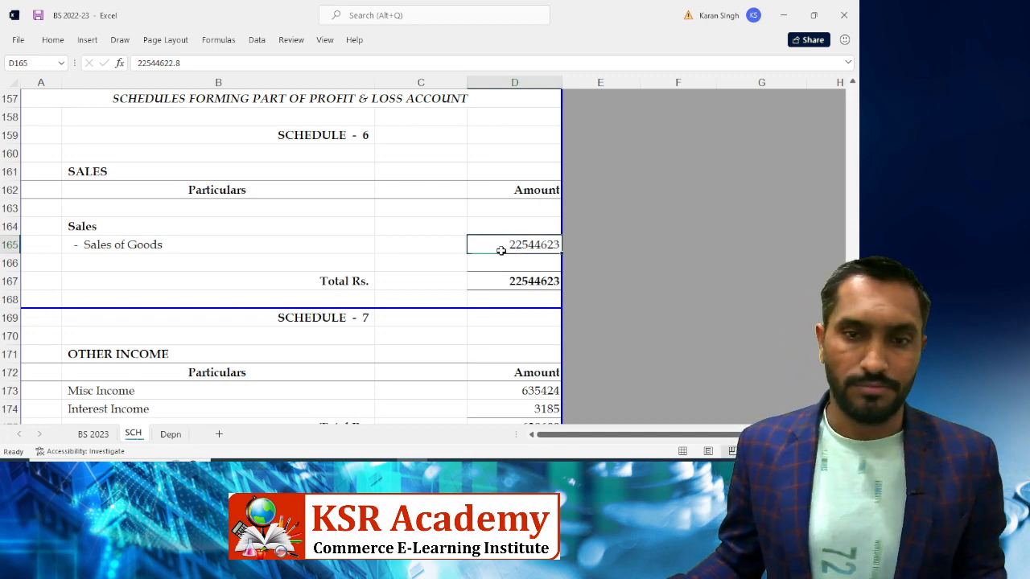
{"action": "scroll", "coordinate": [500, 251], "scroll_direction": "down", "scroll_amount": 3}
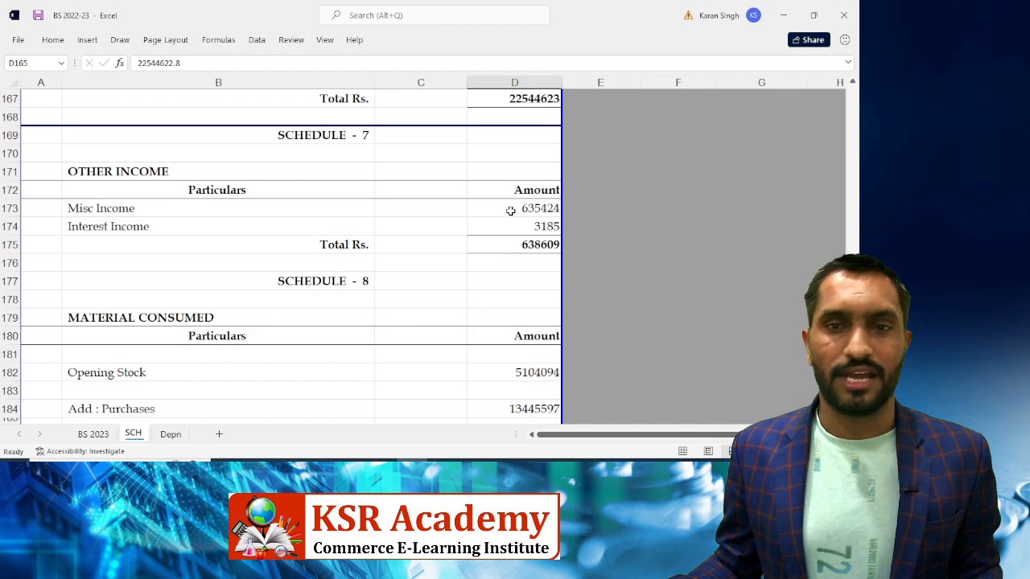
{"action": "key", "text": "alt+Tab"}
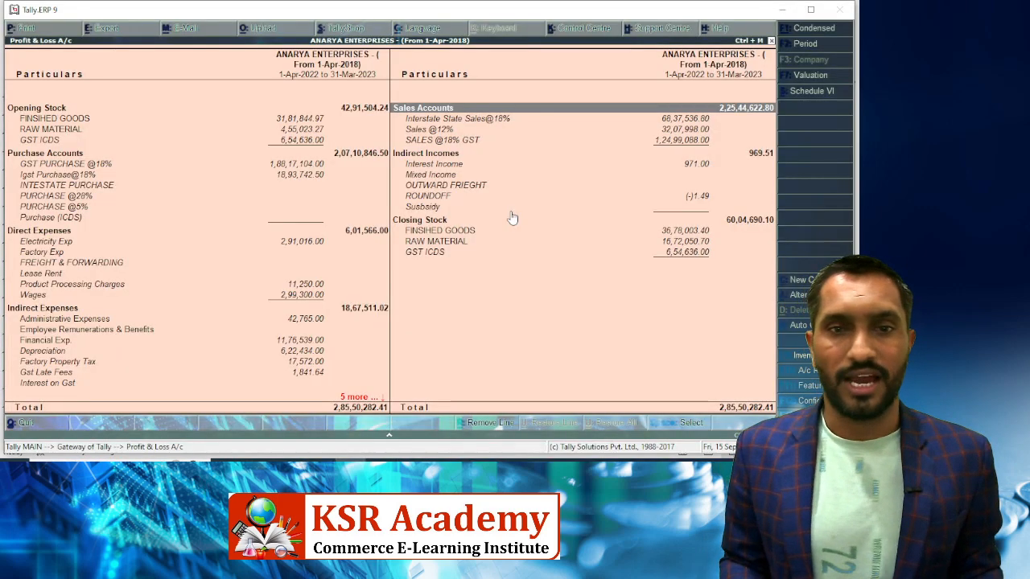
Check Tally's Indirect Incomes, then set Schedule 7's Misc Income to 0
{"action": "key", "text": "Down"}
{"action": "key", "text": "Down"}
{"action": "key", "text": "Down"}
{"action": "key", "text": "Down"}
{"action": "key", "text": "Down"}
{"action": "key", "text": "Down"}
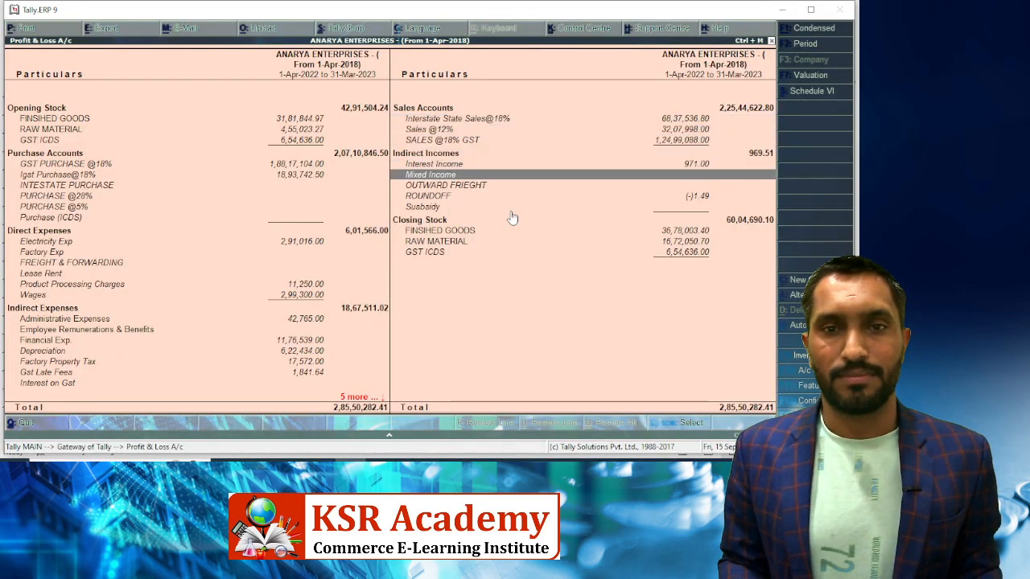
{"action": "key", "text": "Up"}
{"action": "key", "text": "Up"}
{"action": "key", "text": "Down"}
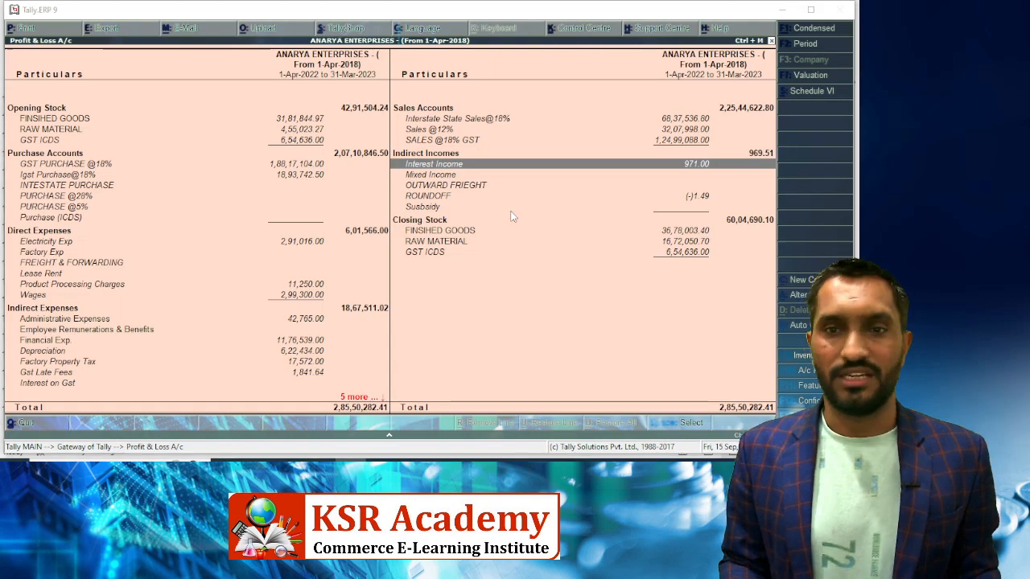
{"action": "key", "text": "alt+Tab"}
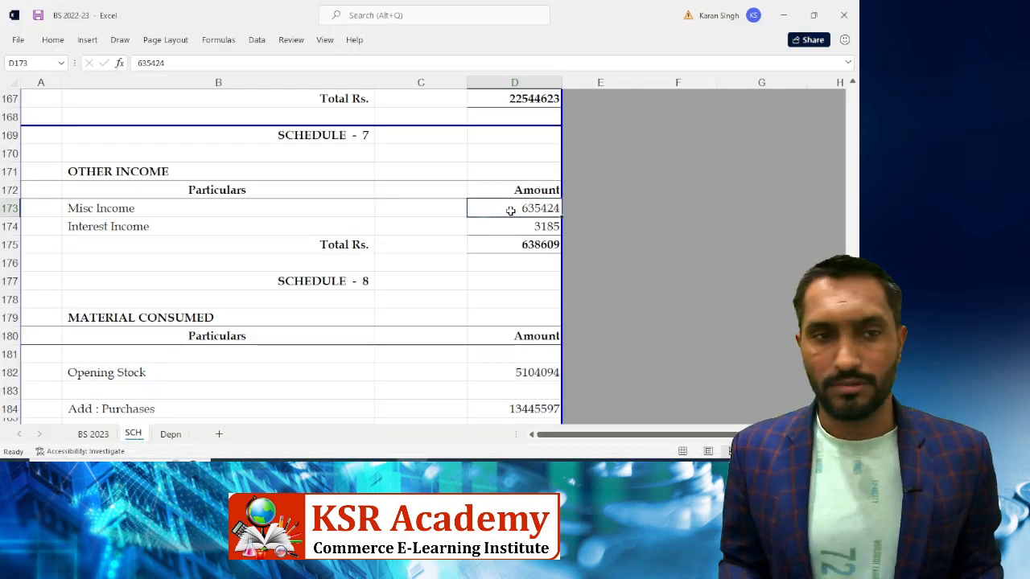
{"action": "key", "text": "Down"}
{"action": "key", "text": "Up"}
{"action": "type", "text": "0"}
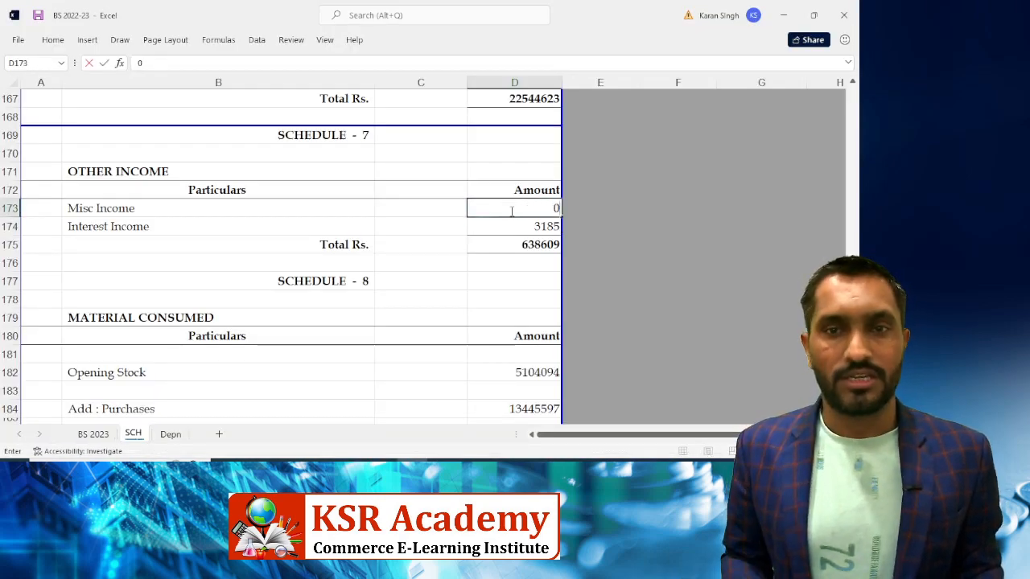
{"action": "key", "text": "Return"}
Enter Interest Income of 971 from Tally and verify the Other Income total reads 971
{"action": "key", "text": "Down"}
{"action": "key", "text": "alt+Tab"}
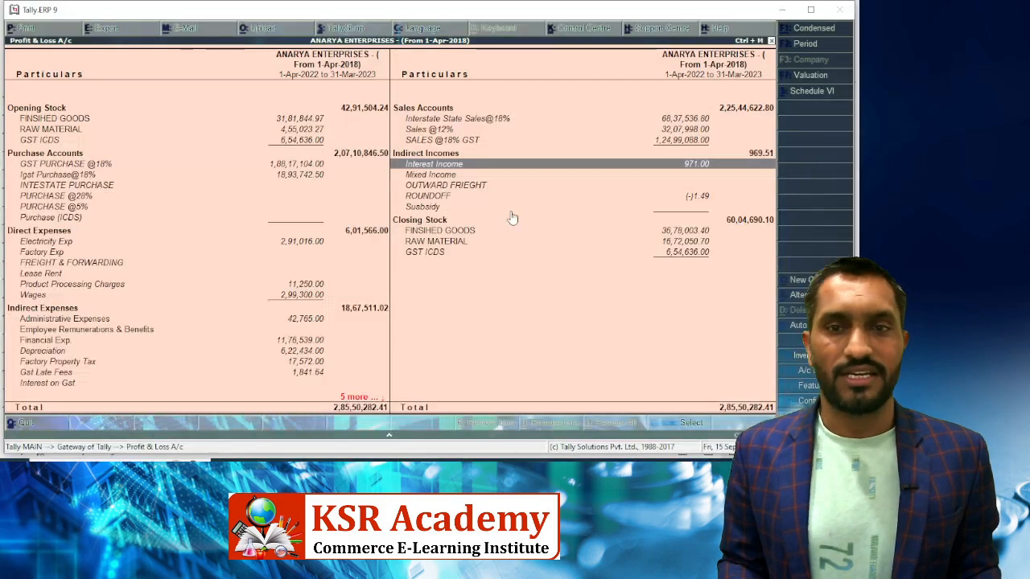
{"action": "key", "text": "alt+Tab"}
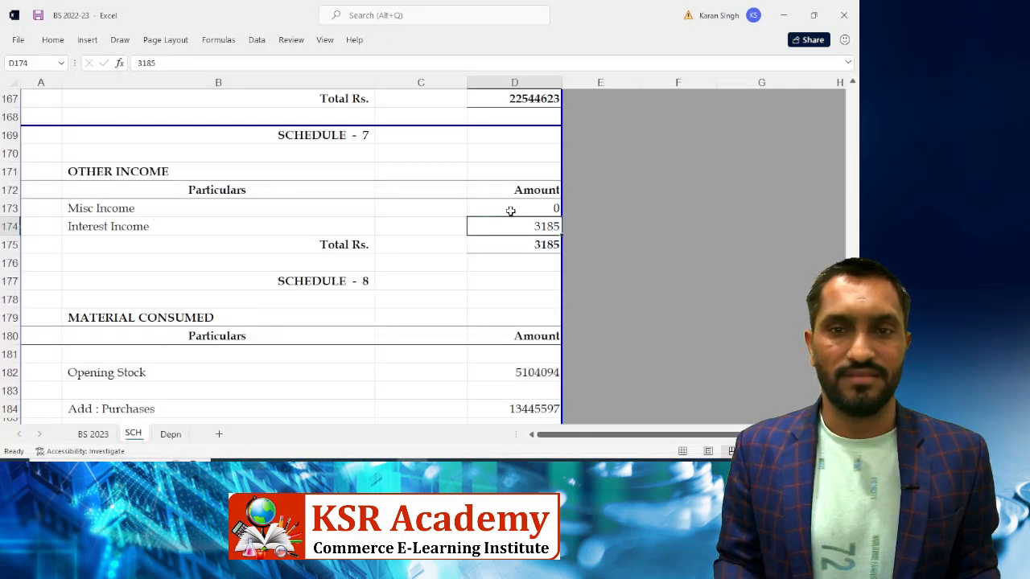
{"action": "key", "text": "Return"}
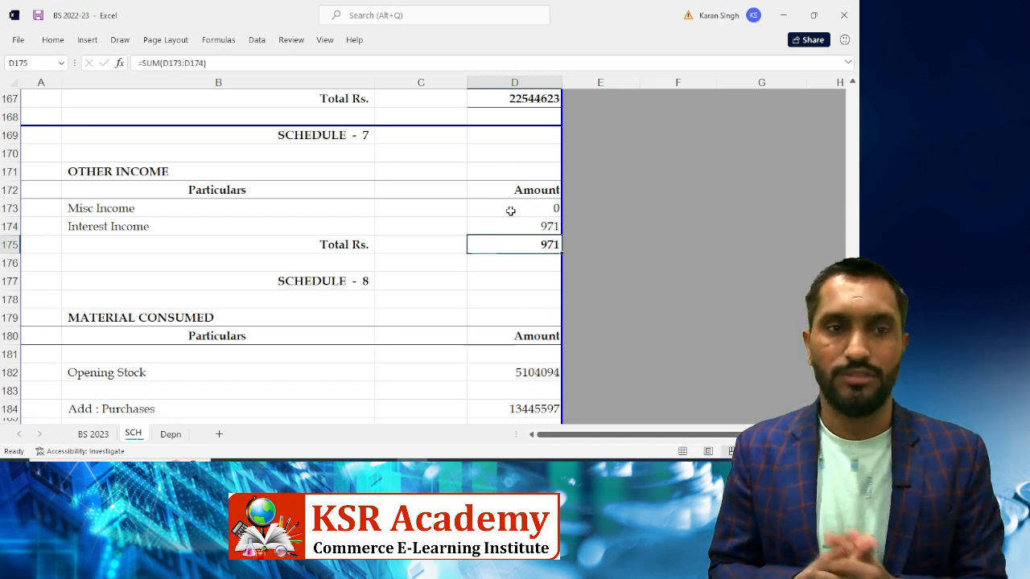
{"action": "key", "text": "Up"}
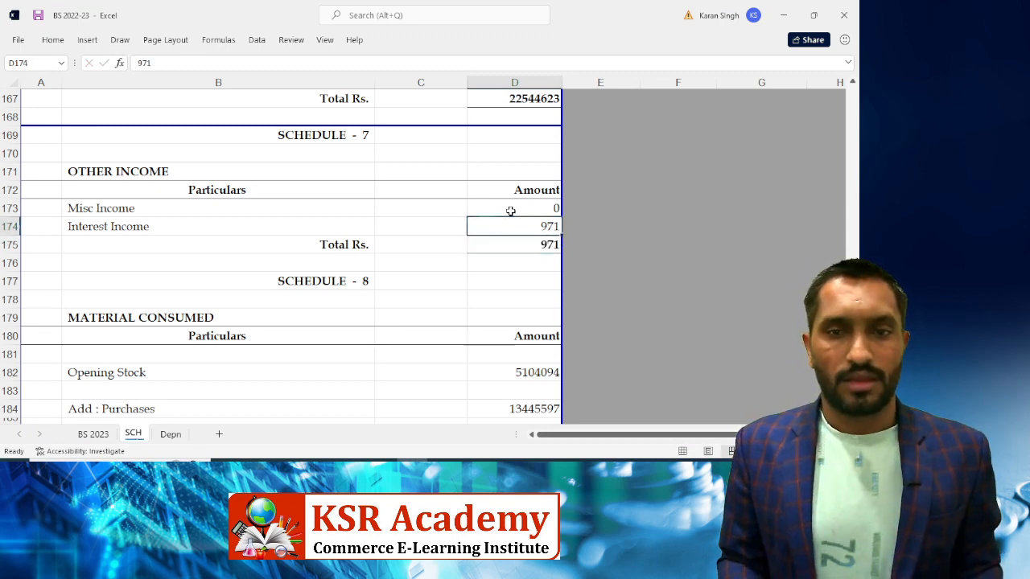
{"action": "key", "text": "Down"}
{"action": "key", "text": "Down"}
{"action": "key", "text": "Down"}
{"action": "key", "text": "Down"}
{"action": "key", "text": "alt+Tab"}
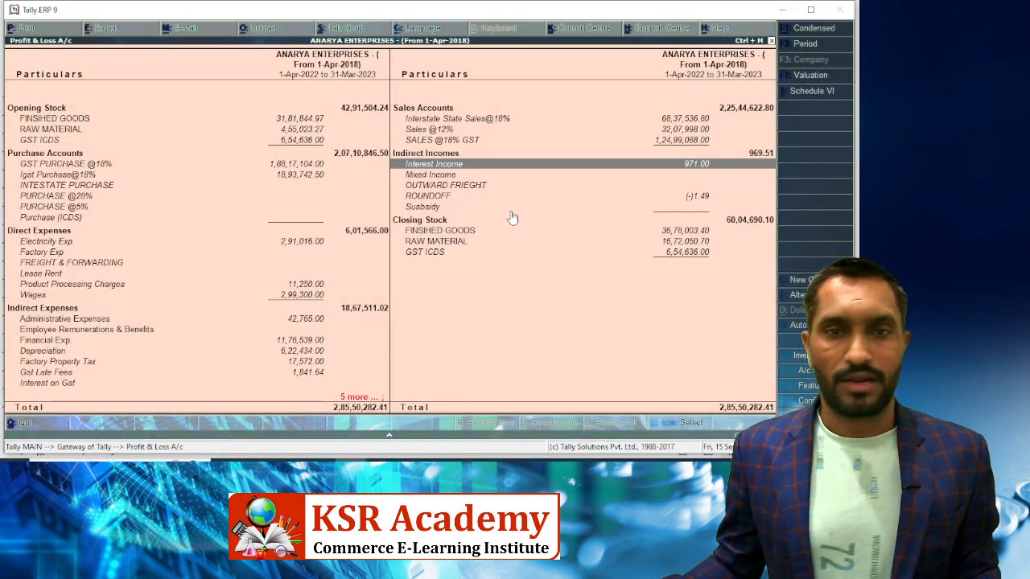
{"action": "key", "text": "alt+Tab"}
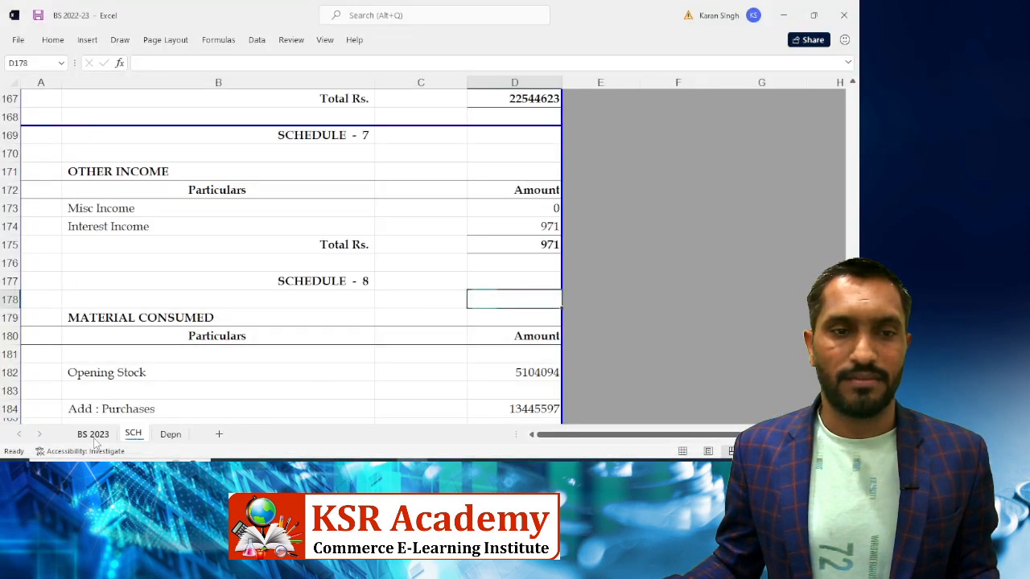
{"action": "left_click", "coordinate": [94, 439]}
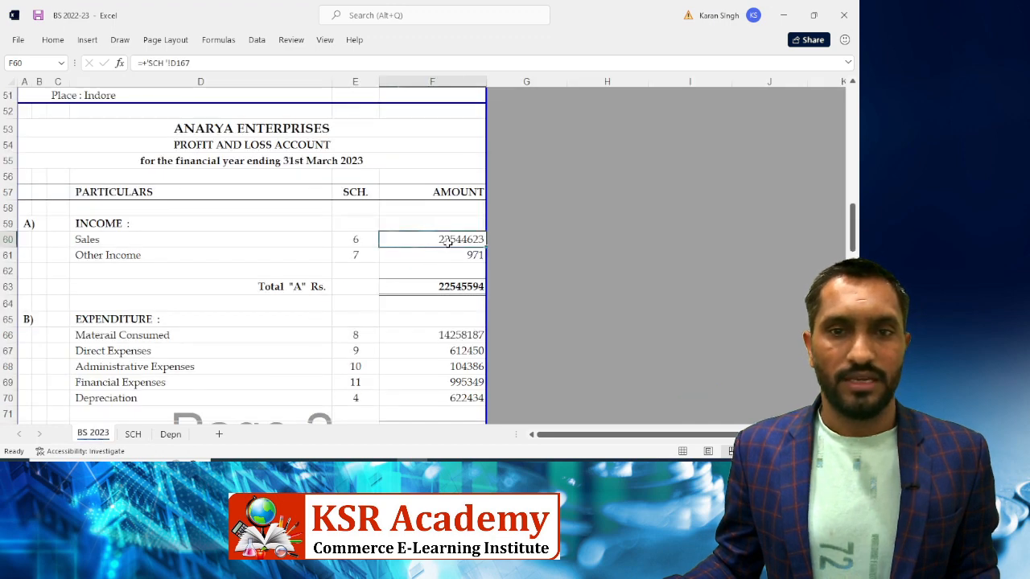
Compare the Profit and Loss Total "A" of 22545594 with Tally and inspect the Material Consumed source
{"action": "left_click", "coordinate": [433, 287]}
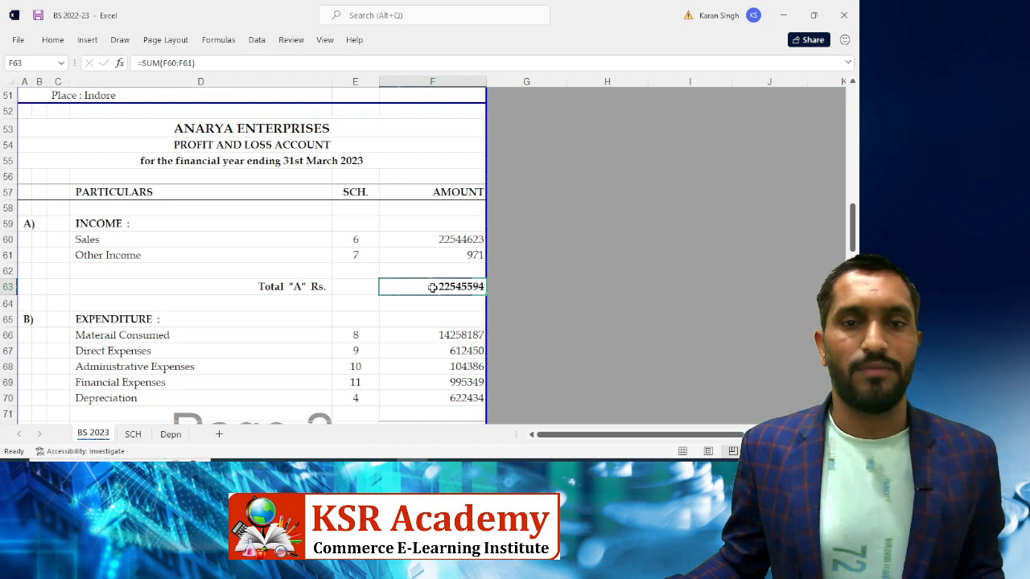
{"action": "key", "text": "alt+Tab"}
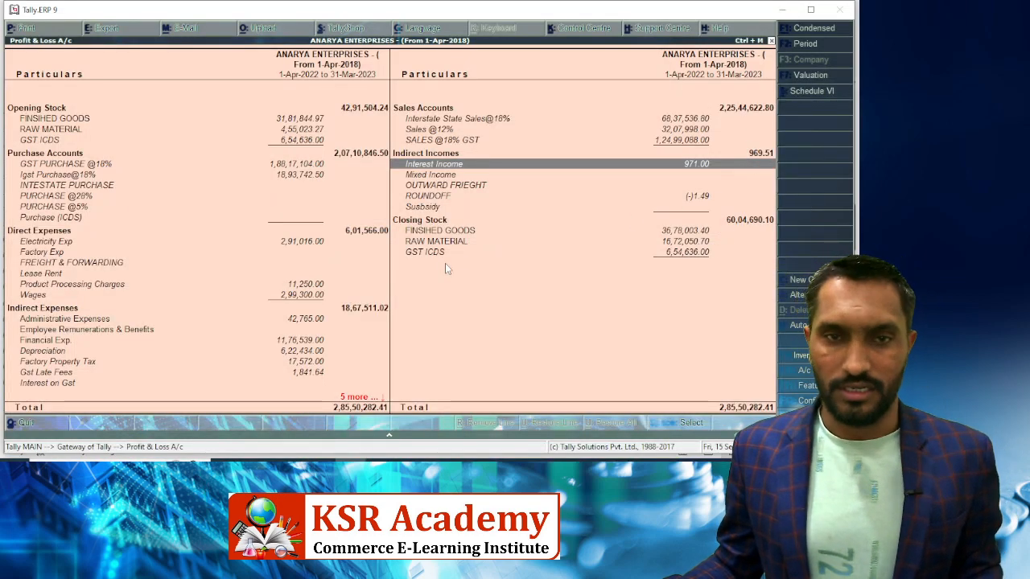
{"action": "key", "text": "alt+Tab"}
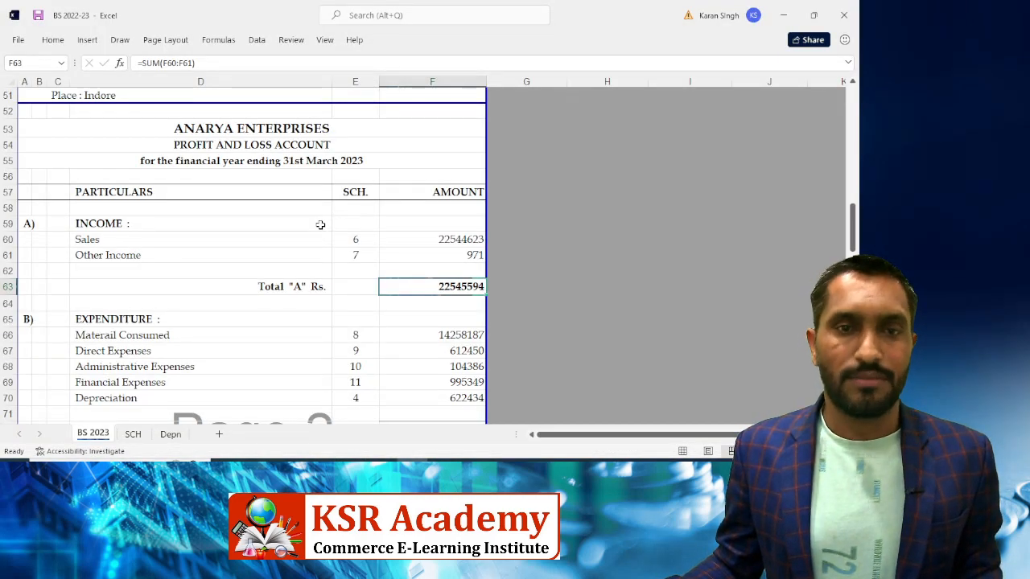
{"action": "scroll", "coordinate": [321, 225], "scroll_direction": "down", "scroll_amount": 3}
{"action": "left_click", "coordinate": [438, 174]}
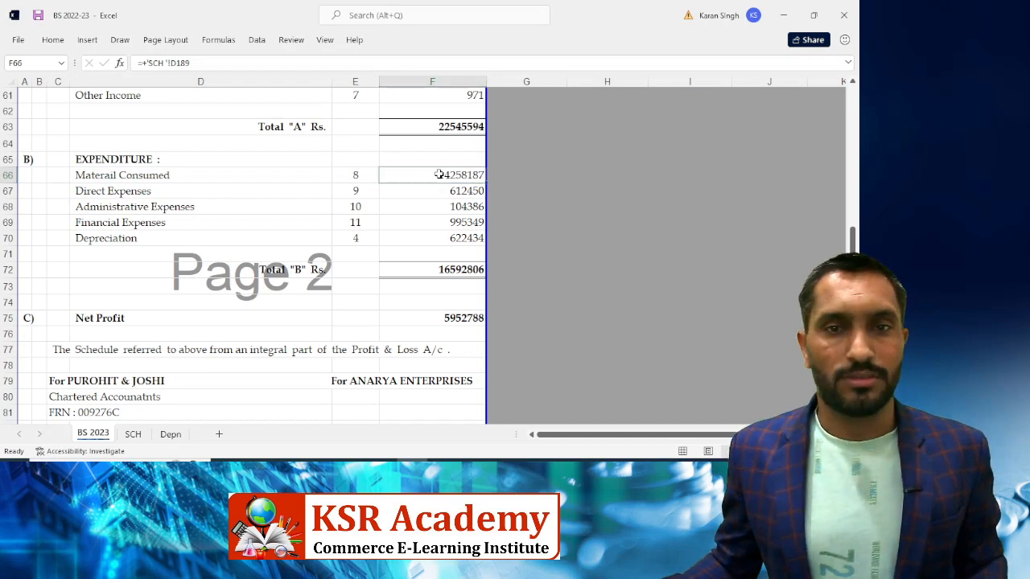
Jump to Schedule 8 Material Consumed and compare its Opening and Closing Stock with Tally
{"action": "double_click", "coordinate": [438, 174]}
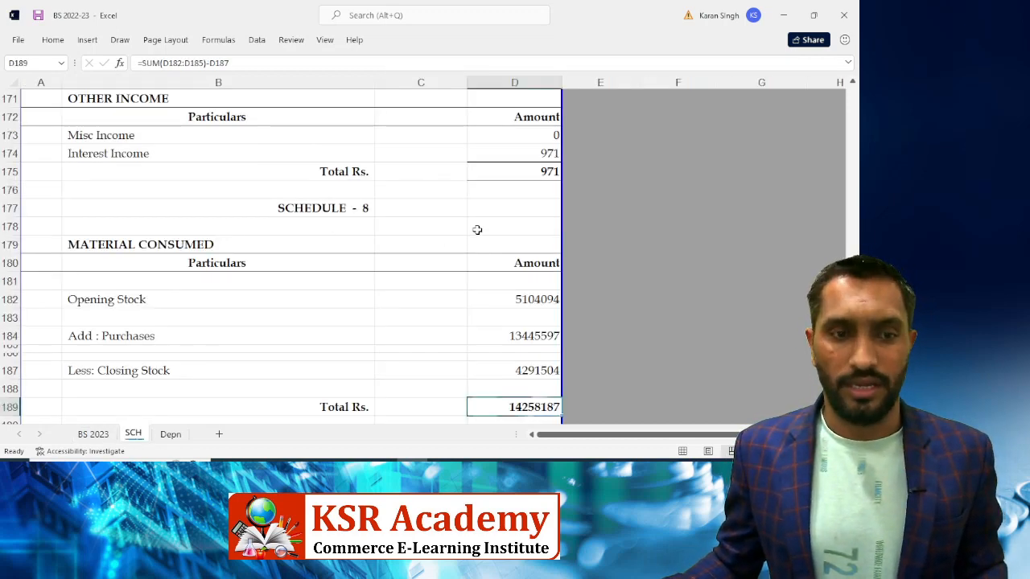
{"action": "scroll", "coordinate": [477, 230], "scroll_direction": "down", "scroll_amount": 2}
{"action": "left_click", "coordinate": [502, 209]}
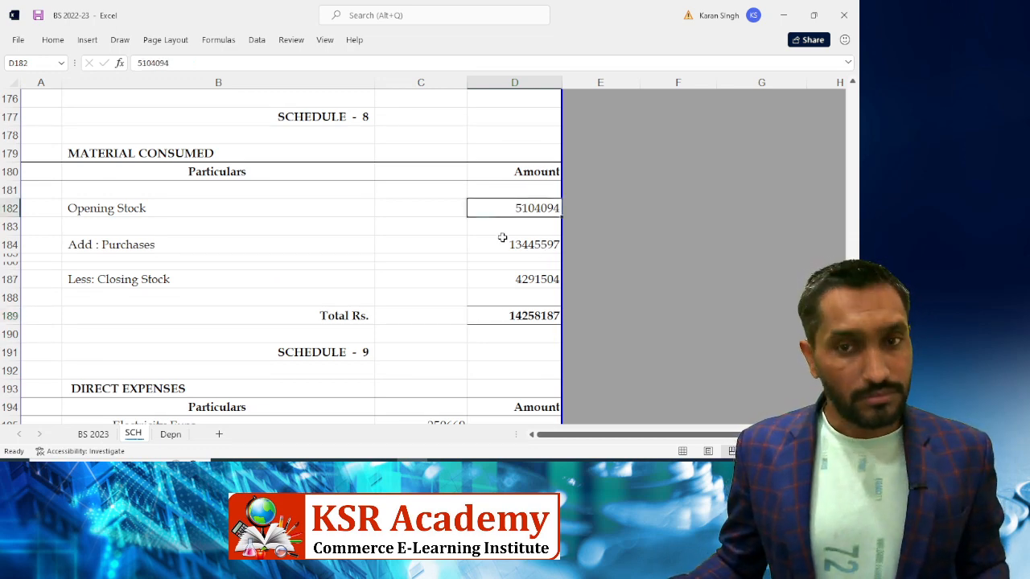
{"action": "left_click", "coordinate": [515, 284]}
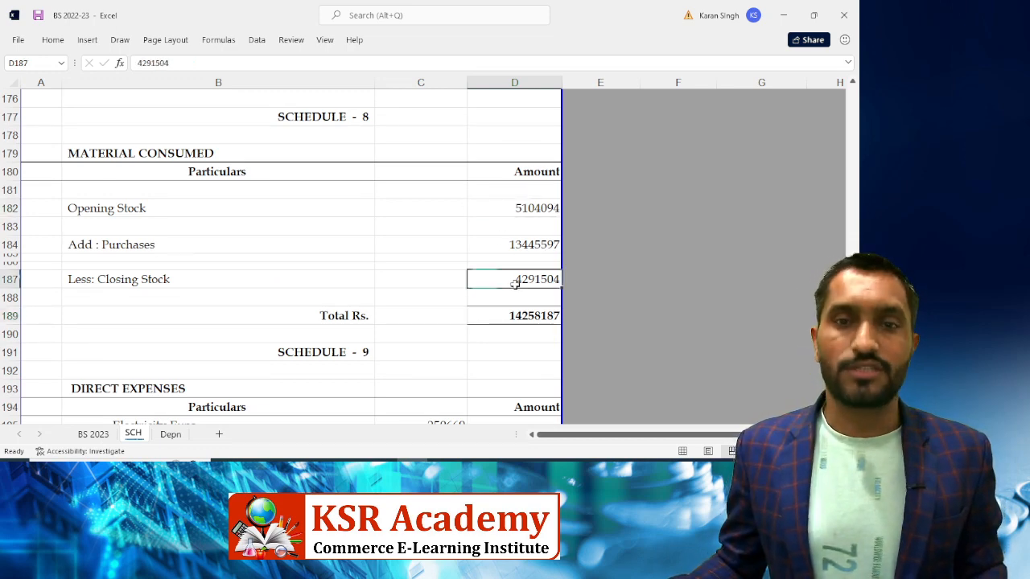
{"action": "left_click", "coordinate": [497, 203]}
{"action": "left_click", "coordinate": [492, 279]}
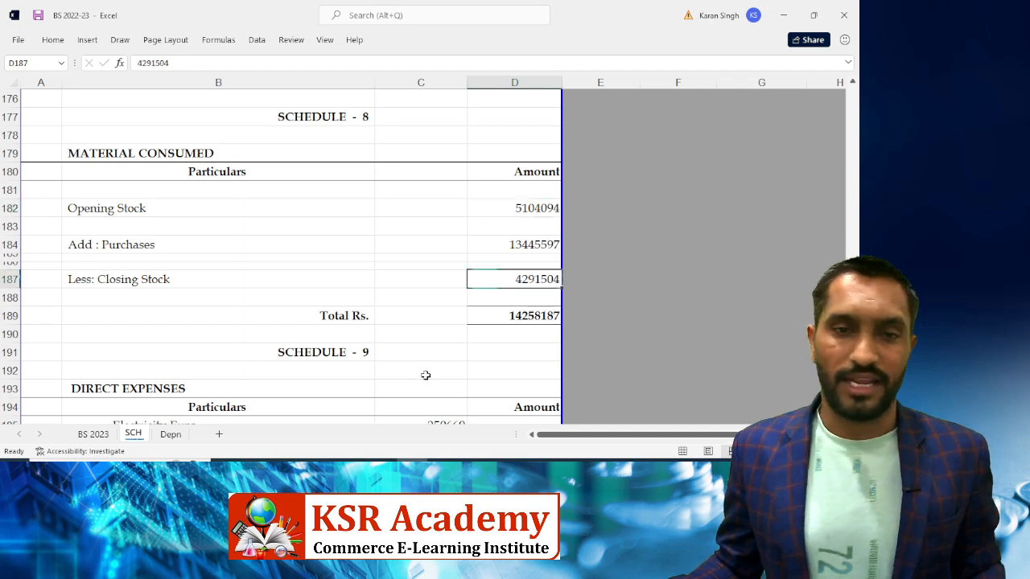
{"action": "key", "text": "alt+Tab"}
{"action": "key", "text": "Up"}
{"action": "key", "text": "Up"}
{"action": "key", "text": "Up"}
{"action": "key", "text": "Up"}
{"action": "key", "text": "Up"}
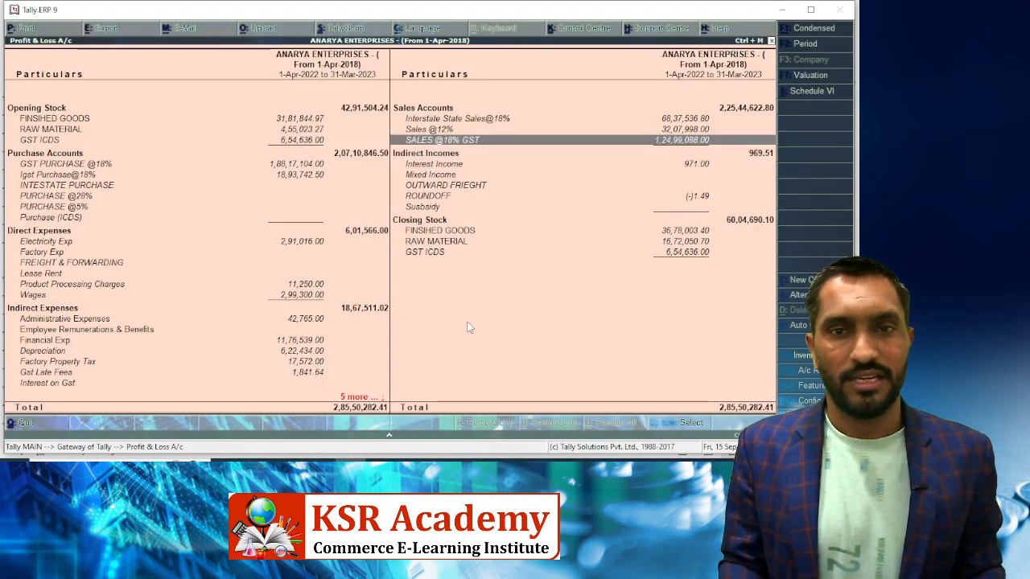
{"action": "key", "text": "Left"}
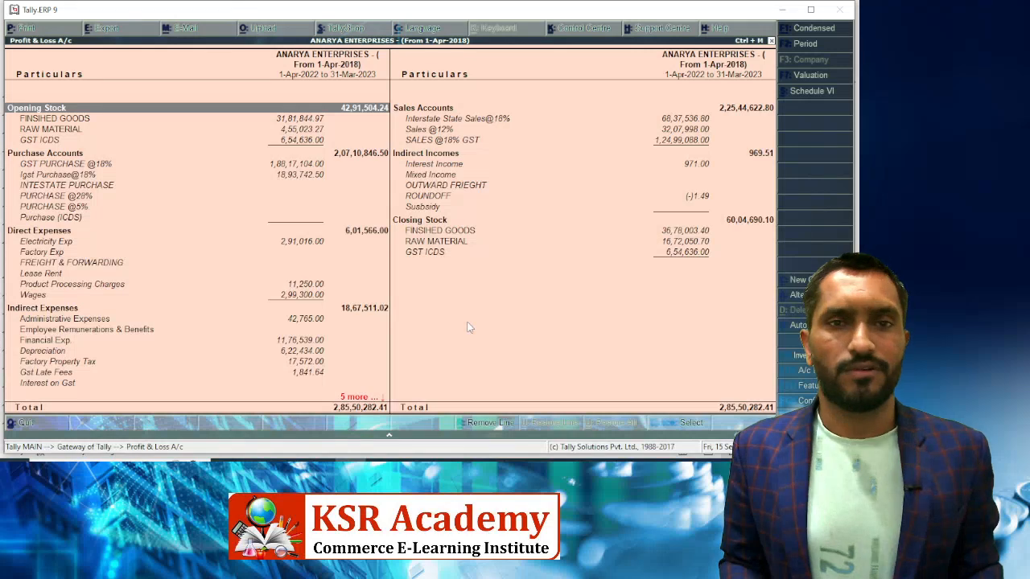
{"action": "key", "text": "alt+Tab"}
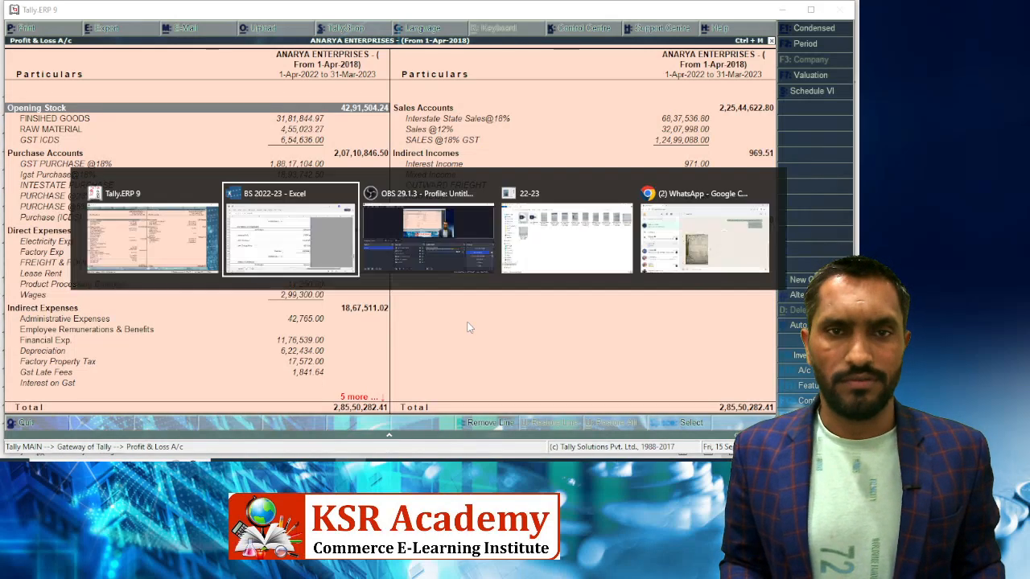
Replace the Opening Stock with 4291504.24, bringing Total Rs. to 13445597
{"action": "key", "text": "Up"}
{"action": "key", "text": "Up"}
{"action": "key", "text": "Up"}
{"action": "key", "text": "Up"}
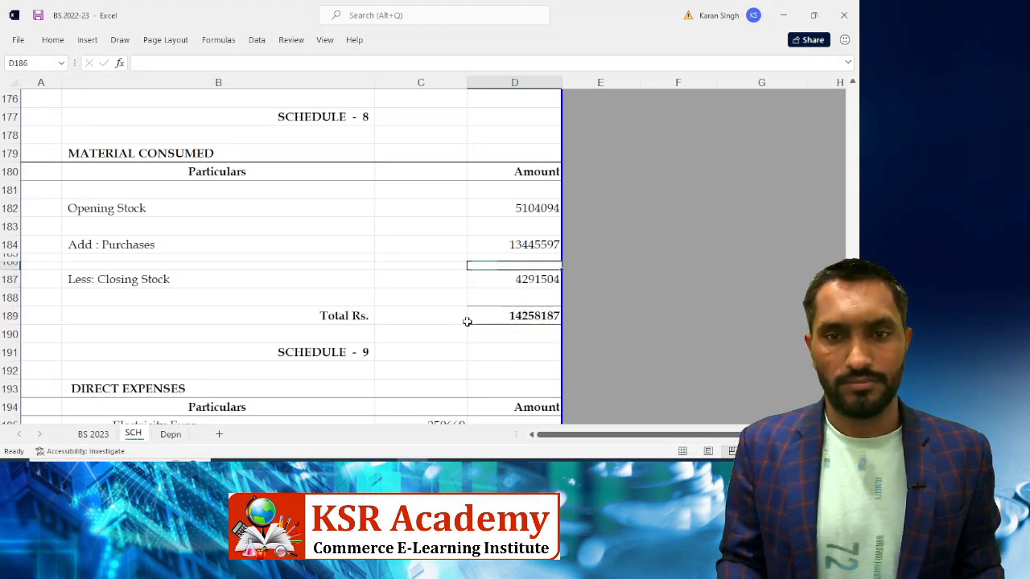
{"action": "key", "text": "Up"}
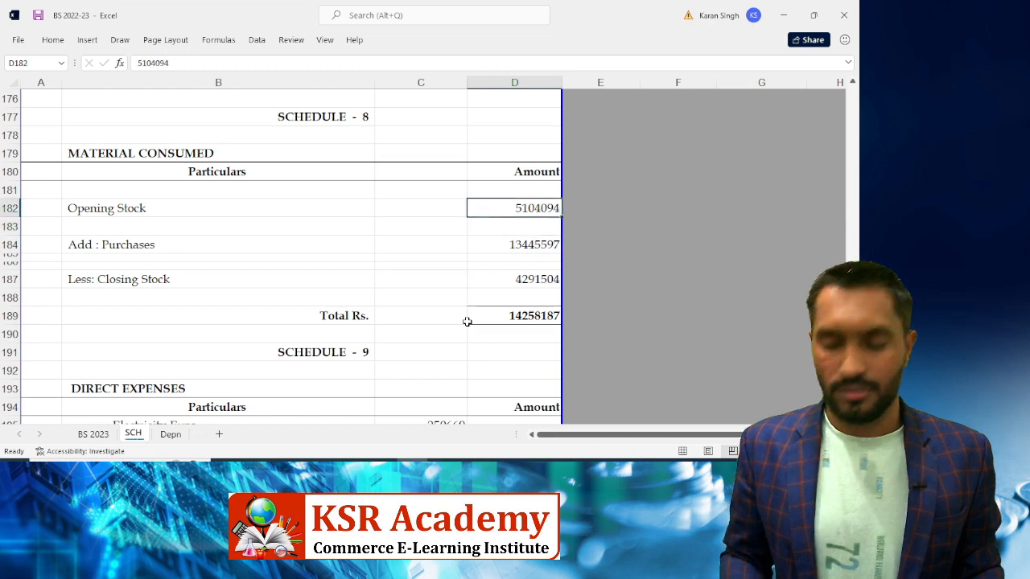
{"action": "type", "text": "42,91,5"}
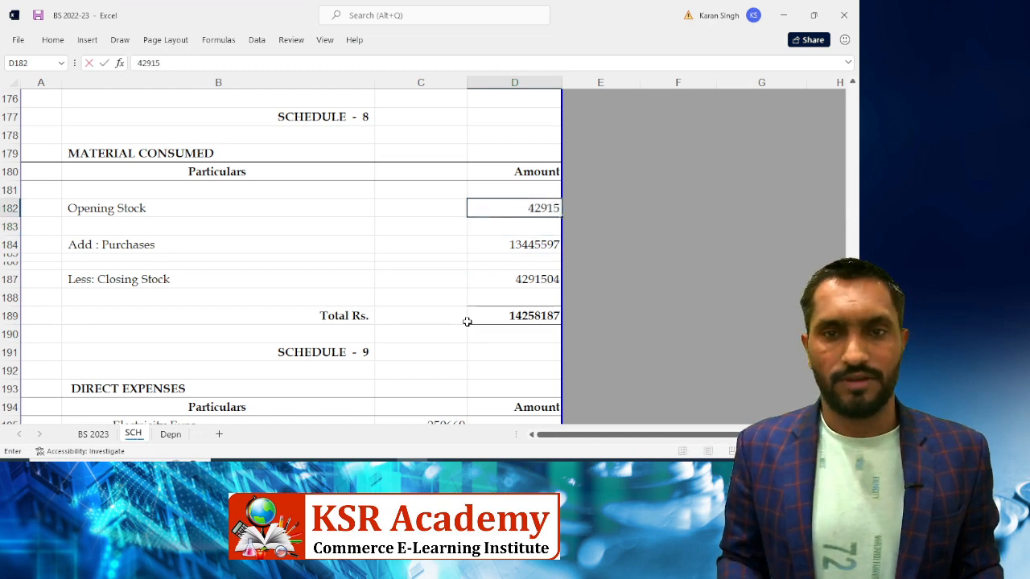
{"action": "type", "text": "04."}
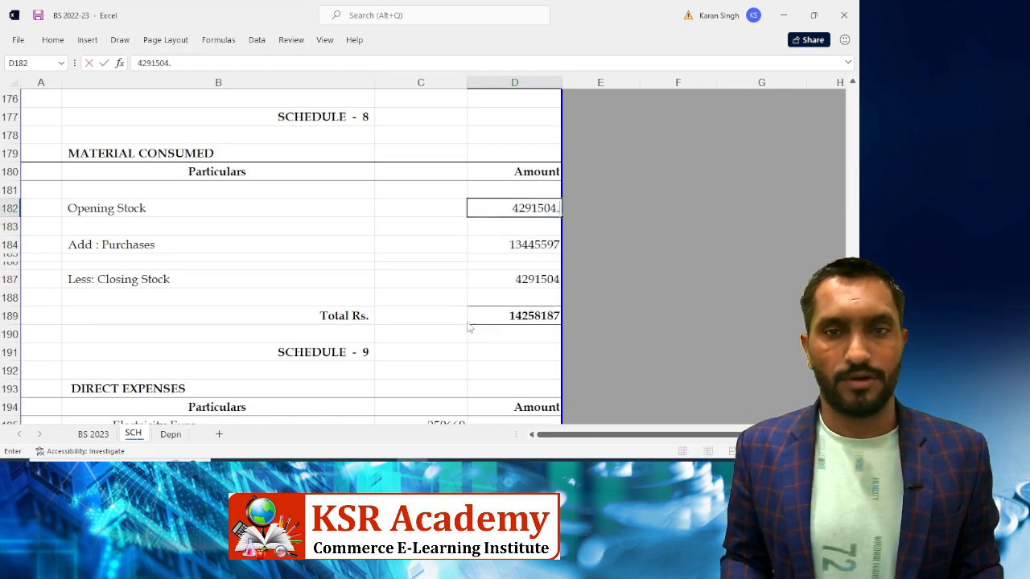
{"action": "key", "text": "alt+Tab"}
{"action": "key", "text": "alt+Tab"}
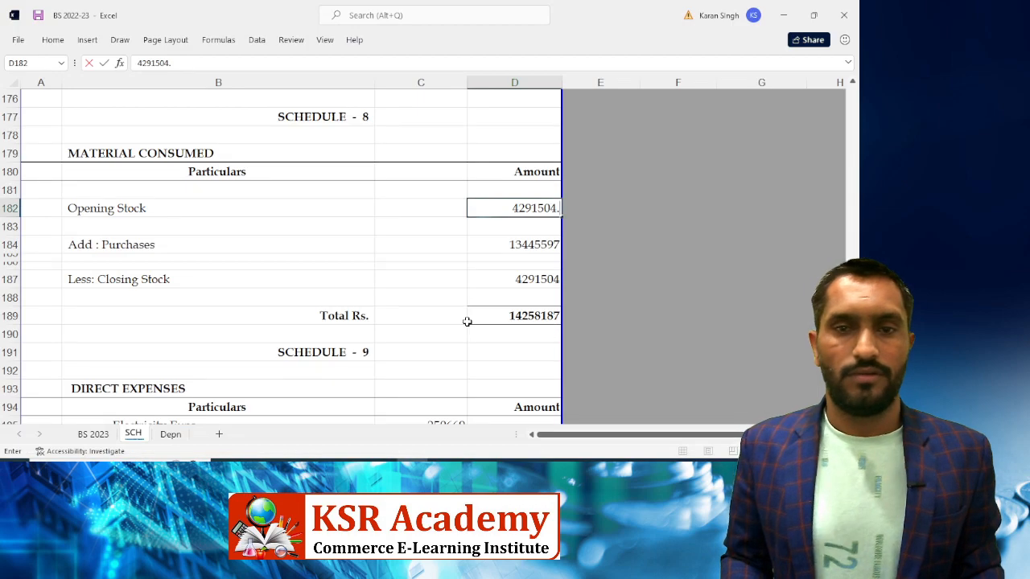
{"action": "type", "text": "24"}
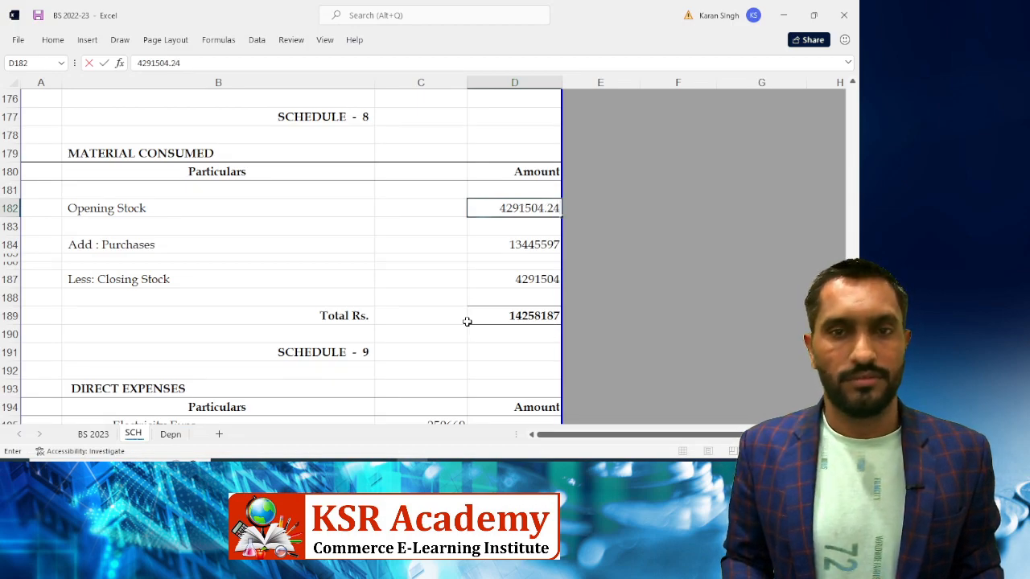
{"action": "key", "text": "Return"}
{"action": "key", "text": "Down"}
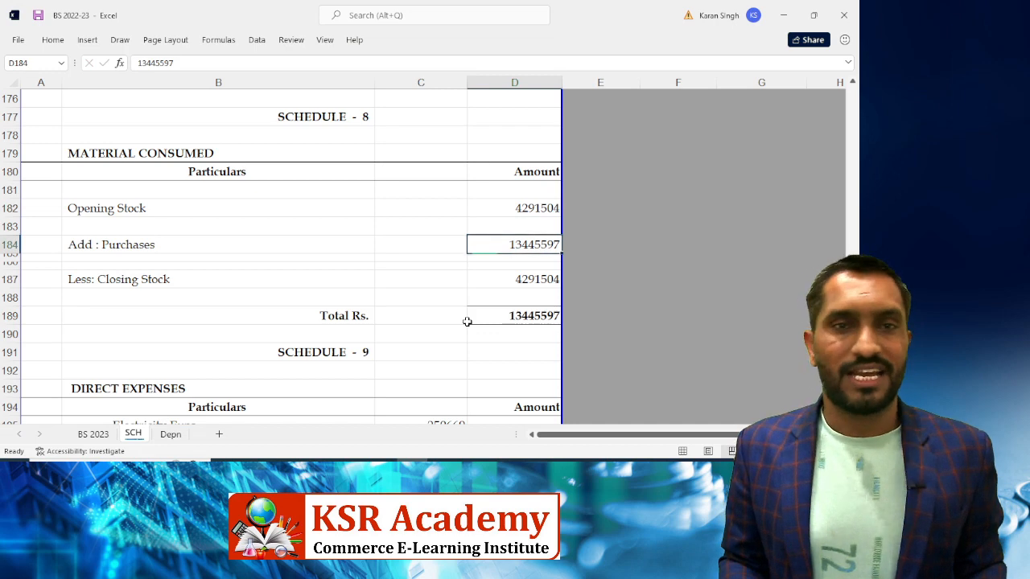
{"action": "key", "text": "alt+Tab"}
Drill into Tally's Purchase Accounts with opening balances and transactions shown, reviewing each purchase ledger
{"action": "key", "text": "Down"}
{"action": "key", "text": "Down"}
{"action": "key", "text": "Down"}
{"action": "key", "text": "Down"}
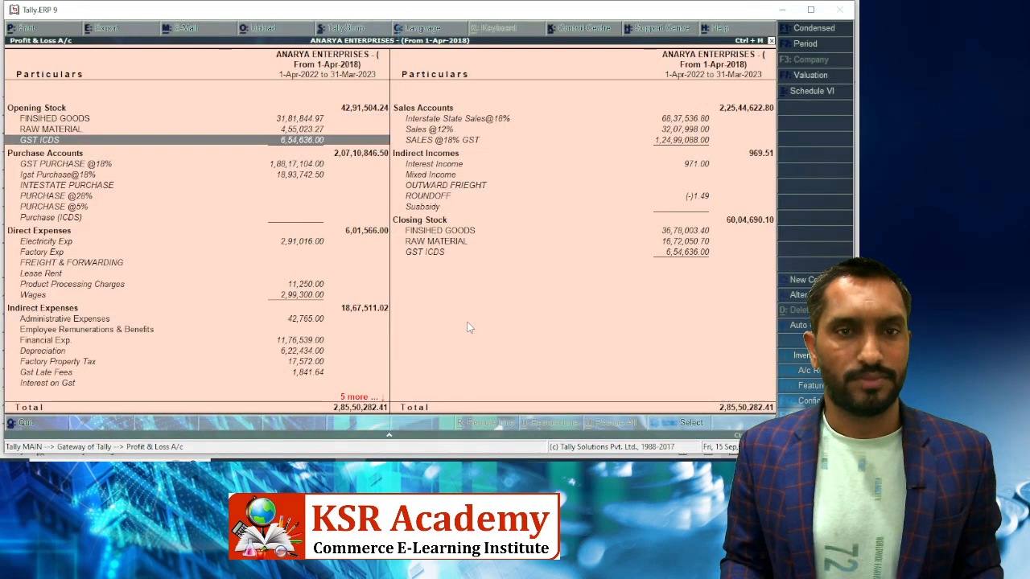
{"action": "key", "text": "Return"}
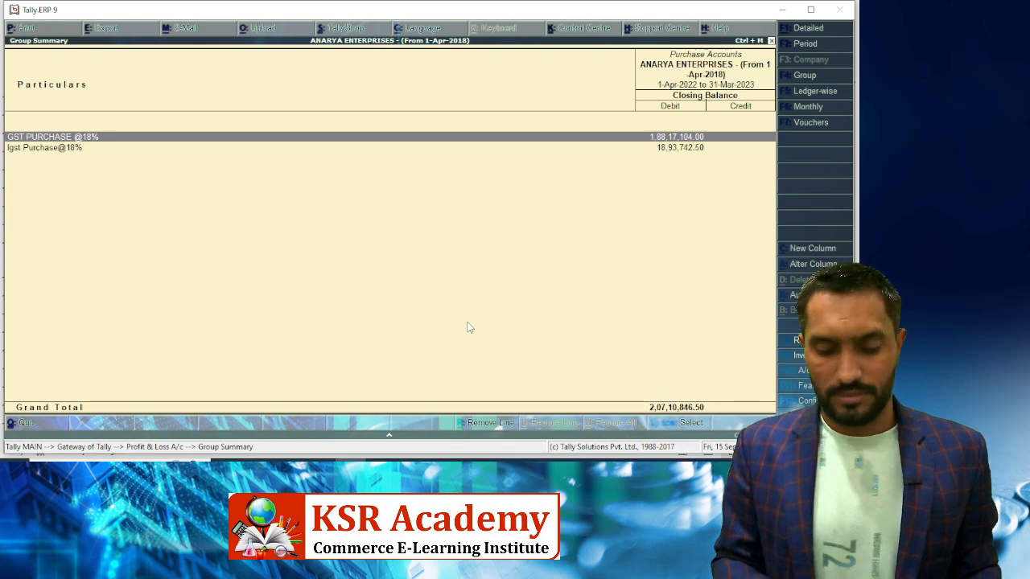
{"action": "key", "text": "F12"}
{"action": "key", "text": "y"}
{"action": "key", "text": "y"}
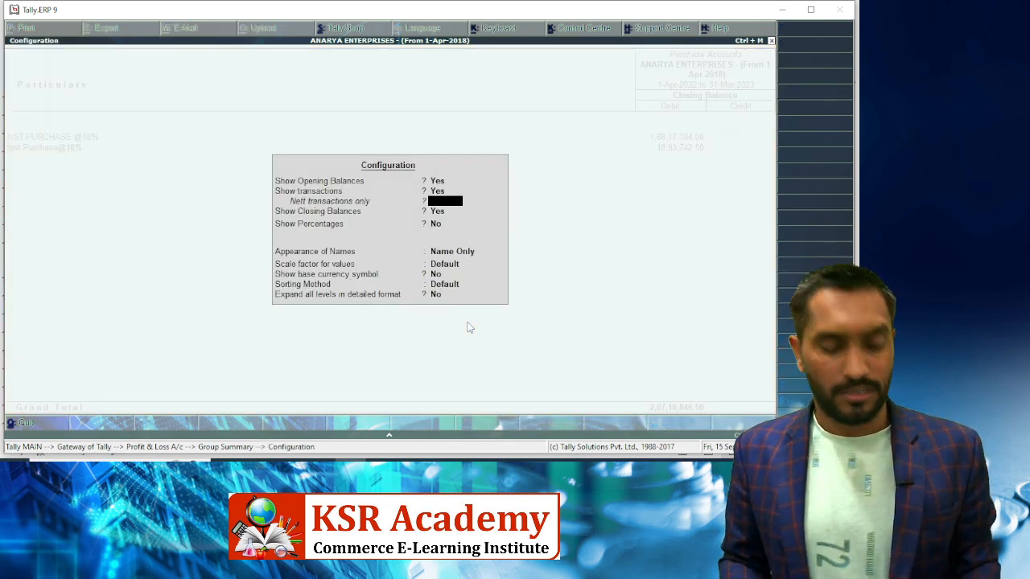
{"action": "key", "text": "ctrl+a"}
{"action": "key", "text": "Down"}
{"action": "key", "text": "Up"}
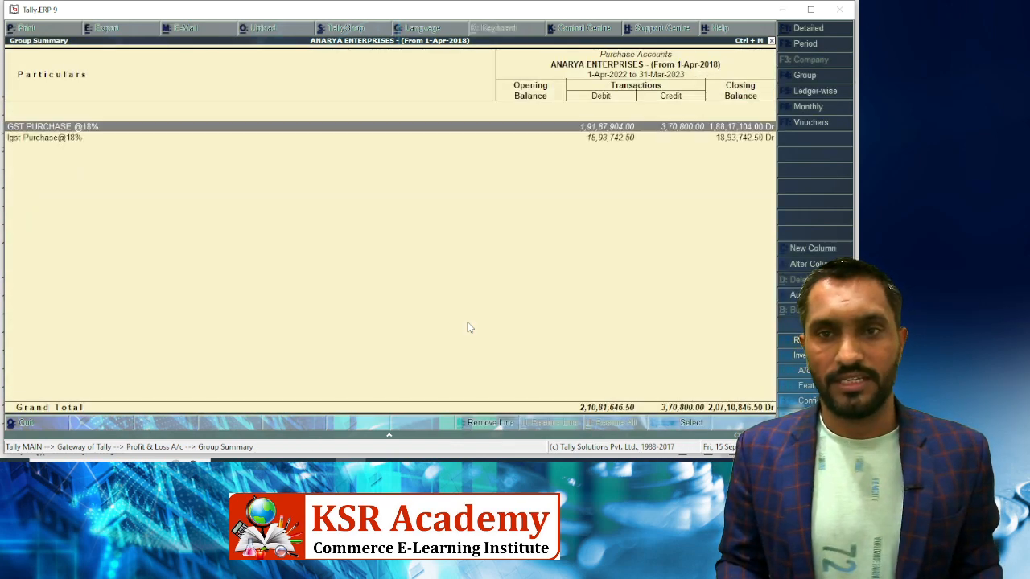
{"action": "key", "text": "Down"}
{"action": "key", "text": "Up"}
{"action": "key", "text": "Down"}
{"action": "key", "text": "Up"}
{"action": "key", "text": "Down"}
{"action": "key", "text": "Up"}
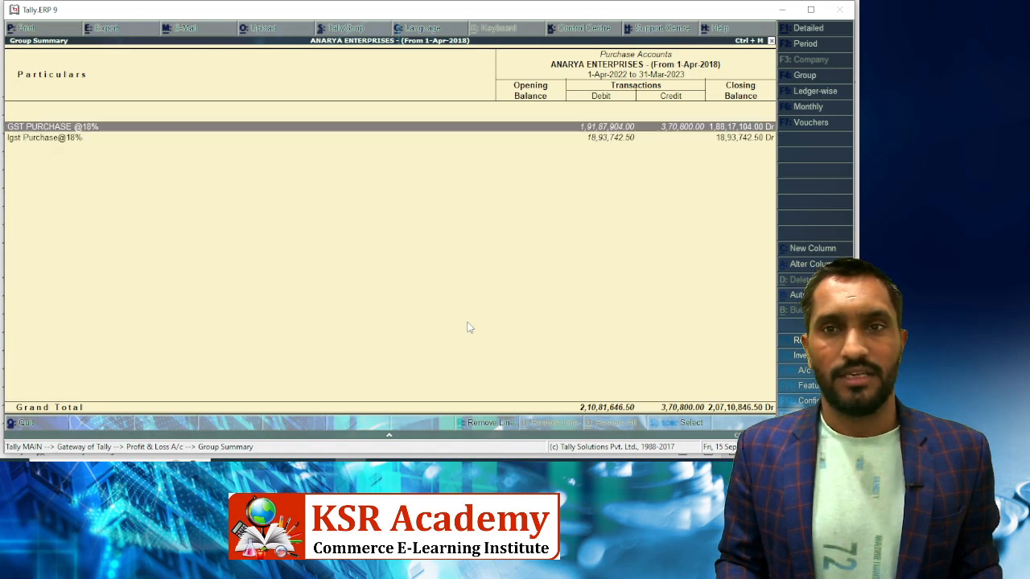
{"action": "key", "text": "Escape"}
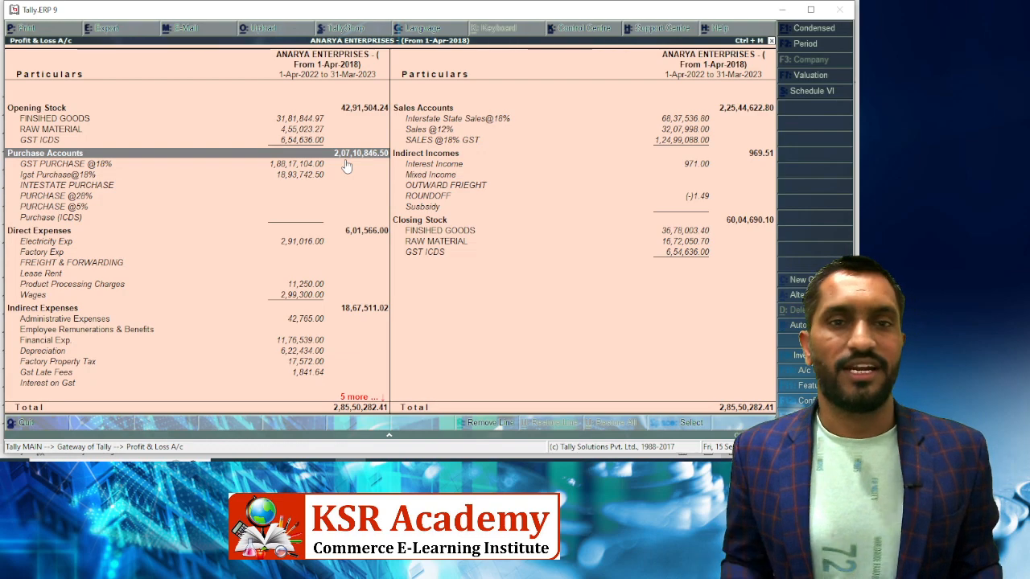
Enter 20710846.50 as Schedule 8's Add: Purchases in D184, making Total Rs. 20710847
{"action": "key", "text": "alt+Tab"}
{"action": "type", "text": "2,07,"}
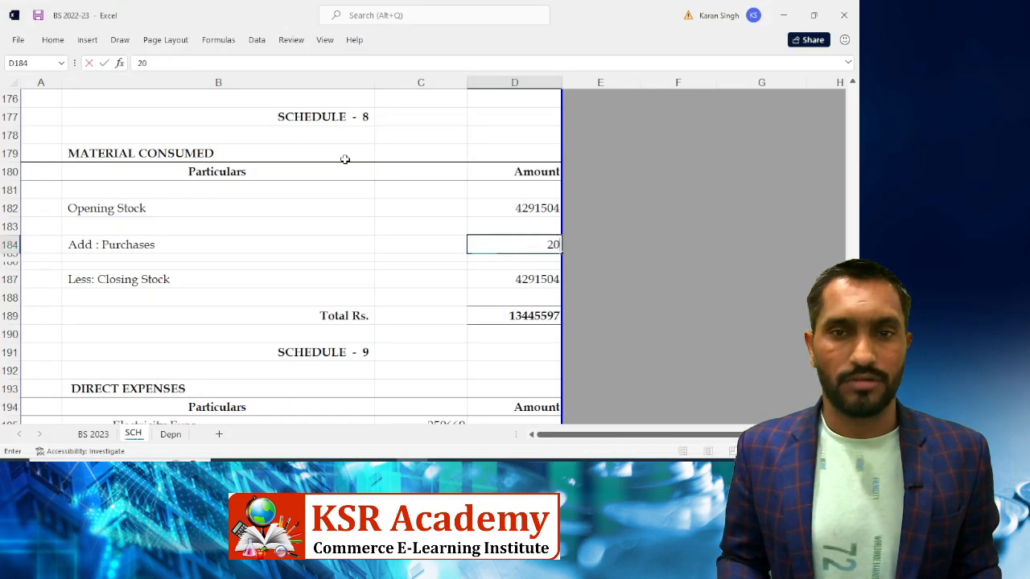
{"action": "type", "text": "10"}
{"action": "key", "text": "alt+Tab"}
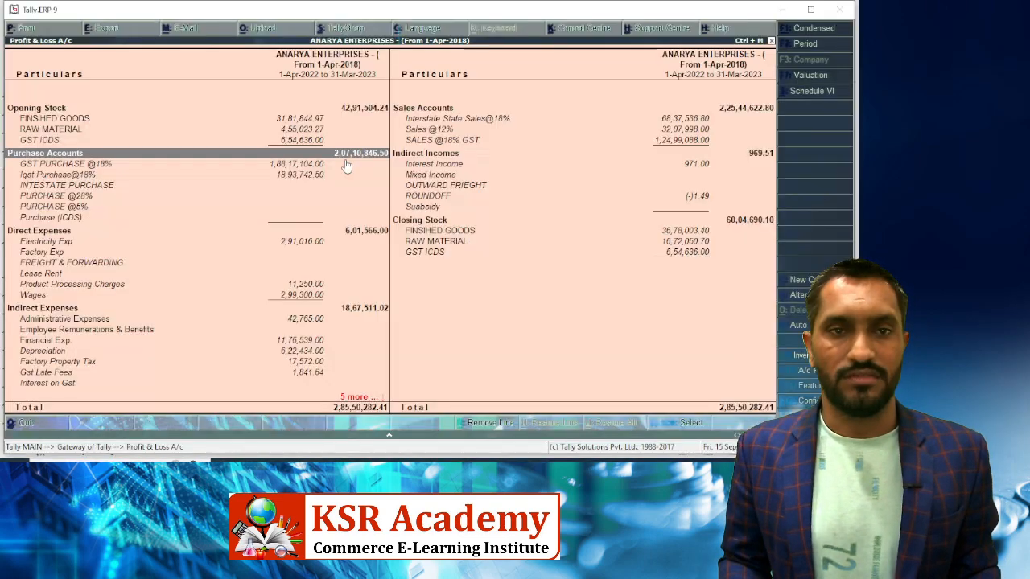
{"action": "key", "text": "alt+Tab"}
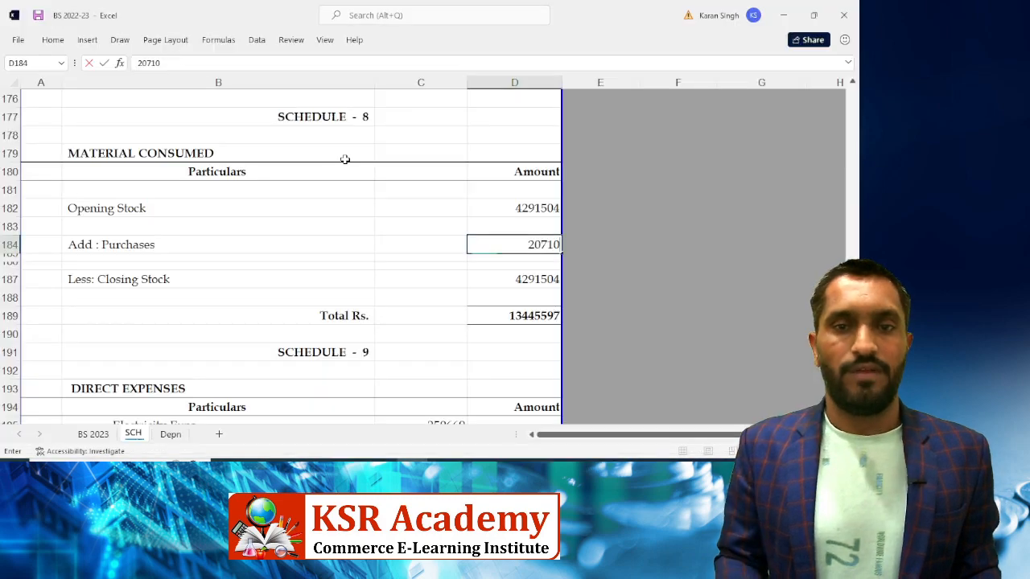
{"action": "type", "text": "846."}
{"action": "key", "text": "alt+Tab"}
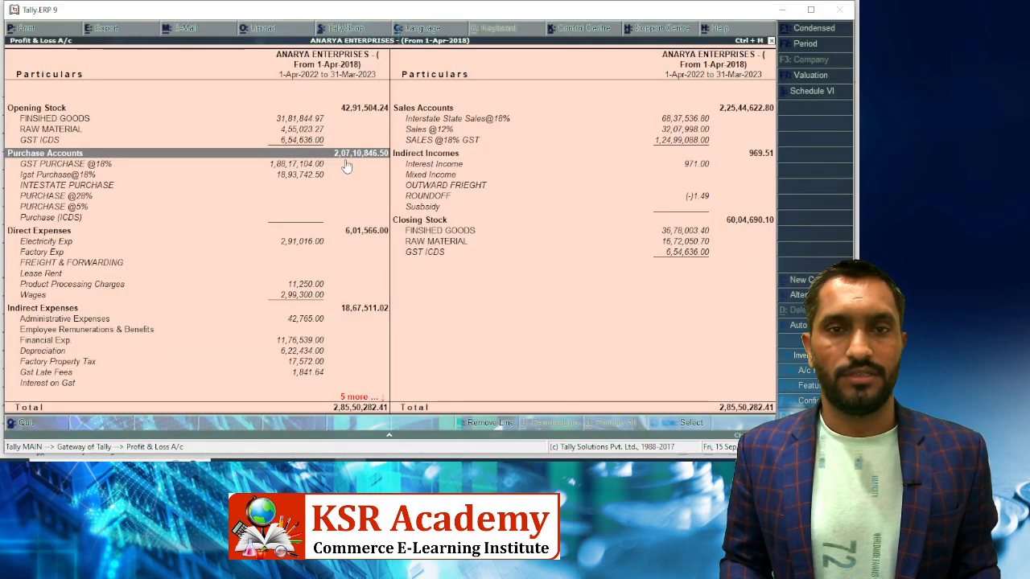
{"action": "key", "text": "alt+Tab"}
{"action": "type", "text": ".50"}
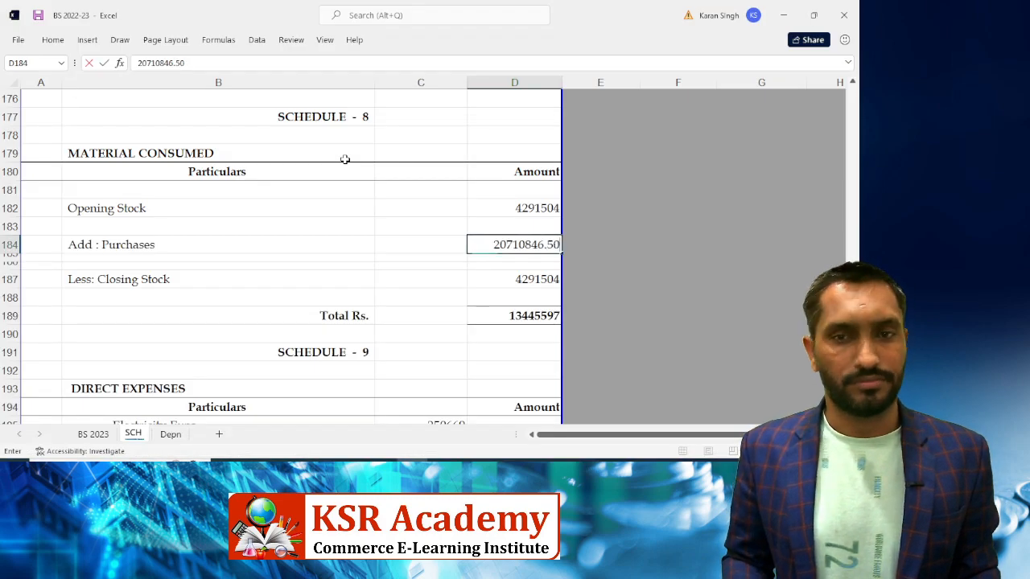
{"action": "key", "text": "Return"}
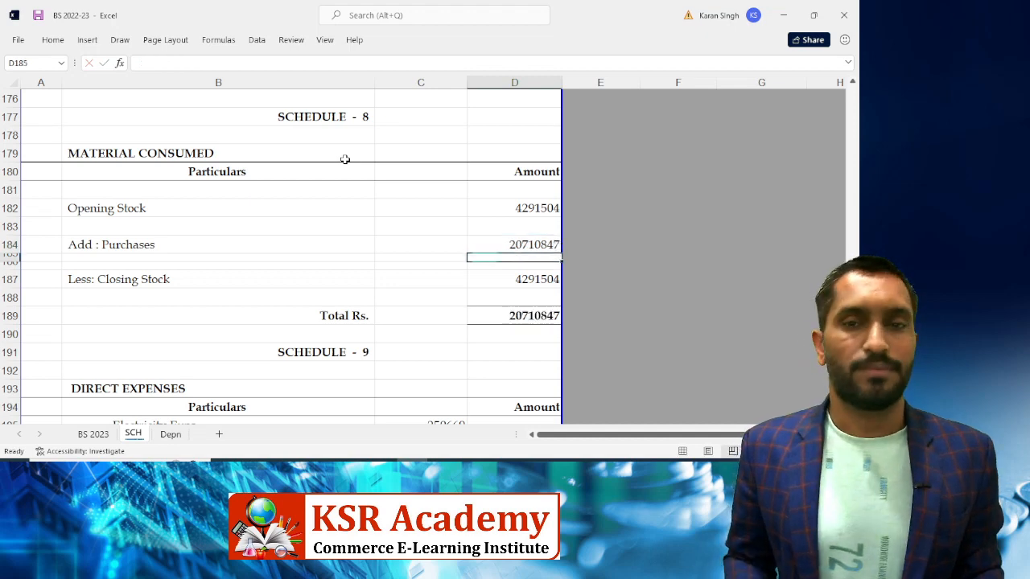
{"action": "key", "text": "Down"}
{"action": "key", "text": "Down"}
{"action": "key", "text": "alt+Tab"}
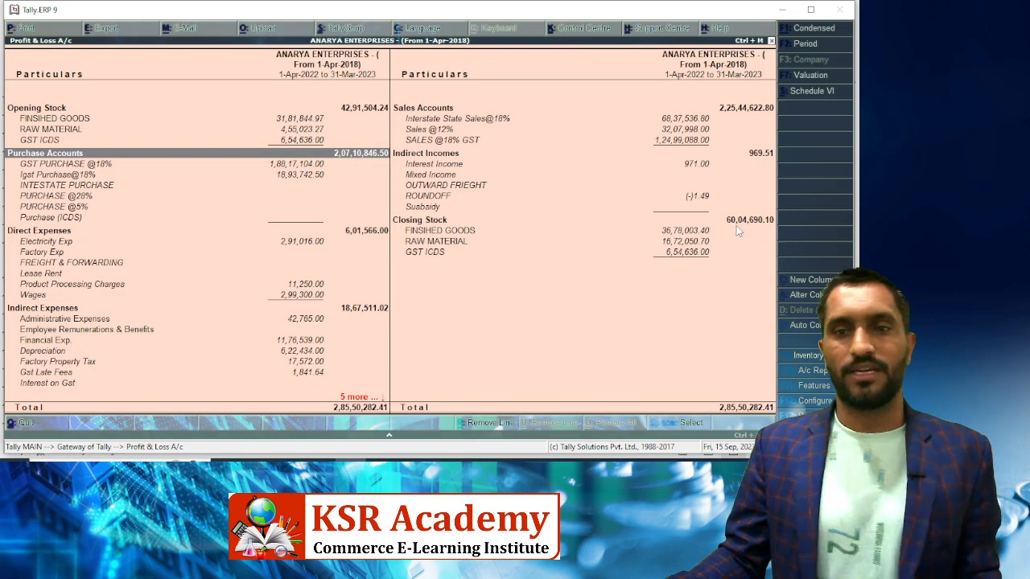
Enter 6004690.10 as Closing Stock in D187, reducing the Material Consumed total to 18997661
{"action": "key", "text": "alt+Tab"}
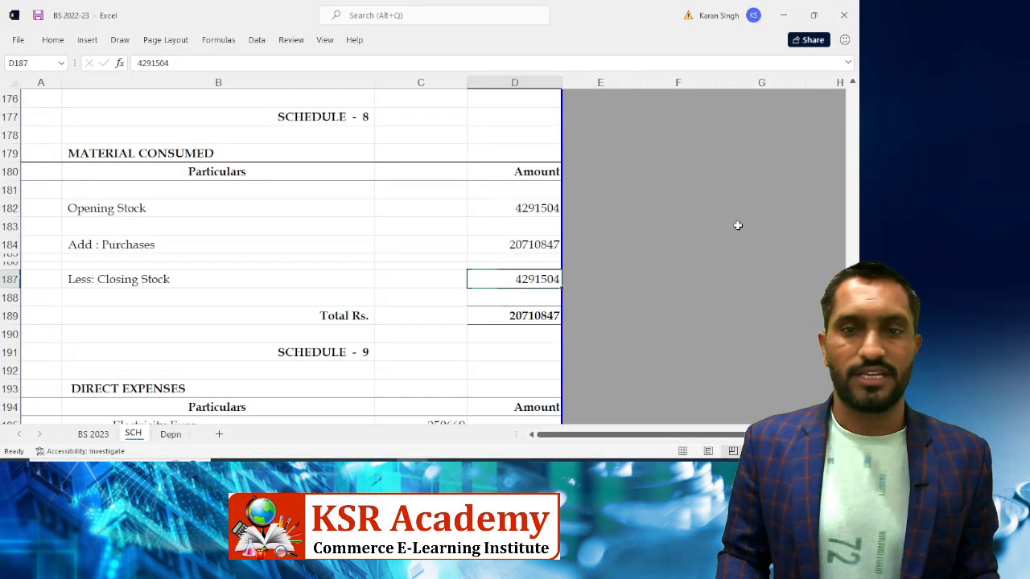
{"action": "key", "text": "alt+Tab"}
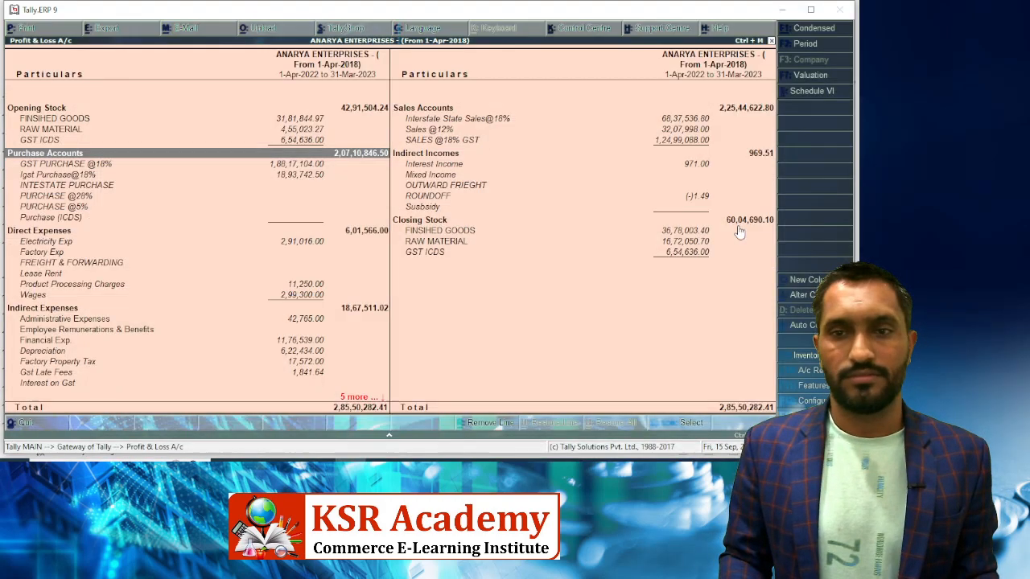
{"action": "key", "text": "alt+Tab"}
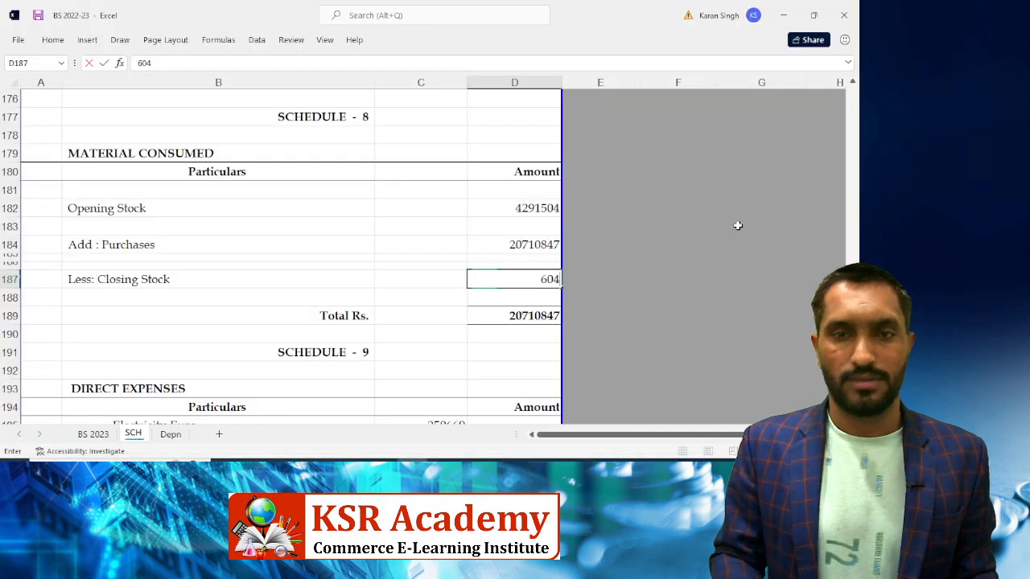
{"action": "key", "text": "BackSpace"}
{"action": "type", "text": "04"}
{"action": "key", "text": "alt+Tab"}
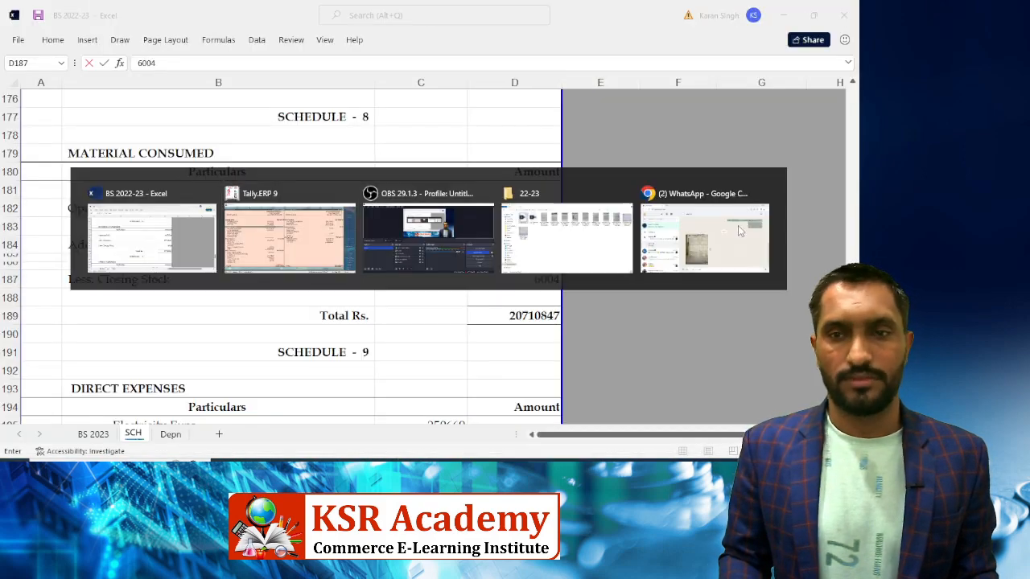
{"action": "key", "text": "alt+Tab"}
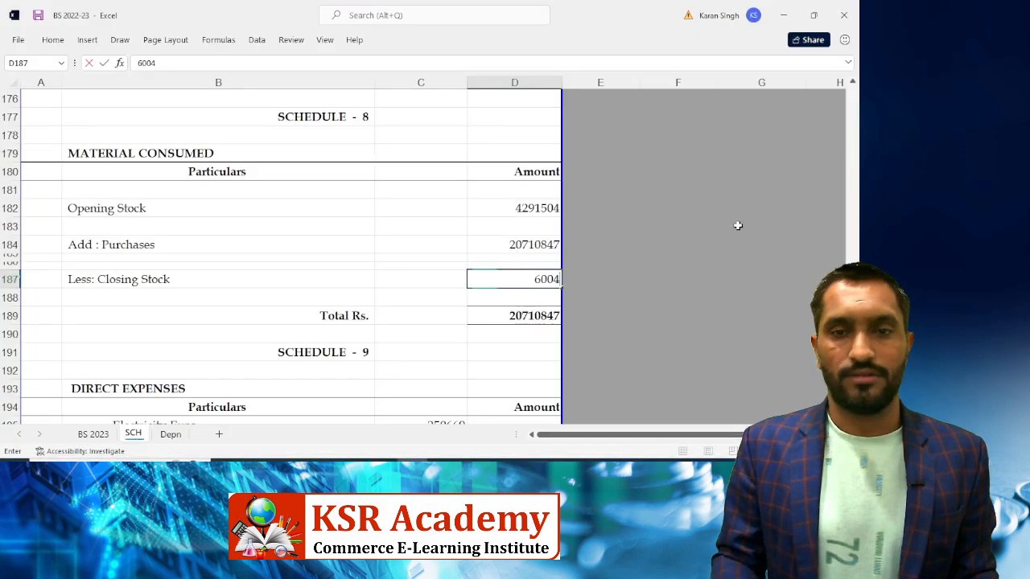
{"action": "type", "text": "690.10"}
{"action": "key", "text": "Return"}
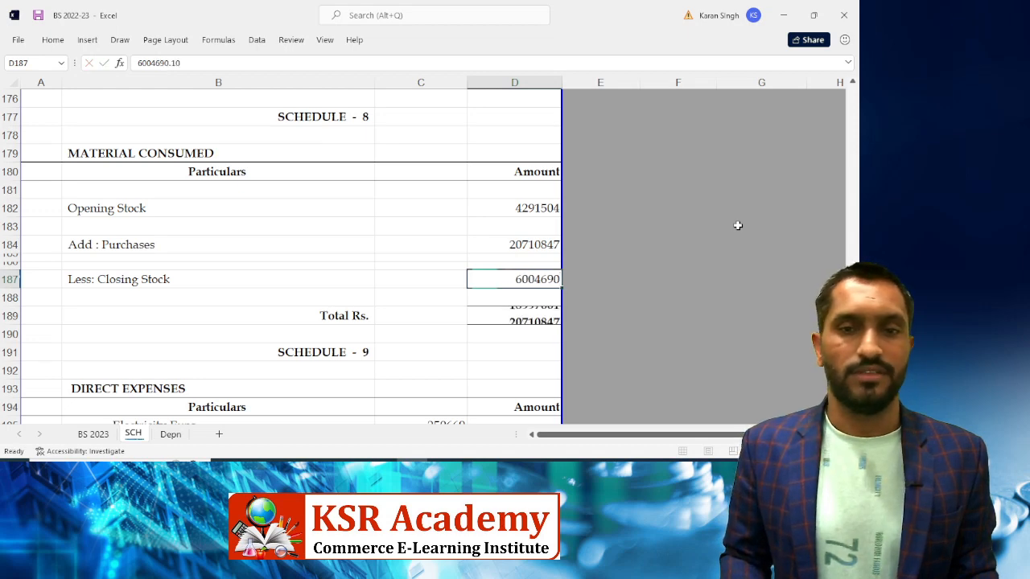
{"action": "key", "text": "Down"}
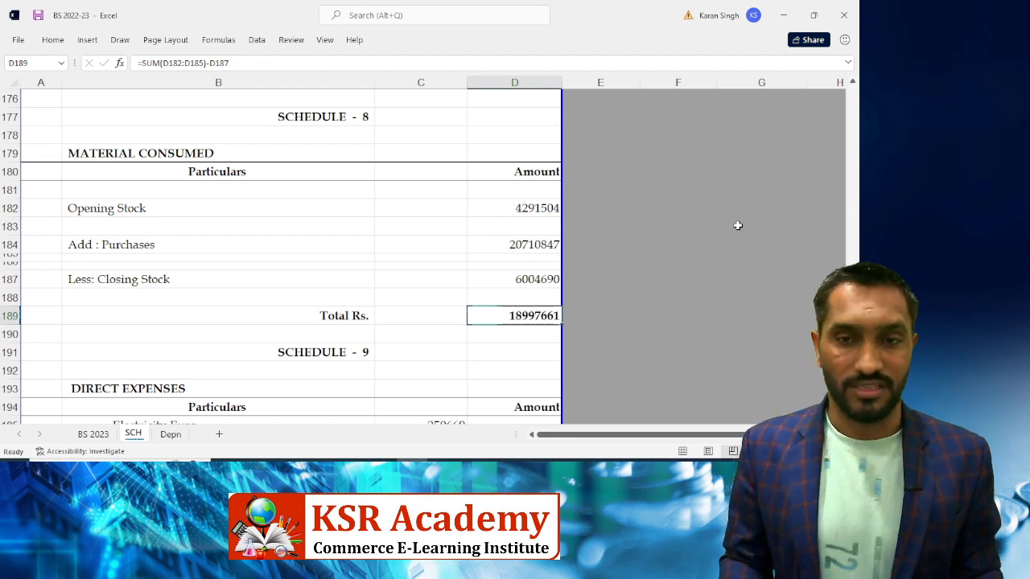
{"action": "key", "text": "alt+Tab"}
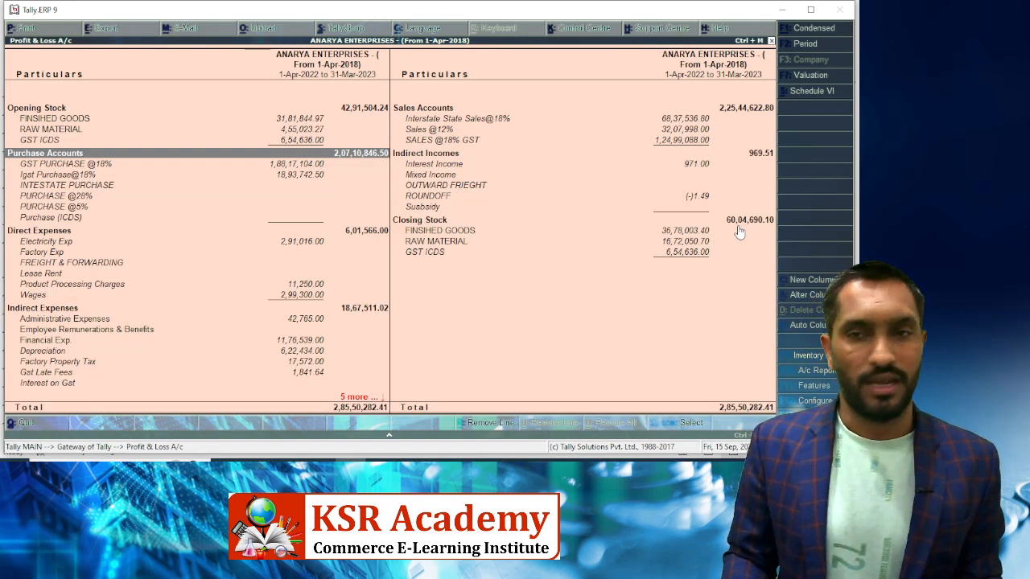
{"action": "key", "text": "alt+Tab"}
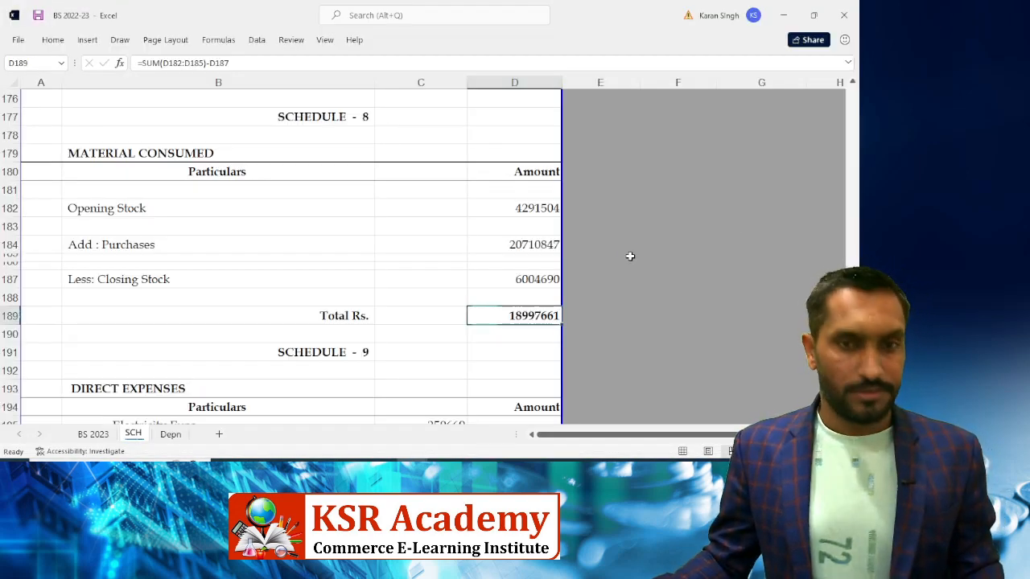
Open Tally's Direct Expenses summary alongside the Electricity Exps. amount in Schedule 9
{"action": "scroll", "coordinate": [496, 261], "scroll_direction": "down", "scroll_amount": 3}
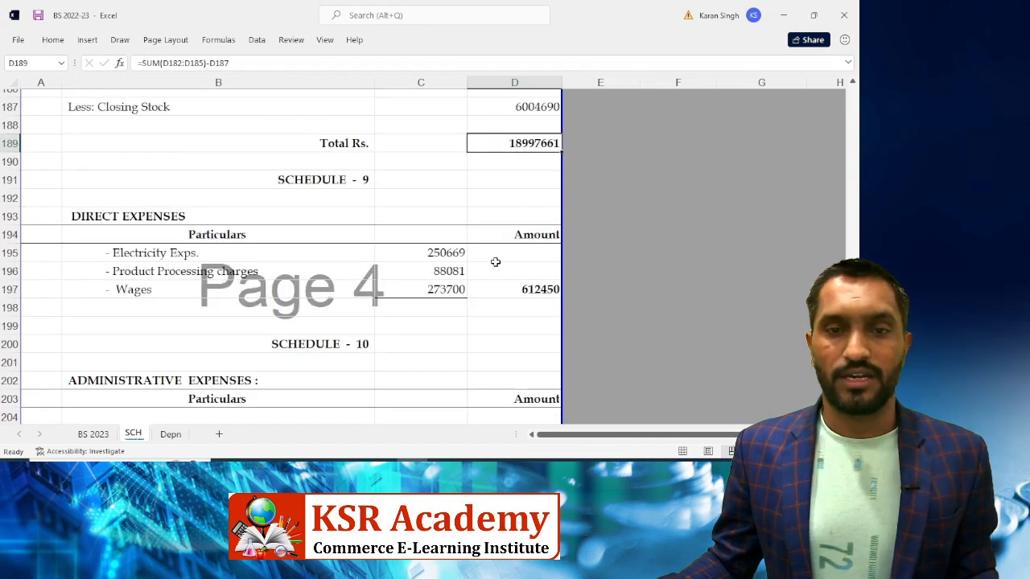
{"action": "left_click", "coordinate": [429, 253]}
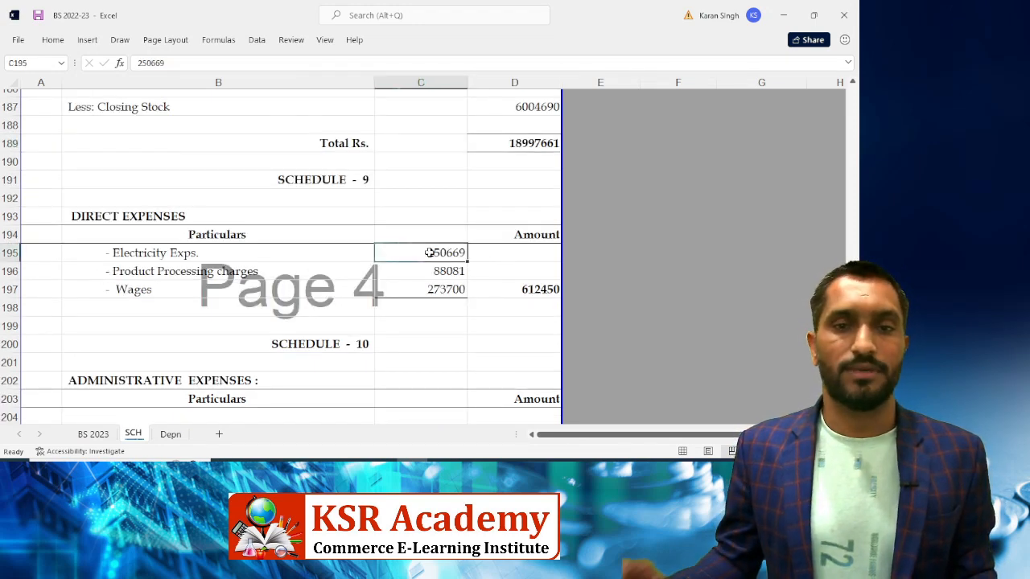
{"action": "key", "text": "alt+Tab"}
{"action": "key", "text": "Down"}
{"action": "key", "text": "Down"}
{"action": "key", "text": "Down"}
{"action": "key", "text": "Down"}
{"action": "key", "text": "Down"}
{"action": "key", "text": "Down"}
{"action": "key", "text": "Down"}
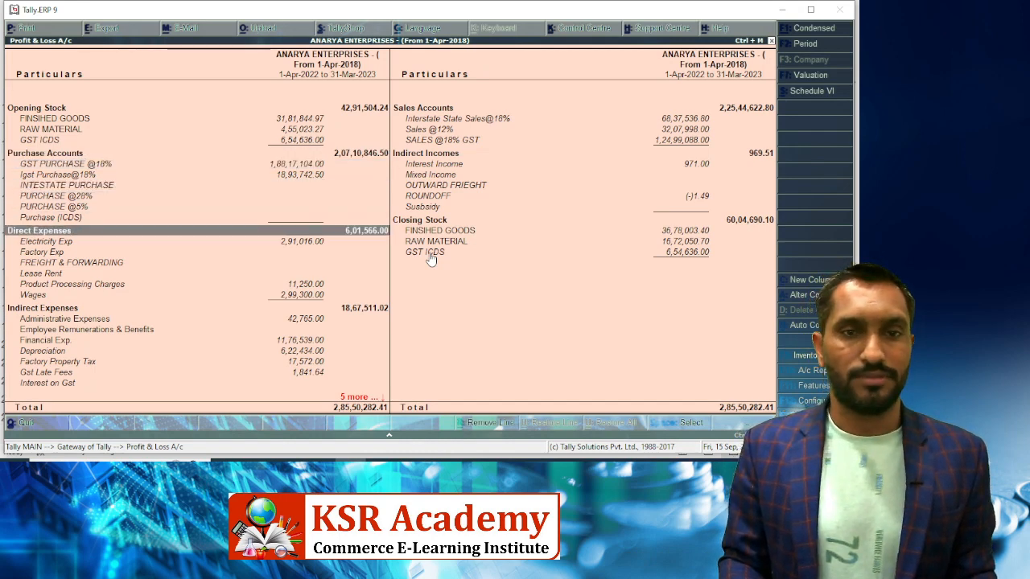
{"action": "key", "text": "Return"}
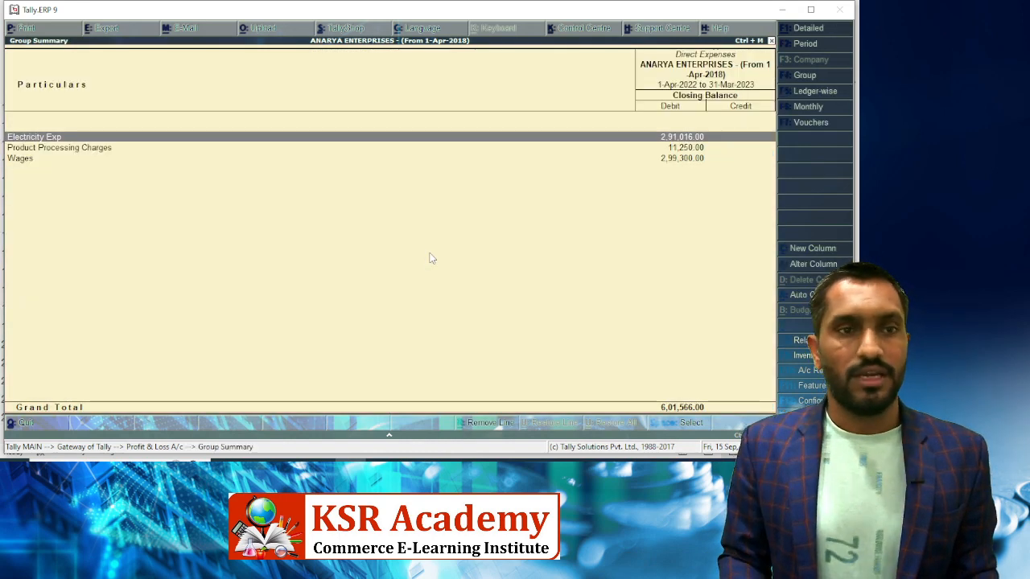
{"action": "key", "text": "alt+Tab"}
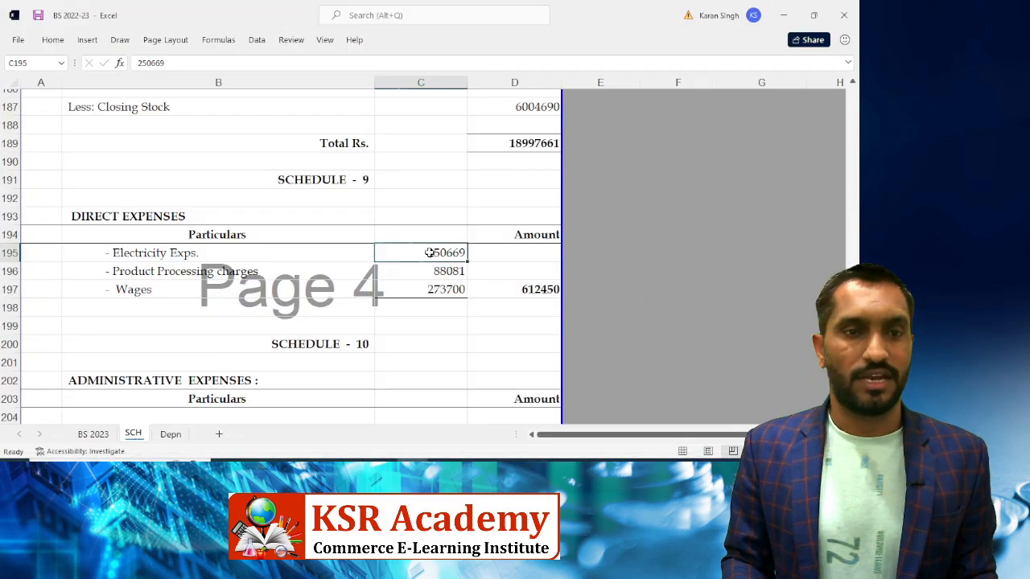
Enter 291016 for Electricity Exps. and 11250 for Product Processing Charges from Tally
{"action": "type", "text": "291"}
{"action": "key", "text": "alt+Tab"}
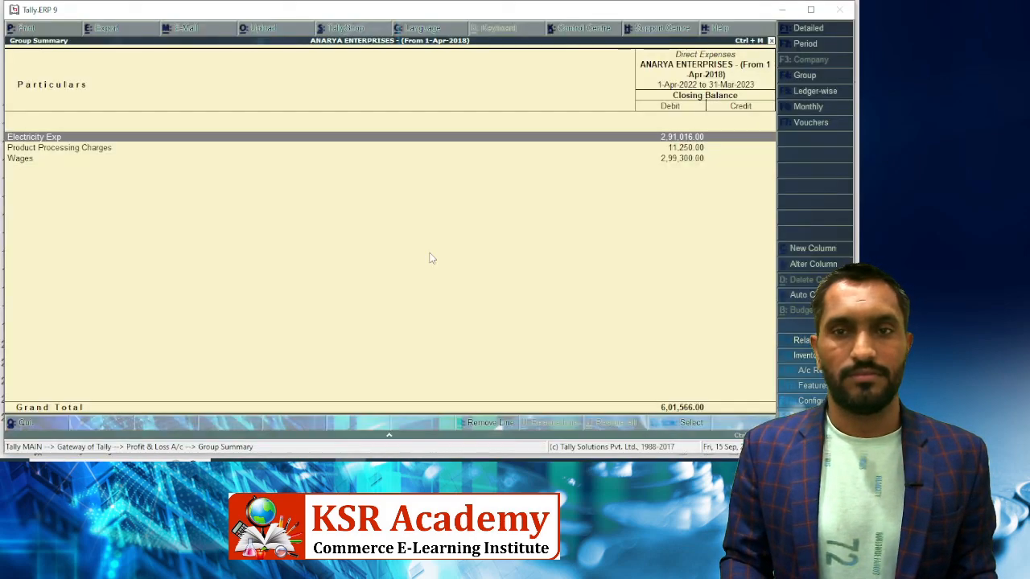
{"action": "key", "text": "alt+Tab"}
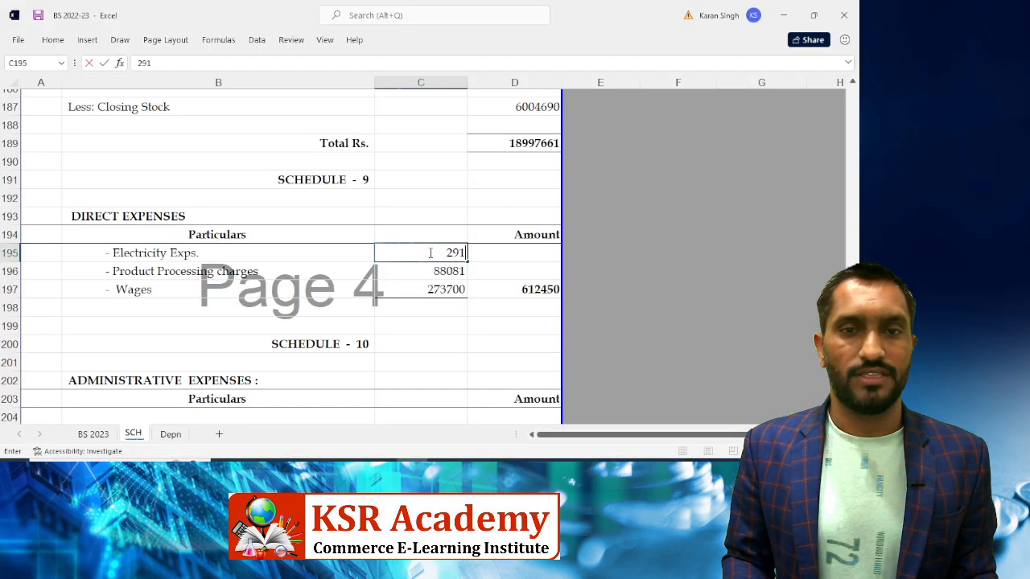
{"action": "type", "text": "016"}
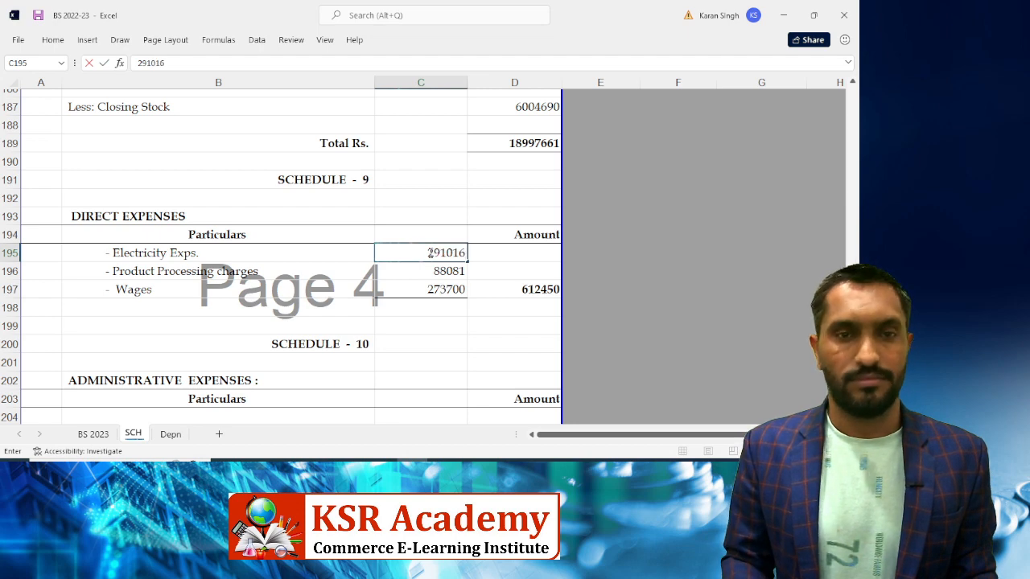
{"action": "key", "text": "Return"}
{"action": "key", "text": "alt+Tab"}
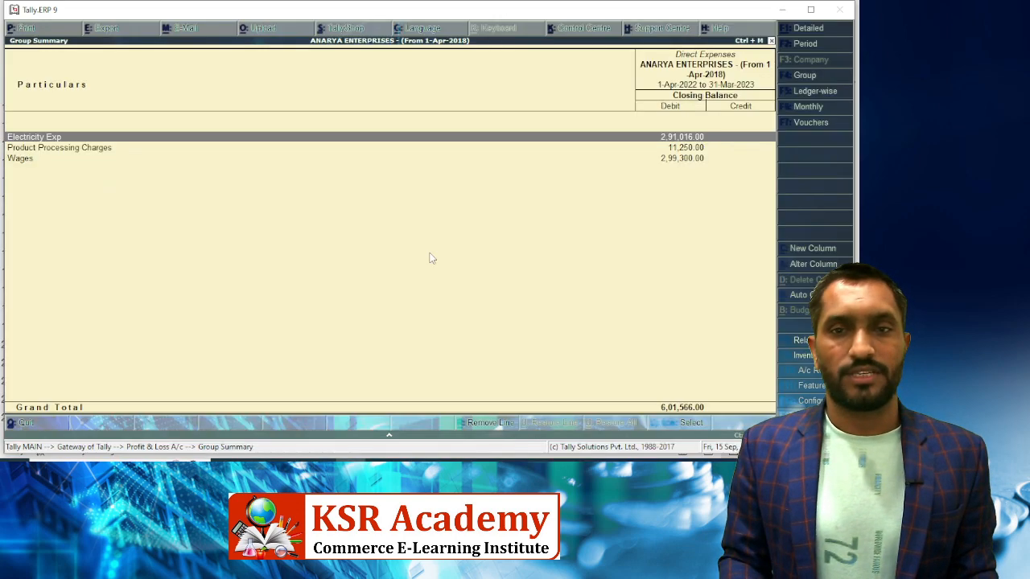
{"action": "key", "text": "Down"}
{"action": "key", "text": "alt+Tab"}
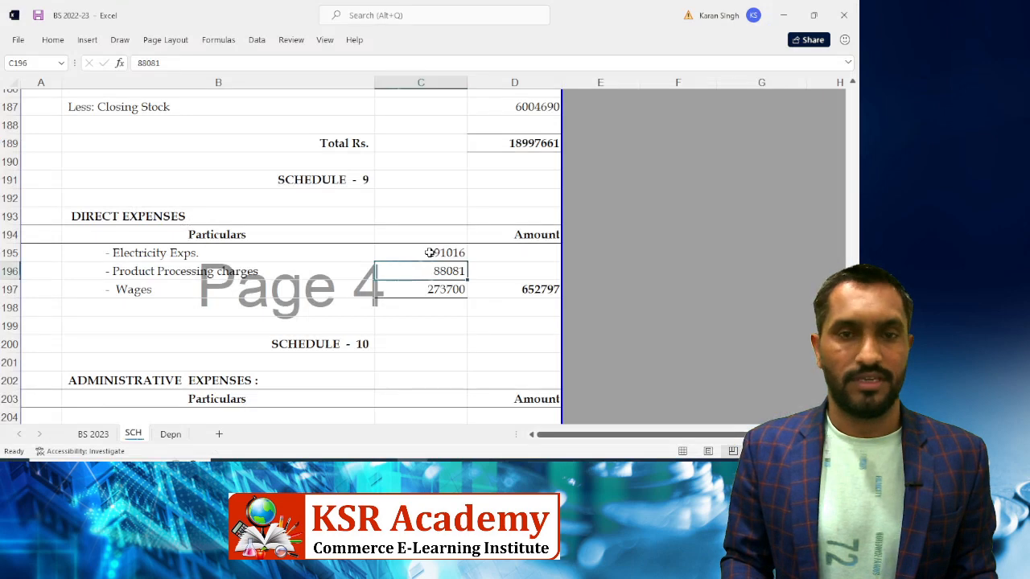
{"action": "type", "text": "11250"}
{"action": "key", "text": "Return"}
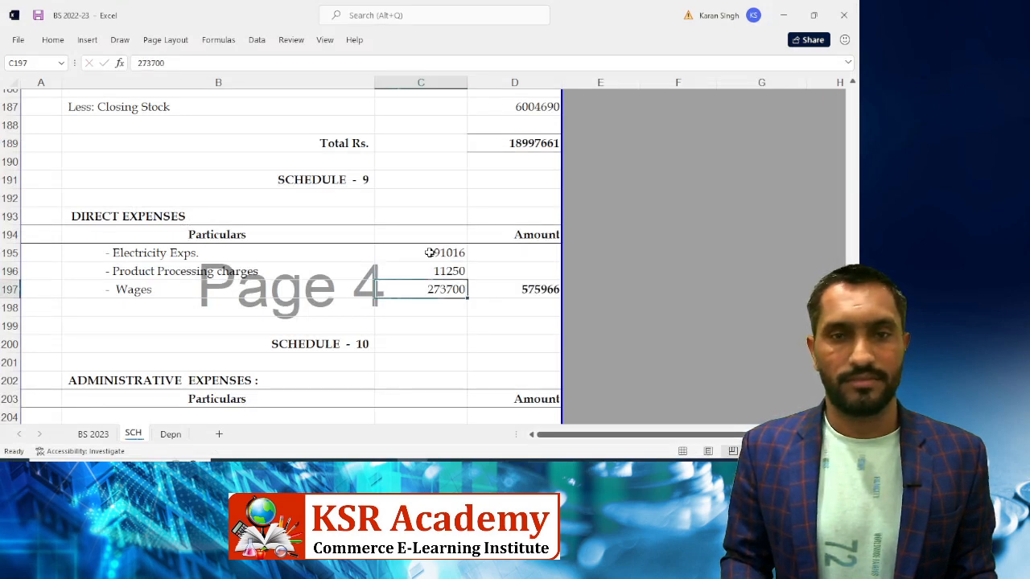
Enter 299300 for Wages, bringing Direct Expenses to 601566
{"action": "key", "text": "alt+Tab"}
{"action": "key", "text": "Down"}
{"action": "key", "text": "alt+Tab"}
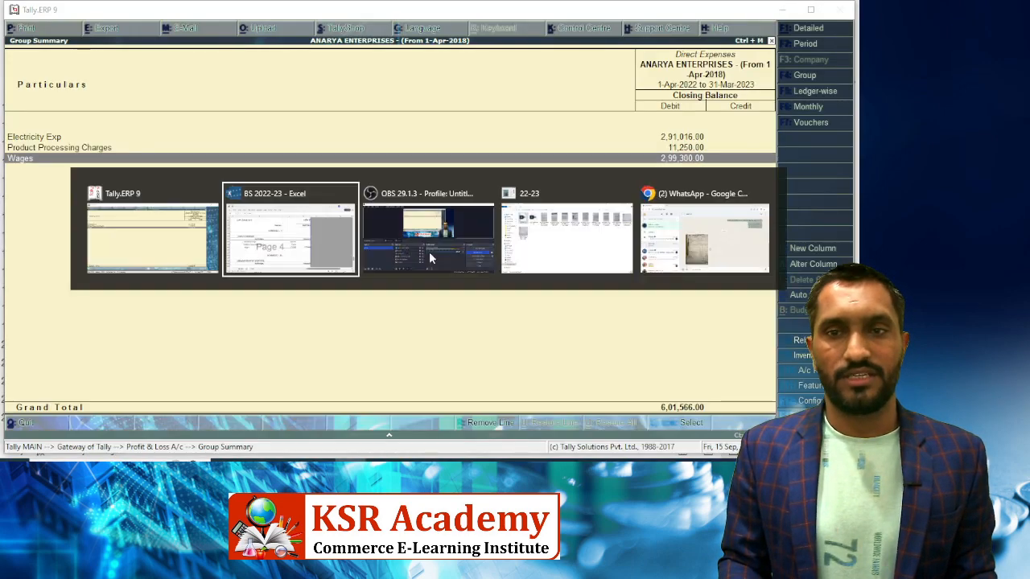
{"action": "type", "text": "299300"}
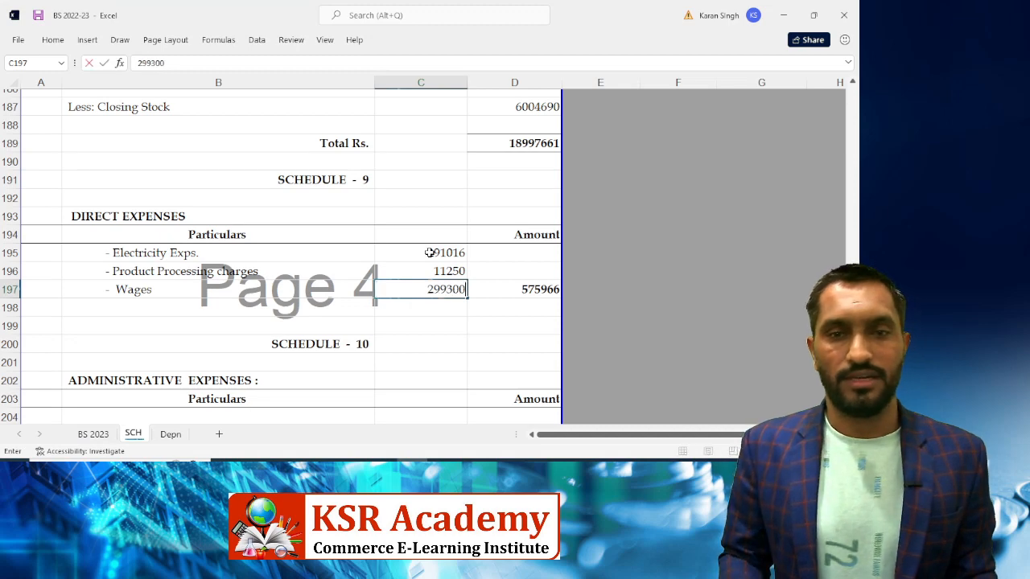
{"action": "key", "text": "Return"}
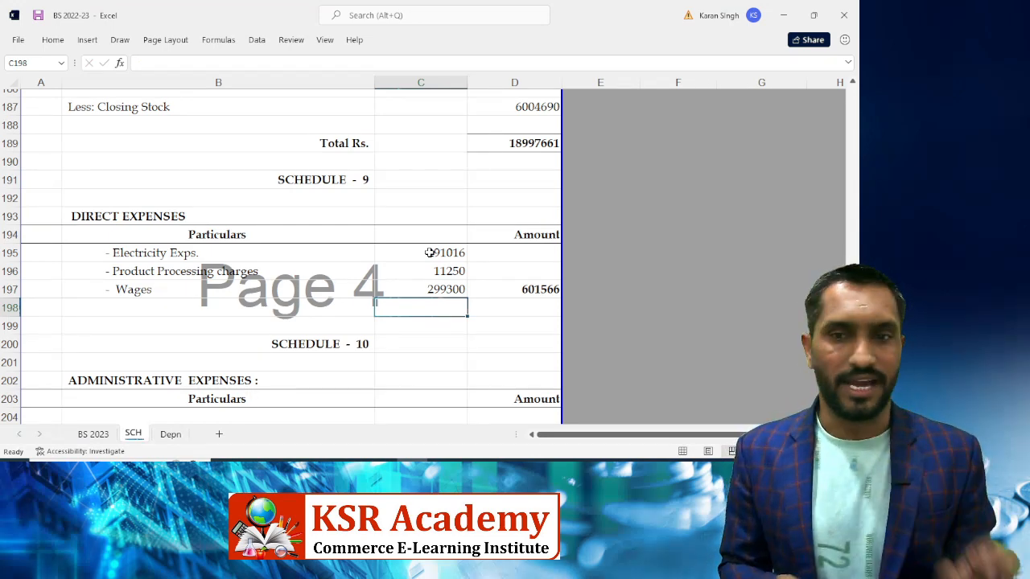
{"action": "key", "text": "alt+Tab"}
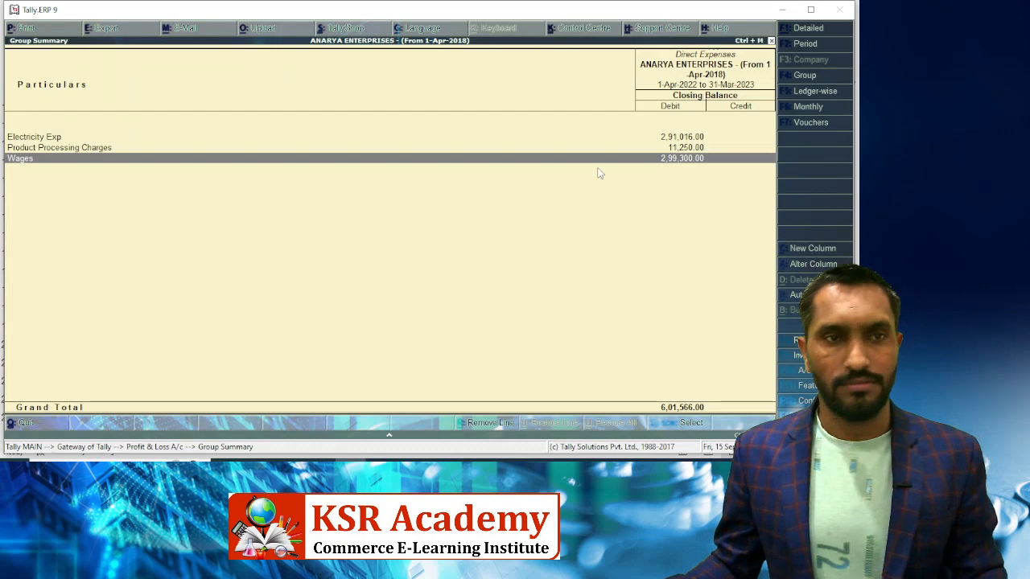
Return to Tally's Profit & Loss and bring Excel's Financial Expenses schedule into view
{"action": "key", "text": "Escape"}
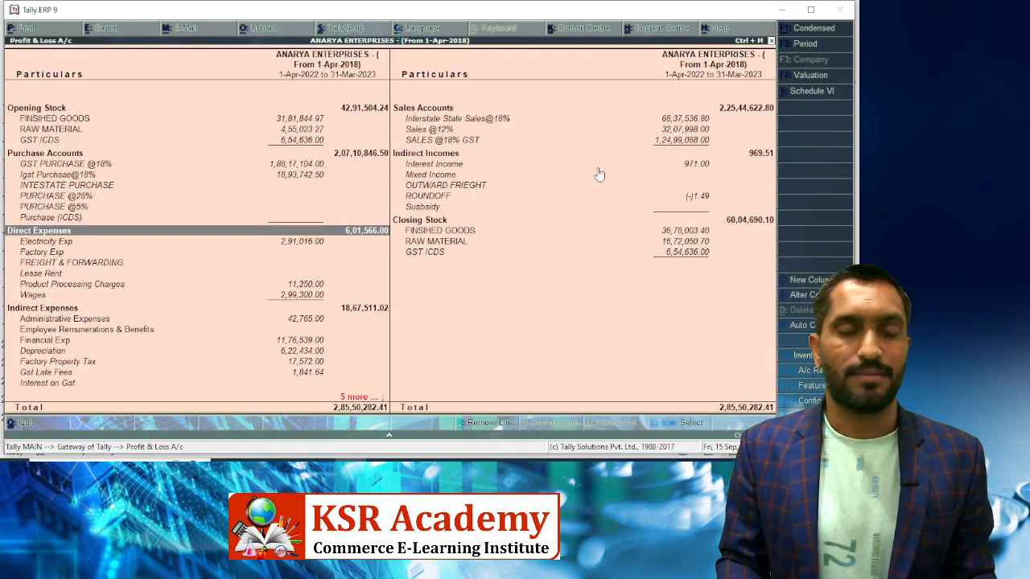
{"action": "key", "text": "Down"}
{"action": "key", "text": "Down"}
{"action": "key", "text": "Down"}
{"action": "key", "text": "Down"}
{"action": "key", "text": "Down"}
{"action": "key", "text": "Down"}
{"action": "key", "text": "Down"}
{"action": "key", "text": "Down"}
{"action": "key", "text": "Down"}
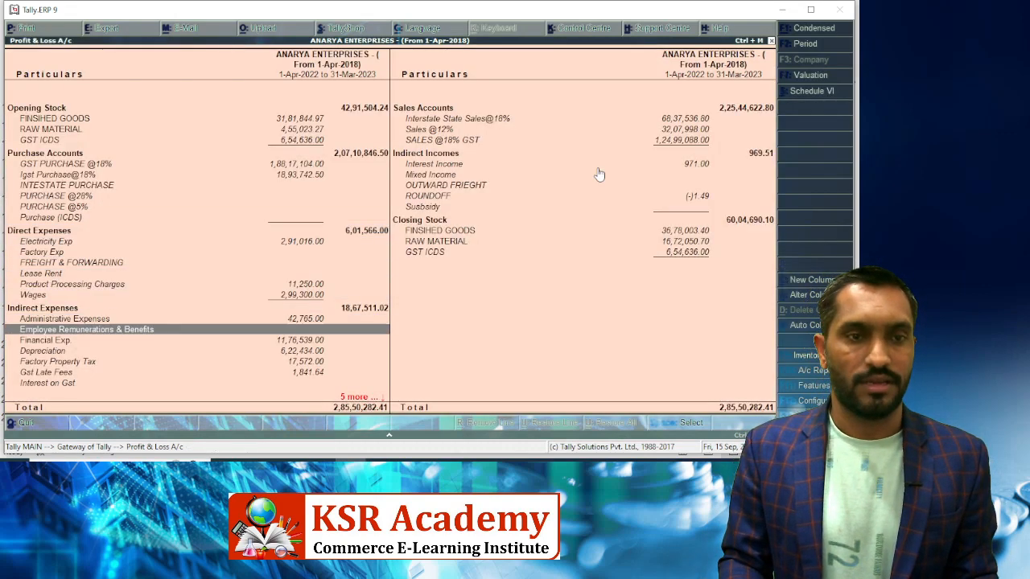
{"action": "key", "text": "Up"}
{"action": "key", "text": "Up"}
{"action": "key", "text": "alt+Tab"}
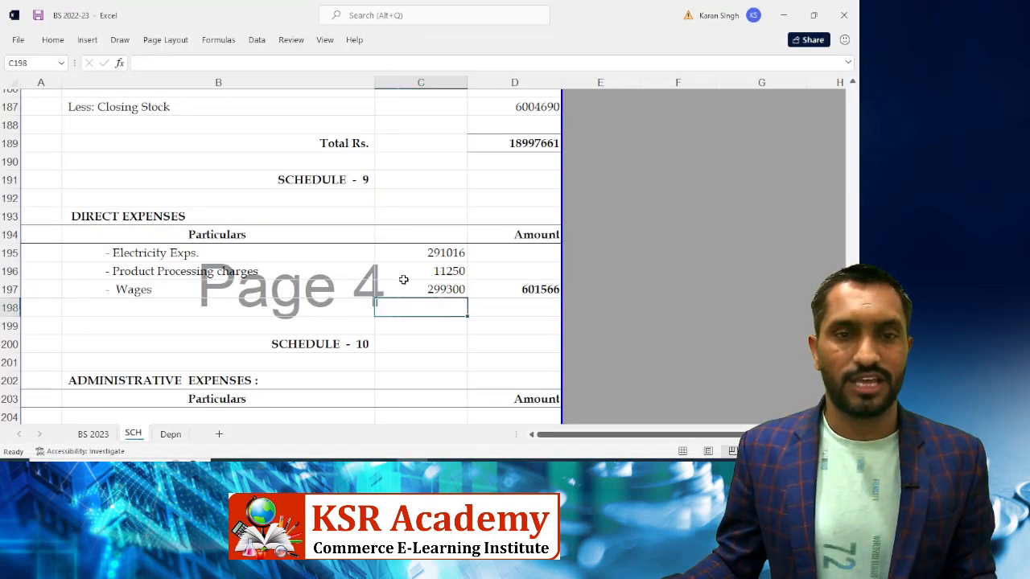
{"action": "scroll", "coordinate": [407, 330], "scroll_direction": "down", "scroll_amount": 8}
{"action": "left_click", "coordinate": [408, 331]}
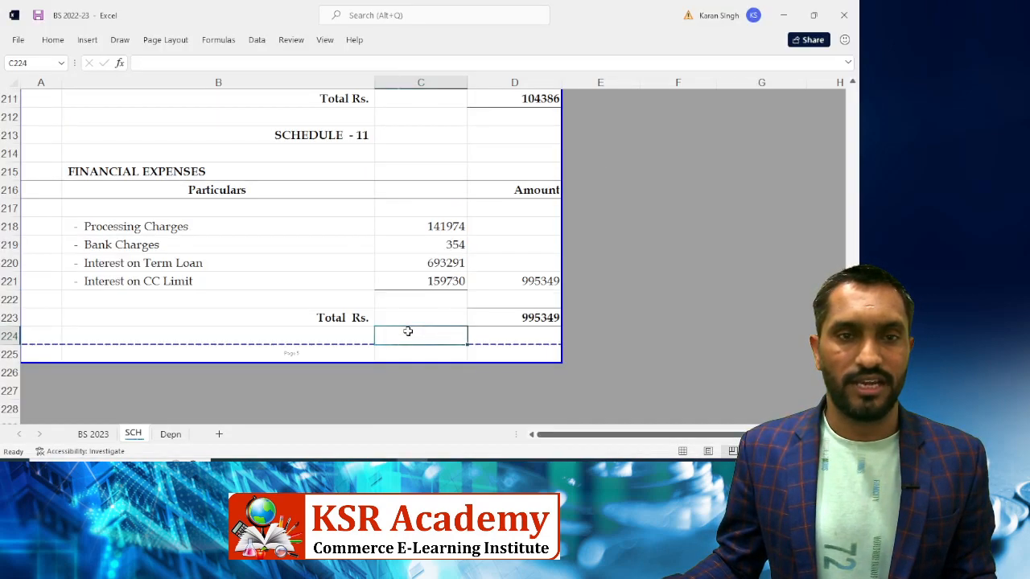
{"action": "scroll", "coordinate": [408, 331], "scroll_direction": "down", "scroll_amount": 2}
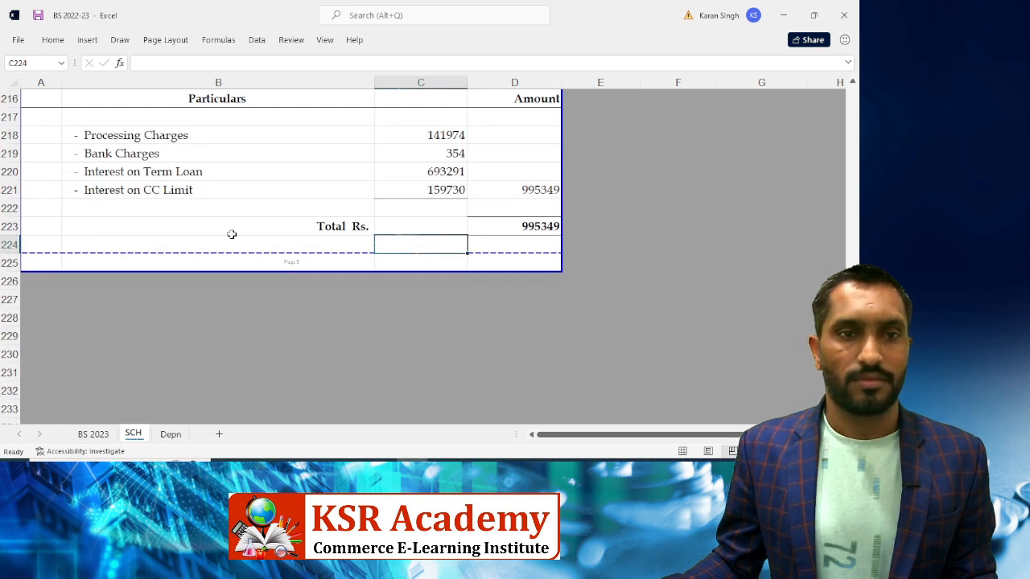
{"action": "scroll", "coordinate": [231, 234], "scroll_direction": "up", "scroll_amount": 2}
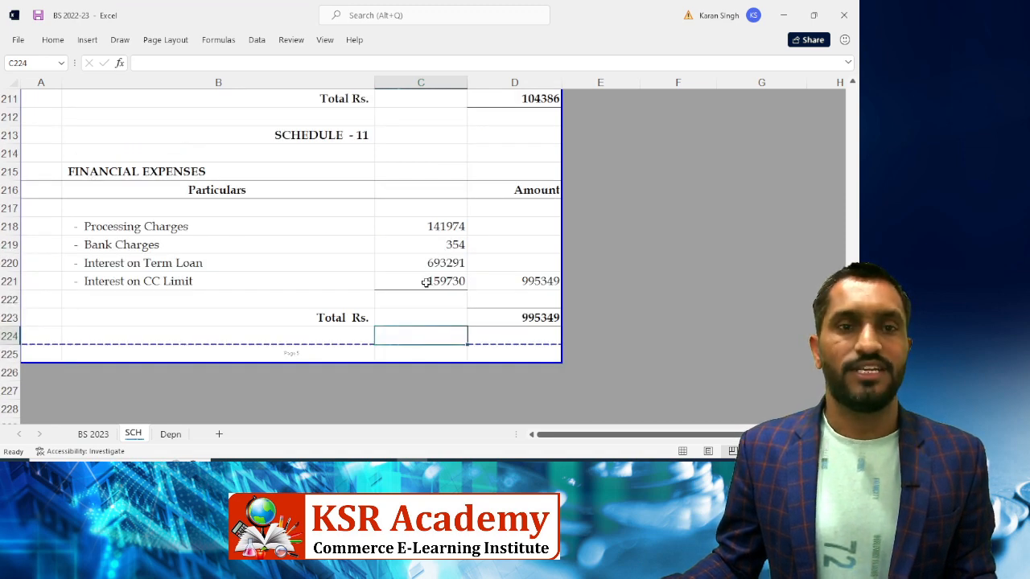
Open Tally's Financial Exp. breakdown to compare with Schedule 11's Processing and Bank Charges
{"action": "left_click", "coordinate": [414, 225]}
{"action": "key", "text": "alt+Tab"}
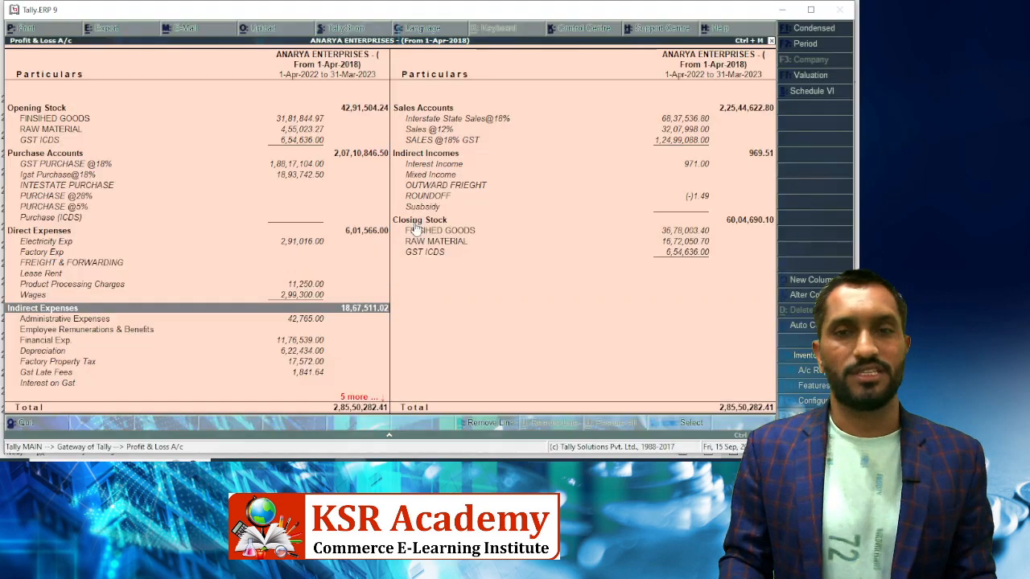
{"action": "key", "text": "Down"}
{"action": "key", "text": "Down"}
{"action": "key", "text": "Down"}
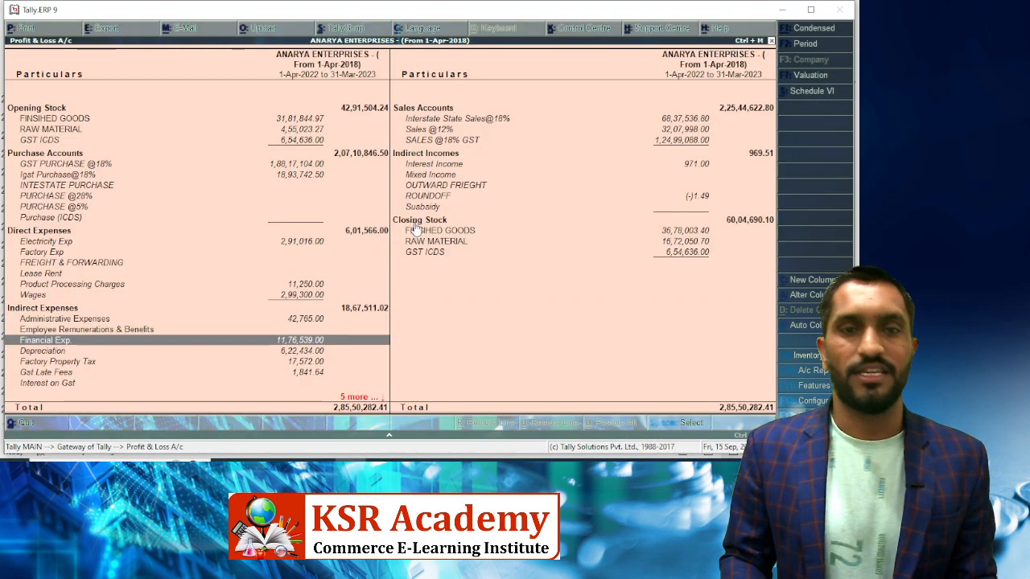
{"action": "key", "text": "Return"}
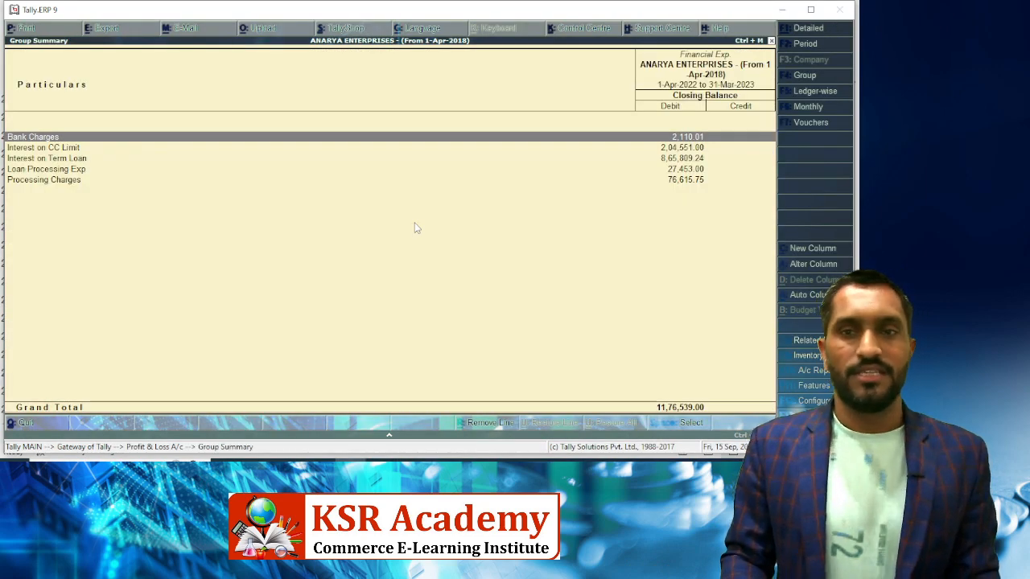
{"action": "key", "text": "alt+Tab"}
{"action": "key", "text": "Down"}
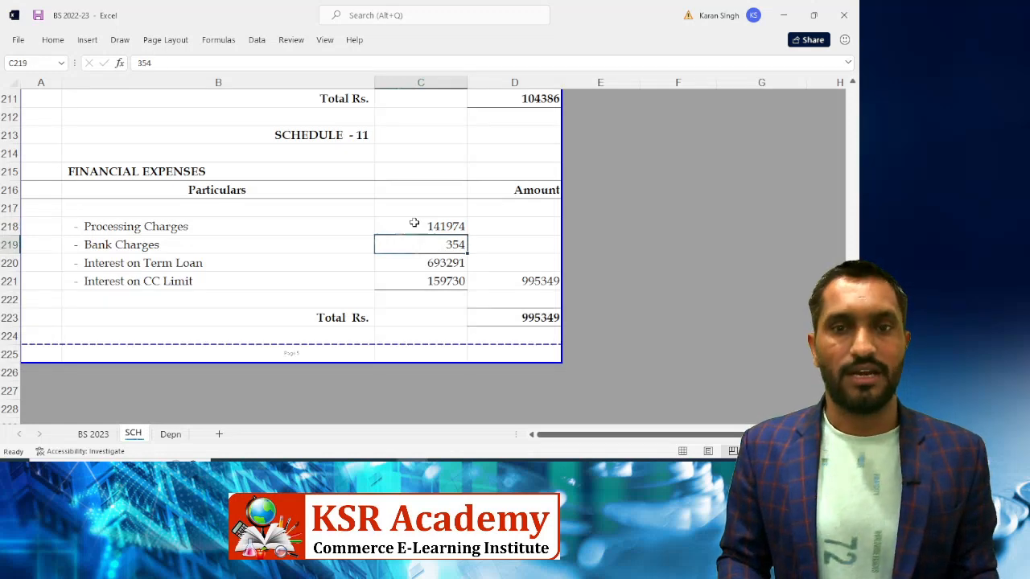
Correct Bank Charges in Schedule 11 to 2110.01
{"action": "key", "text": "alt+Tab"}
{"action": "key", "text": "alt+Tab"}
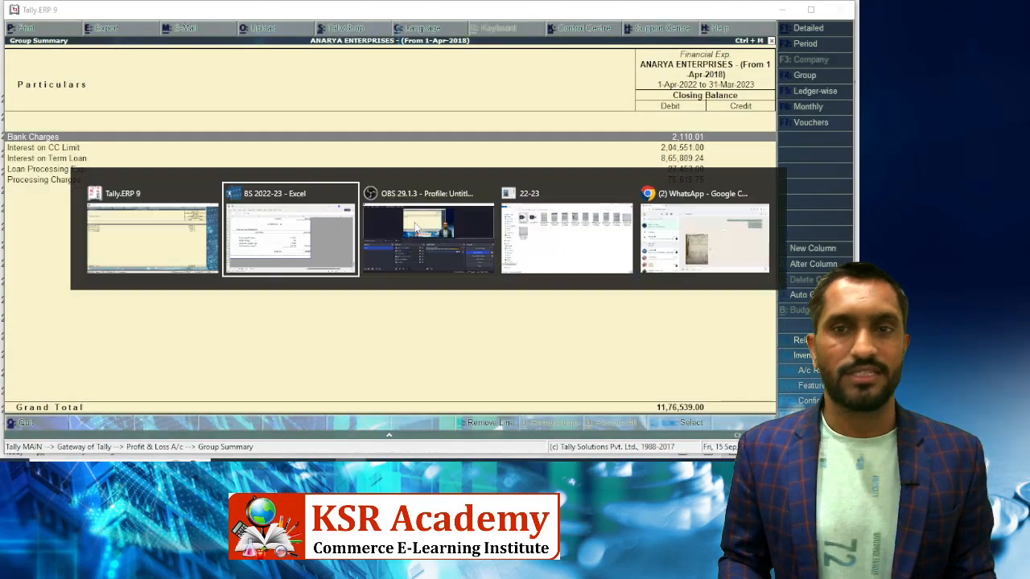
{"action": "type", "text": "21110."}
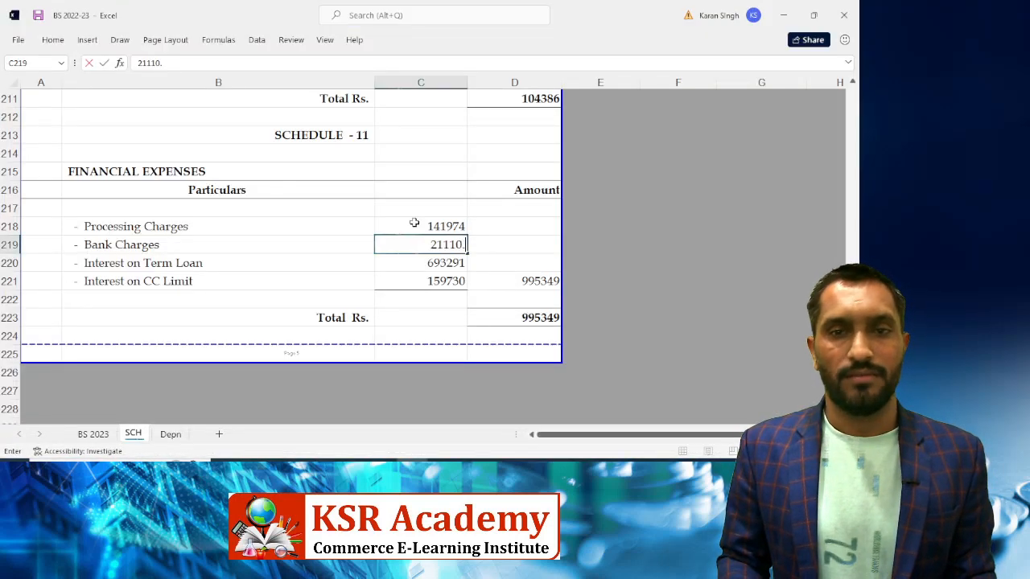
{"action": "key", "text": "BackSpace"}
{"action": "key", "text": "BackSpace"}
{"action": "key", "text": "BackSpace"}
{"action": "type", "text": "0.01"}
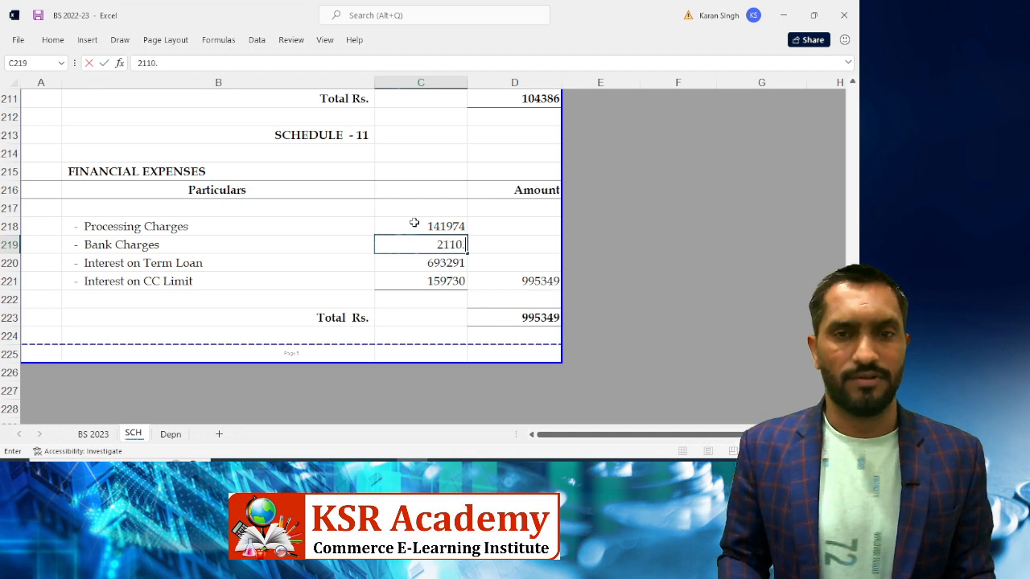
{"action": "key", "text": "Return"}
Set Interest on CC Limit to 204551, matching Tally
{"action": "key", "text": "alt+Tab"}
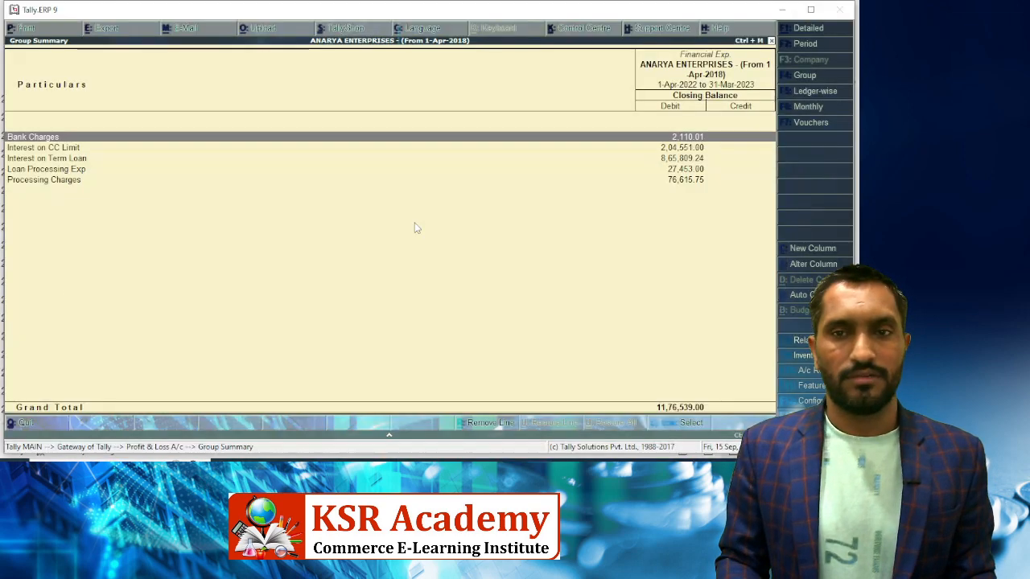
{"action": "key", "text": "Down"}
{"action": "key", "text": "alt+Tab"}
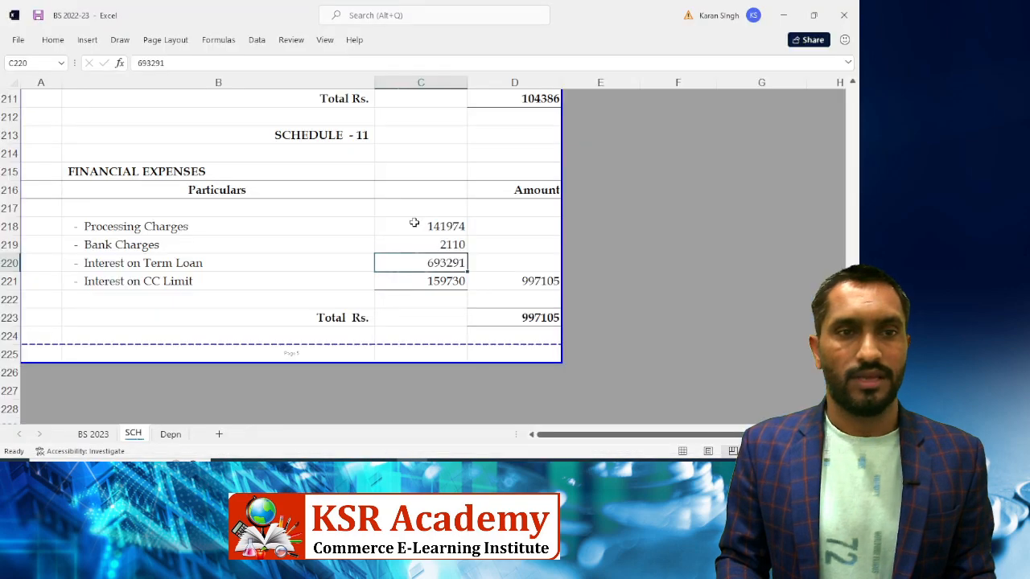
{"action": "key", "text": "Down"}
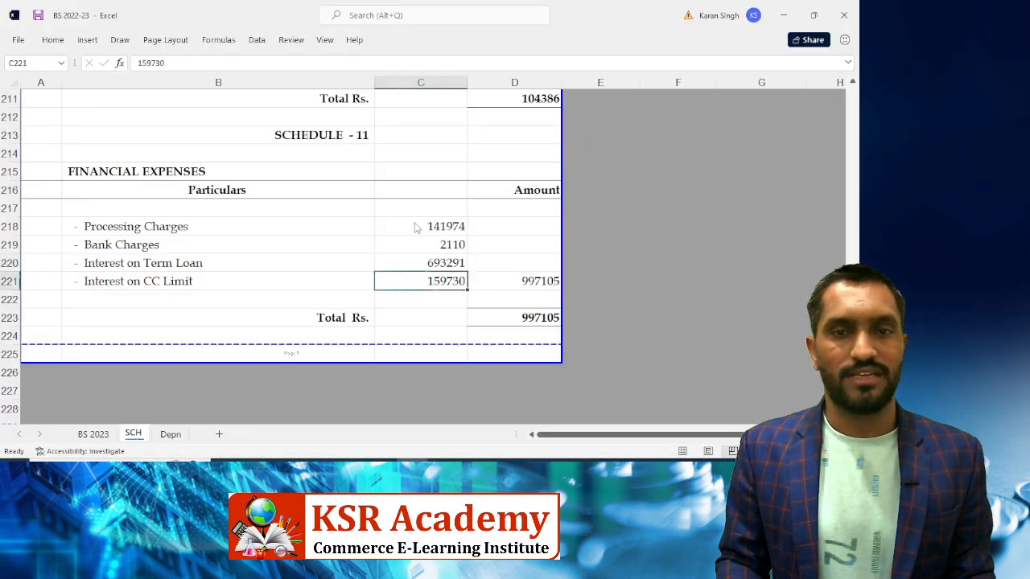
{"action": "key", "text": "alt+Tab"}
{"action": "key", "text": "Down"}
{"action": "key", "text": "Up"}
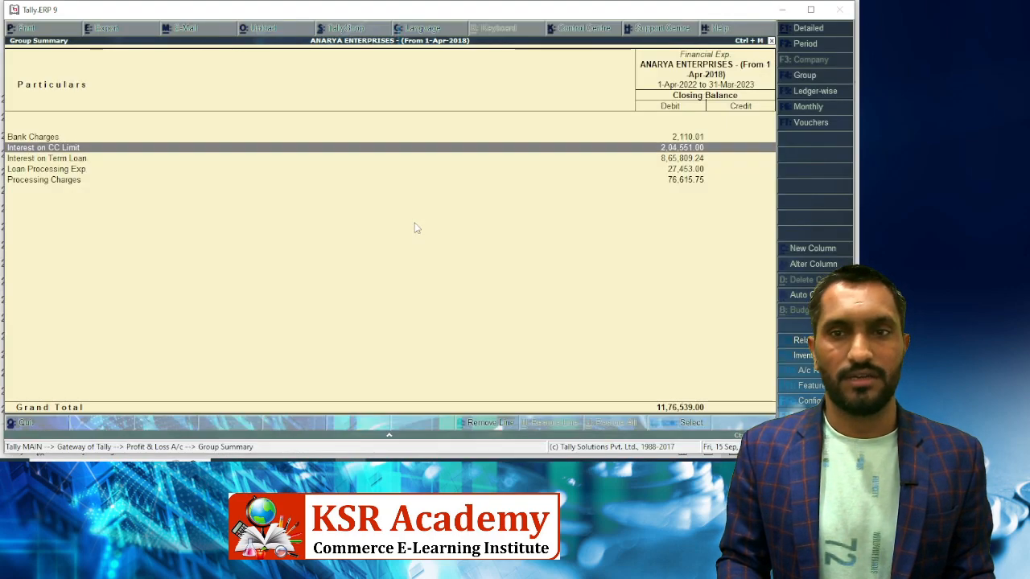
{"action": "key", "text": "alt+Tab"}
{"action": "type", "text": "201551"}
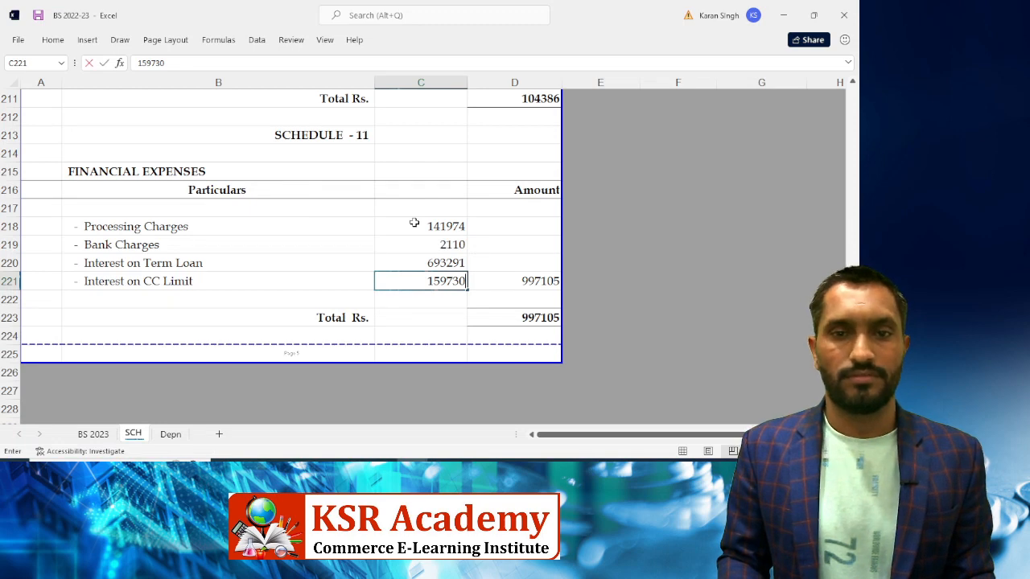
{"action": "key", "text": "ctrl+Return"}
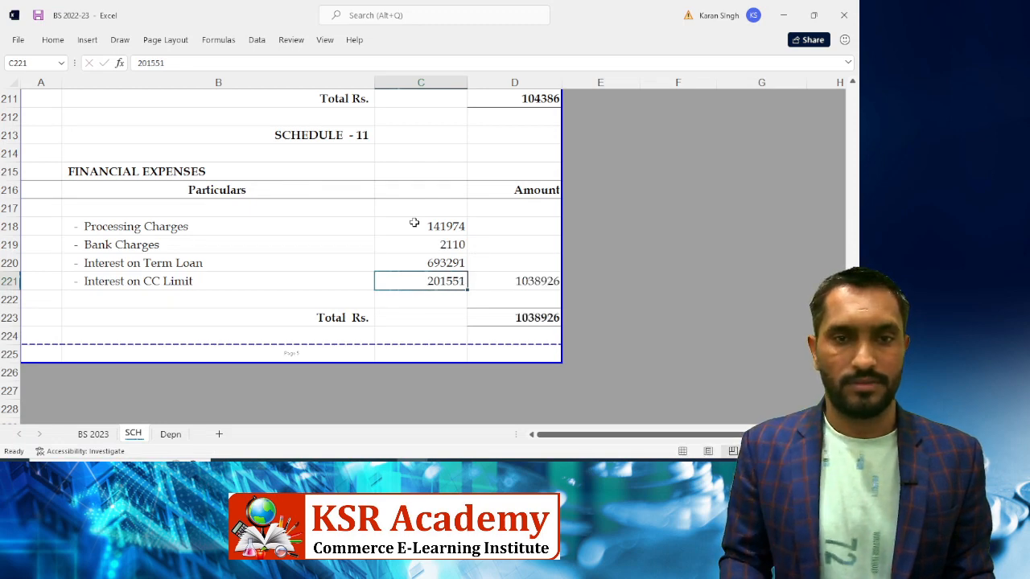
{"action": "type", "text": "204551"}
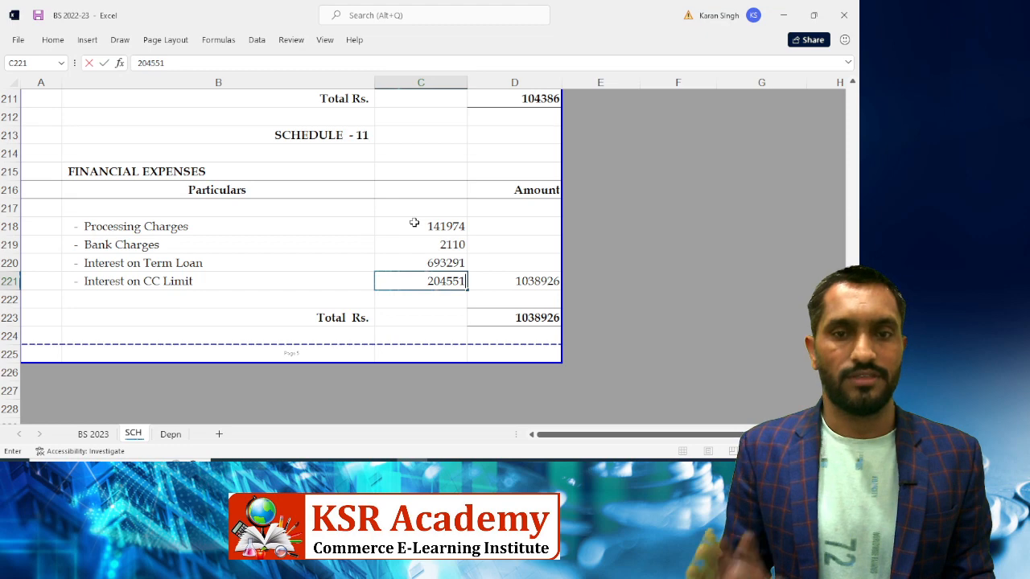
{"action": "key", "text": "Return"}
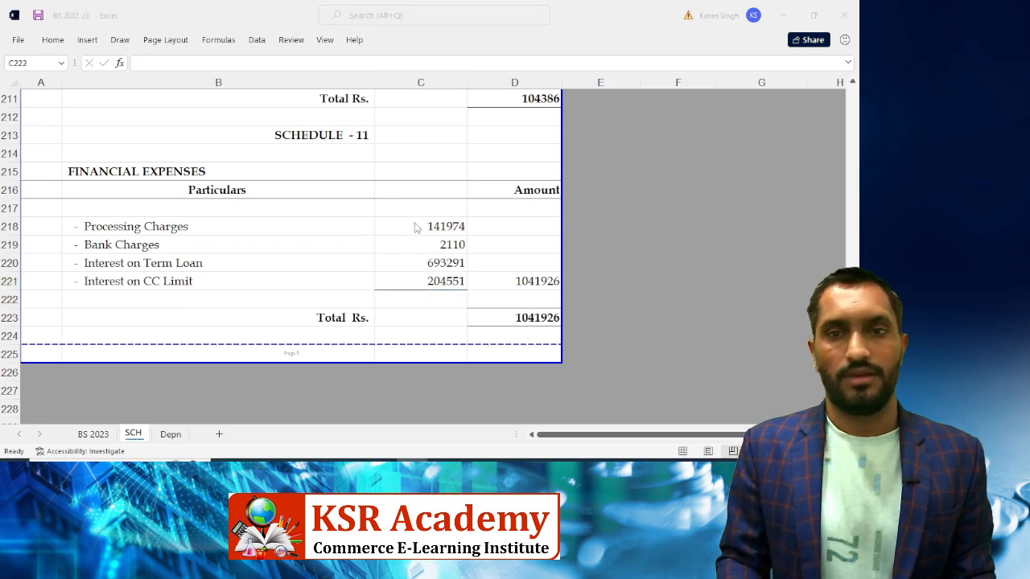
Overwrite Interest on Term Loan with 865809.24 from Tally
{"action": "key", "text": "alt+Tab"}
{"action": "key", "text": "Down"}
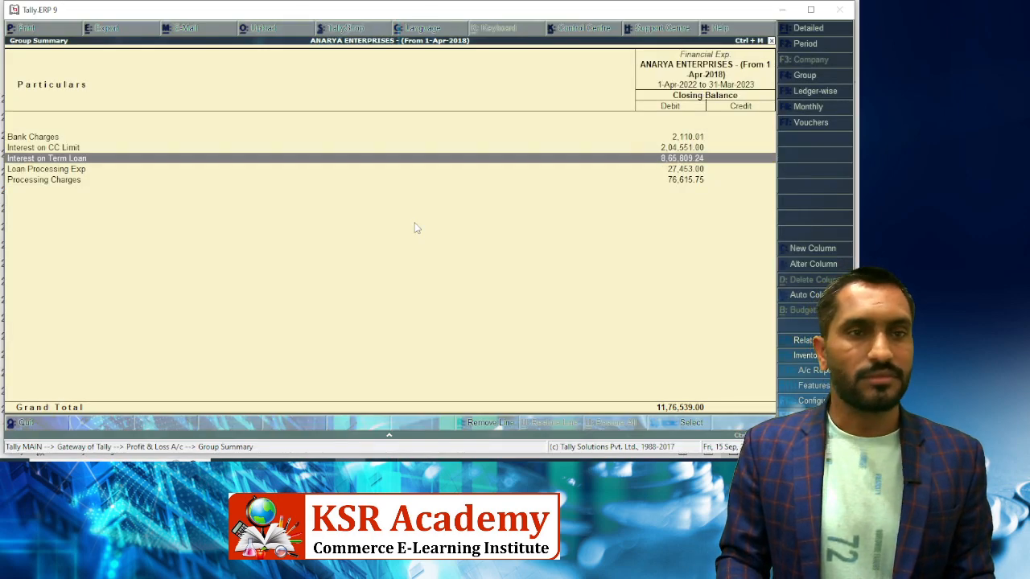
{"action": "key", "text": "alt+Tab"}
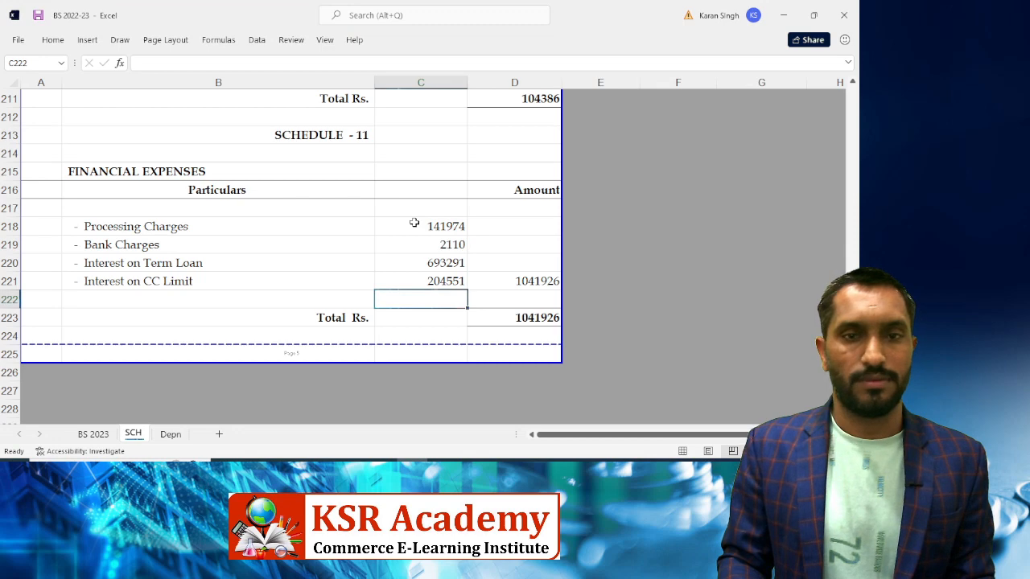
{"action": "key", "text": "Up"}
{"action": "key", "text": "Up"}
{"action": "key", "text": "Up"}
{"action": "key", "text": "Down"}
{"action": "key", "text": "alt+Tab"}
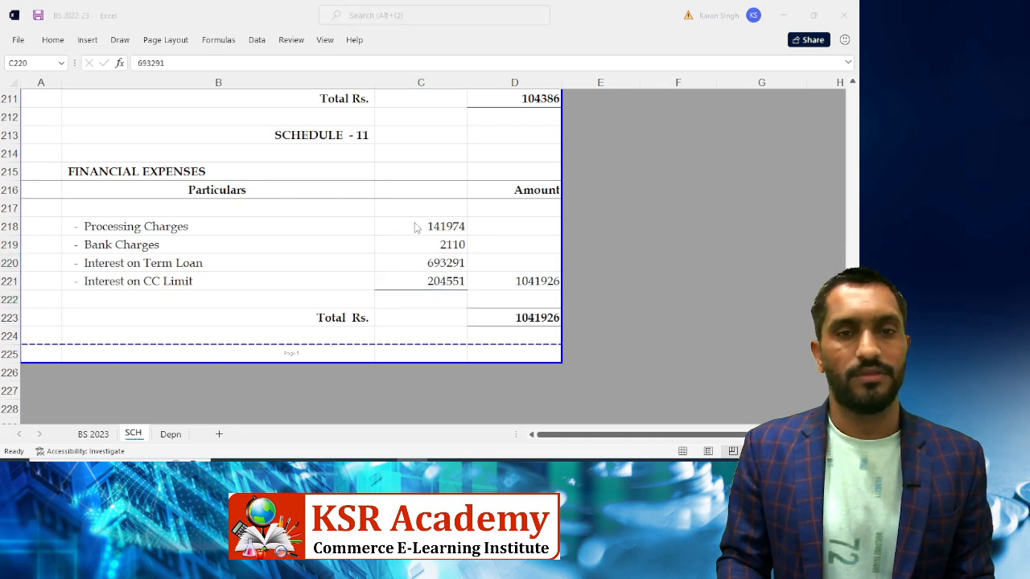
{"action": "key", "text": "alt+Tab"}
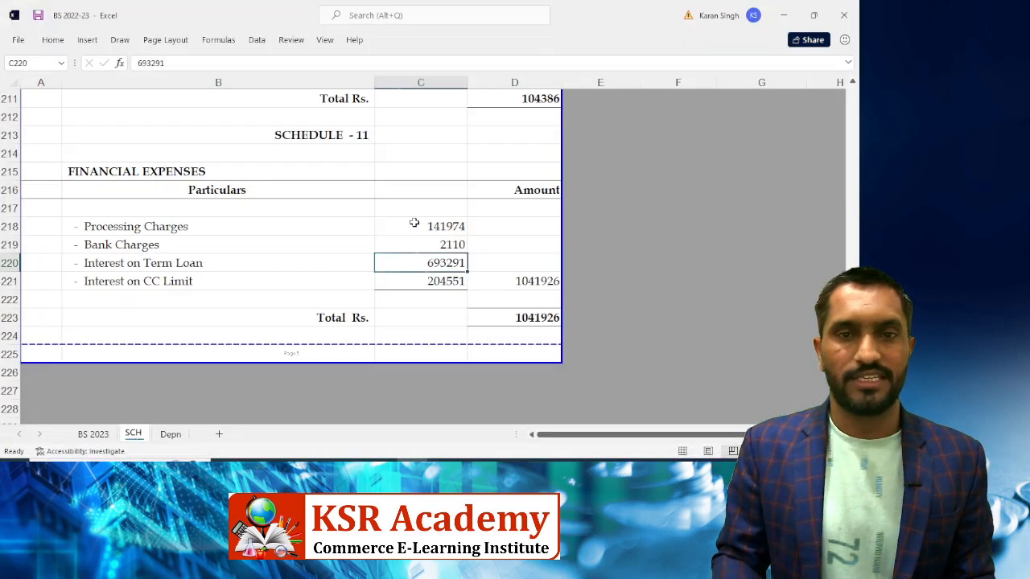
{"action": "type", "text": "865809."}
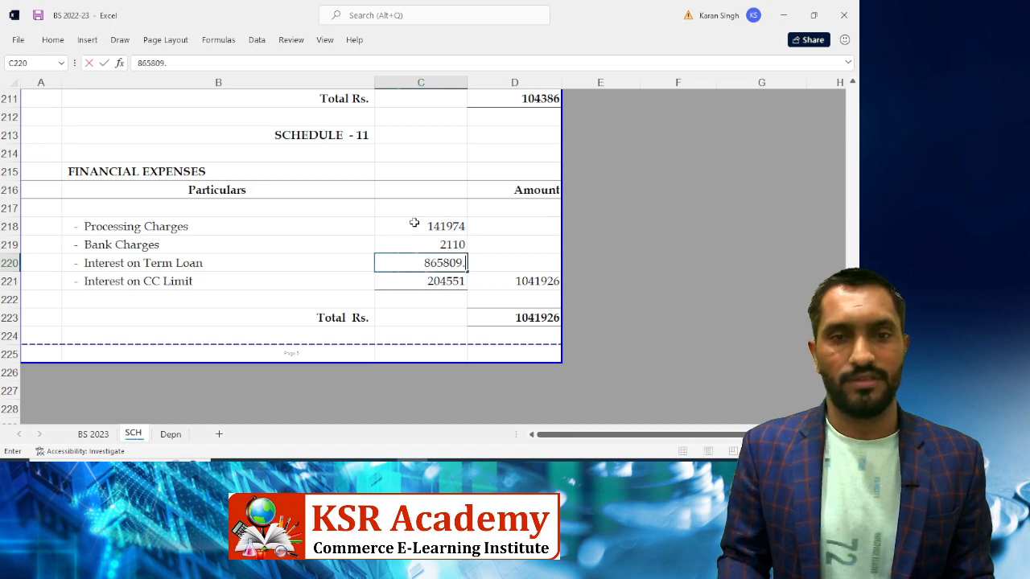
{"action": "key", "text": "alt+Tab"}
{"action": "key", "text": "alt+Tab"}
{"action": "type", "text": "."}
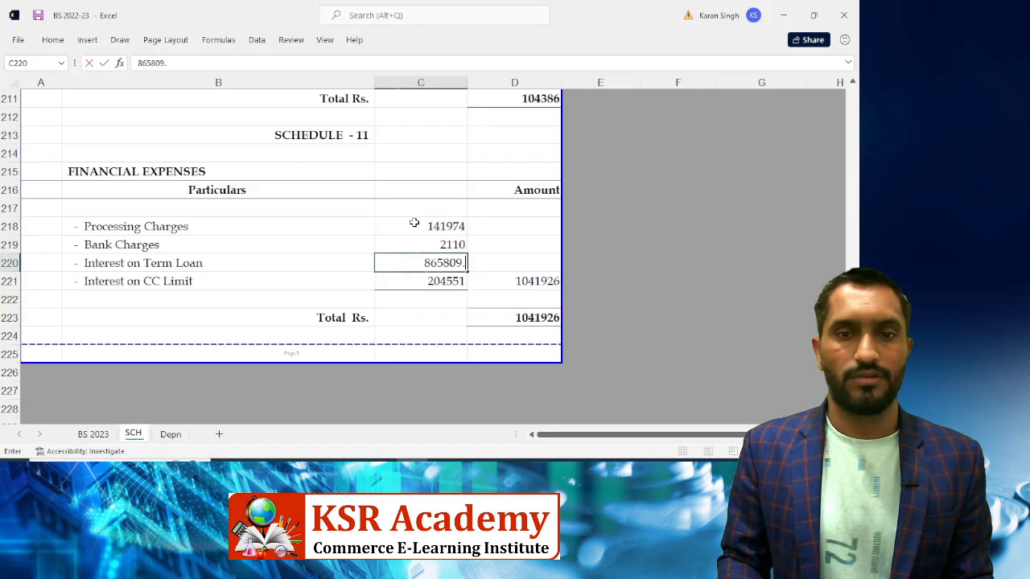
{"action": "type", "text": "24"}
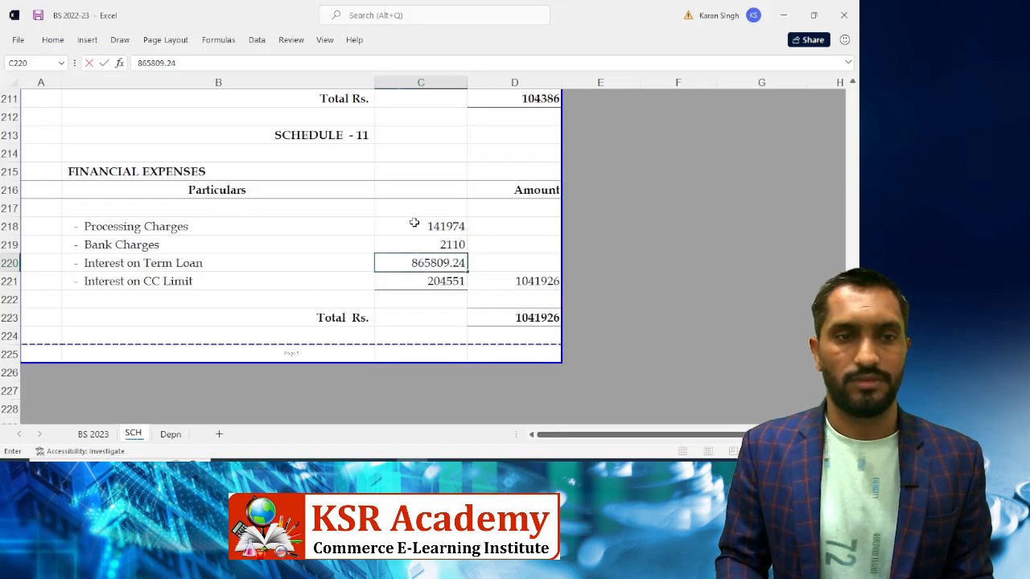
{"action": "key", "text": "Return"}
Select Processing Charges in Excel and locate Loan Processing Exp in Tally's summary
{"action": "left_click", "coordinate": [414, 223]}
{"action": "key", "text": "alt+Tab"}
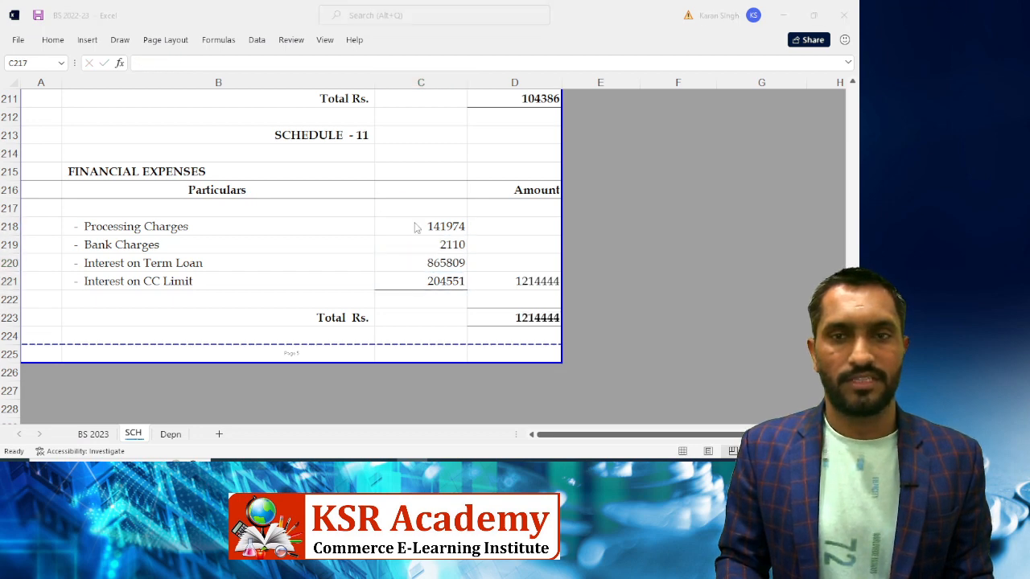
{"action": "key", "text": "Down"}
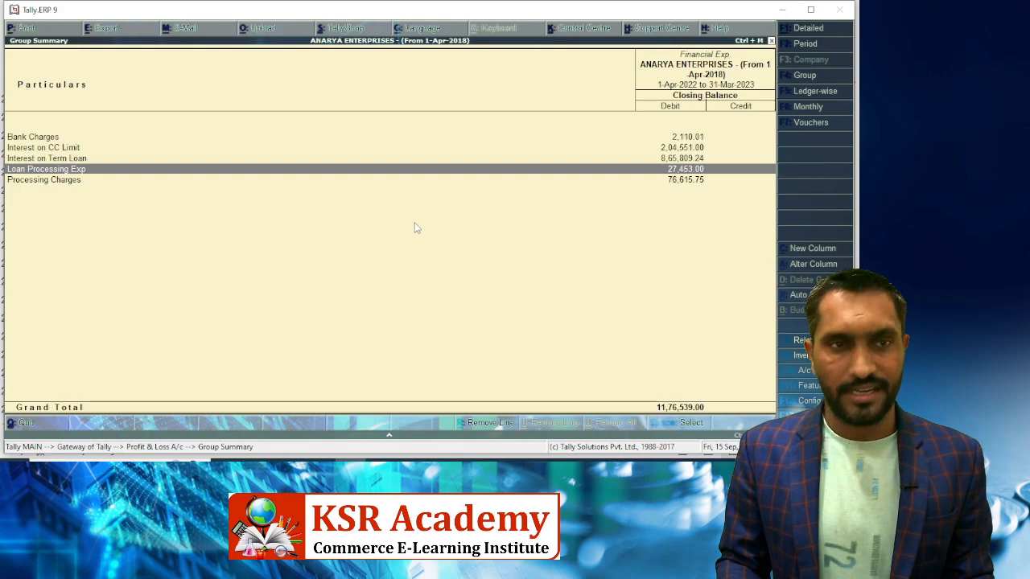
Repost April's 27,453 journal from Loan Processing Exp to Processing Charges in Tally
{"action": "key", "text": "alt+Tab"}
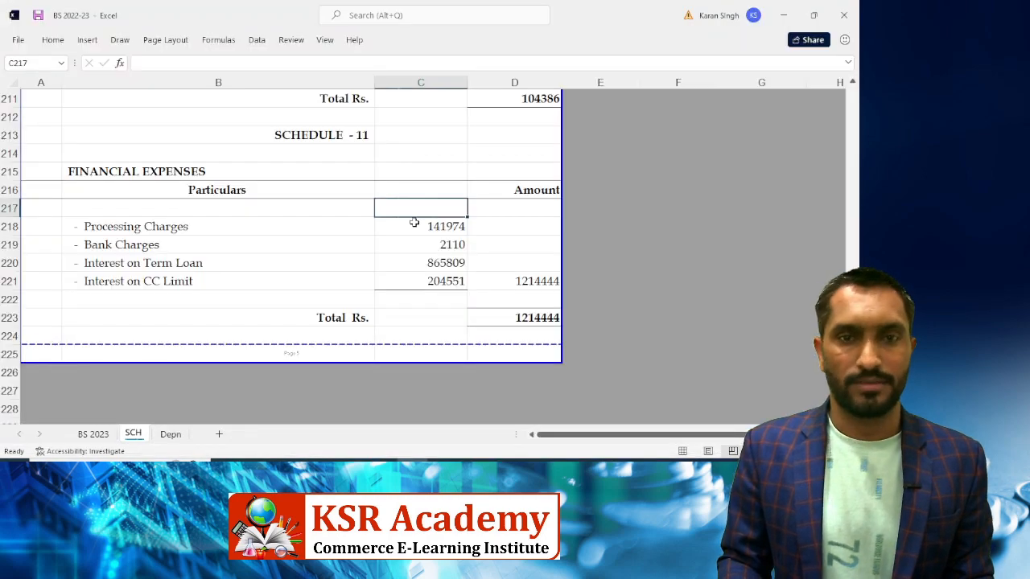
{"action": "key", "text": "alt+Tab"}
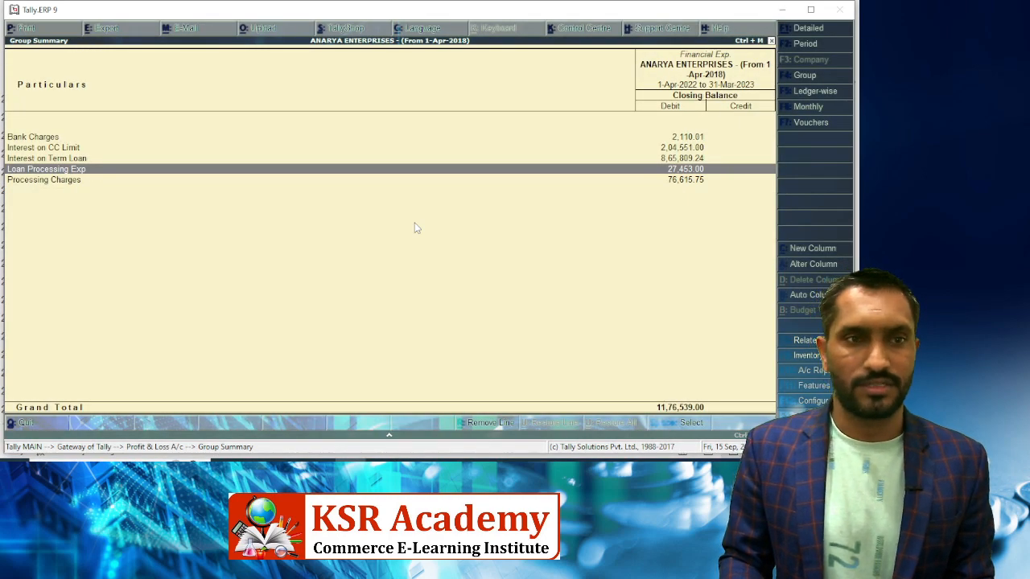
{"action": "key", "text": "Return"}
{"action": "key", "text": "Up"}
{"action": "key", "text": "Up"}
{"action": "key", "text": "Up"}
{"action": "key", "text": "Up"}
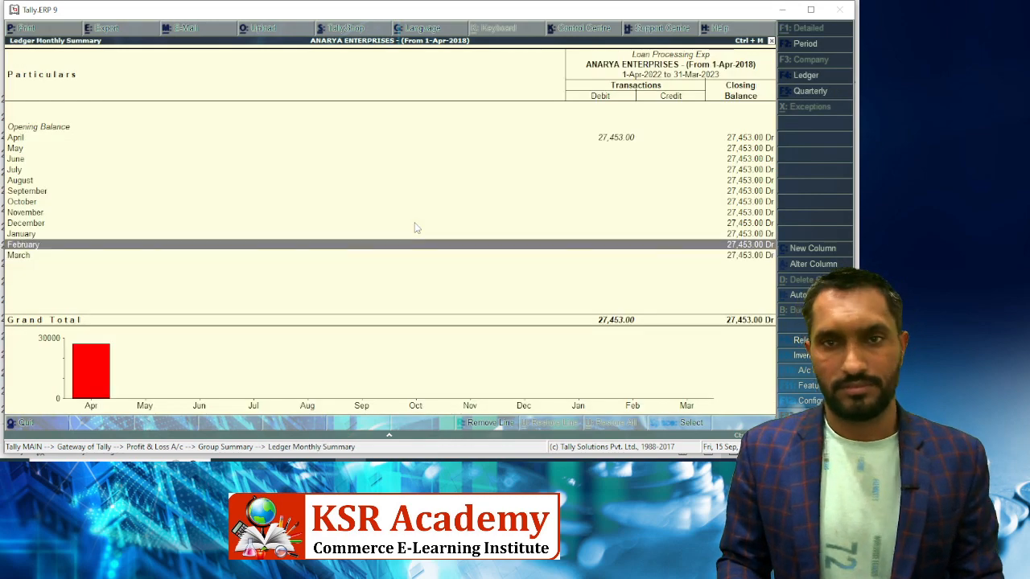
{"action": "key", "text": "Up"}
{"action": "key", "text": "Up"}
{"action": "key", "text": "Up"}
{"action": "key", "text": "Up"}
{"action": "key", "text": "Up"}
{"action": "key", "text": "Up"}
{"action": "key", "text": "Up"}
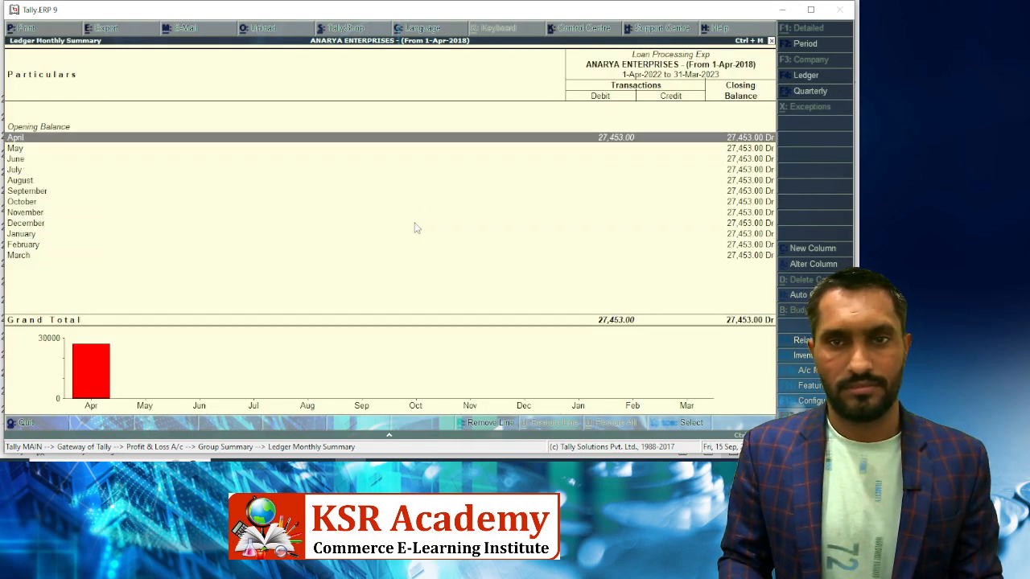
{"action": "key", "text": "Return"}
{"action": "key", "text": "Return"}
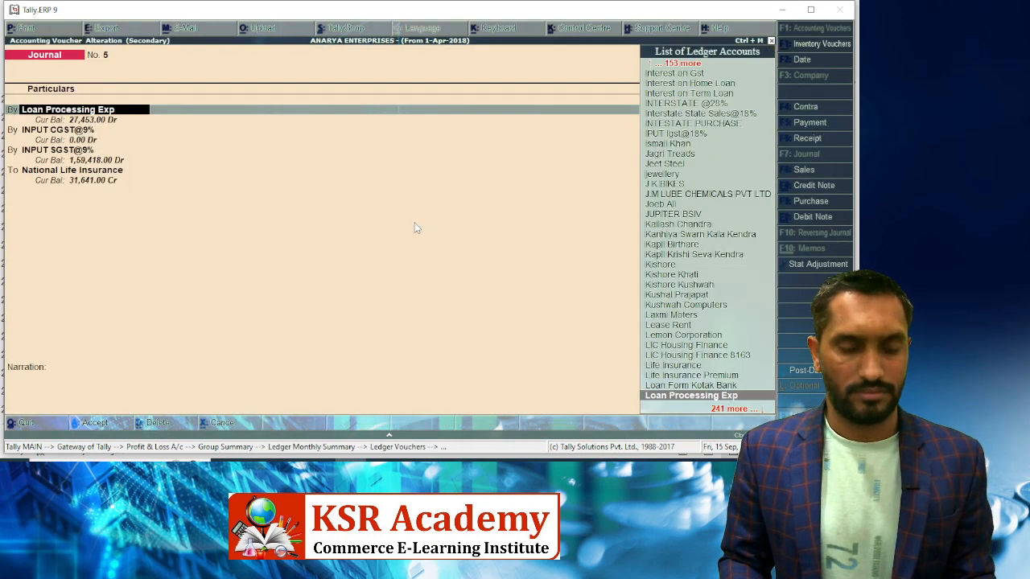
{"action": "type", "text": "Proce"}
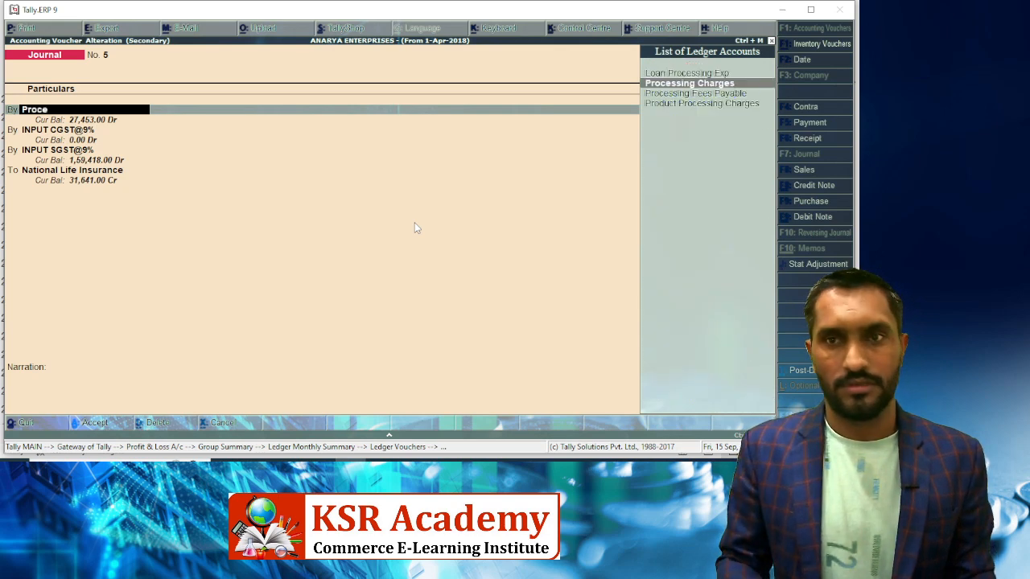
{"action": "key", "text": "Return"}
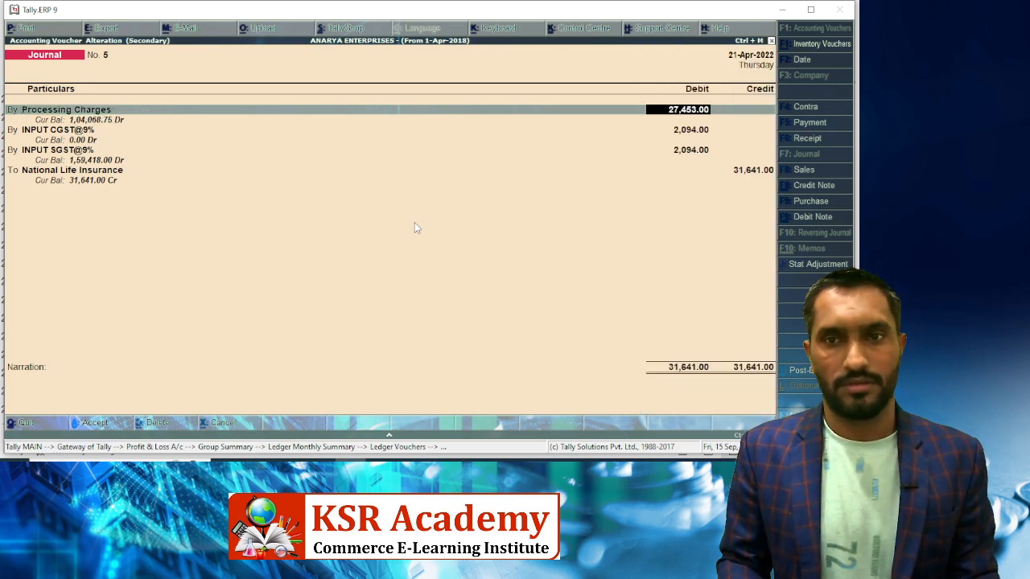
{"action": "key", "text": "ctrl+a"}
{"action": "key", "text": "Escape"}
{"action": "key", "text": "Escape"}
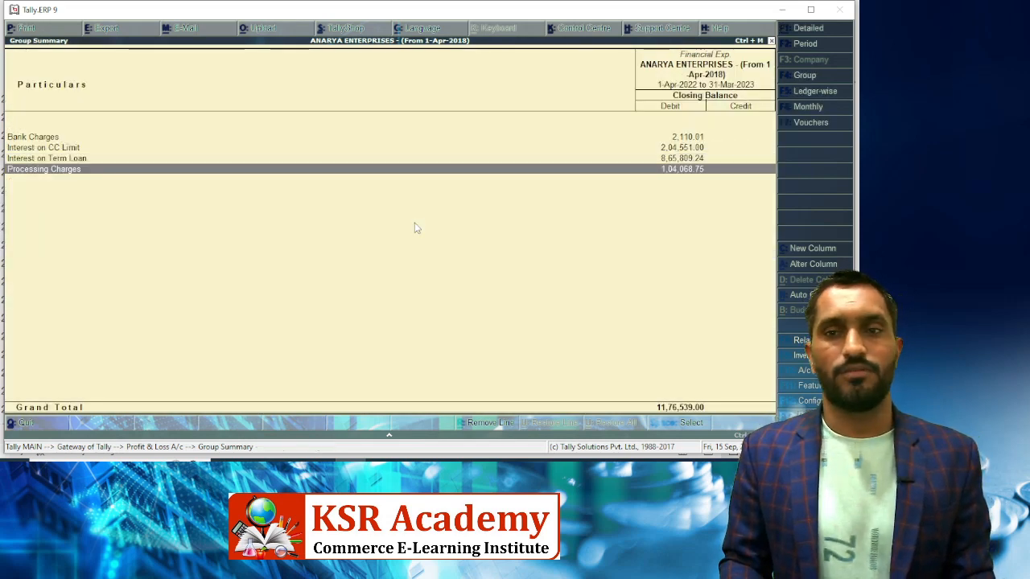
{"action": "key", "text": "alt+Tab"}
Enter 104068.75 as Processing Charges in C218 and confirm the 1176539 total against Tally
{"action": "type", "text": "1"}
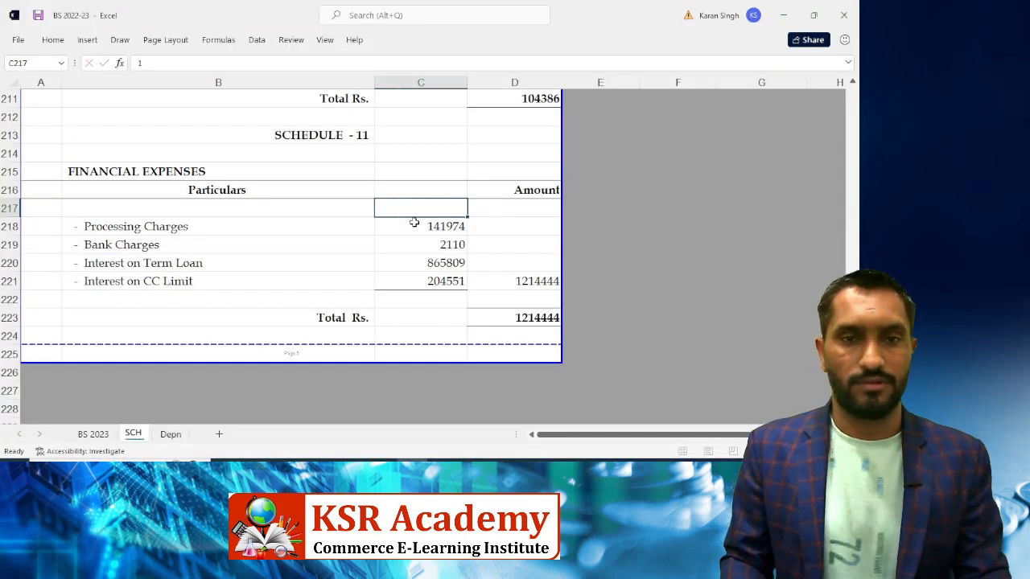
{"action": "left_click", "coordinate": [413, 223]}
{"action": "type", "text": "1,04,0"}
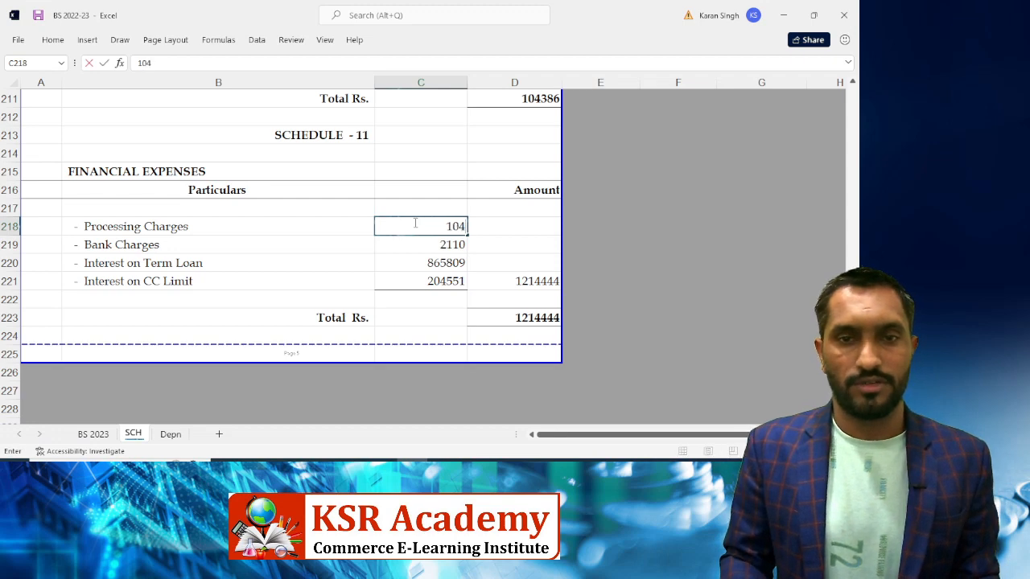
{"action": "type", "text": "68.75"}
{"action": "key", "text": "alt+Tab"}
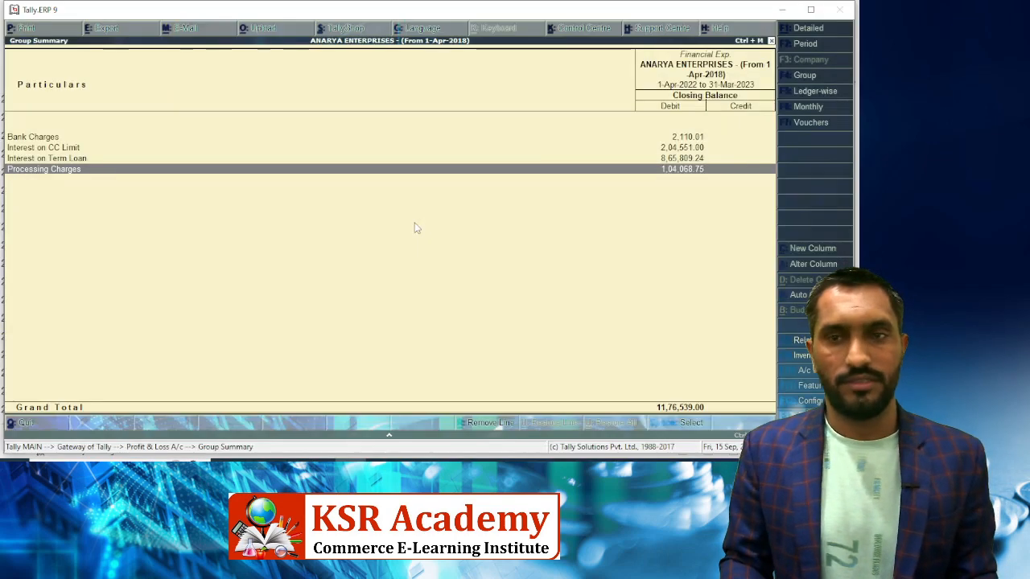
{"action": "key", "text": "alt+Tab"}
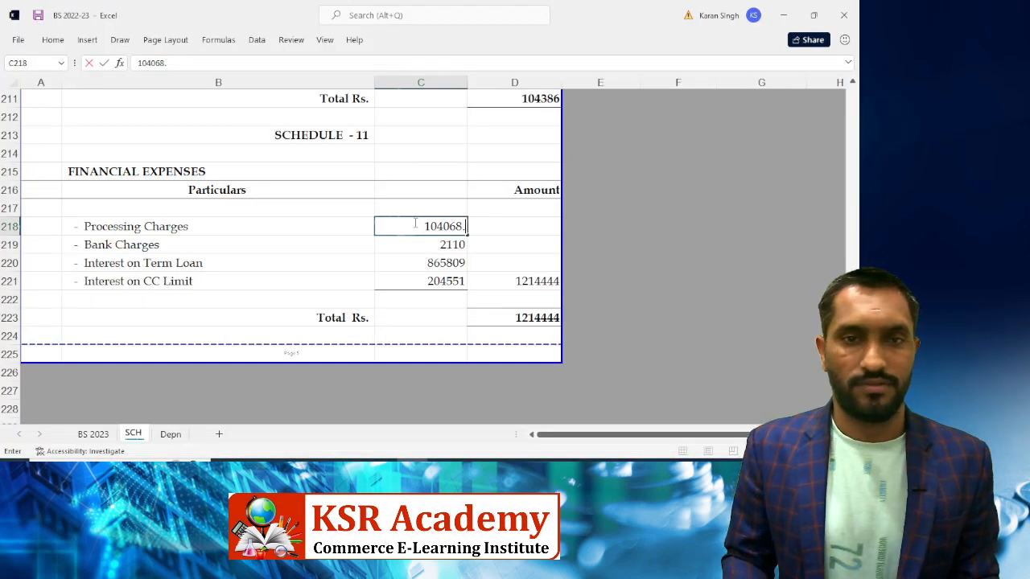
{"action": "type", "text": "75"}
{"action": "key", "text": "Return"}
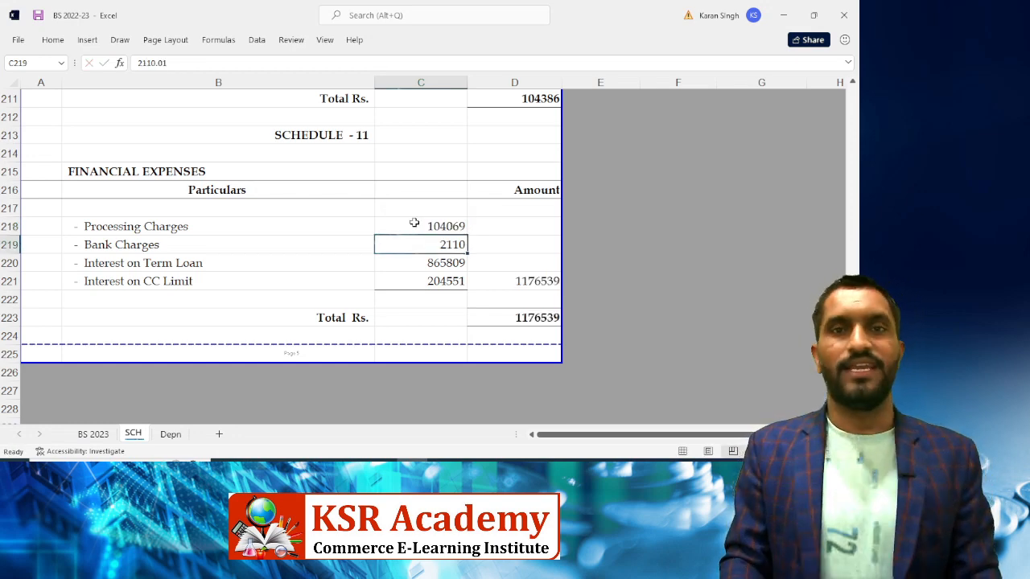
{"action": "key", "text": "alt+Tab"}
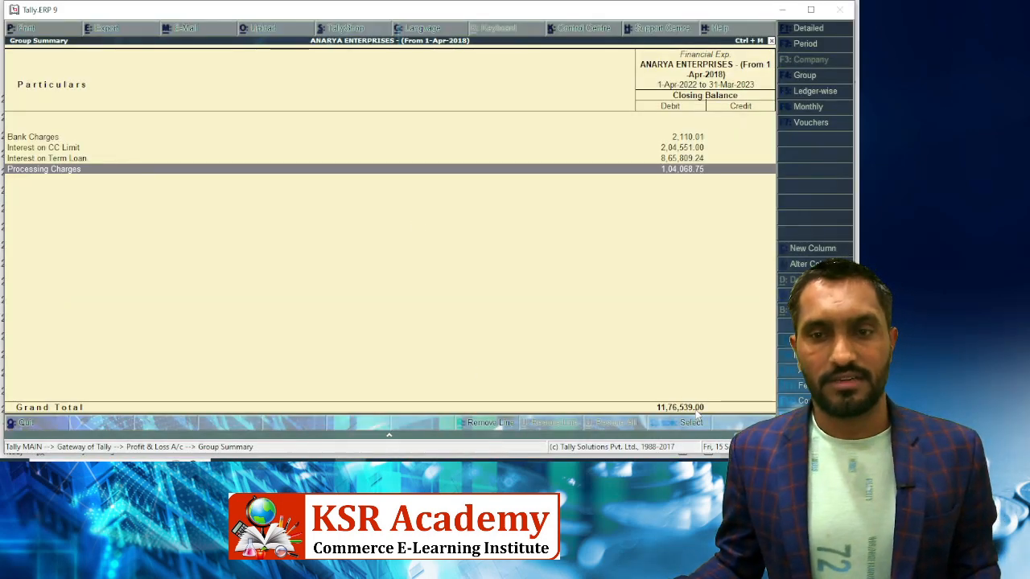
{"action": "key", "text": "Escape"}
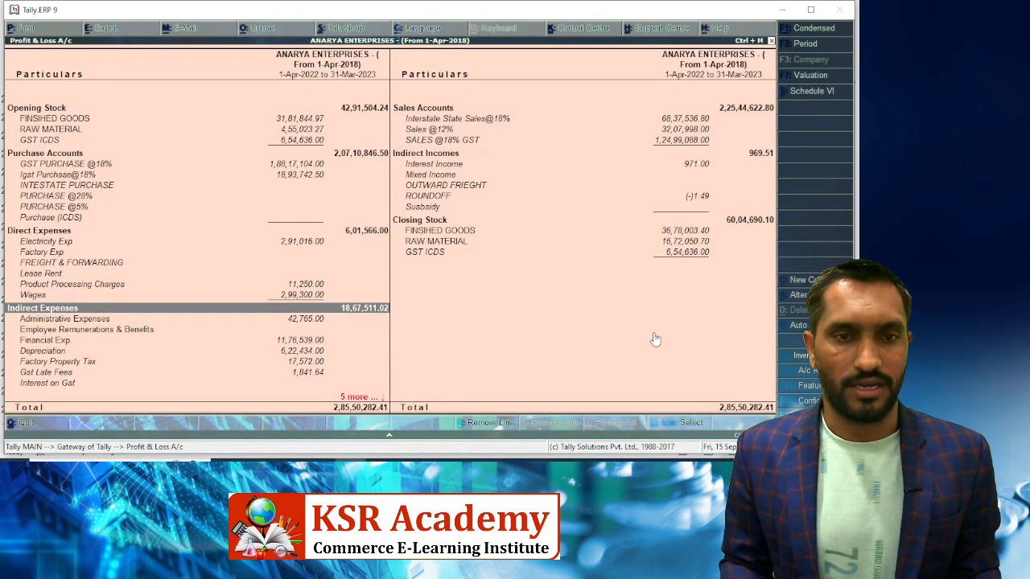
{"action": "key", "text": "alt+Tab"}
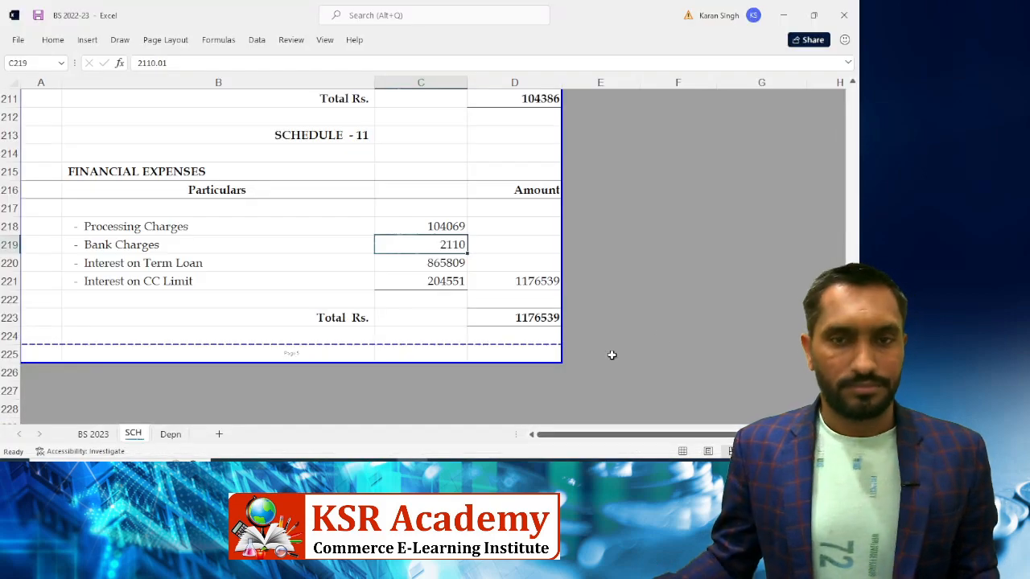
Follow BS 2023's Administrative Expenses amount with Ctrl+[ to the SCH schedule totalling 104386
{"action": "left_click", "coordinate": [93, 435]}
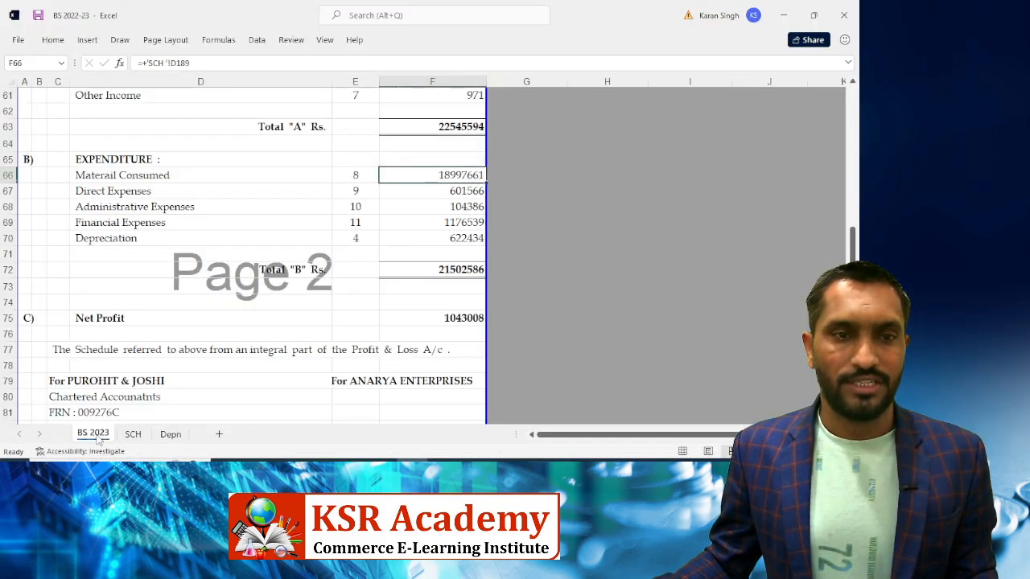
{"action": "left_click", "coordinate": [100, 181]}
{"action": "key", "text": "Down"}
{"action": "key", "text": "Down"}
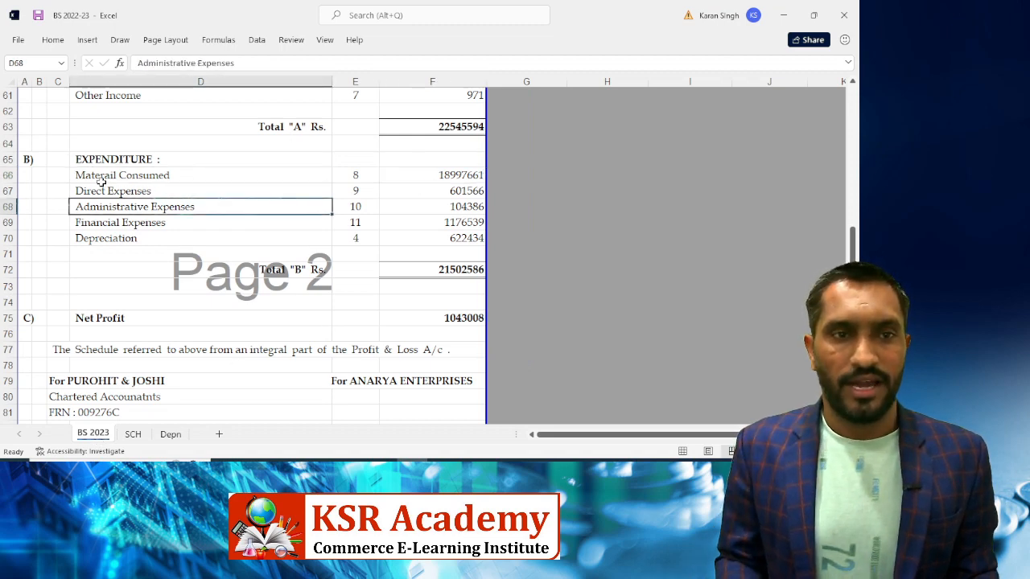
{"action": "key", "text": "Up"}
{"action": "key", "text": "Right"}
{"action": "key", "text": "Down"}
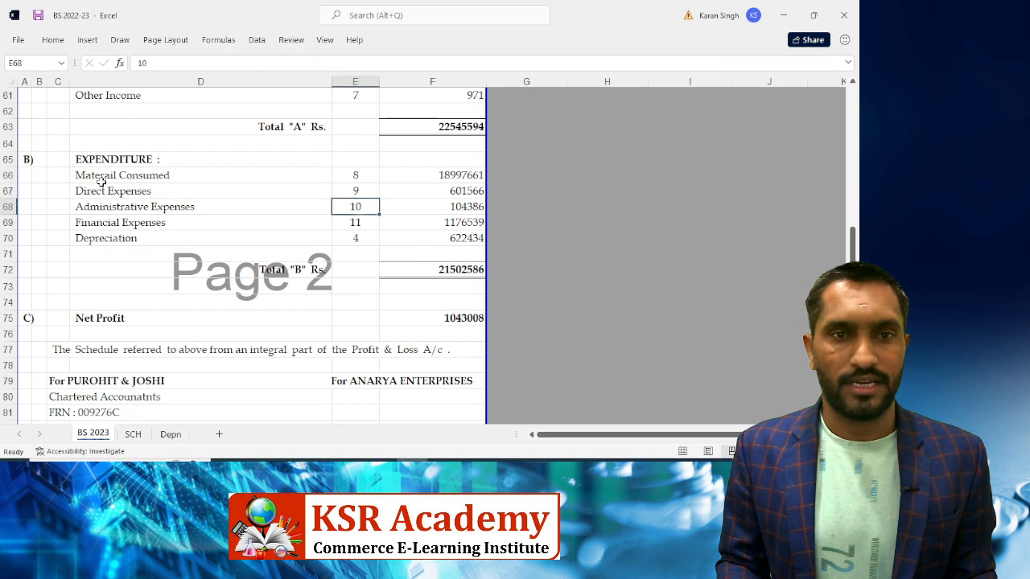
{"action": "key", "text": "Right"}
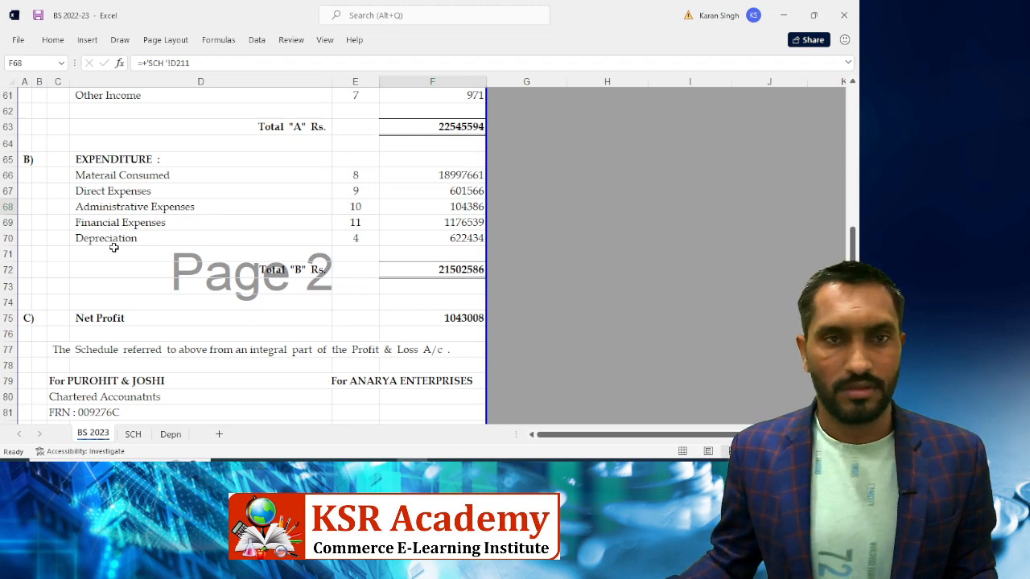
{"action": "key", "text": "ctrl+bracketleft"}
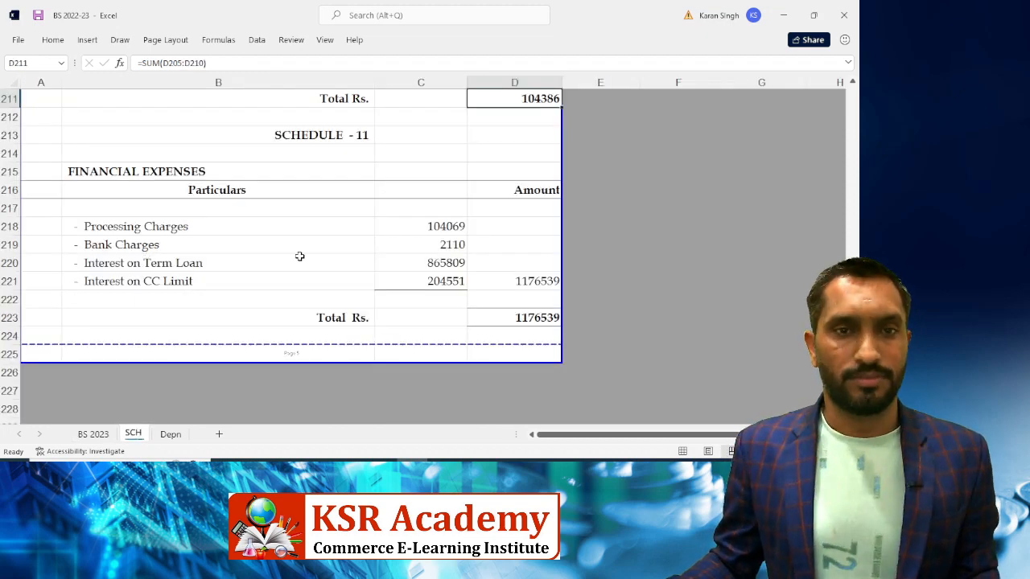
{"action": "scroll", "coordinate": [345, 252], "scroll_direction": "up", "scroll_amount": 3}
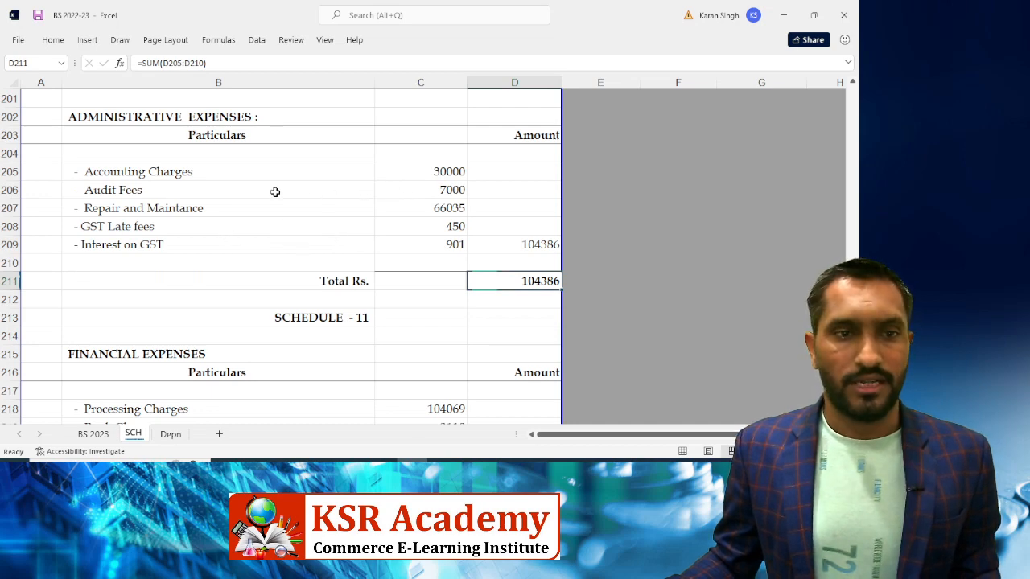
Open Tally's Administrative Expenses ledger breakdown beside the Excel schedule
{"action": "left_click", "coordinate": [442, 172]}
{"action": "key", "text": "alt+Tab"}
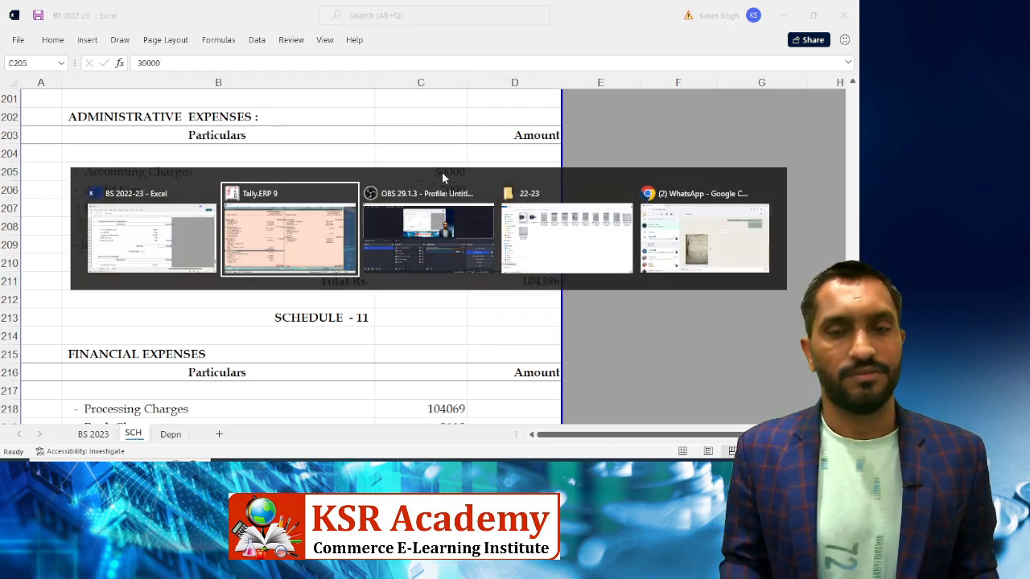
{"action": "key", "text": "Down"}
{"action": "key", "text": "Down"}
{"action": "key", "text": "Up"}
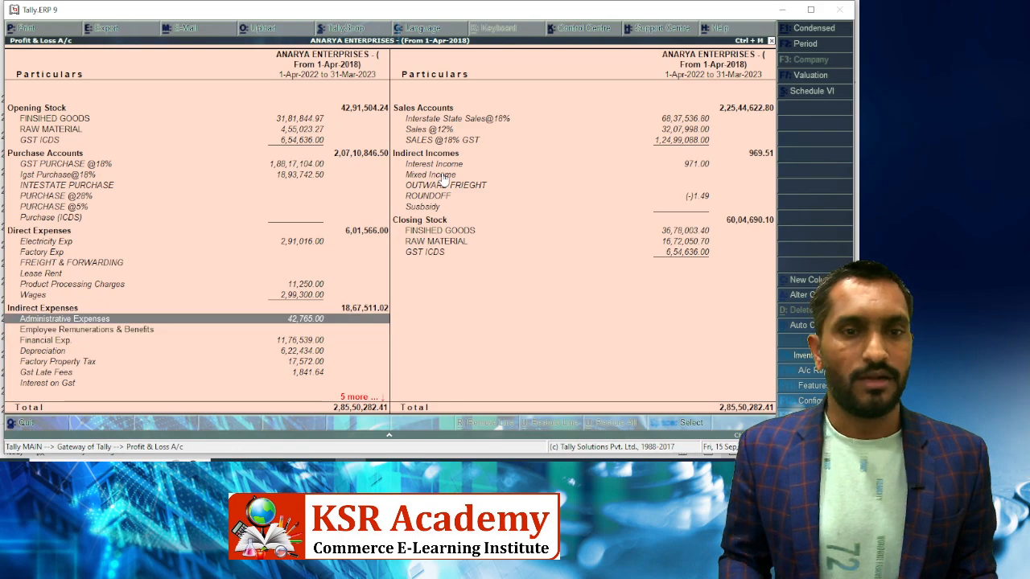
{"action": "key", "text": "Return"}
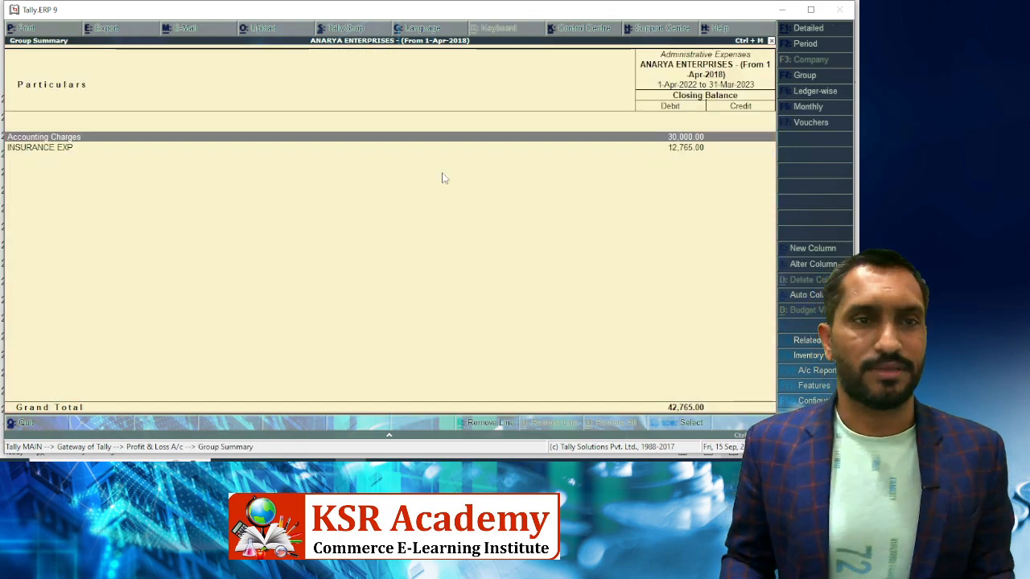
{"action": "key", "text": "alt+Tab"}
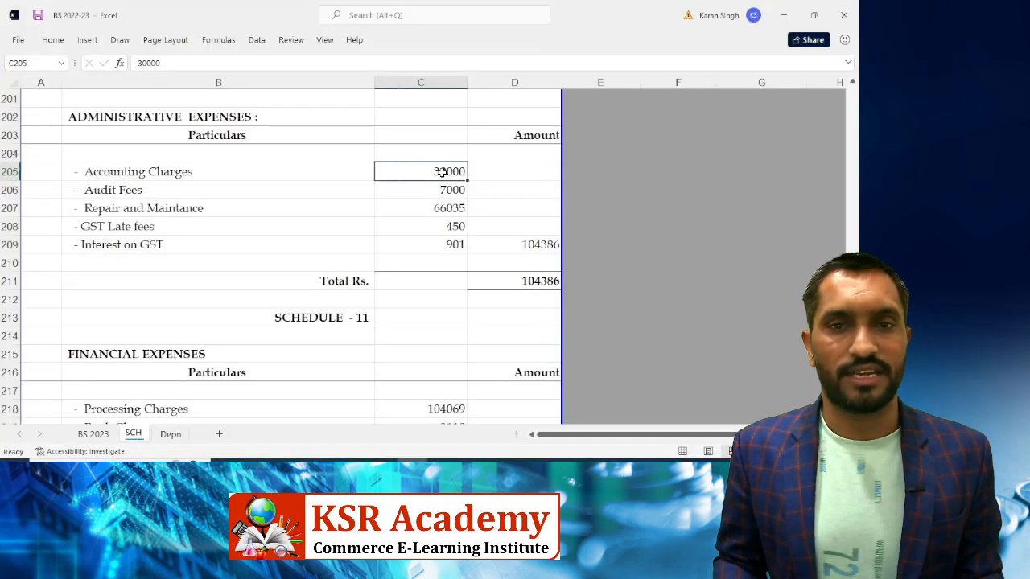
Set Audit Fees and Repair and Maintance to 0, then check Tally's INSURANCE EXP ledger
{"action": "key", "text": "Down"}
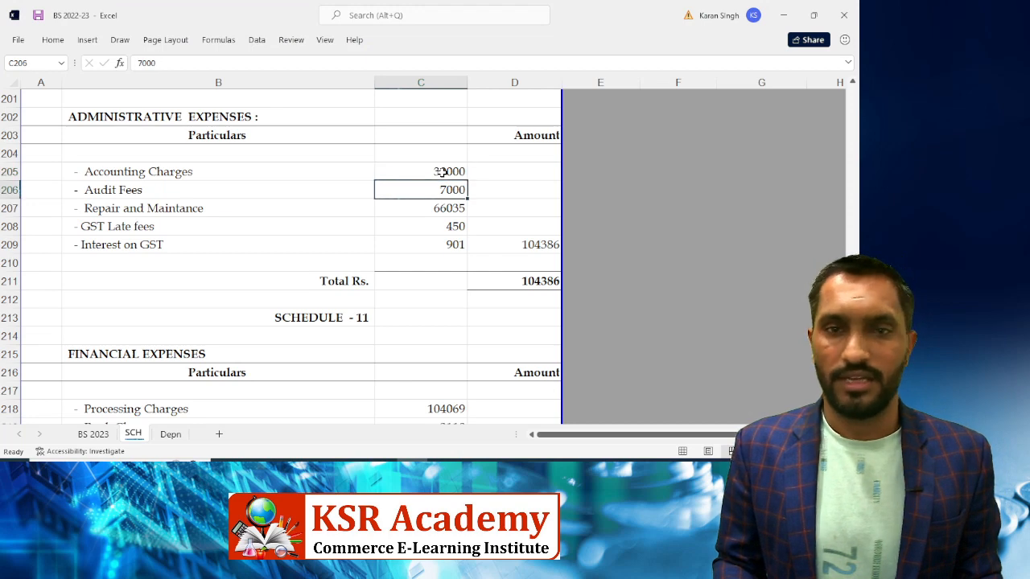
{"action": "type", "text": "0"}
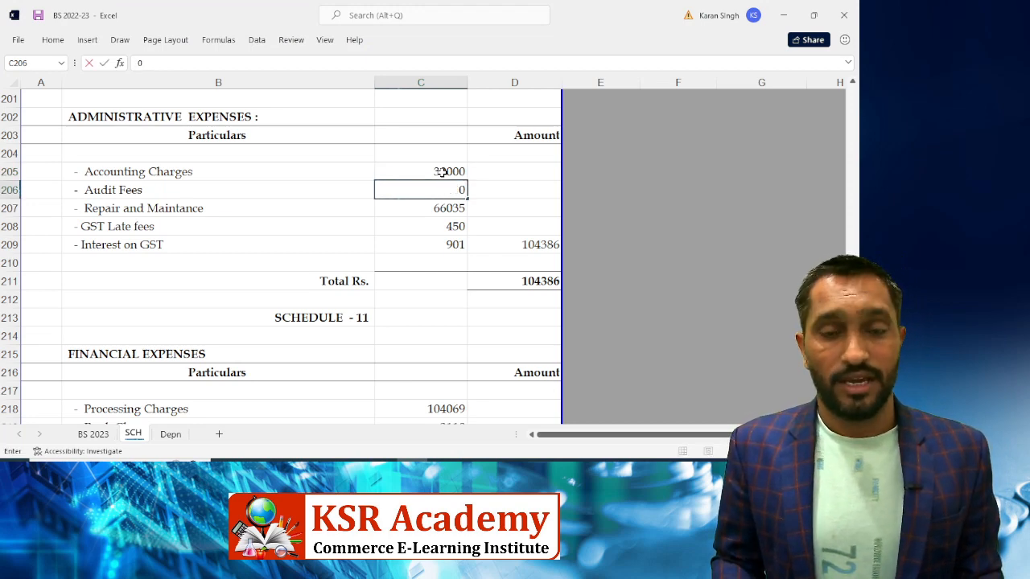
{"action": "key", "text": "Return"}
{"action": "type", "text": "0"}
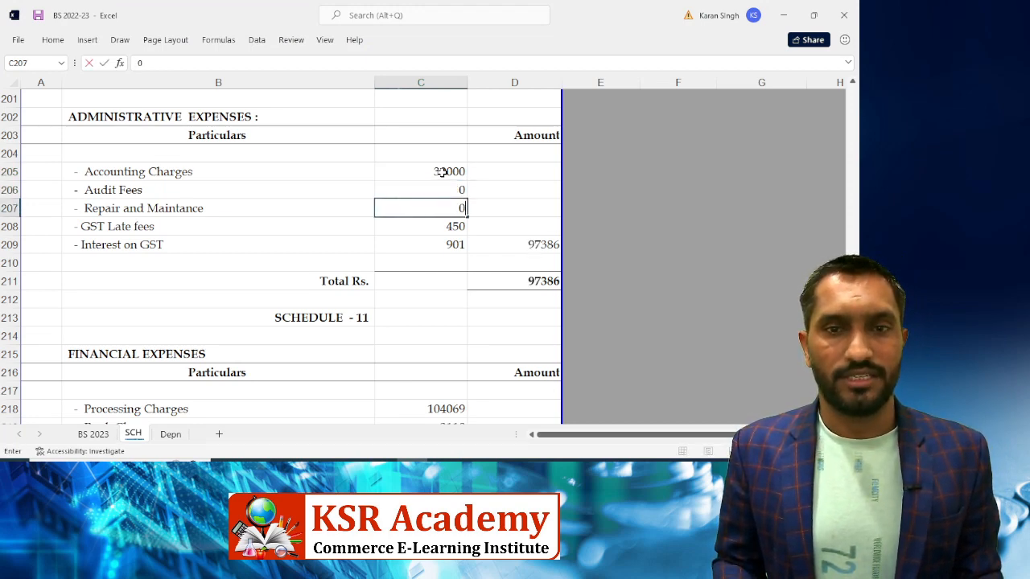
{"action": "key", "text": "Return"}
{"action": "key", "text": "alt+Tab"}
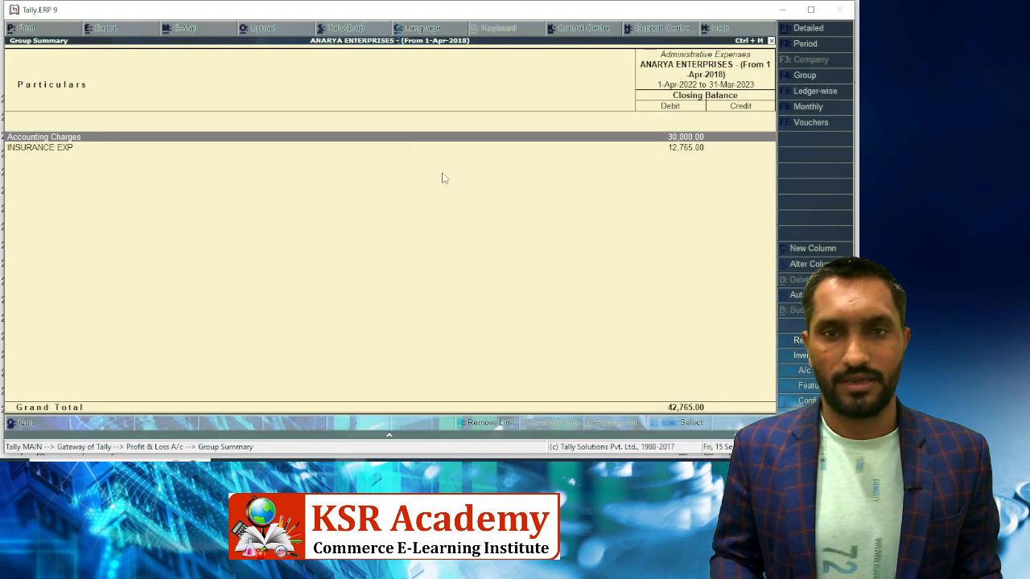
{"action": "key", "text": "Down"}
{"action": "key", "text": "Up"}
{"action": "key", "text": "Down"}
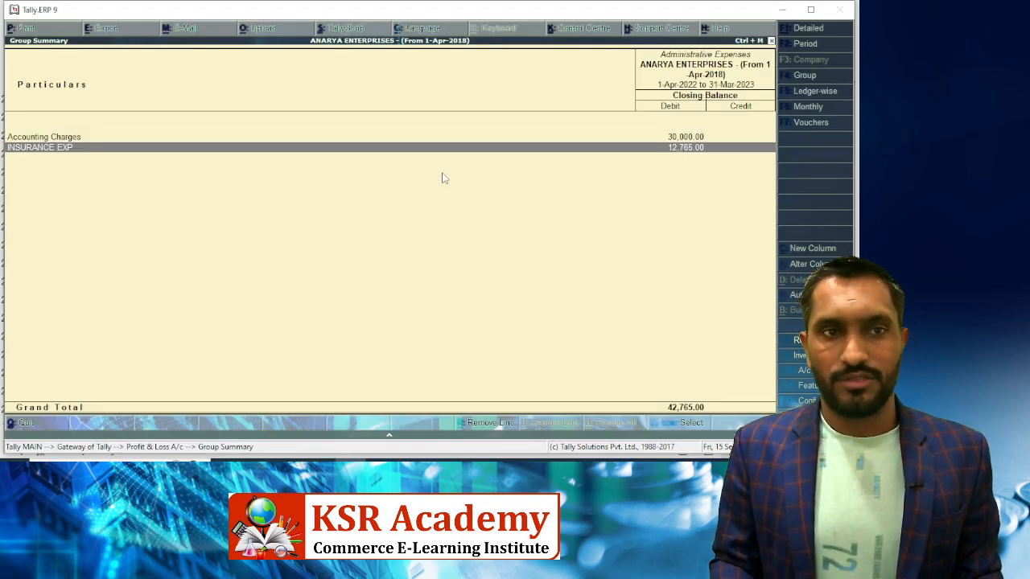
{"action": "key", "text": "alt+Tab"}
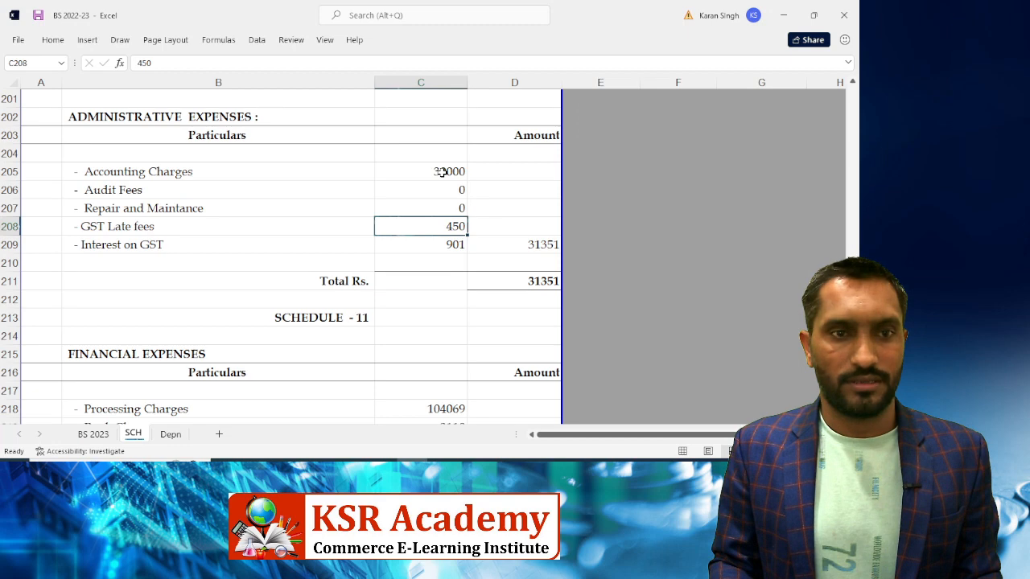
Rename the Repair and Maintance label in B207 to 'Insurance Exp'
{"action": "key", "text": "Up"}
{"action": "key", "text": "Up"}
{"action": "key", "text": "Left"}
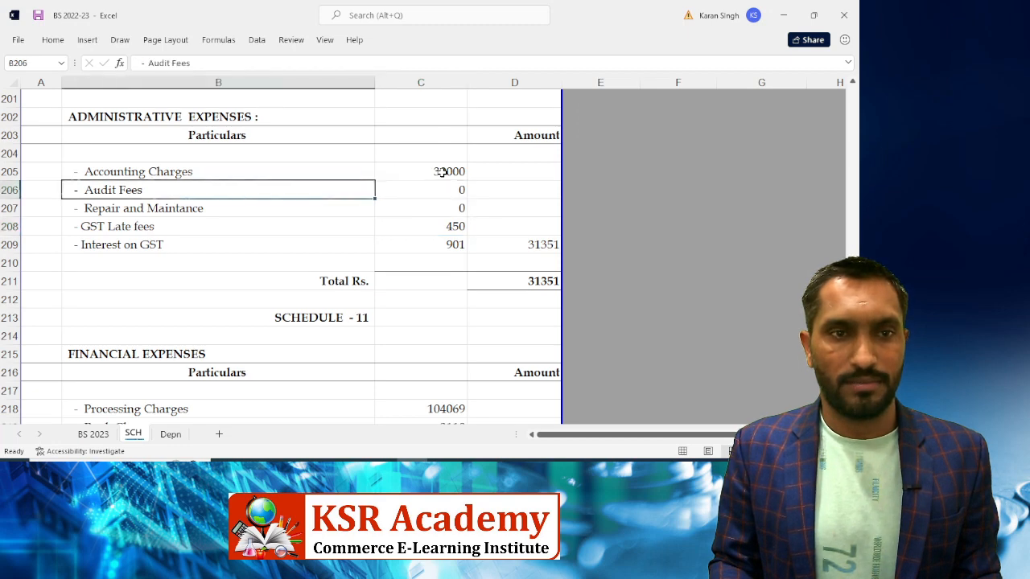
{"action": "key", "text": "Down"}
{"action": "key", "text": "Down"}
{"action": "key", "text": "Down"}
{"action": "key", "text": "Up"}
{"action": "key", "text": "Up"}
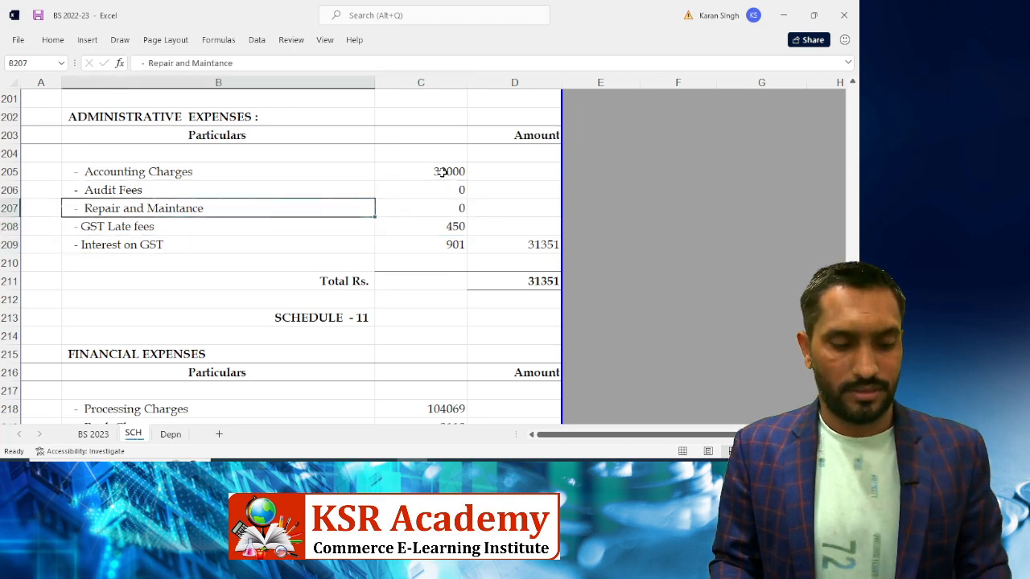
{"action": "key", "text": "F2"}
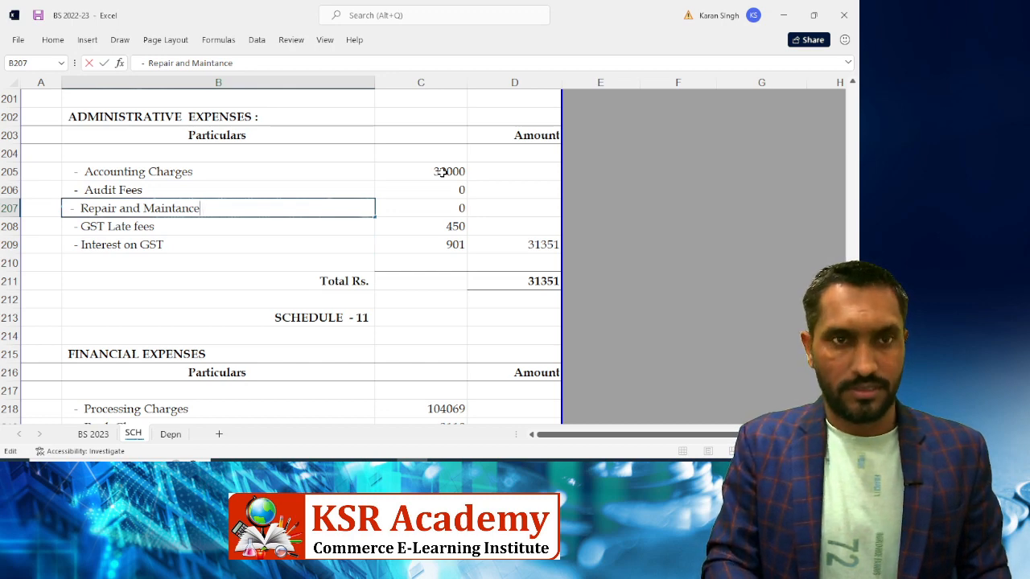
{"action": "key", "text": "BackSpace"}
{"action": "key", "text": "BackSpace"}
{"action": "key", "text": "BackSpace"}
{"action": "key", "text": "BackSpace"}
{"action": "key", "text": "BackSpace"}
{"action": "key", "text": "BackSpace"}
{"action": "key", "text": "BackSpace"}
{"action": "key", "text": "BackSpace"}
{"action": "key", "text": "BackSpace"}
{"action": "key", "text": "BackSpace"}
{"action": "key", "text": "BackSpace"}
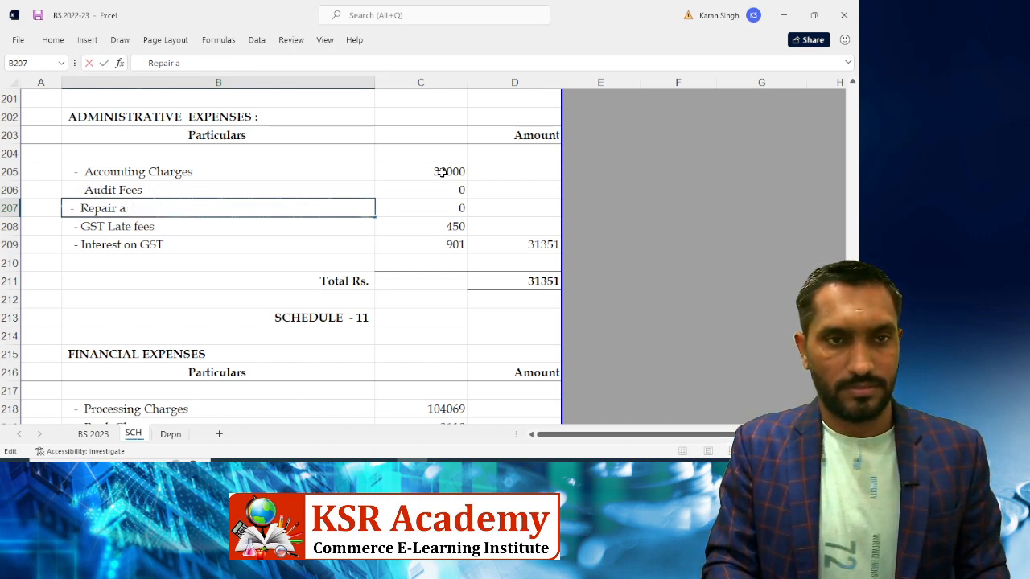
{"action": "key", "text": "BackSpace"}
{"action": "key", "text": "BackSpace"}
{"action": "key", "text": "BackSpace"}
{"action": "key", "text": "BackSpace"}
{"action": "key", "text": "BackSpace"}
{"action": "key", "text": "BackSpace"}
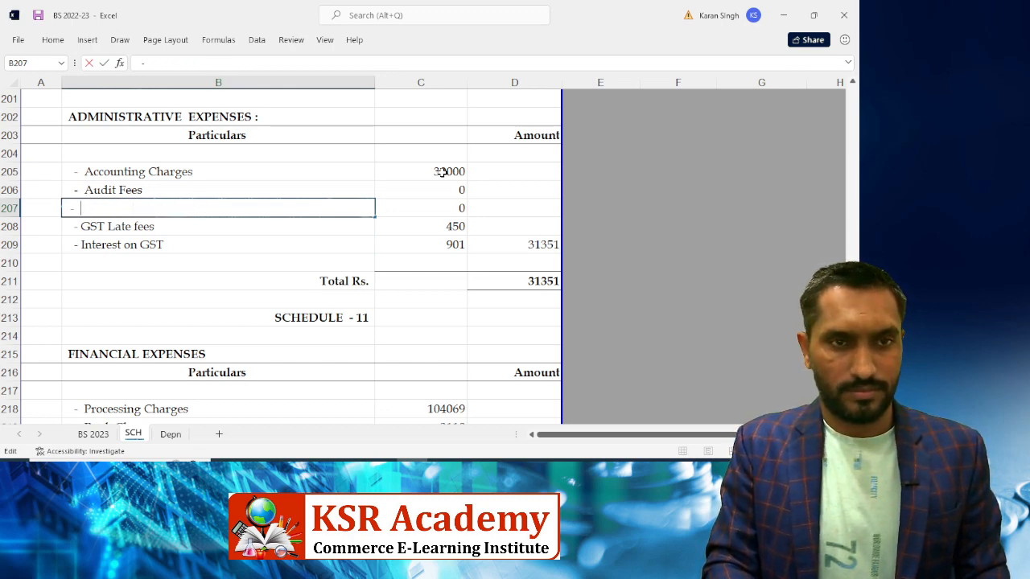
{"action": "type", "text": "Insura"}
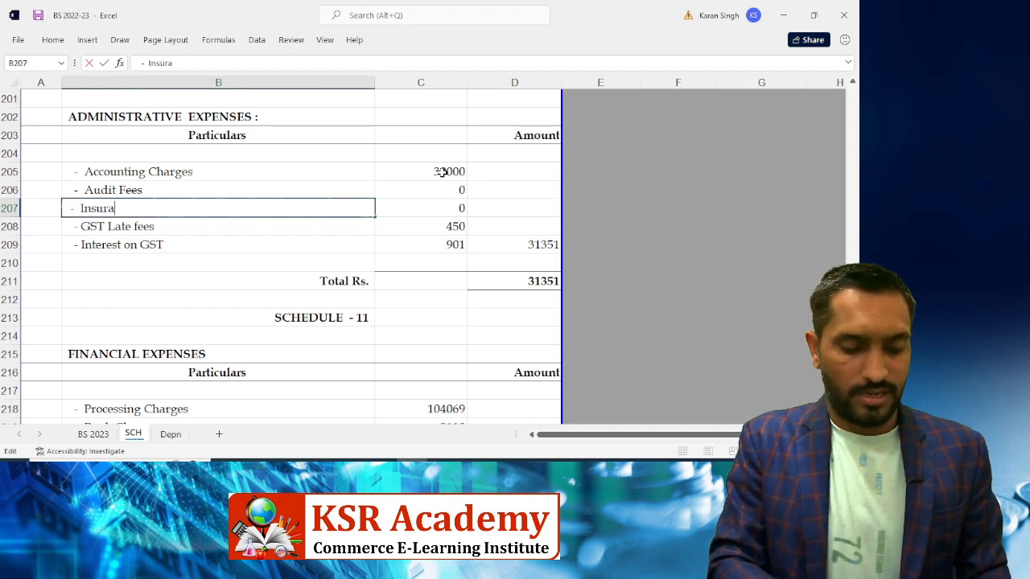
{"action": "type", "text": "nce Exzp"}
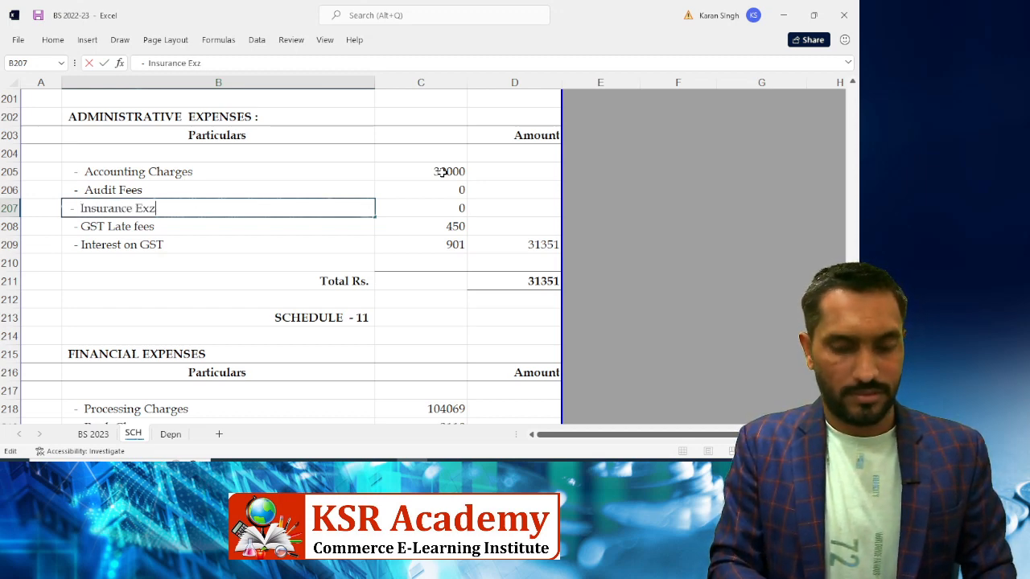
{"action": "key", "text": "BackSpace"}
{"action": "key", "text": "BackSpace"}
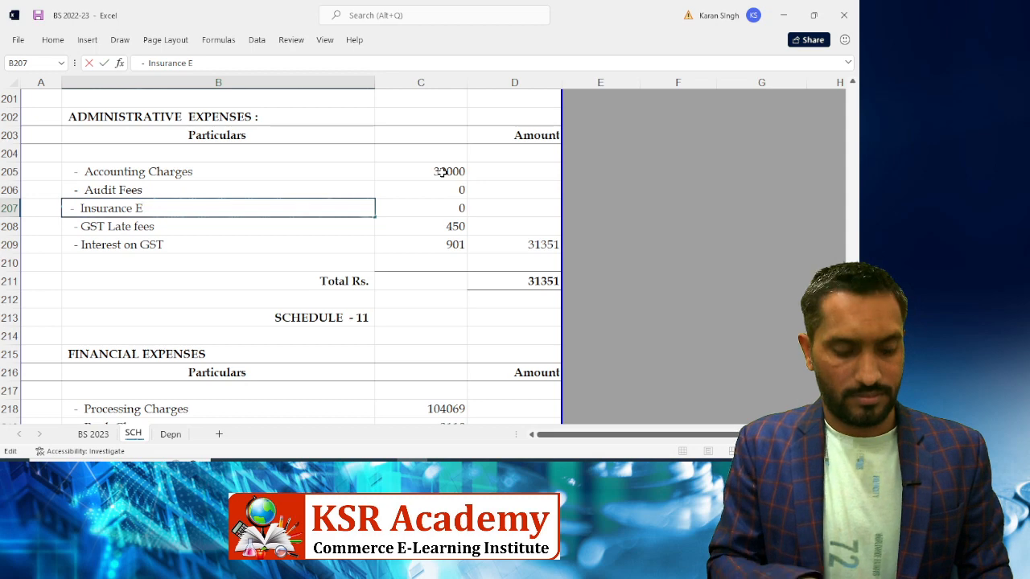
{"action": "type", "text": "p"}
{"action": "key", "text": "Tab"}
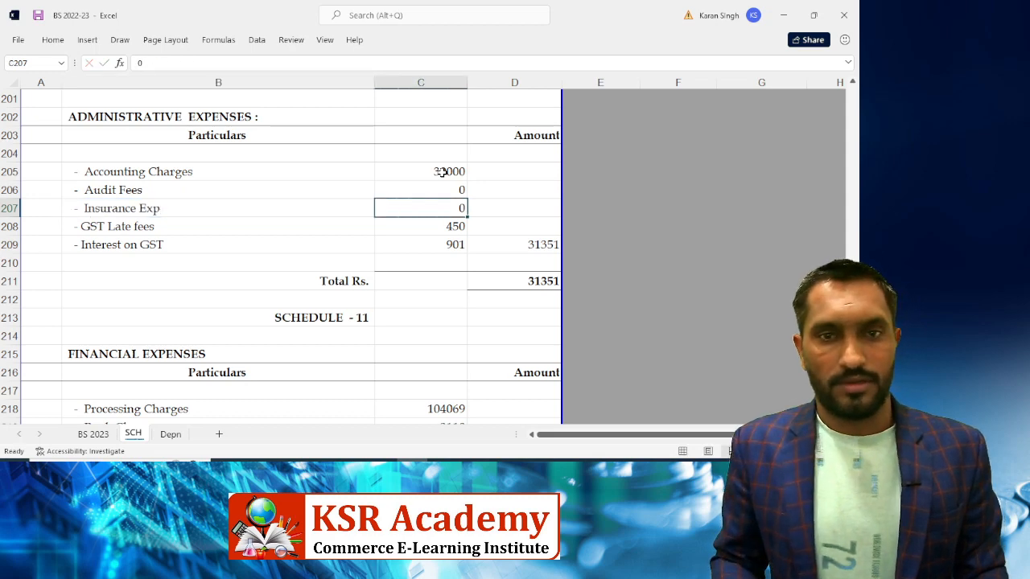
Enter 12765 for Insurance Exp and 0 for GST Late fees and Interest on GST
{"action": "key", "text": "alt+Tab"}
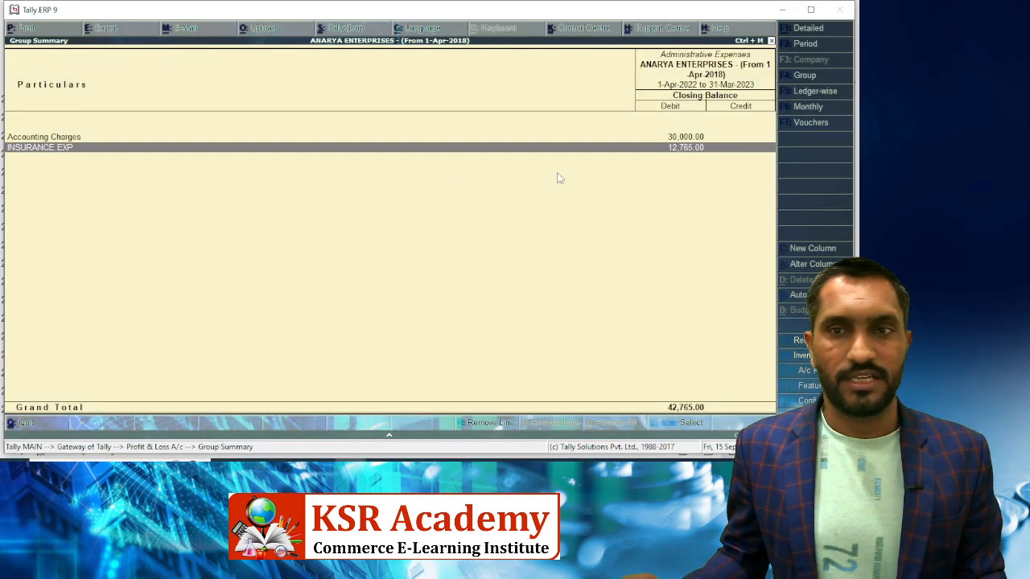
{"action": "key", "text": "alt+Tab"}
{"action": "type", "text": "12765"}
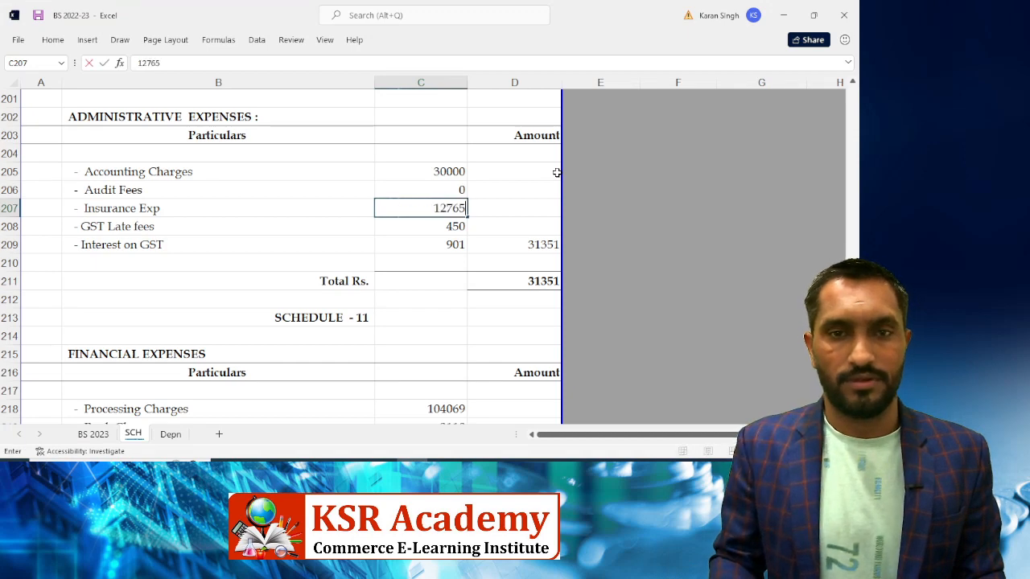
{"action": "key", "text": "Return"}
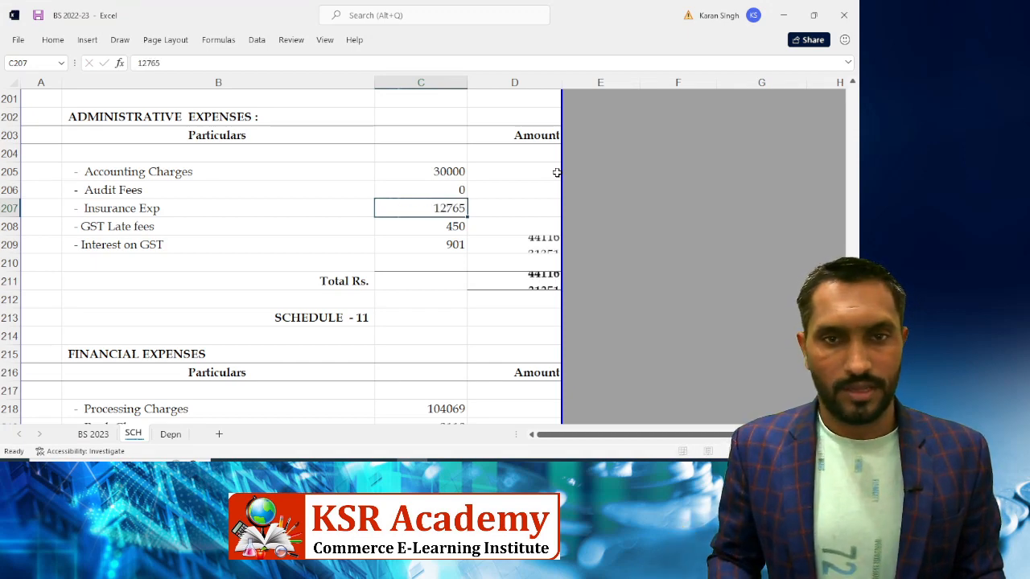
{"action": "key", "text": "Right"}
{"action": "type", "text": "0"}
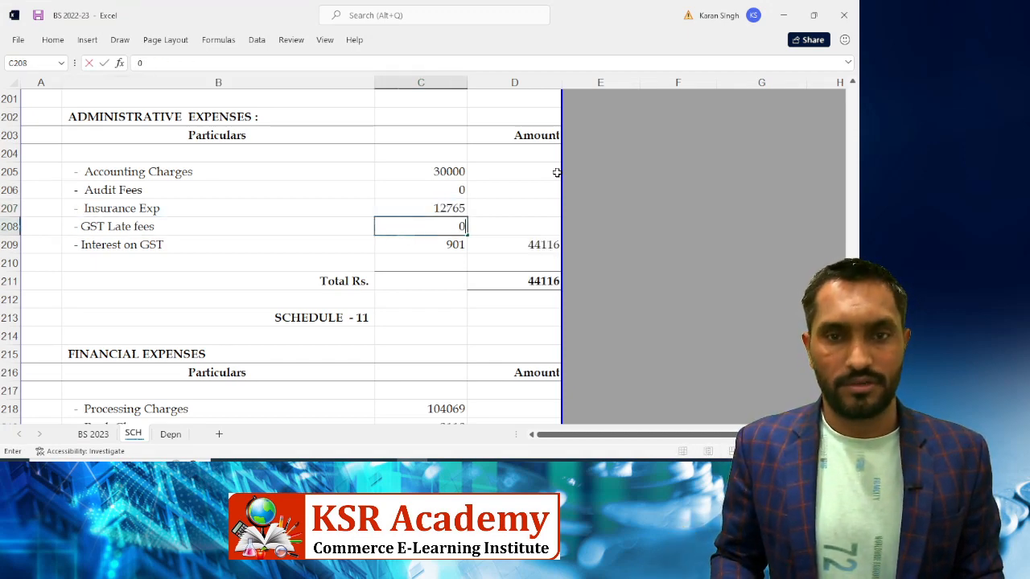
{"action": "key", "text": "Return"}
{"action": "type", "text": "0"}
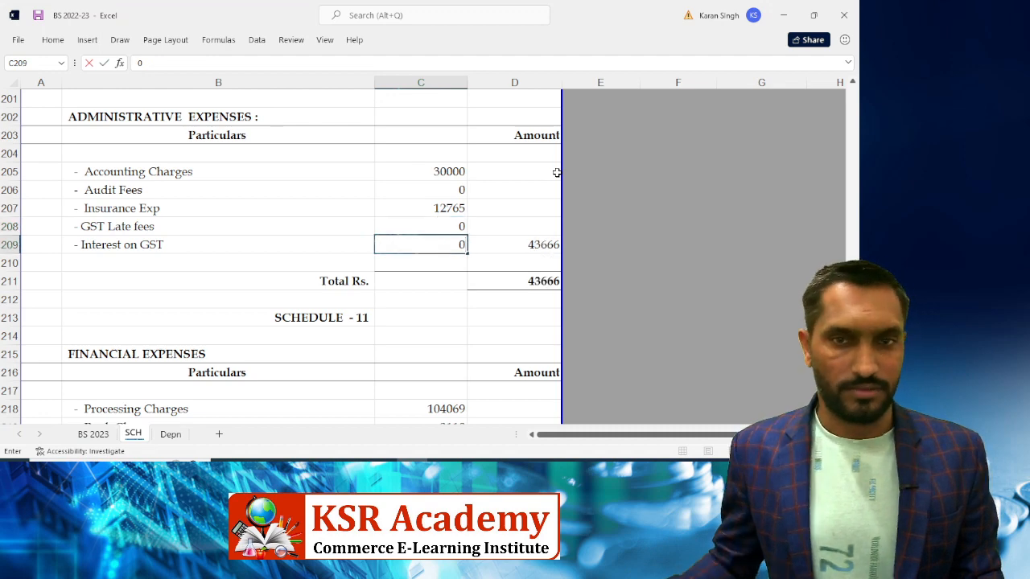
{"action": "key", "text": "Return"}
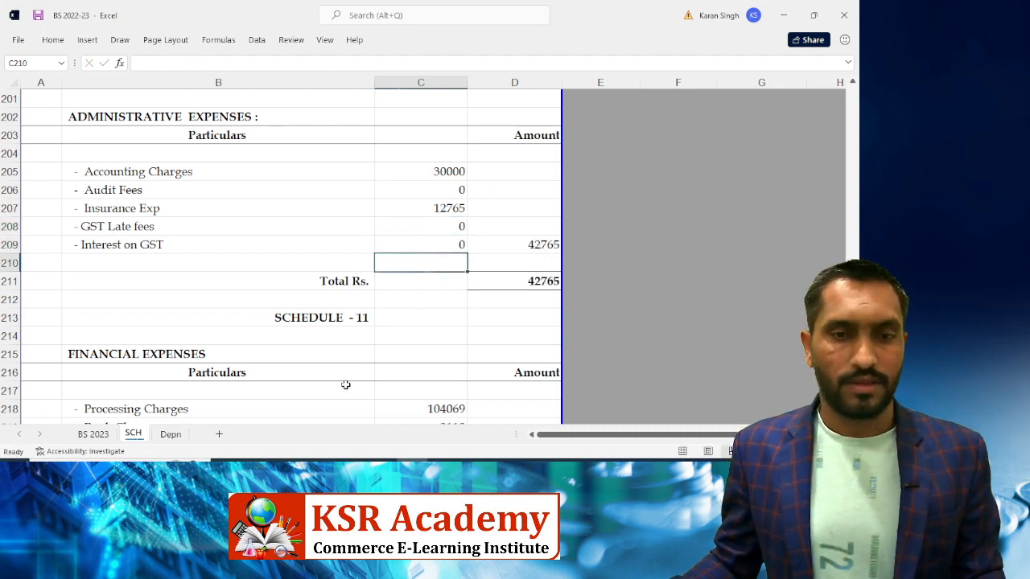
{"action": "key", "text": "alt+Tab"}
{"action": "key", "text": "Escape"}
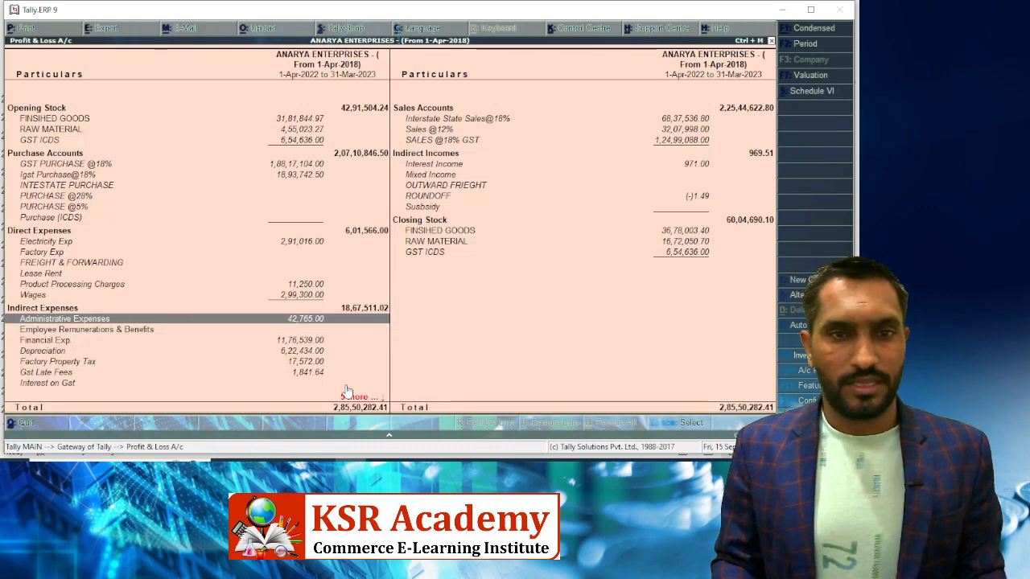
In Tally's Profit & Loss, mark Administrative Expenses, Financial Exp and Depreciation as reconciled
{"action": "key", "text": "Up"}
{"action": "key", "text": "Up"}
{"action": "key", "text": "Up"}
{"action": "key", "text": "Up"}
{"action": "key", "text": "Up"}
{"action": "key", "text": "Up"}
{"action": "key", "text": "Up"}
{"action": "key", "text": "Up"}
{"action": "key", "text": "Up"}
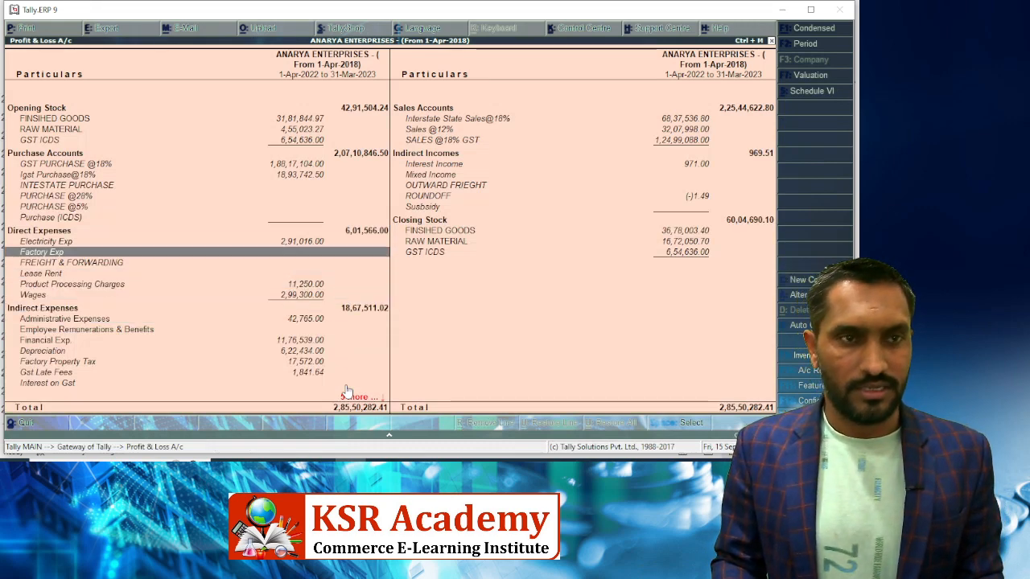
{"action": "key", "text": "Down"}
{"action": "key", "text": "Down"}
{"action": "key", "text": "Down"}
{"action": "key", "text": "Down"}
{"action": "key", "text": "Down"}
{"action": "key", "text": "Down"}
{"action": "key", "text": "Down"}
{"action": "key", "text": "Down"}
{"action": "key", "text": "Down"}
{"action": "key", "text": "Down"}
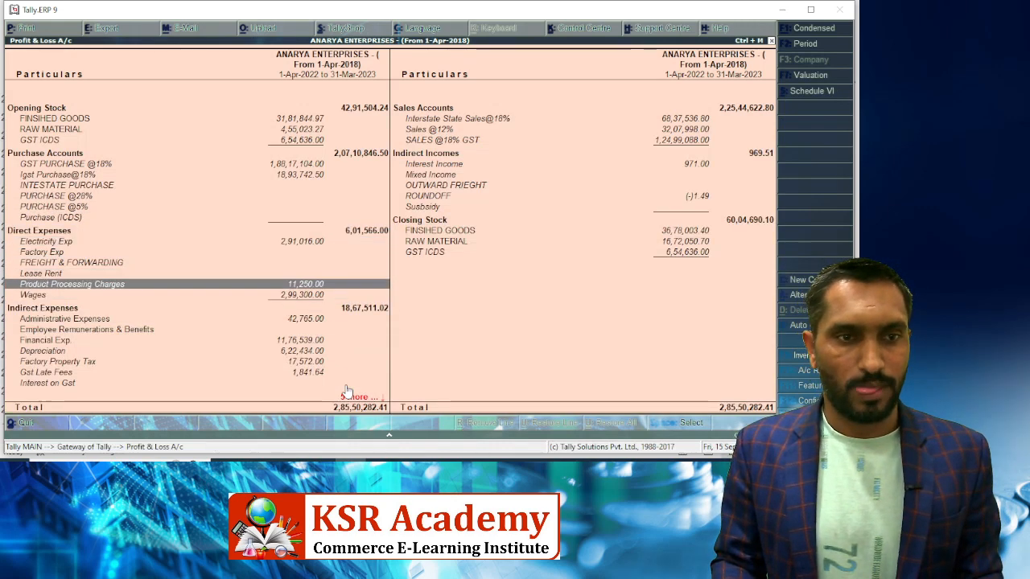
{"action": "key", "text": "Up"}
{"action": "key", "text": "Down"}
{"action": "key", "text": "space"}
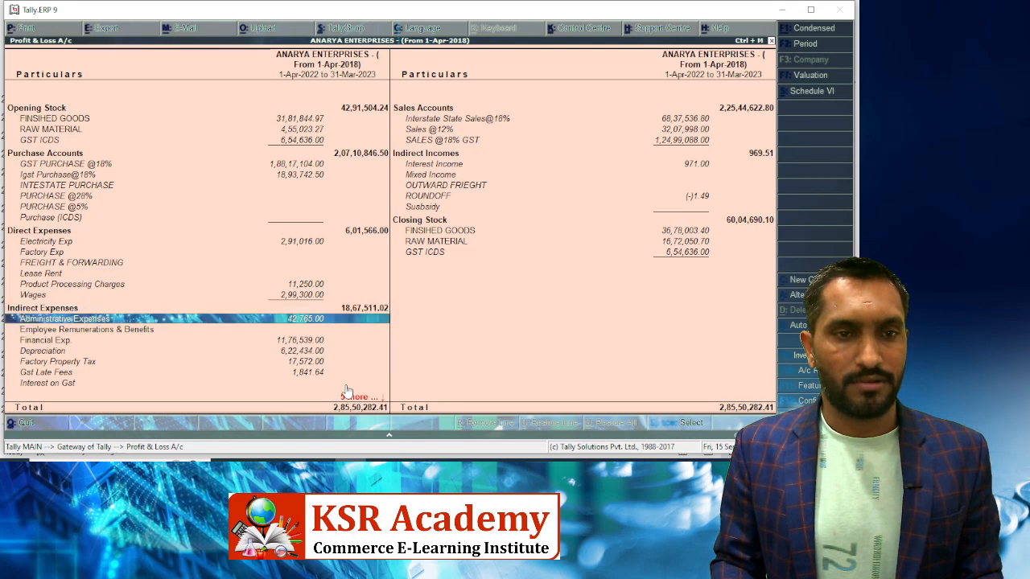
{"action": "key", "text": "Down"}
{"action": "key", "text": "Down"}
{"action": "key", "text": "space"}
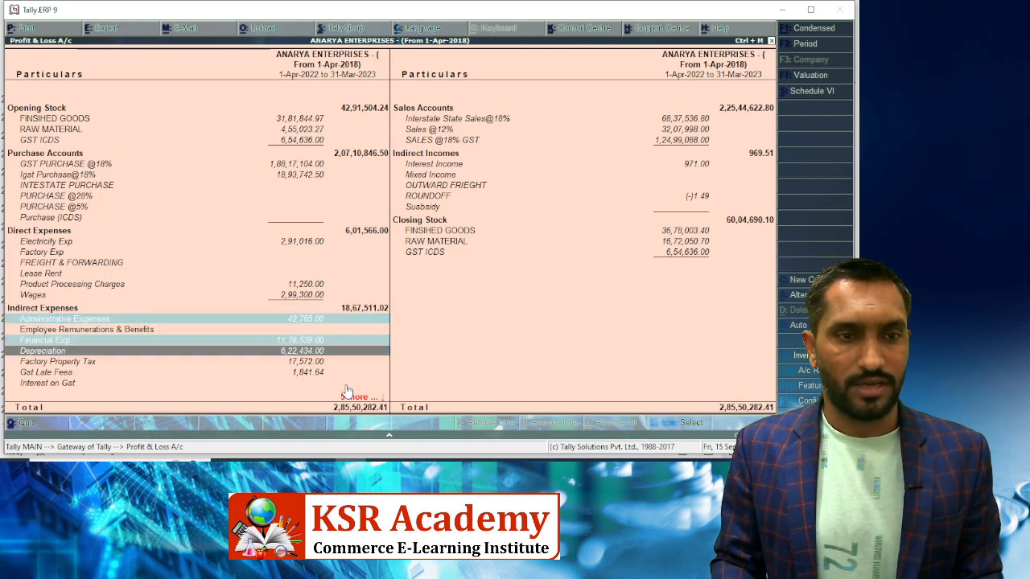
{"action": "key", "text": "Down"}
{"action": "key", "text": "space"}
Return to Excel's BS 2023 sheet showing Administrative Expenses 42765 and Net Profit 1104629
{"action": "key", "text": "Down"}
{"action": "key", "text": "Down"}
{"action": "key", "text": "Down"}
{"action": "key", "text": "Down"}
{"action": "key", "text": "Down"}
{"action": "key", "text": "Down"}
{"action": "key", "text": "Down"}
{"action": "key", "text": "Down"}
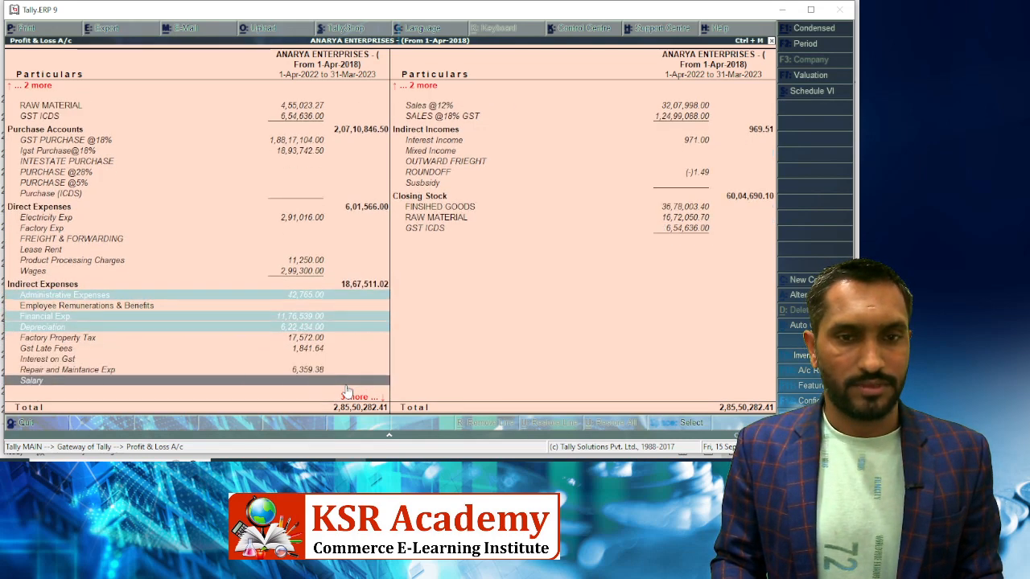
{"action": "key", "text": "Up"}
{"action": "key", "text": "Up"}
{"action": "key", "text": "Up"}
{"action": "key", "text": "Up"}
{"action": "key", "text": "Up"}
{"action": "key", "text": "Up"}
{"action": "key", "text": "Up"}
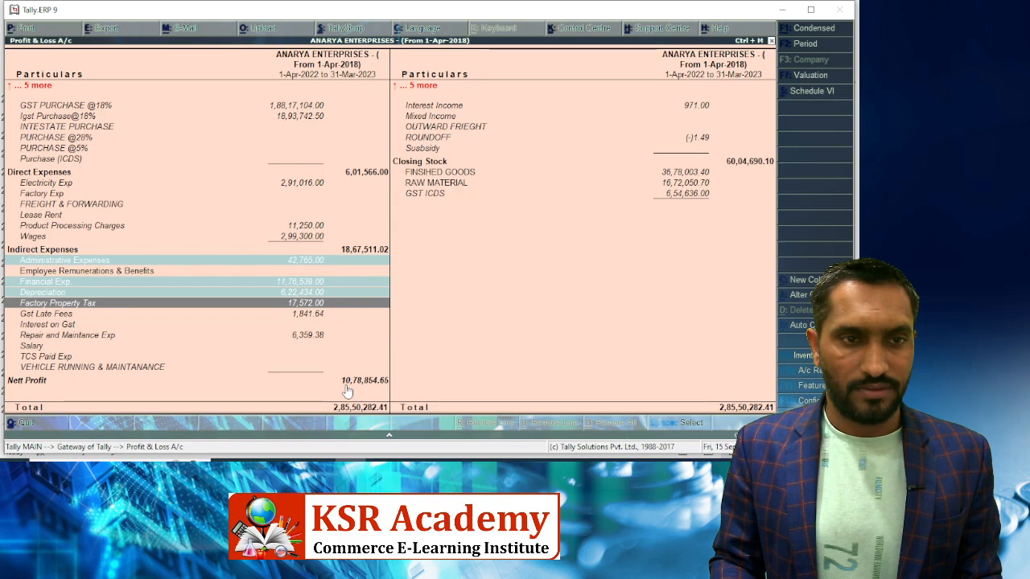
{"action": "key", "text": "alt+Tab"}
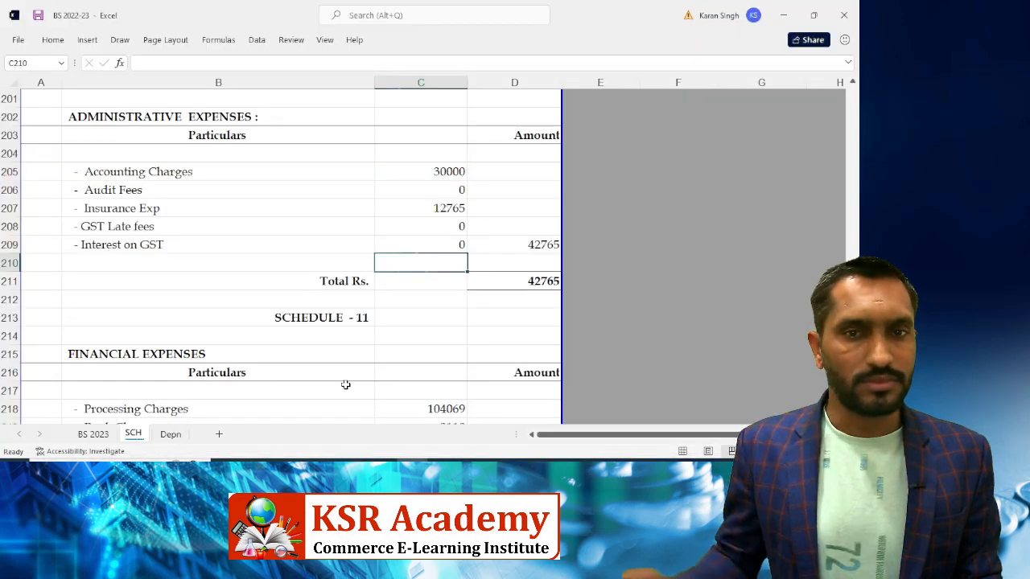
{"action": "left_click", "coordinate": [93, 435]}
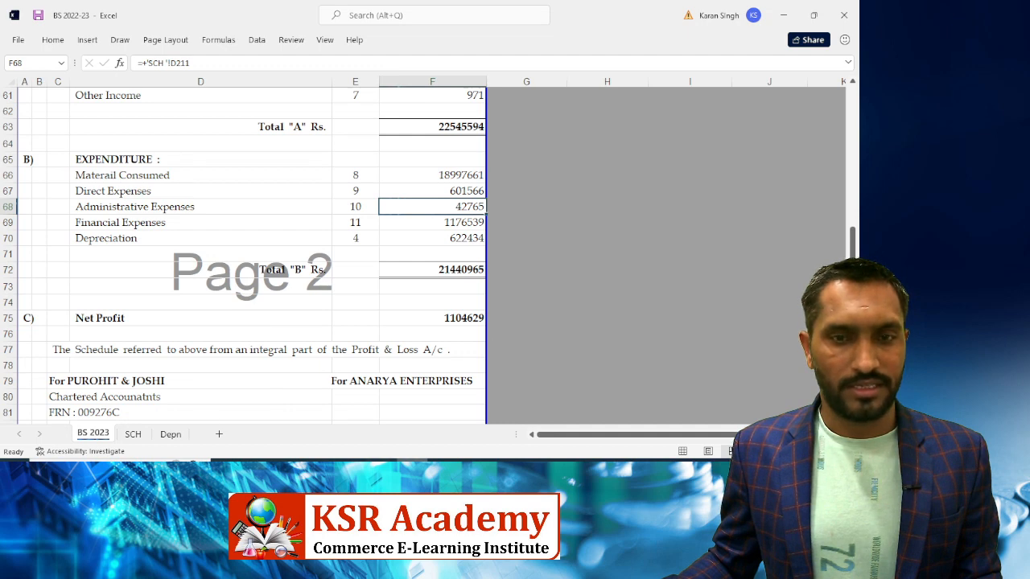
Jump from the 42765 Administrative Expenses figure to its source total at SCH!D211
{"action": "left_click", "coordinate": [434, 472]}
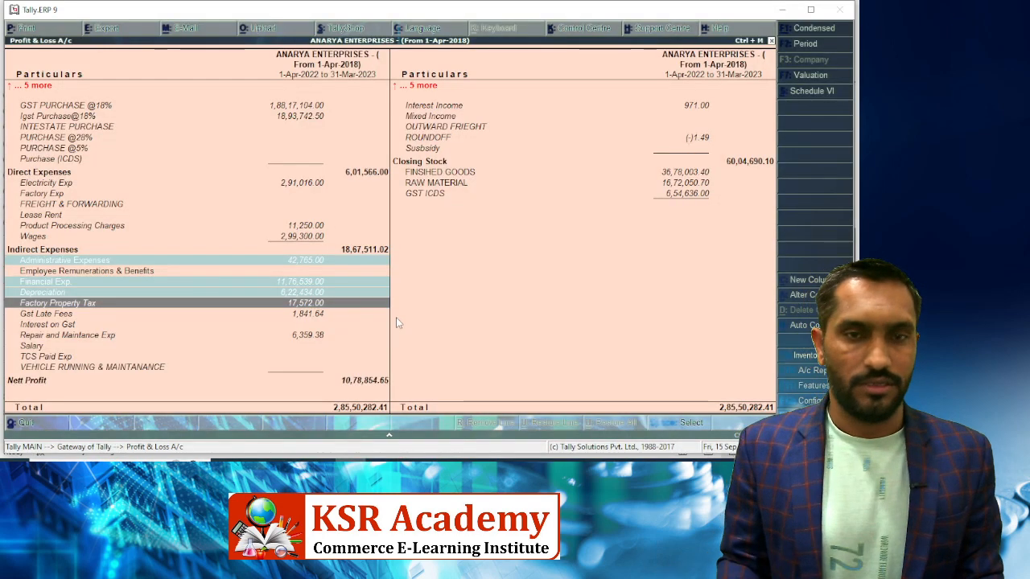
{"action": "key", "text": "alt+Tab"}
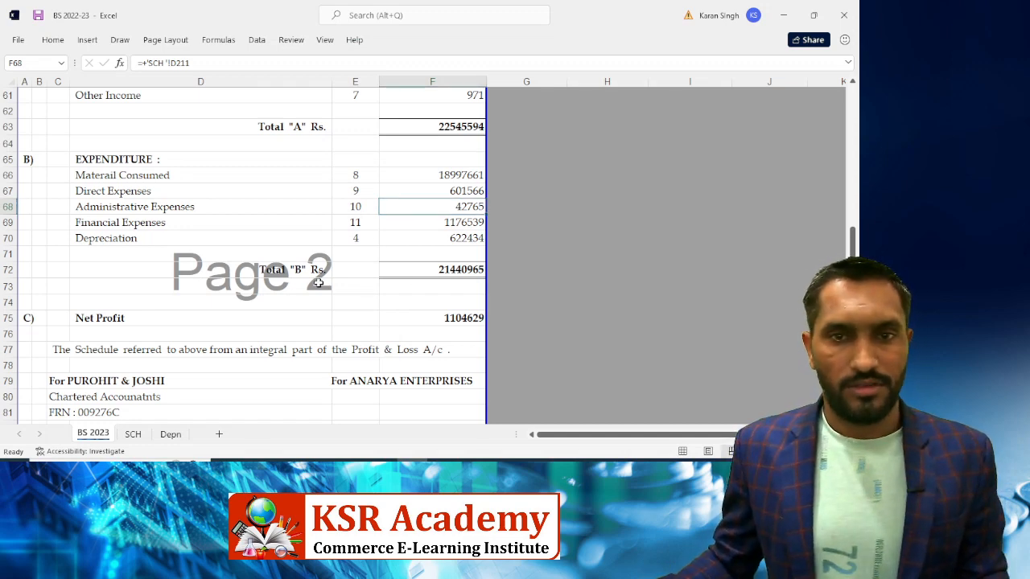
{"action": "key", "text": "ctrl+bracketleft"}
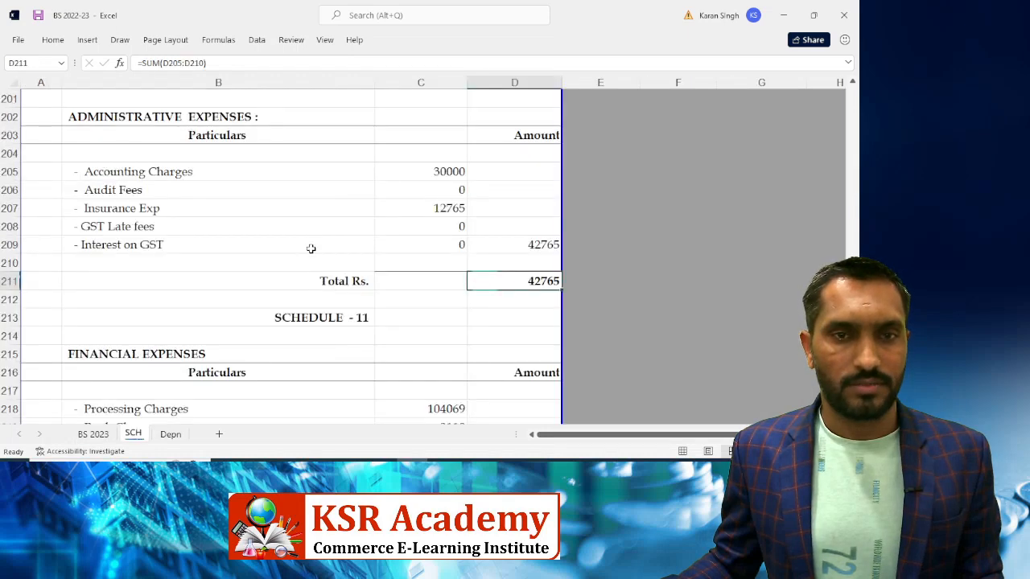
Enter 1841.64 as the GST Late fees amount, raising the schedule total to 44607
{"action": "left_click", "coordinate": [422, 231]}
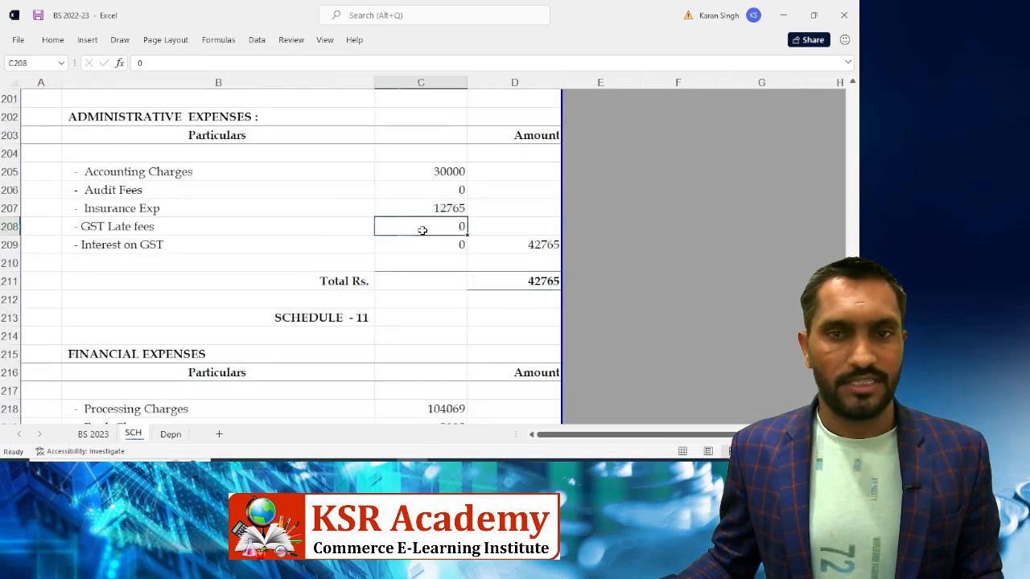
{"action": "key", "text": "alt+Tab"}
{"action": "key", "text": "Down"}
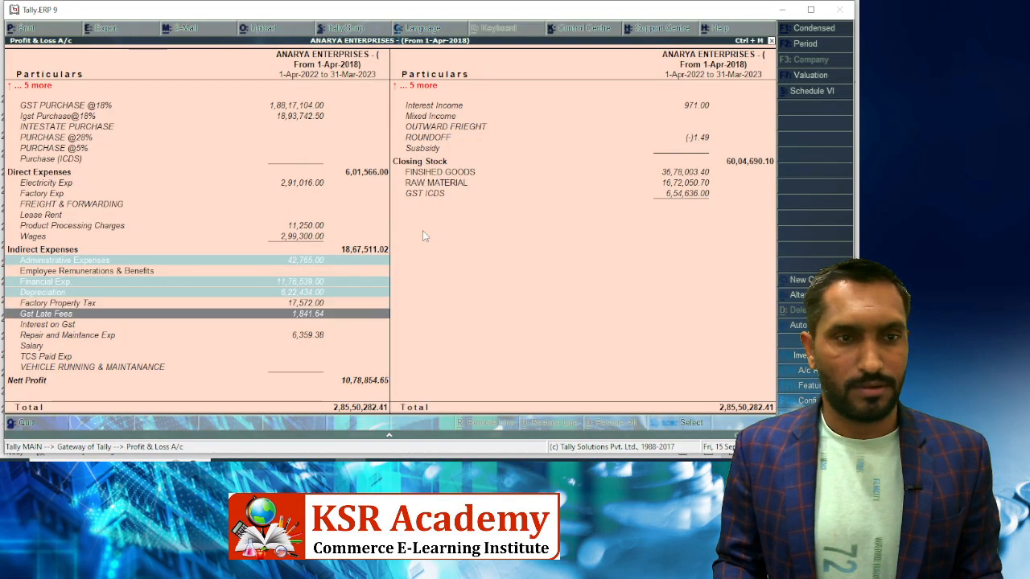
{"action": "key", "text": "Down"}
{"action": "key", "text": "Up"}
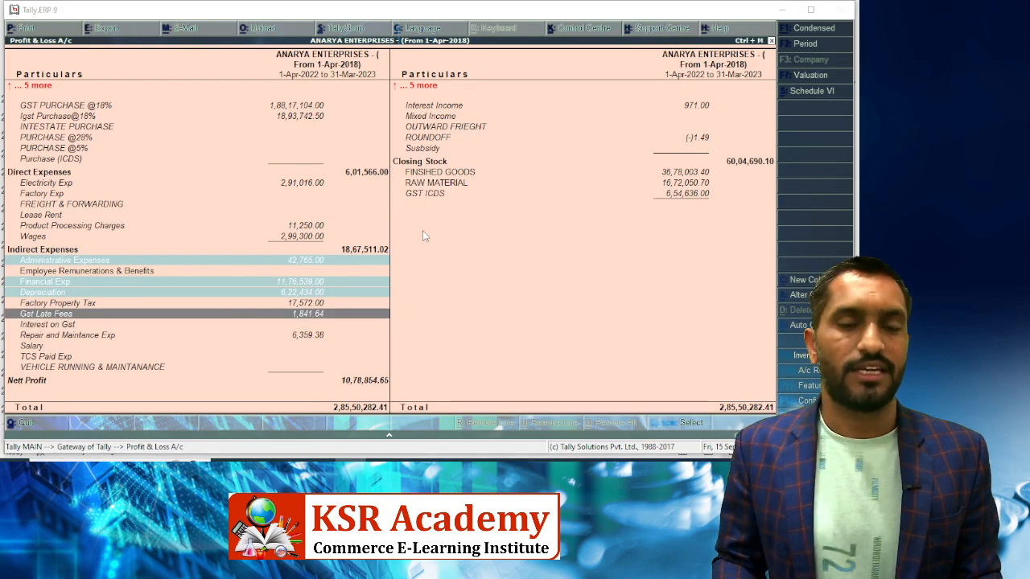
{"action": "key", "text": "alt+Tab"}
{"action": "type", "text": "1841."}
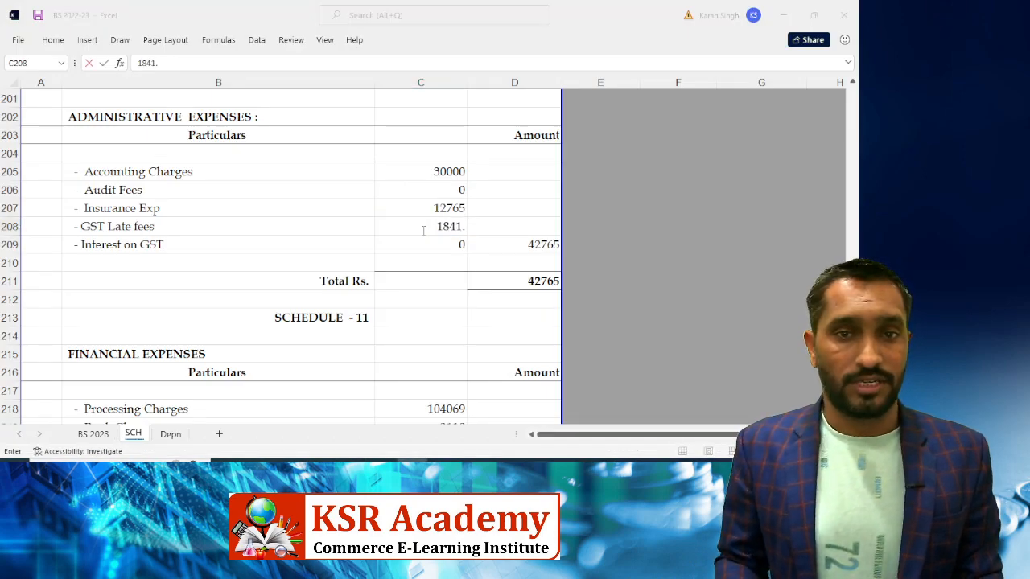
{"action": "key", "text": "alt+Tab"}
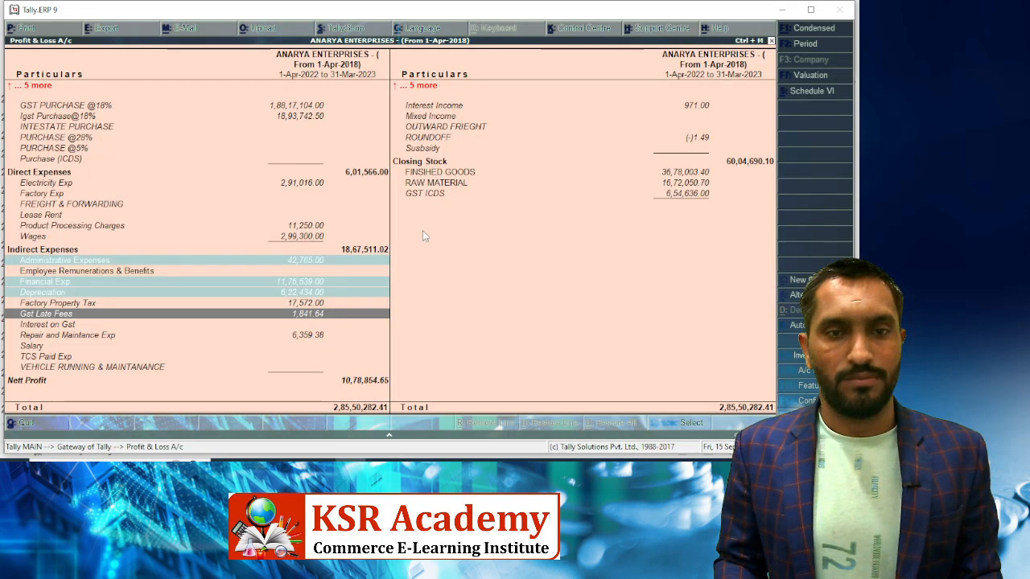
{"action": "key", "text": "alt+Tab"}
{"action": "type", "text": "64"}
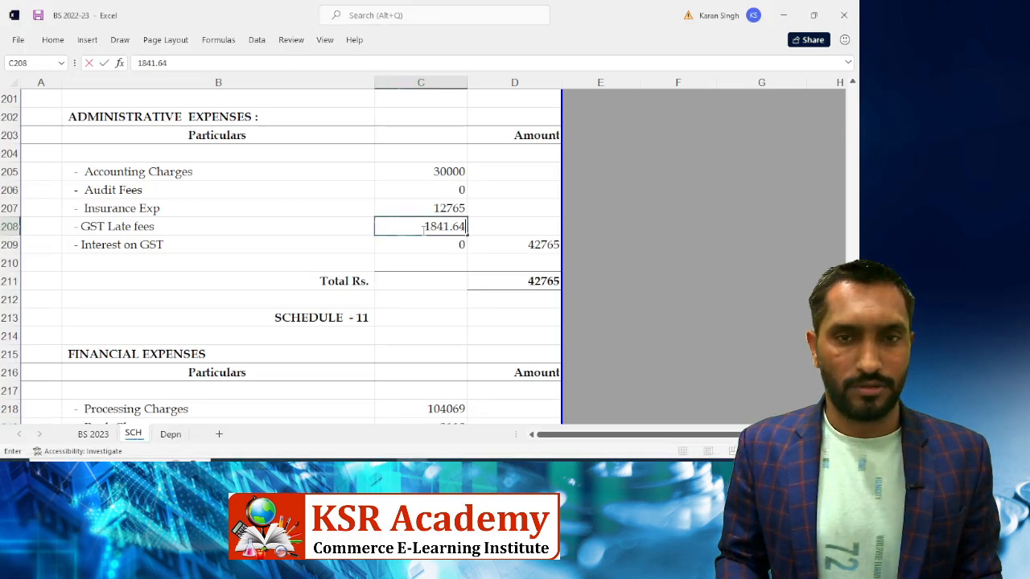
{"action": "key", "text": "Return"}
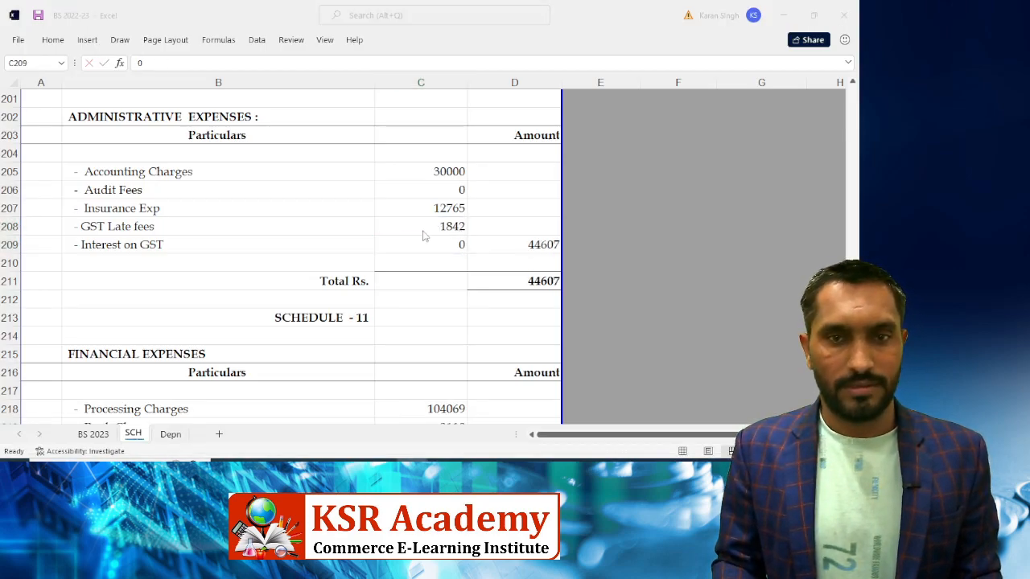
Mark Gst Late Fees as reconciled in Tally and move to Repair and Maintance Exp
{"action": "key", "text": "alt+Tab"}
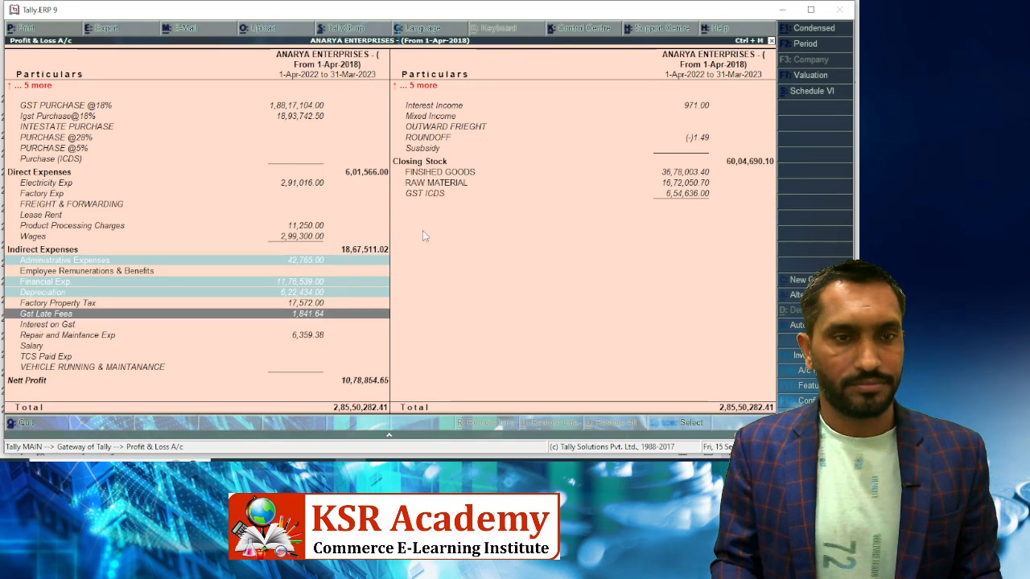
{"action": "key", "text": "space"}
{"action": "key", "text": "Down"}
{"action": "key", "text": "alt+Tab"}
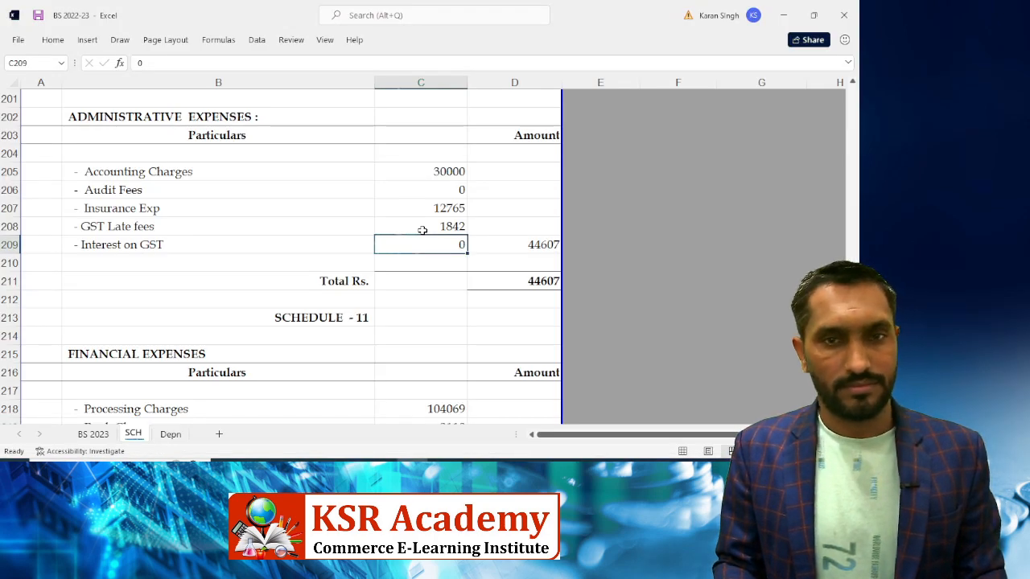
Insert blank rows above Interest on GST and copy the '- GST Late fees' label into B209
{"action": "key", "text": "shift+space"}
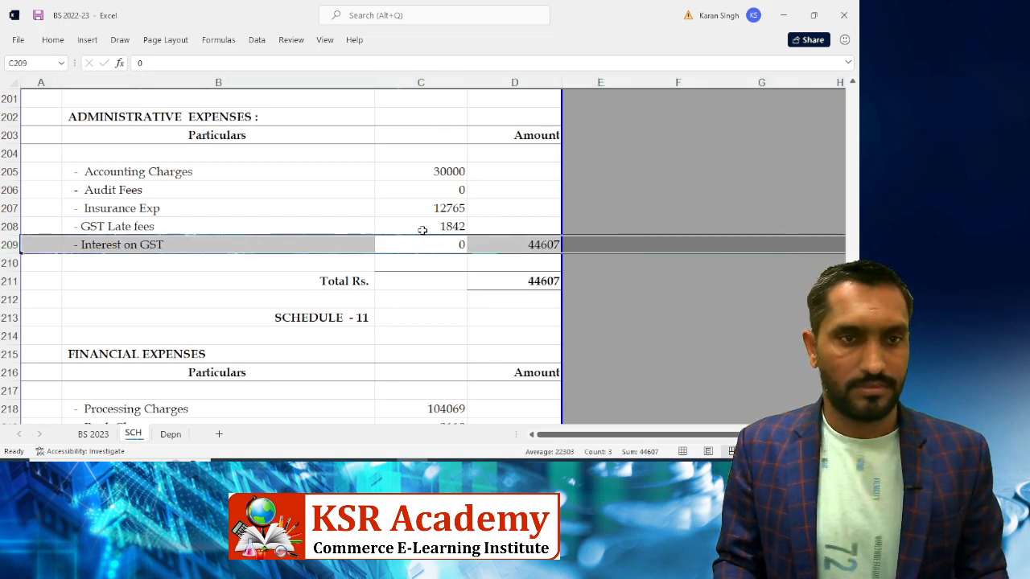
{"action": "key", "text": "ctrl+shift+plus"}
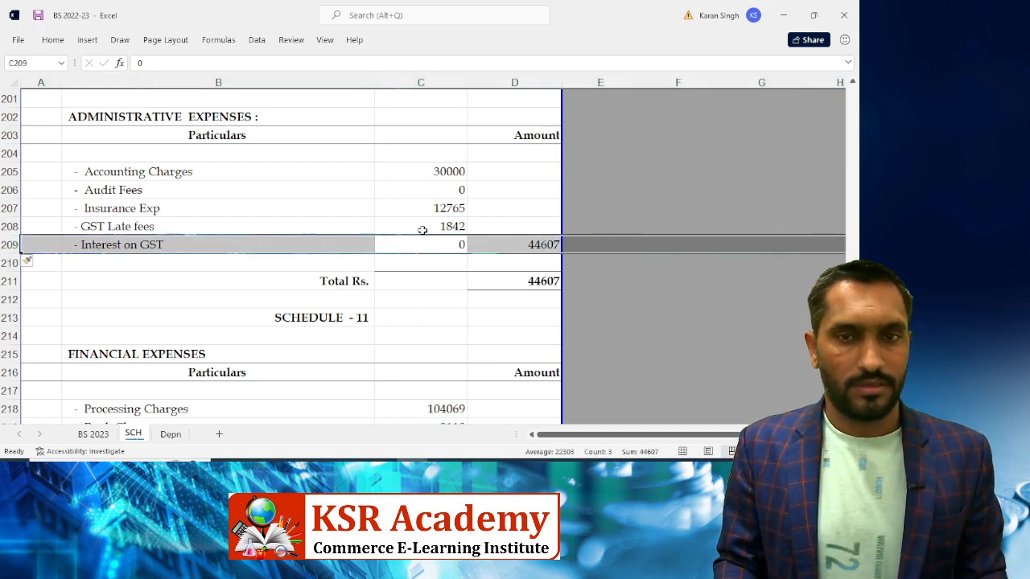
{"action": "key", "text": "ctrl+shift+plus"}
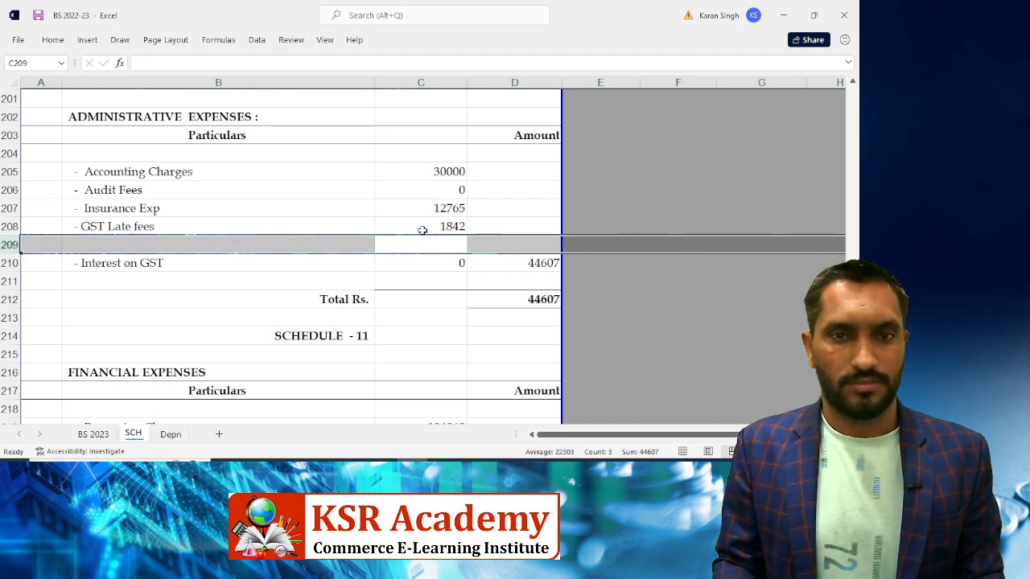
{"action": "key", "text": "ctrl+shift+plus"}
{"action": "key", "text": "Down"}
{"action": "key", "text": "Up"}
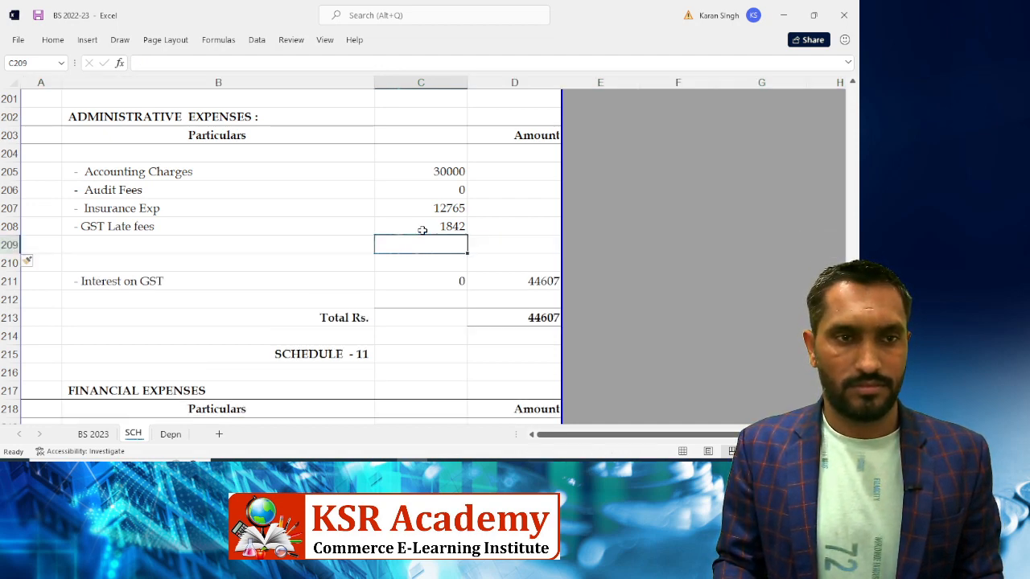
{"action": "key", "text": "Home"}
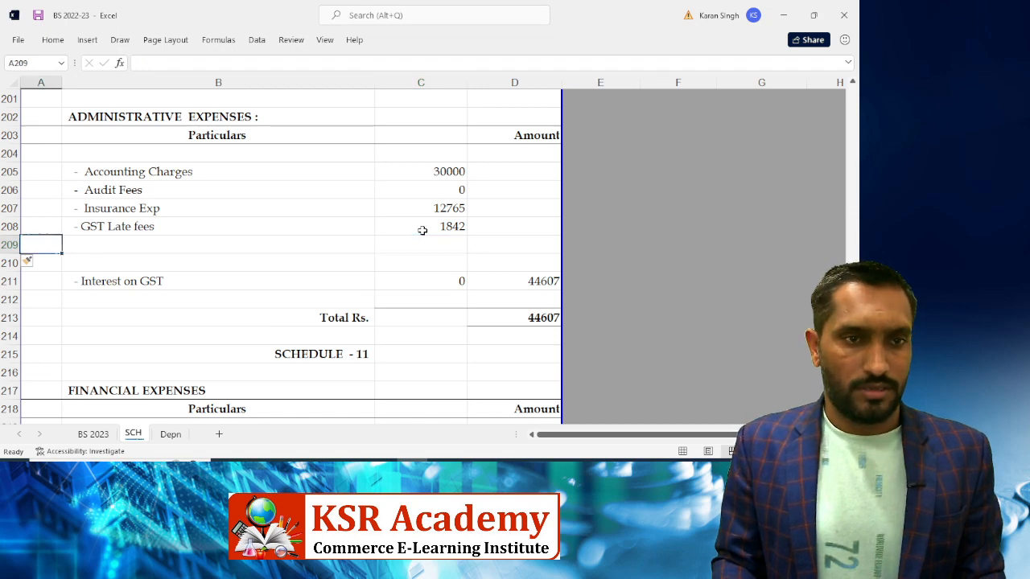
{"action": "key", "text": "Right"}
{"action": "key", "text": "ctrl+d"}
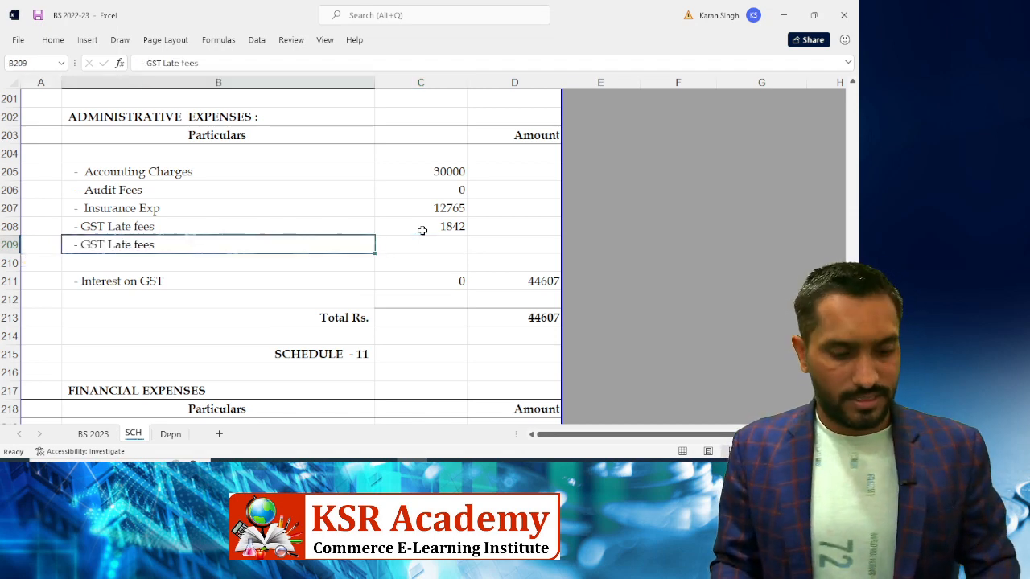
Relabel the new row as '- Reapair and Maintance'
{"action": "key", "text": "F2"}
{"action": "key", "text": "BackSpace"}
{"action": "key", "text": "BackSpace"}
{"action": "key", "text": "BackSpace"}
{"action": "key", "text": "BackSpace"}
{"action": "key", "text": "BackSpace"}
{"action": "key", "text": "BackSpace"}
{"action": "key", "text": "BackSpace"}
{"action": "key", "text": "BackSpace"}
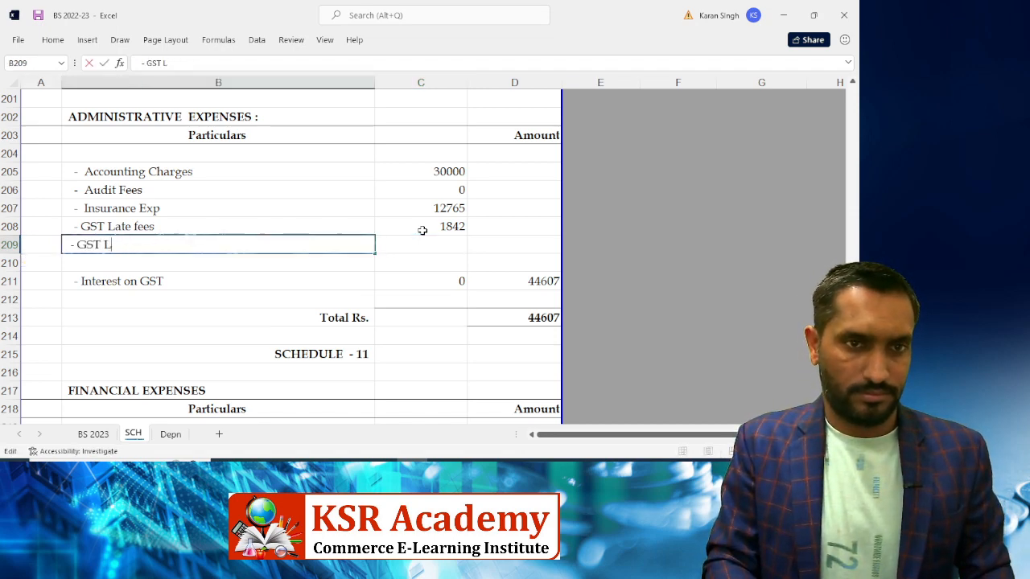
{"action": "key", "text": "BackSpace"}
{"action": "key", "text": "BackSpace"}
{"action": "key", "text": "BackSpace"}
{"action": "key", "text": "BackSpace"}
{"action": "key", "text": "BackSpace"}
{"action": "type", "text": "R"}
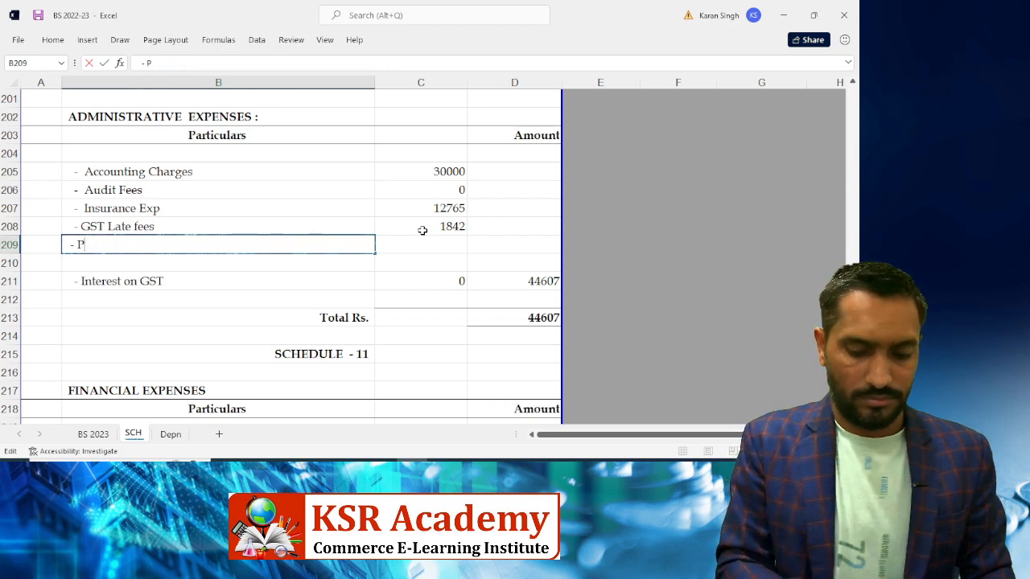
{"action": "key", "text": "BackSpace"}
{"action": "type", "text": "Reap air "}
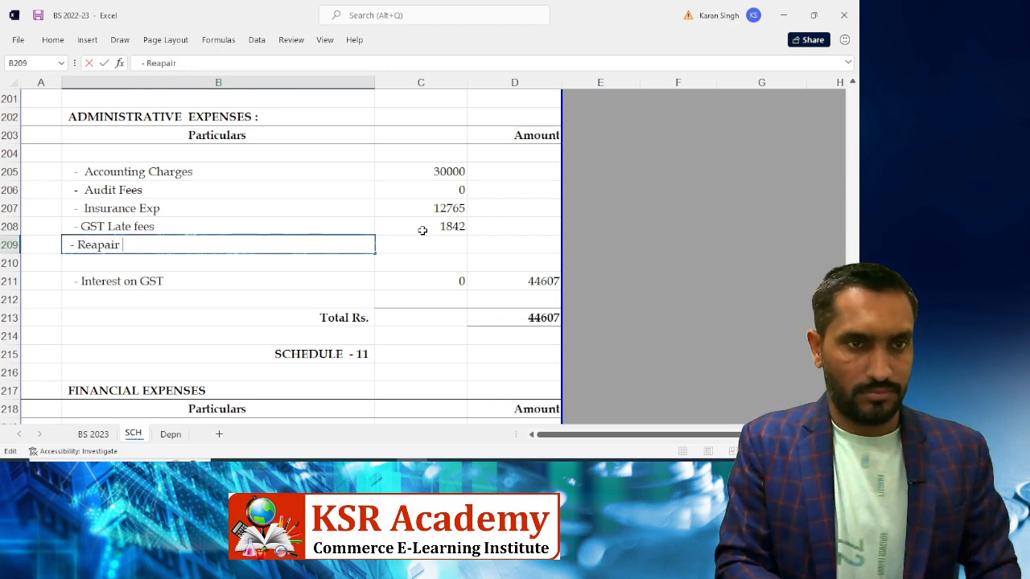
{"action": "type", "text": "and Main"}
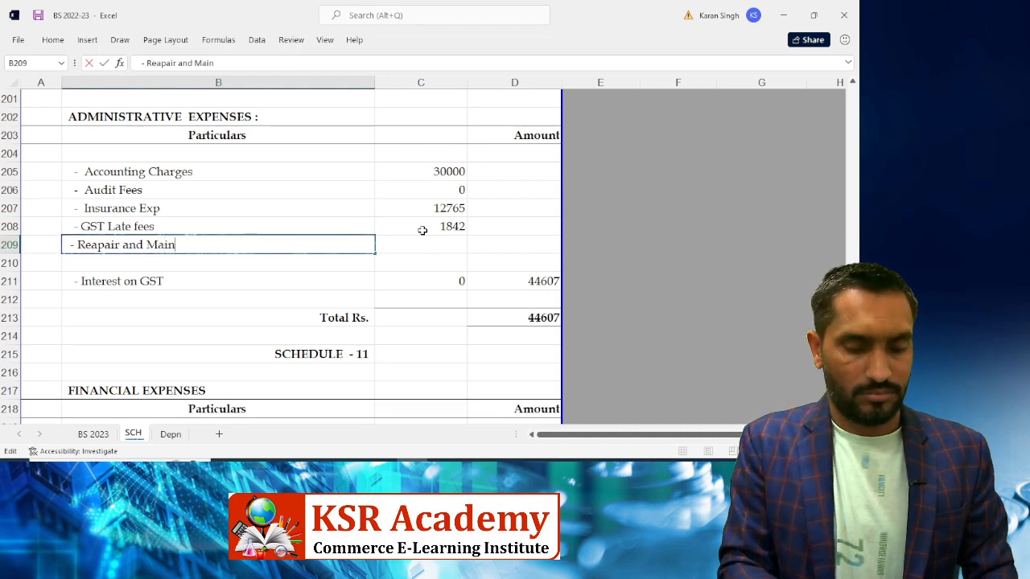
{"action": "type", "text": "tance"}
{"action": "key", "text": "ctrl+Return"}
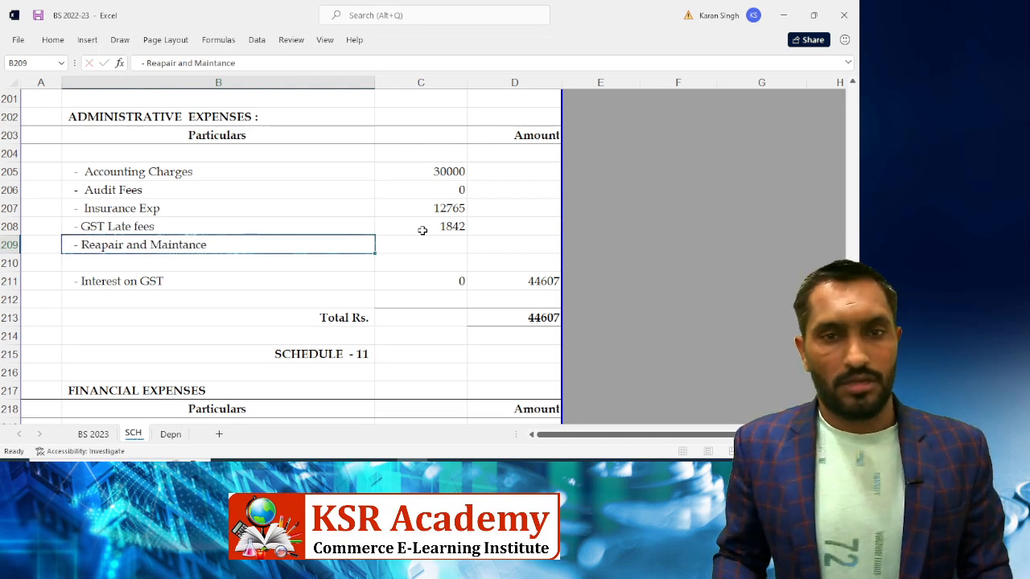
Enter 6359.38 as the repair amount, lifting the schedule total to 50966
{"action": "key", "text": "Right"}
{"action": "key", "text": "alt+Tab"}
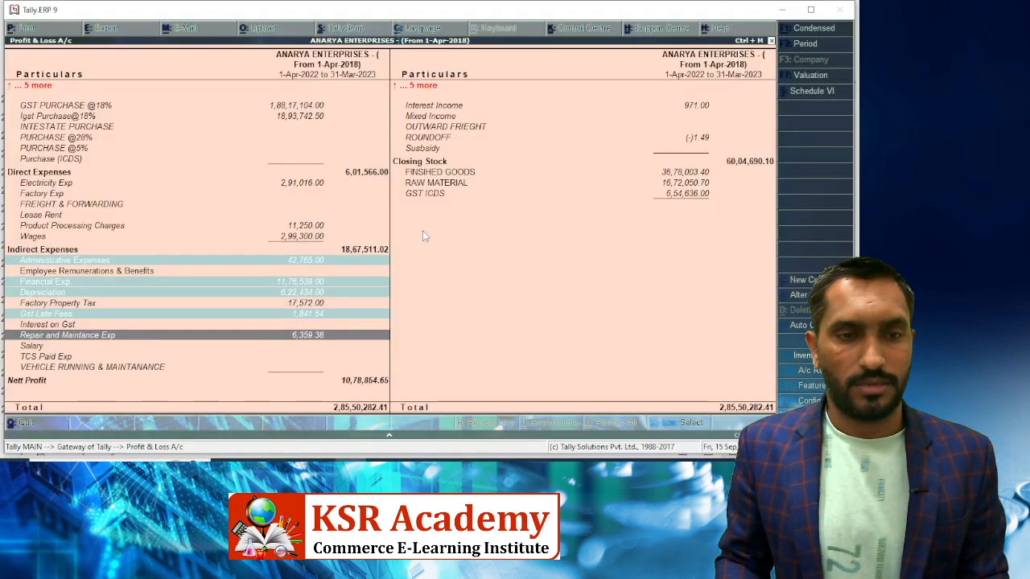
{"action": "key", "text": "alt+Tab"}
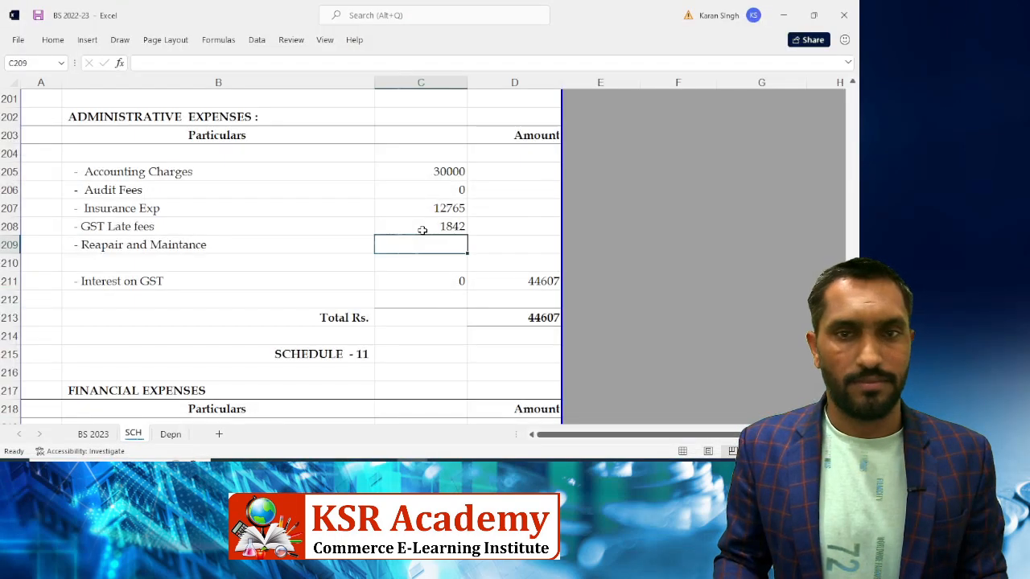
{"action": "type", "text": "6359."}
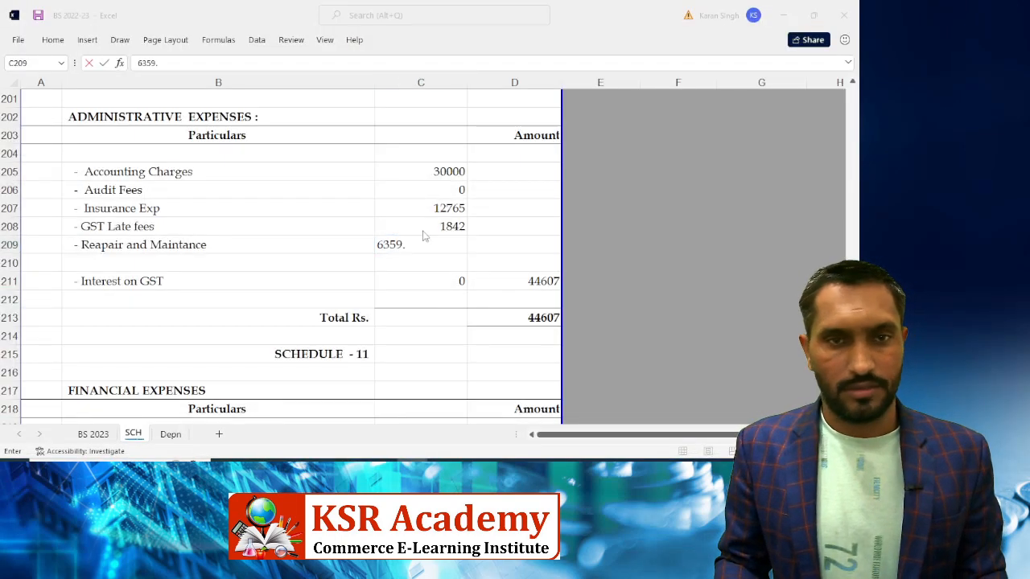
{"action": "key", "text": "alt+Tab"}
{"action": "key", "text": "alt+Tab"}
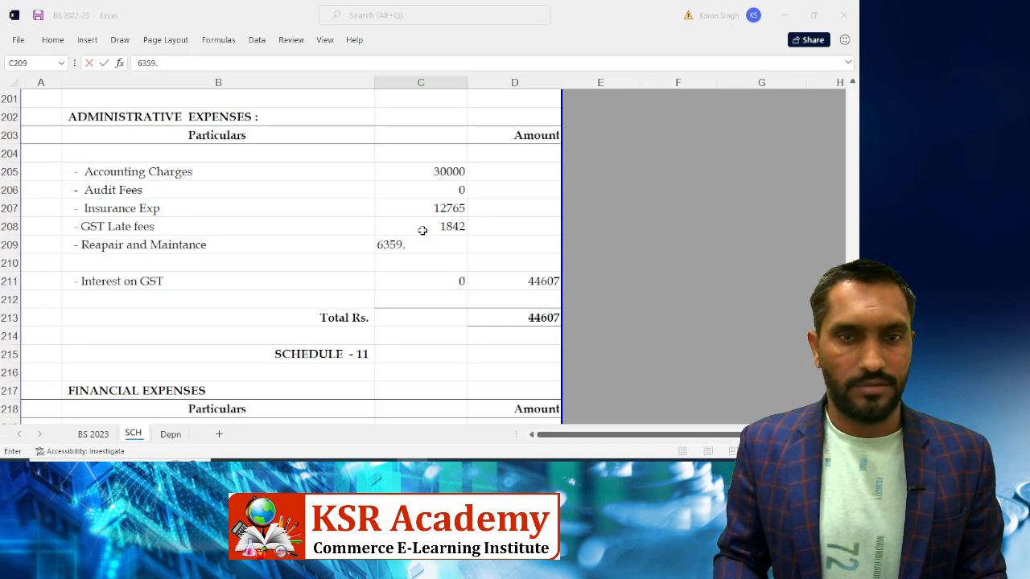
{"action": "type", "text": "38"}
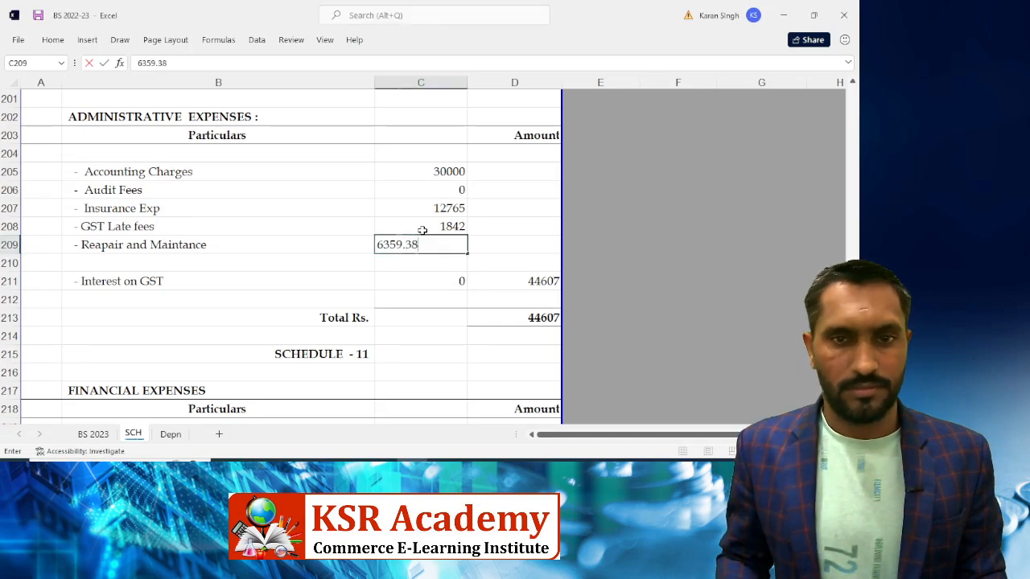
{"action": "key", "text": "ctrl+Return"}
{"action": "key", "text": "Down"}
{"action": "key", "text": "Left"}
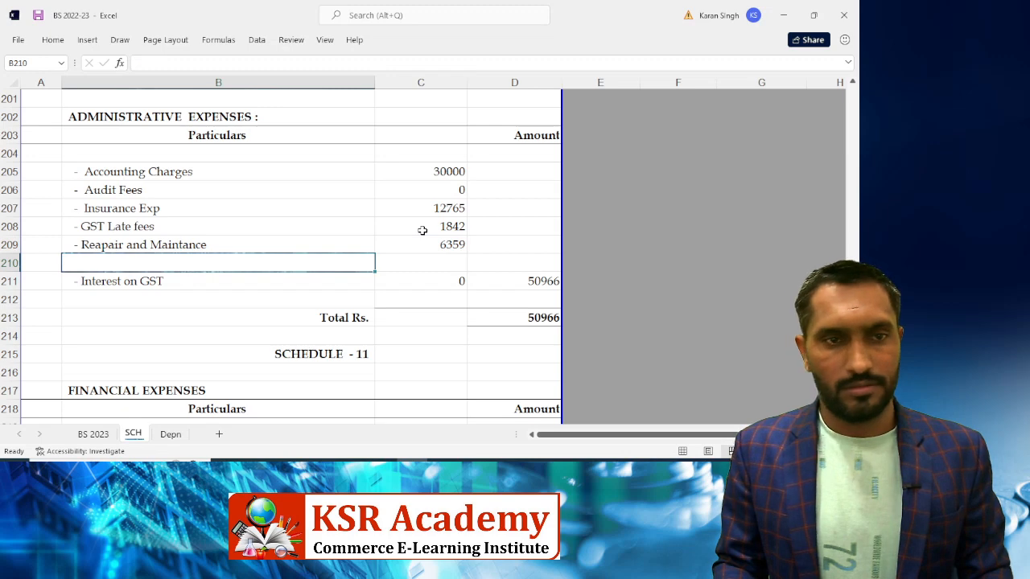
{"action": "key", "text": "shift+space"}
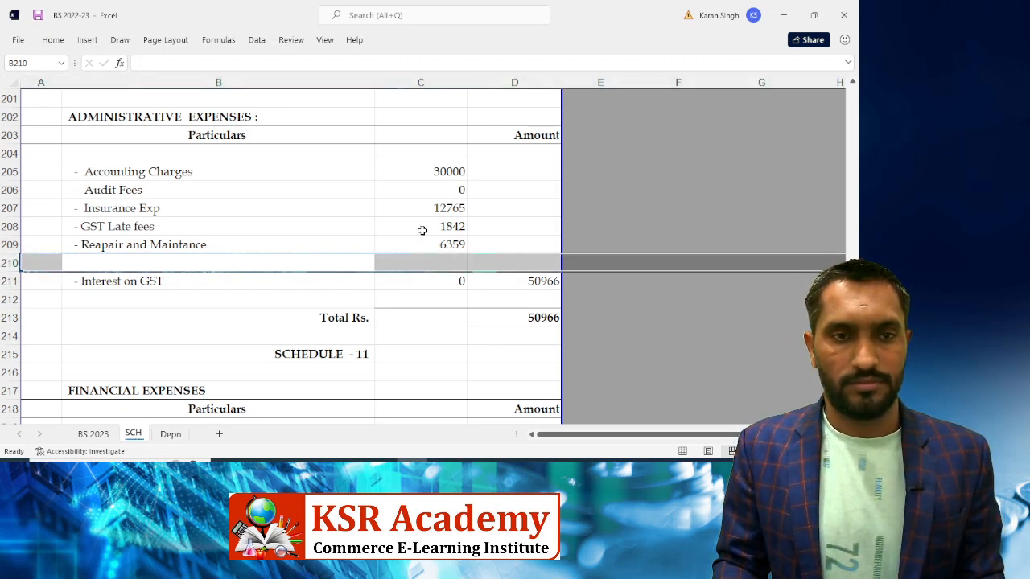
Delete the empty row 210 and mark Repair and Maintance Exp as reconciled in Tally
{"action": "key", "text": "ctrl+minus"}
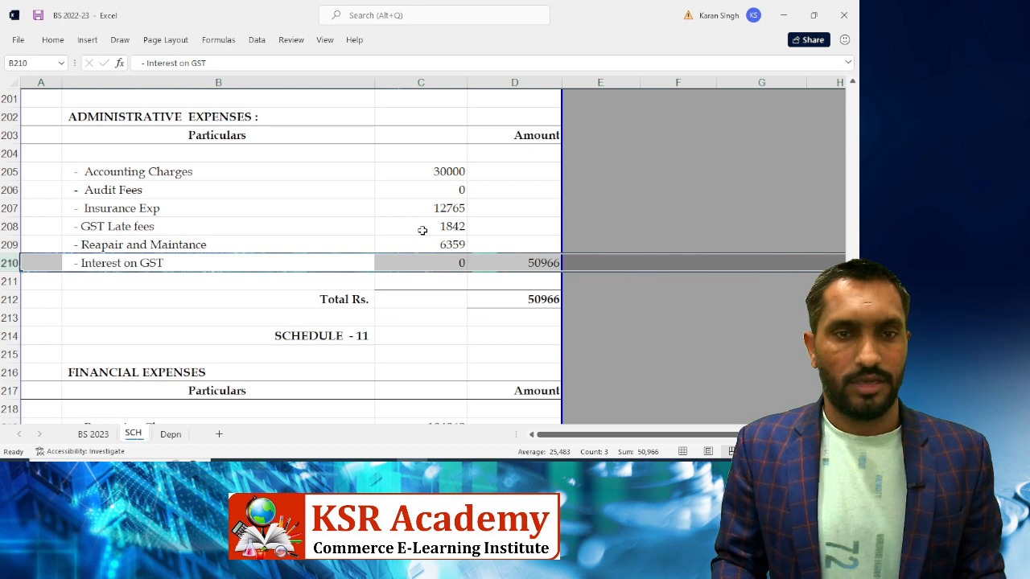
{"action": "key", "text": "alt+Tab"}
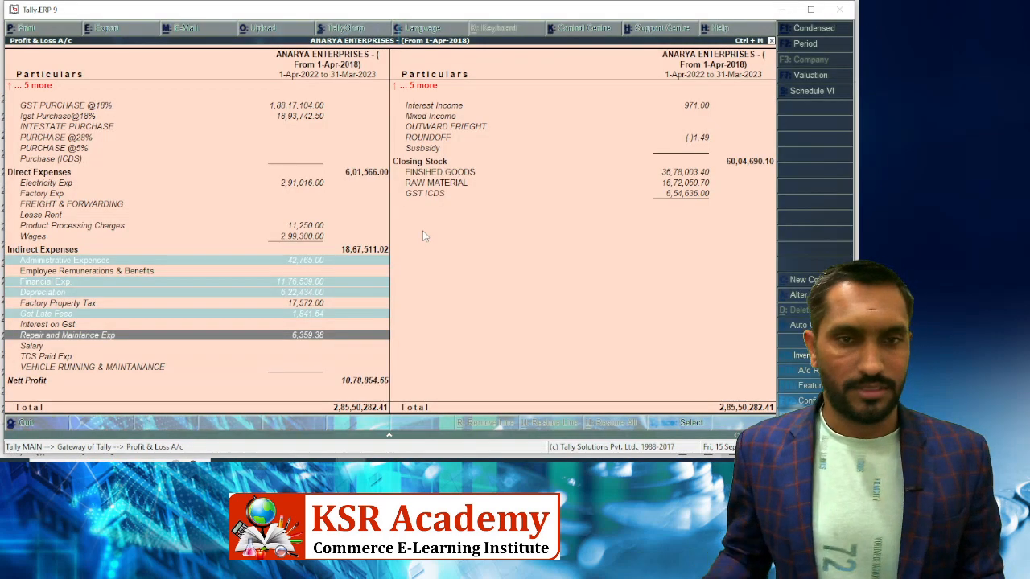
{"action": "key", "text": "space"}
{"action": "key", "text": "Up"}
{"action": "key", "text": "Up"}
{"action": "key", "text": "Up"}
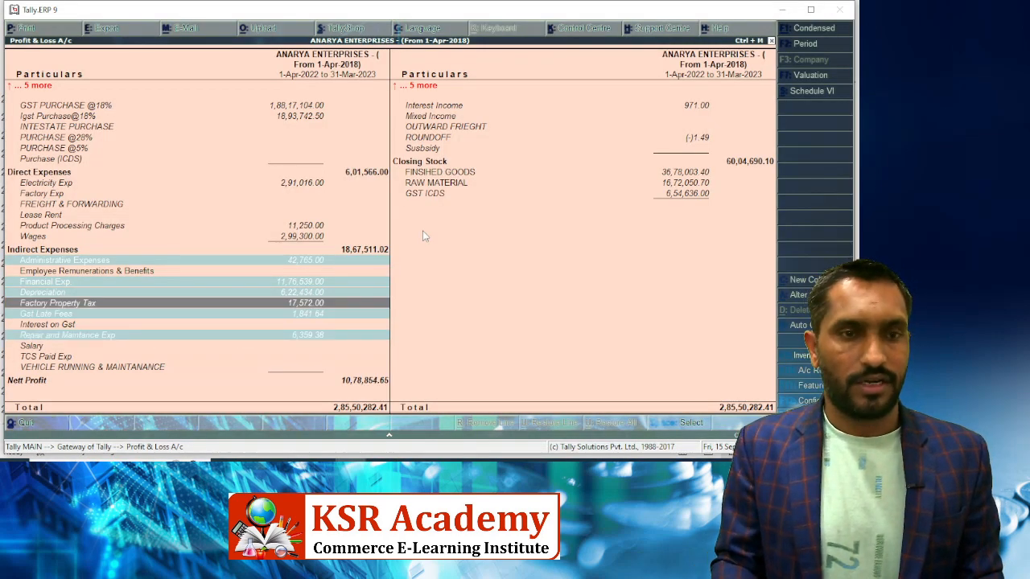
{"action": "key", "text": "alt+Tab"}
Rename the Interest on GST line to '- Factory Property Tax'
{"action": "key", "text": "F2"}
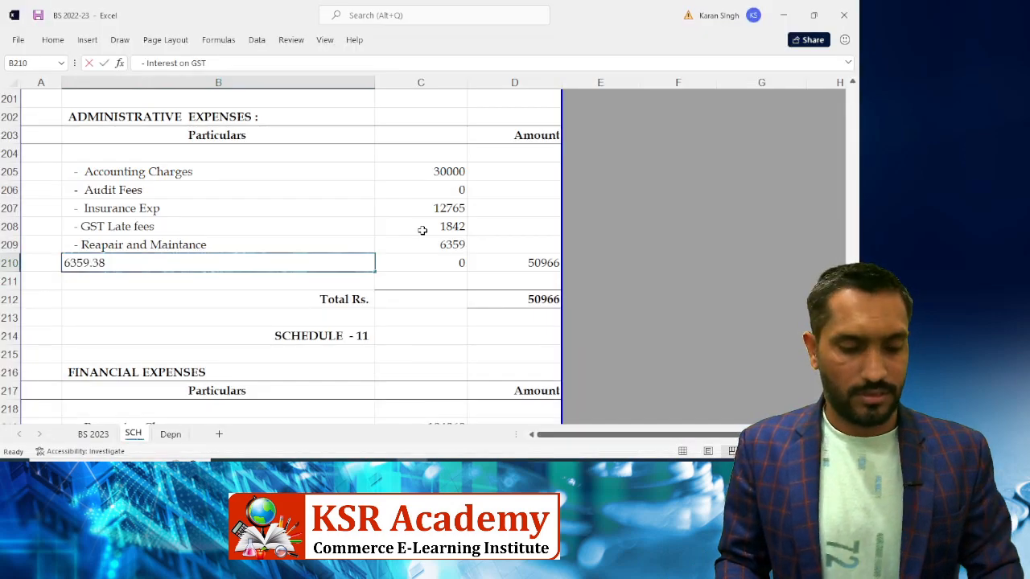
{"action": "key", "text": "BackSpace"}
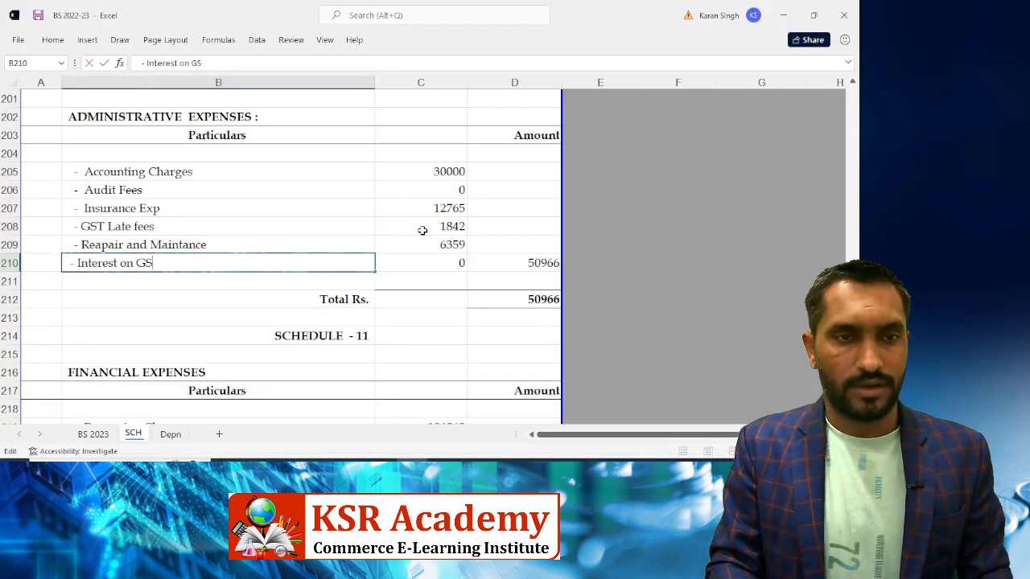
{"action": "key", "text": "BackSpace"}
{"action": "key", "text": "BackSpace"}
{"action": "key", "text": "BackSpace"}
{"action": "key", "text": "BackSpace"}
{"action": "key", "text": "BackSpace"}
{"action": "key", "text": "BackSpace"}
{"action": "key", "text": "BackSpace"}
{"action": "key", "text": "BackSpace"}
{"action": "key", "text": "BackSpace"}
{"action": "key", "text": "BackSpace"}
{"action": "key", "text": "BackSpace"}
{"action": "key", "text": "BackSpace"}
{"action": "key", "text": "BackSpace"}
{"action": "key", "text": "BackSpace"}
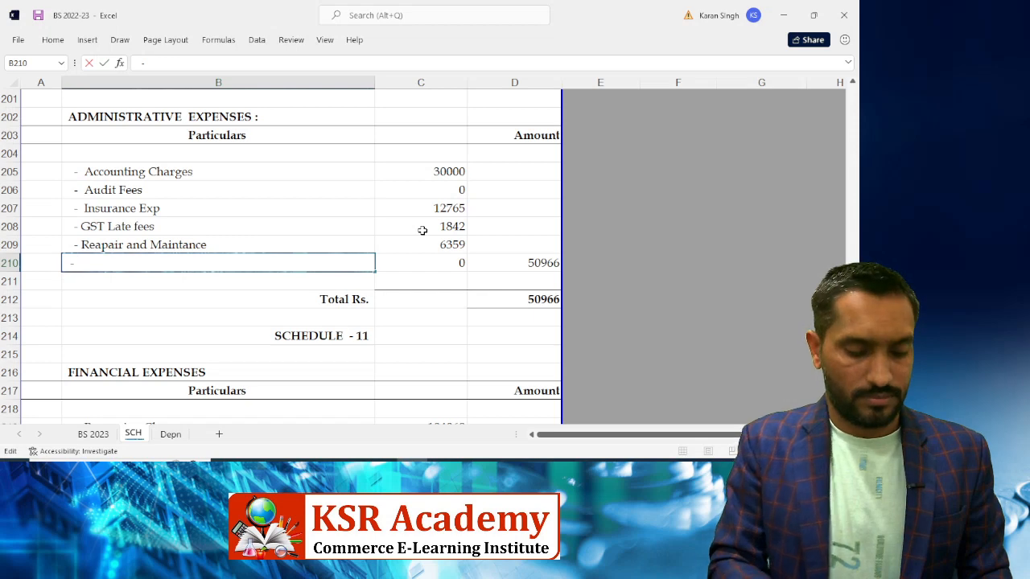
{"action": "type", "text": "Factory "}
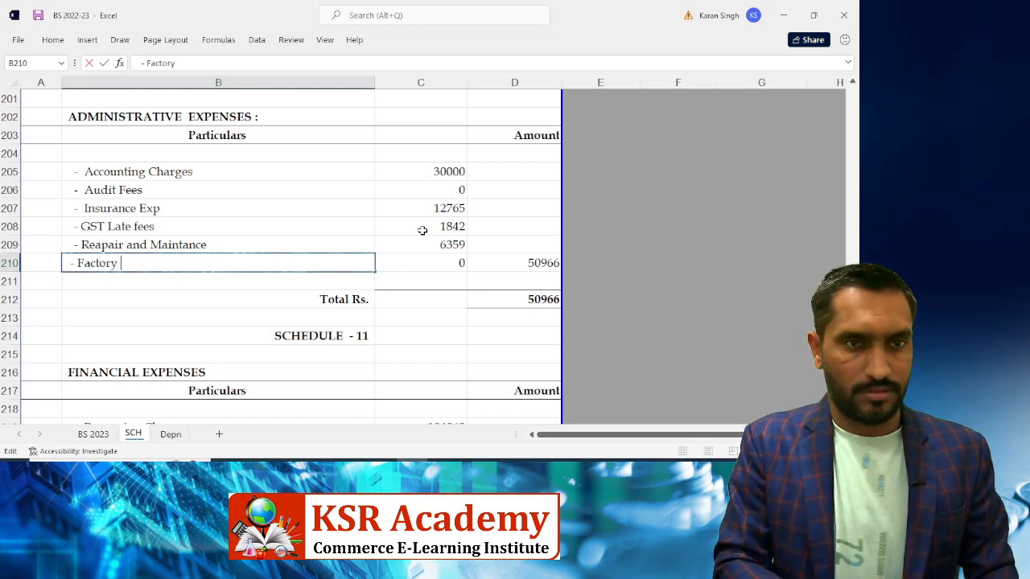
{"action": "type", "text": "Proprty"}
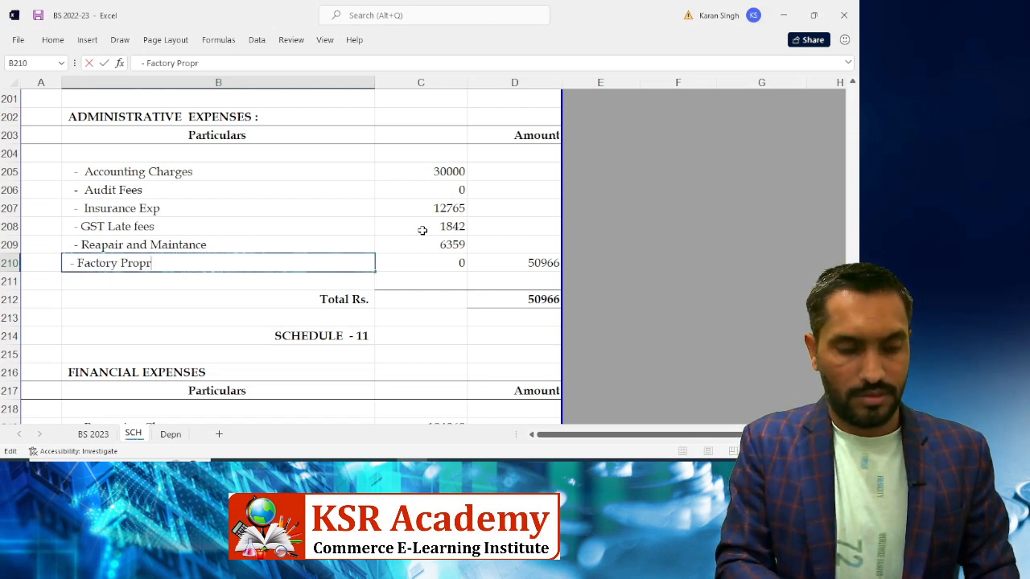
{"action": "key", "text": "BackSpace"}
{"action": "key", "text": "BackSpace"}
{"action": "key", "text": "BackSpace"}
{"action": "type", "text": "e"}
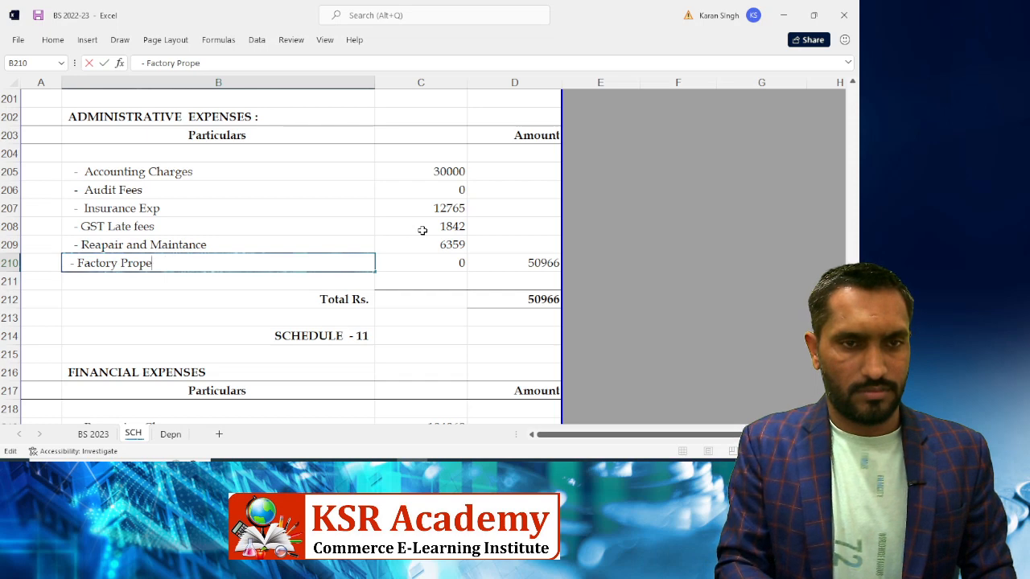
{"action": "type", "text": "rty"}
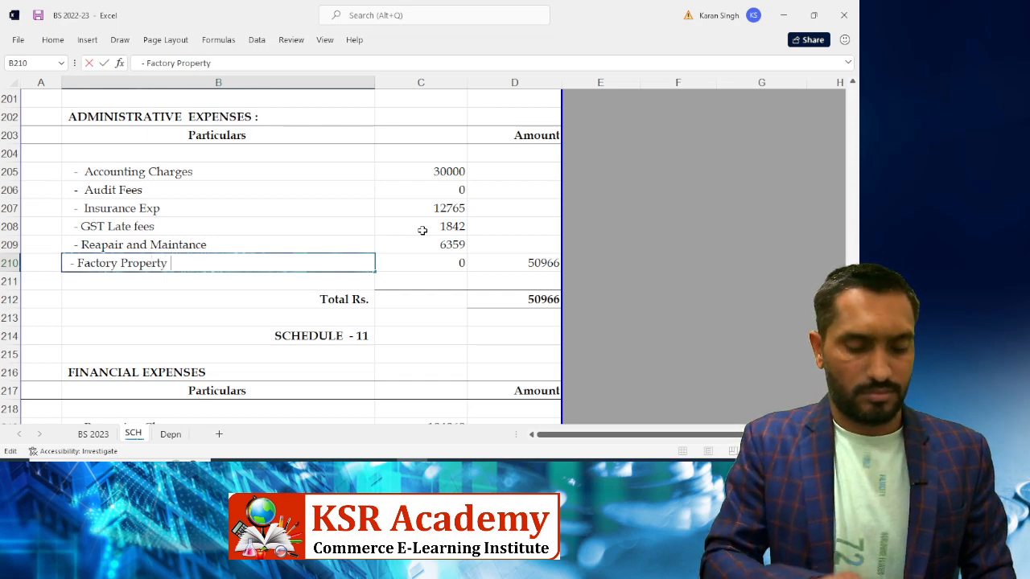
{"action": "type", "text": " Tax"}
{"action": "key", "text": "Tab"}
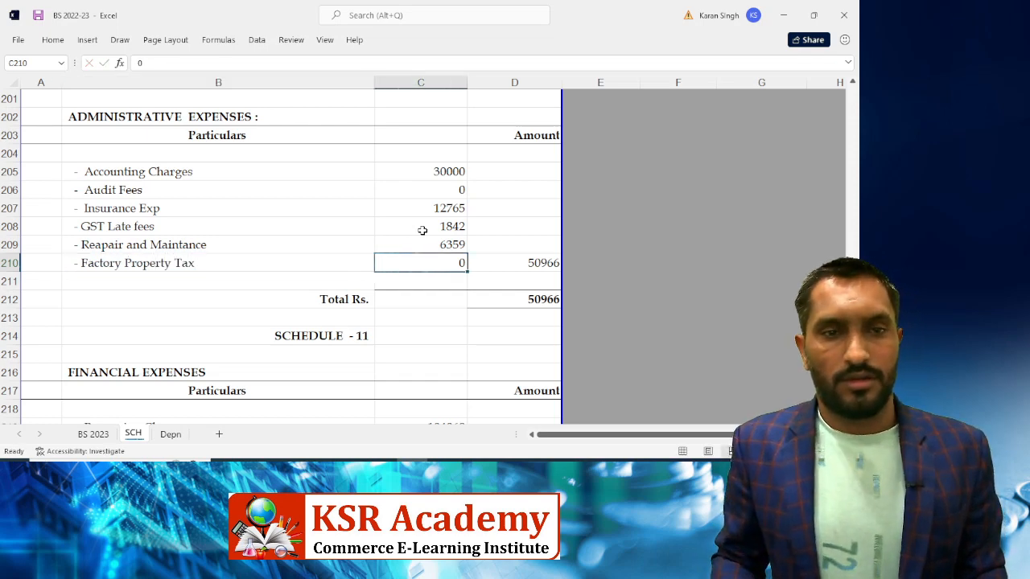
Enter 17572 for Factory Property Tax, bringing Administrative Expenses to 68538
{"action": "key", "text": "alt+Tab"}
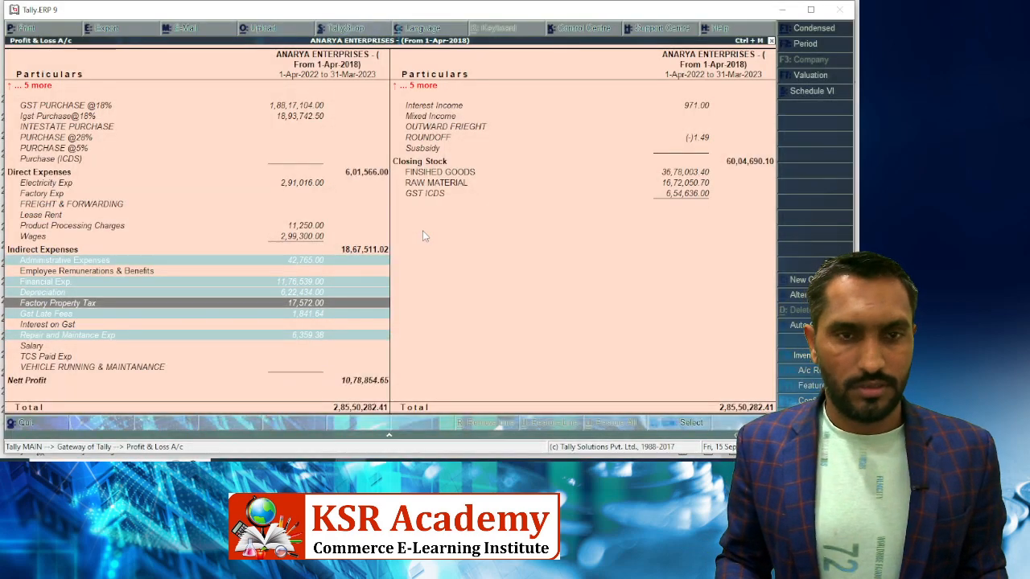
{"action": "key", "text": "alt+Tab"}
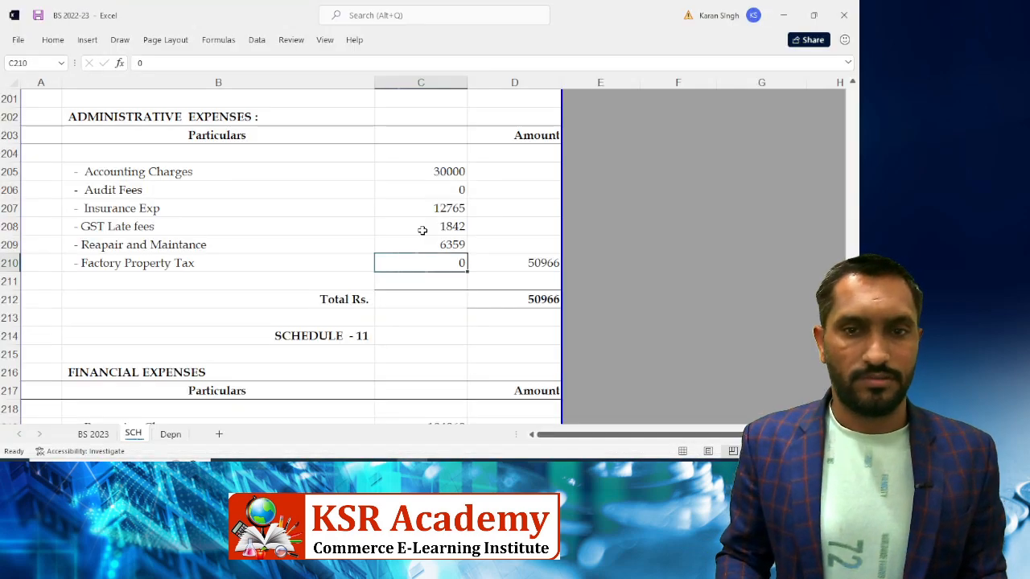
{"action": "type", "text": "17572"}
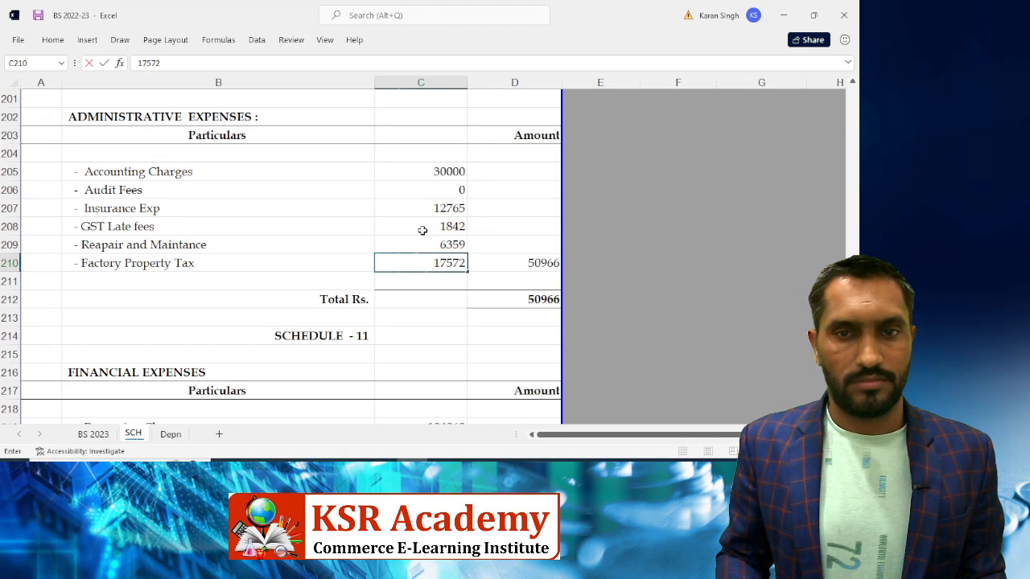
{"action": "key", "text": "Return"}
{"action": "key", "text": "Right"}
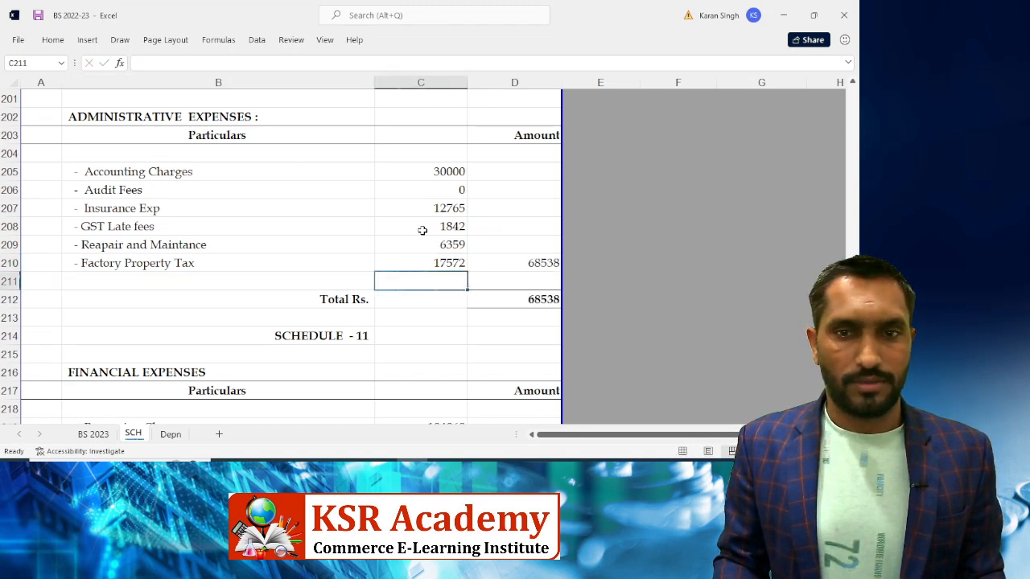
{"action": "key", "text": "Right"}
{"action": "key", "text": "Up"}
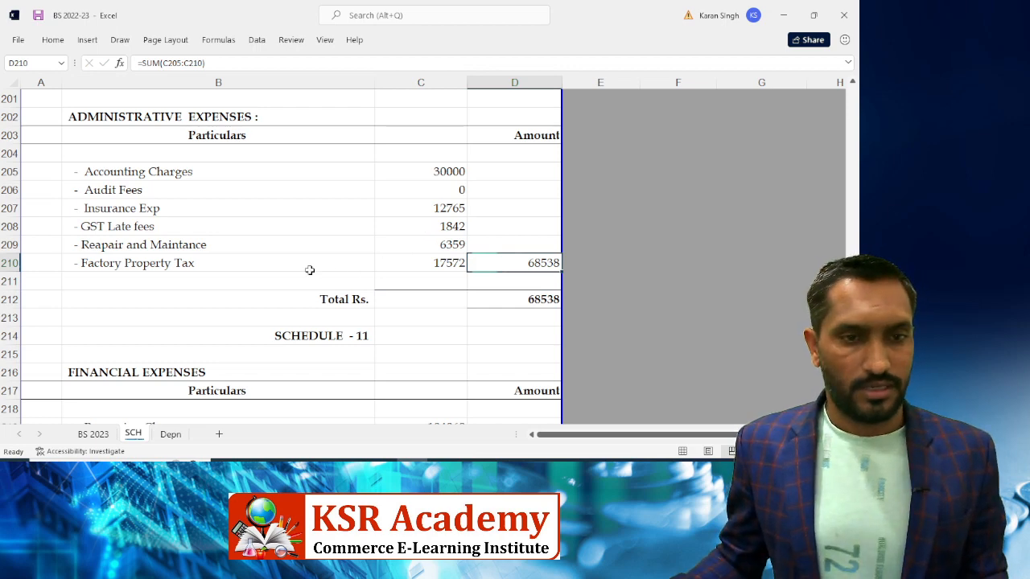
{"action": "left_click", "coordinate": [98, 435]}
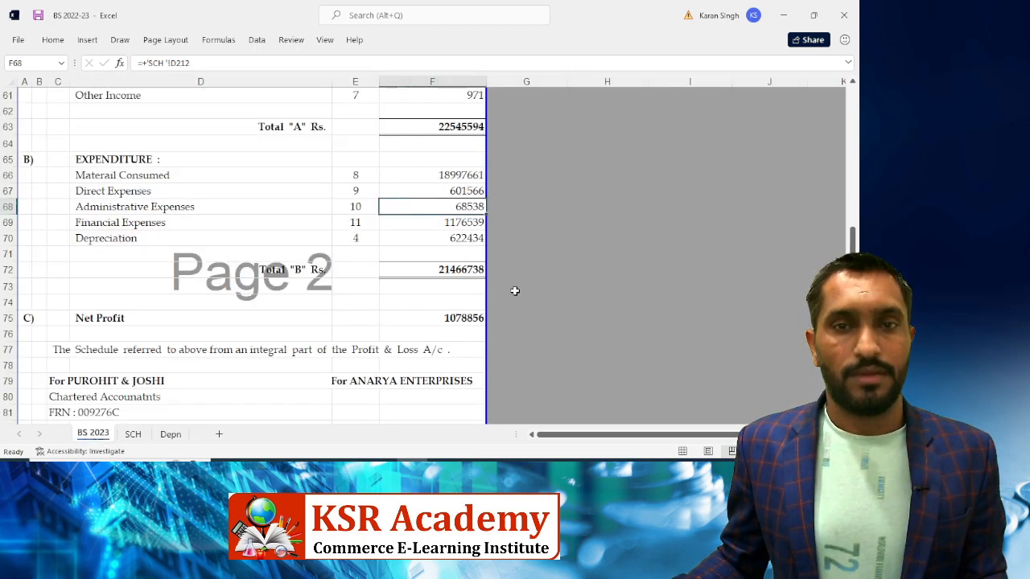
Mark Factory Property Tax as reconciled in Tally's Profit & Loss account
{"action": "key", "text": "alt+Tab"}
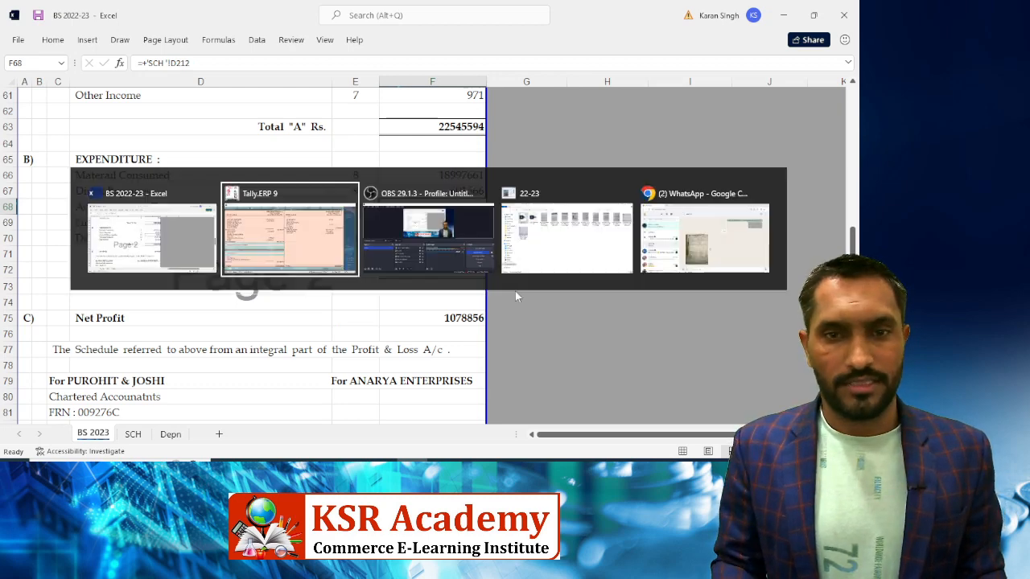
{"action": "key", "text": "Down"}
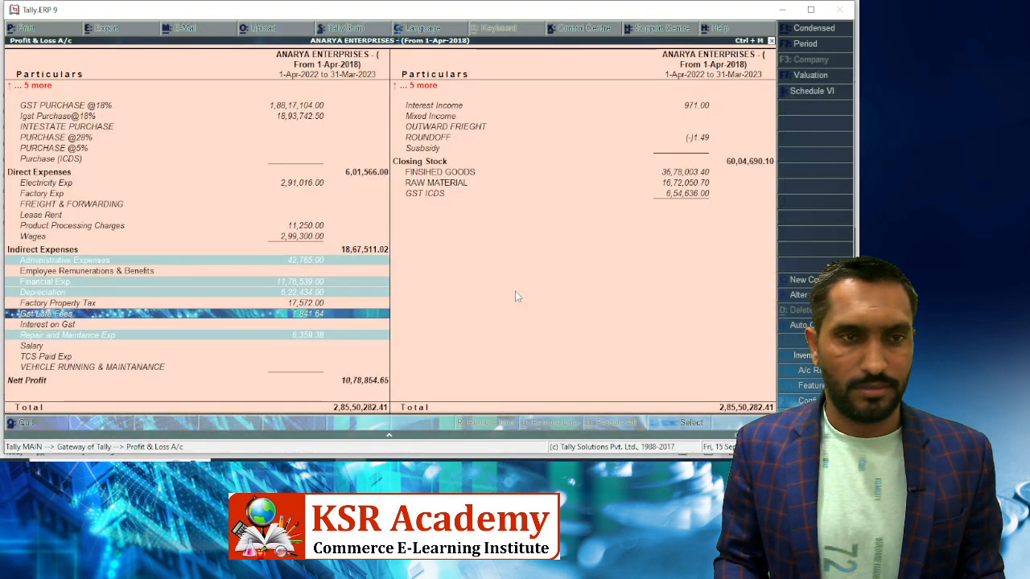
{"action": "key", "text": "Up"}
{"action": "key", "text": "Up"}
{"action": "key", "text": "Down"}
{"action": "key", "text": "Down"}
{"action": "key", "text": "Down"}
{"action": "key", "text": "Down"}
{"action": "key", "text": "Down"}
{"action": "key", "text": "Down"}
{"action": "key", "text": "Down"}
{"action": "key", "text": "Down"}
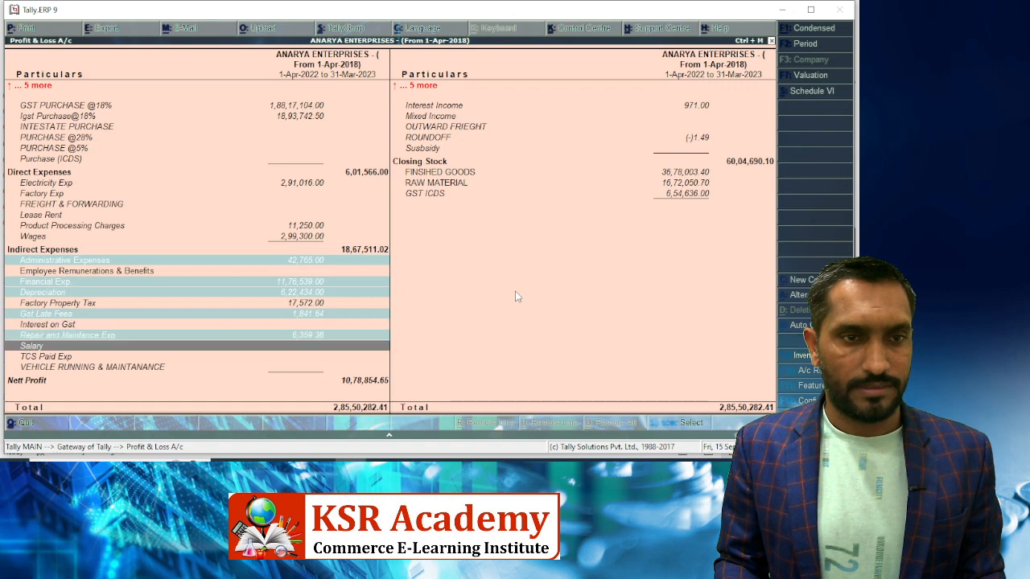
{"action": "key", "text": "Up"}
{"action": "key", "text": "Up"}
{"action": "key", "text": "Up"}
{"action": "key", "text": "Up"}
{"action": "key", "text": "Up"}
{"action": "key", "text": "Up"}
{"action": "key", "text": "Up"}
{"action": "key", "text": "Up"}
{"action": "key", "text": "Up"}
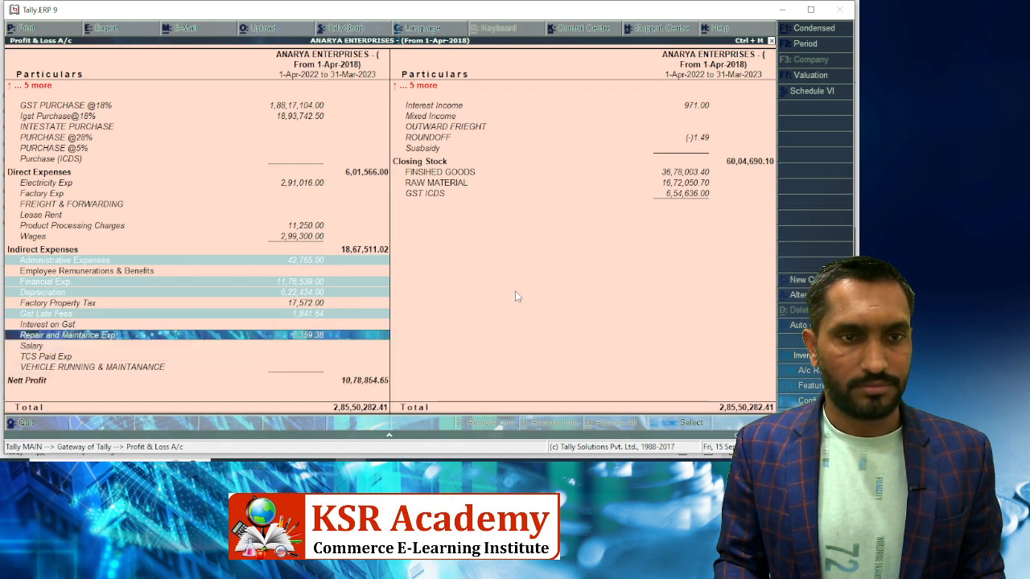
{"action": "key", "text": "Down"}
{"action": "key", "text": "Down"}
{"action": "key", "text": "space"}
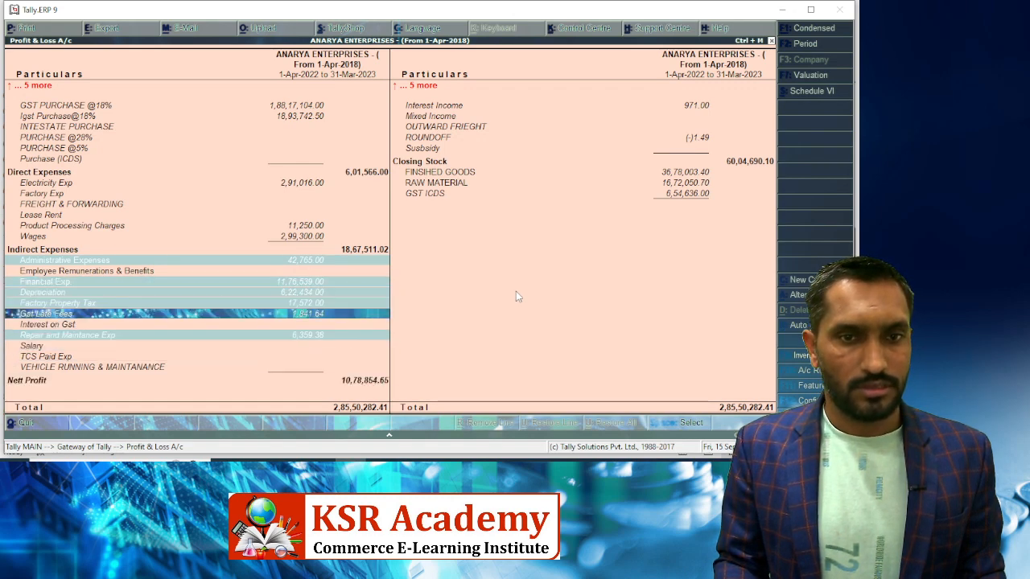
{"action": "key", "text": "Down"}
{"action": "key", "text": "Down"}
{"action": "key", "text": "Down"}
{"action": "key", "text": "Down"}
{"action": "key", "text": "Down"}
{"action": "key", "text": "Down"}
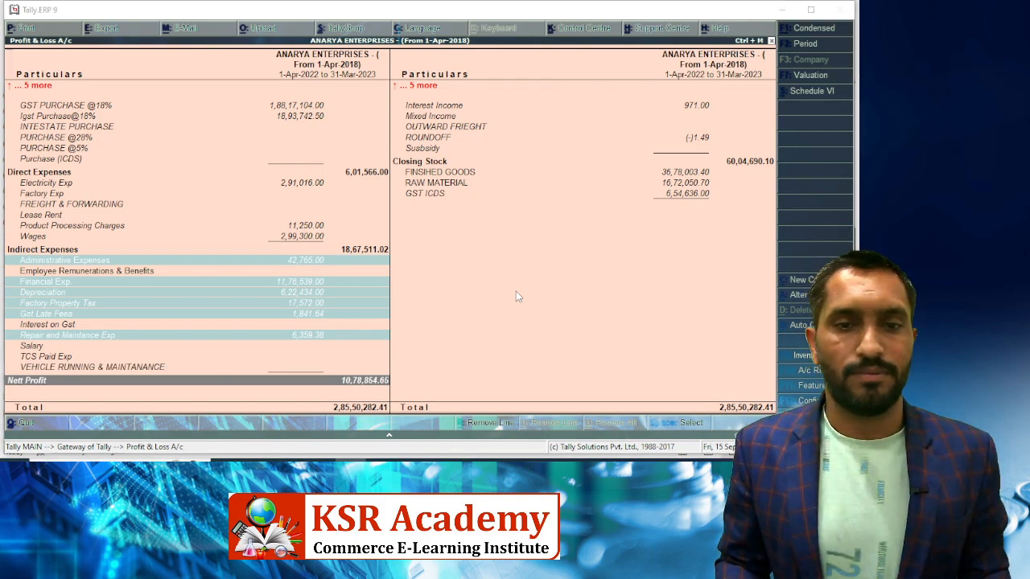
Compare Excel's Net Profit 1078856 with Tally and check F68's Administrative Expenses source
{"action": "key", "text": "alt+Tab"}
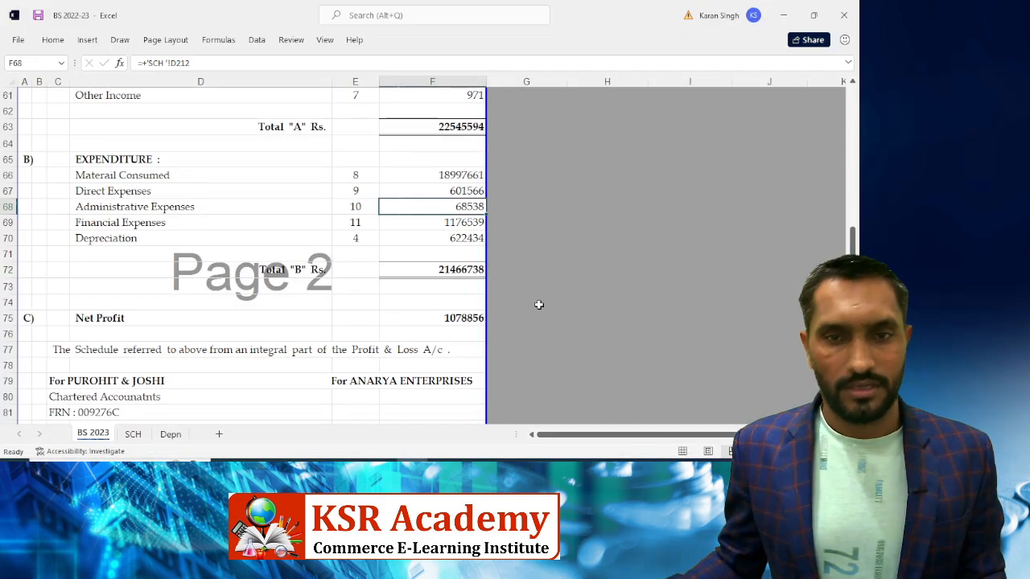
{"action": "left_click", "coordinate": [443, 319]}
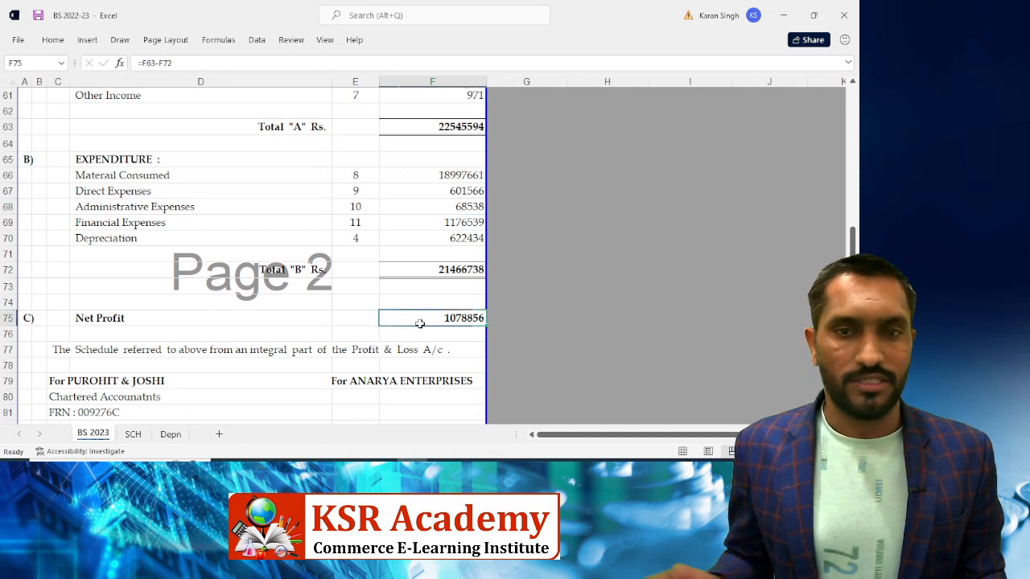
{"action": "key", "text": "alt+Tab"}
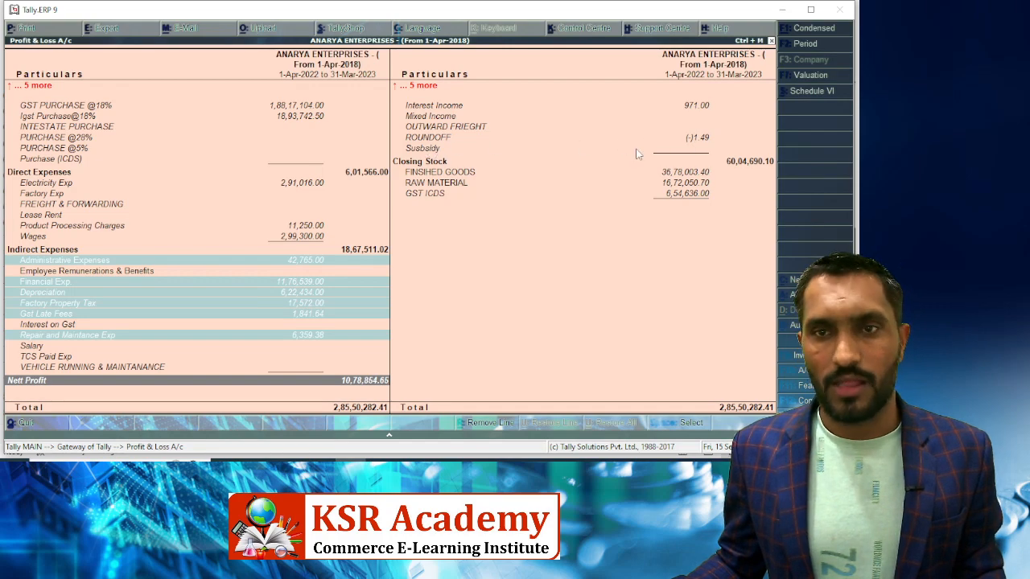
{"action": "key", "text": "alt+Tab"}
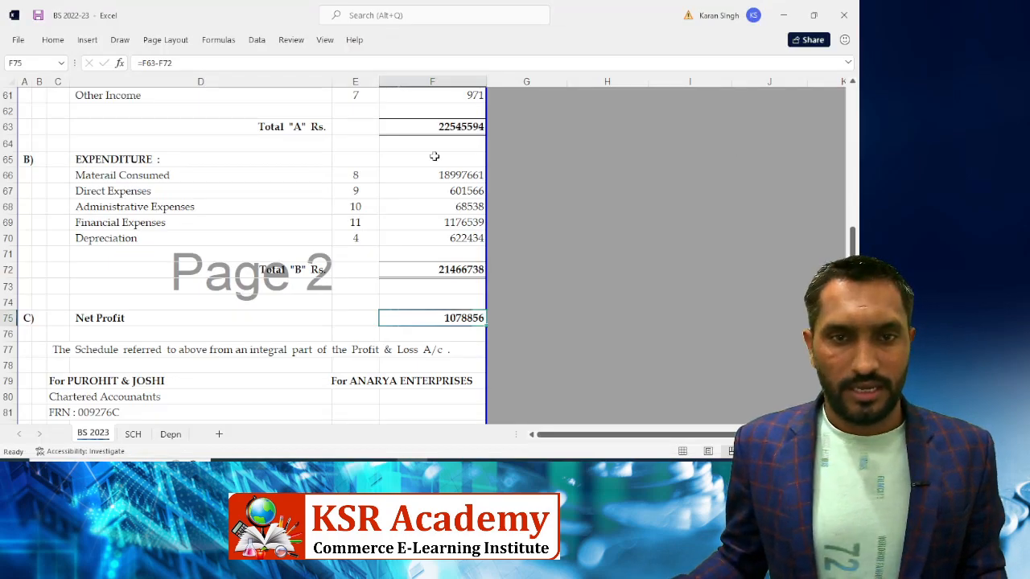
{"action": "left_click", "coordinate": [116, 205]}
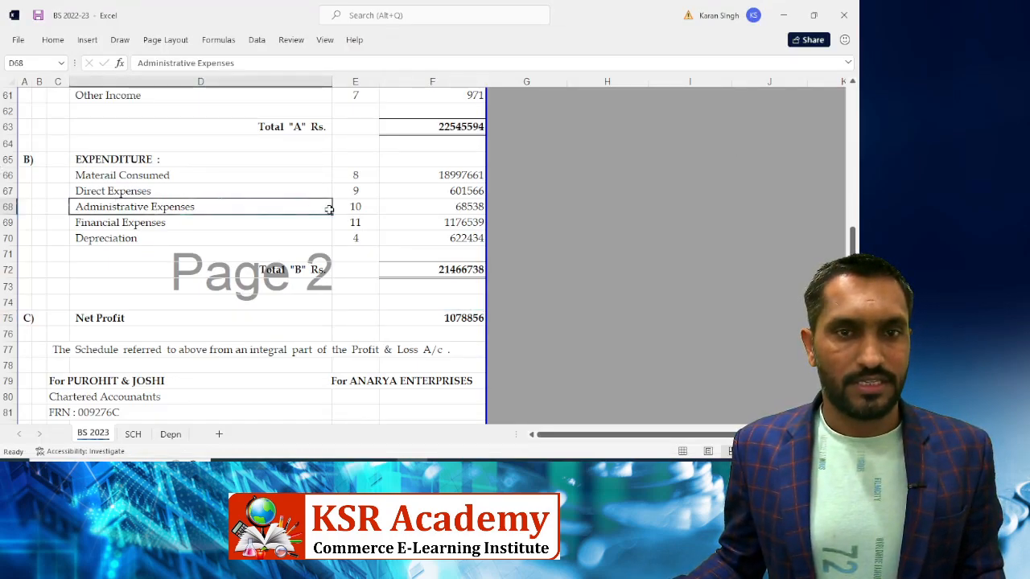
{"action": "left_click", "coordinate": [421, 209]}
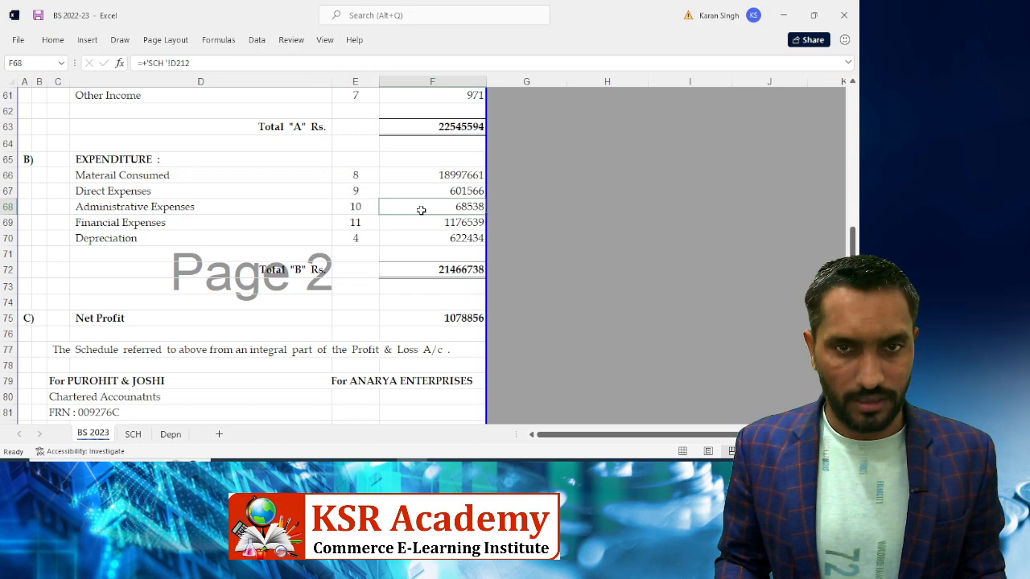
Insert a new row above Factory Property Tax in the Administrative Expenses schedule
{"action": "key", "text": "ctrl+bracketleft"}
{"action": "key", "text": "Up"}
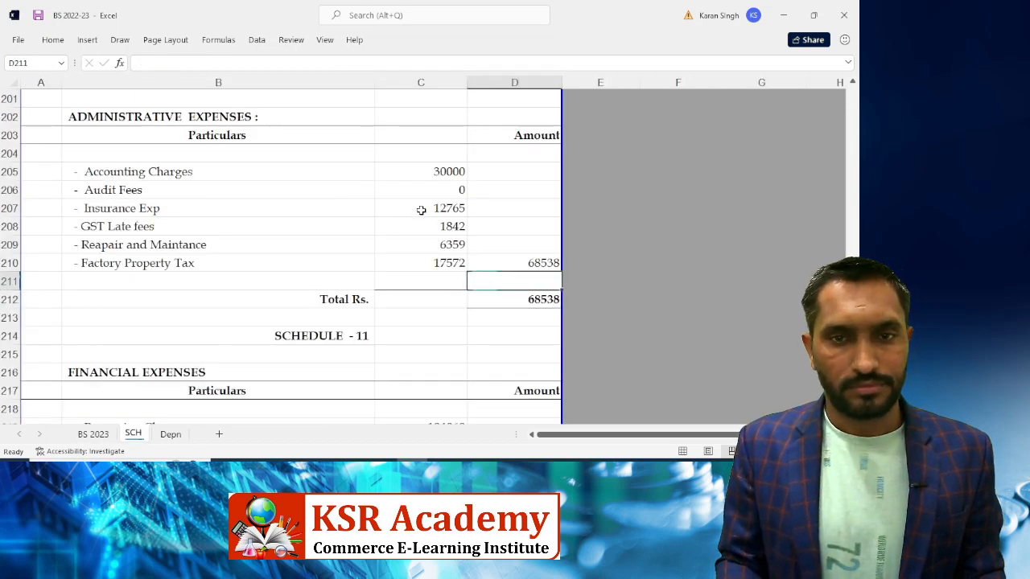
{"action": "key", "text": "Left"}
{"action": "key", "text": "Up"}
{"action": "key", "text": "Up"}
{"action": "key", "text": "Up"}
{"action": "key", "text": "Up"}
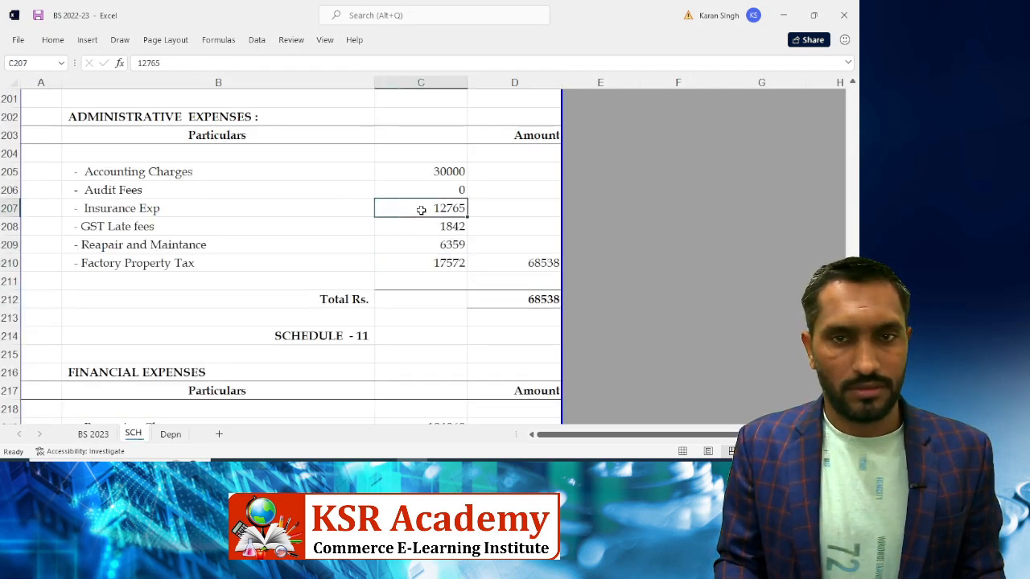
{"action": "key", "text": "Down"}
{"action": "key", "text": "Down"}
{"action": "key", "text": "Down"}
{"action": "key", "text": "shift+space"}
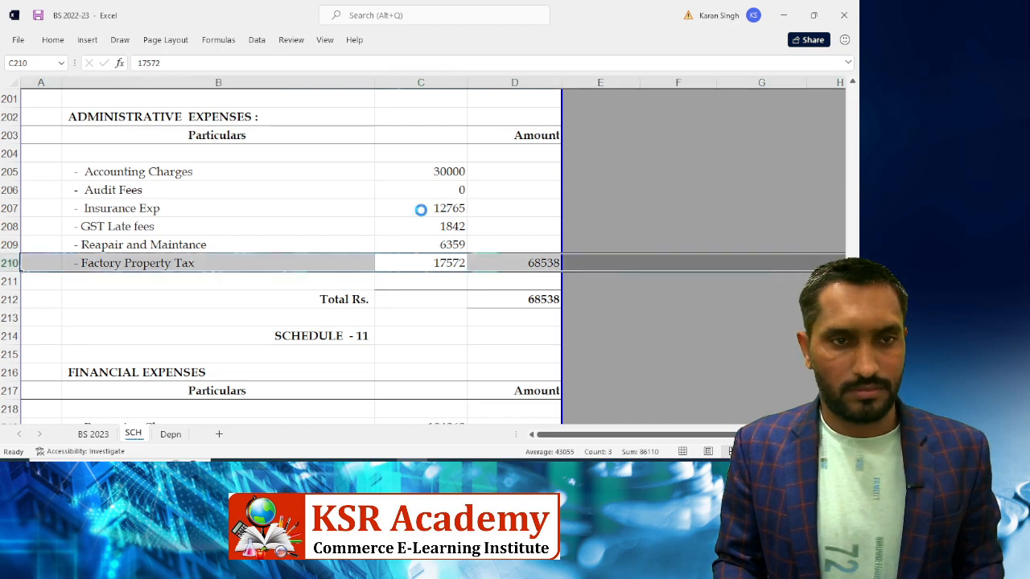
{"action": "key", "text": "ctrl+plus"}
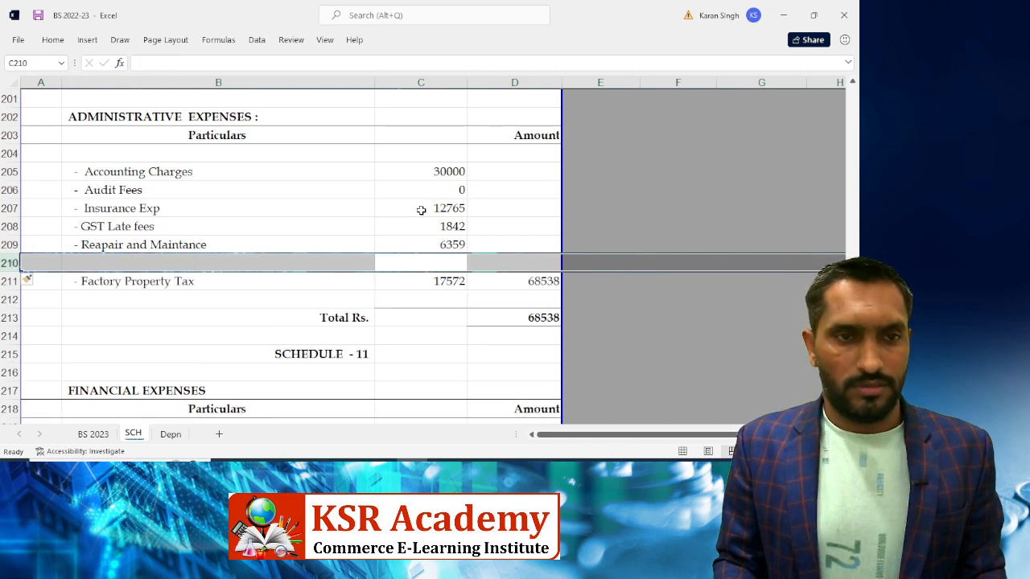
{"action": "key", "text": "Left"}
{"action": "key", "text": "Right"}
{"action": "key", "text": "Left"}
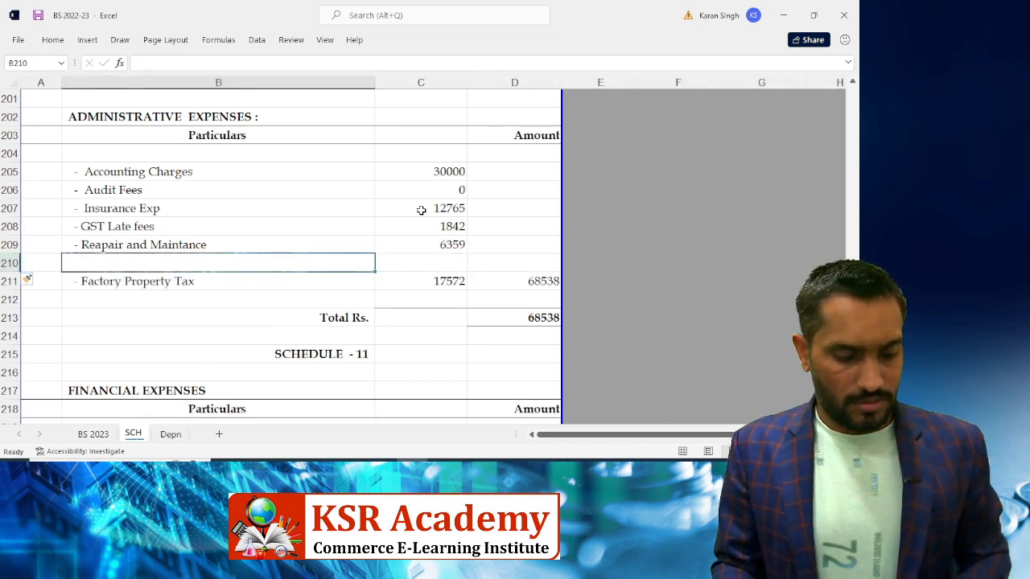
{"action": "key", "text": "ctrl+d"}
Label the new row '- Round Off' with 1.49, lifting the total to 68540
{"action": "key", "text": "F2"}
{"action": "key", "text": "BackSpace"}
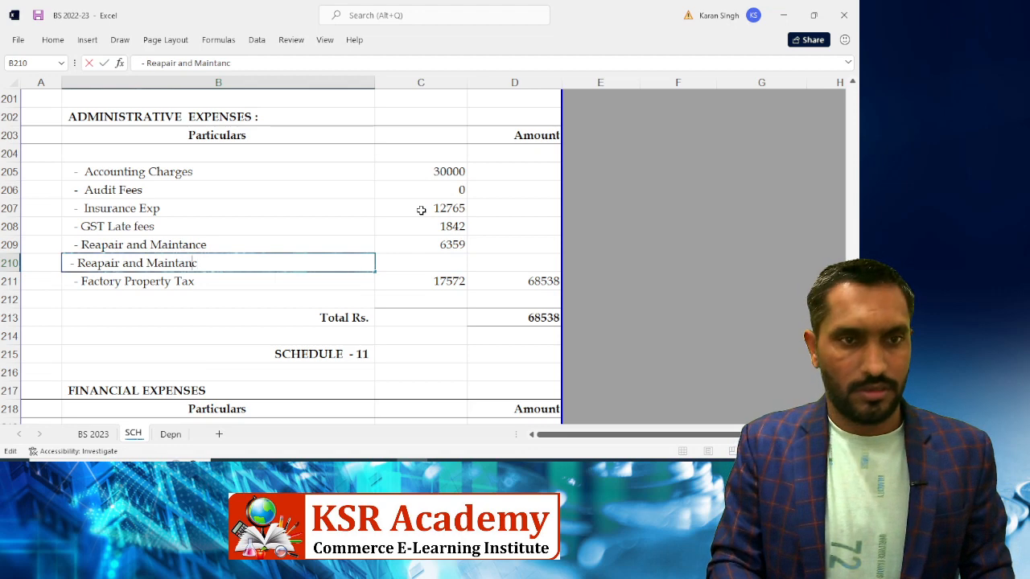
{"action": "key", "text": "BackSpace"}
{"action": "key", "text": "BackSpace"}
{"action": "key", "text": "BackSpace"}
{"action": "key", "text": "BackSpace"}
{"action": "key", "text": "BackSpace"}
{"action": "key", "text": "BackSpace"}
{"action": "key", "text": "BackSpace"}
{"action": "key", "text": "BackSpace"}
{"action": "key", "text": "BackSpace"}
{"action": "key", "text": "BackSpace"}
{"action": "key", "text": "BackSpace"}
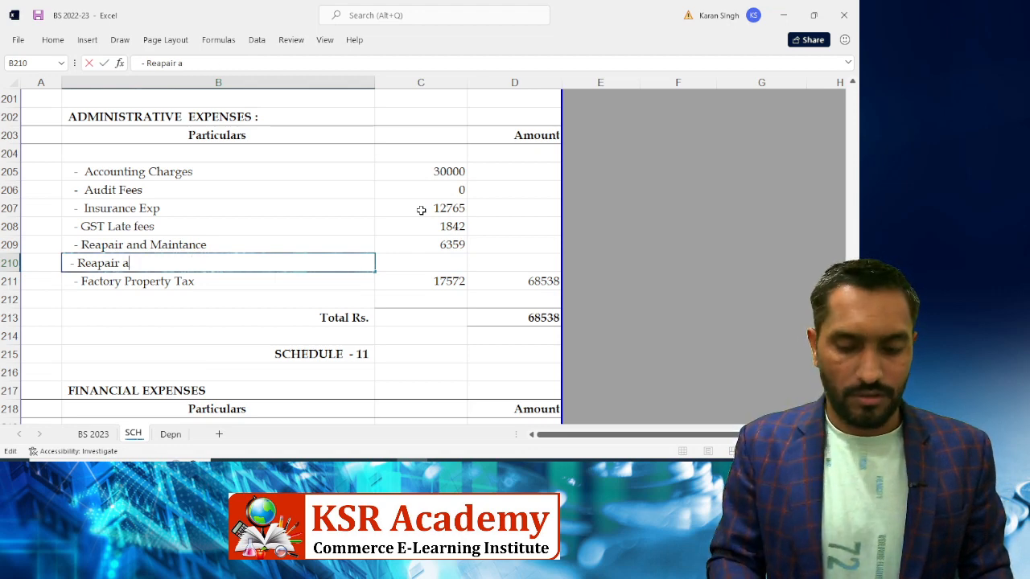
{"action": "key", "text": "BackSpace"}
{"action": "key", "text": "BackSpace"}
{"action": "key", "text": "BackSpace"}
{"action": "key", "text": "BackSpace"}
{"action": "key", "text": "BackSpace"}
{"action": "key", "text": "BackSpace"}
{"action": "key", "text": "BackSpace"}
{"action": "key", "text": "BackSpace"}
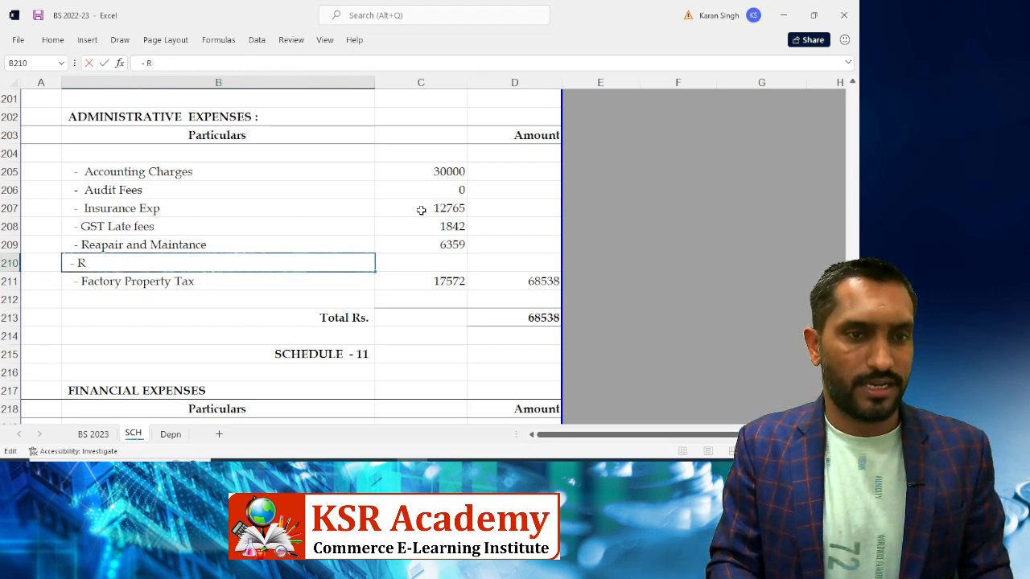
{"action": "key", "text": "BackSpace"}
{"action": "type", "text": "Rou"}
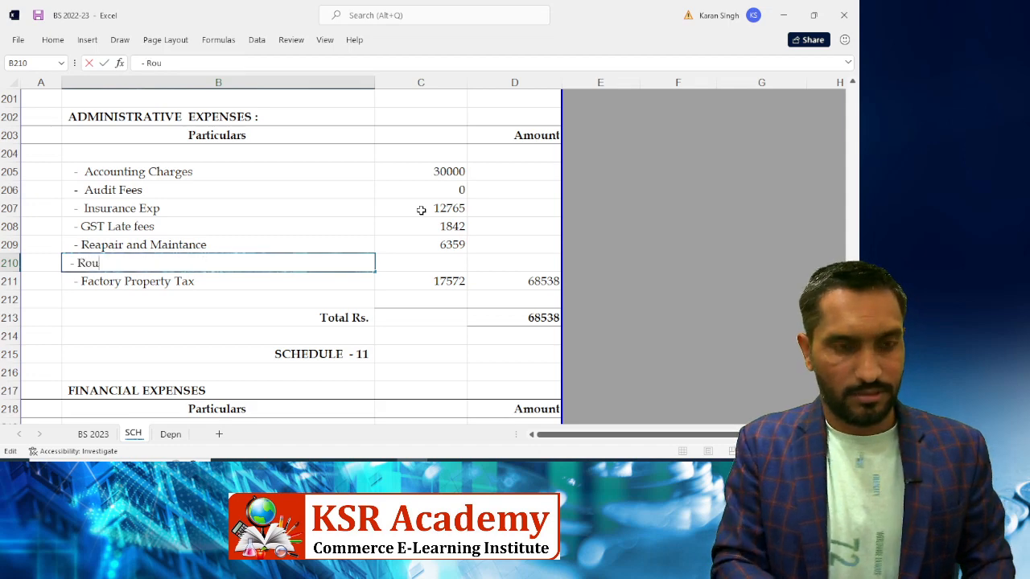
{"action": "type", "text": "nd Off"}
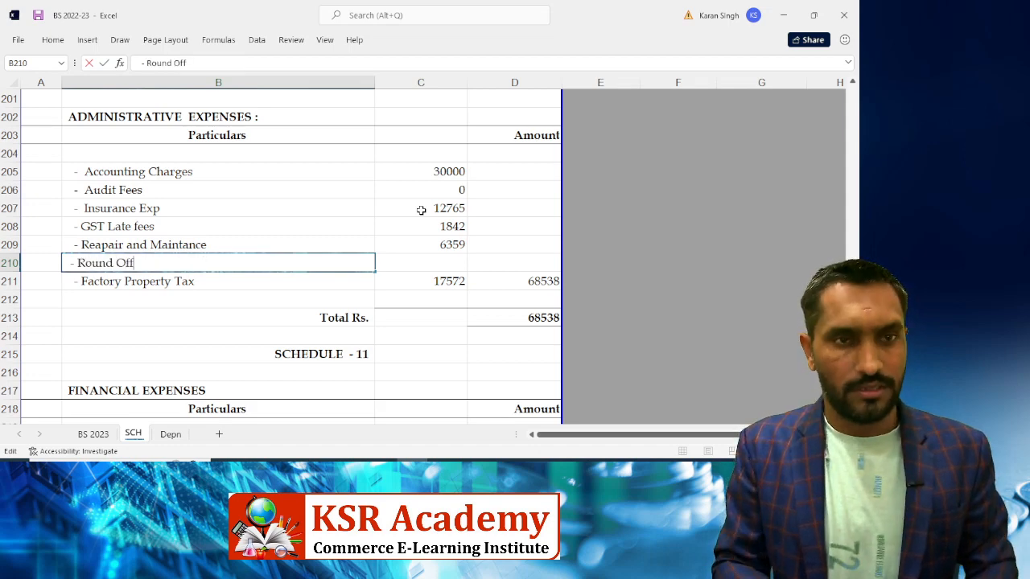
{"action": "key", "text": "Tab"}
{"action": "key", "text": "alt+Tab"}
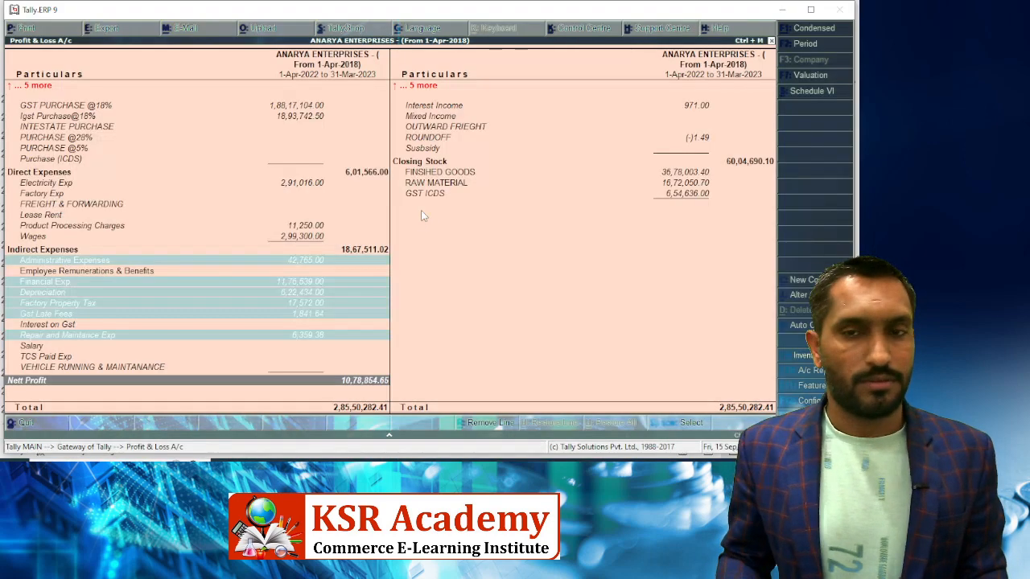
{"action": "key", "text": "alt+Tab"}
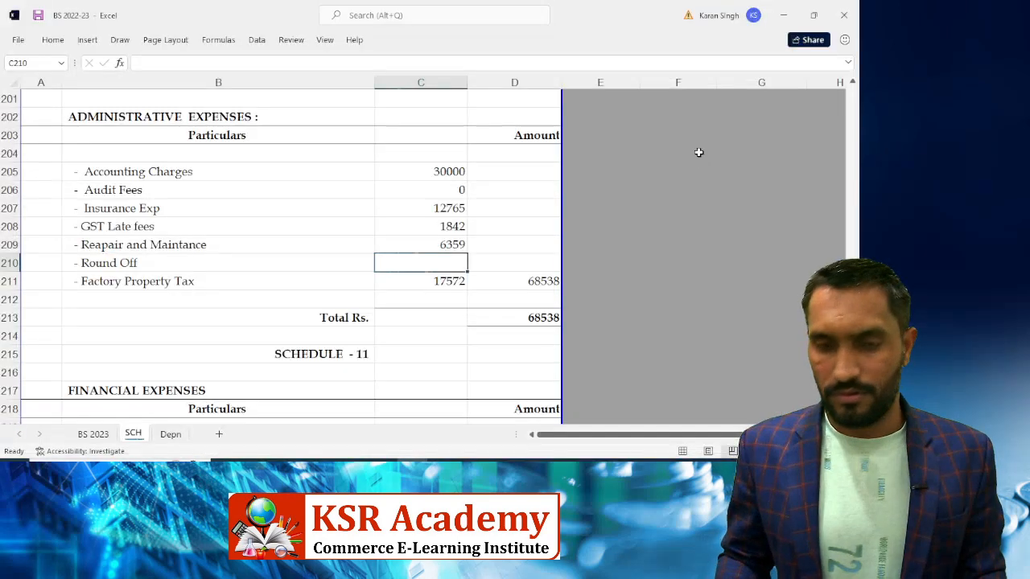
{"action": "type", "text": "1.49"}
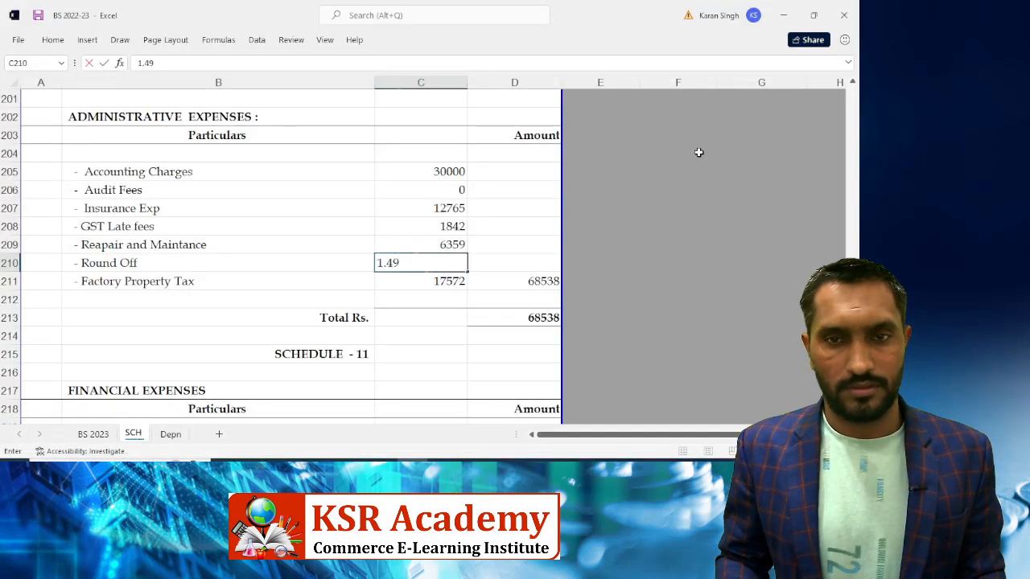
{"action": "key", "text": "Return"}
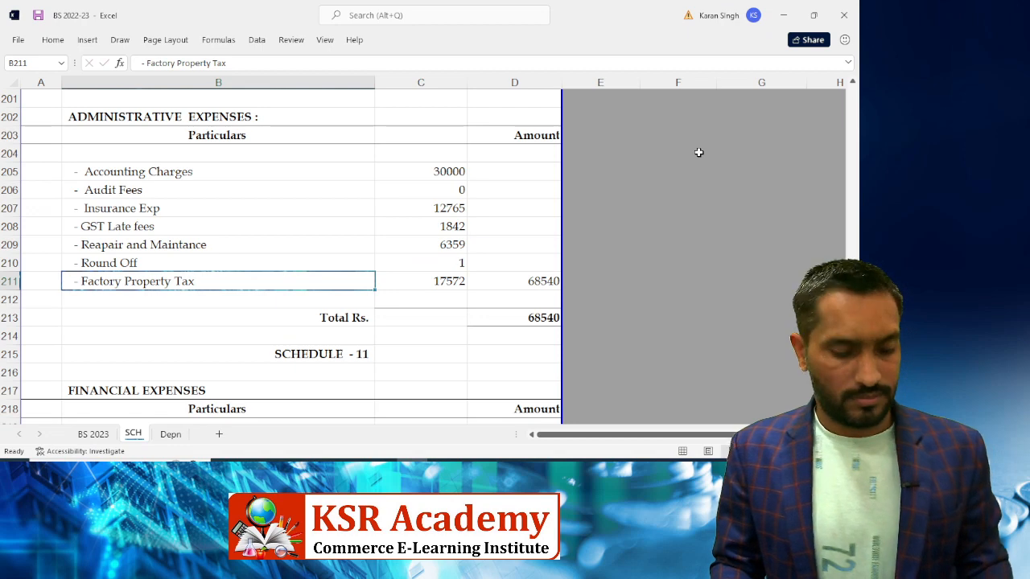
{"action": "left_click", "coordinate": [95, 441]}
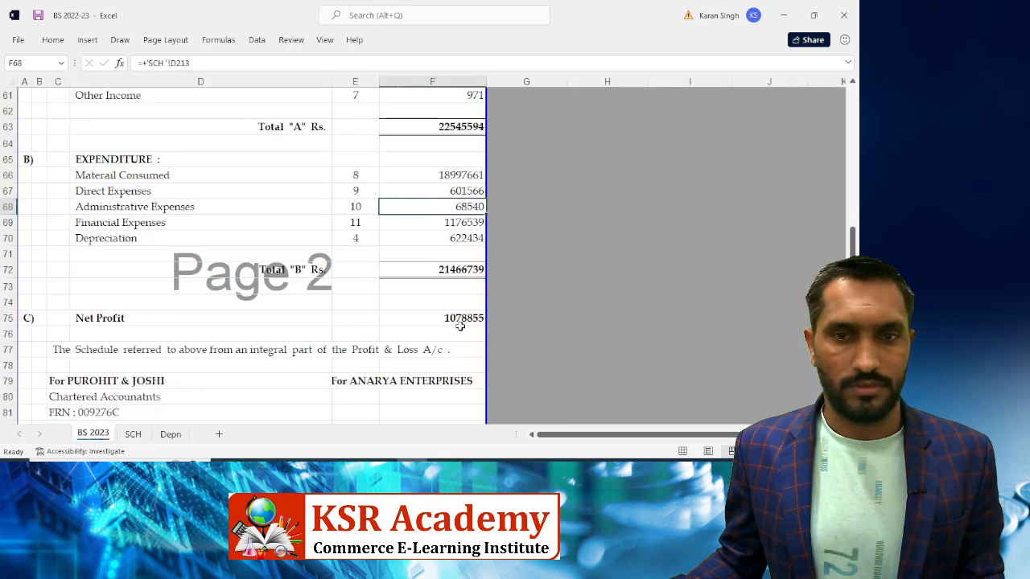
Trace the Capital Account amount on BS 2023 to its schedule cell SCH!D53
{"action": "left_click", "coordinate": [412, 323]}
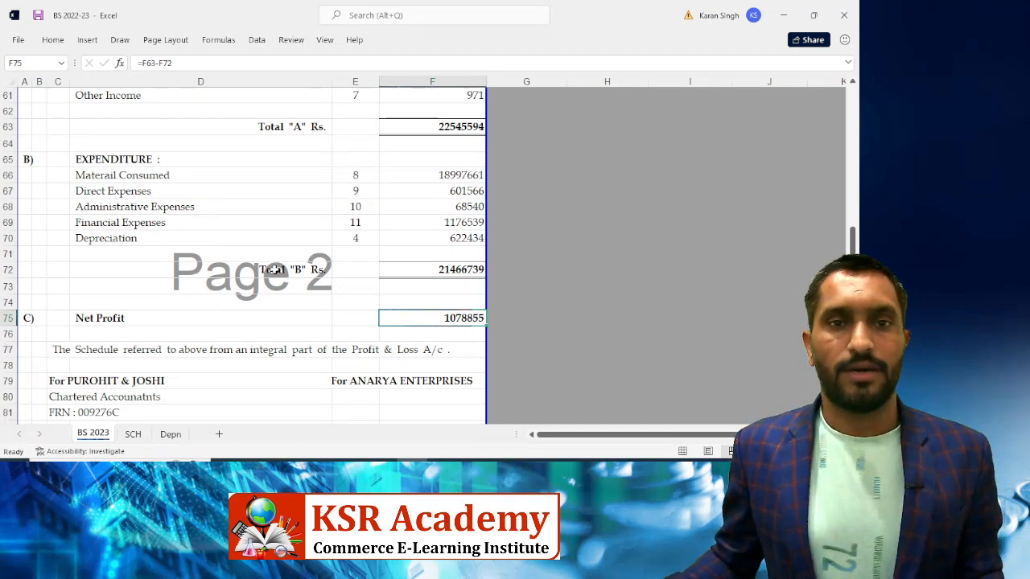
{"action": "scroll", "coordinate": [324, 260], "scroll_direction": "up", "scroll_amount": 2}
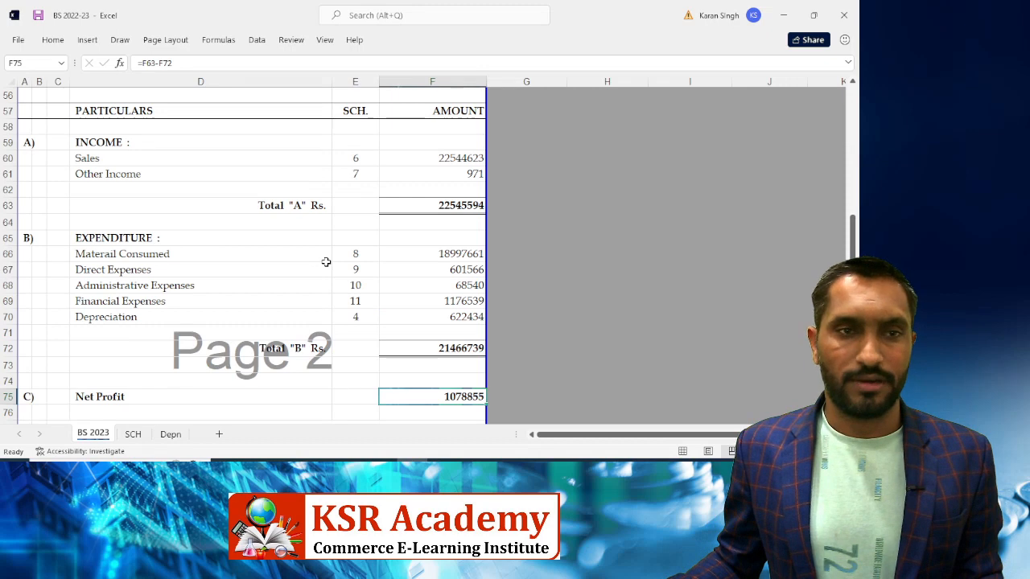
{"action": "scroll", "coordinate": [326, 261], "scroll_direction": "up", "scroll_amount": 3}
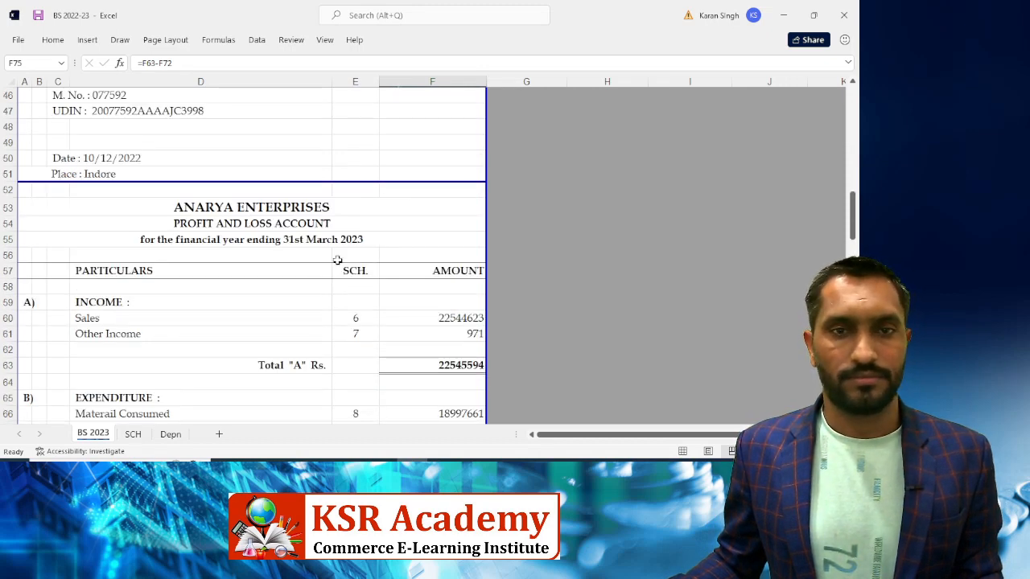
{"action": "scroll", "coordinate": [337, 260], "scroll_direction": "up", "scroll_amount": 15}
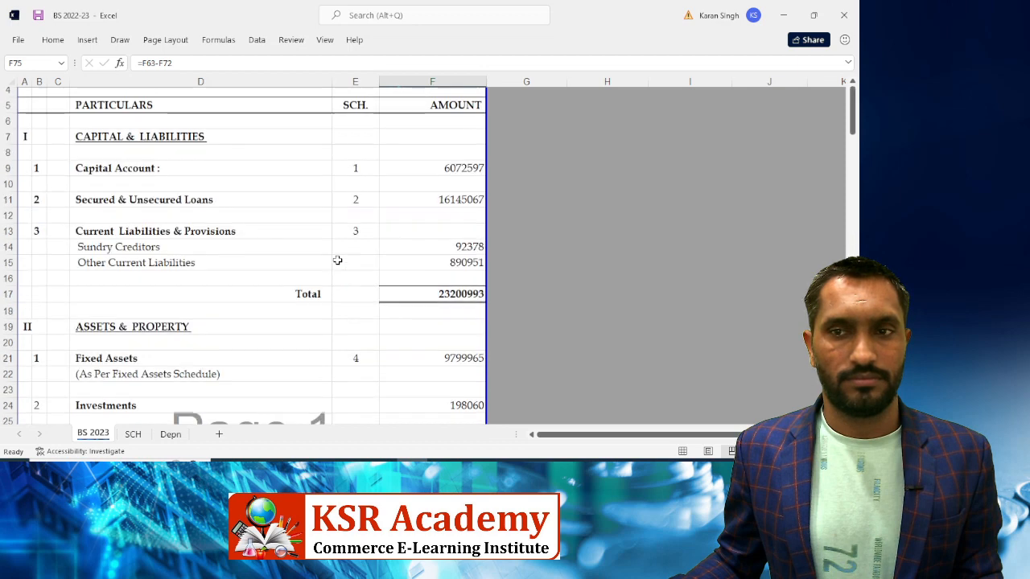
{"action": "scroll", "coordinate": [339, 251], "scroll_direction": "down", "scroll_amount": 2}
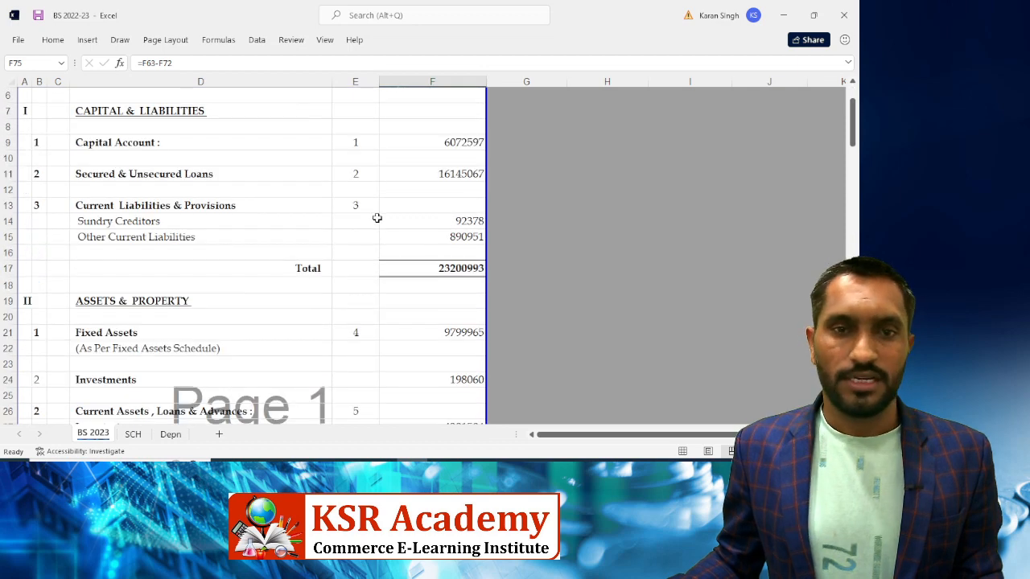
{"action": "left_click", "coordinate": [363, 154]}
{"action": "left_click", "coordinate": [365, 142]}
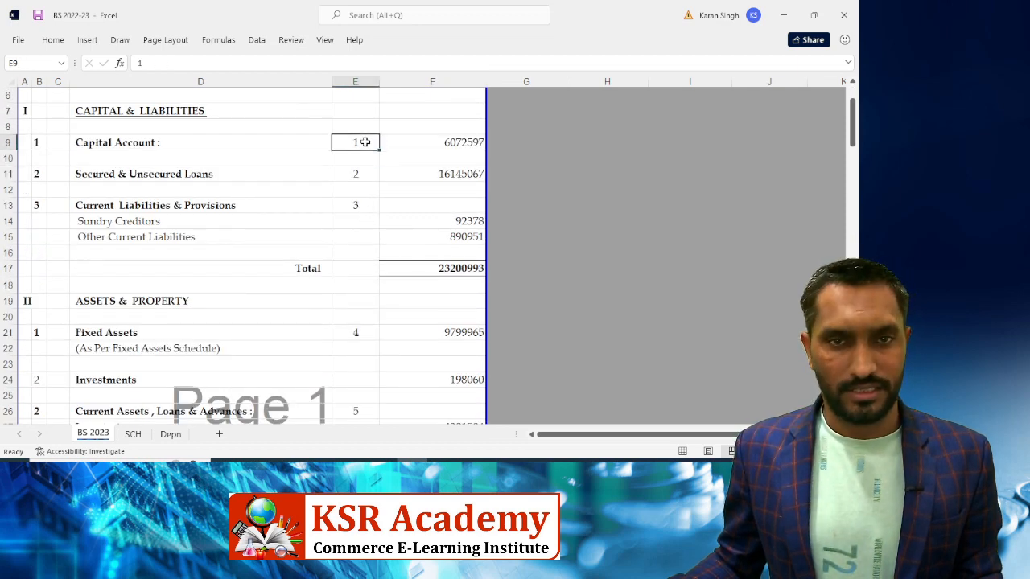
{"action": "left_click", "coordinate": [437, 142]}
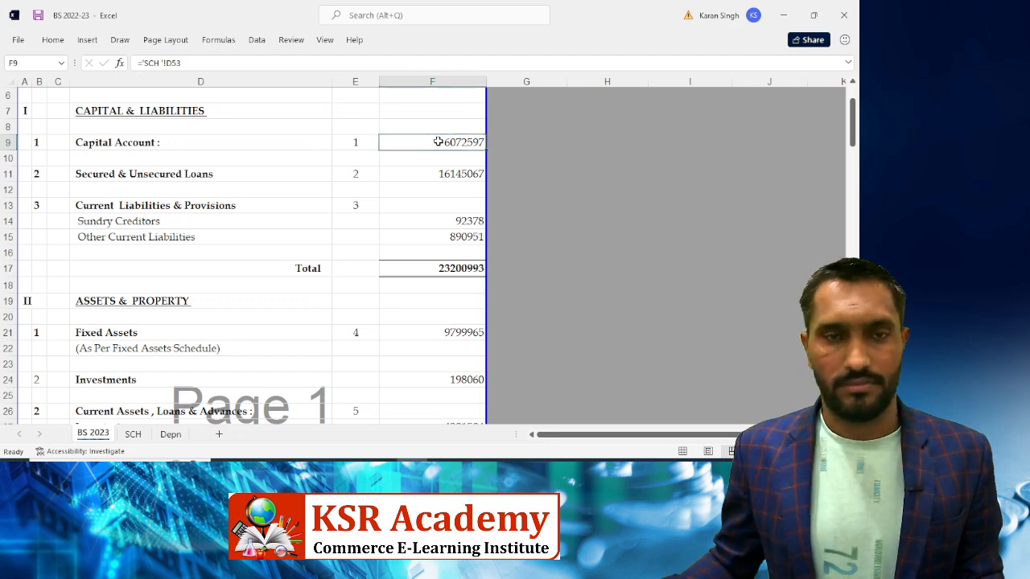
{"action": "key", "text": "ctrl+bracketleft"}
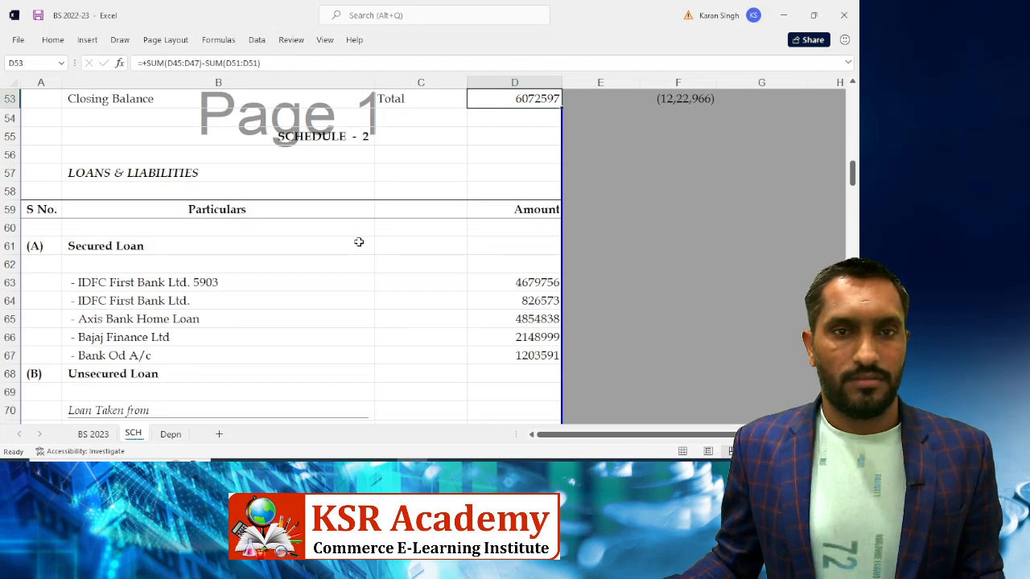
Check the capital schedule's opening balance in D45, then bring up Tally's Gateway of Tally
{"action": "scroll", "coordinate": [359, 242], "scroll_direction": "up", "scroll_amount": 3}
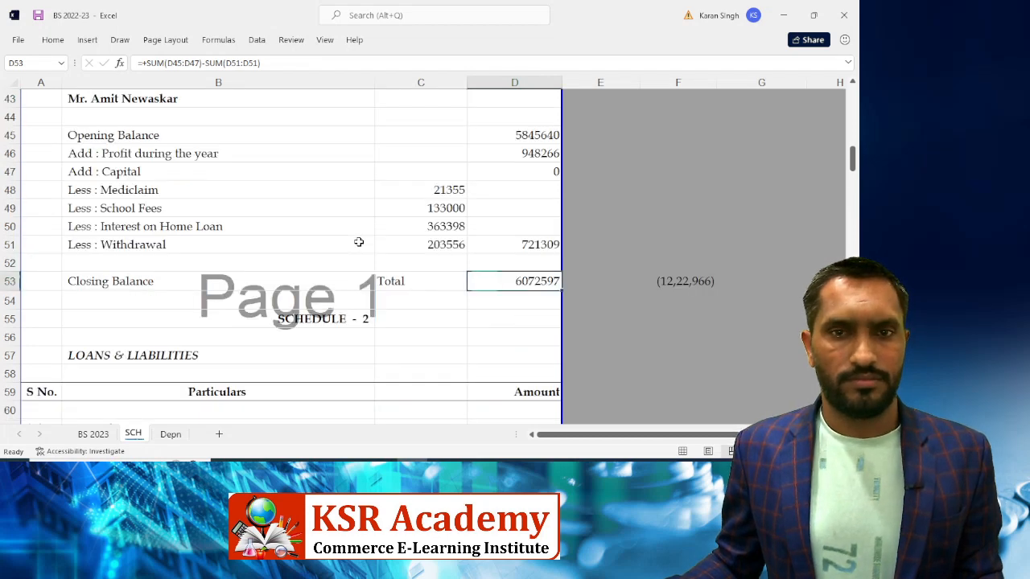
{"action": "left_click", "coordinate": [514, 131]}
{"action": "key", "text": "alt+Tab"}
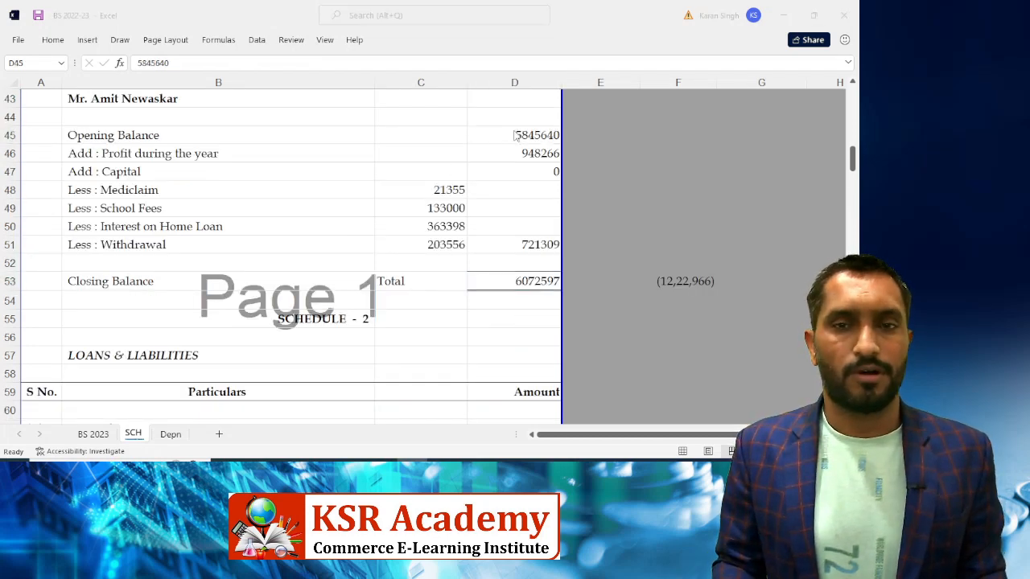
{"action": "key", "text": "Up"}
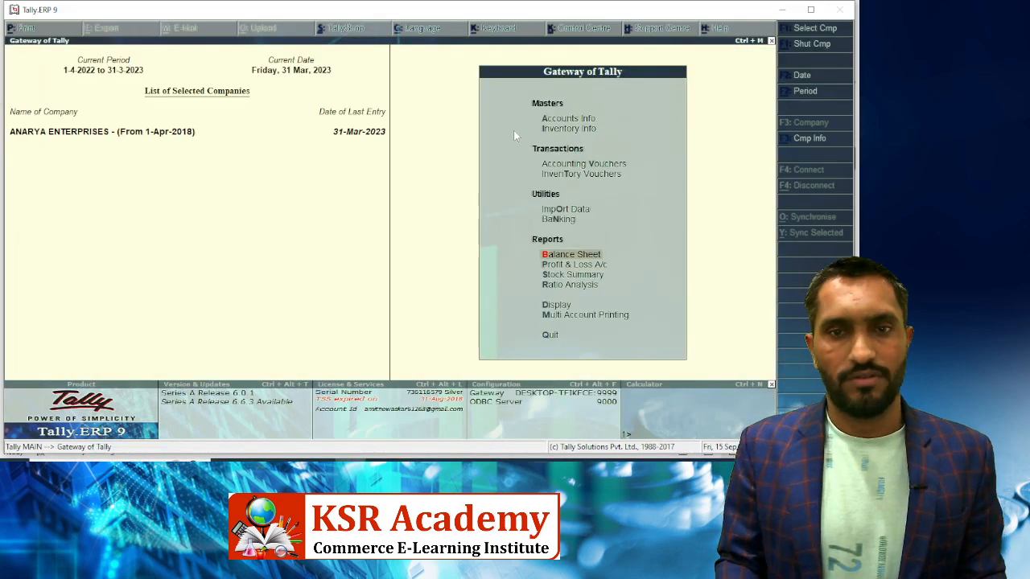
Open the Balance Sheet's Capital Account summary with opening balances and transactions set to Yes
{"action": "key", "text": "Return"}
{"action": "key", "text": "F2"}
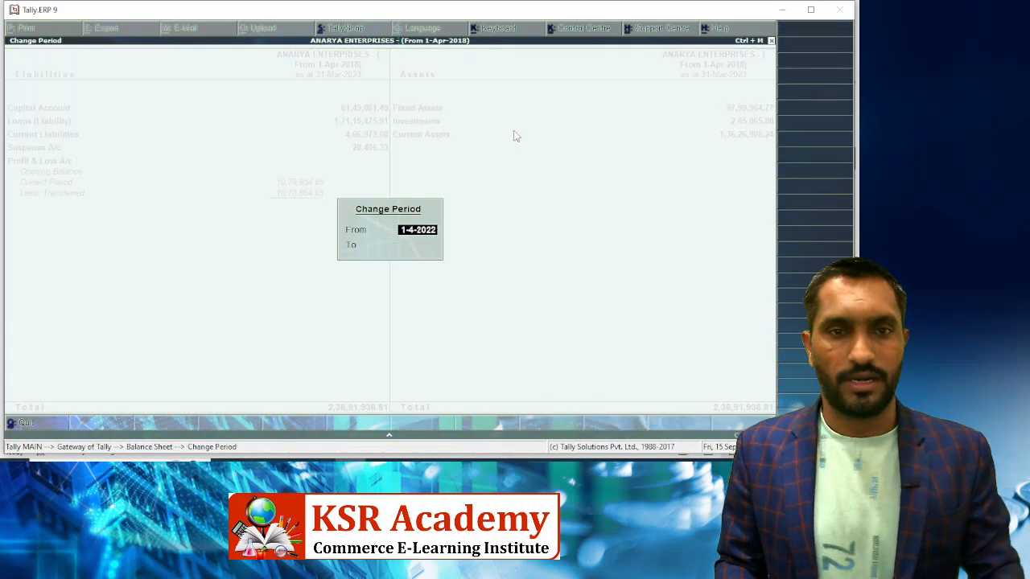
{"action": "key", "text": "Return"}
{"action": "key", "text": "Return"}
{"action": "key", "text": "Return"}
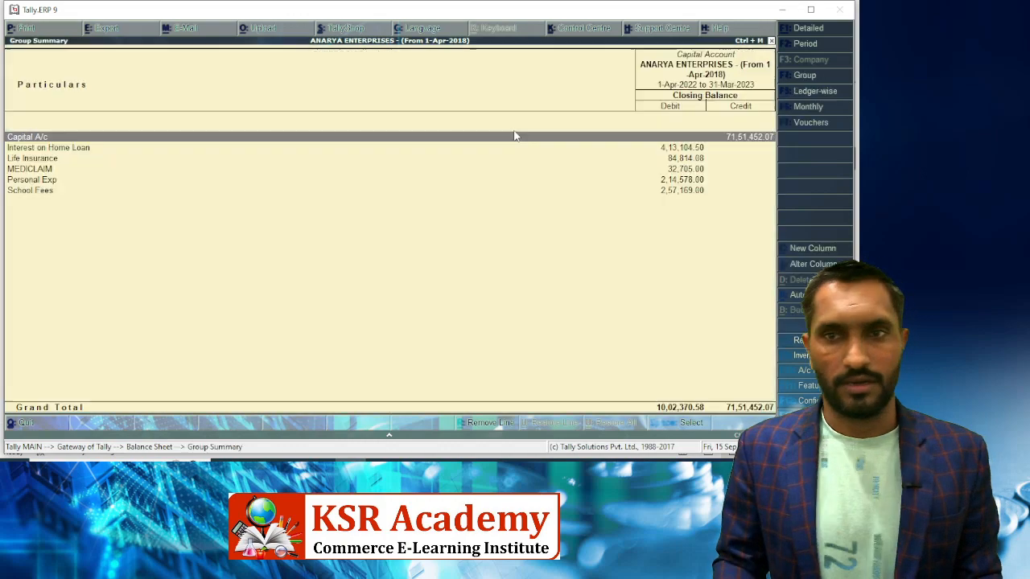
{"action": "key", "text": "alt+F1"}
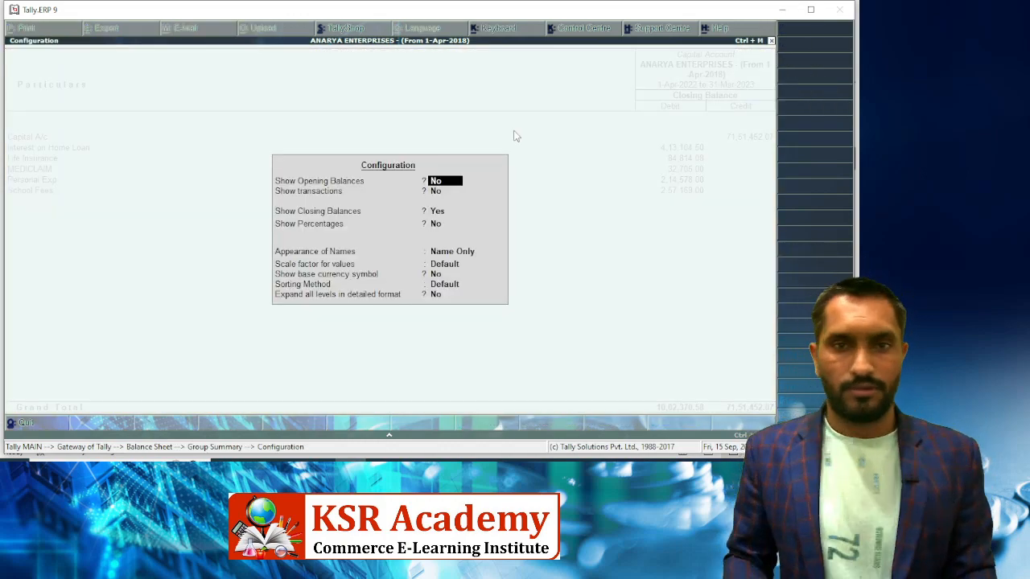
{"action": "key", "text": "y"}
{"action": "key", "text": "y"}
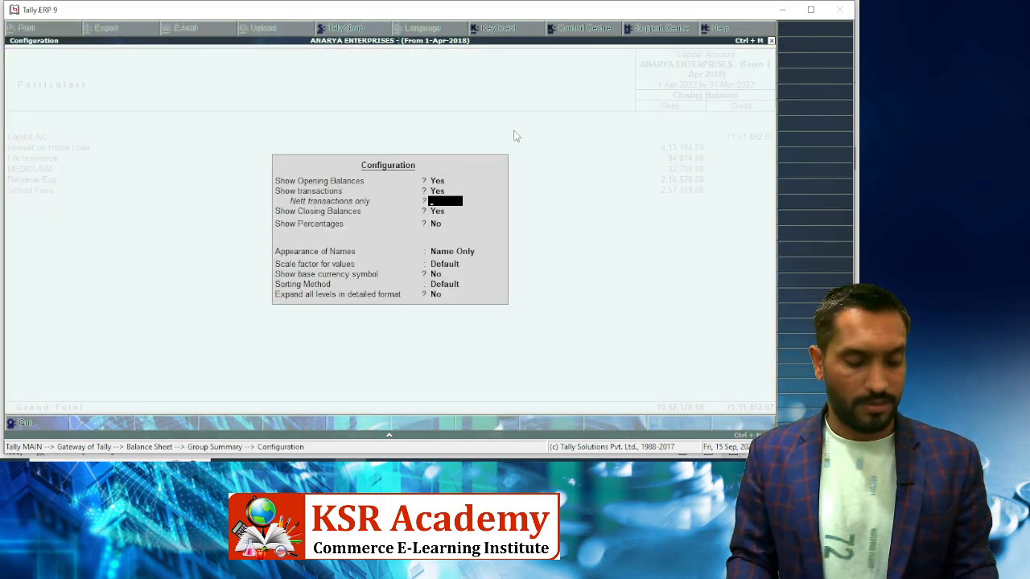
{"action": "key", "text": "ctrl+a"}
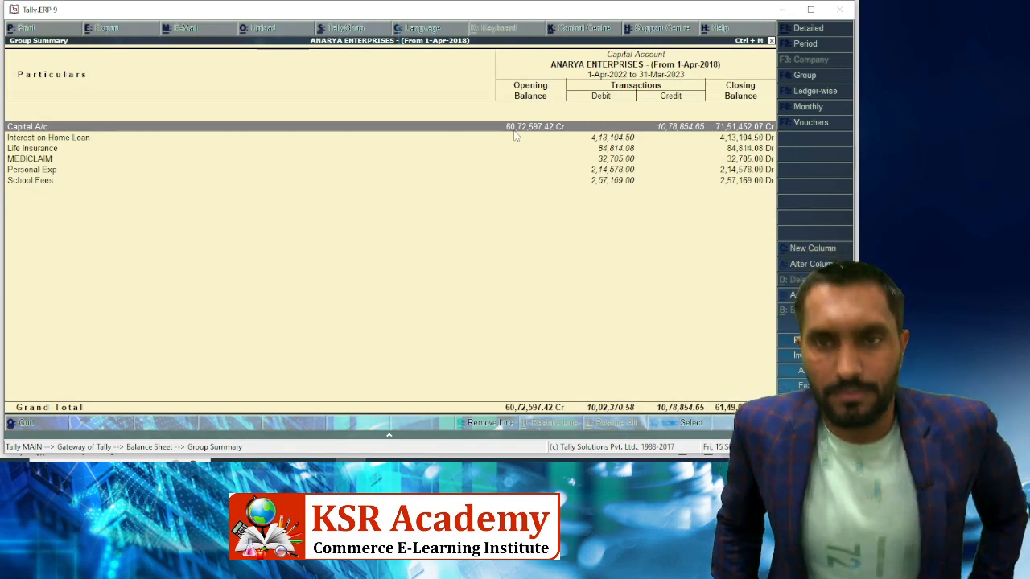
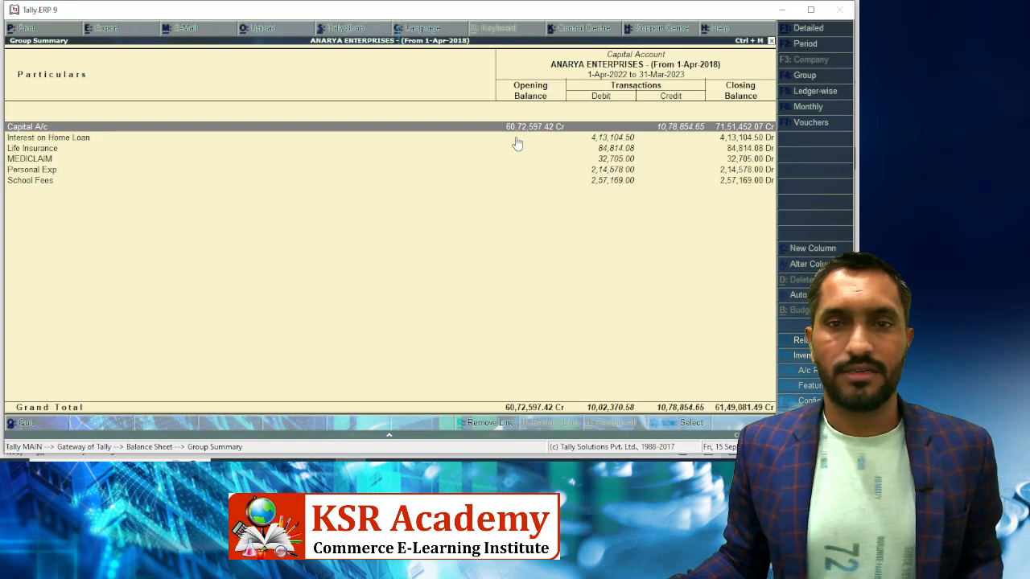
Enter the opening balance 6072597.42 in D45 from Tally's Capital Account
{"action": "key", "text": "alt+Tab"}
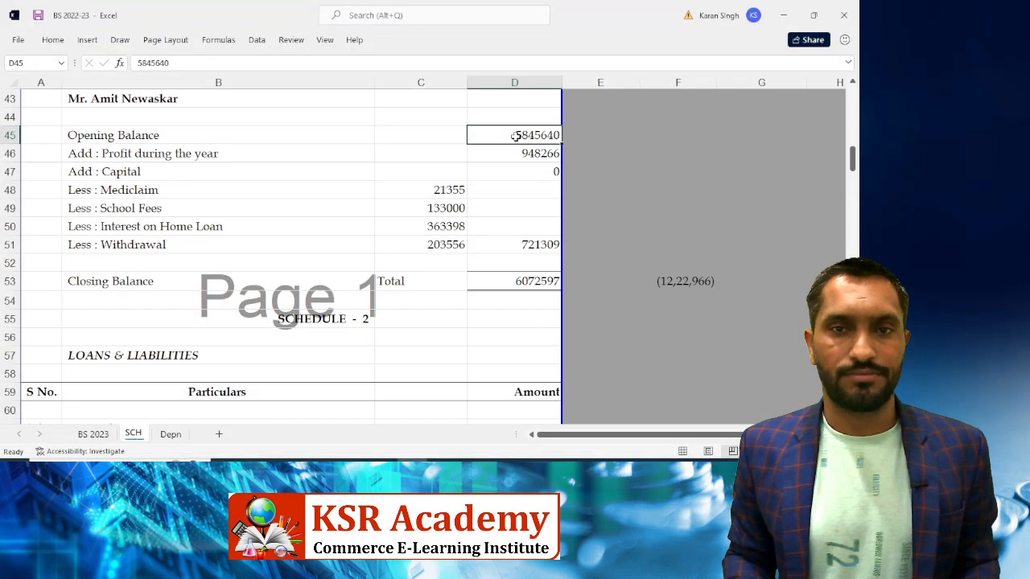
{"action": "type", "text": "6072597."}
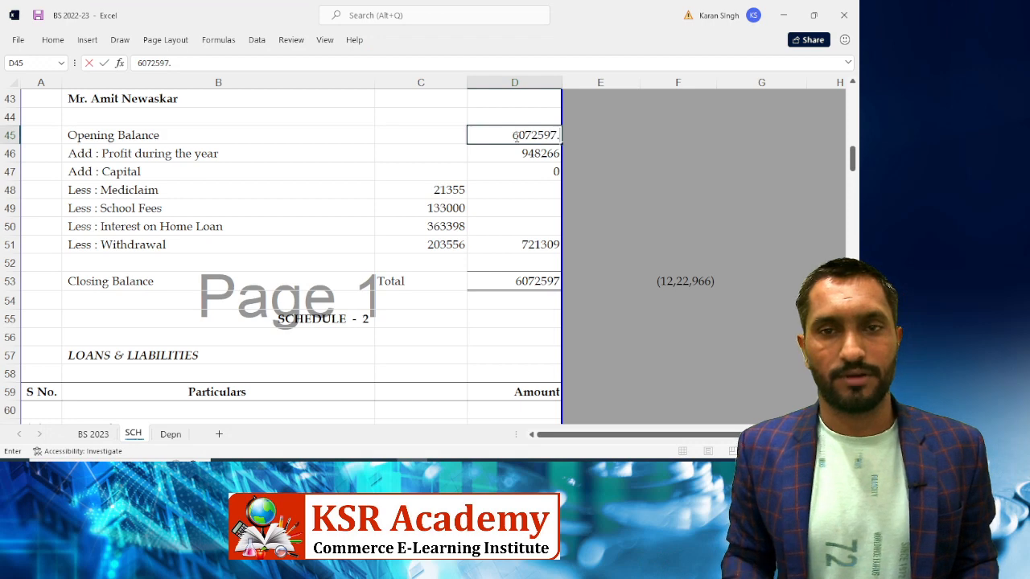
{"action": "key", "text": "alt+Tab"}
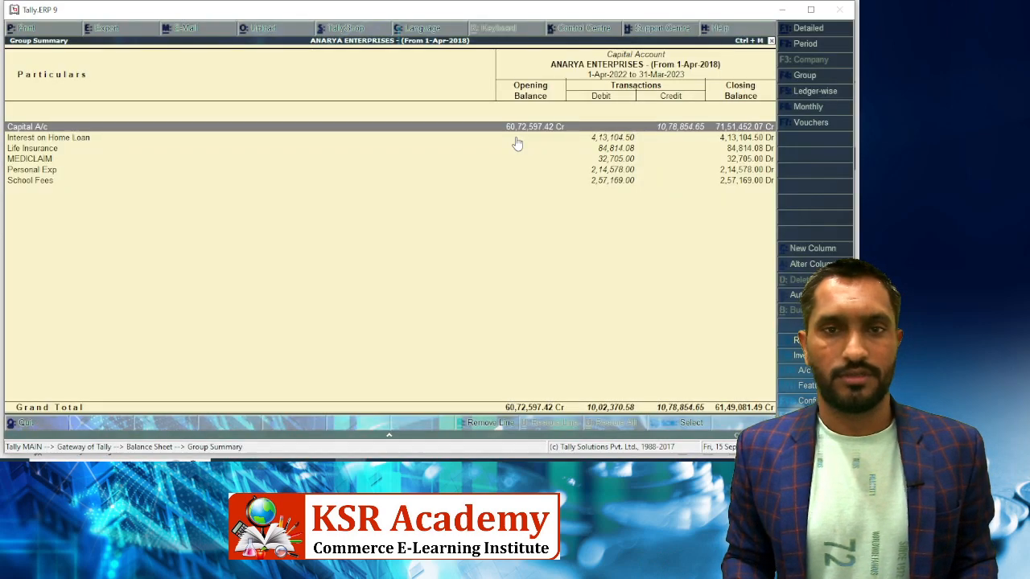
{"action": "key", "text": "alt+Tab"}
{"action": "type", "text": "."}
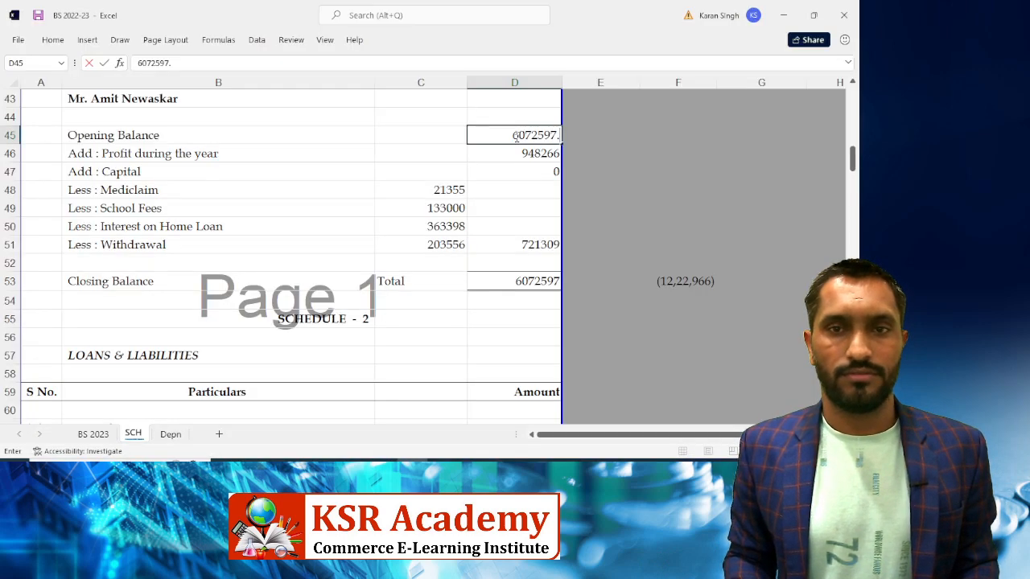
{"action": "type", "text": "42"}
{"action": "key", "text": "Return"}
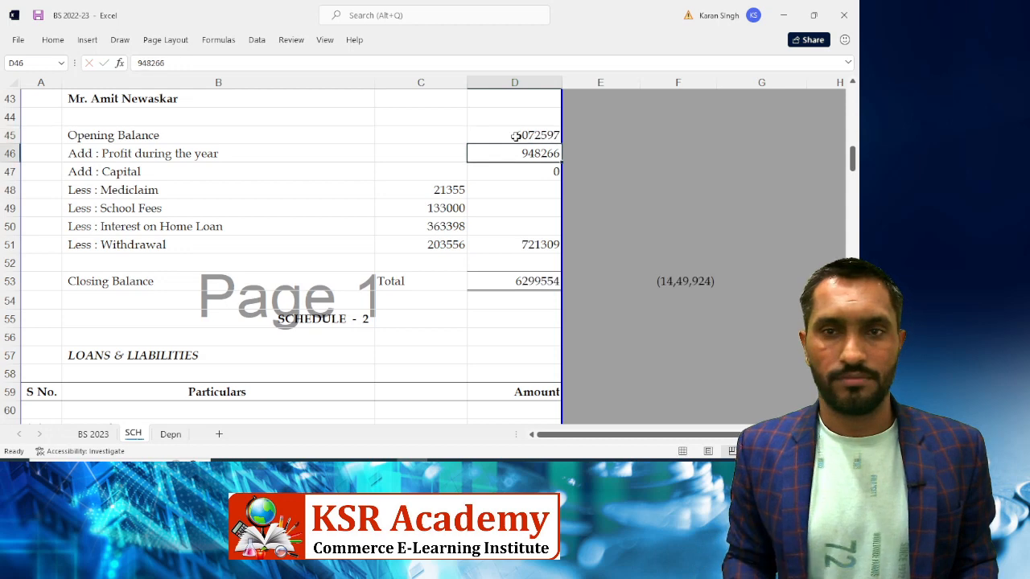
Enter the profit during the year, 1078854.65, in D46 from Tally
{"action": "key", "text": "alt+Tab"}
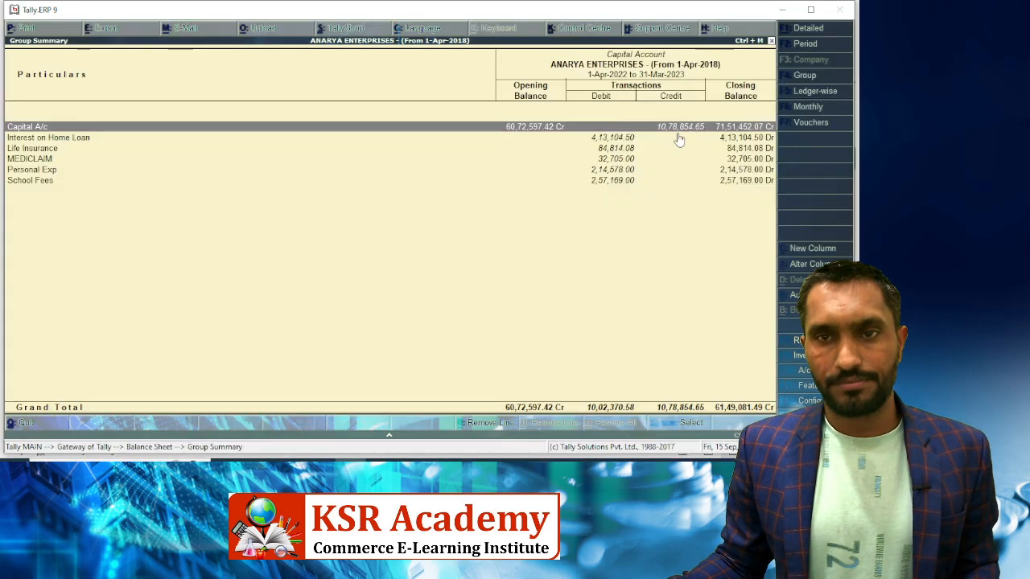
{"action": "key", "text": "alt+Tab"}
{"action": "type", "text": "1078"}
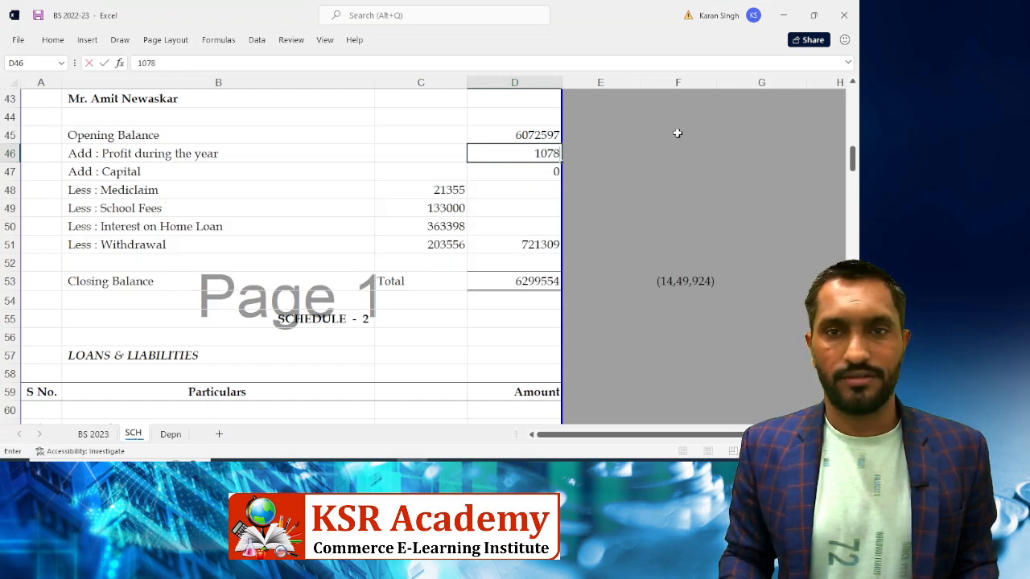
{"action": "key", "text": "alt+Tab"}
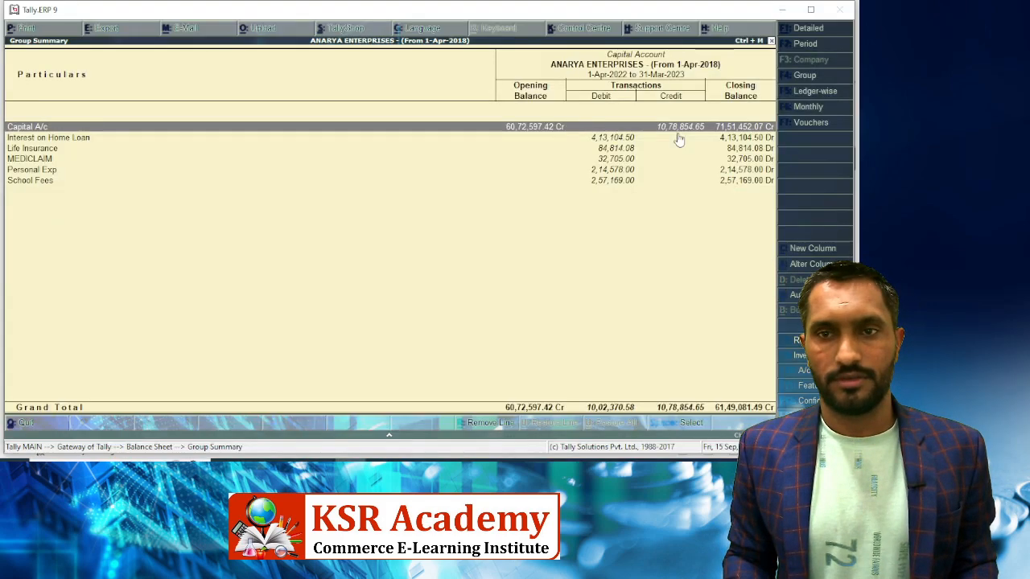
{"action": "key", "text": "alt+Tab"}
{"action": "type", "text": "854."}
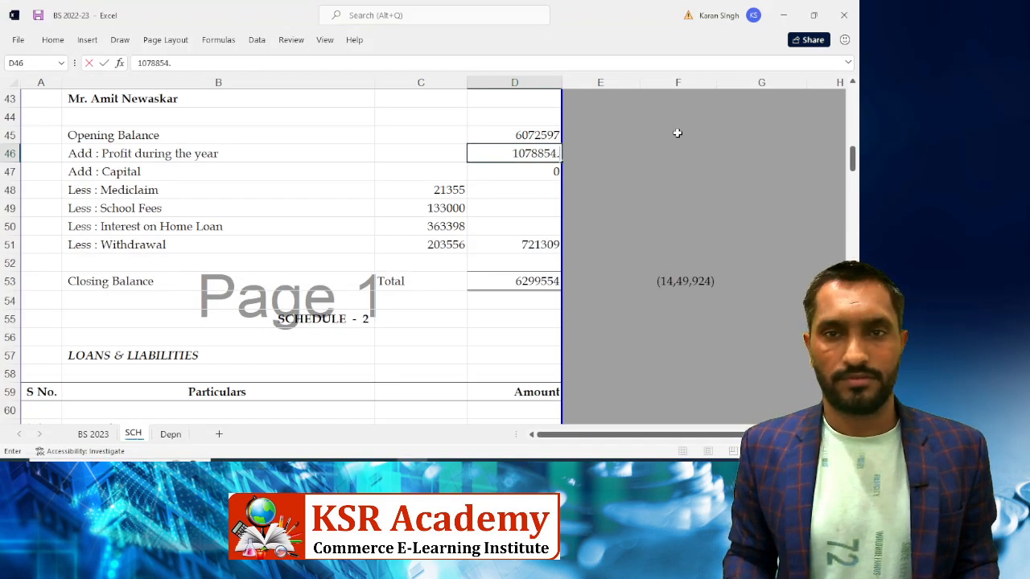
{"action": "type", "text": "65"}
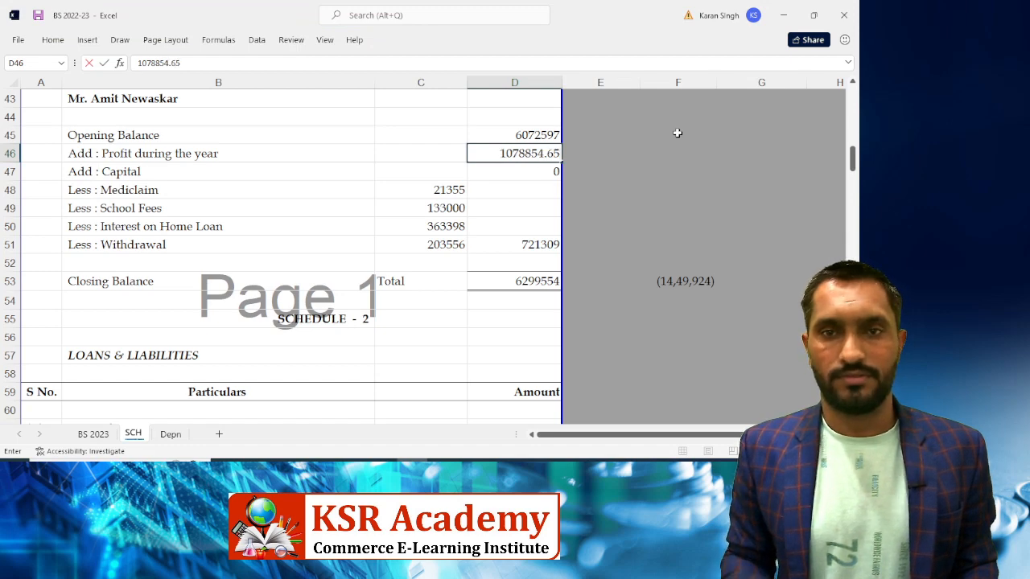
{"action": "key", "text": "Return"}
{"action": "key", "text": "alt+Tab"}
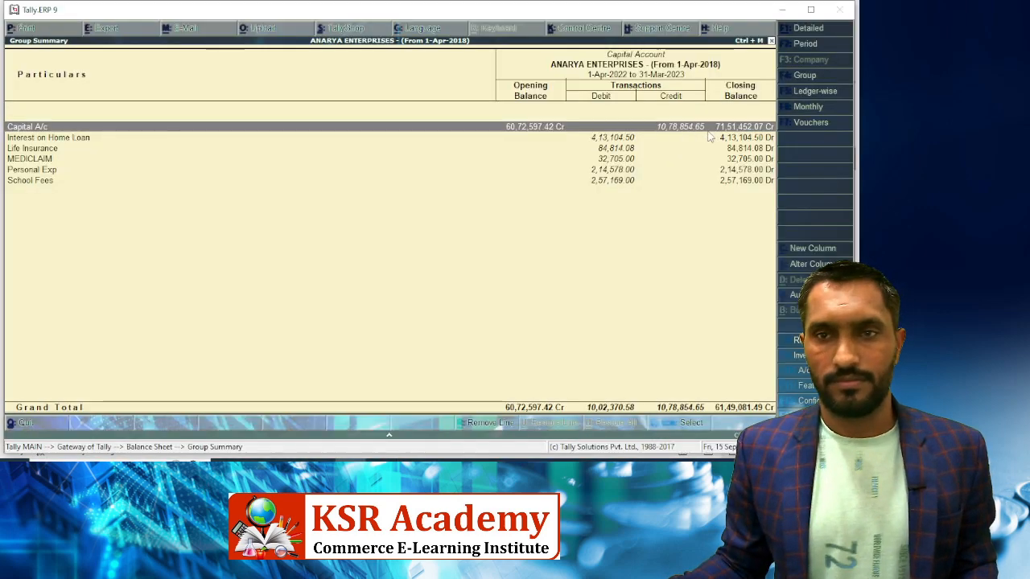
{"action": "key", "text": "alt+Tab"}
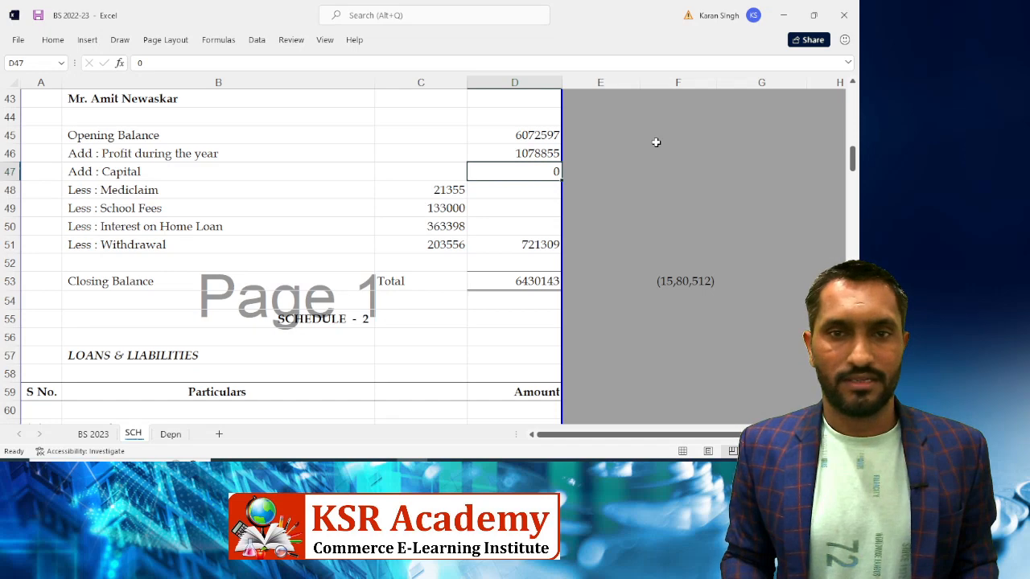
Update Mediclaim to 32705 and School Fees to 257169 from Tally's Group Summary
{"action": "key", "text": "Down"}
{"action": "key", "text": "Left"}
{"action": "key", "text": "alt+Tab"}
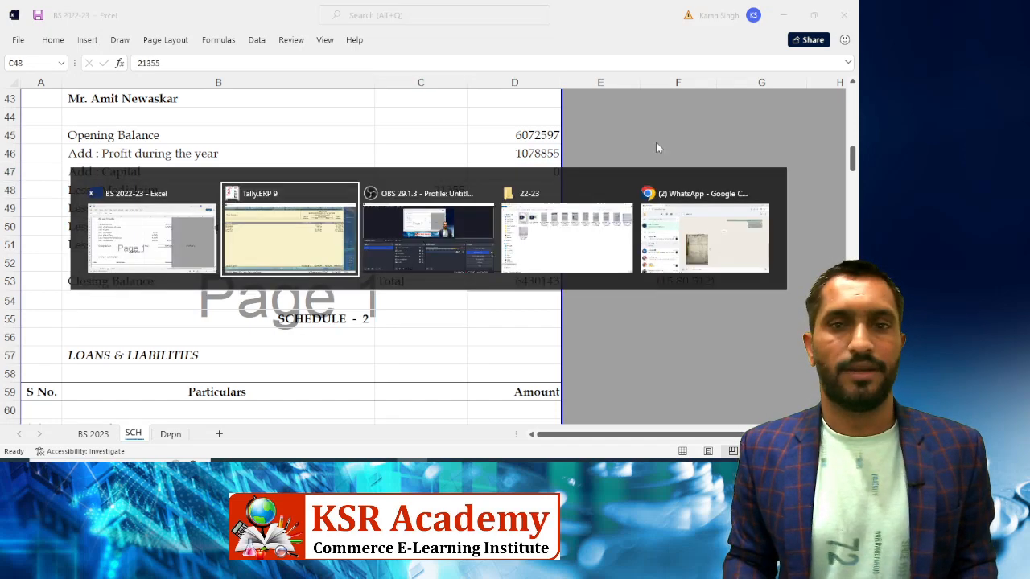
{"action": "key", "text": "Down"}
{"action": "key", "text": "Down"}
{"action": "key", "text": "Down"}
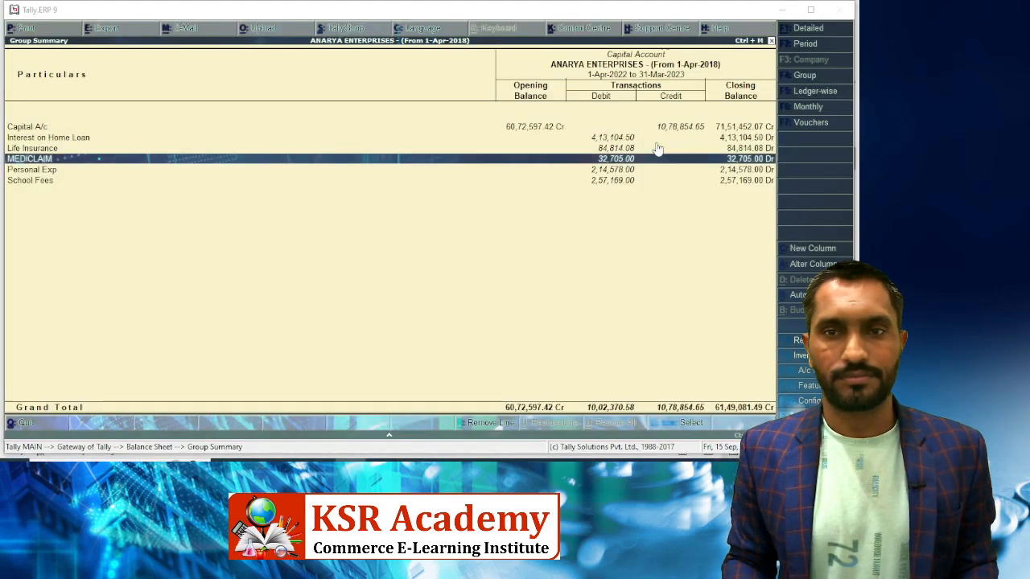
{"action": "key", "text": "alt+Tab"}
{"action": "type", "text": "32705"}
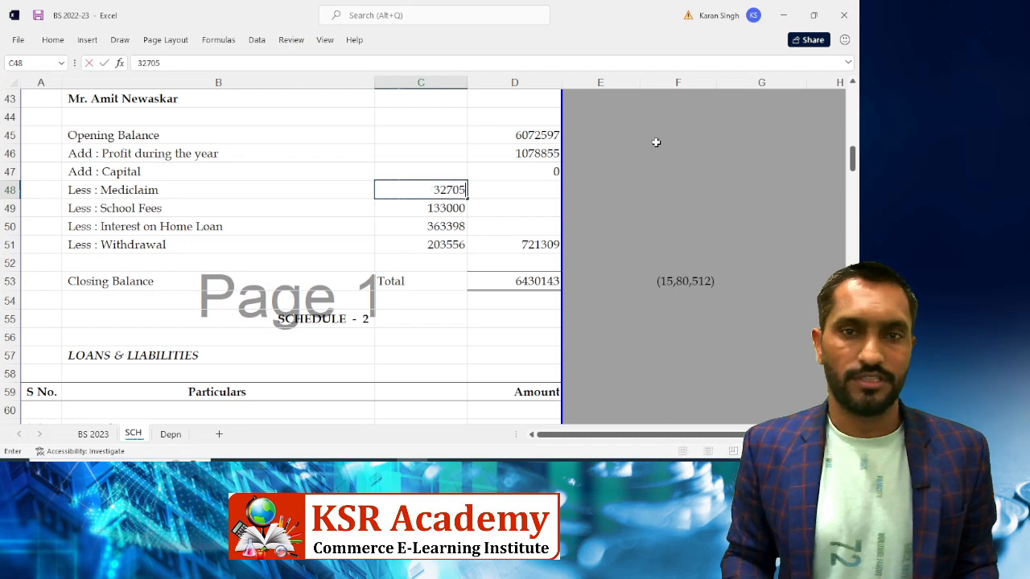
{"action": "key", "text": "Return"}
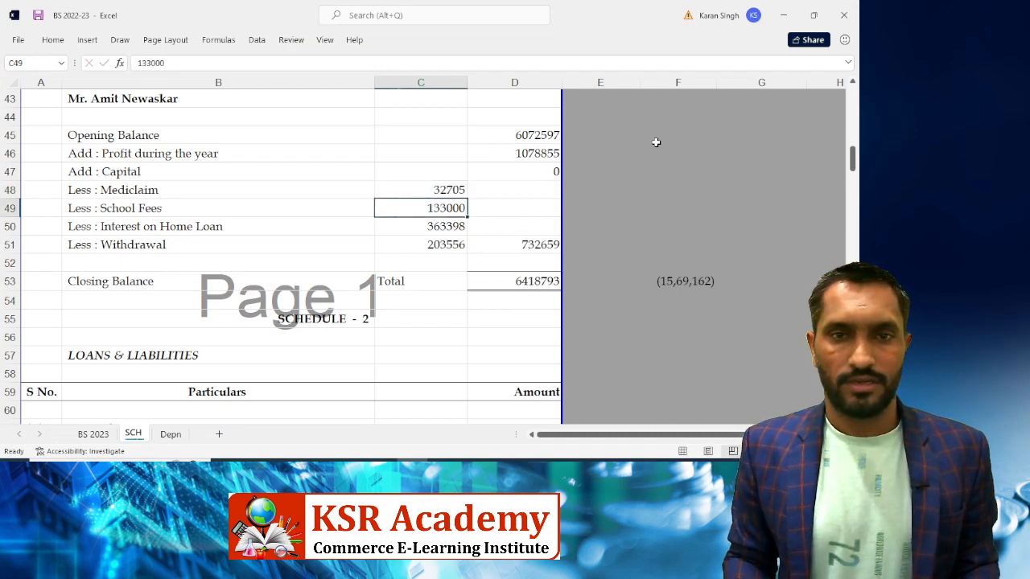
{"action": "key", "text": "alt+Tab"}
{"action": "key", "text": "Down"}
{"action": "key", "text": "Down"}
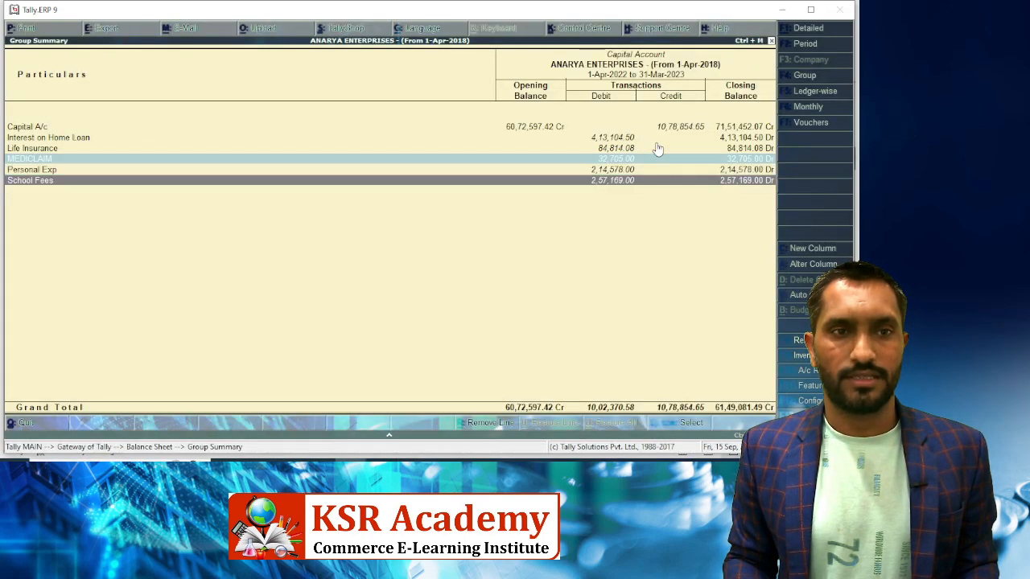
{"action": "key", "text": "space"}
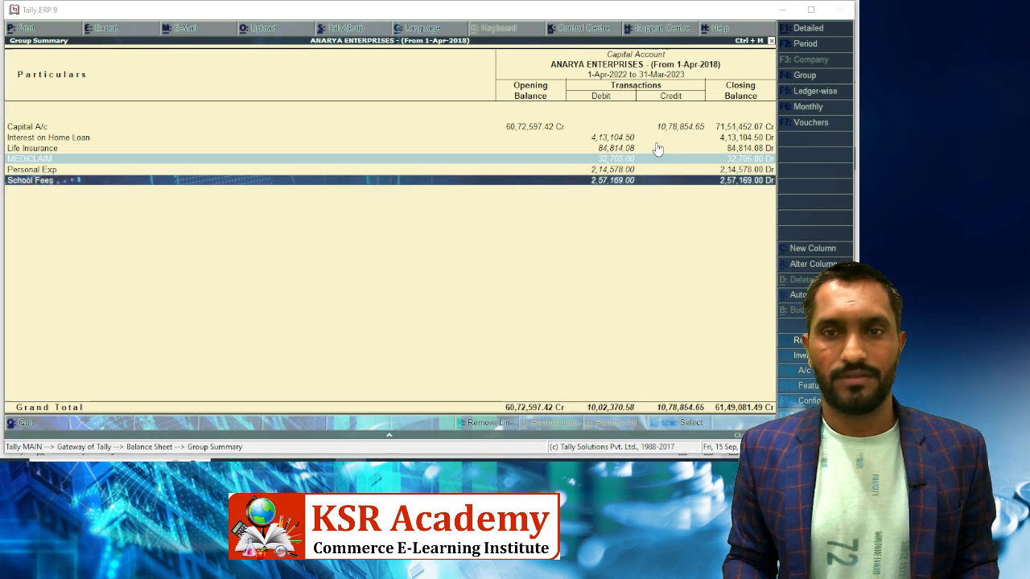
{"action": "key", "text": "alt+Tab"}
{"action": "type", "text": "257169"}
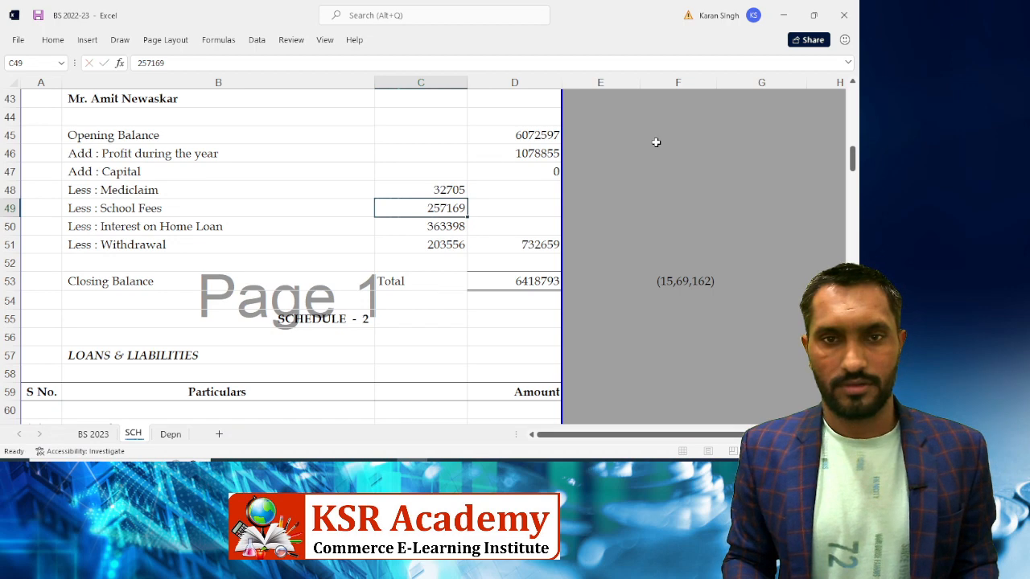
{"action": "key", "text": "Return"}
Update the Interest on Home Loan amount to 413104.50 from Tally
{"action": "key", "text": "alt+Tab"}
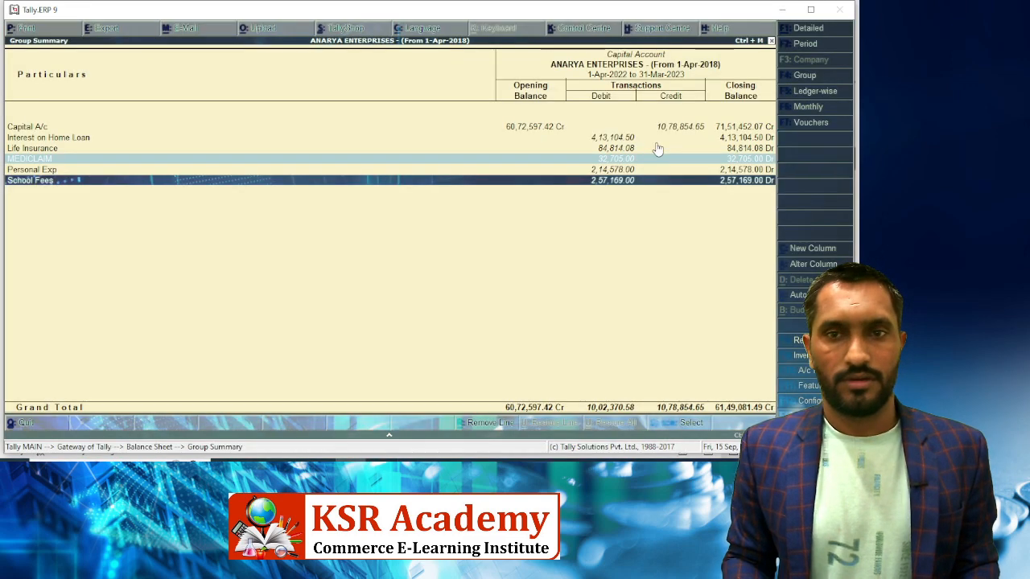
{"action": "key", "text": "Up"}
{"action": "key", "text": "Up"}
{"action": "key", "text": "Up"}
{"action": "key", "text": "Up"}
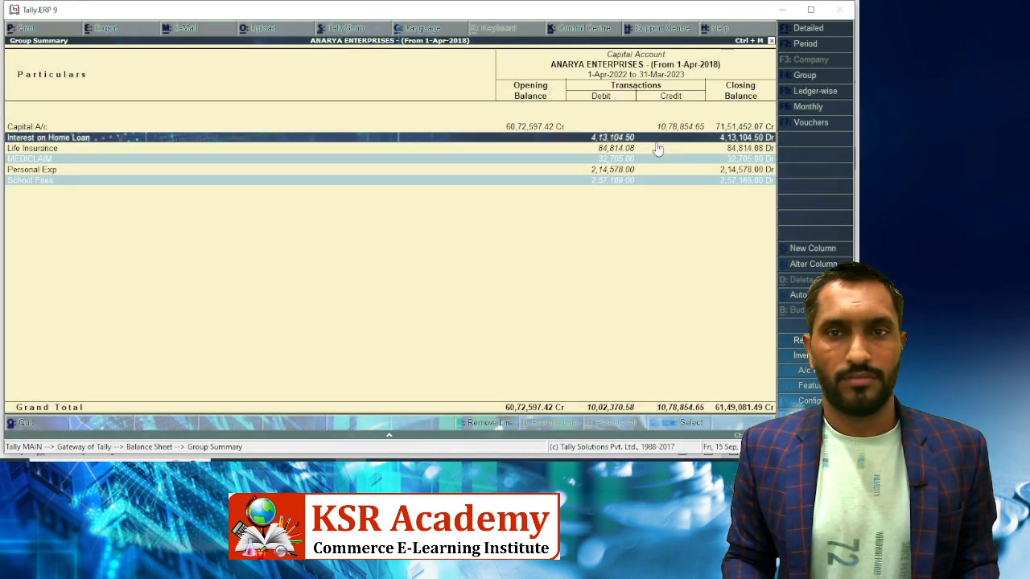
{"action": "key", "text": "alt+Tab"}
{"action": "type", "text": "41"}
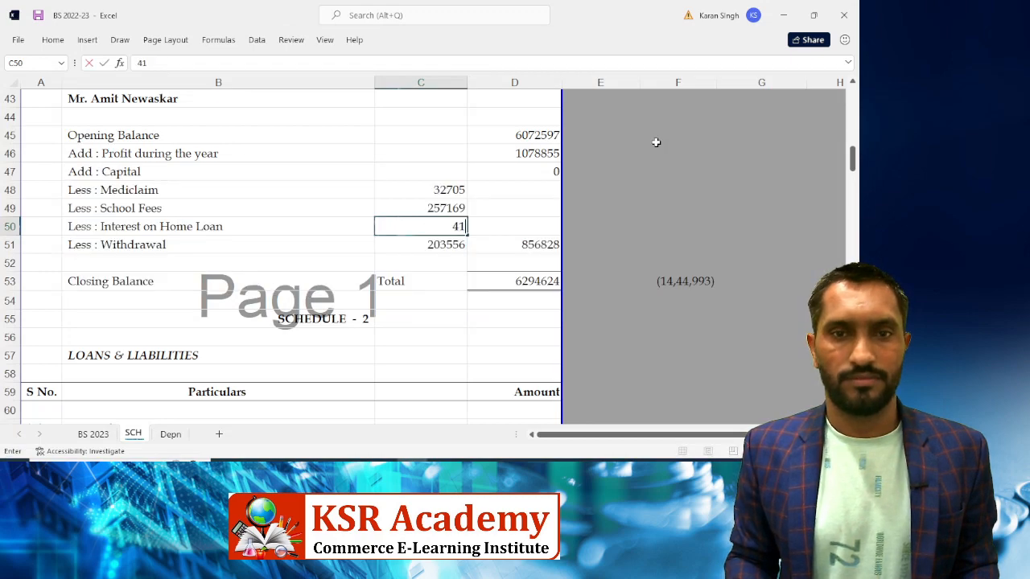
{"action": "type", "text": "3"}
{"action": "key", "text": "alt+Tab"}
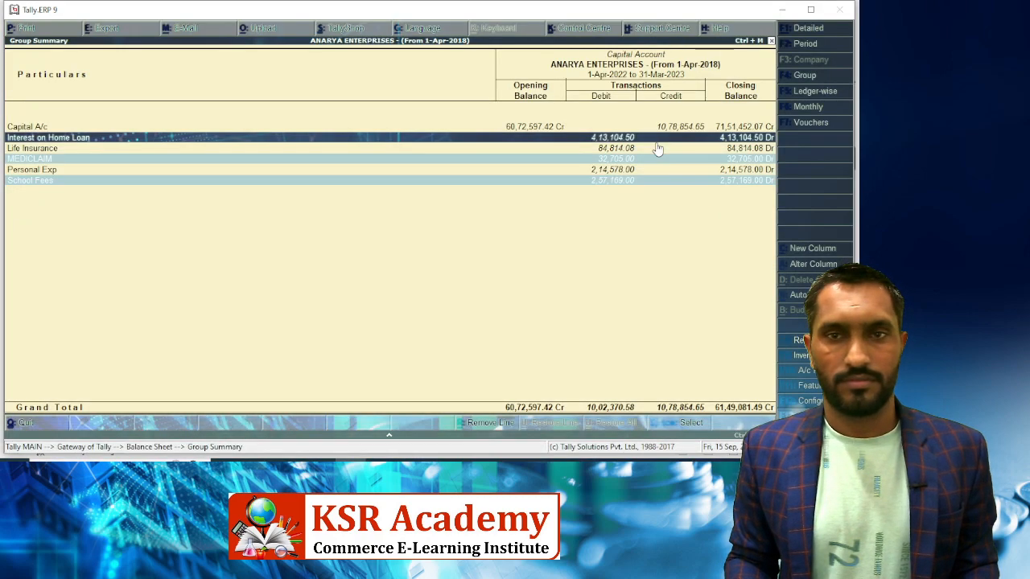
{"action": "key", "text": "alt+Tab"}
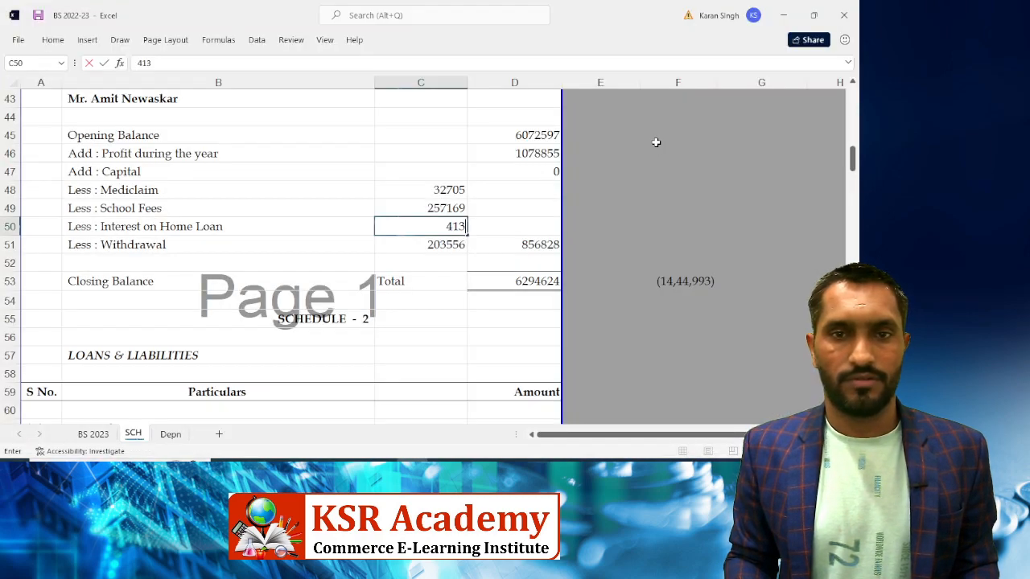
{"action": "type", "text": "104."}
{"action": "key", "text": "alt+Tab"}
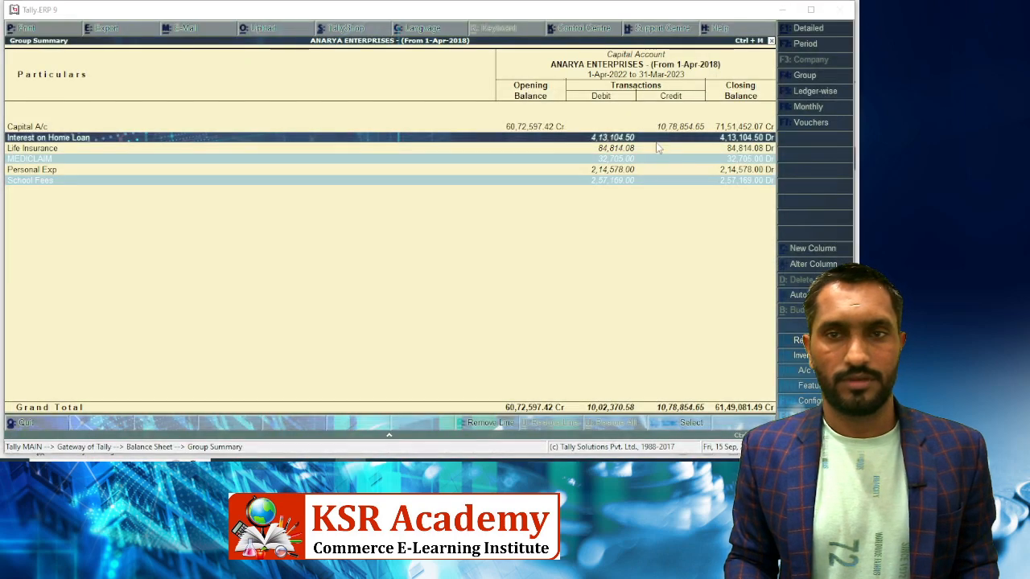
{"action": "key", "text": "alt+Tab"}
{"action": "type", "text": "50"}
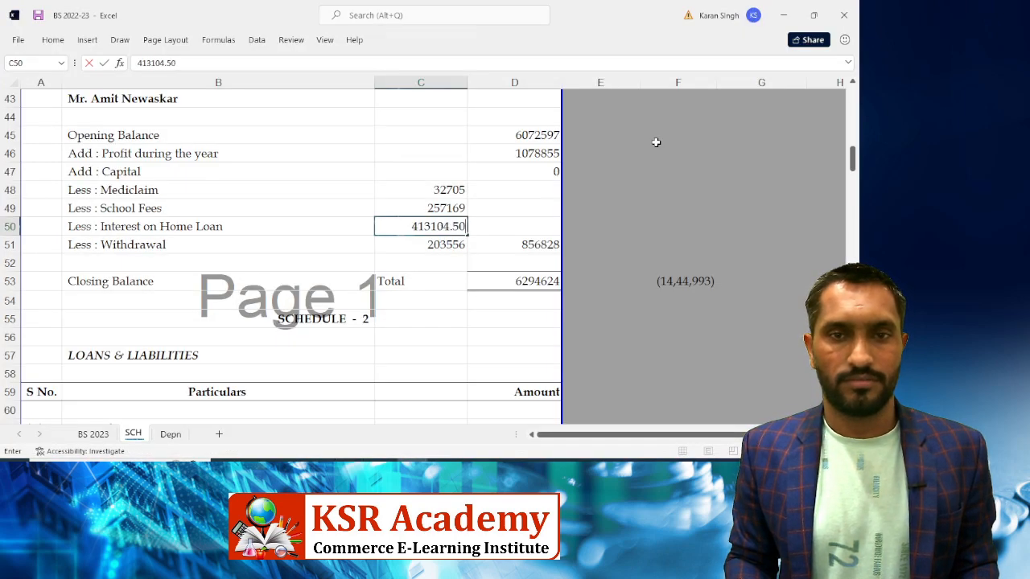
{"action": "key", "text": "Return"}
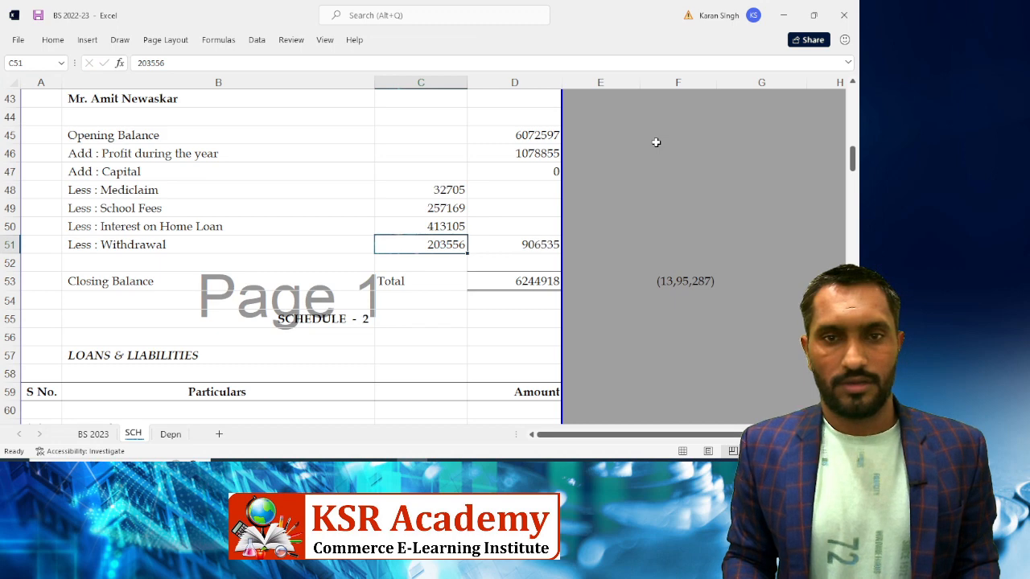
Change the withdrawal in C51 to Tally's Personal Exp figure, 214578, and select row 51
{"action": "key", "text": "alt+Tab"}
{"action": "key", "text": "Down"}
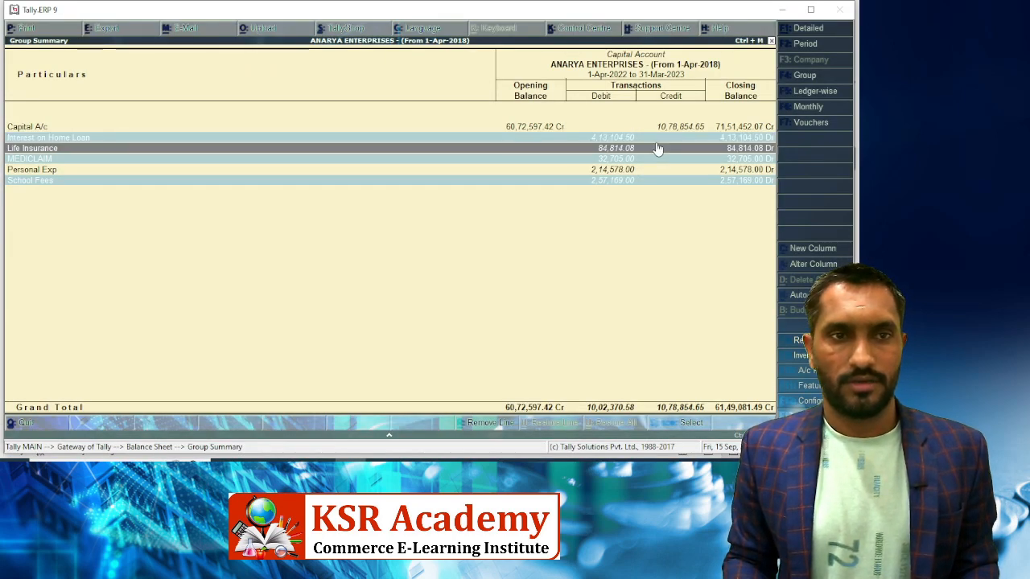
{"action": "key", "text": "Down"}
{"action": "key", "text": "Down"}
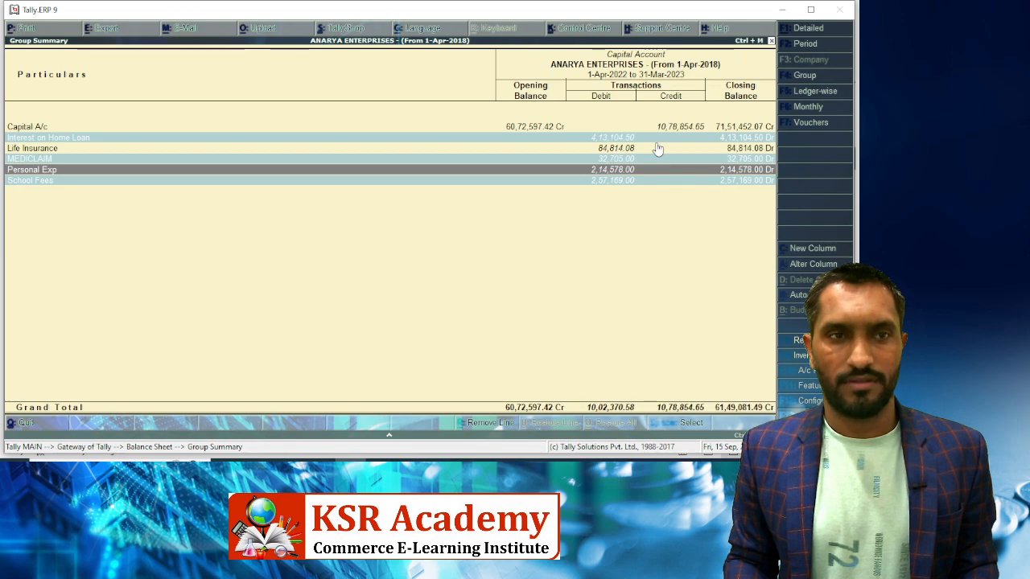
{"action": "key", "text": "alt+Tab"}
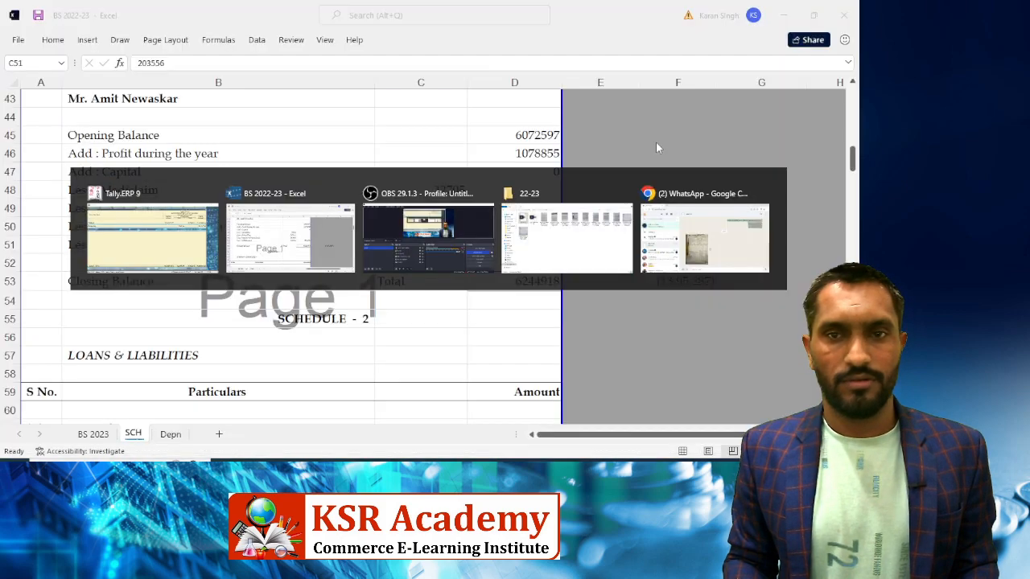
{"action": "key", "text": "F2"}
{"action": "key", "text": "BackSpace"}
{"action": "key", "text": "BackSpace"}
{"action": "key", "text": "BackSpace"}
{"action": "key", "text": "BackSpace"}
{"action": "key", "text": "BackSpace"}
{"action": "type", "text": "14"}
{"action": "key", "text": "alt+Tab"}
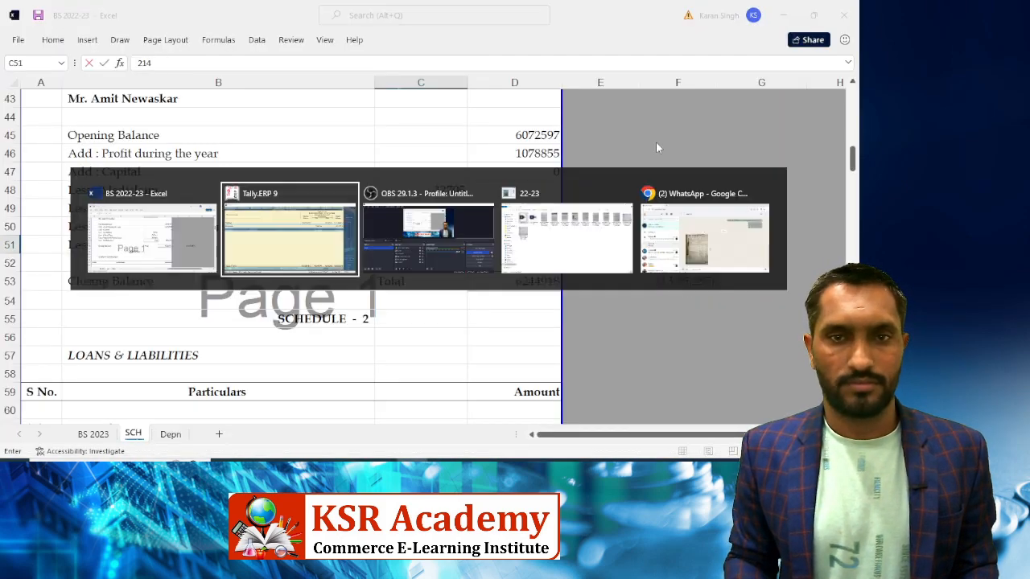
{"action": "key", "text": "alt+Tab"}
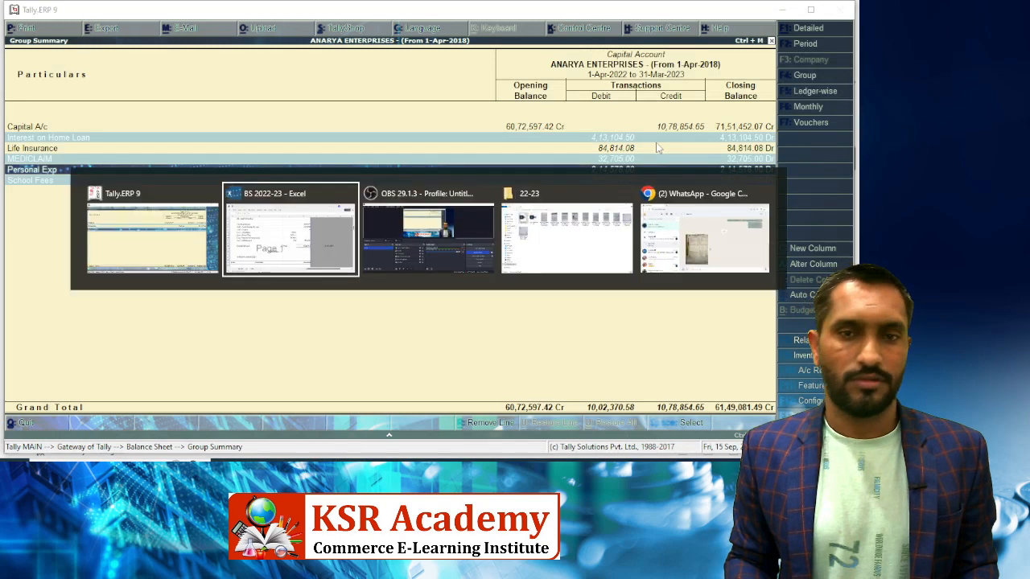
{"action": "type", "text": "578"}
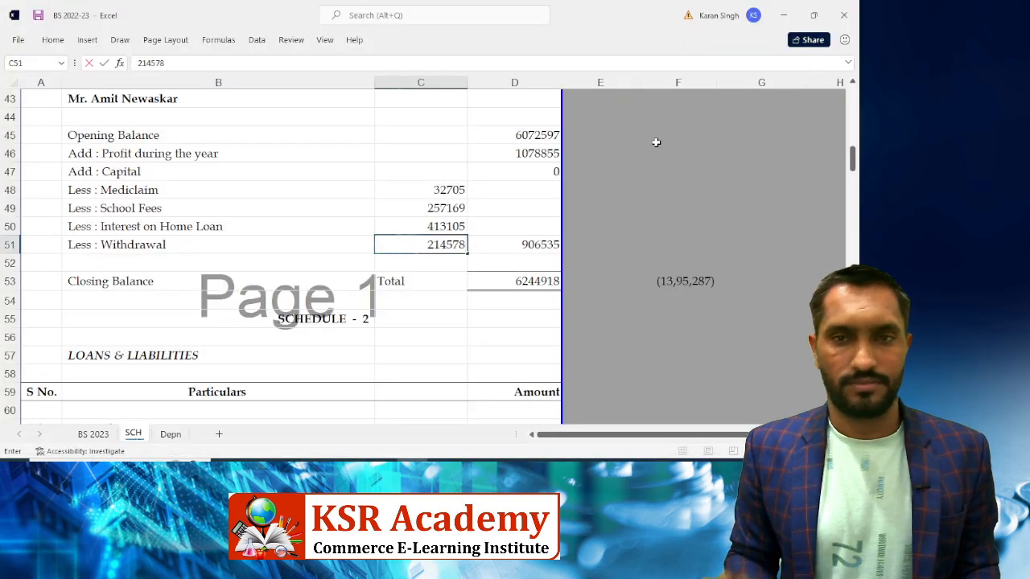
{"action": "key", "text": "Return"}
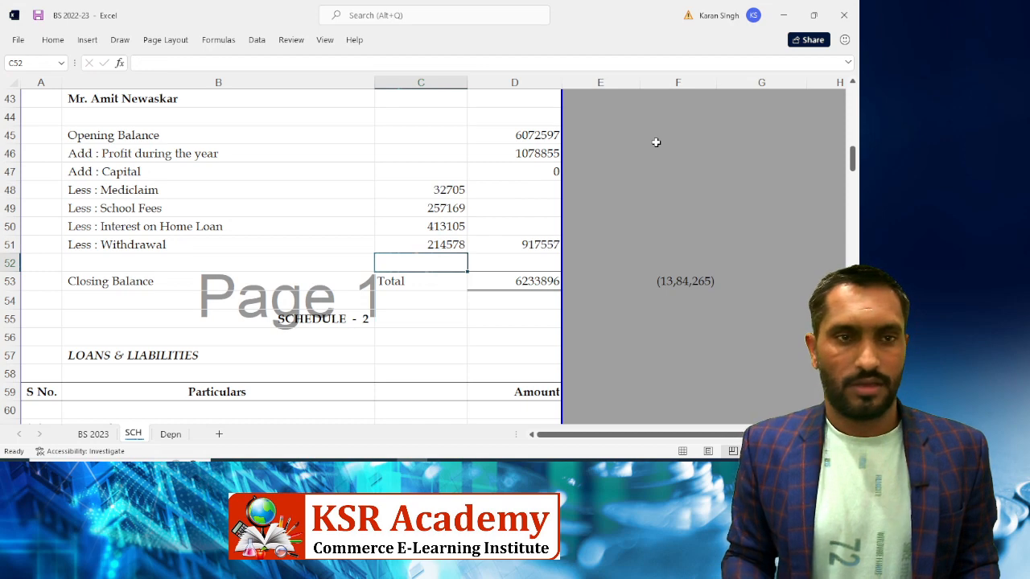
{"action": "key", "text": "Up"}
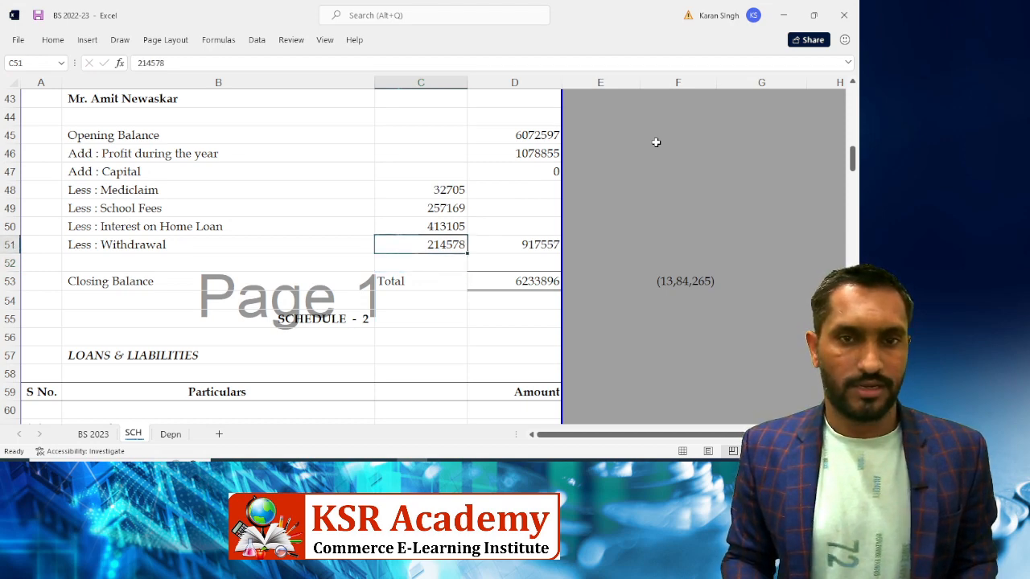
{"action": "key", "text": "shift+space"}
Insert a row above Withdrawal labelled 'Less : Life Insurance'
{"action": "key", "text": "ctrl+shift+plus"}
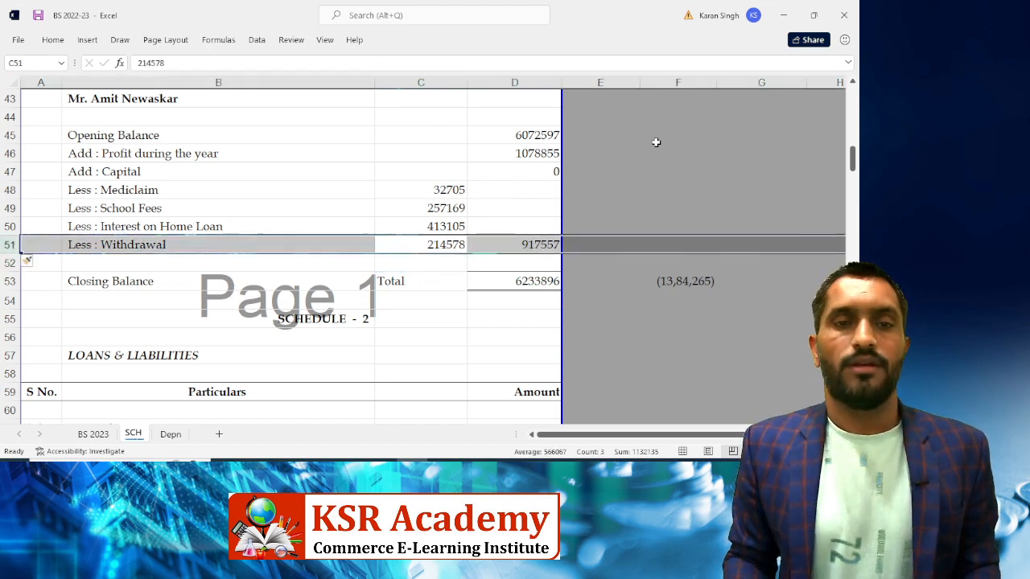
{"action": "key", "text": "Left"}
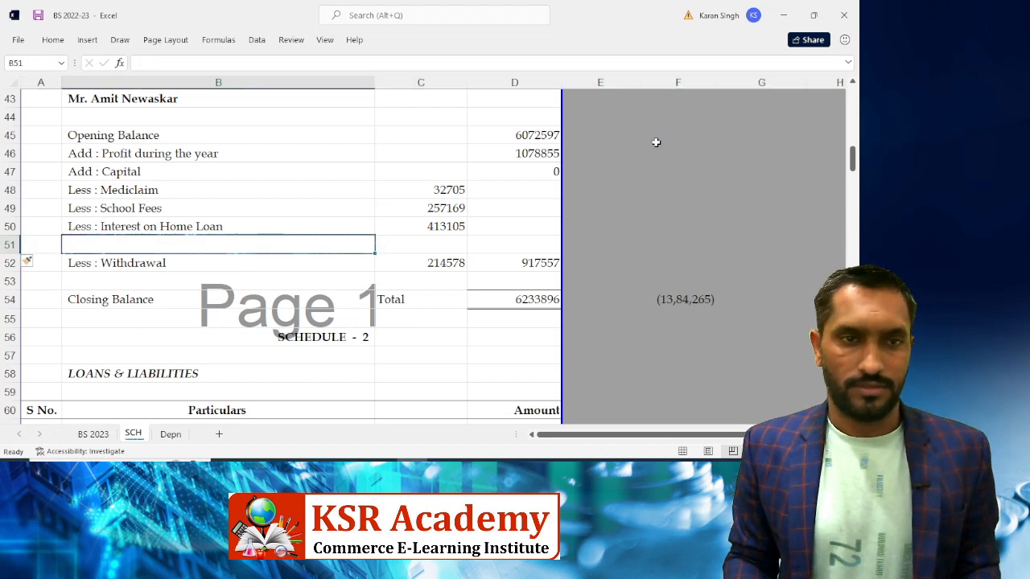
{"action": "key", "text": "ctrl+d"}
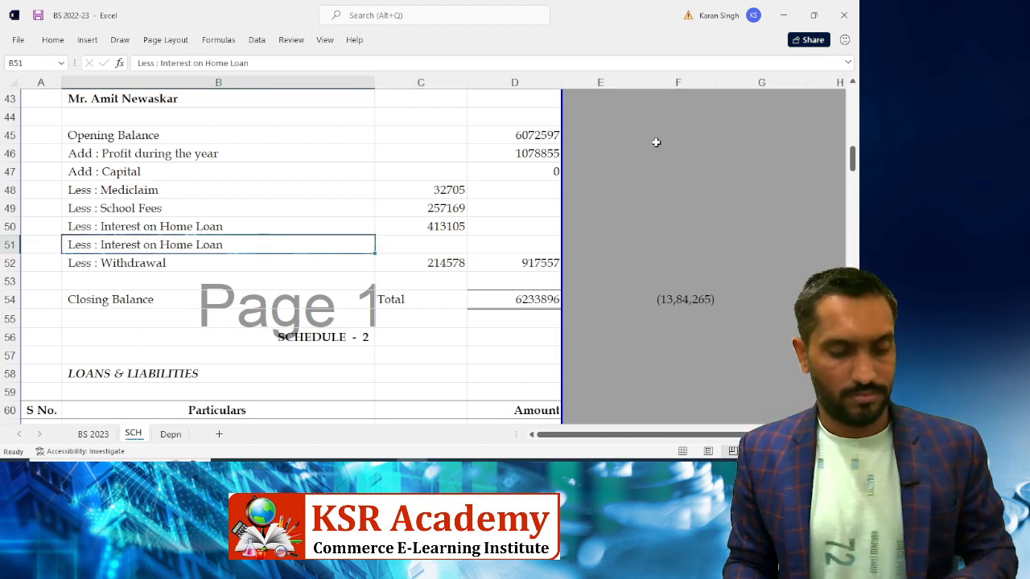
{"action": "key", "text": "F2"}
{"action": "key", "text": "BackSpace"}
{"action": "key", "text": "BackSpace"}
{"action": "key", "text": "BackSpace"}
{"action": "key", "text": "BackSpace"}
{"action": "key", "text": "BackSpace"}
{"action": "key", "text": "BackSpace"}
{"action": "key", "text": "BackSpace"}
{"action": "key", "text": "BackSpace"}
{"action": "key", "text": "BackSpace"}
{"action": "key", "text": "BackSpace"}
{"action": "key", "text": "BackSpace"}
{"action": "key", "text": "BackSpace"}
{"action": "key", "text": "BackSpace"}
{"action": "key", "text": "BackSpace"}
{"action": "key", "text": "BackSpace"}
{"action": "key", "text": "BackSpace"}
{"action": "key", "text": "BackSpace"}
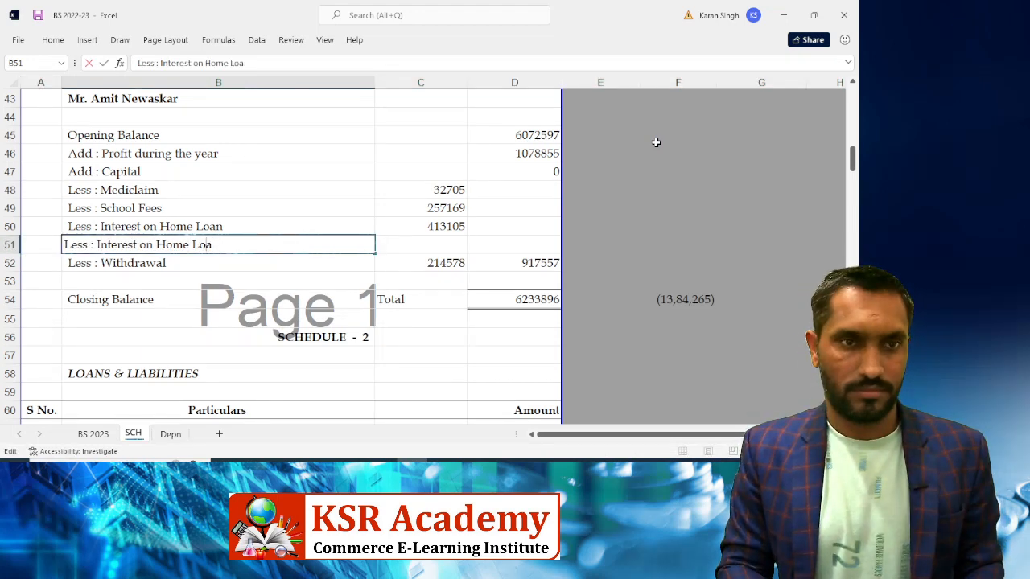
{"action": "key", "text": "BackSpace"}
{"action": "key", "text": "BackSpace"}
{"action": "key", "text": "BackSpace"}
{"action": "key", "text": "BackSpace"}
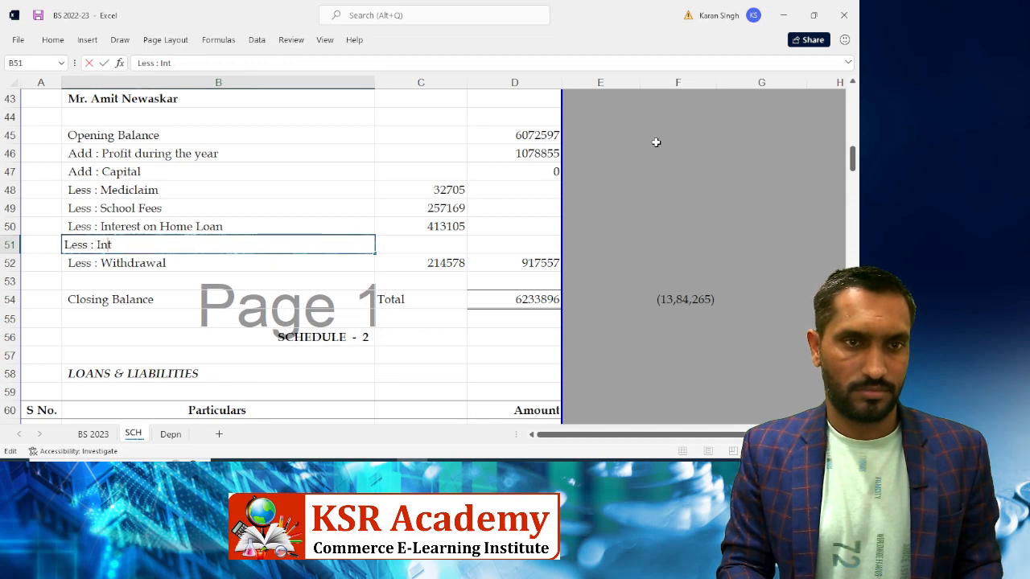
{"action": "type", "text": "Life "}
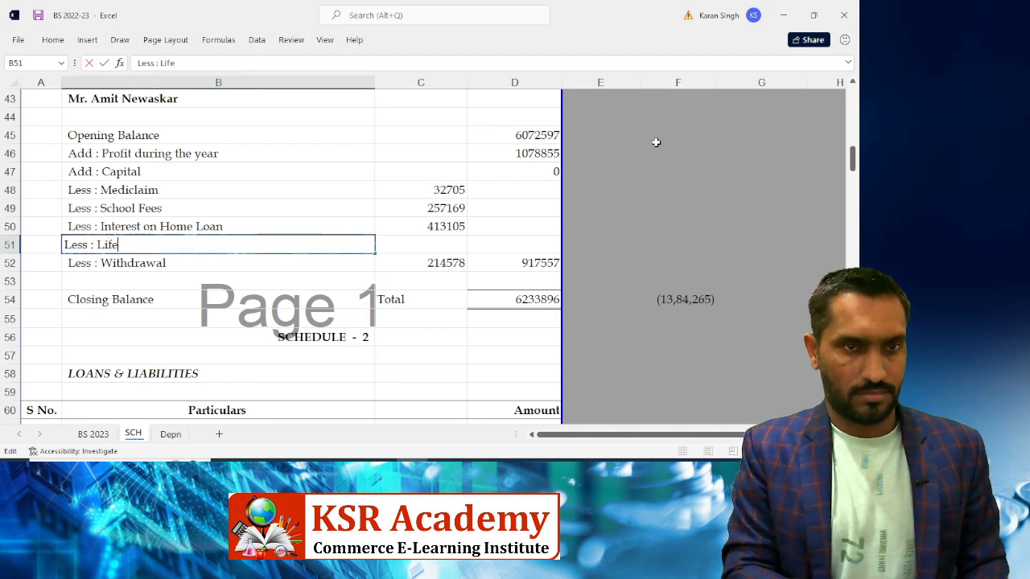
{"action": "type", "text": "Insura"}
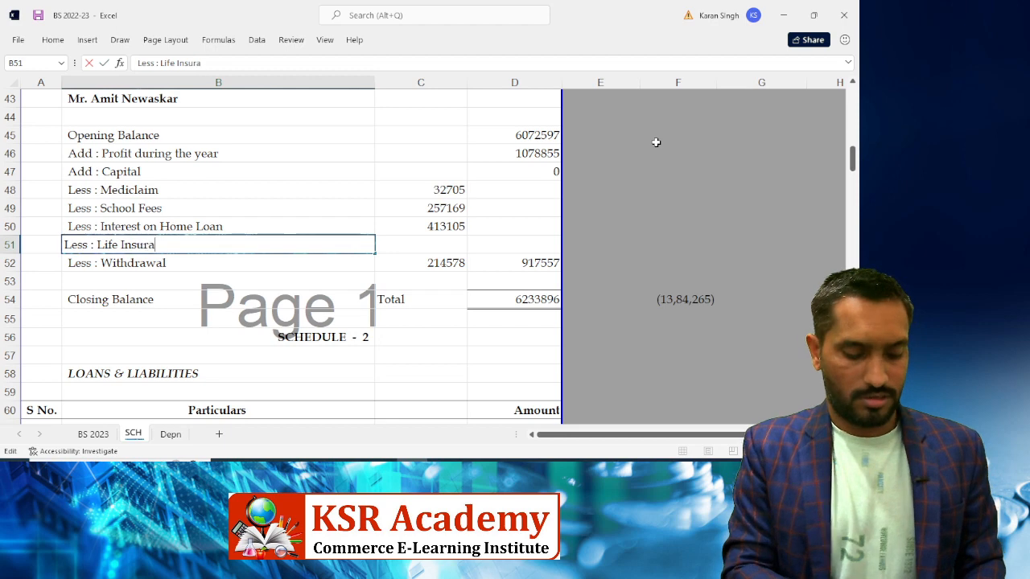
{"action": "type", "text": "nce"}
{"action": "key", "text": "Tab"}
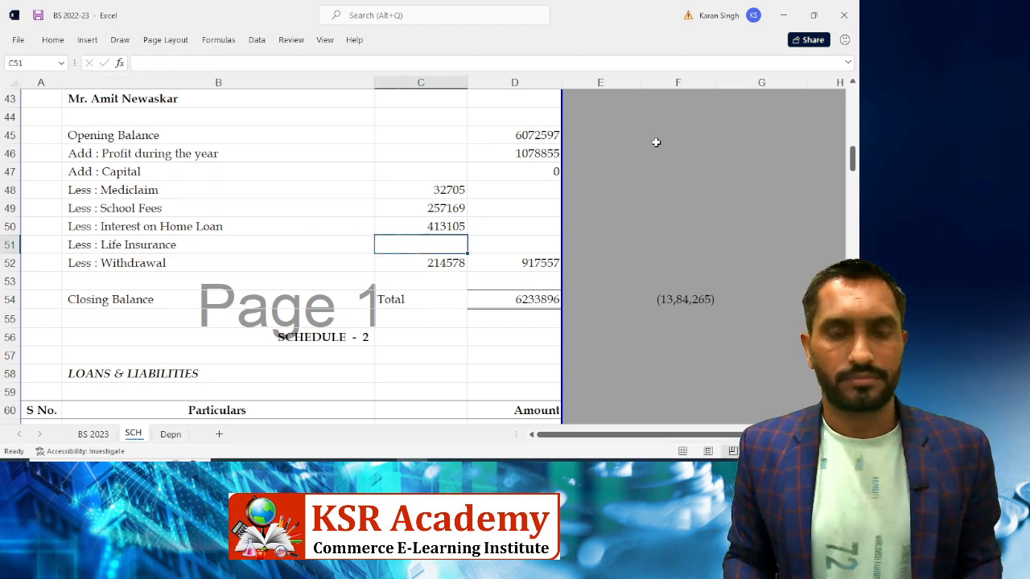
Enter the Life Insurance amount 84814.08 from Tally
{"action": "key", "text": "alt+Tab"}
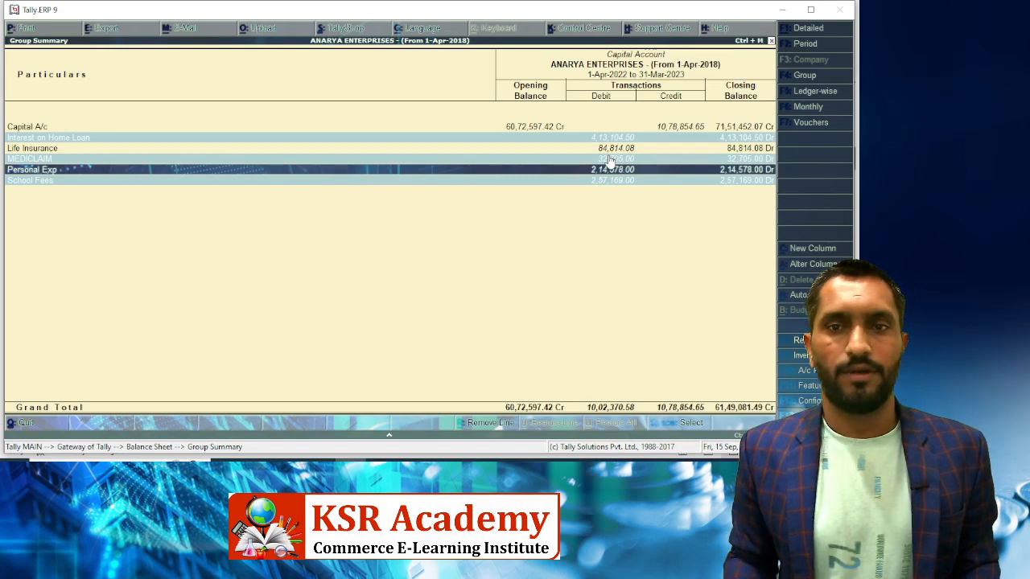
{"action": "key", "text": "alt+Tab"}
{"action": "type", "text": "84814"}
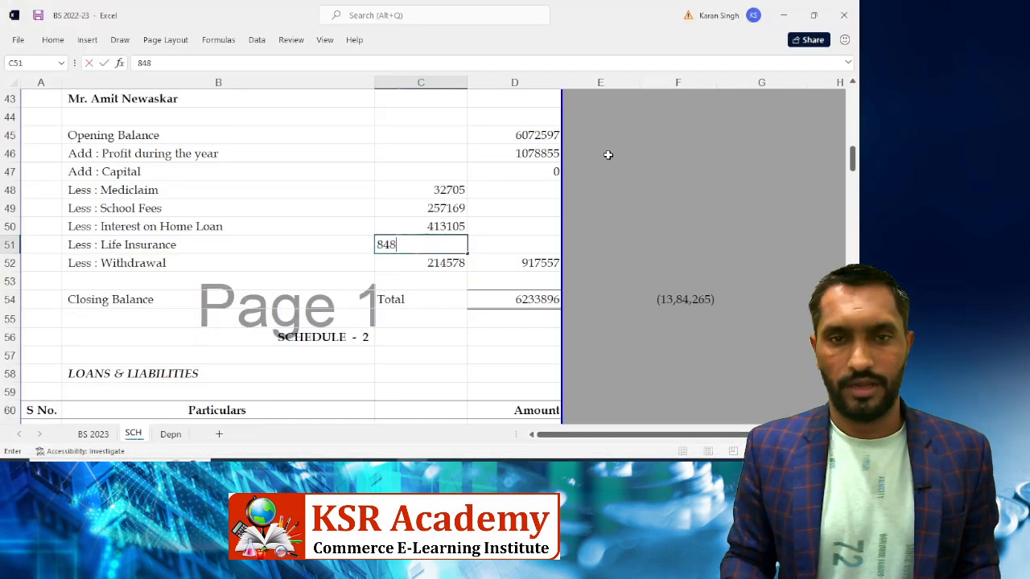
{"action": "key", "text": "alt+Tab"}
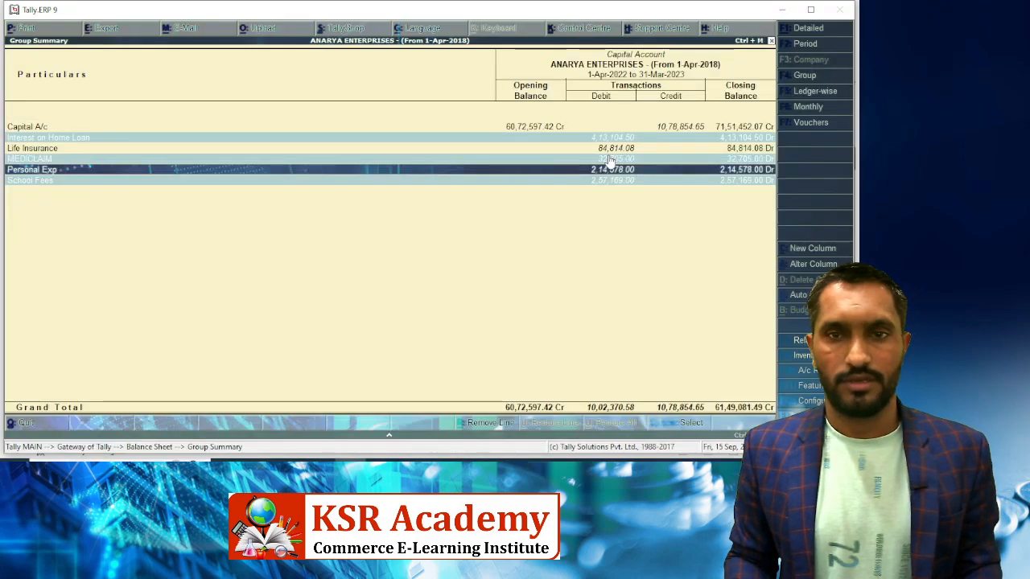
{"action": "key", "text": "alt+Tab"}
{"action": "type", "text": ".08"}
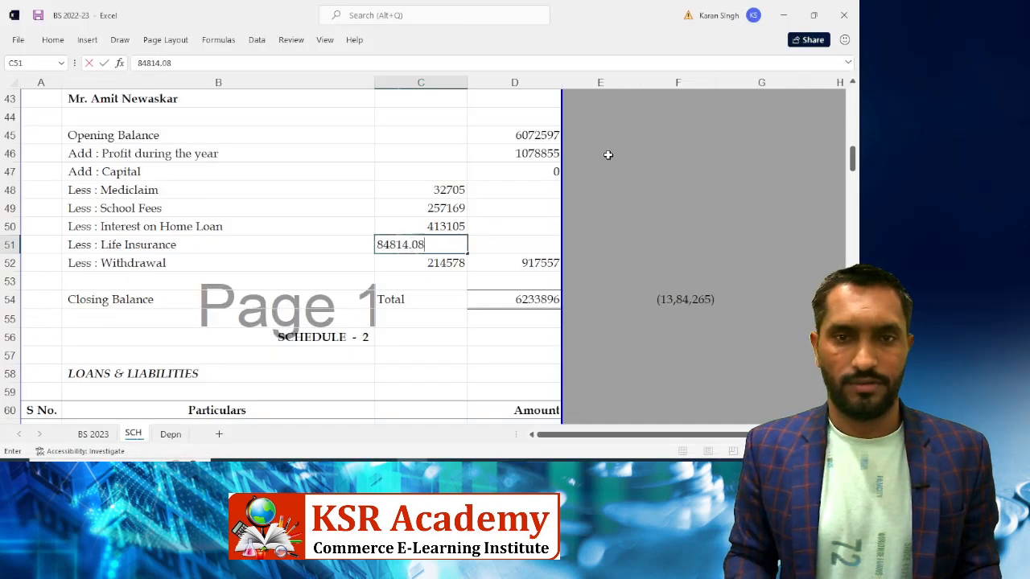
{"action": "key", "text": "Return"}
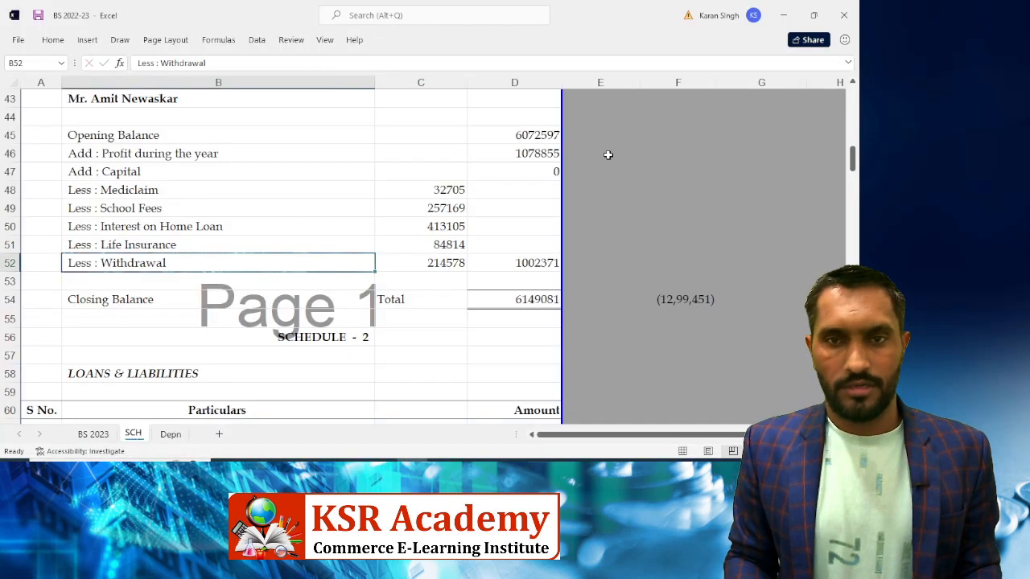
Compare the 6149081 closing balance with Tally, then open Tally's Loans (Liability) summary
{"action": "key", "text": "Right"}
{"action": "key", "text": "Right"}
{"action": "key", "text": "Down"}
{"action": "key", "text": "Down"}
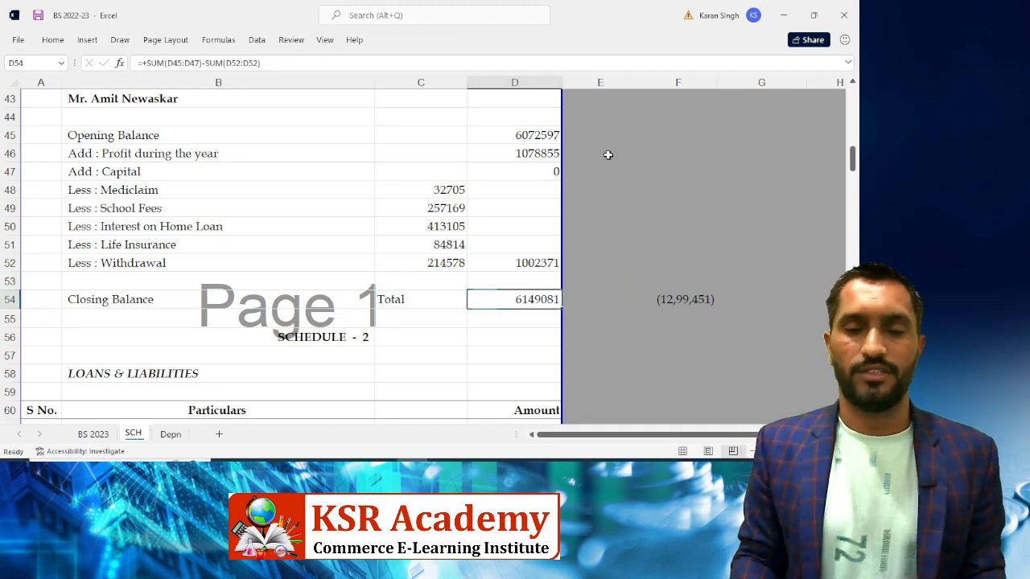
{"action": "key", "text": "alt+Tab"}
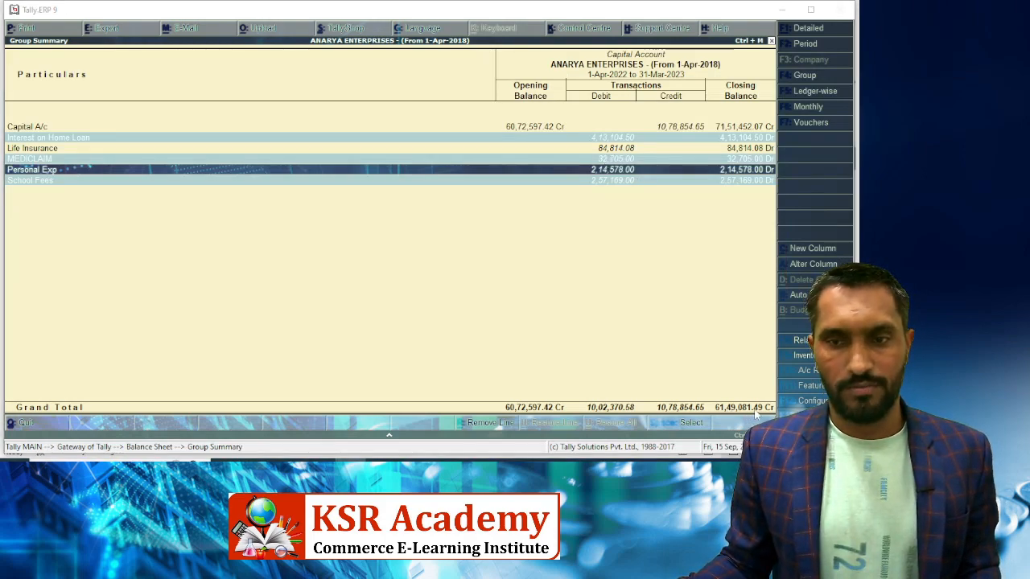
{"action": "key", "text": "alt+Tab"}
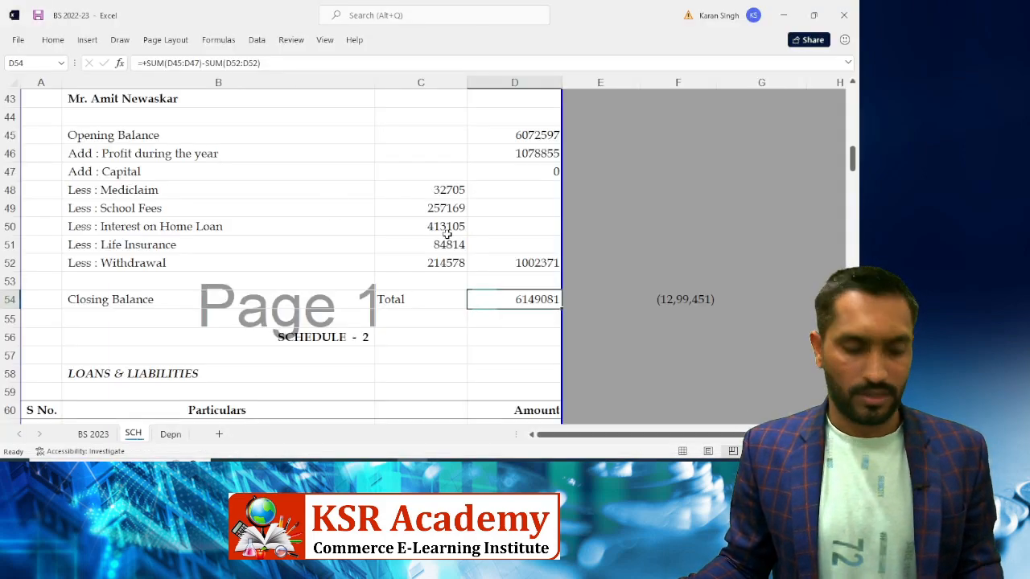
{"action": "key", "text": "alt+Tab"}
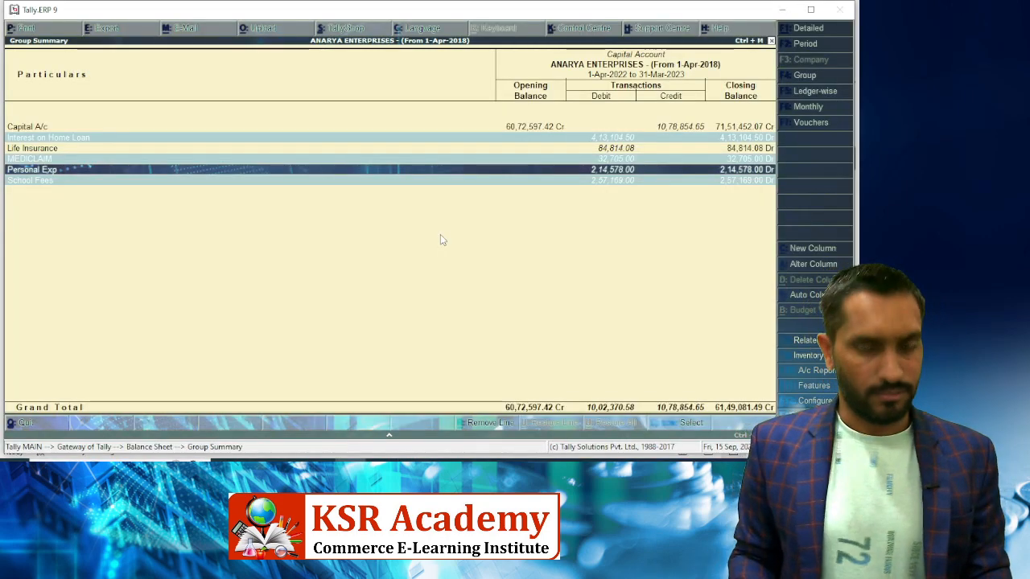
{"action": "key", "text": "Escape"}
{"action": "key", "text": "Down"}
{"action": "key", "text": "Return"}
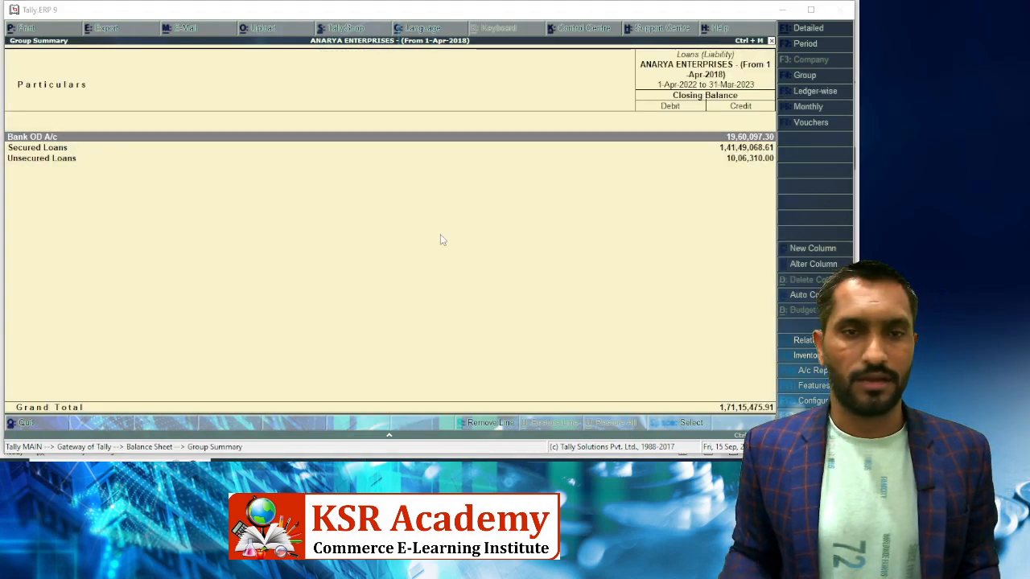
Enter the Bank Od A/c amount 1960097.30 in D68 from Tally
{"action": "key", "text": "alt+Tab"}
{"action": "scroll", "coordinate": [396, 245], "scroll_direction": "down", "scroll_amount": 3}
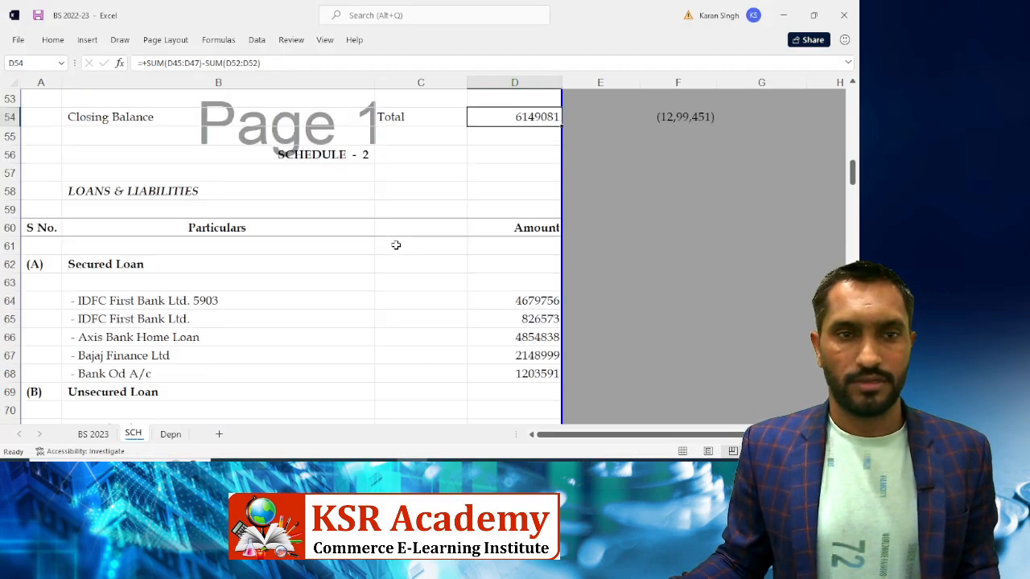
{"action": "scroll", "coordinate": [396, 244], "scroll_direction": "down", "scroll_amount": 2}
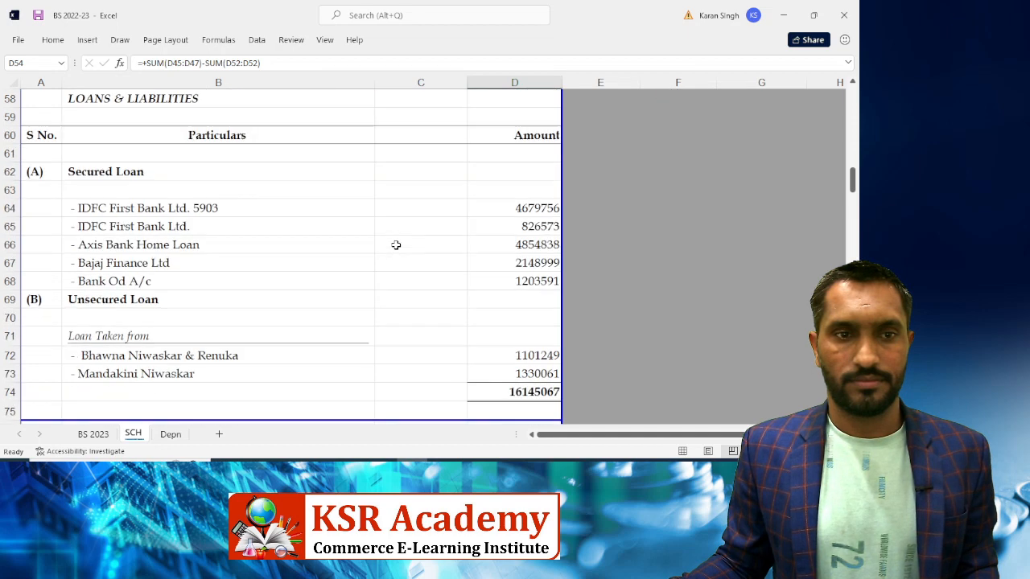
{"action": "left_click", "coordinate": [504, 280]}
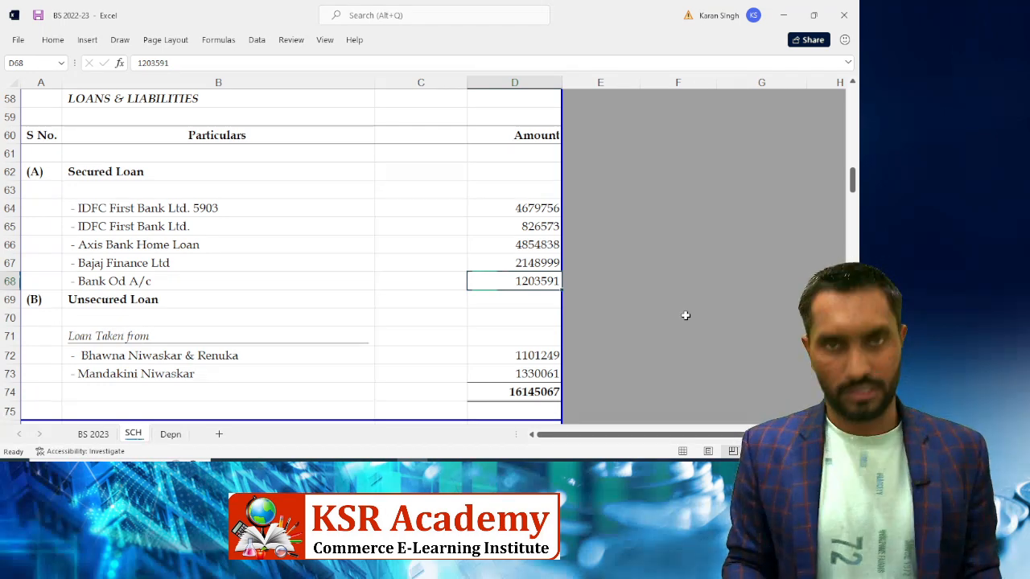
{"action": "key", "text": "alt+Tab"}
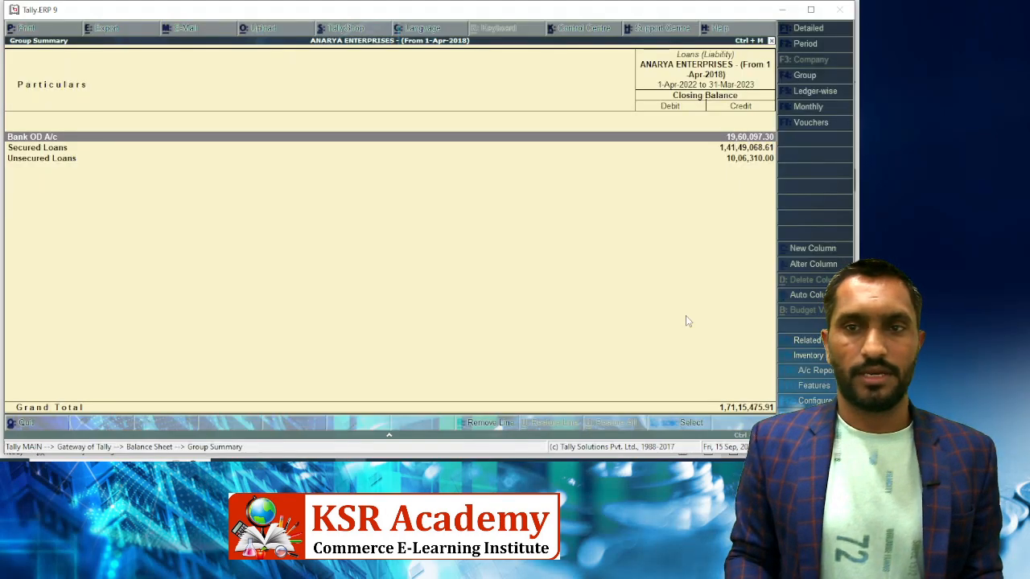
{"action": "key", "text": "alt+Tab"}
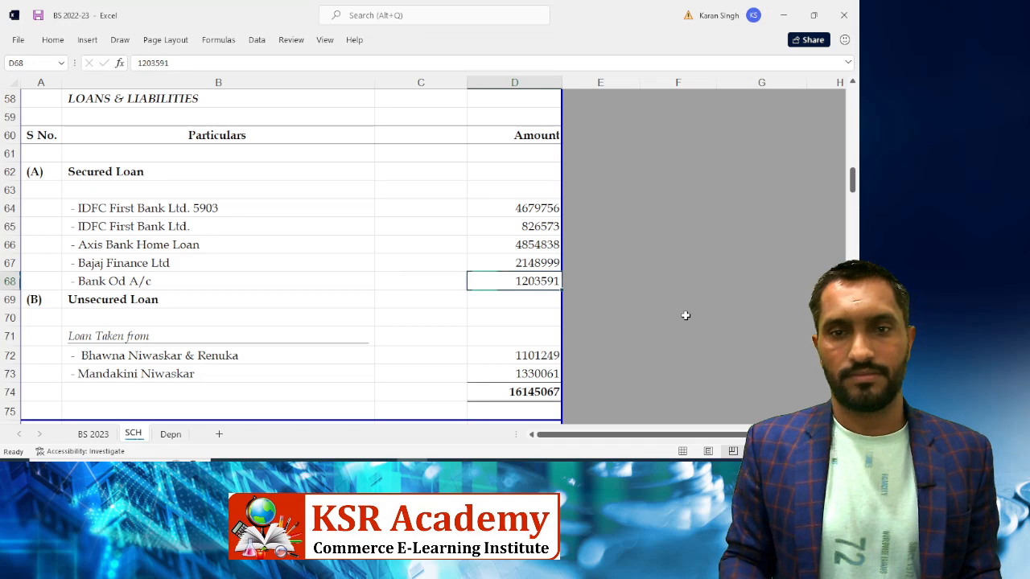
{"action": "type", "text": "1960"}
{"action": "key", "text": "alt+Tab"}
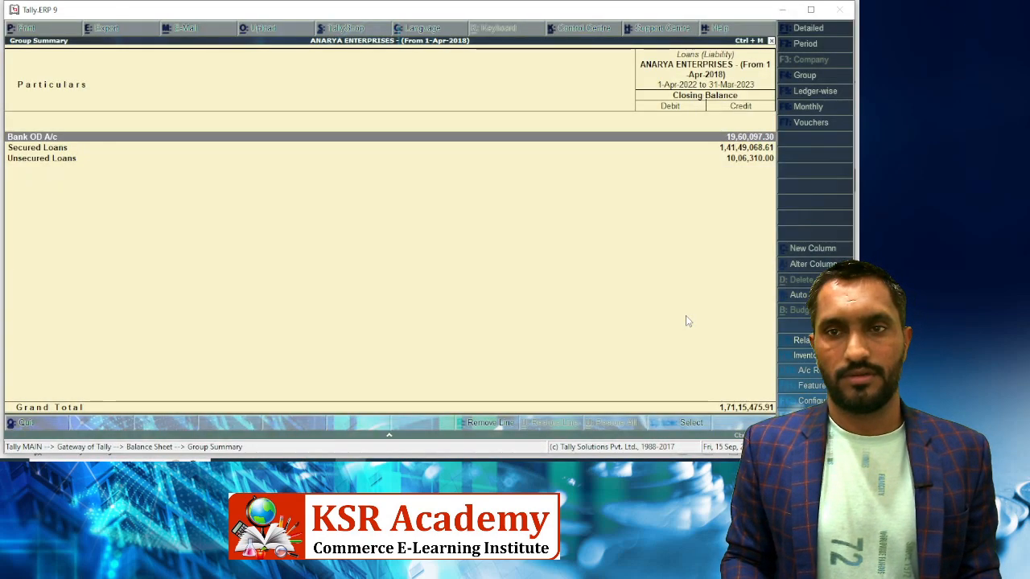
{"action": "key", "text": "alt+Tab"}
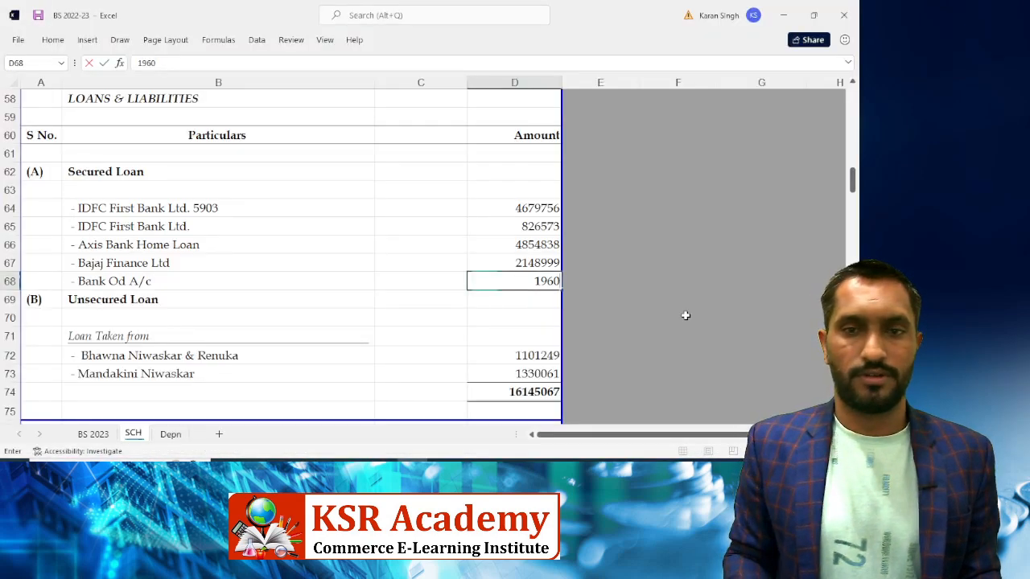
{"action": "type", "text": "097.30"}
{"action": "key", "text": "Return"}
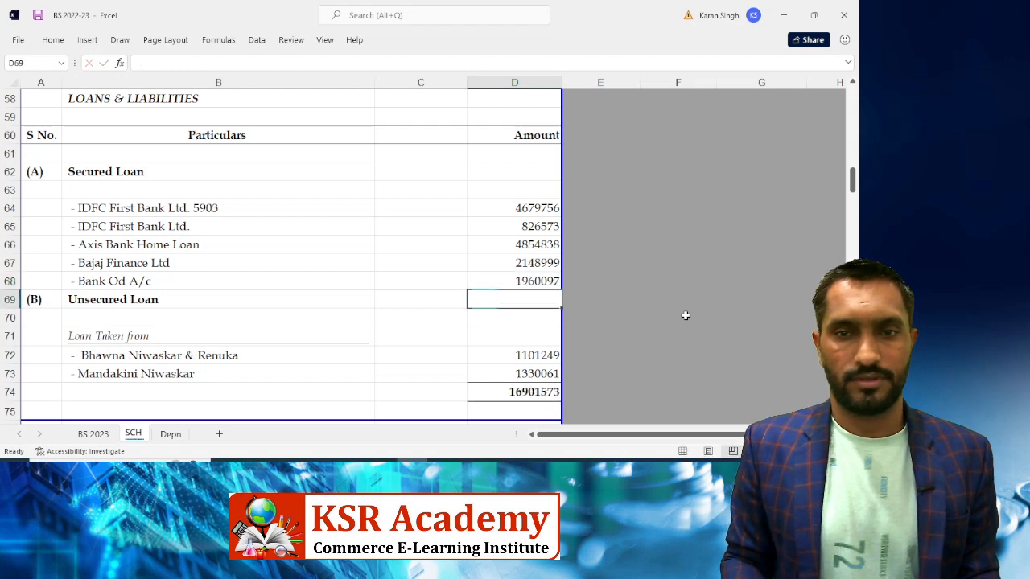
Review Tally's Bank OD A/c breakdown and open the Secured Loans ledger list
{"action": "key", "text": "alt+Tab"}
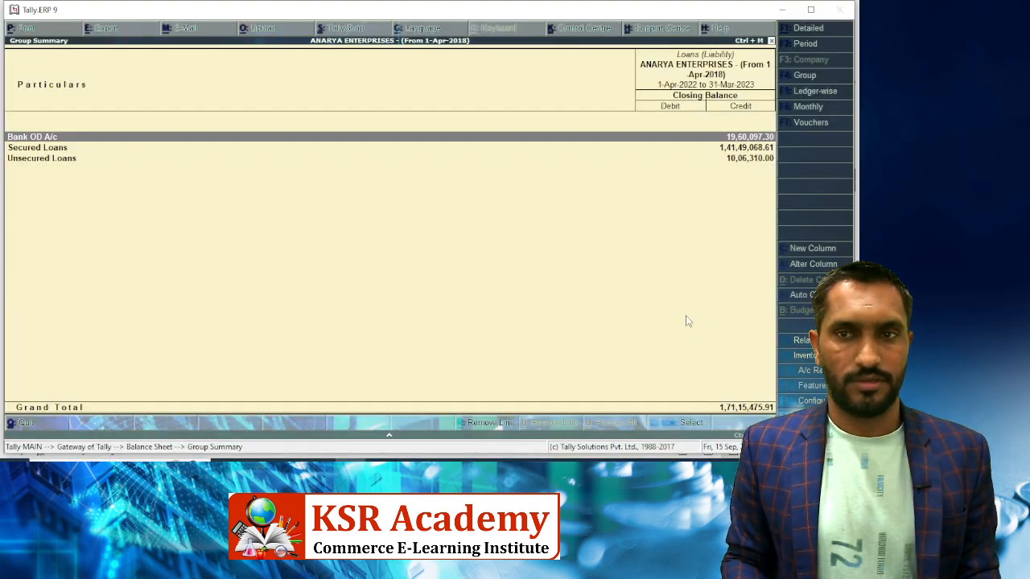
{"action": "key", "text": "Down"}
{"action": "key", "text": "Up"}
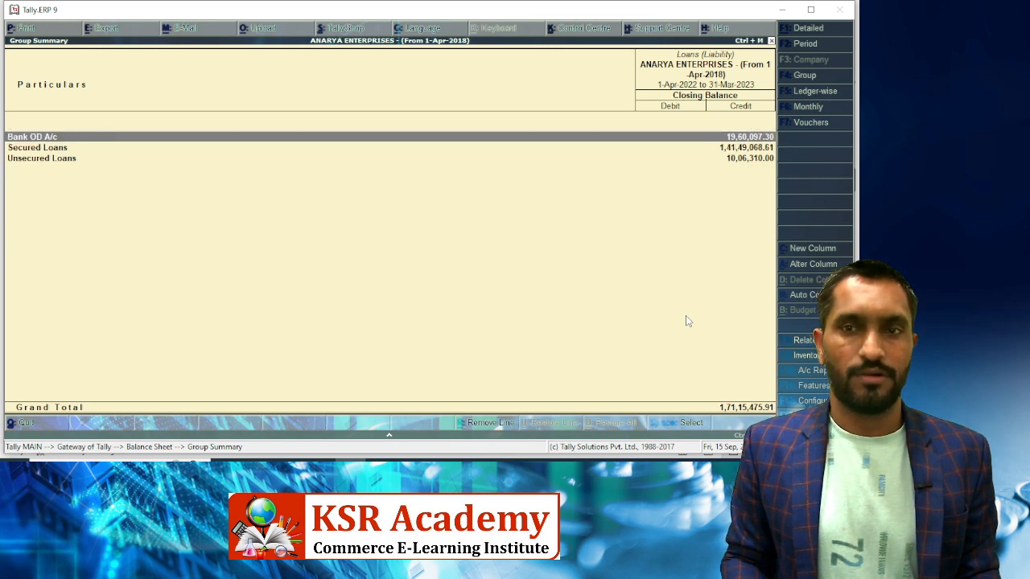
{"action": "key", "text": "Return"}
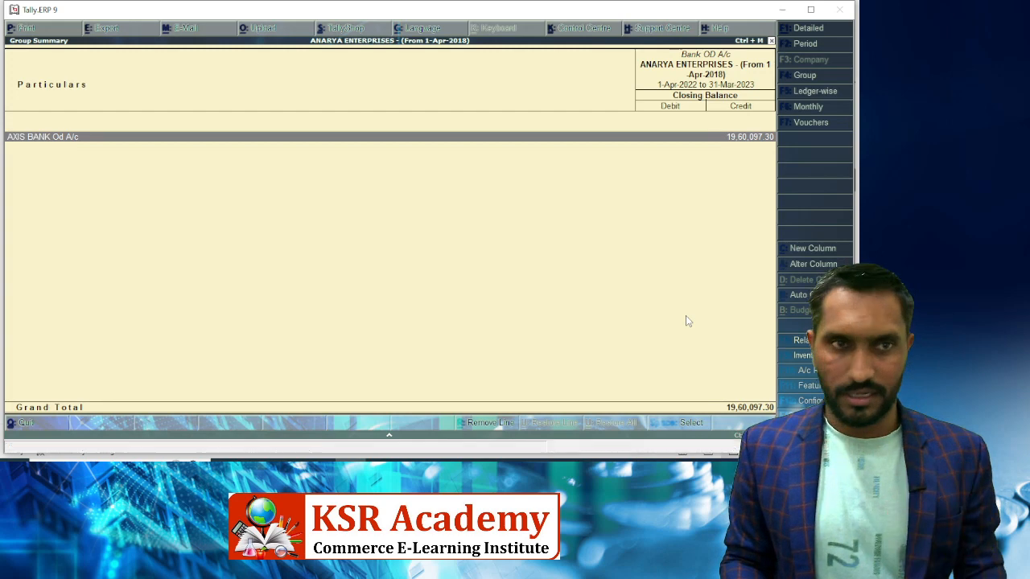
{"action": "key", "text": "Escape"}
{"action": "key", "text": "Down"}
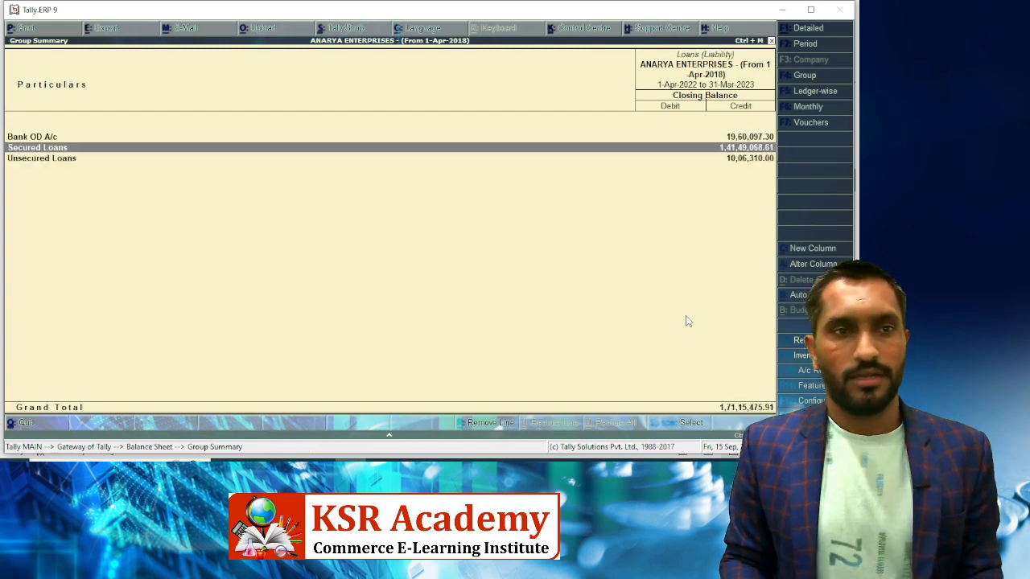
{"action": "key", "text": "Return"}
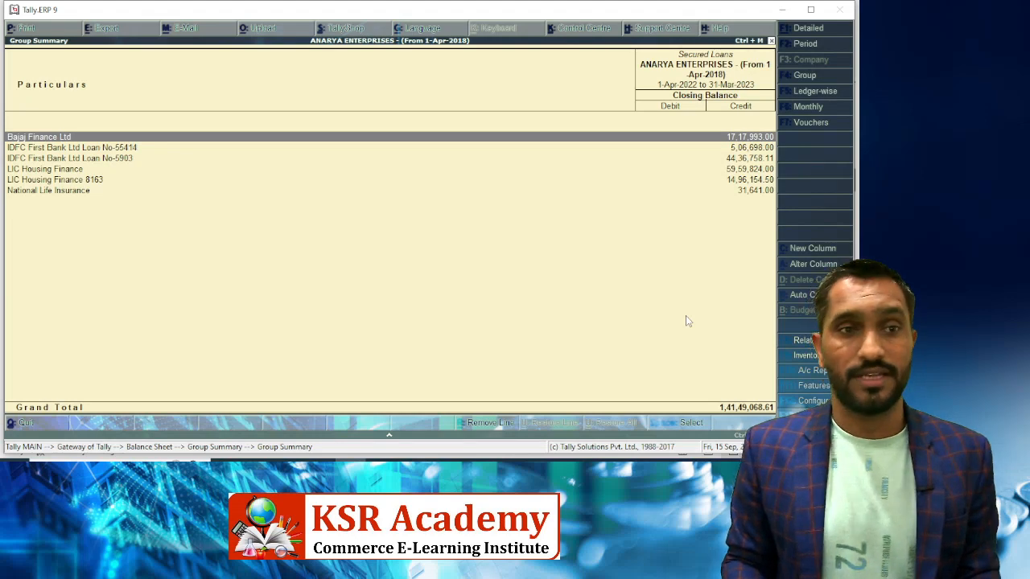
{"action": "key", "text": "alt+Tab"}
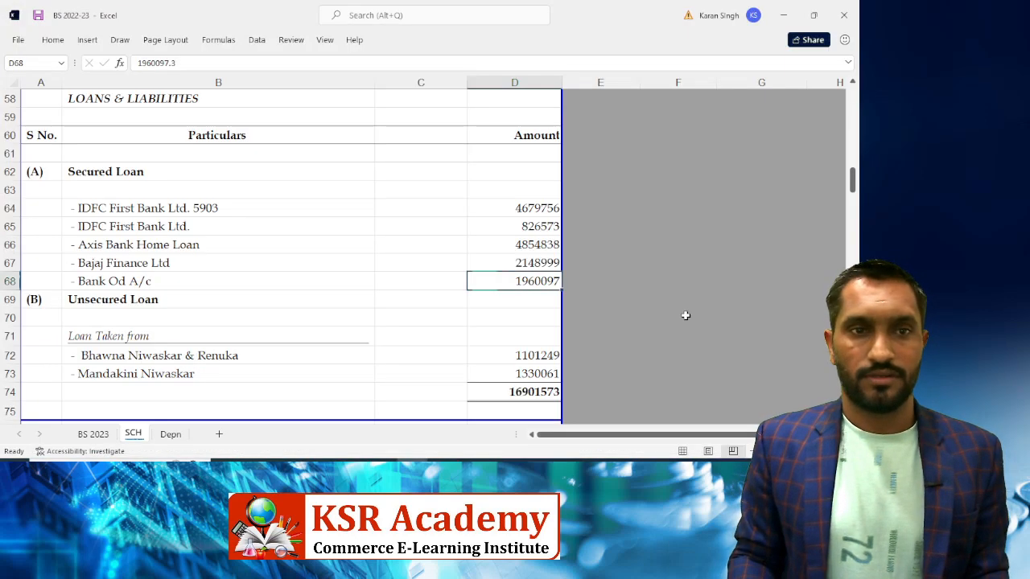
Enter the IDFC Loan 5903 balance 4436758.11 in D64 from Tally
{"action": "key", "text": "Up"}
{"action": "key", "text": "Up"}
{"action": "key", "text": "Up"}
{"action": "key", "text": "Up"}
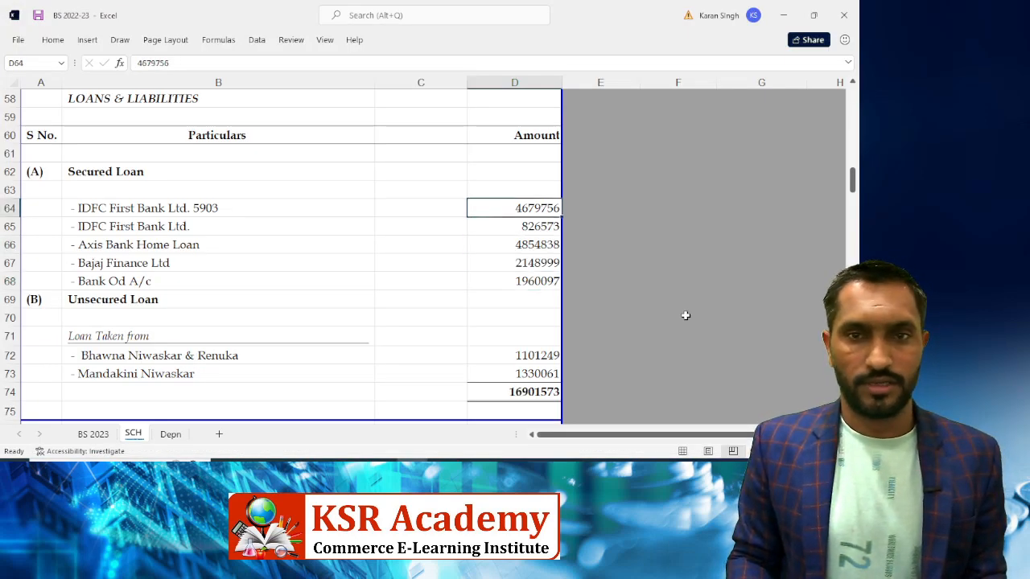
{"action": "key", "text": "alt+Tab"}
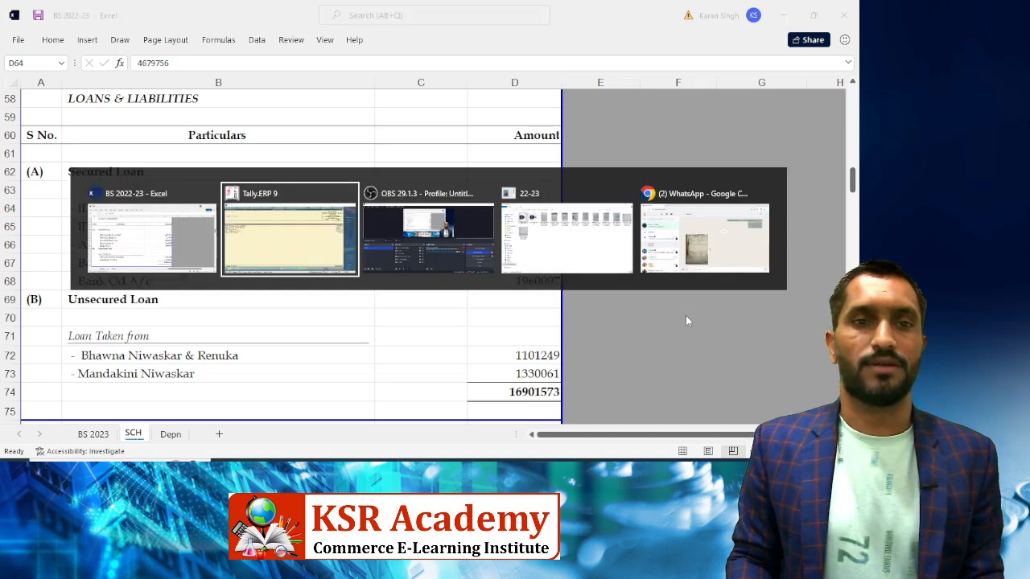
{"action": "key", "text": "Down"}
{"action": "key", "text": "Down"}
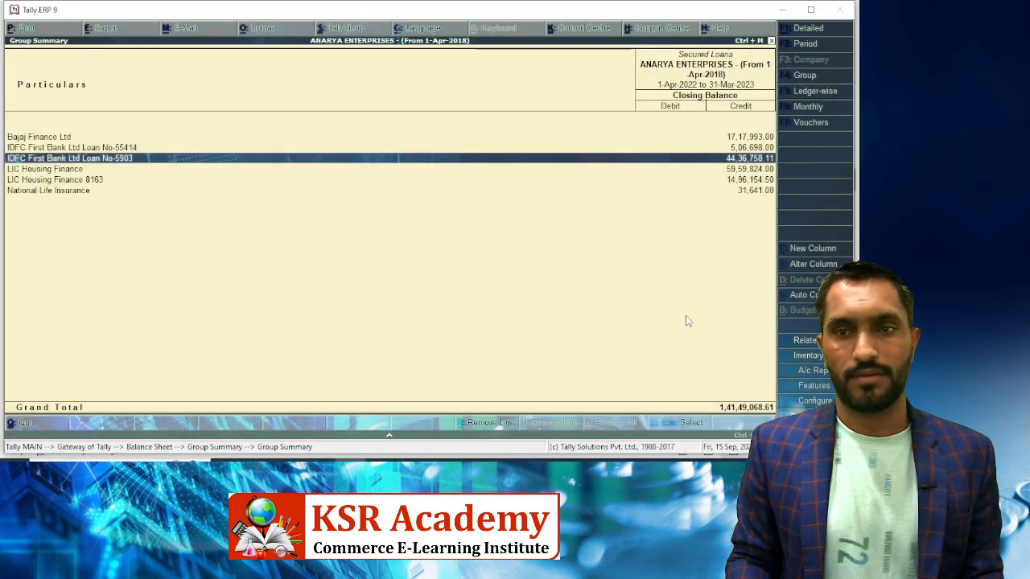
{"action": "key", "text": "alt+Tab"}
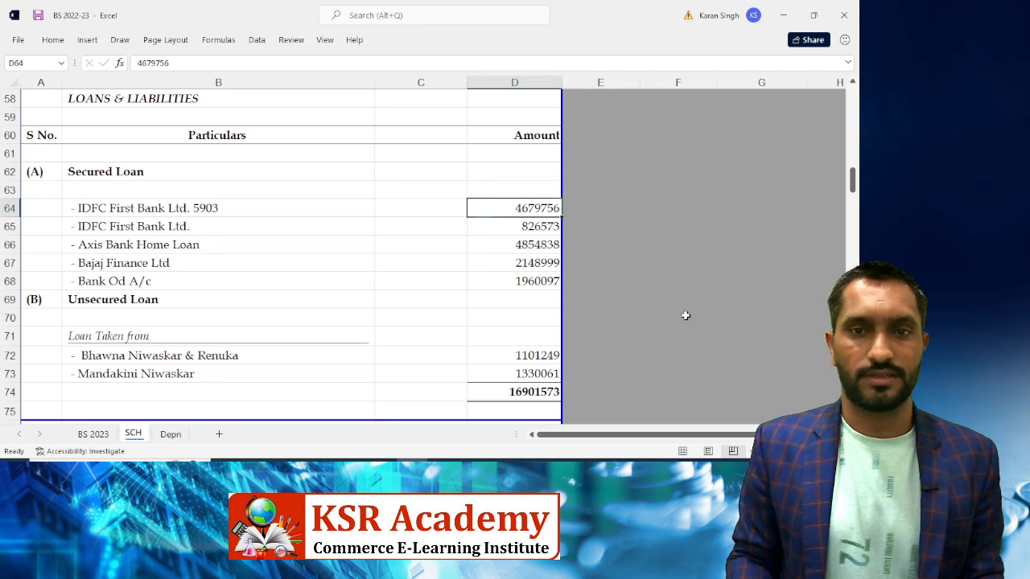
{"action": "type", "text": "4436"}
{"action": "key", "text": "alt+Tab"}
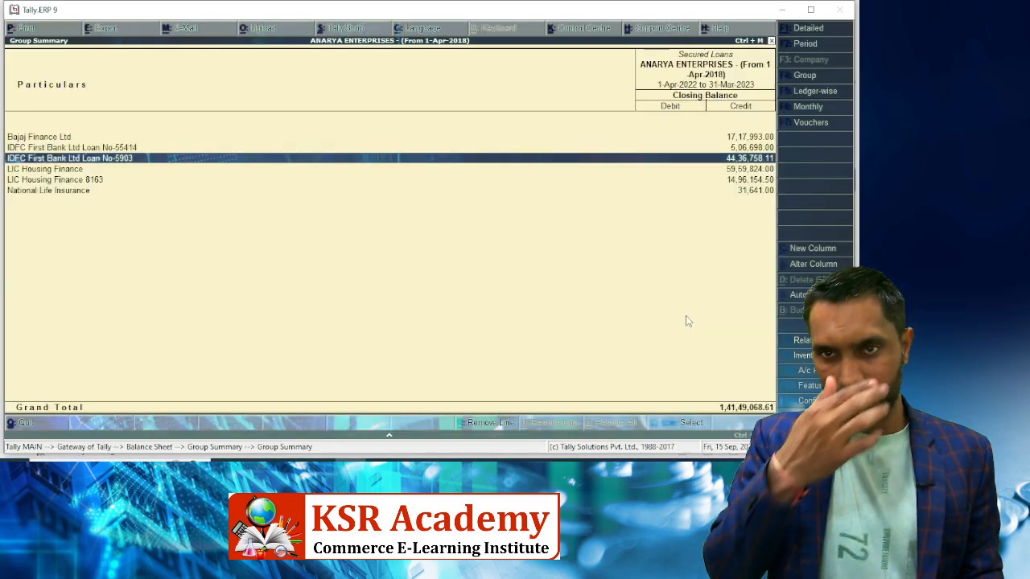
{"action": "key", "text": "alt+Tab"}
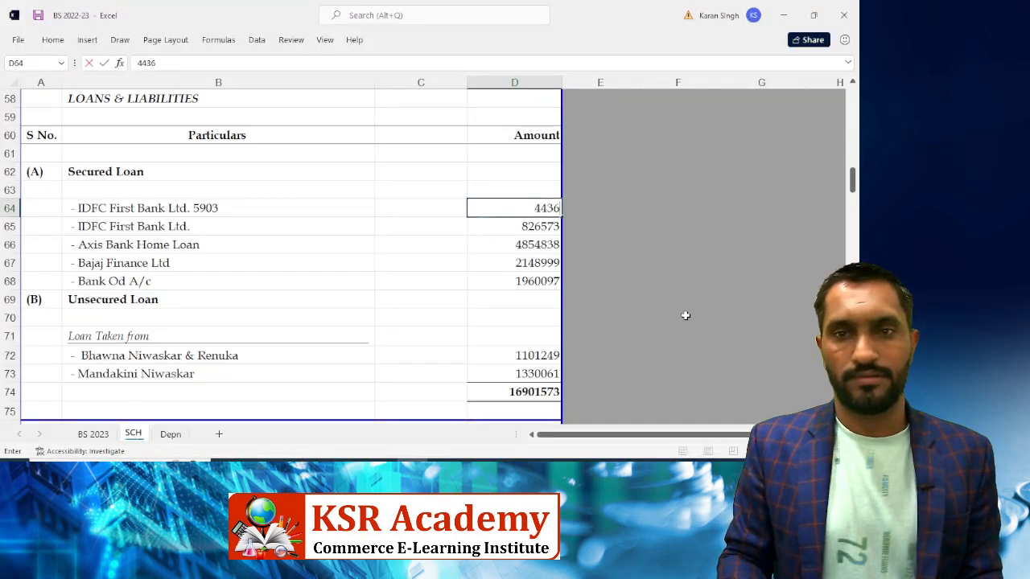
{"action": "type", "text": "7583."}
{"action": "key", "text": "BackSpace"}
{"action": "key", "text": "BackSpace"}
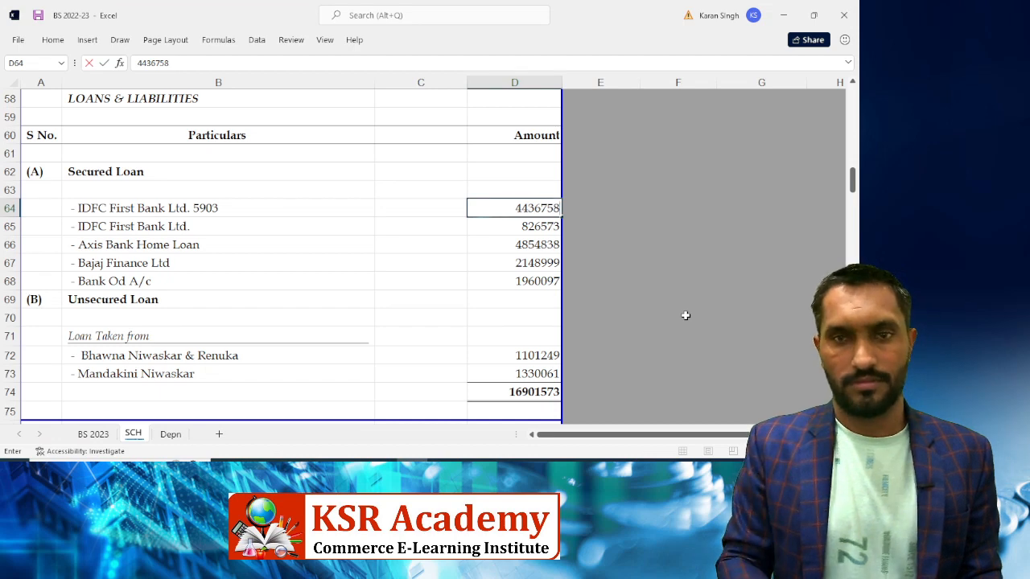
{"action": "type", "text": ".11"}
{"action": "key", "text": "Down"}
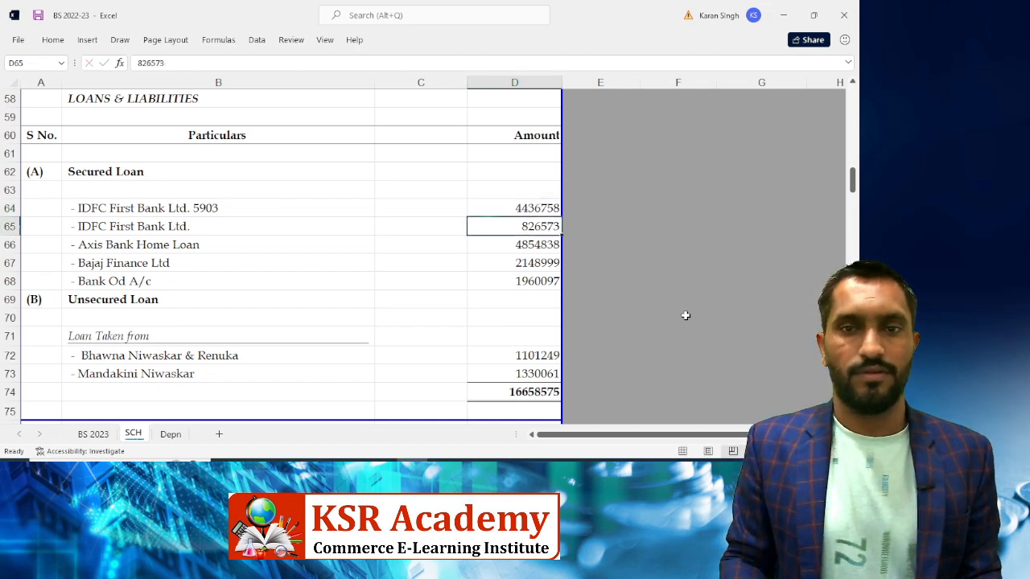
Enter the IDFC First Bank Ltd. loan balance 506698.00 in D65
{"action": "key", "text": "alt+Tab"}
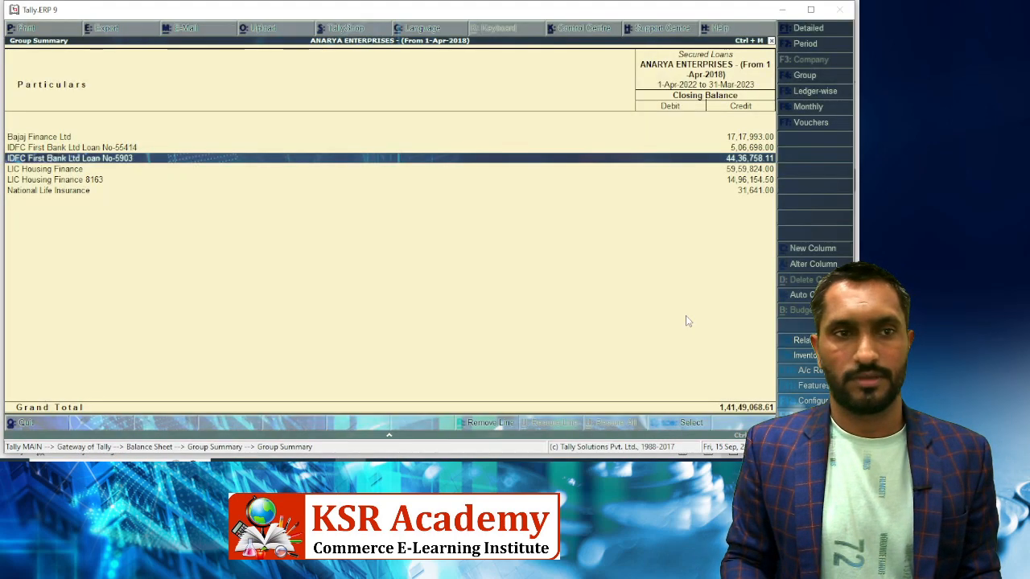
{"action": "key", "text": "Up"}
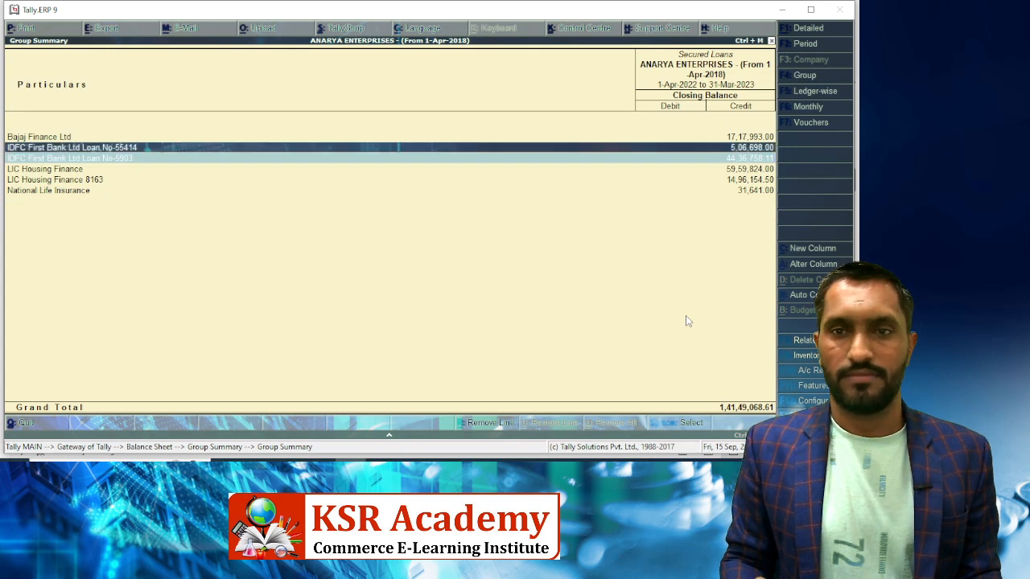
{"action": "key", "text": "alt+Tab"}
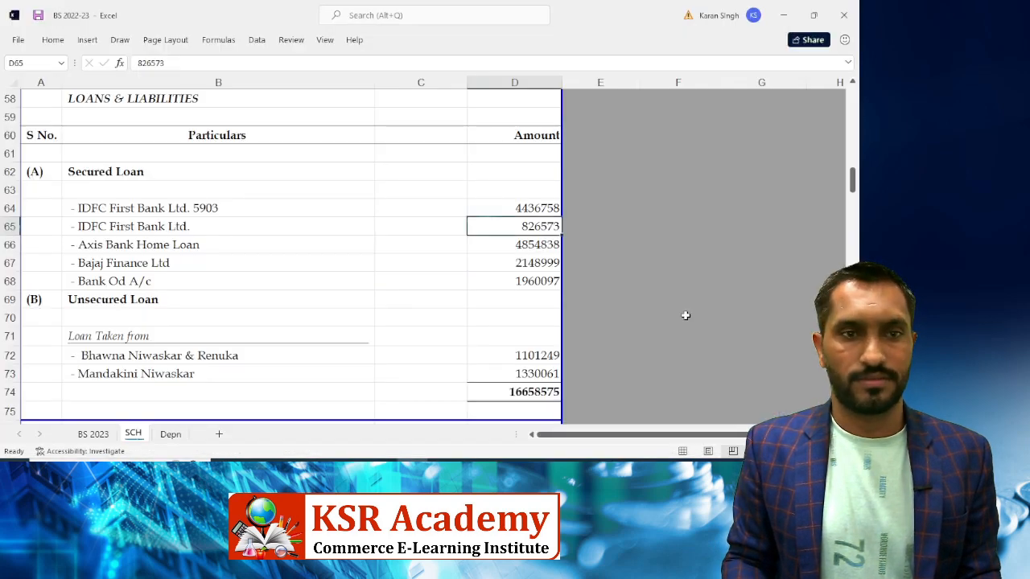
{"action": "key", "text": "Up"}
{"action": "key", "text": "Down"}
{"action": "type", "text": "5"}
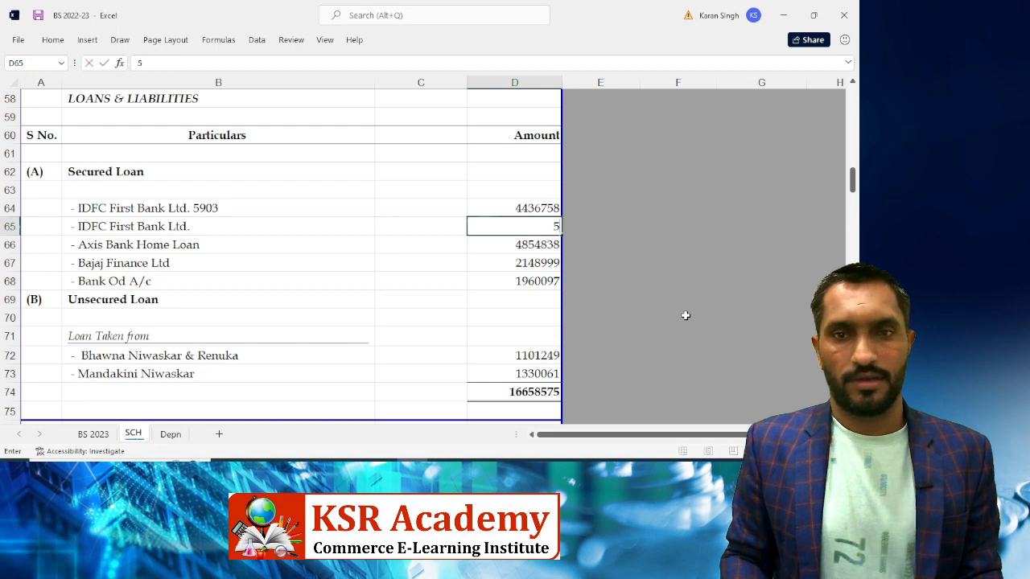
{"action": "type", "text": ",06"}
{"action": "key", "text": "alt+Tab"}
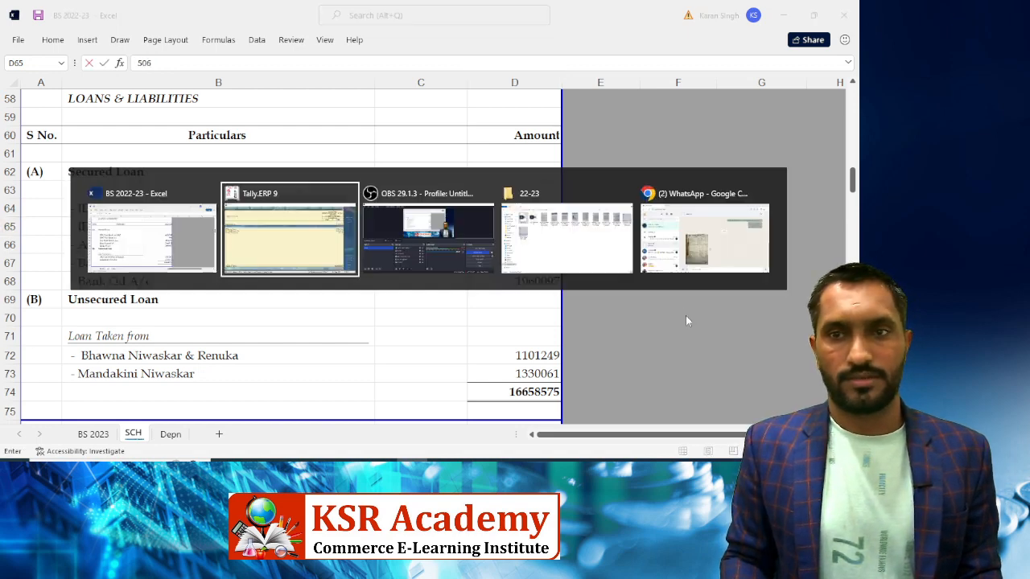
{"action": "key", "text": "alt+Tab"}
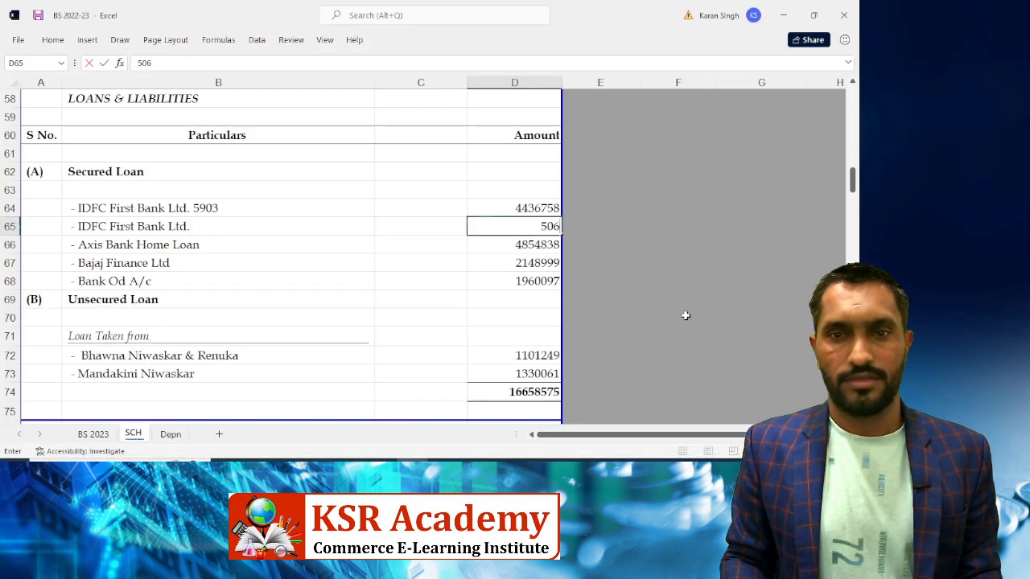
{"action": "type", "text": "698.00"}
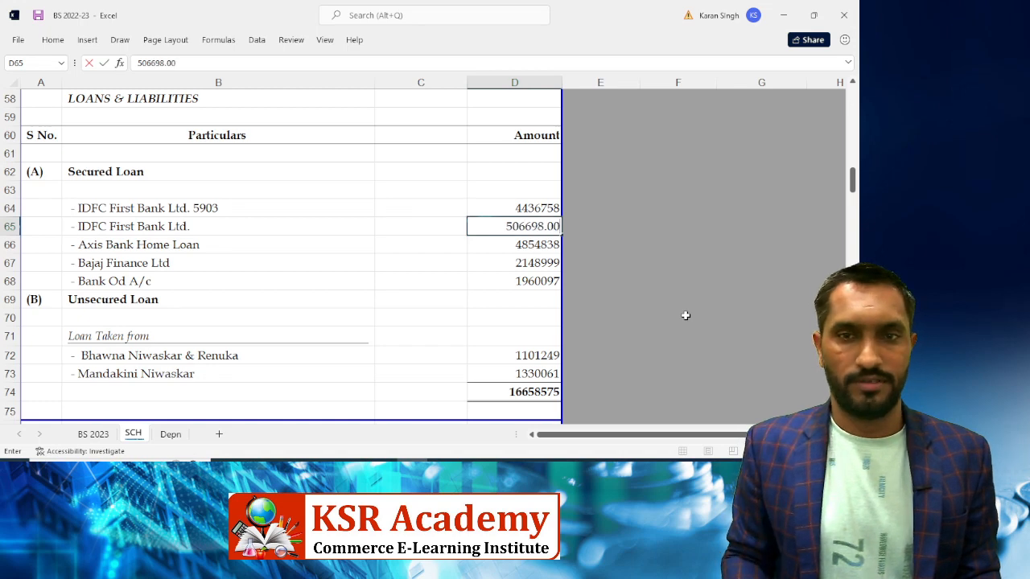
{"action": "key", "text": "Return"}
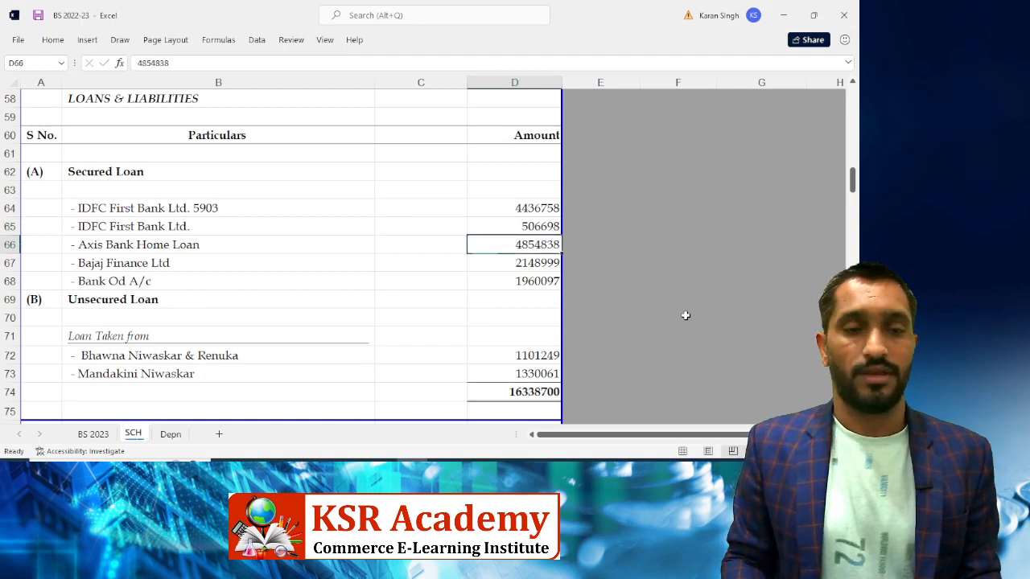
Mark the IDFC 55414 loan done in Tally and move on to LIC Housing Finance
{"action": "key", "text": "alt+Tab"}
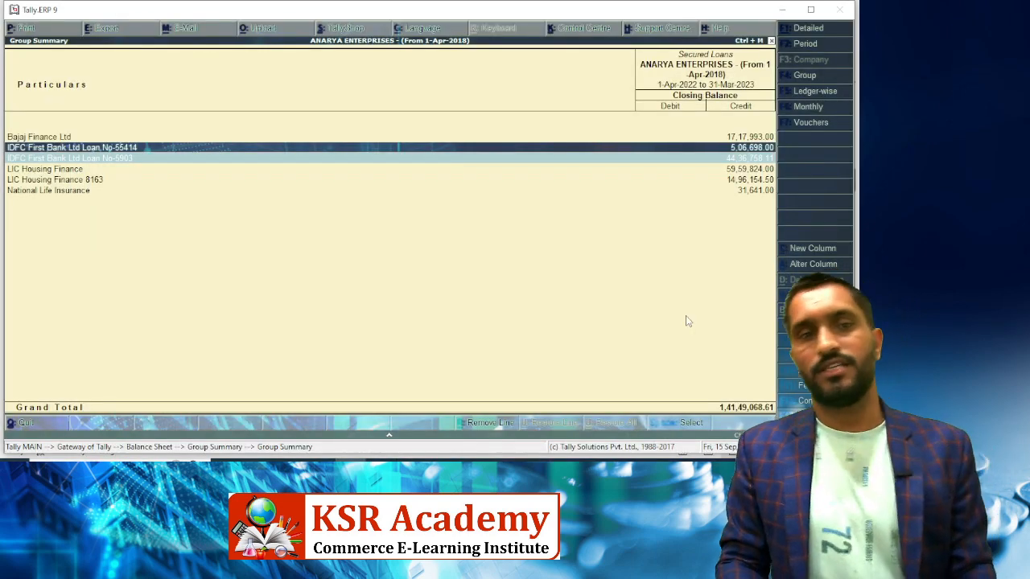
{"action": "key", "text": "space"}
{"action": "key", "text": "Down"}
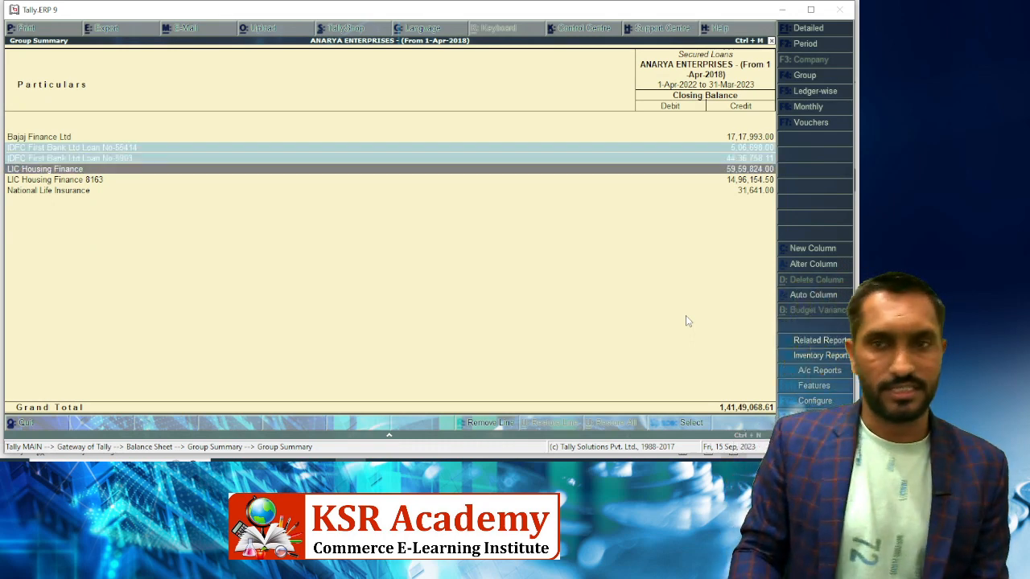
{"action": "key", "text": "alt+Tab"}
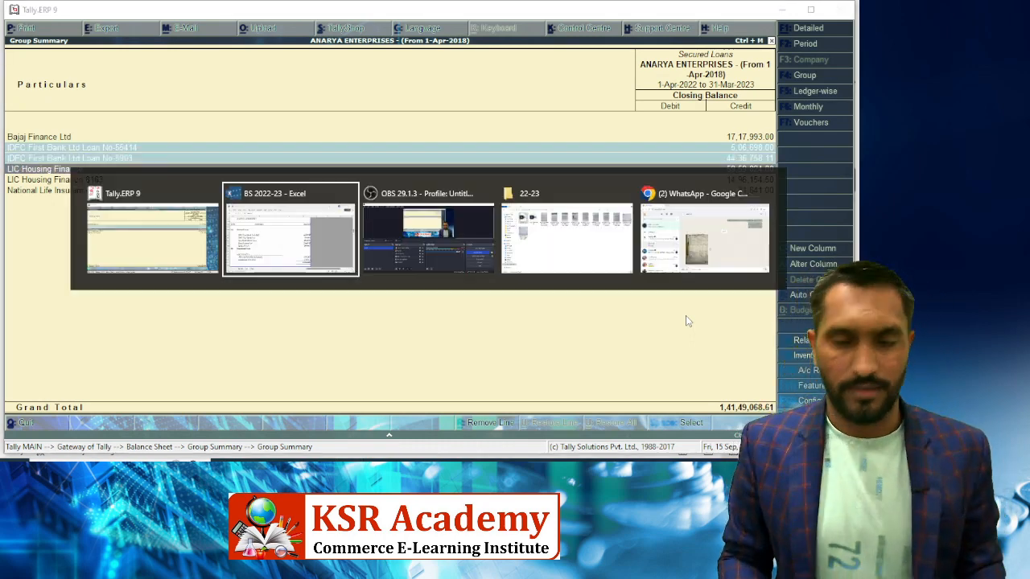
{"action": "key", "text": "Left"}
{"action": "key", "text": "Left"}
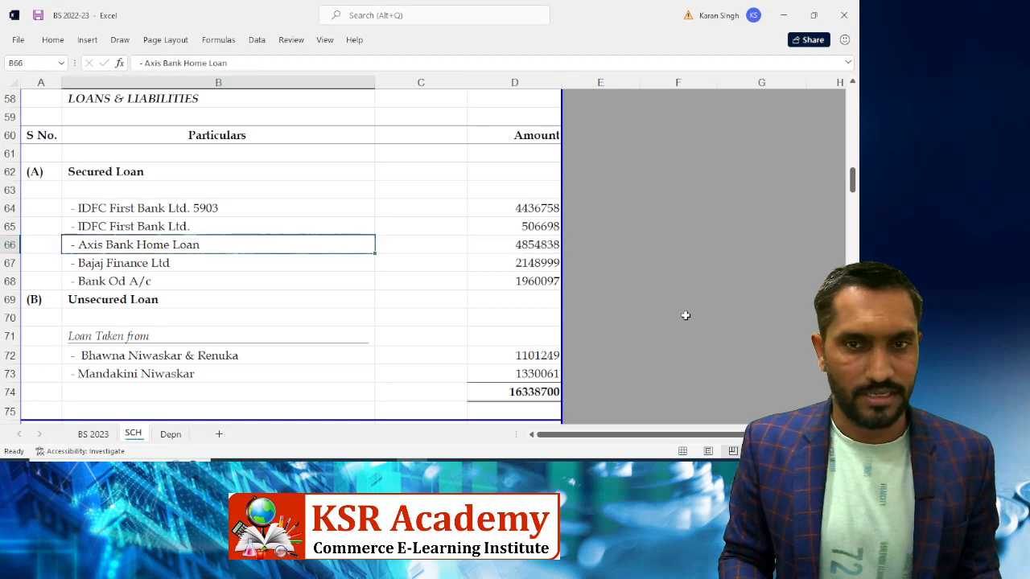
Rename the Axis Bank Home Loan label in B66 to '- LIC Housing Finance'
{"action": "key", "text": "F2"}
{"action": "key", "text": "BackSpace"}
{"action": "key", "text": "BackSpace"}
{"action": "key", "text": "BackSpace"}
{"action": "key", "text": "BackSpace"}
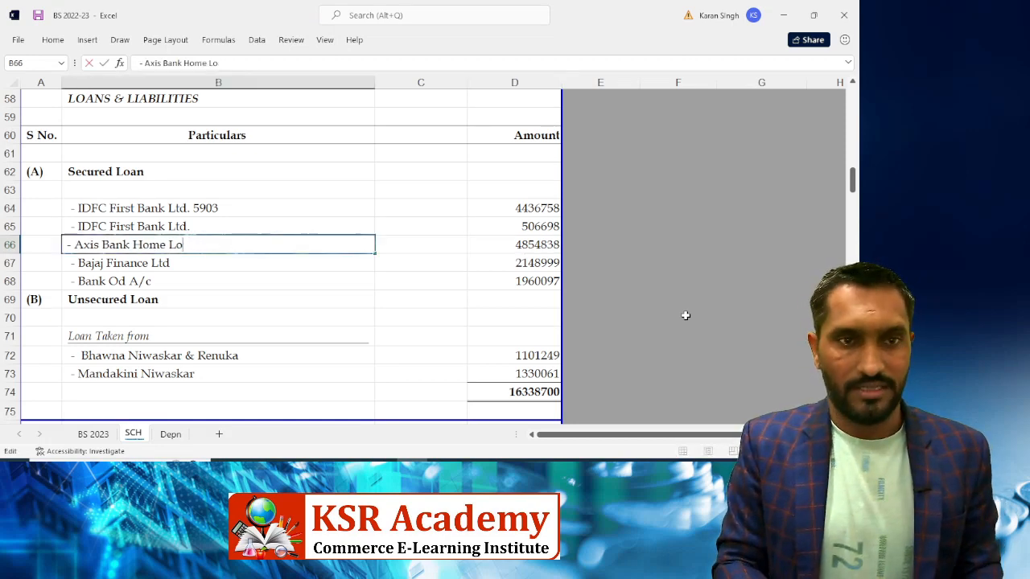
{"action": "key", "text": "BackSpace"}
{"action": "key", "text": "BackSpace"}
{"action": "key", "text": "BackSpace"}
{"action": "key", "text": "BackSpace"}
{"action": "key", "text": "BackSpace"}
{"action": "key", "text": "BackSpace"}
{"action": "key", "text": "BackSpace"}
{"action": "key", "text": "BackSpace"}
{"action": "key", "text": "BackSpace"}
{"action": "key", "text": "BackSpace"}
{"action": "key", "text": "BackSpace"}
{"action": "key", "text": "BackSpace"}
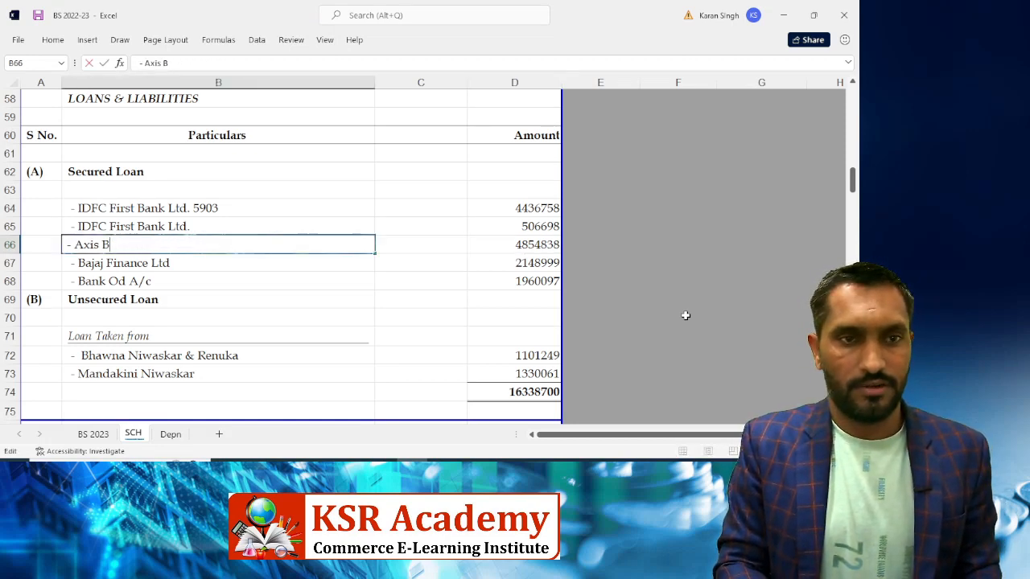
{"action": "key", "text": "BackSpace"}
{"action": "key", "text": "BackSpace"}
{"action": "key", "text": "BackSpace"}
{"action": "type", "text": "Lic"}
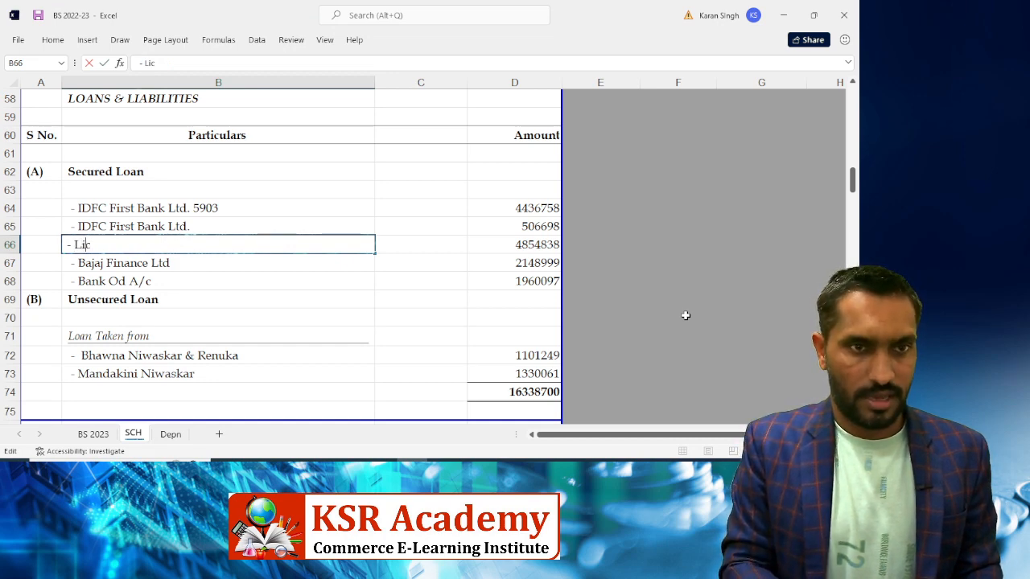
{"action": "key", "text": "BackSpace"}
{"action": "type", "text": "I"}
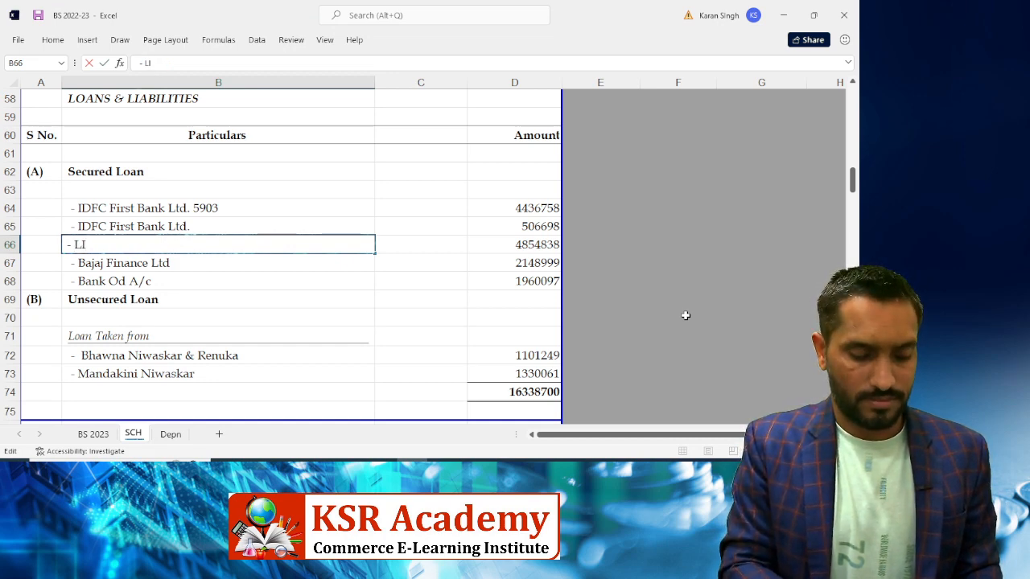
{"action": "type", "text": "C"}
{"action": "key", "text": "alt+Tab"}
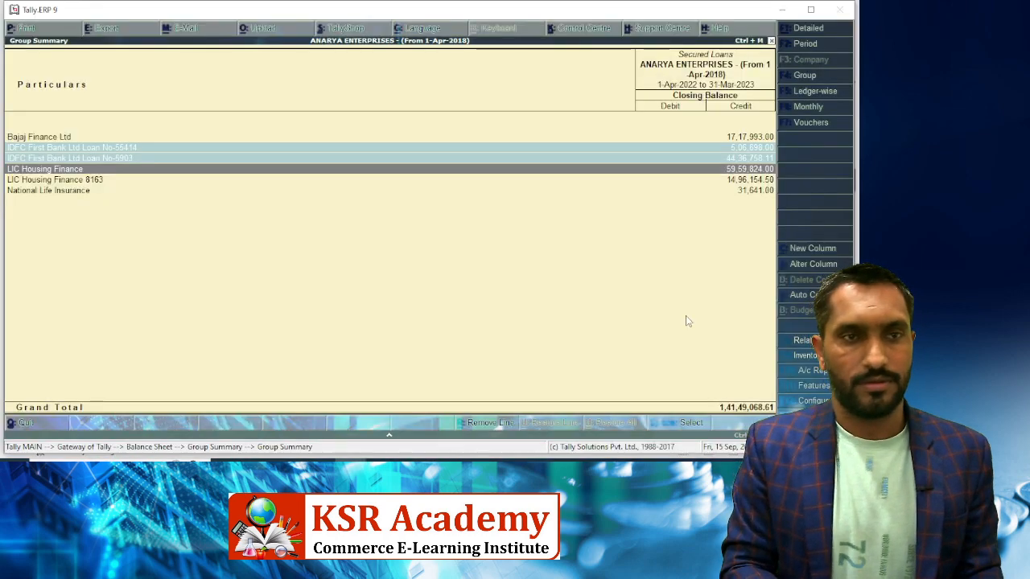
{"action": "key", "text": "alt+Tab"}
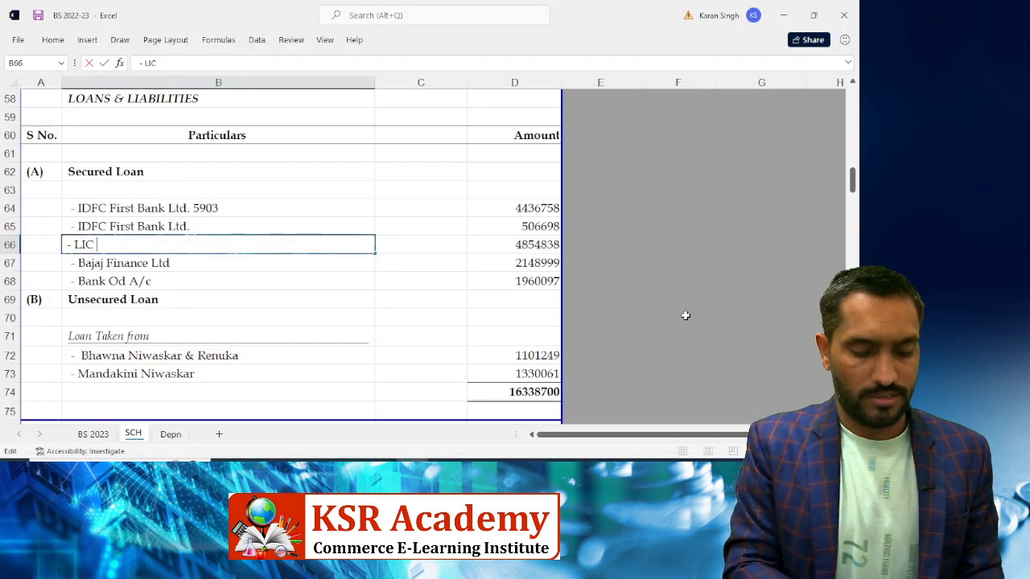
{"action": "type", "text": "Housing Finance"}
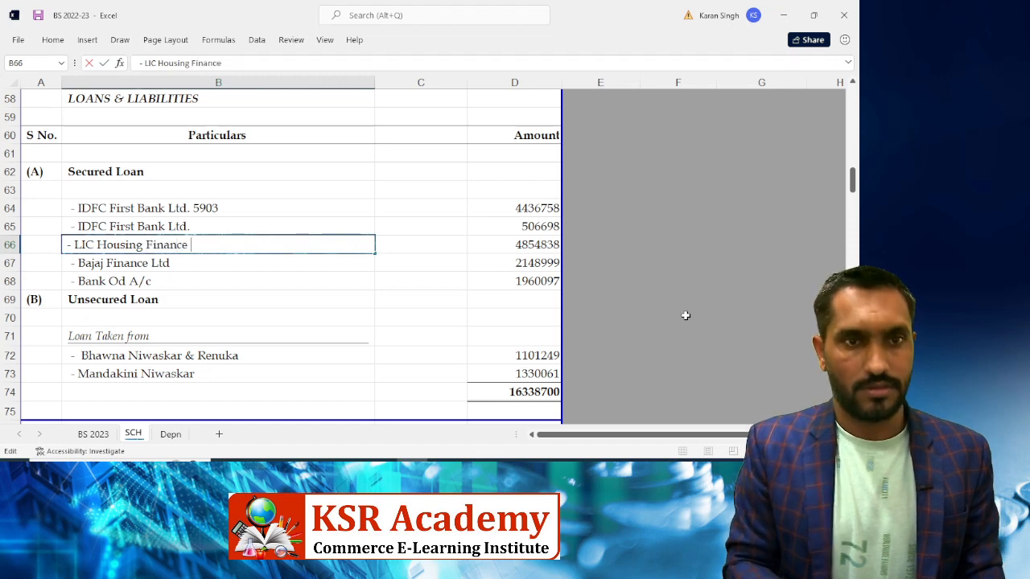
{"action": "key", "text": "alt+Tab"}
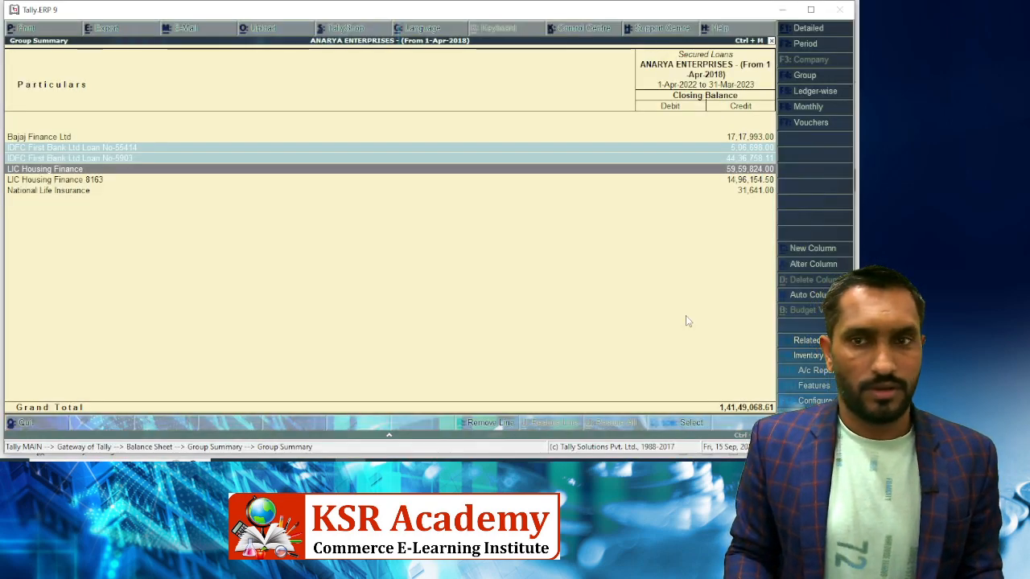
{"action": "key", "text": "alt+Tab"}
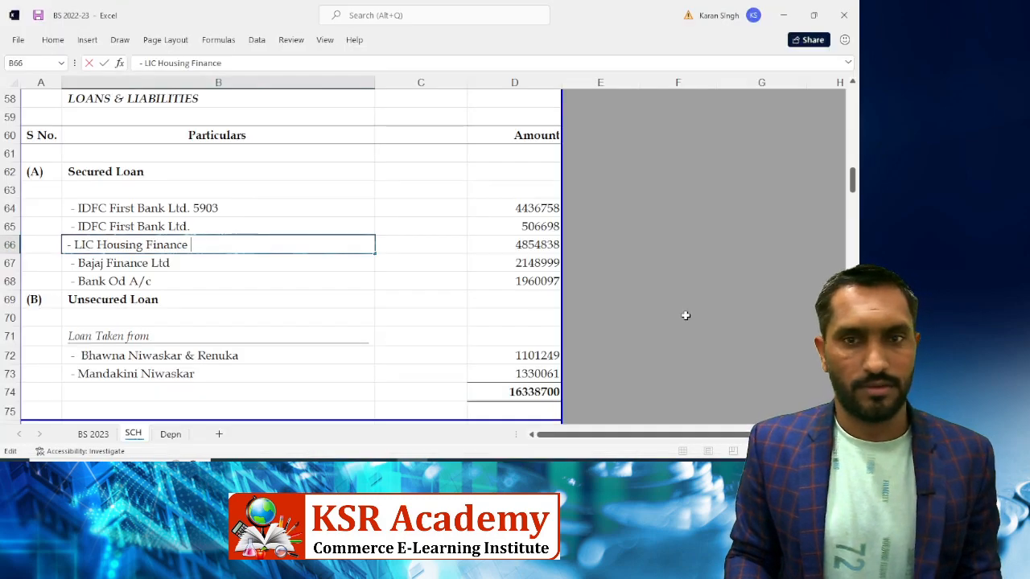
{"action": "key", "text": "Tab"}
{"action": "key", "text": "Tab"}
Enter the LIC Housing Finance amount 5959824 in D66 from Tally
{"action": "key", "text": "alt+Tab"}
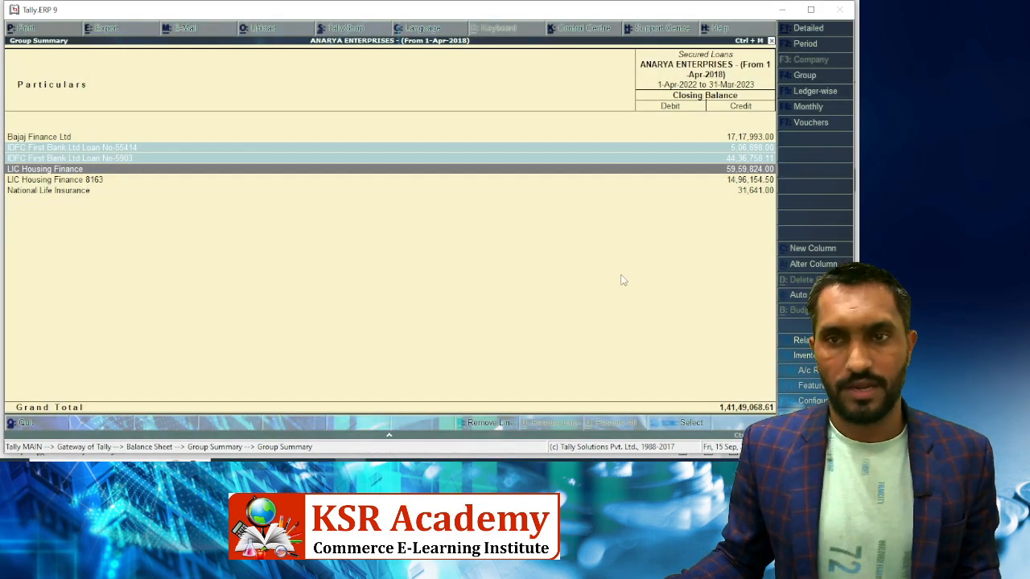
{"action": "key", "text": "alt+Tab"}
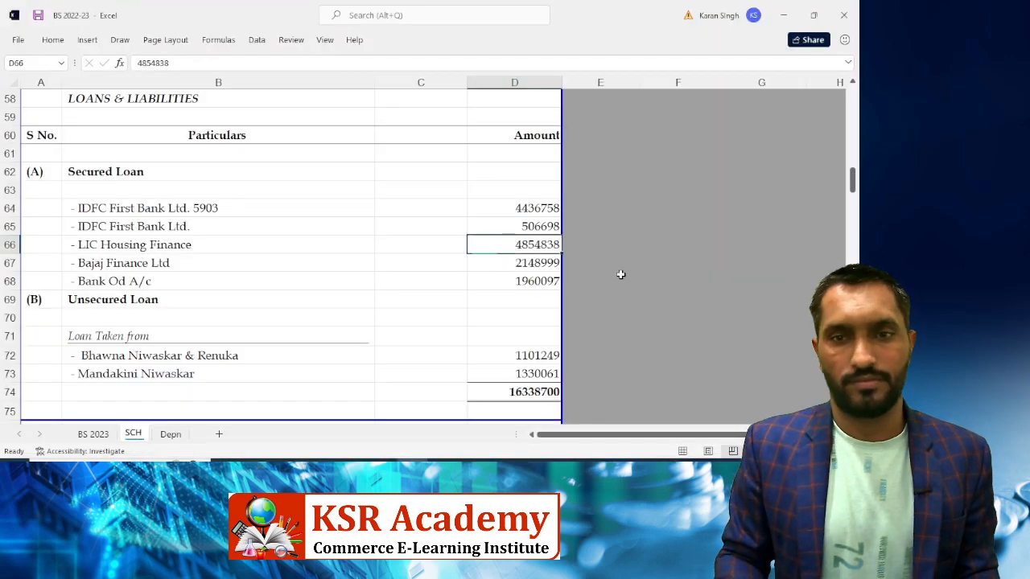
{"action": "type", "text": "5959824"}
{"action": "key", "text": "Return"}
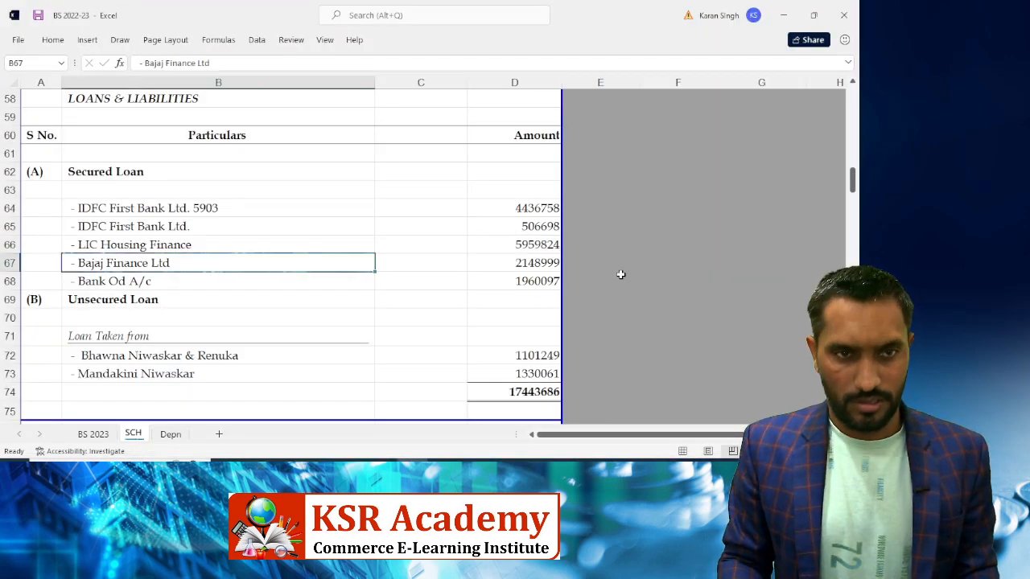
{"action": "key", "text": "shift+space"}
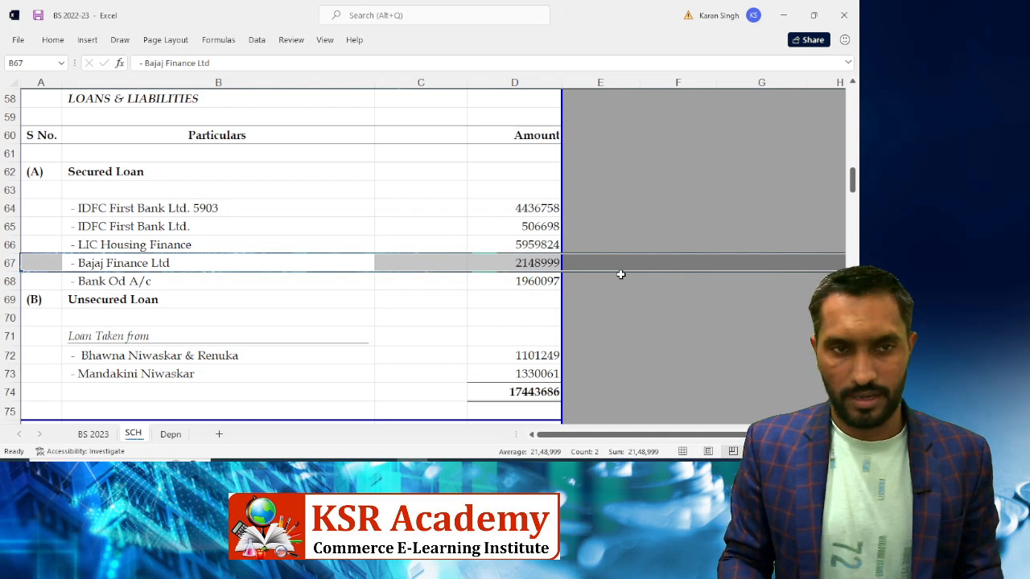
Insert a copied row for LIC Housing Finance 8163 with amount 1496155, checked against Tally
{"action": "key", "text": "ctrl+plus"}
{"action": "key", "text": "ctrl+plus"}
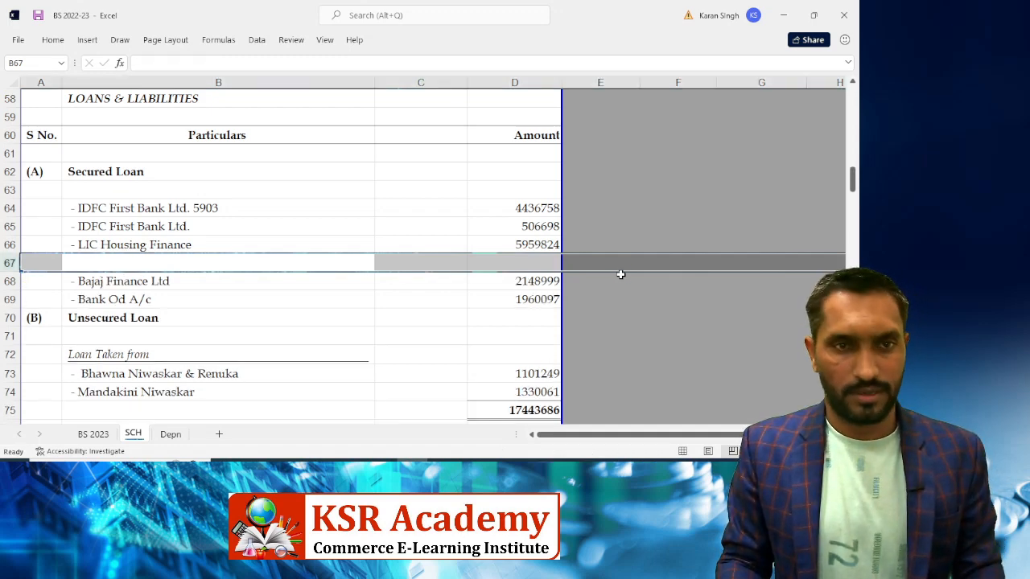
{"action": "key", "text": "ctrl+d"}
{"action": "key", "text": "F2"}
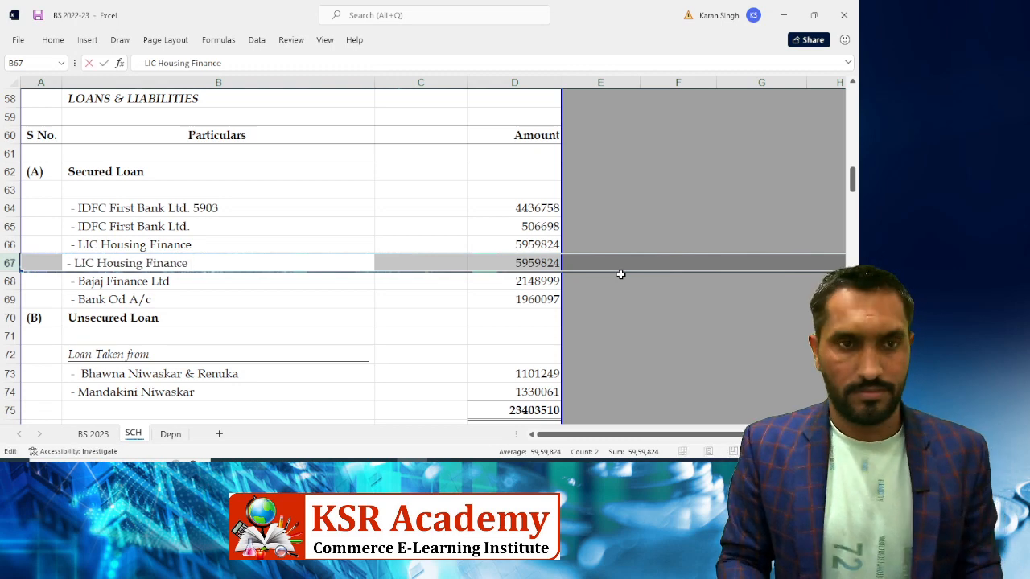
{"action": "key", "text": "alt+Tab"}
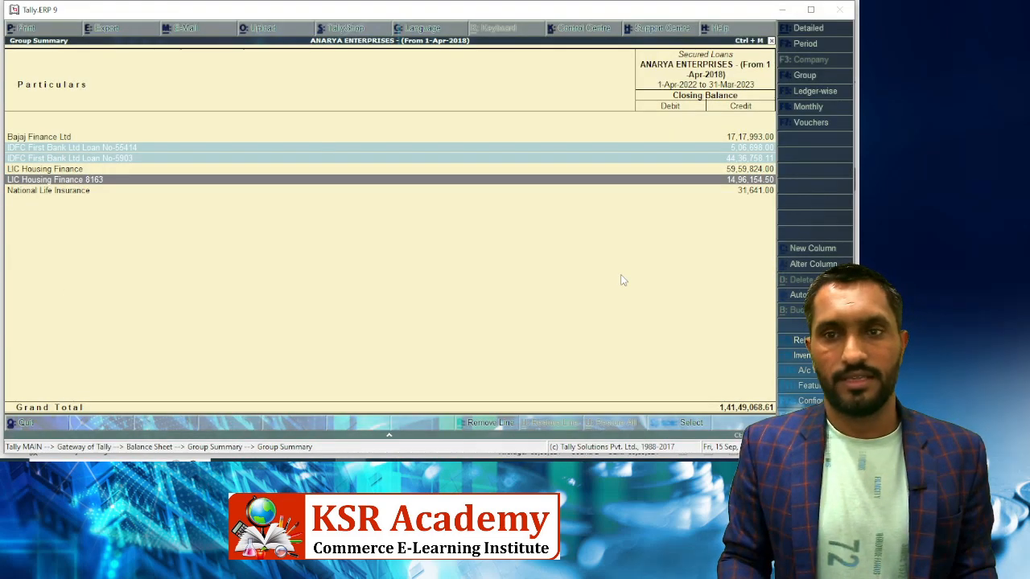
{"action": "key", "text": "alt+Tab"}
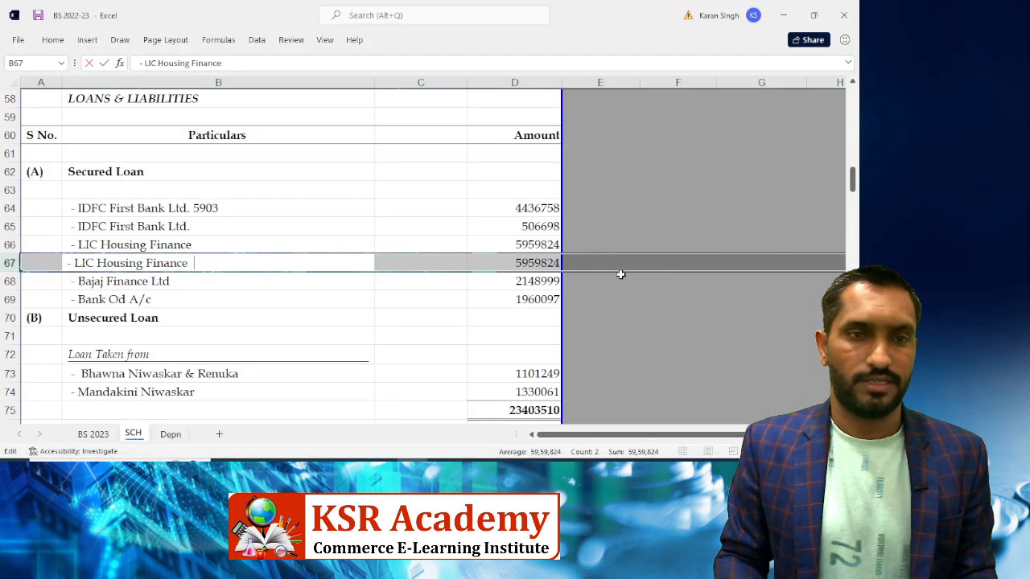
{"action": "type", "text": "8163"}
{"action": "key", "text": "Tab"}
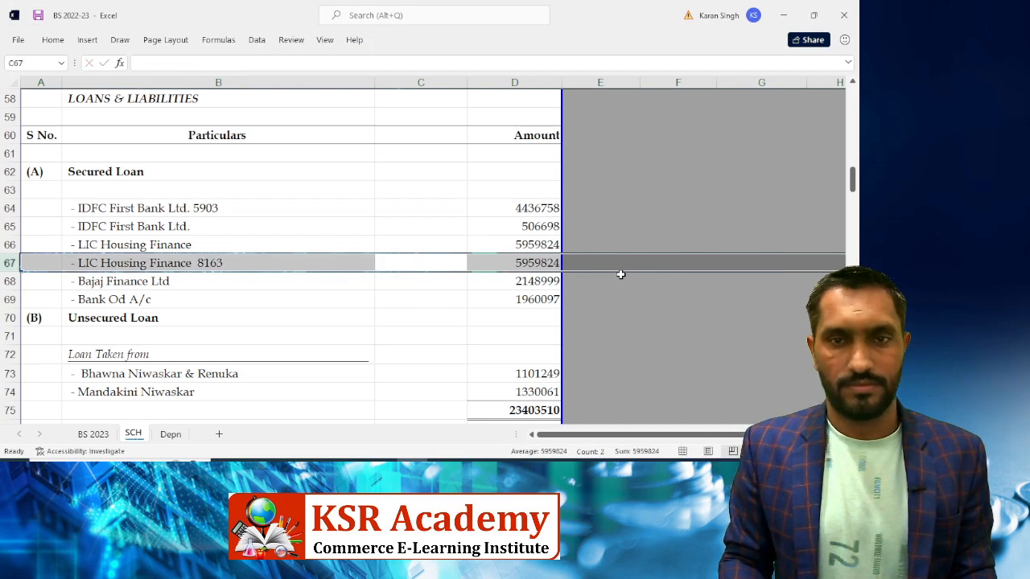
{"action": "key", "text": "Right"}
{"action": "key", "text": "alt+Tab"}
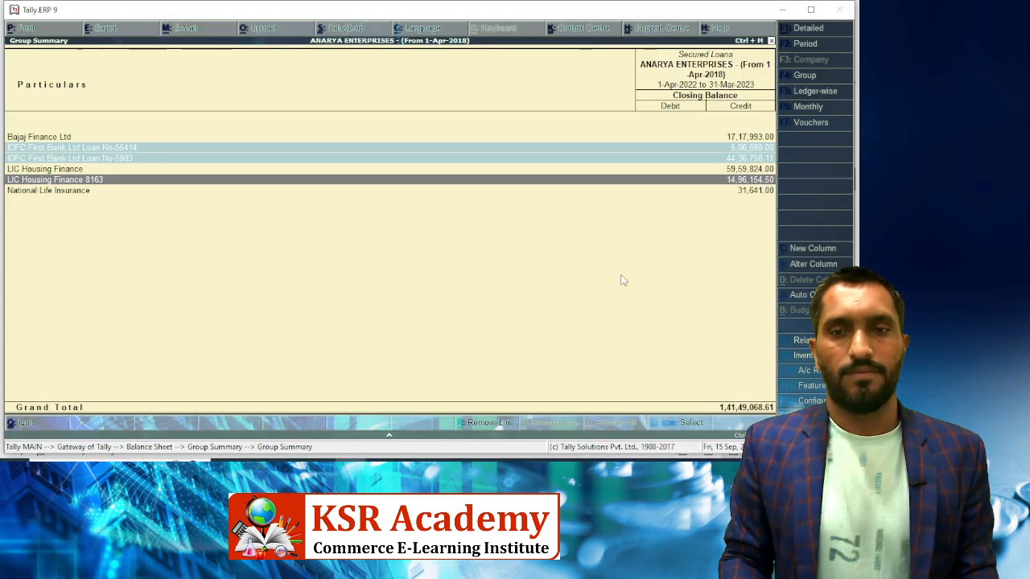
{"action": "key", "text": "Up"}
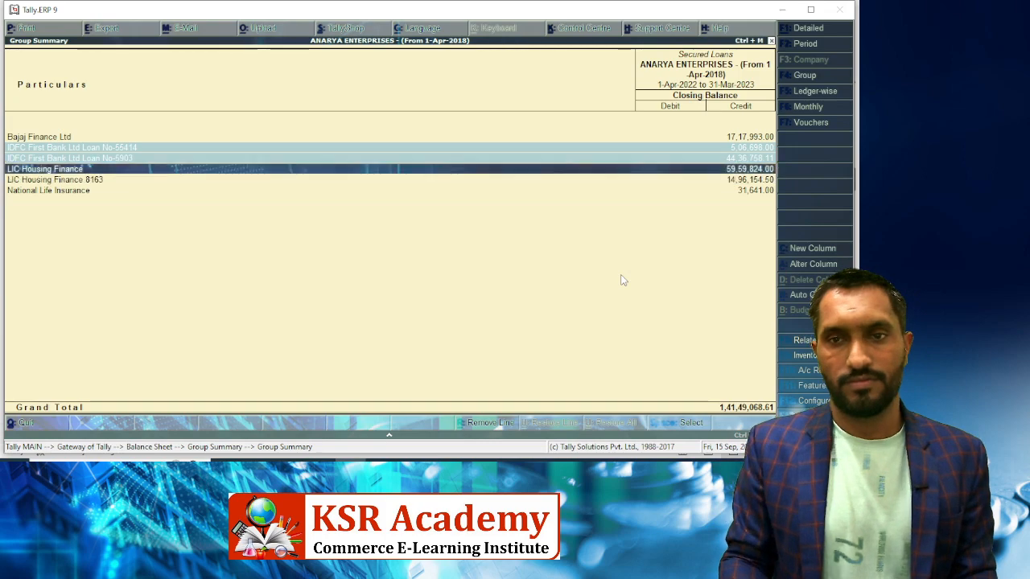
{"action": "key", "text": "space"}
{"action": "key", "text": "alt+Tab"}
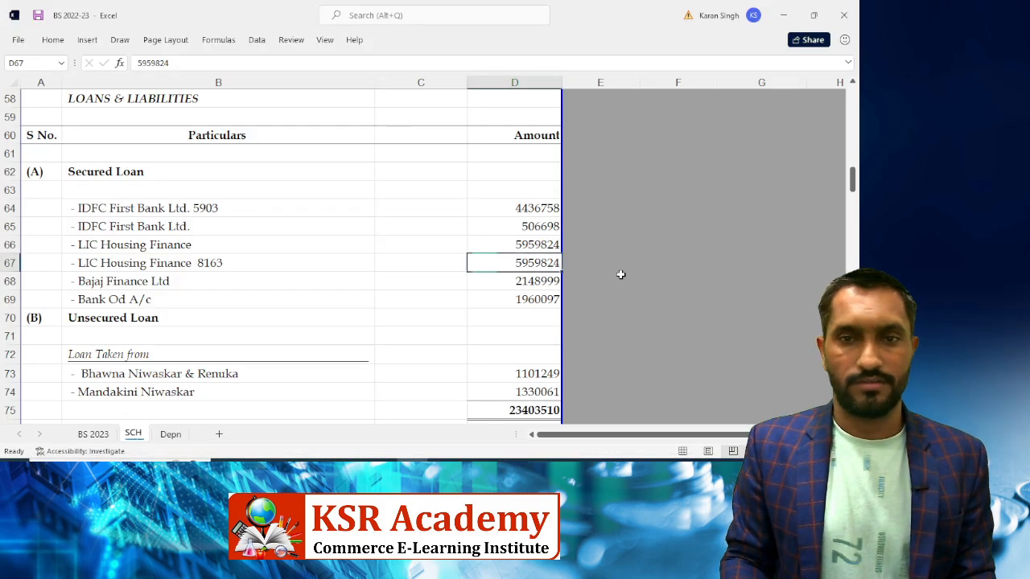
{"action": "type", "text": "1496"}
{"action": "key", "text": "alt+Tab"}
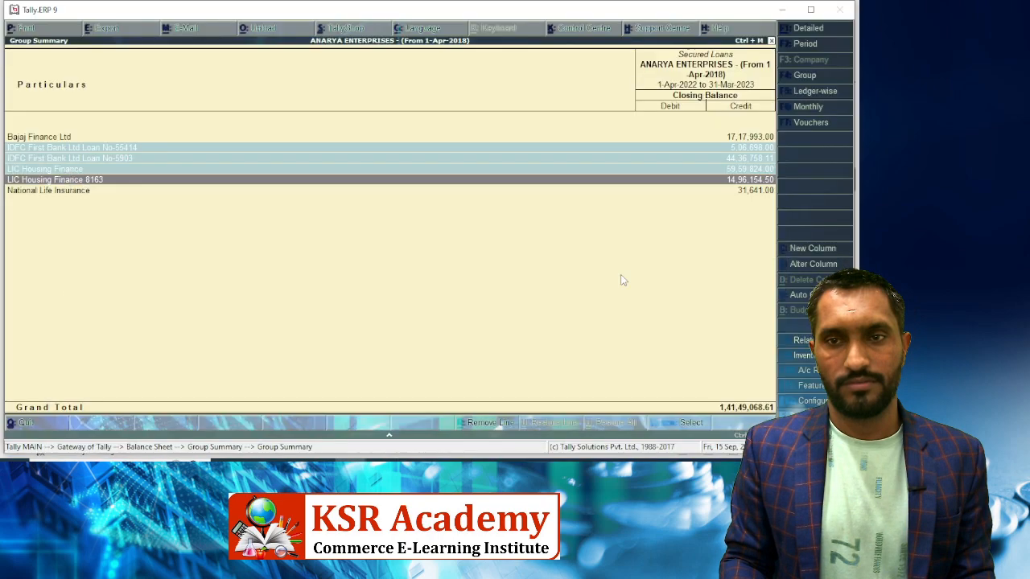
{"action": "key", "text": "alt+Tab"}
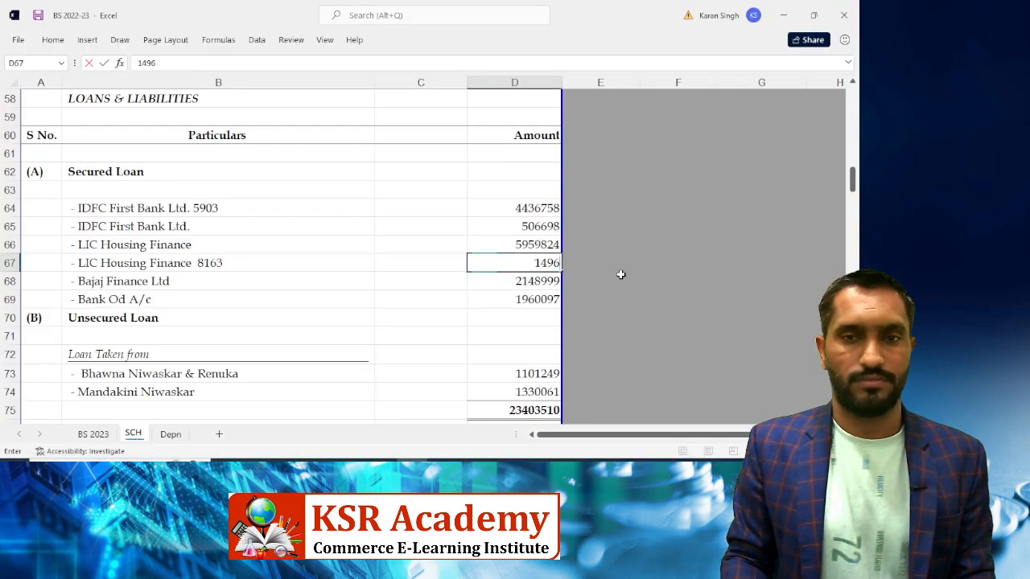
{"action": "type", "text": "154.50"}
{"action": "key", "text": "Return"}
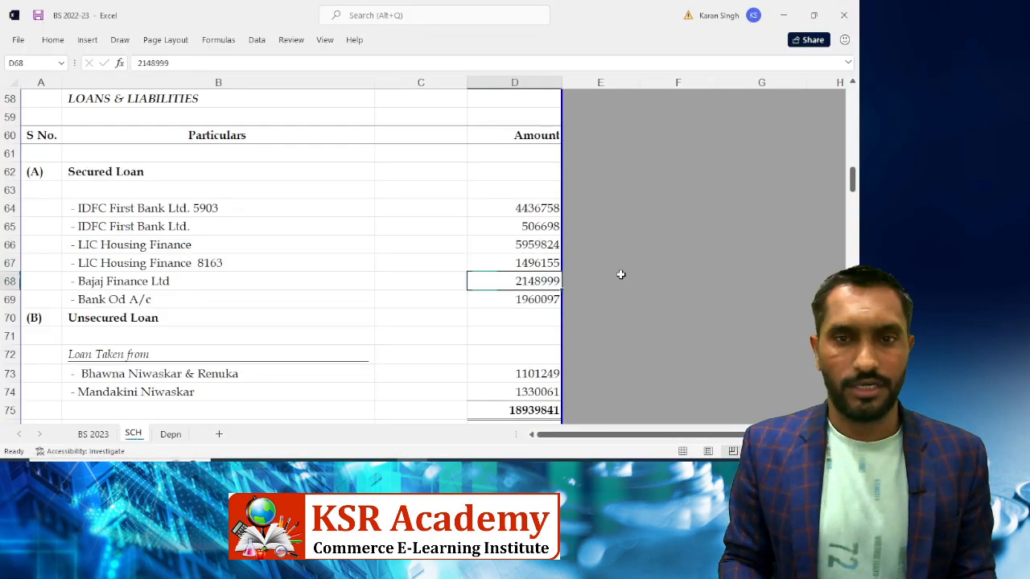
Change Bajaj Finance Ltd's amount to 1717993 from Tally
{"action": "key", "text": "alt+Tab"}
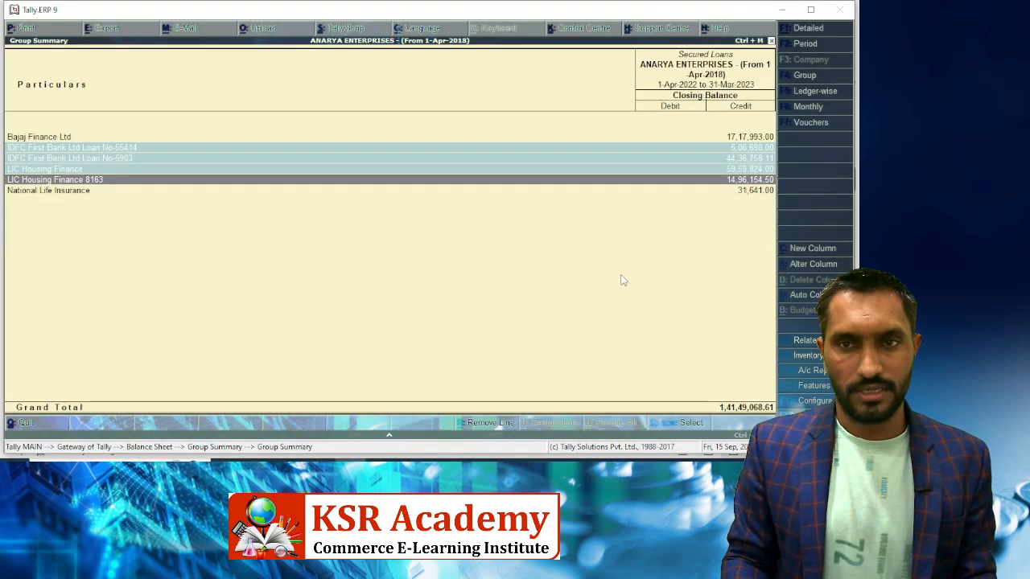
{"action": "key", "text": "shift+Up"}
{"action": "key", "text": "shift+Up"}
{"action": "key", "text": "shift+Up"}
{"action": "key", "text": "shift+Up"}
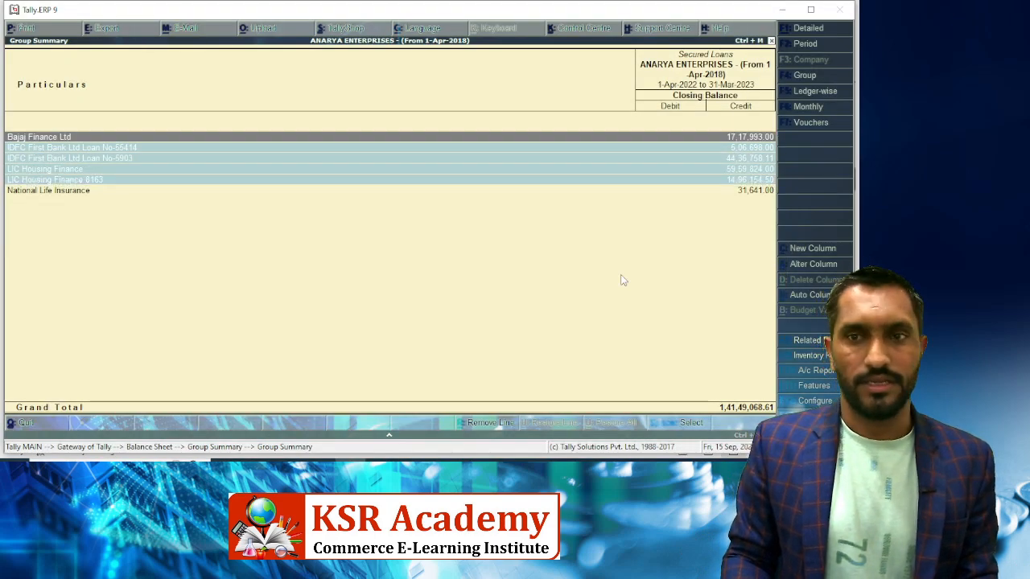
{"action": "key", "text": "alt+Tab"}
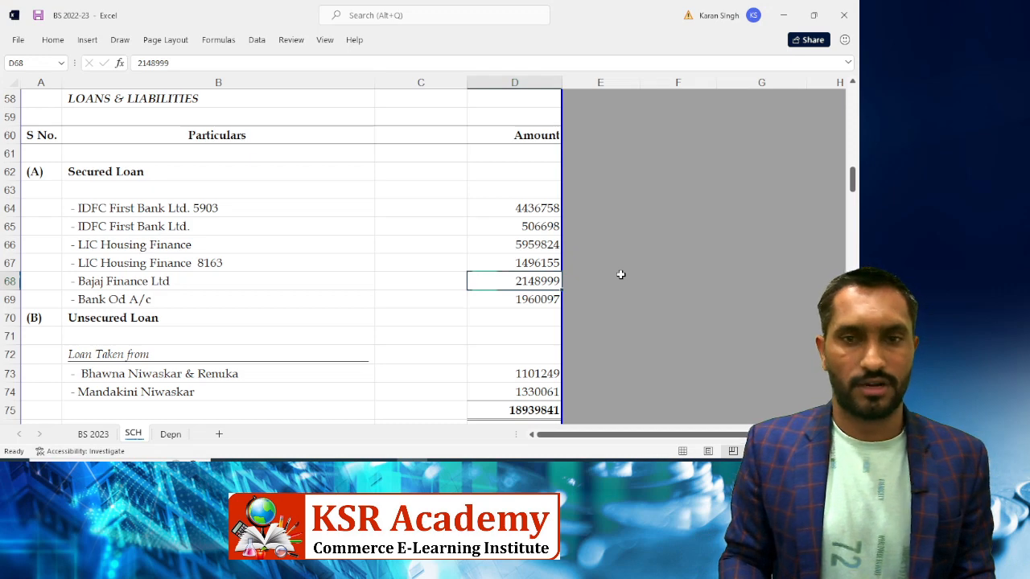
{"action": "type", "text": "1717993"}
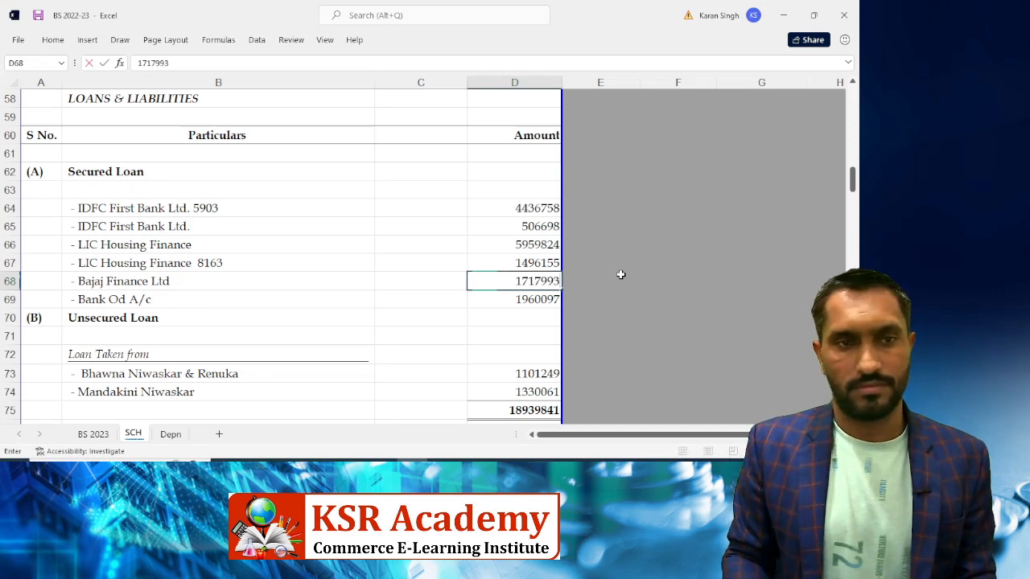
{"action": "key", "text": "Return"}
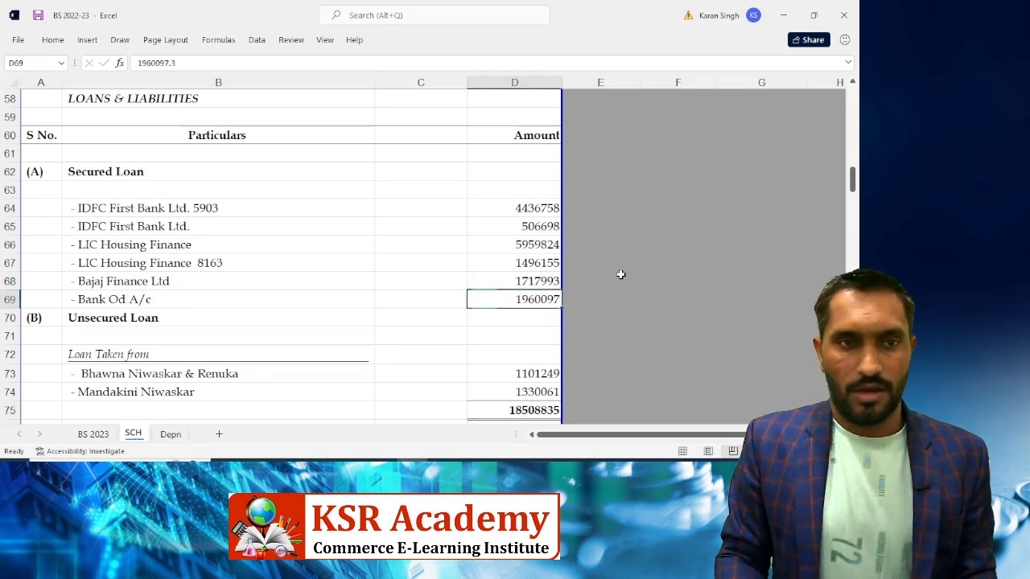
Insert a blank row 69 above Bank Od A/c and paste the LIC Housing Finance entry into it
{"action": "key", "text": "Up"}
{"action": "key", "text": "Up"}
{"action": "key", "text": "Up"}
{"action": "key", "text": "Up"}
{"action": "key", "text": "Up"}
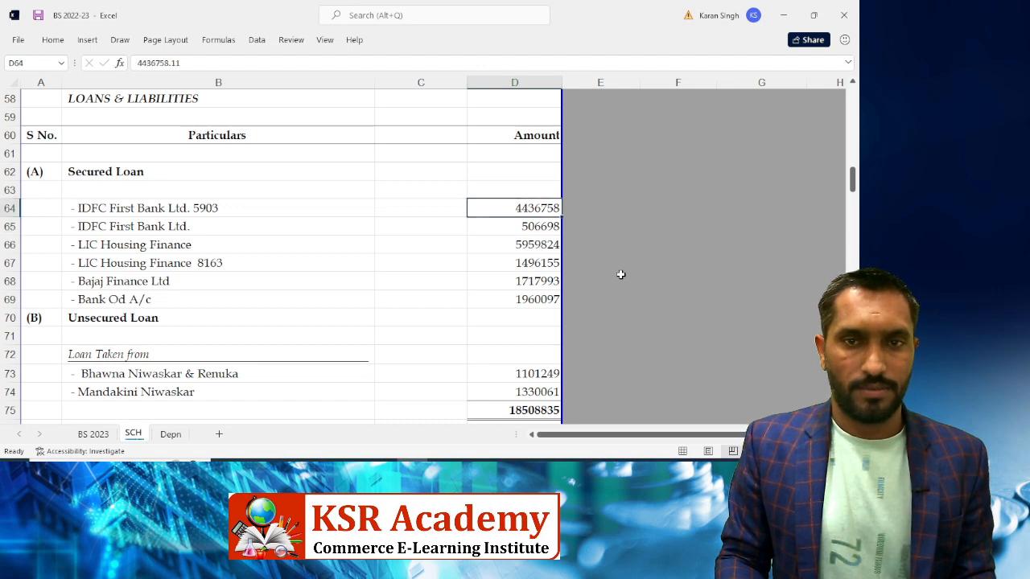
{"action": "key", "text": "Down"}
{"action": "key", "text": "Down"}
{"action": "key", "text": "Down"}
{"action": "key", "text": "Down"}
{"action": "key", "text": "Down"}
{"action": "key", "text": "Down"}
{"action": "key", "text": "Up"}
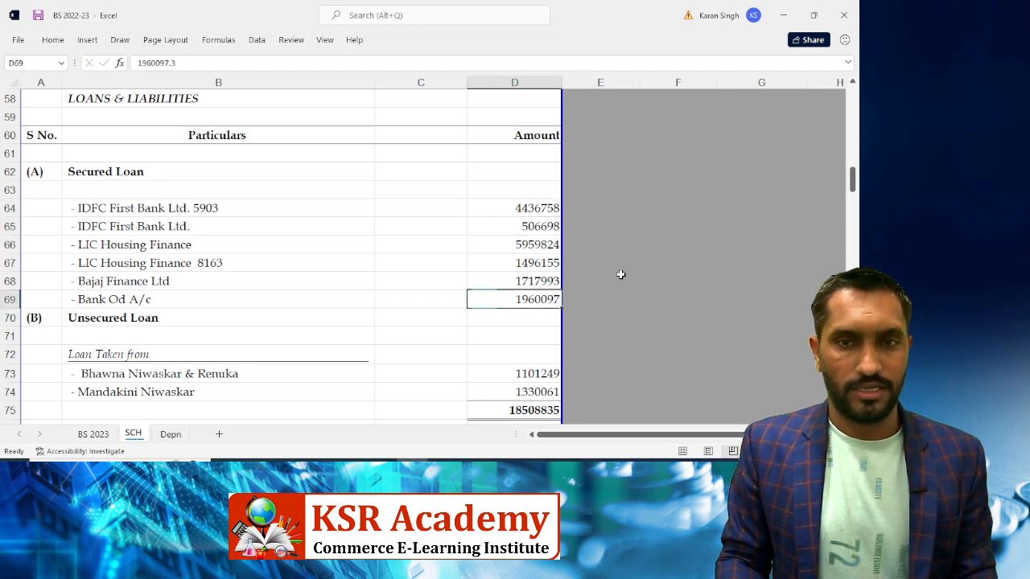
{"action": "key", "text": "shift+space"}
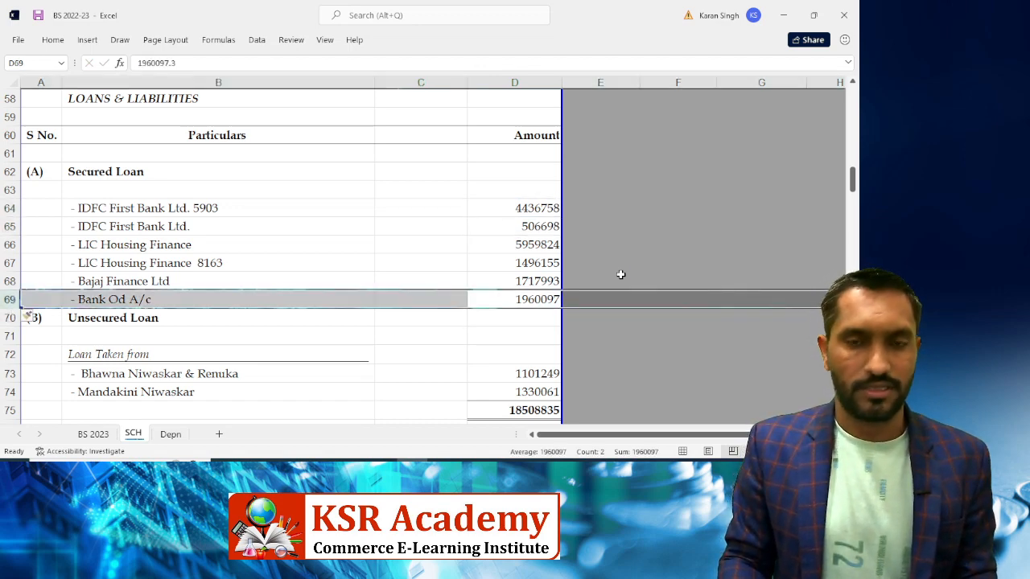
{"action": "key", "text": "ctrl+shift+plus"}
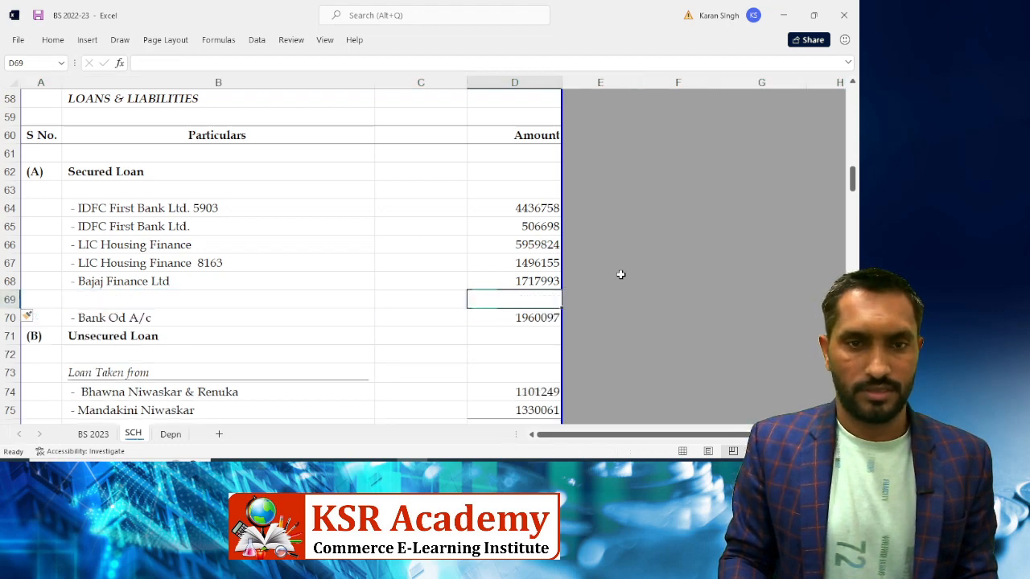
{"action": "key", "text": "Left"}
{"action": "key", "text": "Left"}
{"action": "key", "text": "Up"}
{"action": "key", "text": "Up"}
{"action": "key", "text": "Up"}
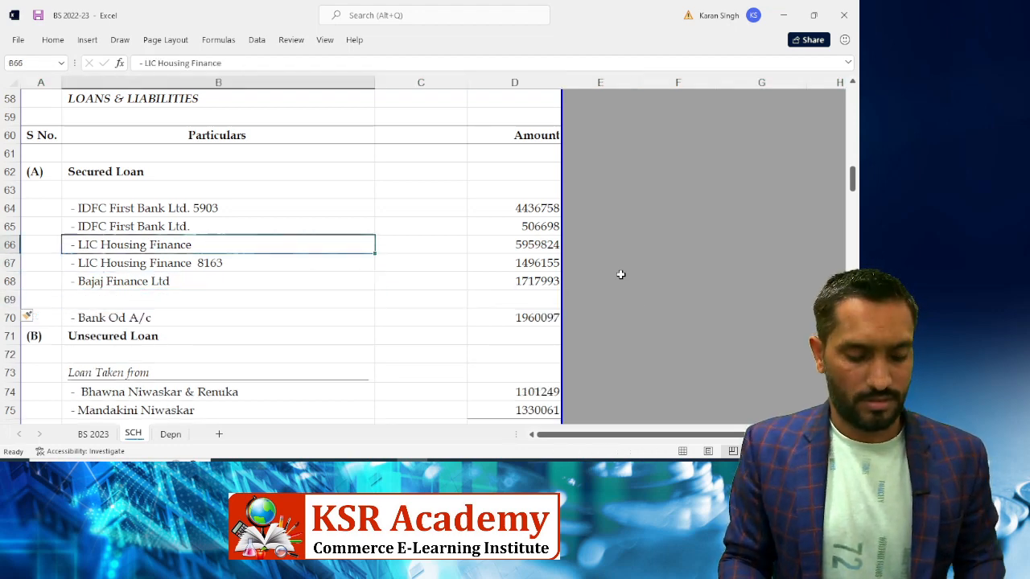
{"action": "key", "text": "ctrl+c"}
{"action": "key", "text": "Down"}
{"action": "key", "text": "Down"}
{"action": "key", "text": "Down"}
{"action": "key", "text": "Down"}
{"action": "key", "text": "Up"}
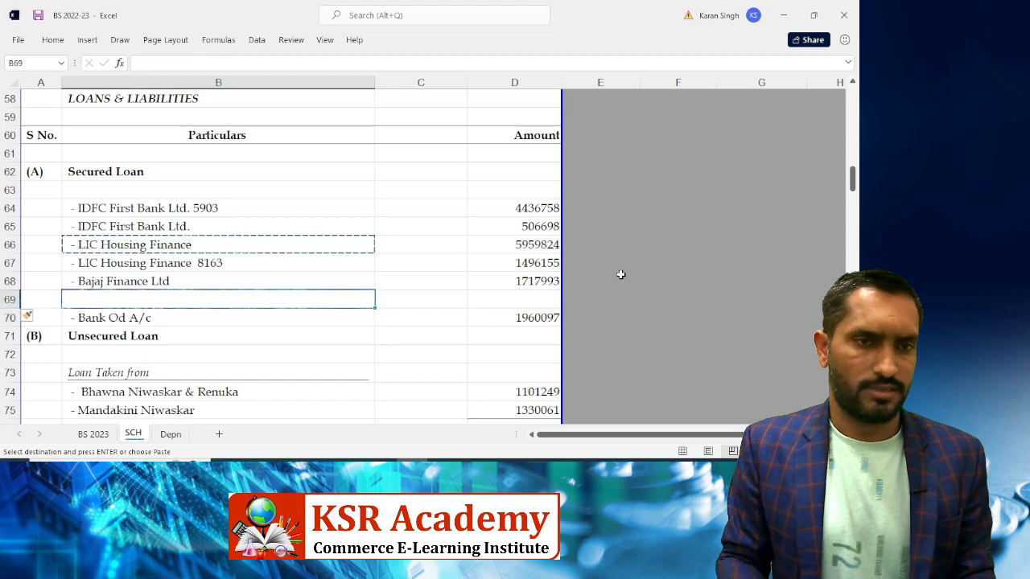
{"action": "key", "text": "Return"}
Rename the B69 entry to '- National Life Insurance' after finding its ledger in Tally
{"action": "key", "text": "F2"}
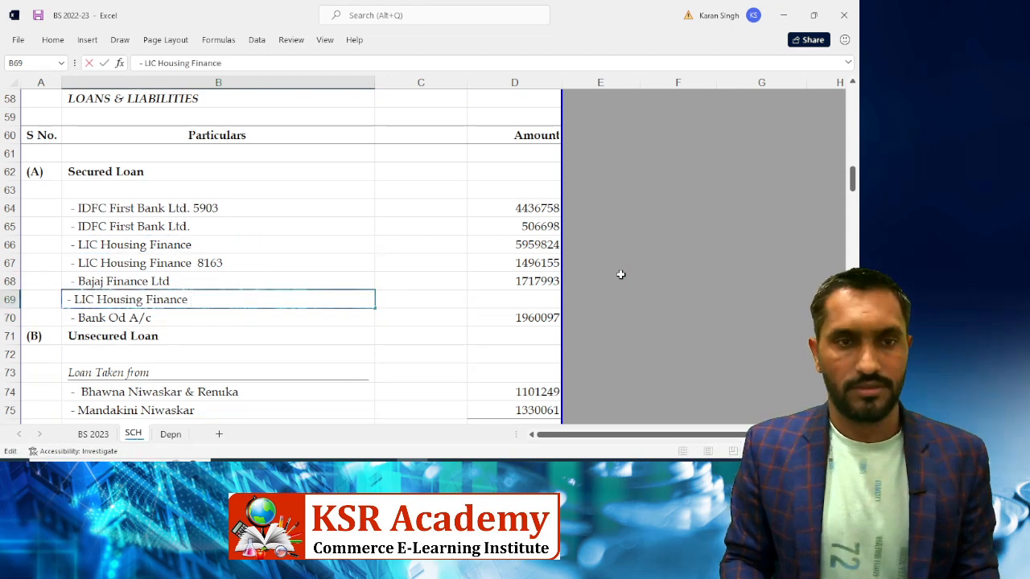
{"action": "key", "text": "alt+Tab"}
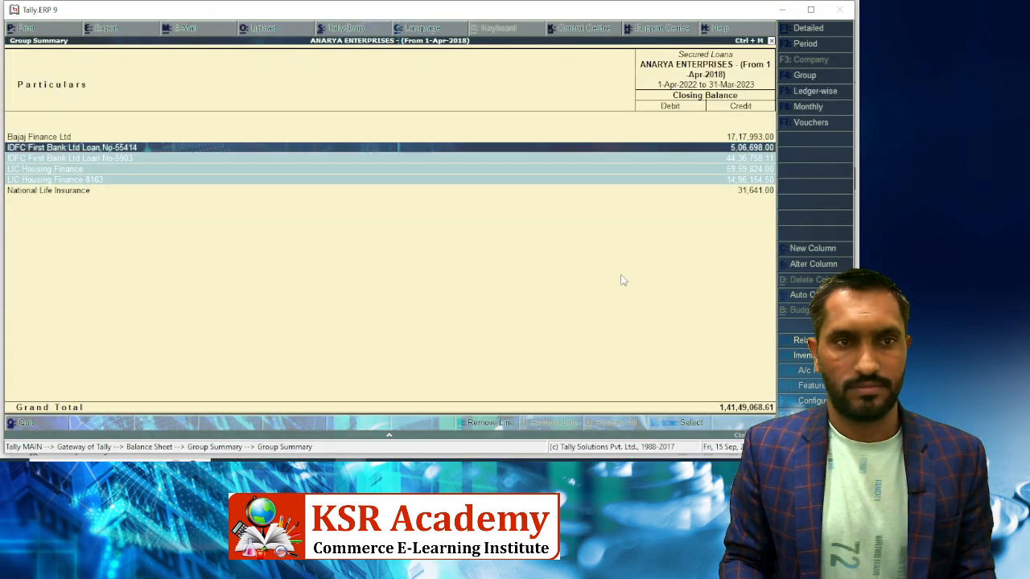
{"action": "key", "text": "Down"}
{"action": "key", "text": "Down"}
{"action": "key", "text": "Down"}
{"action": "key", "text": "Down"}
{"action": "key", "text": "alt+Tab"}
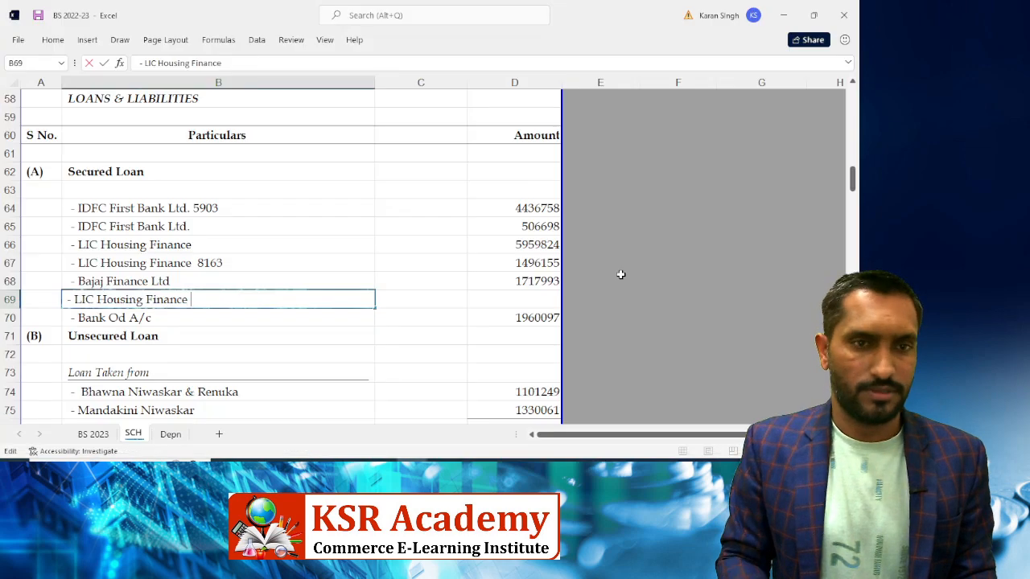
{"action": "key", "text": "BackSpace"}
{"action": "key", "text": "BackSpace"}
{"action": "key", "text": "BackSpace"}
{"action": "key", "text": "BackSpace"}
{"action": "key", "text": "BackSpace"}
{"action": "key", "text": "BackSpace"}
{"action": "key", "text": "BackSpace"}
{"action": "key", "text": "BackSpace"}
{"action": "key", "text": "BackSpace"}
{"action": "key", "text": "BackSpace"}
{"action": "key", "text": "BackSpace"}
{"action": "key", "text": "BackSpace"}
{"action": "key", "text": "BackSpace"}
{"action": "key", "text": "BackSpace"}
{"action": "key", "text": "BackSpace"}
{"action": "key", "text": "BackSpace"}
{"action": "key", "text": "BackSpace"}
{"action": "key", "text": "BackSpace"}
{"action": "key", "text": "BackSpace"}
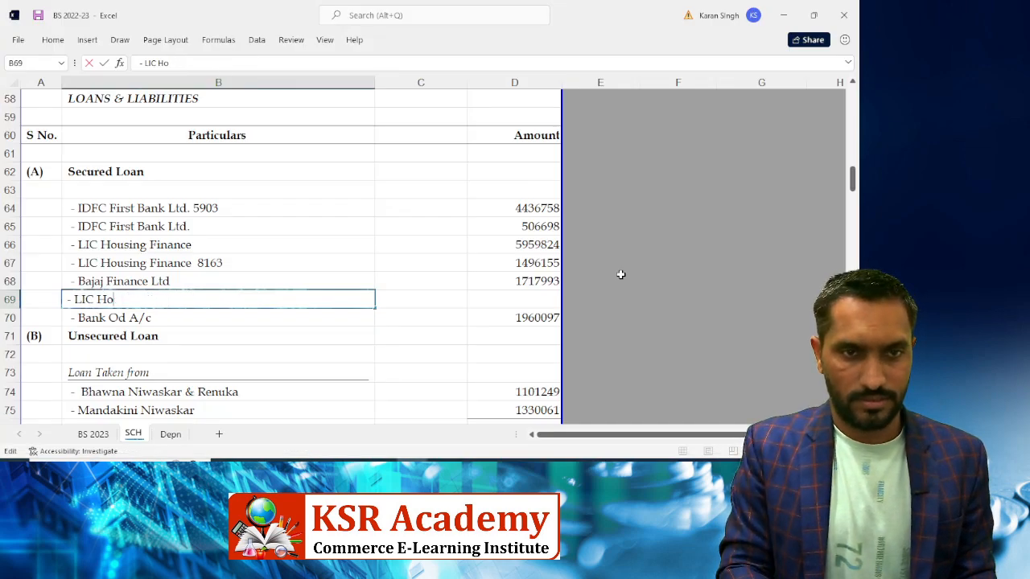
{"action": "key", "text": "BackSpace"}
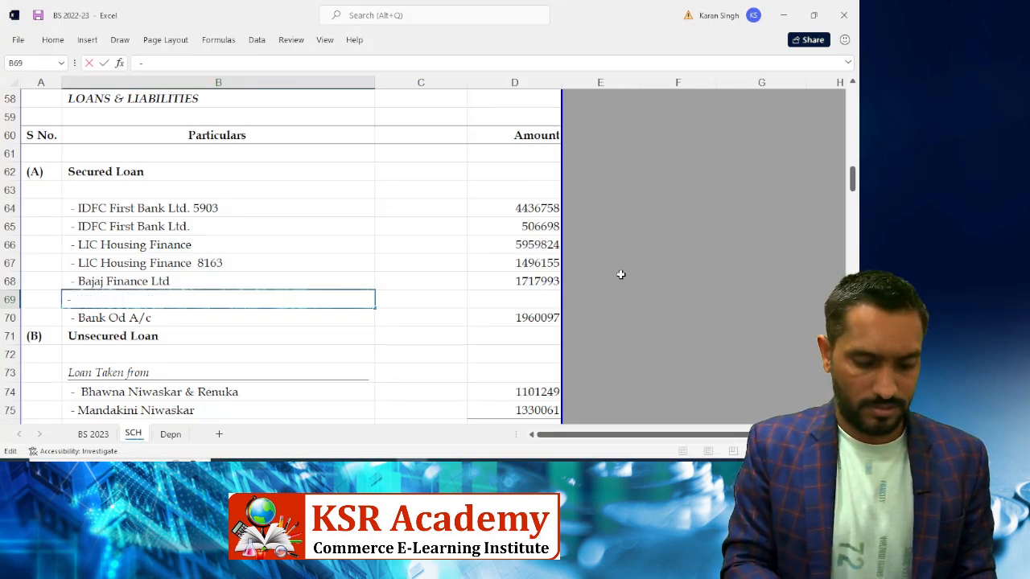
{"action": "type", "text": "National "}
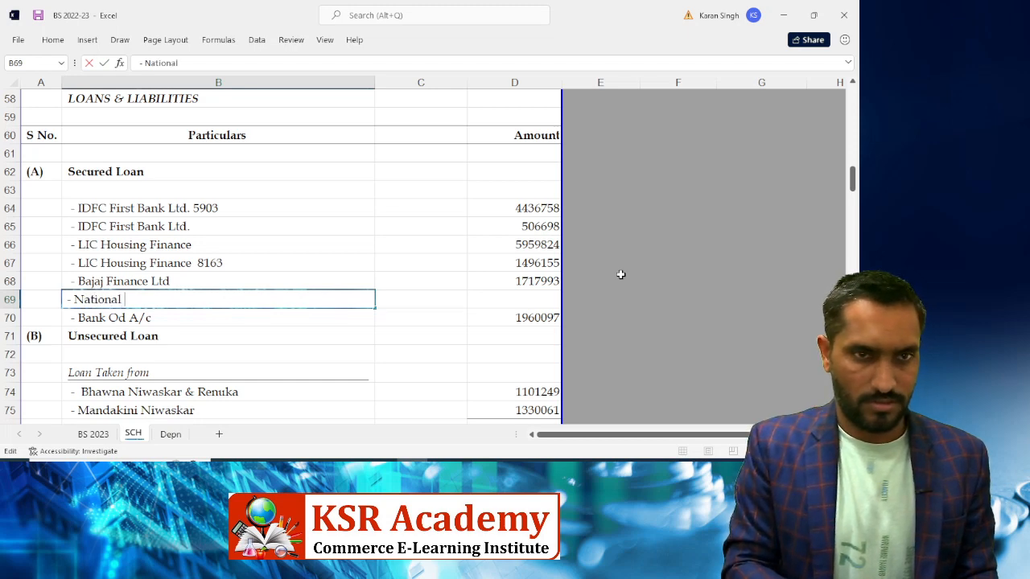
{"action": "type", "text": "Life"}
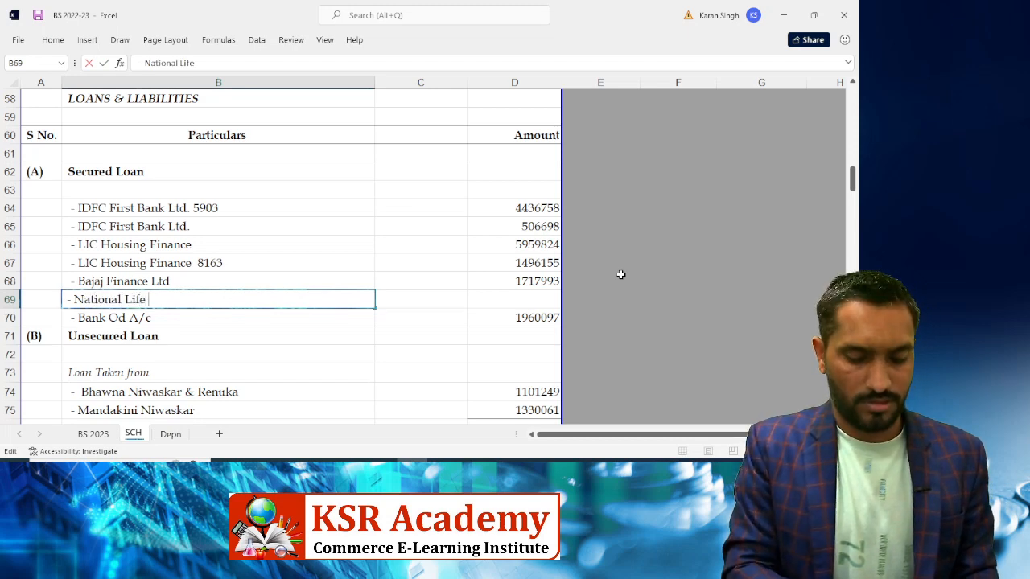
{"action": "type", "text": " Insu"}
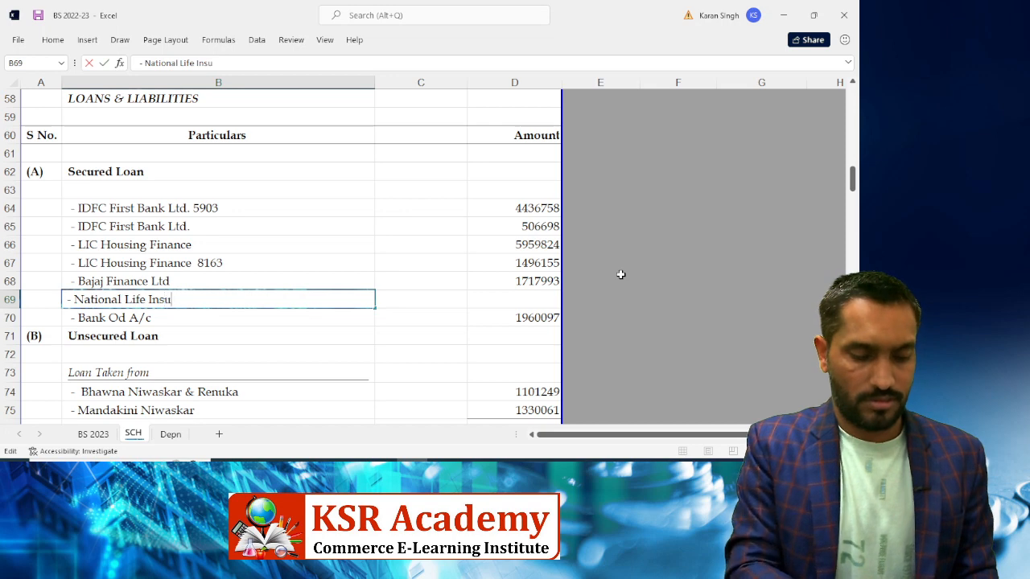
{"action": "type", "text": "rance"}
{"action": "key", "text": "BackSpace"}
{"action": "key", "text": "BackSpace"}
{"action": "type", "text": "v"}
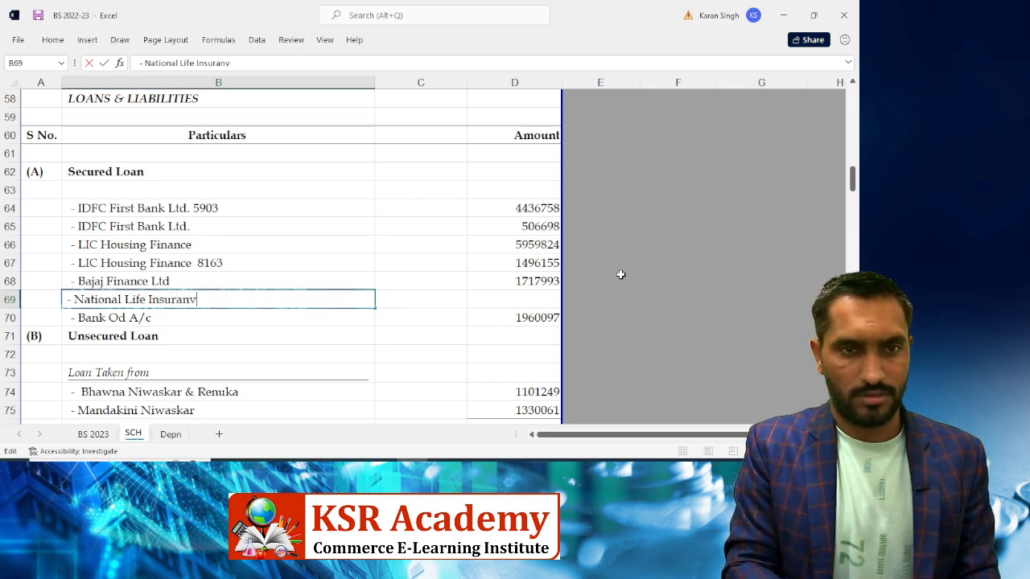
{"action": "key", "text": "BackSpace"}
{"action": "type", "text": "ce"}
{"action": "key", "text": "Tab"}
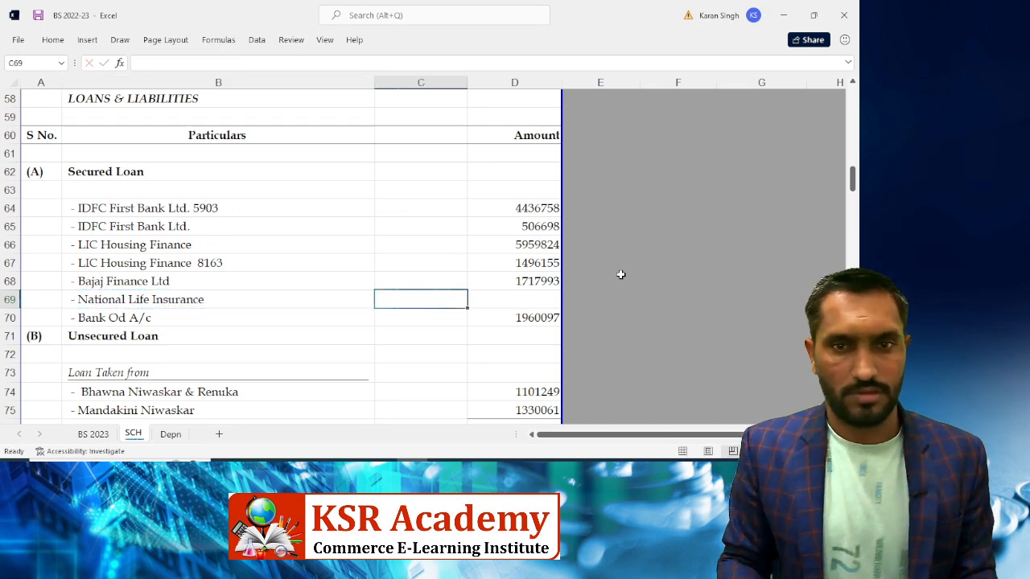
{"action": "key", "text": "alt+Tab"}
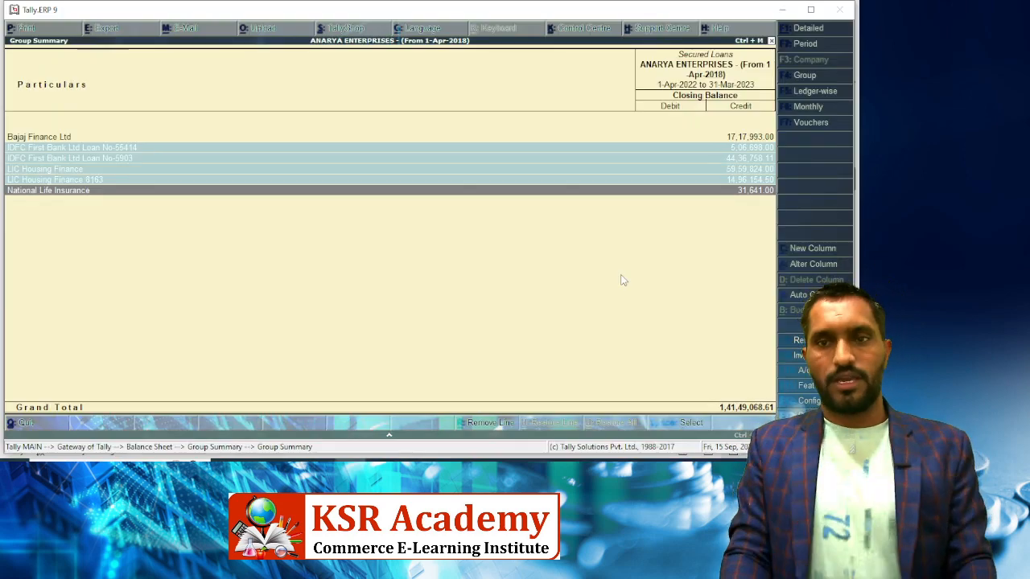
{"action": "key", "text": "alt+Tab"}
{"action": "key", "text": "Right"}
Enter 31641 for National Life Insurance in D69 and select D64:D70 to view the sum
{"action": "type", "text": "31641"}
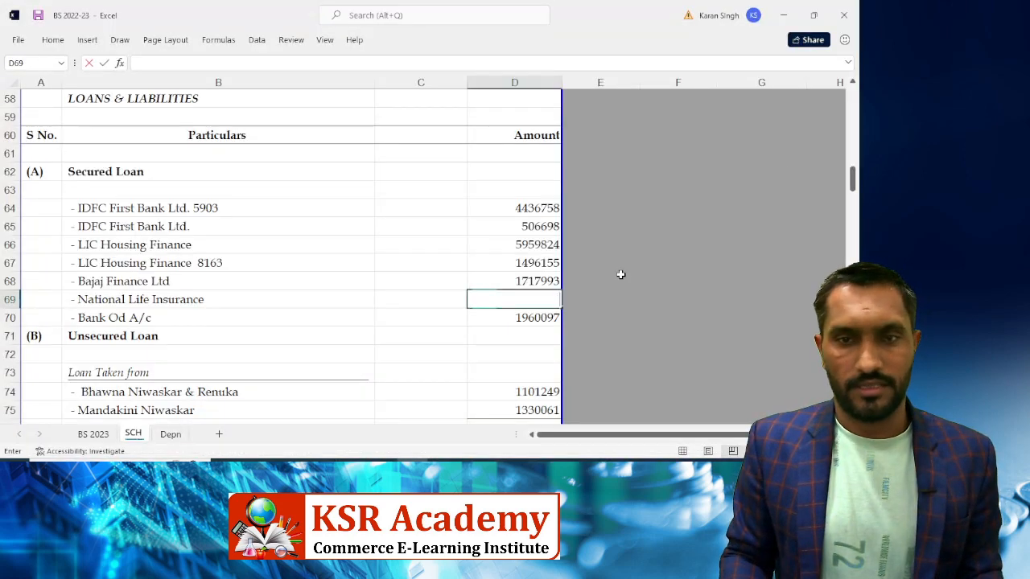
{"action": "key", "text": "Return"}
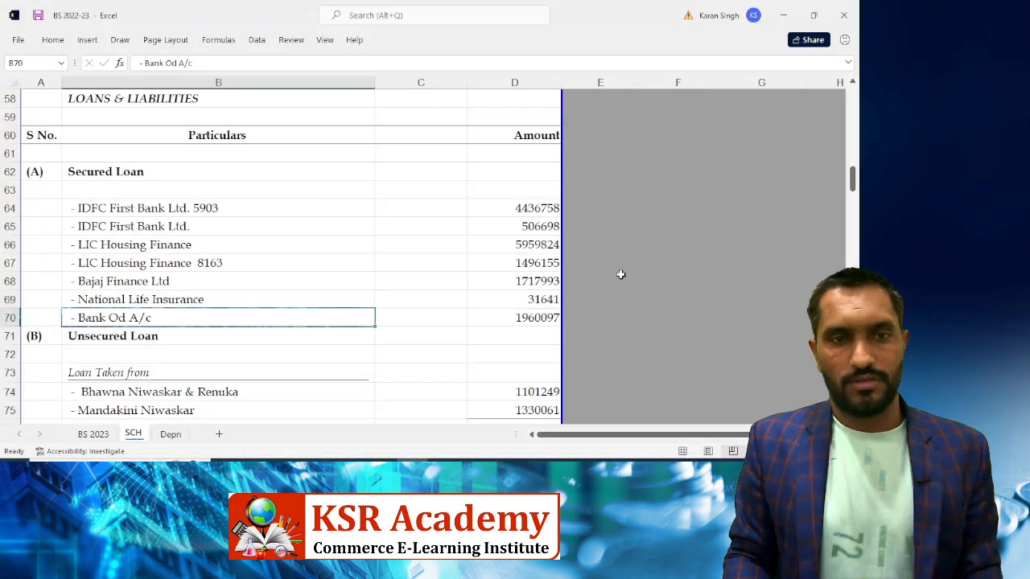
{"action": "key", "text": "Right"}
{"action": "key", "text": "Right"}
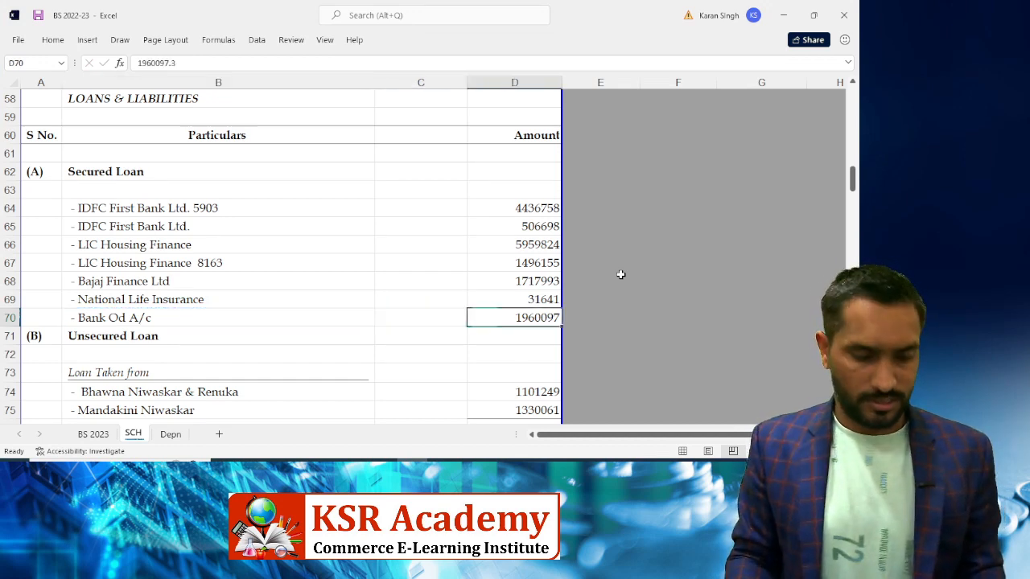
{"action": "key", "text": "shift+Up"}
{"action": "key", "text": "shift+Up"}
{"action": "key", "text": "shift+Up"}
{"action": "key", "text": "shift+Up"}
{"action": "key", "text": "shift+Up"}
{"action": "key", "text": "shift+Up"}
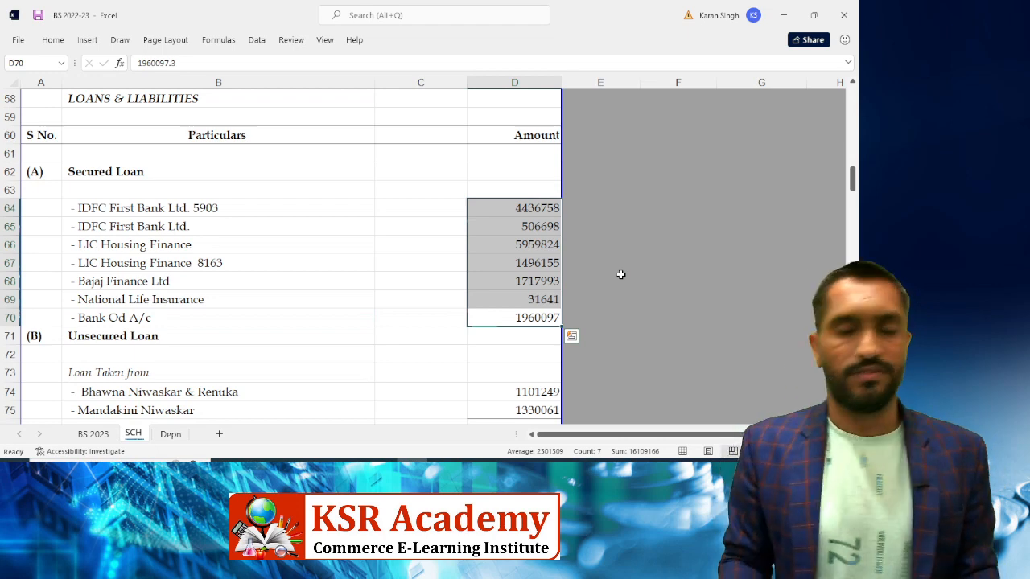
Compare the secured loans sum with Tally's Loans summary, hiding the Unsecured Loans line
{"action": "key", "text": "alt+Tab"}
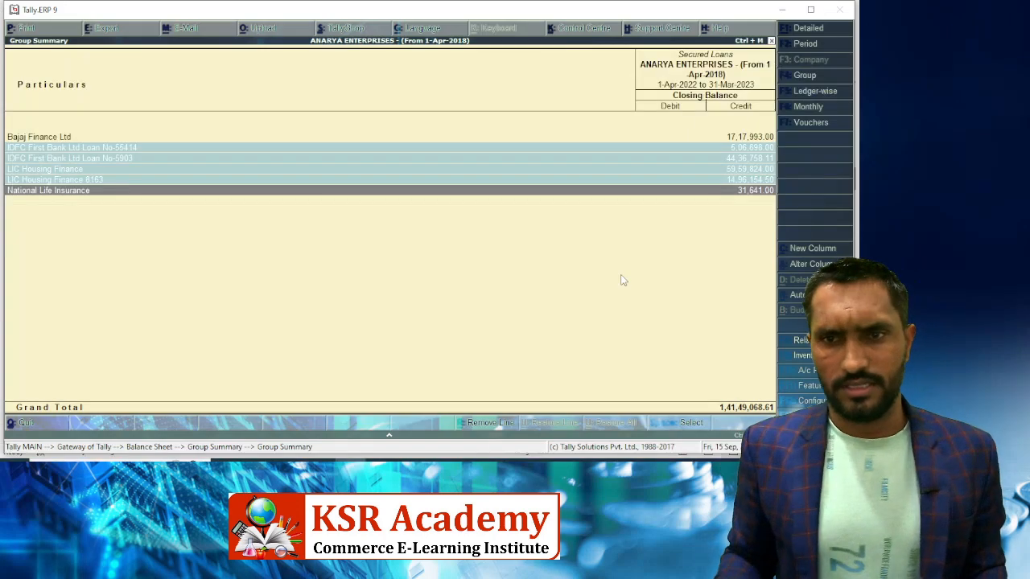
{"action": "key", "text": "Escape"}
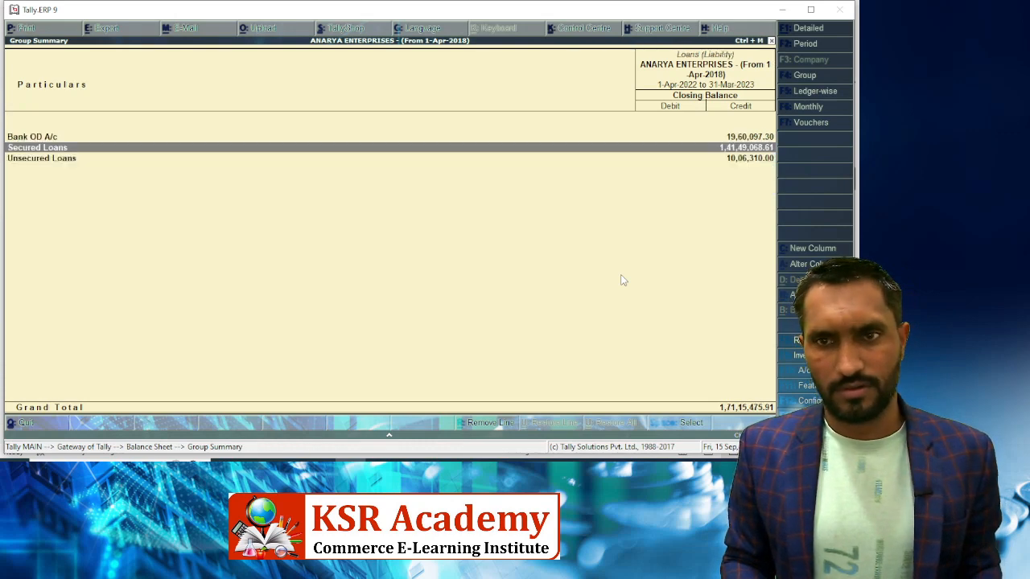
{"action": "key", "text": "Down"}
{"action": "key", "text": "alt+r"}
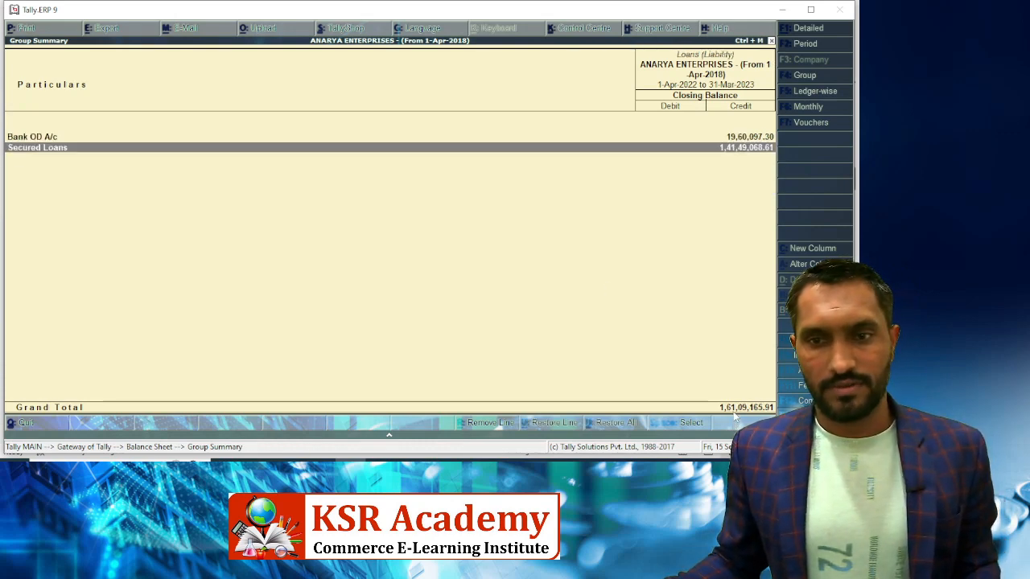
{"action": "key", "text": "alt+Tab"}
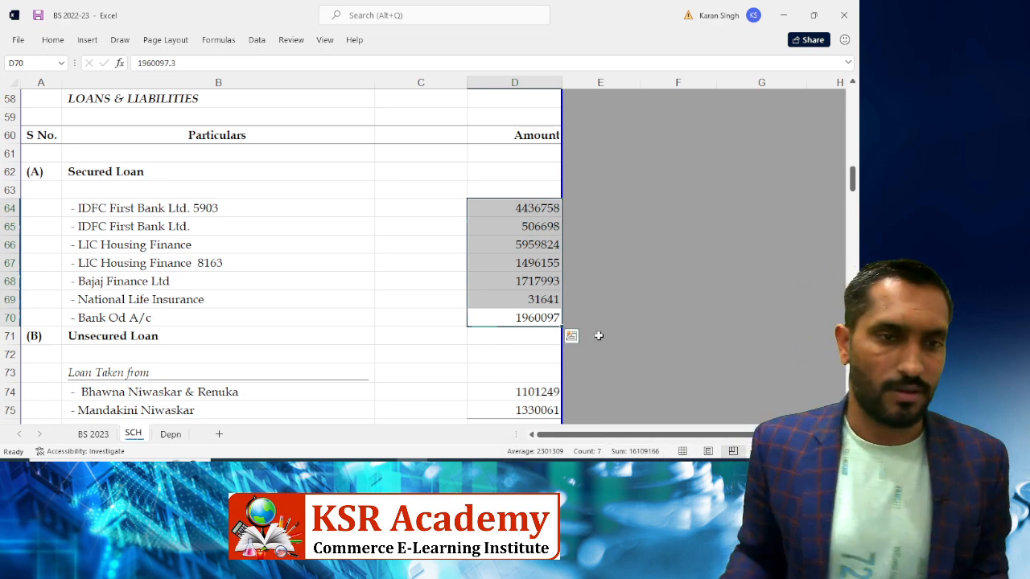
{"action": "key", "text": "Down"}
{"action": "key", "text": "Down"}
{"action": "key", "text": "Down"}
{"action": "key", "text": "Down"}
{"action": "key", "text": "Down"}
{"action": "key", "text": "Down"}
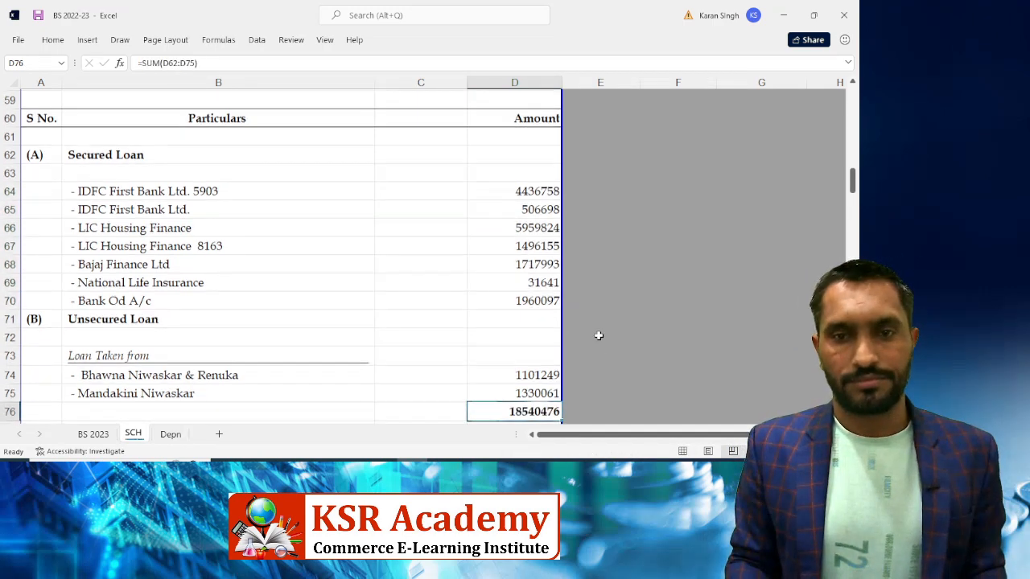
In Tally, open the Unsecured Loans ledger list showing opening balances and transactions
{"action": "key", "text": "alt+Tab"}
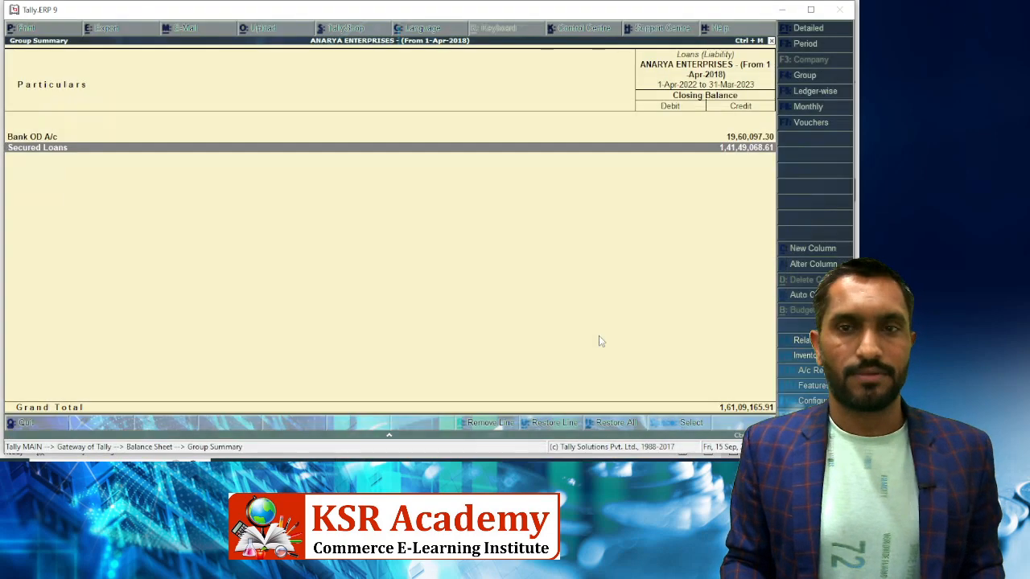
{"action": "key", "text": "Escape"}
{"action": "key", "text": "Return"}
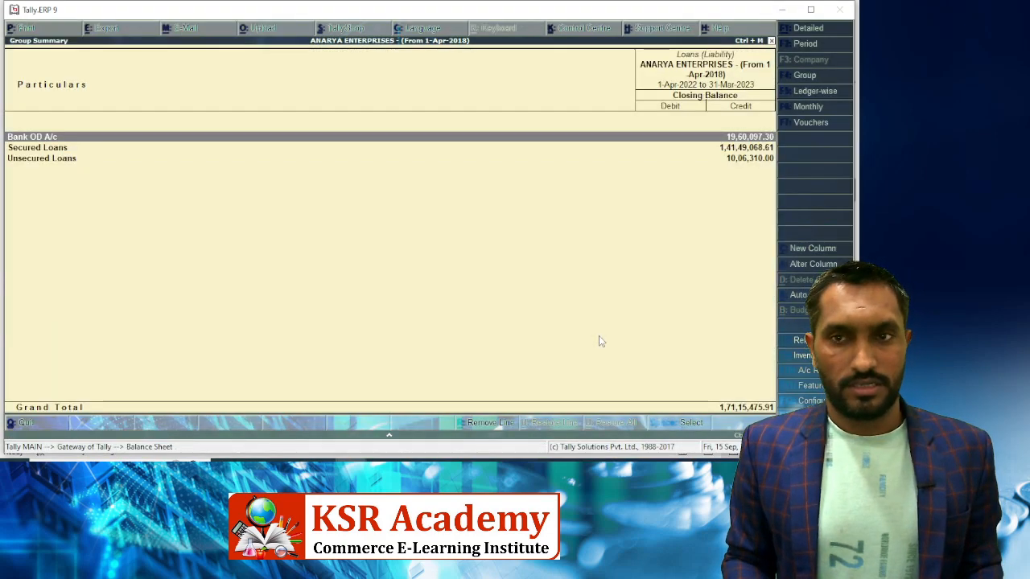
{"action": "key", "text": "Down"}
{"action": "key", "text": "Down"}
{"action": "key", "text": "Return"}
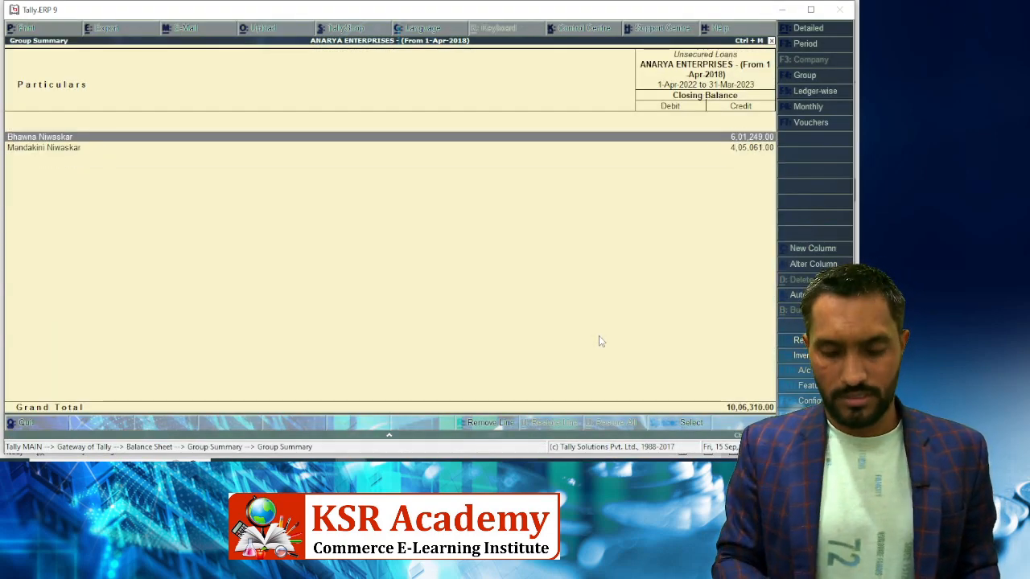
{"action": "key", "text": "F12"}
{"action": "key", "text": "y"}
{"action": "key", "text": "y"}
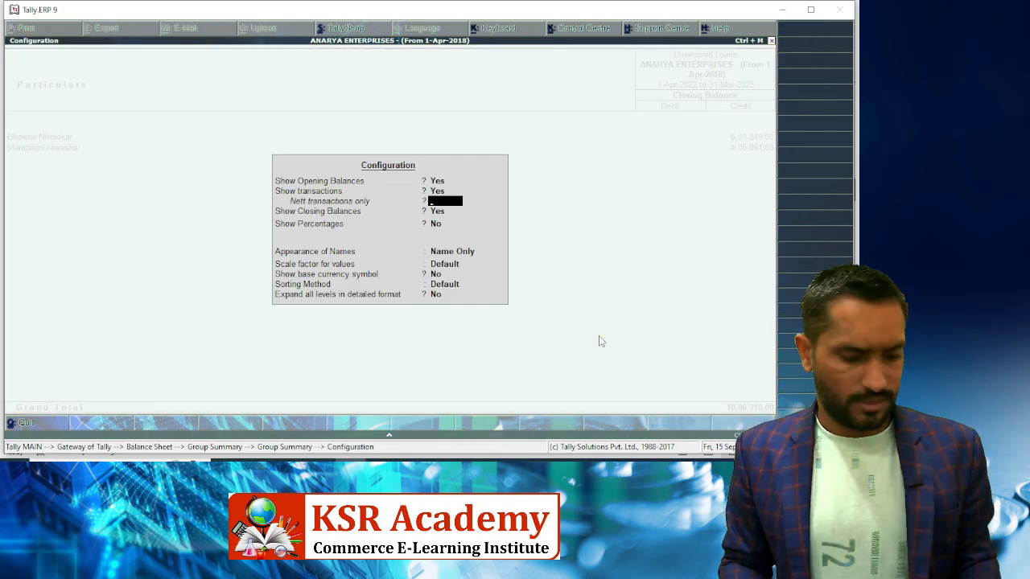
{"action": "key", "text": "ctrl+a"}
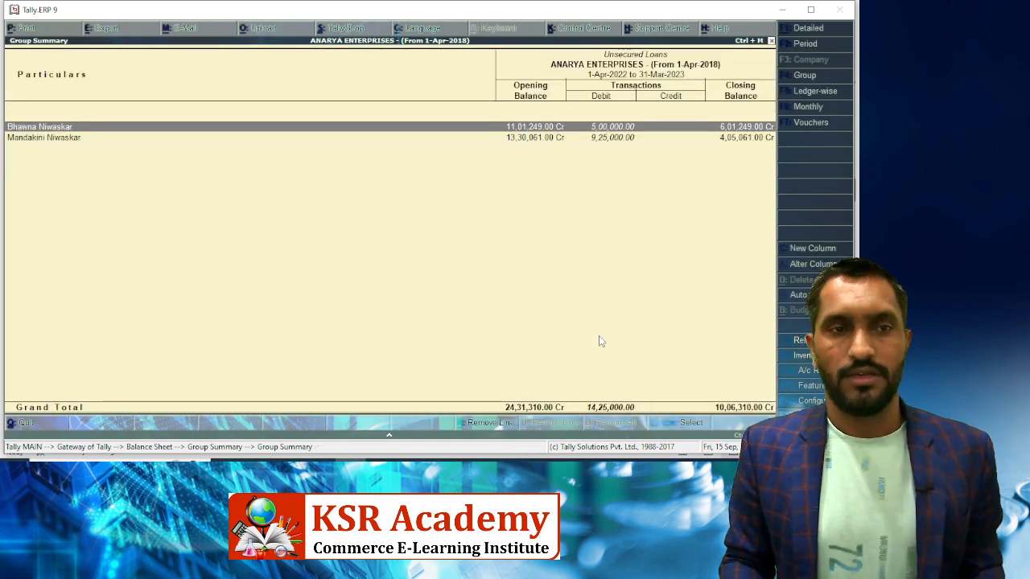
{"action": "key", "text": "alt+Tab"}
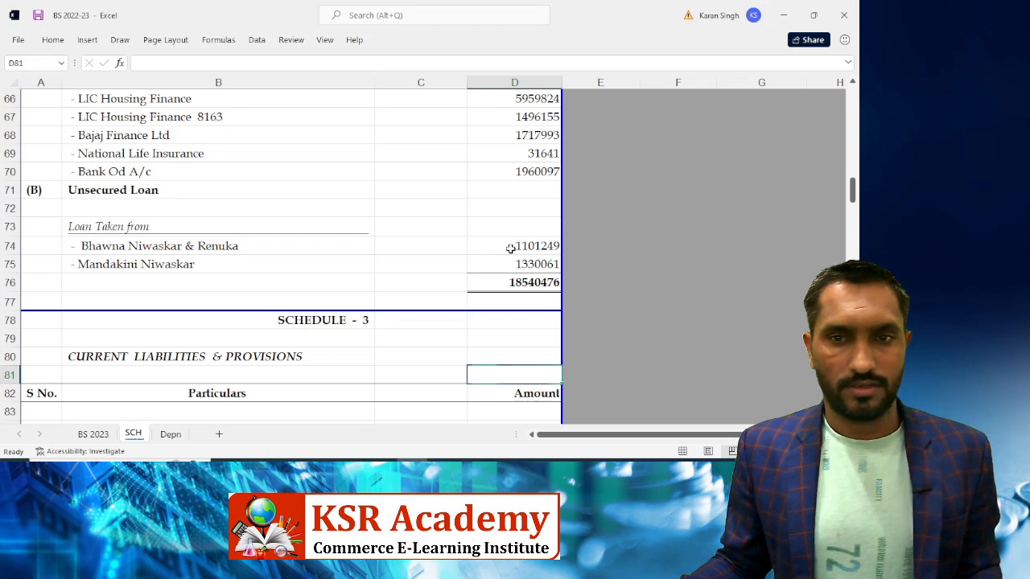
Enter the unsecured loan amounts 601249 in D74 and 405641 in D75
{"action": "left_click", "coordinate": [510, 249]}
{"action": "key", "text": "alt+Tab"}
{"action": "key", "text": "alt+Tab"}
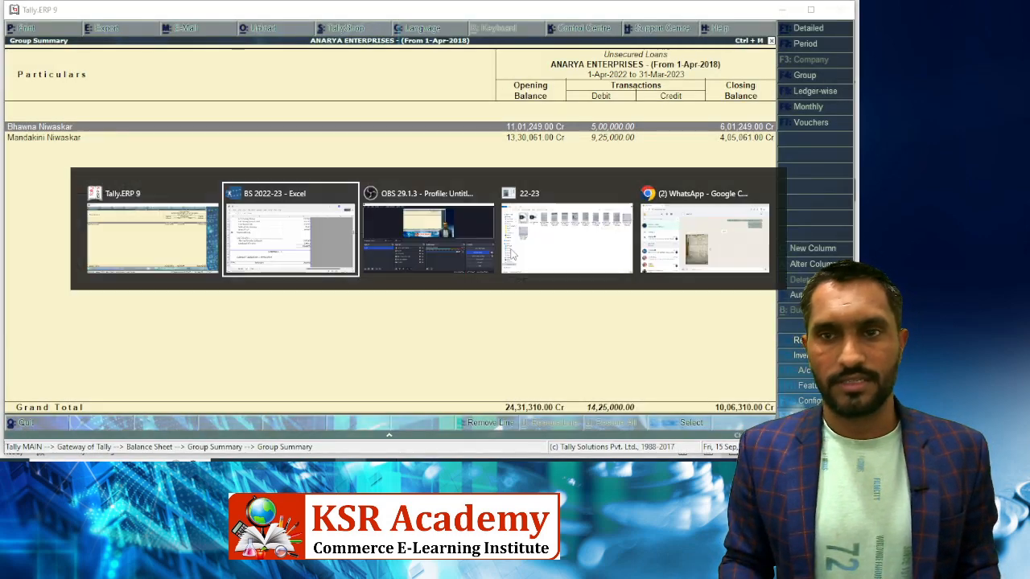
{"action": "type", "text": "601249"}
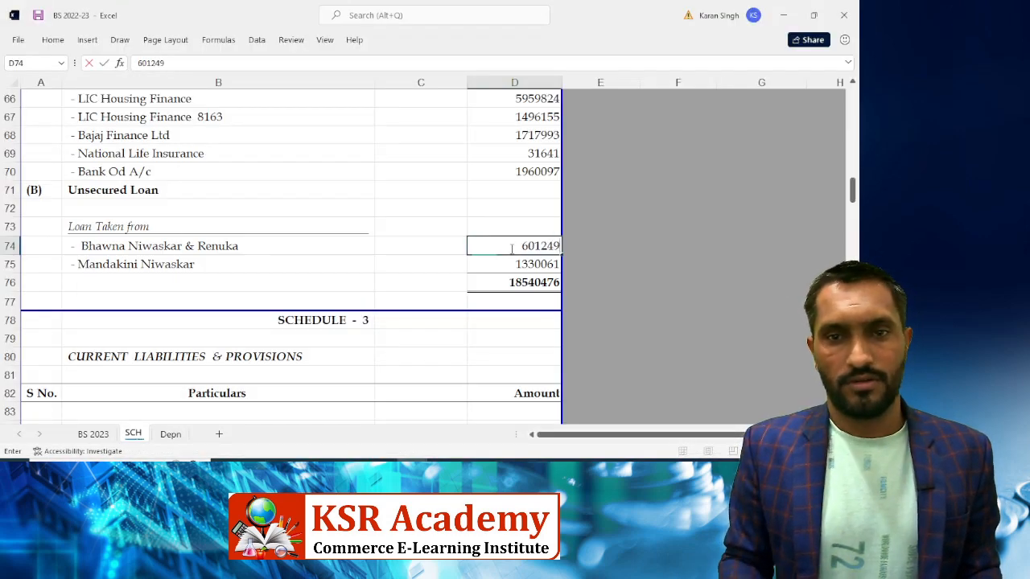
{"action": "key", "text": "ctrl+Return"}
{"action": "key", "text": "Down"}
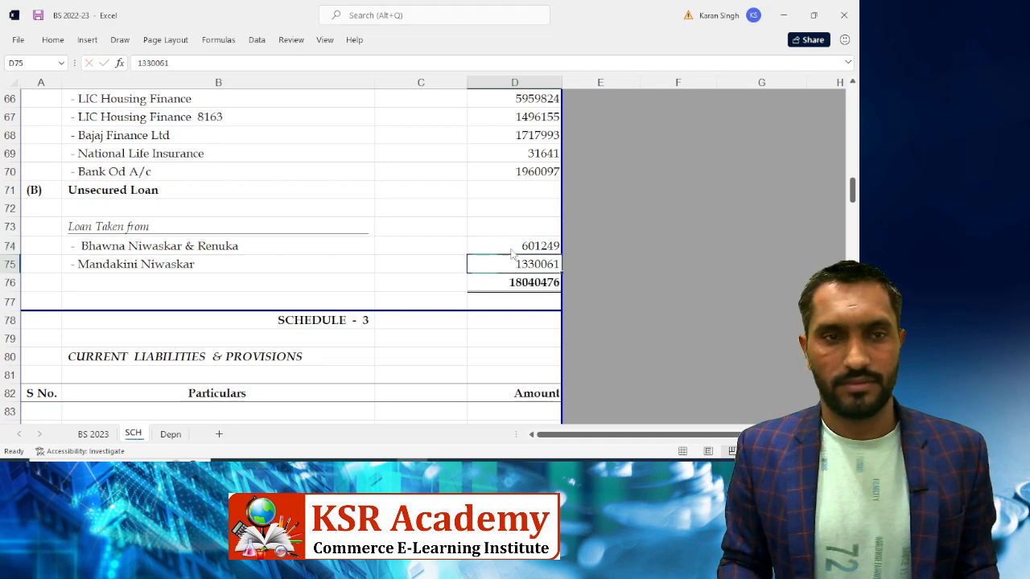
{"action": "key", "text": "alt+Tab"}
{"action": "key", "text": "Down"}
{"action": "key", "text": "alt+Tab"}
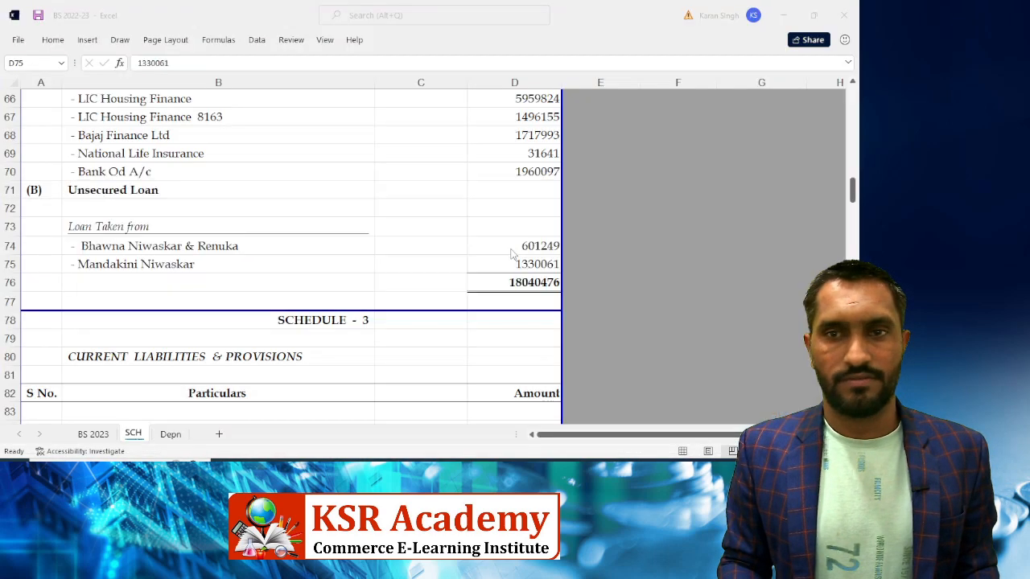
{"action": "type", "text": "405641"}
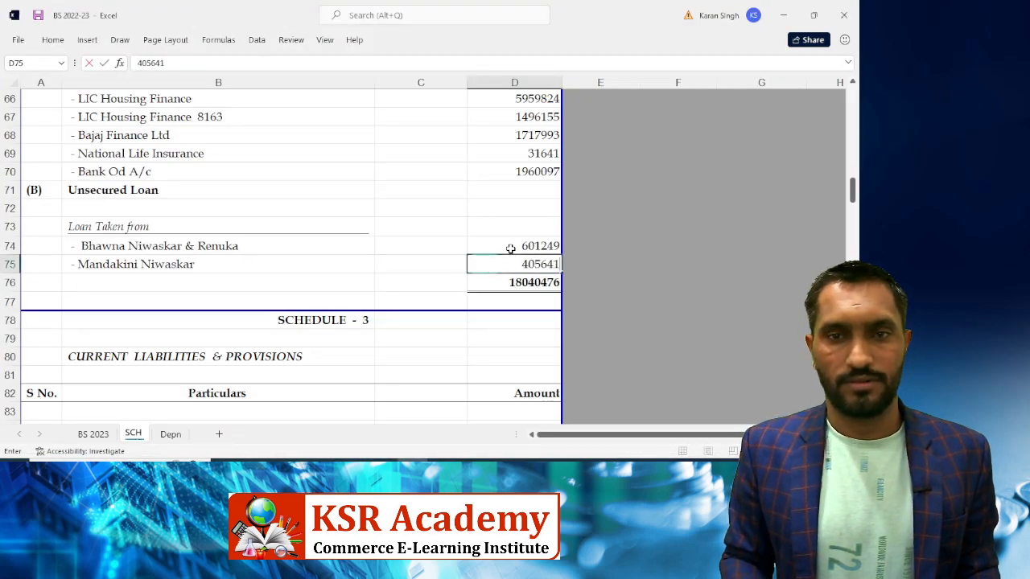
{"action": "key", "text": "Return"}
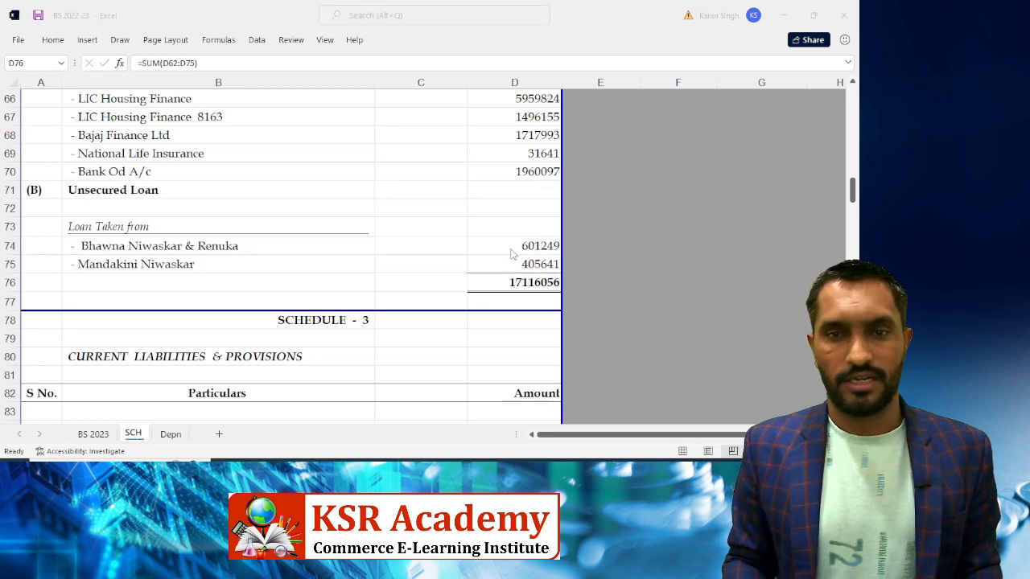
Recheck the updated unsecured loan amounts and total against Tally's Loans summary
{"action": "key", "text": "alt+Tab"}
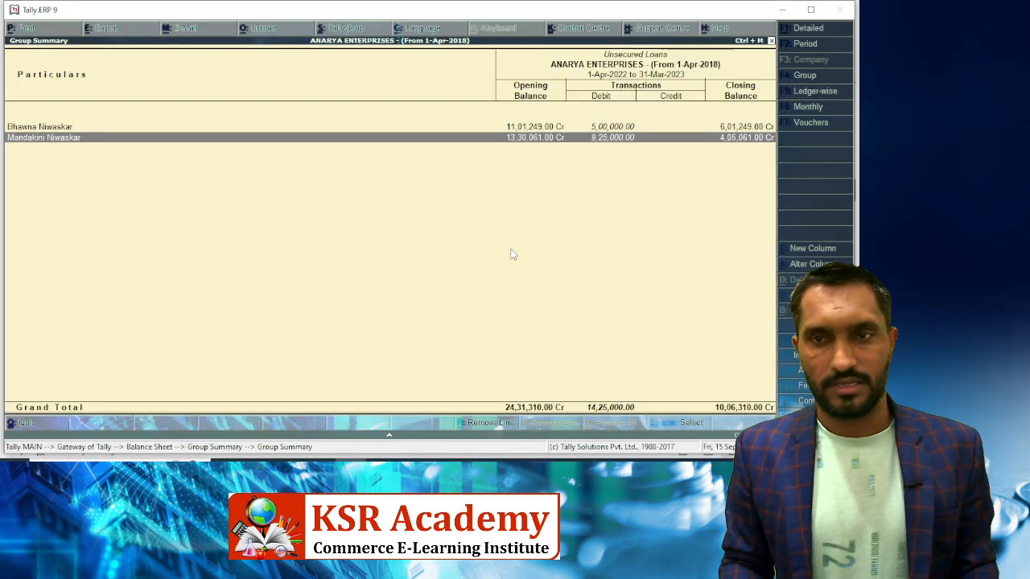
{"action": "key", "text": "alt+Tab"}
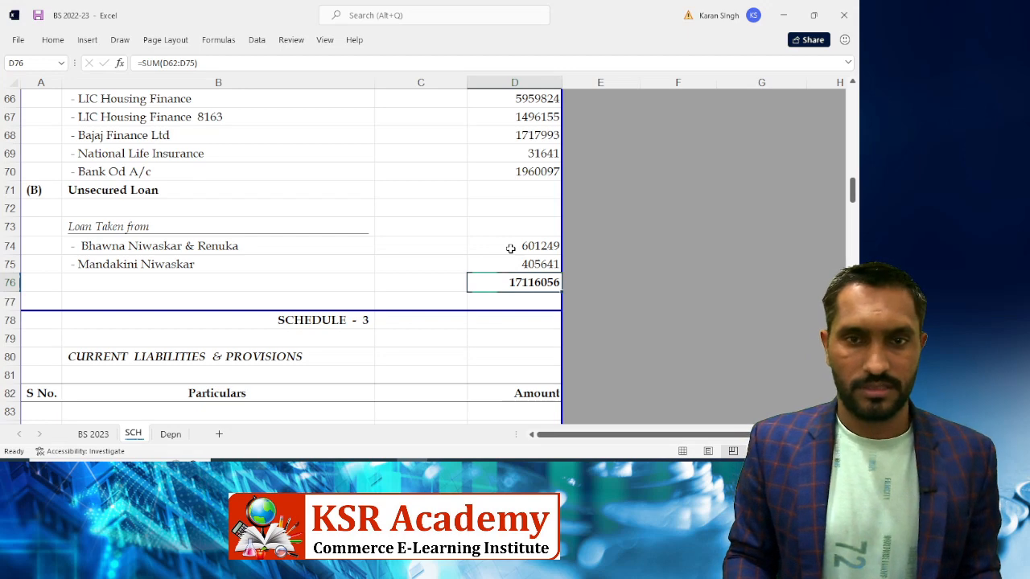
{"action": "key", "text": "Up"}
{"action": "key", "text": "Up"}
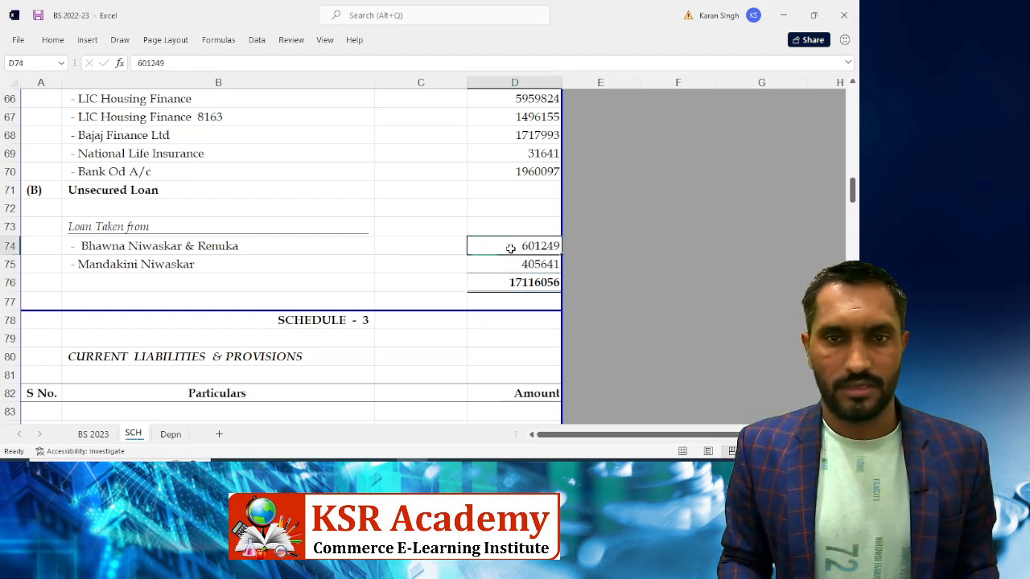
{"action": "key", "text": "Down"}
{"action": "key", "text": "Down"}
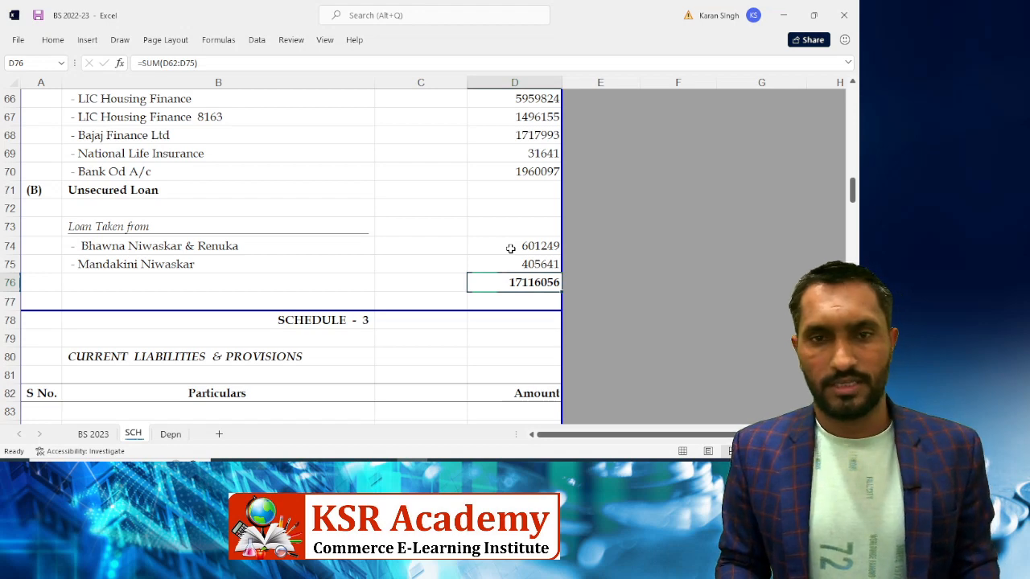
{"action": "key", "text": "alt+Tab"}
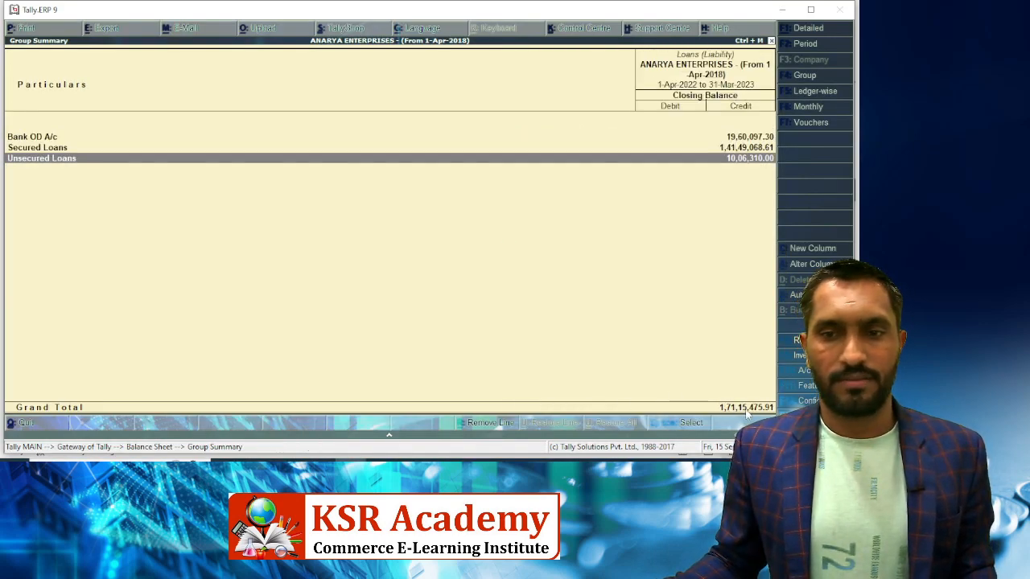
Compare the Excel unsecured loan amounts with Tally's Unsecured Loans breakdown
{"action": "key", "text": "alt+Tab"}
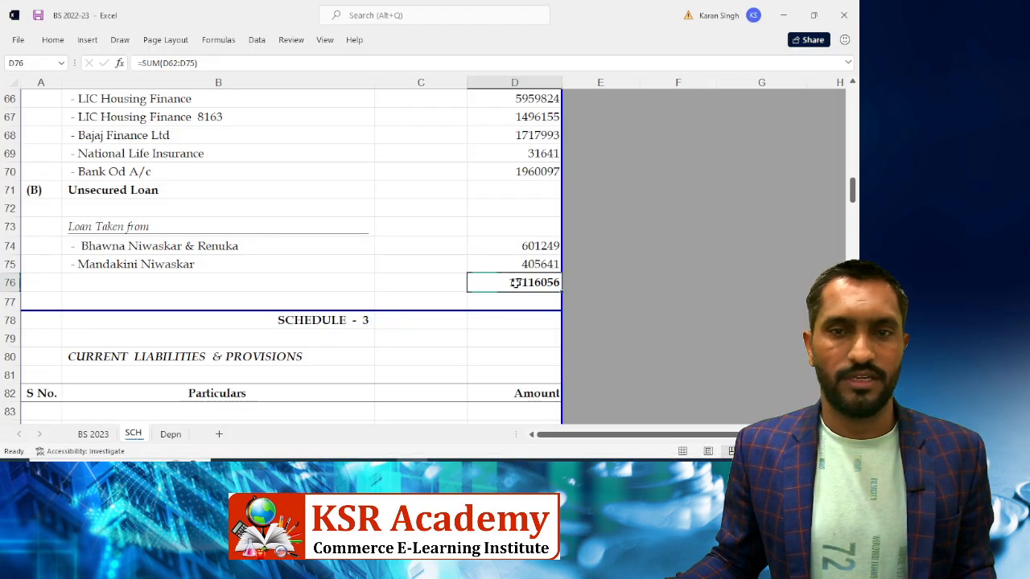
{"action": "key", "text": "alt+Tab"}
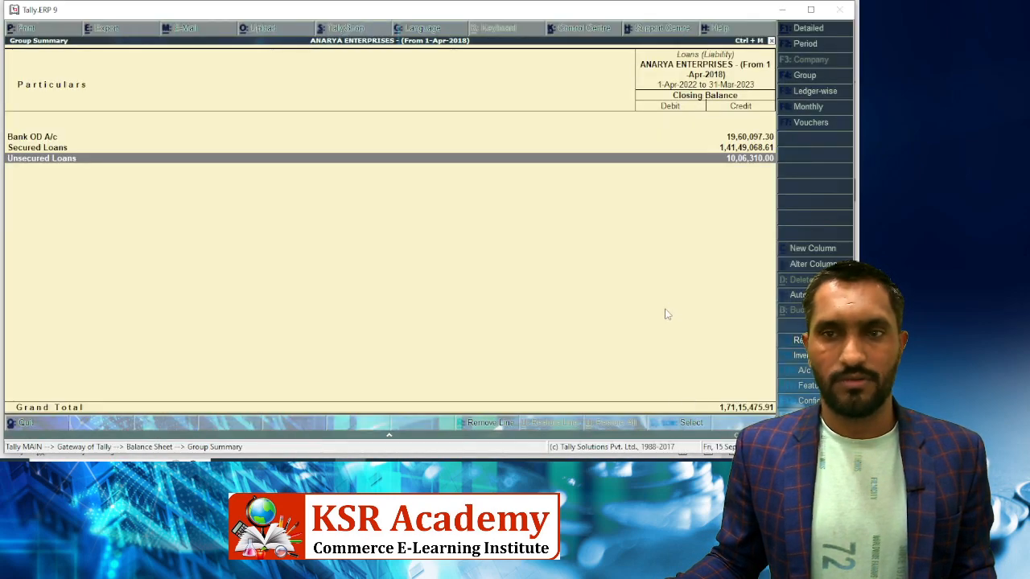
{"action": "key", "text": "alt+Tab"}
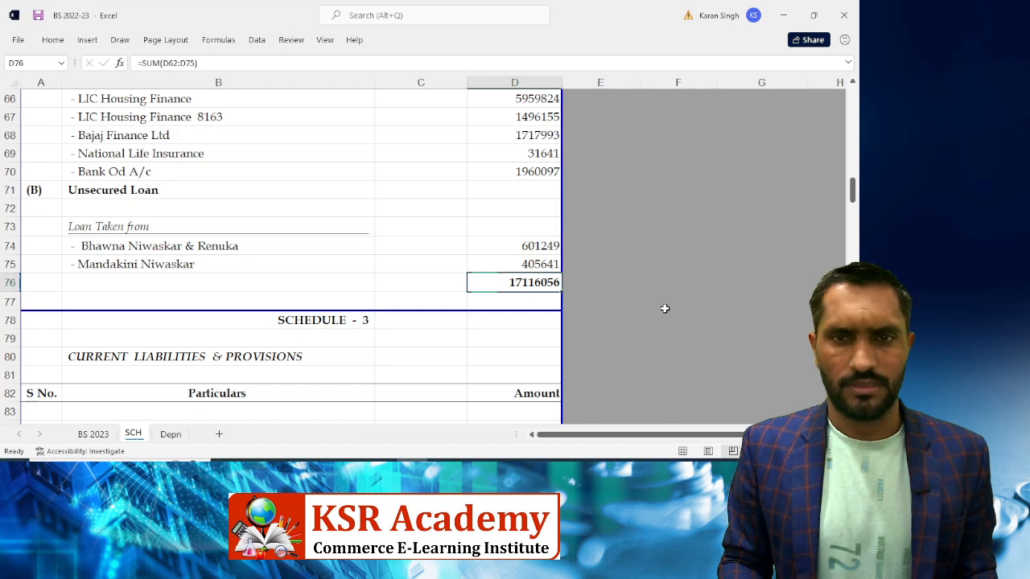
{"action": "key", "text": "Up"}
{"action": "key", "text": "Up"}
{"action": "key", "text": "alt+Tab"}
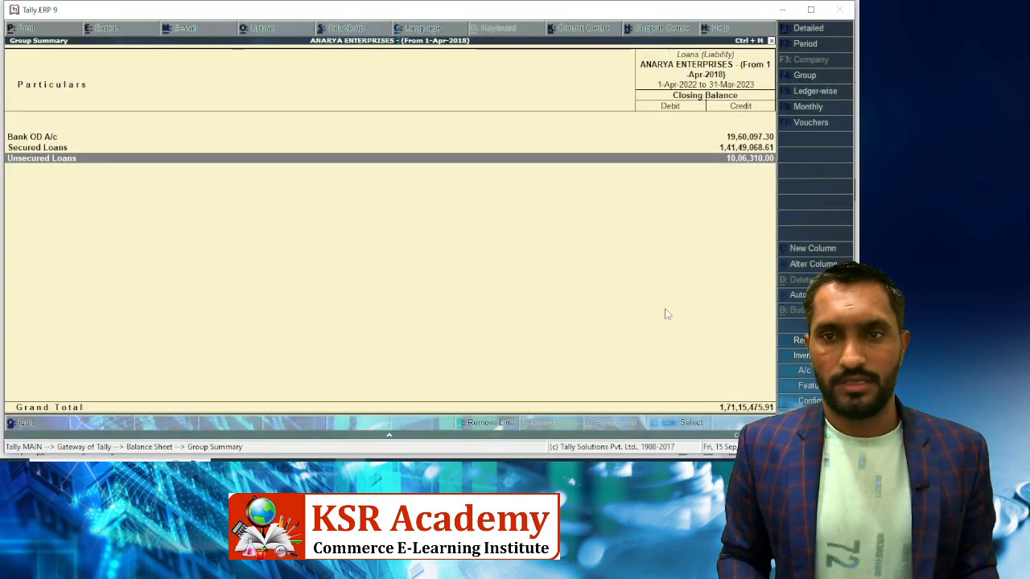
{"action": "key", "text": "Return"}
{"action": "key", "text": "alt+Tab"}
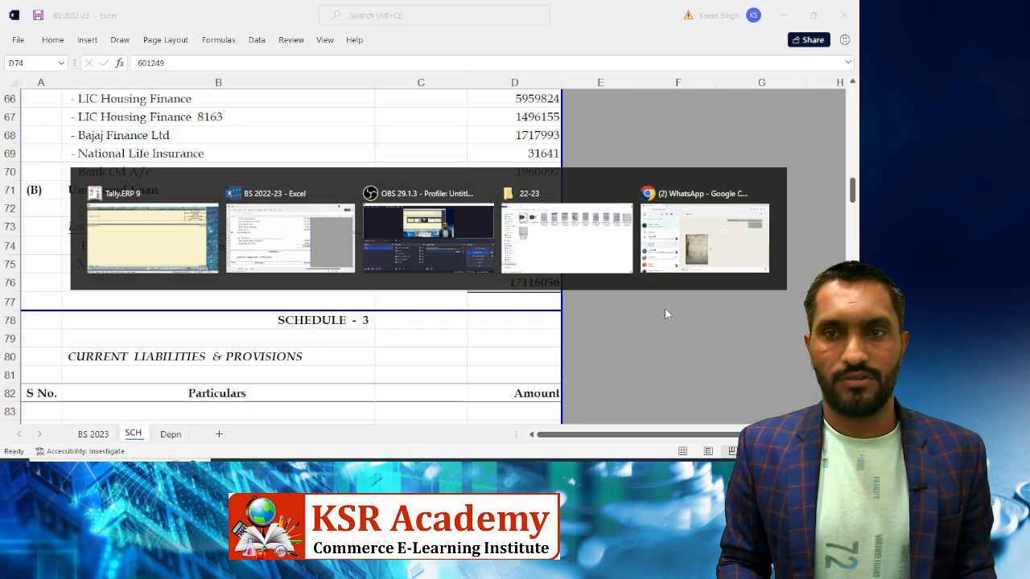
{"action": "key", "text": "Down"}
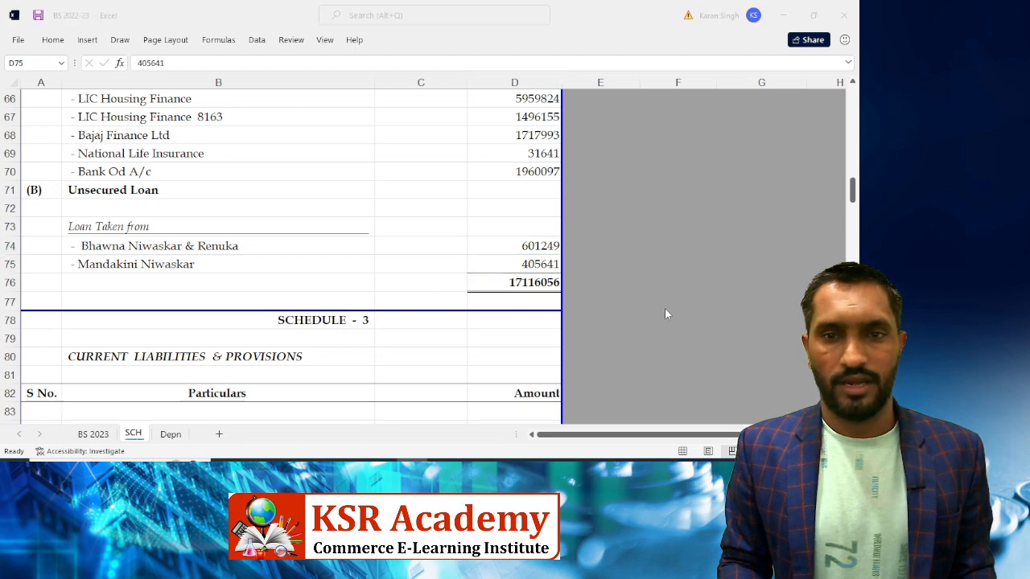
{"action": "key", "text": "alt+Tab"}
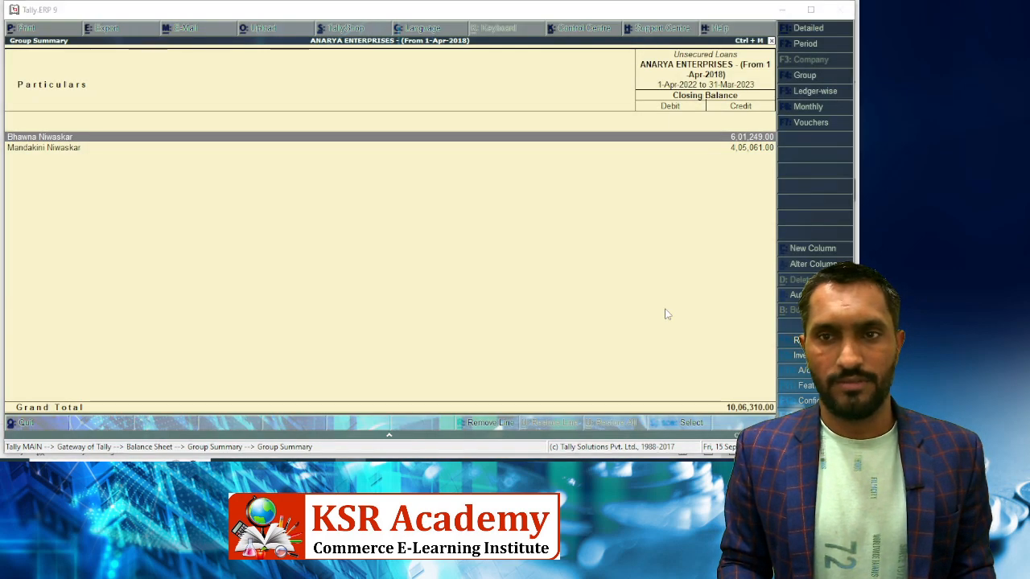
{"action": "key", "text": "alt+Tab"}
Correct D75 to 405061, then return Tally to the Loans group summary
{"action": "key", "text": "F2"}
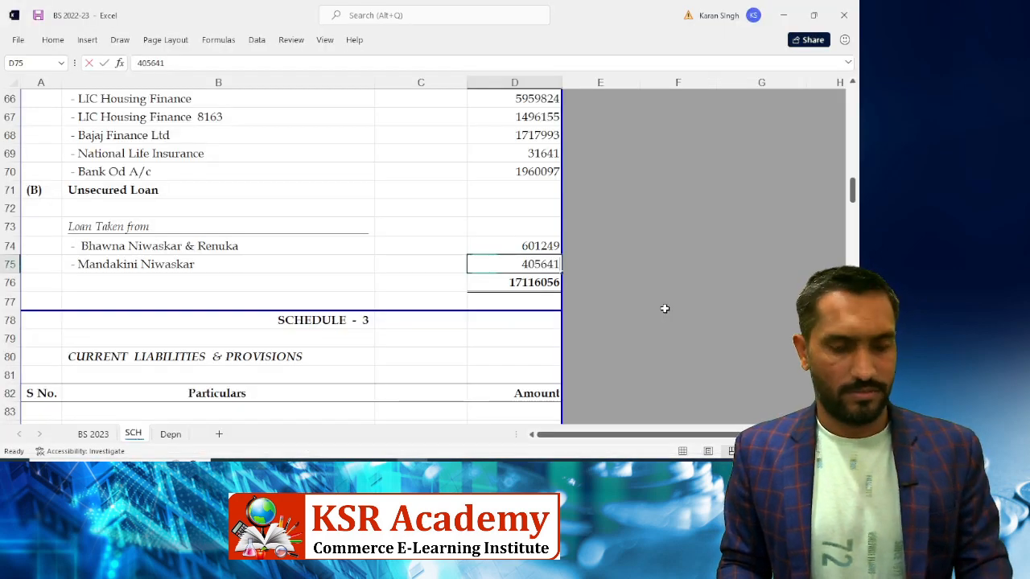
{"action": "key", "text": "BackSpace"}
{"action": "key", "text": "BackSpace"}
{"action": "key", "text": "BackSpace"}
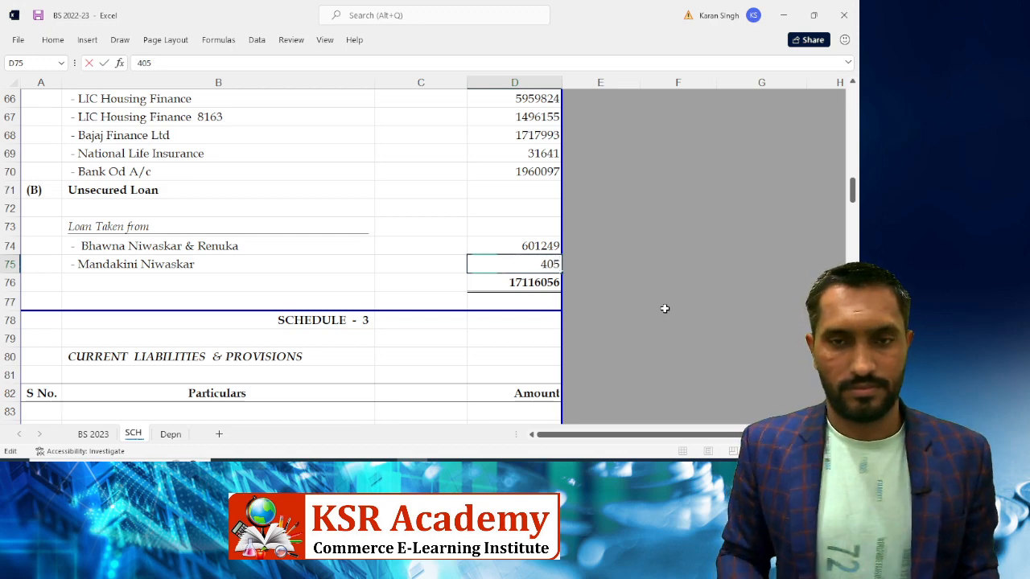
{"action": "type", "text": "061"}
{"action": "key", "text": "Return"}
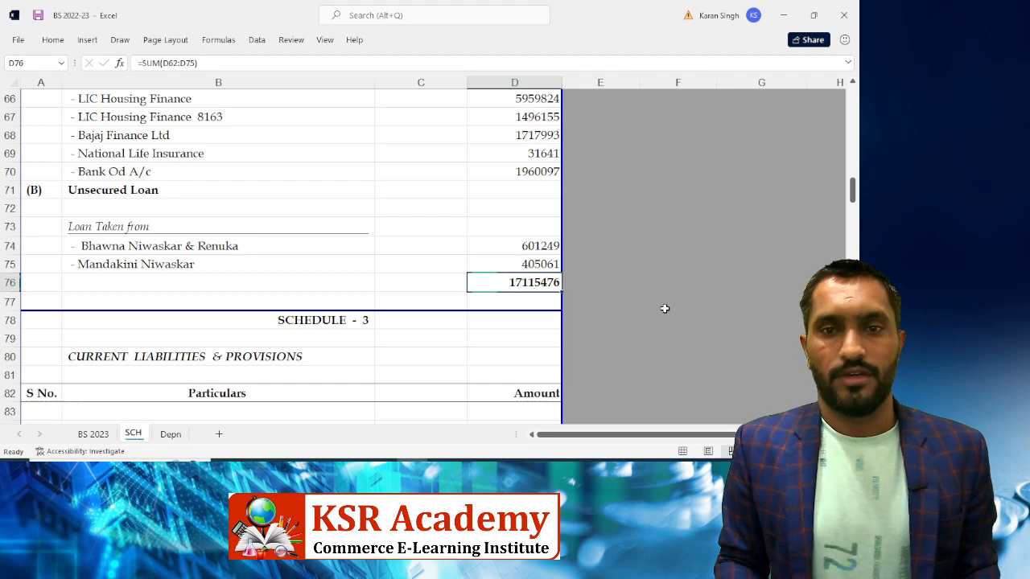
{"action": "key", "text": "alt+Tab"}
{"action": "key", "text": "Escape"}
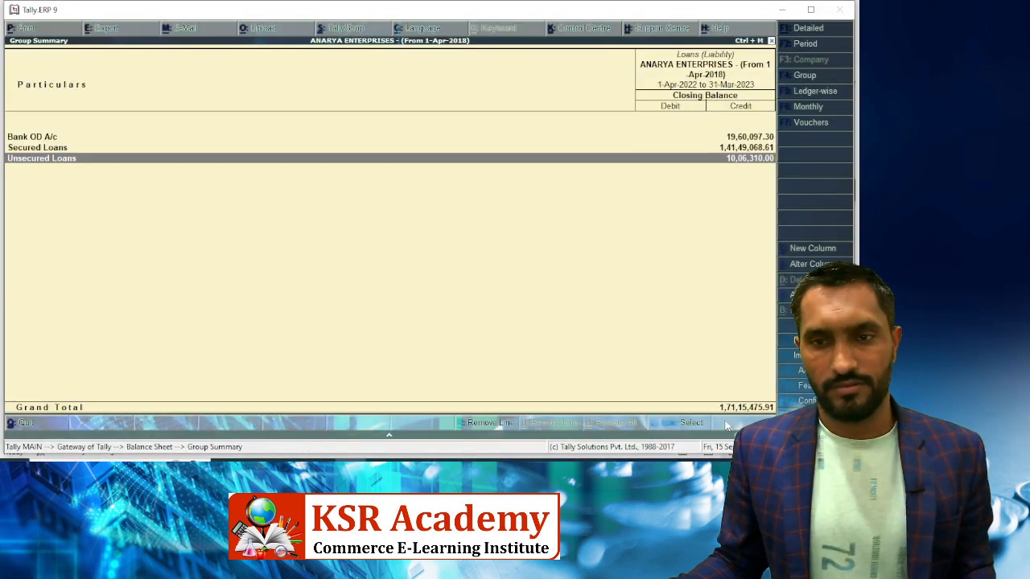
{"action": "key", "text": "alt+Tab"}
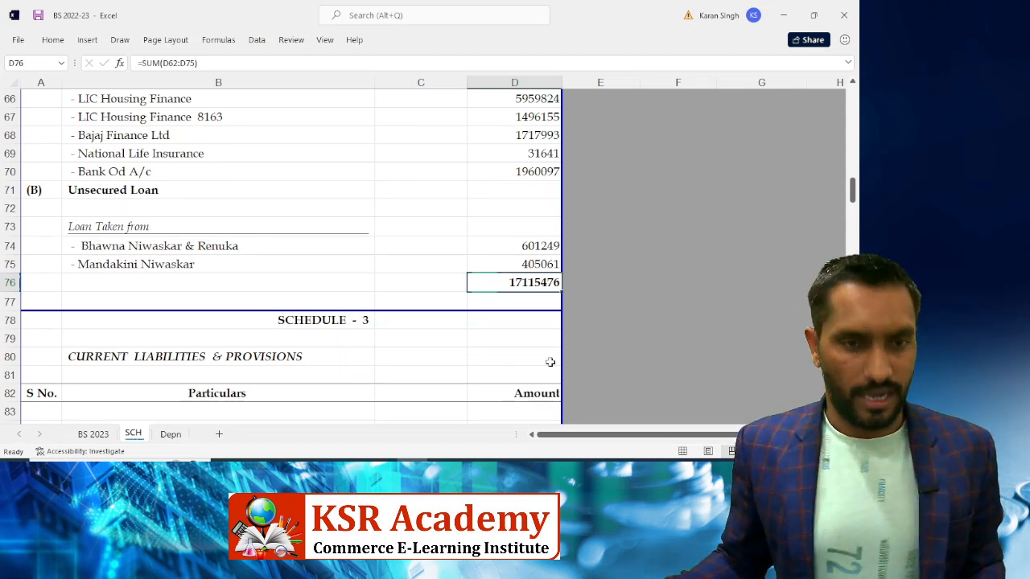
Review the Duties & Taxes ledger balances under Current Liabilities in Tally
{"action": "scroll", "coordinate": [403, 290], "scroll_direction": "down", "scroll_amount": 3}
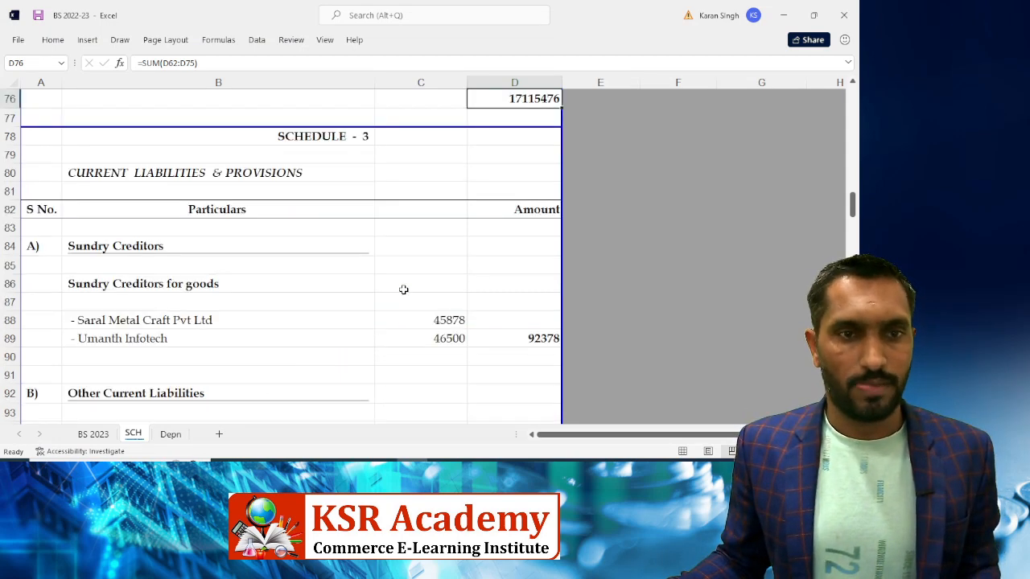
{"action": "key", "text": "alt+Tab"}
{"action": "key", "text": "Escape"}
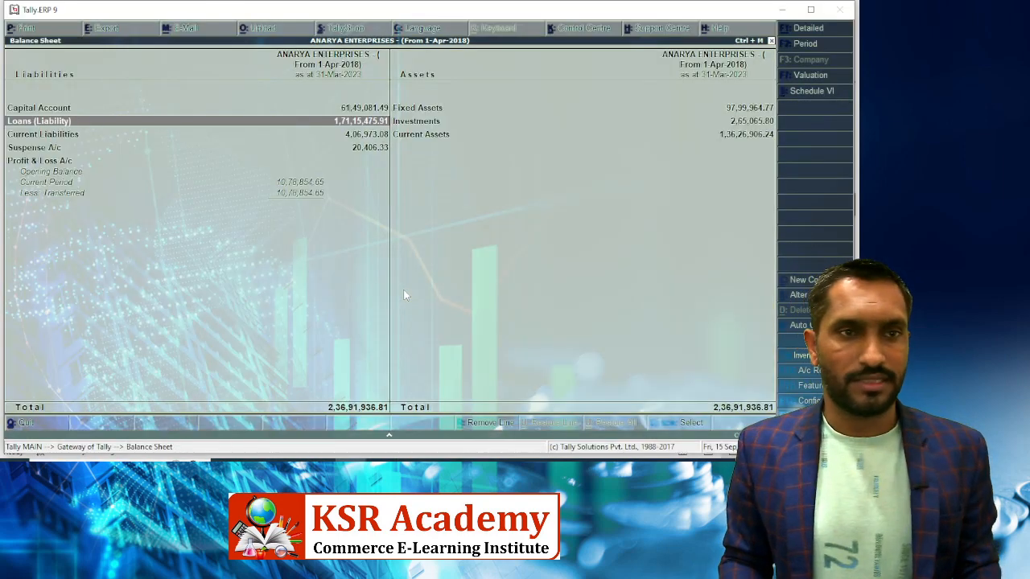
{"action": "key", "text": "Down"}
{"action": "key", "text": "Return"}
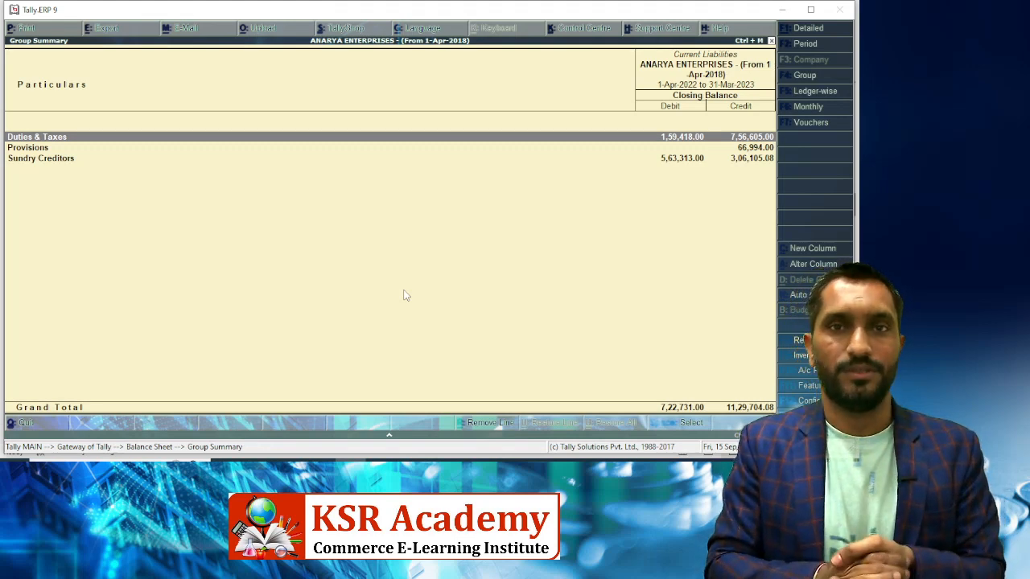
{"action": "key", "text": "Return"}
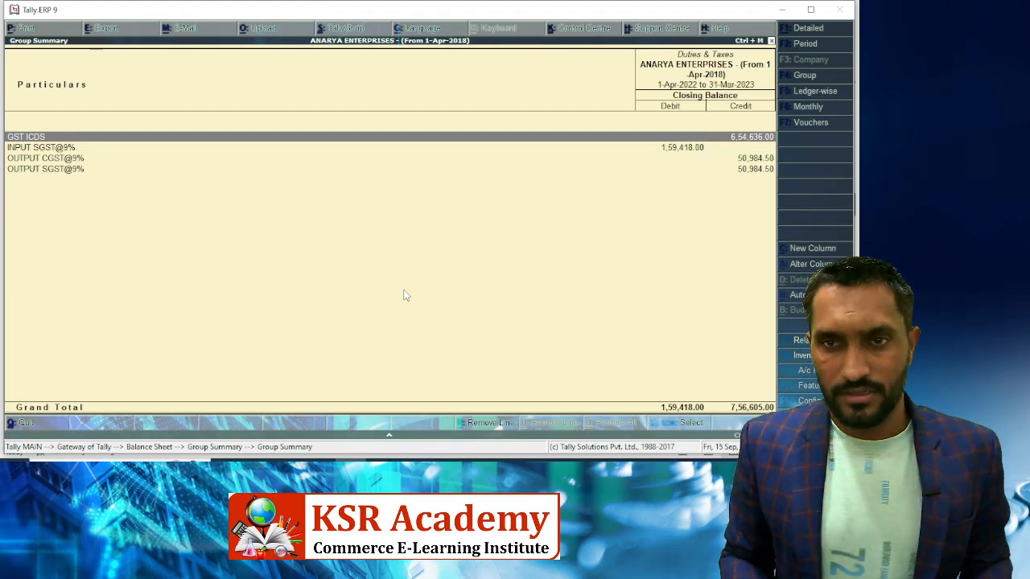
{"action": "key", "text": "Down"}
{"action": "key", "text": "Down"}
{"action": "key", "text": "Down"}
{"action": "key", "text": "Up"}
{"action": "key", "text": "Up"}
{"action": "key", "text": "Up"}
{"action": "key", "text": "alt+Tab"}
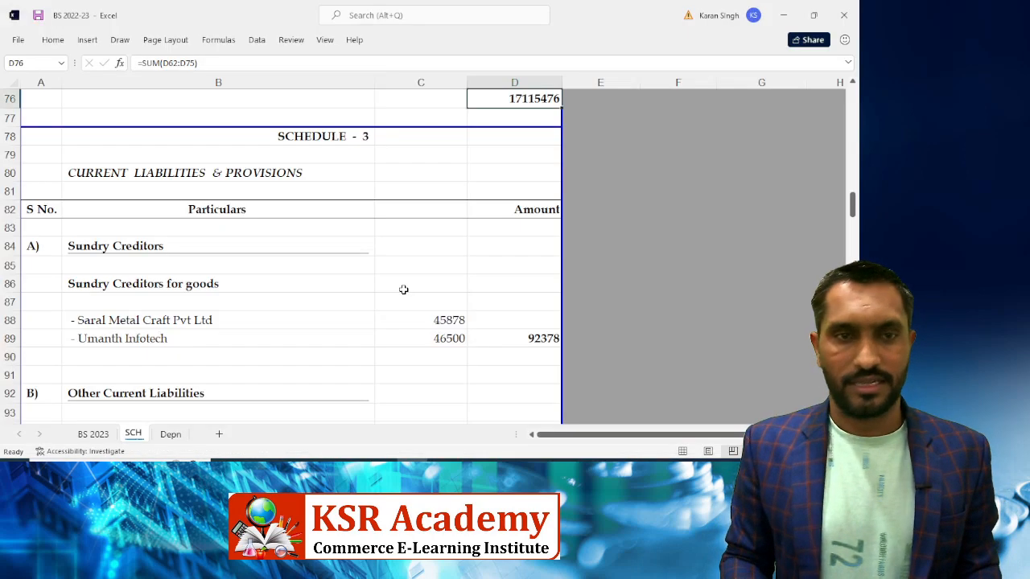
Select the Sundry Creditors and Sundry Creditors for goods headings in Schedule 3
{"action": "scroll", "coordinate": [384, 286], "scroll_direction": "down", "scroll_amount": 3}
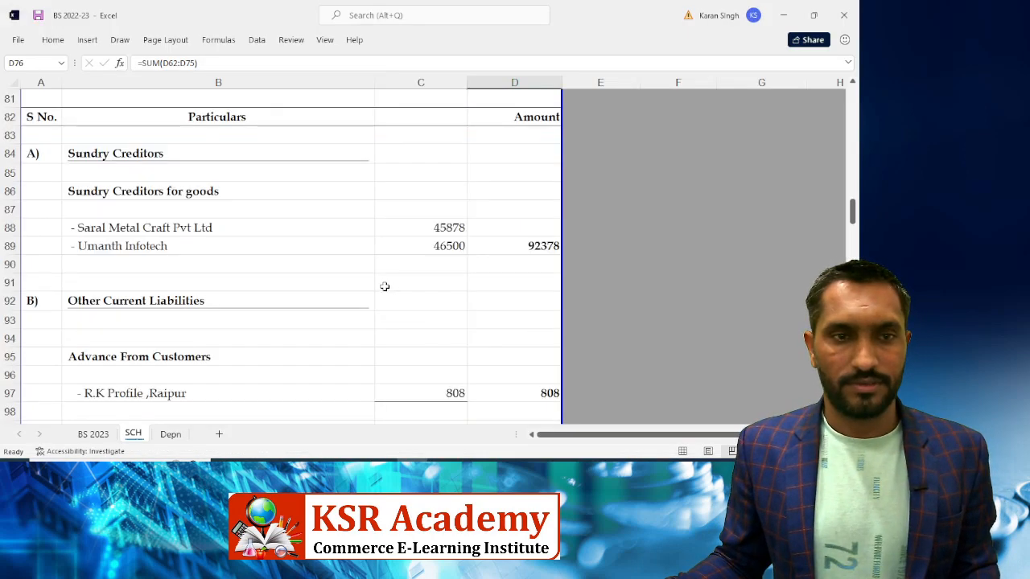
{"action": "scroll", "coordinate": [385, 286], "scroll_direction": "up", "scroll_amount": 2}
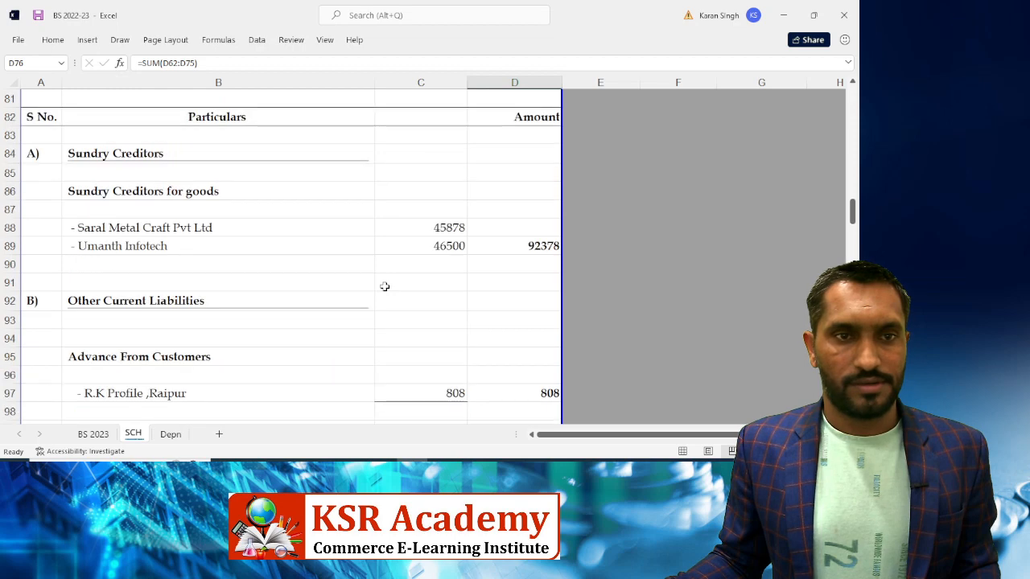
{"action": "left_click", "coordinate": [103, 160]}
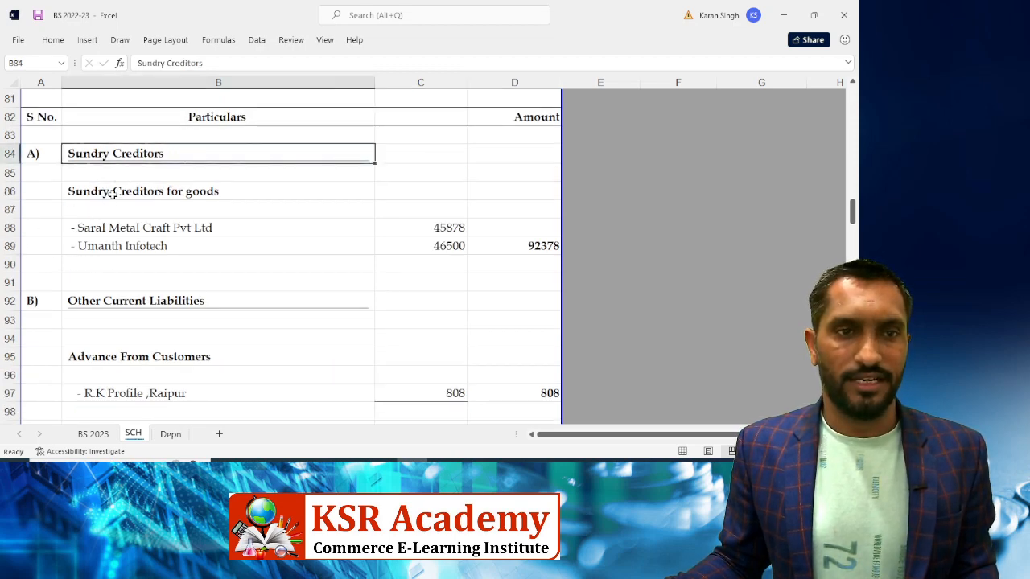
{"action": "left_click", "coordinate": [113, 193]}
Open Tally's Sundry Creditors closing balances from Current Liabilities, then return to Excel
{"action": "left_click", "coordinate": [434, 230]}
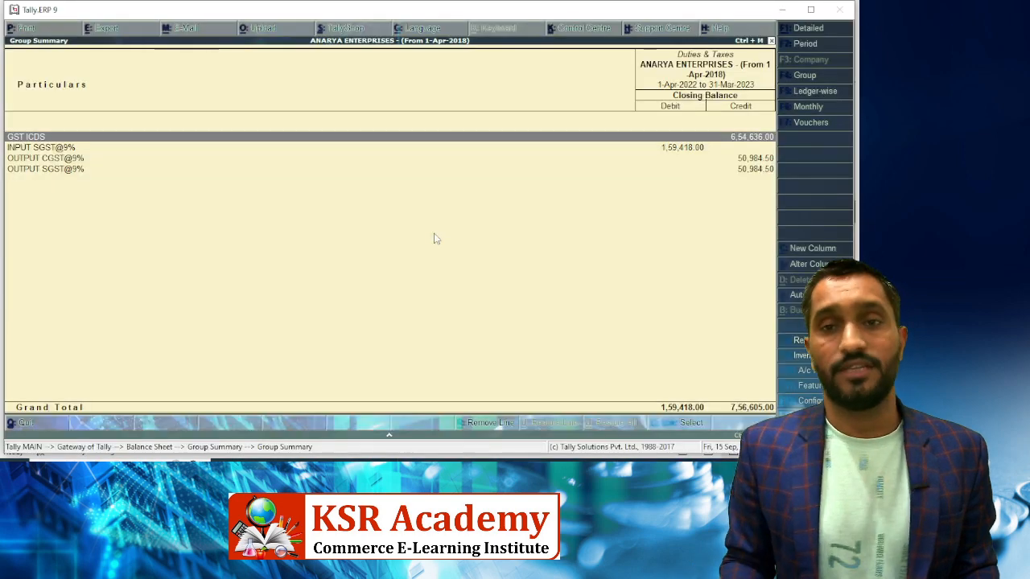
{"action": "key", "text": "Escape"}
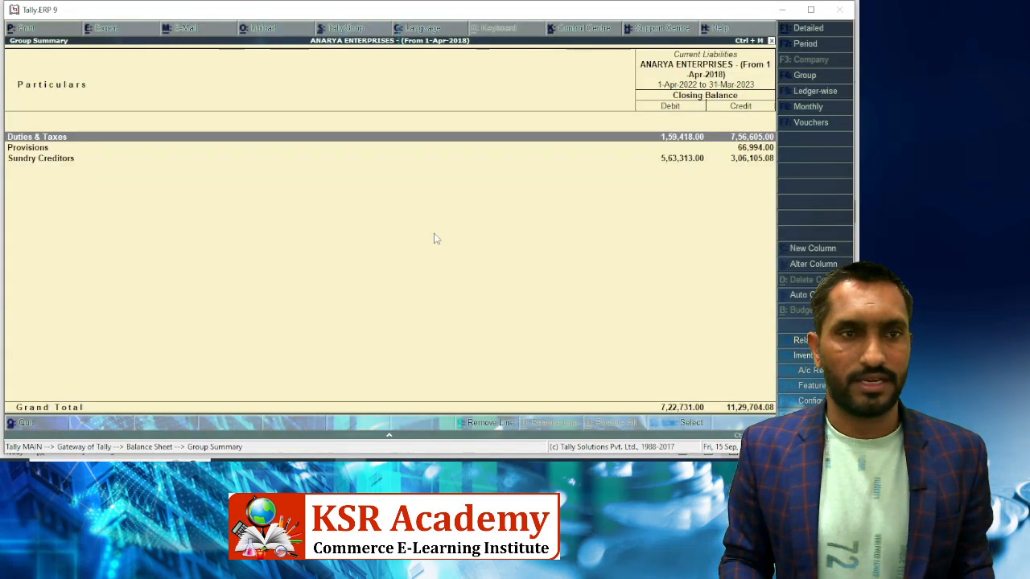
{"action": "key", "text": "Down"}
{"action": "key", "text": "Down"}
{"action": "key", "text": "Return"}
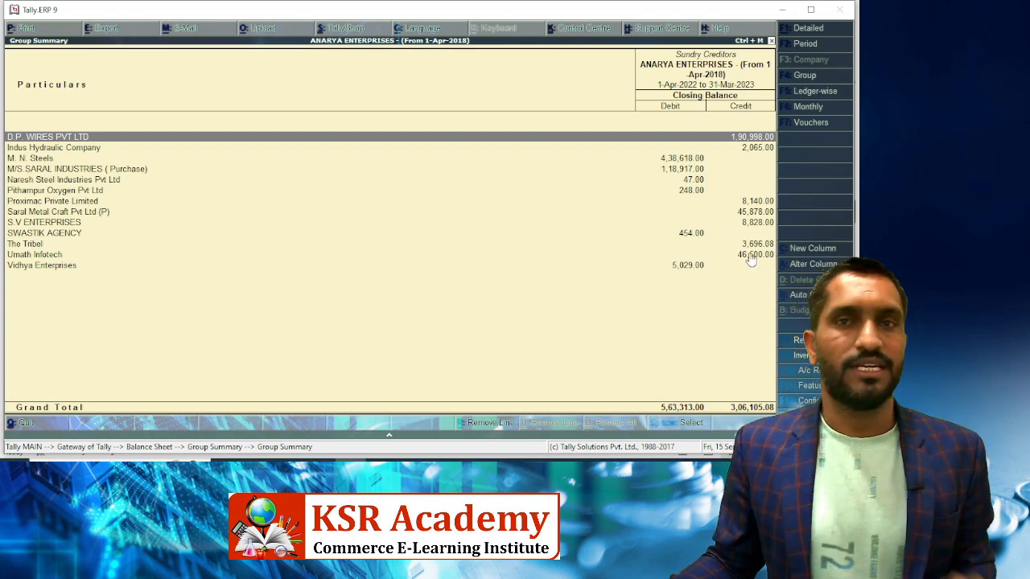
{"action": "key", "text": "alt+Tab"}
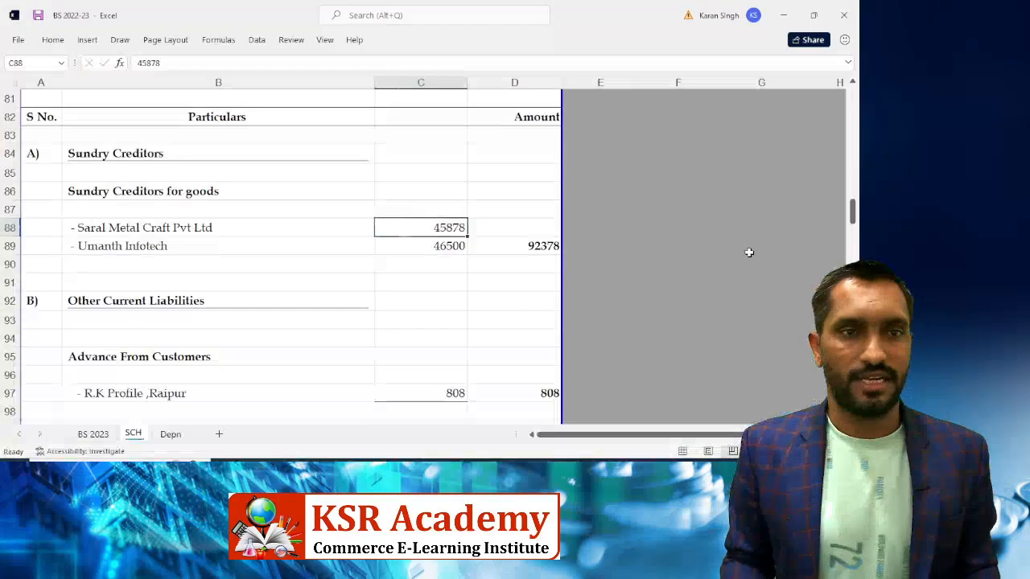
Check the sundry creditors for goods total in D94 (306105) against Tally's closing balance
{"action": "key", "text": "Home"}
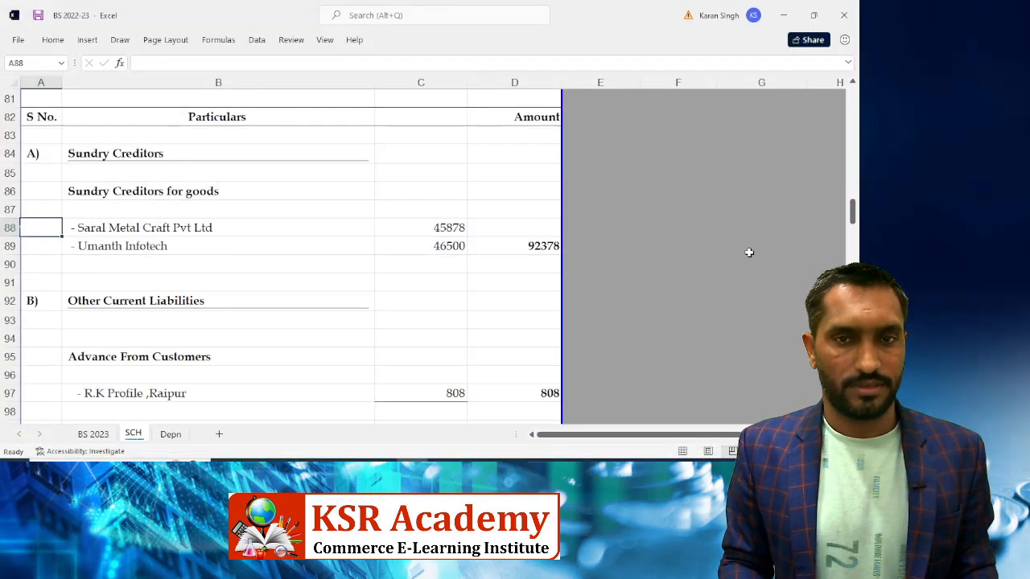
{"action": "key", "text": "Right"}
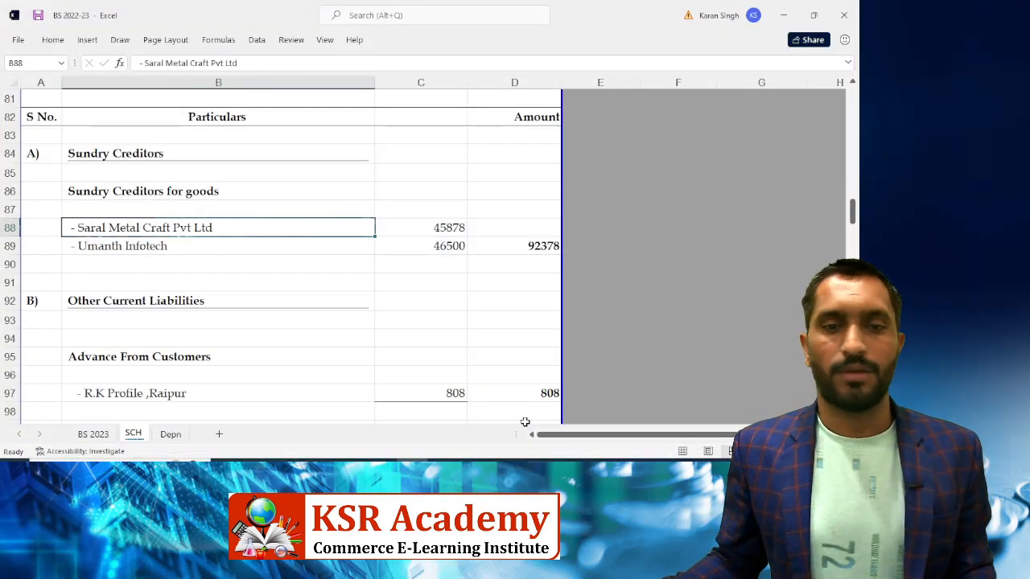
{"action": "left_click", "coordinate": [376, 411]}
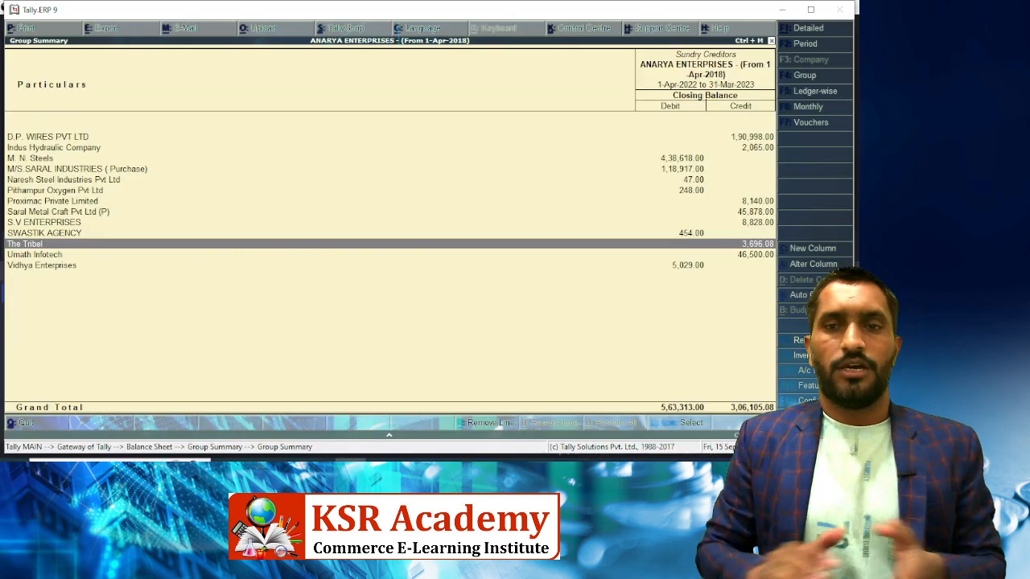
{"action": "key", "text": "alt+Tab"}
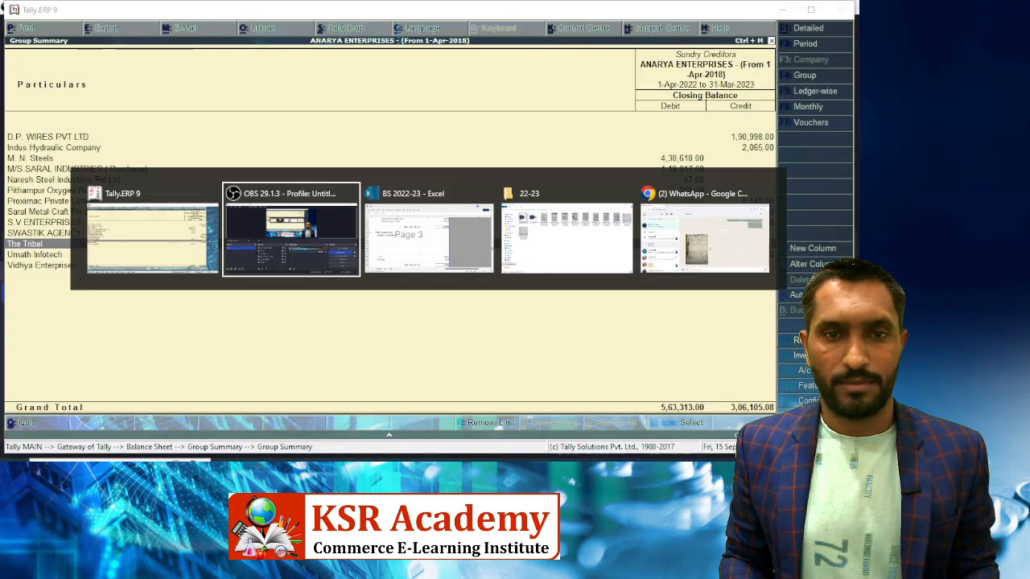
{"action": "scroll", "coordinate": [357, 322], "scroll_direction": "up", "scroll_amount": 3}
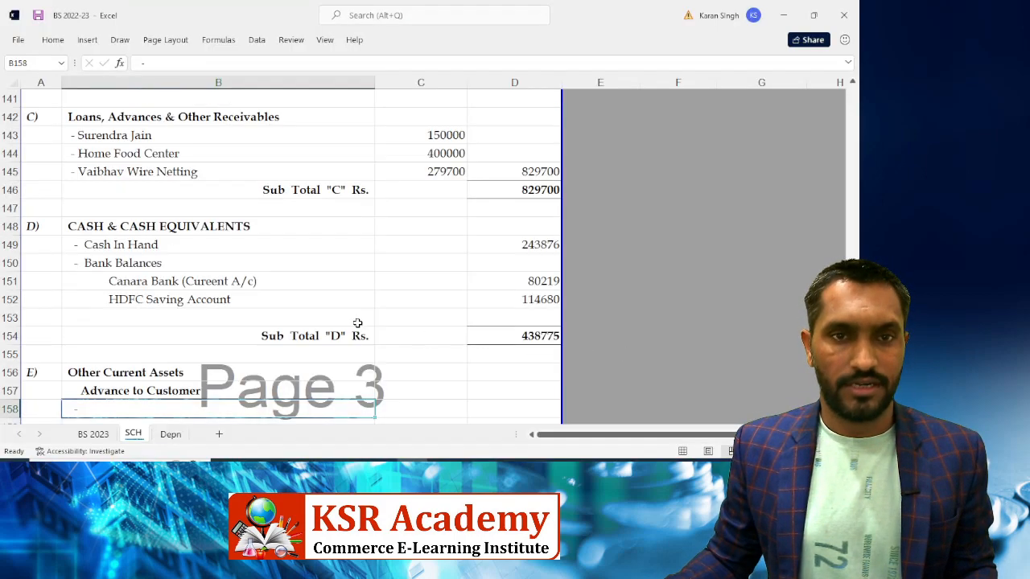
{"action": "scroll", "coordinate": [375, 306], "scroll_direction": "up", "scroll_amount": 7}
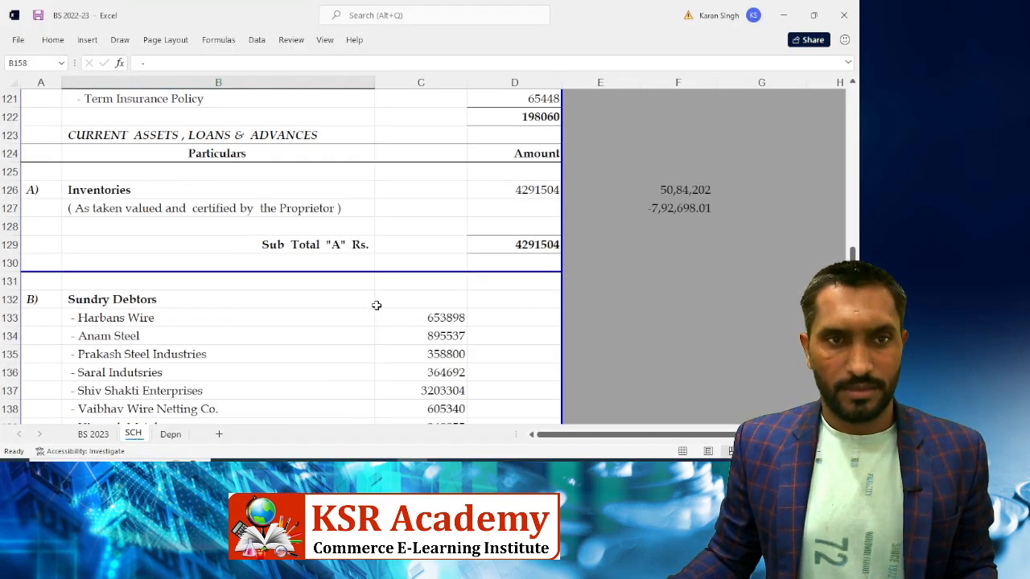
{"action": "scroll", "coordinate": [376, 305], "scroll_direction": "up", "scroll_amount": 6}
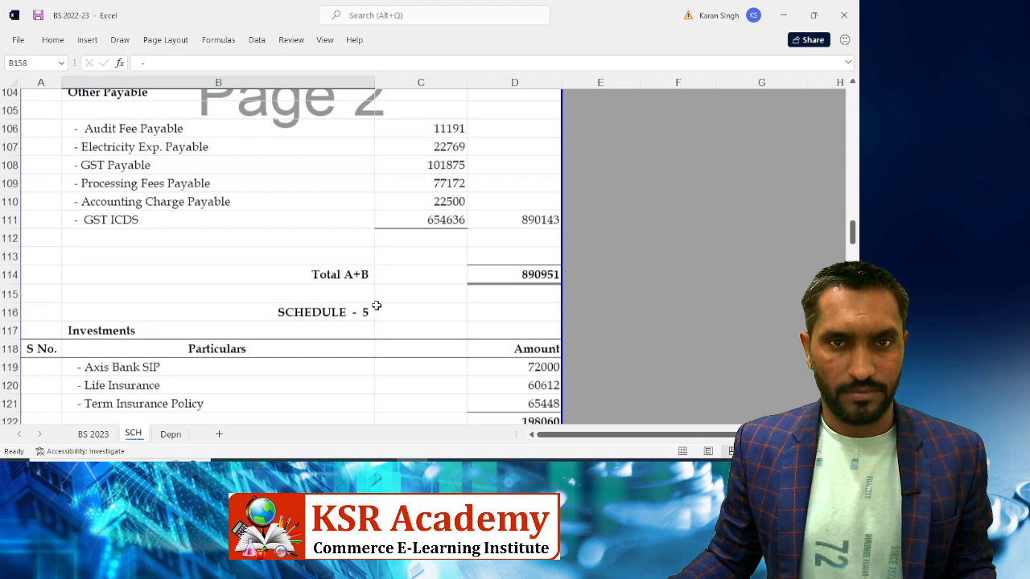
{"action": "scroll", "coordinate": [376, 305], "scroll_direction": "up", "scroll_amount": 6}
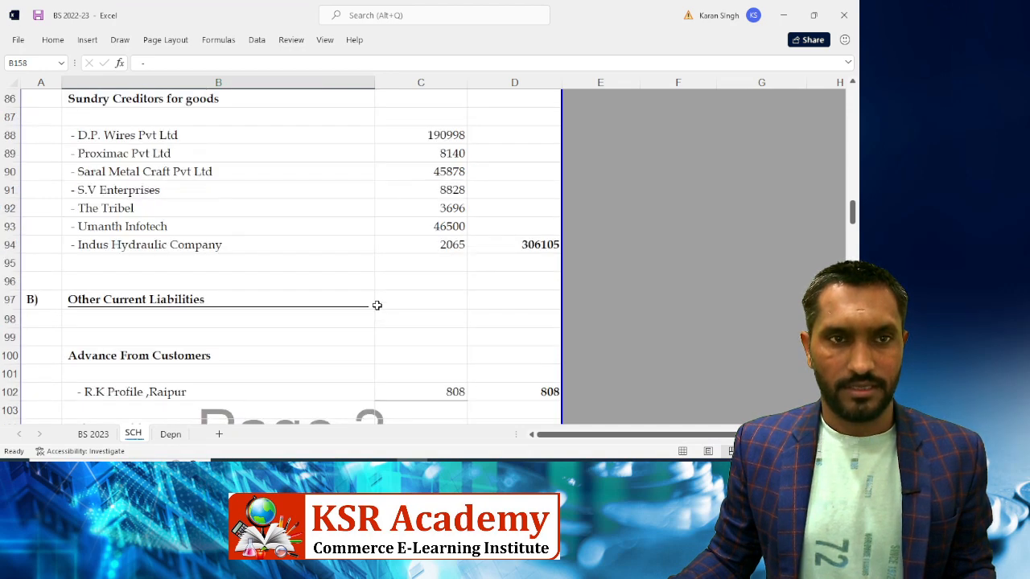
{"action": "left_click", "coordinate": [510, 244]}
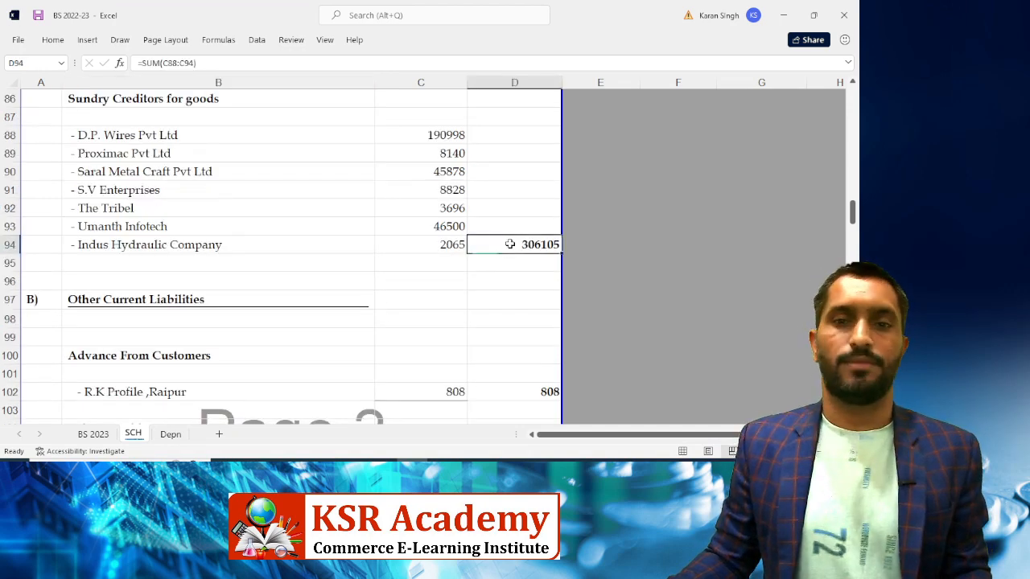
{"action": "key", "text": "alt+Tab"}
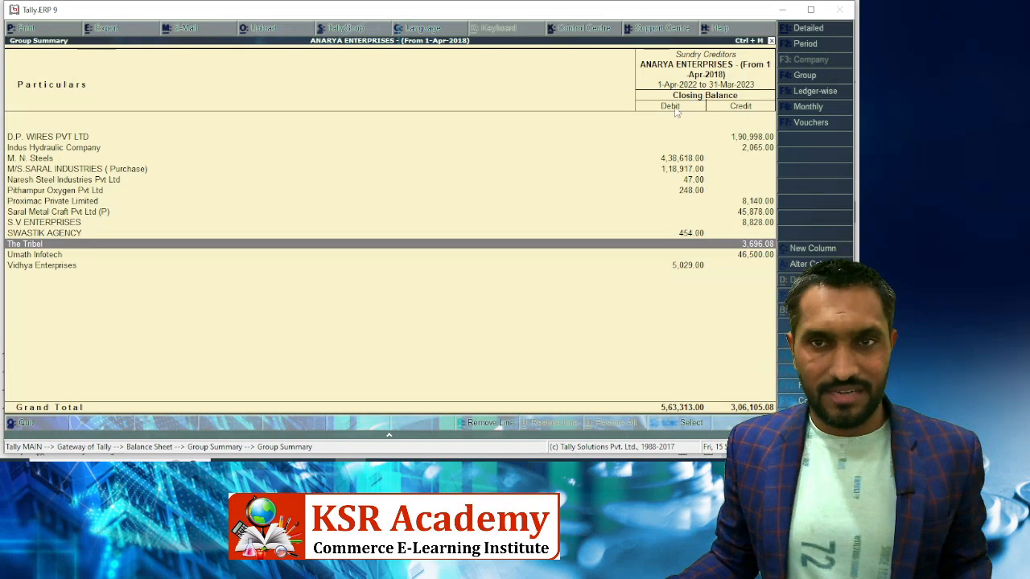
{"action": "key", "text": "alt+Tab"}
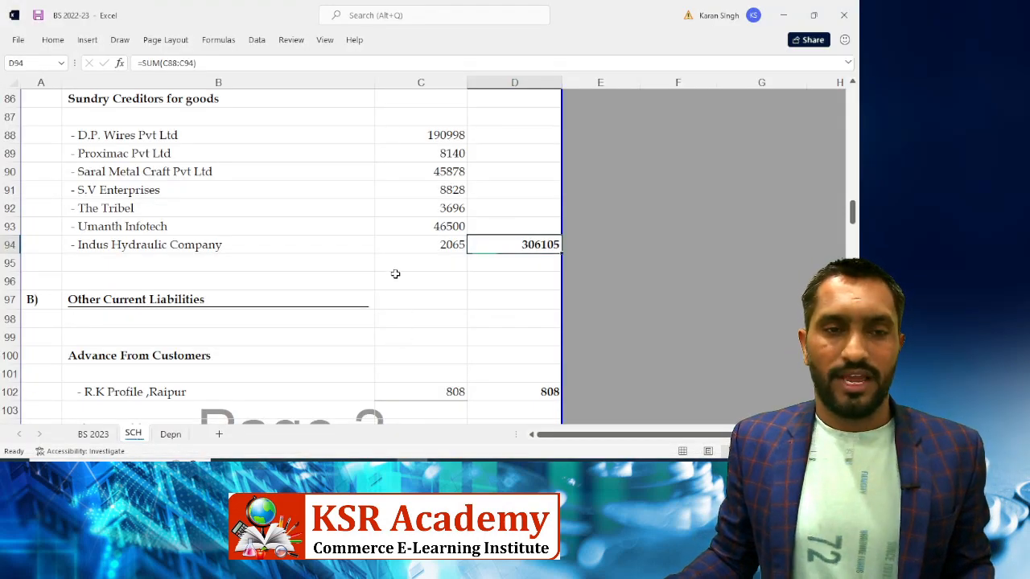
Scroll down to the Other Current Assets section and its first blank advance entry in B158
{"action": "scroll", "coordinate": [395, 273], "scroll_direction": "down", "scroll_amount": 7}
{"action": "left_click", "coordinate": [395, 274]}
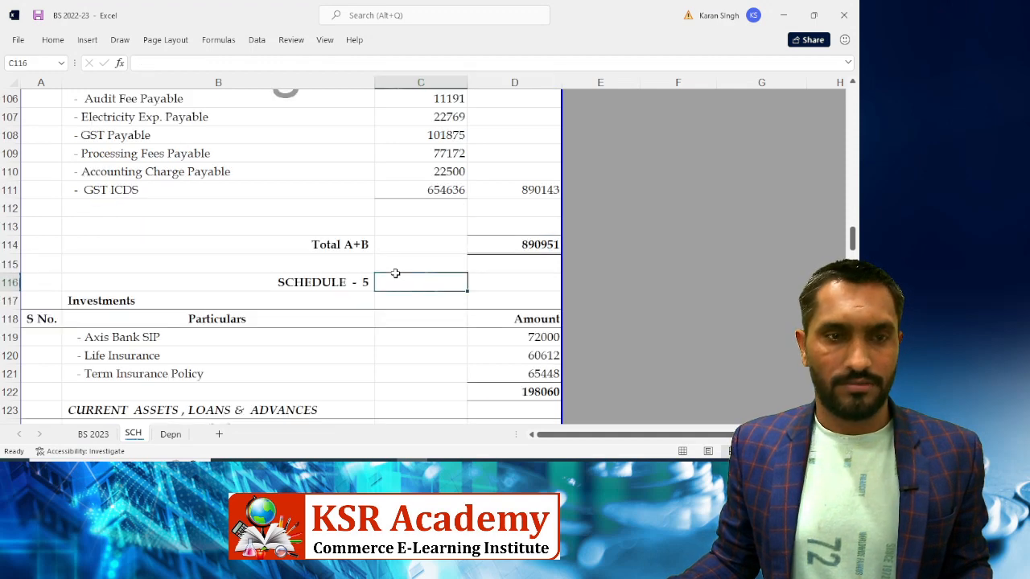
{"action": "scroll", "coordinate": [395, 274], "scroll_direction": "down", "scroll_amount": 3}
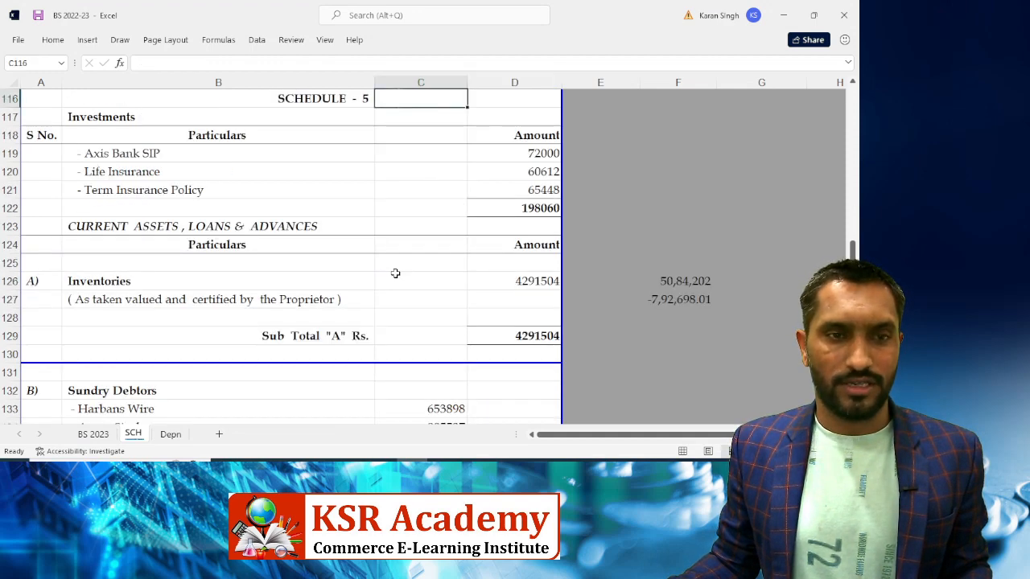
{"action": "scroll", "coordinate": [395, 274], "scroll_direction": "down", "scroll_amount": 3}
{"action": "scroll", "coordinate": [395, 274], "scroll_direction": "down", "scroll_amount": 3}
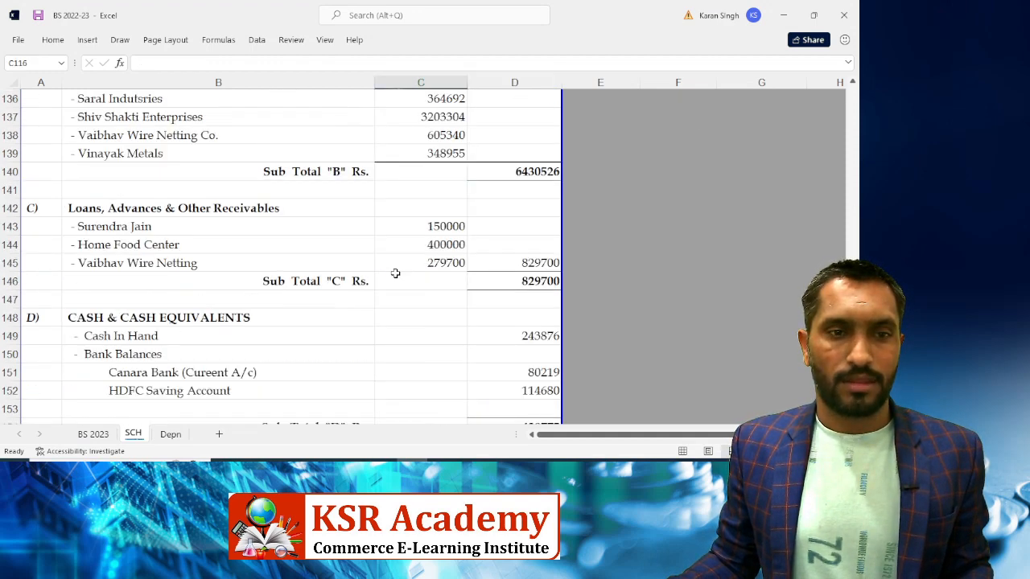
{"action": "scroll", "coordinate": [395, 274], "scroll_direction": "down", "scroll_amount": 3}
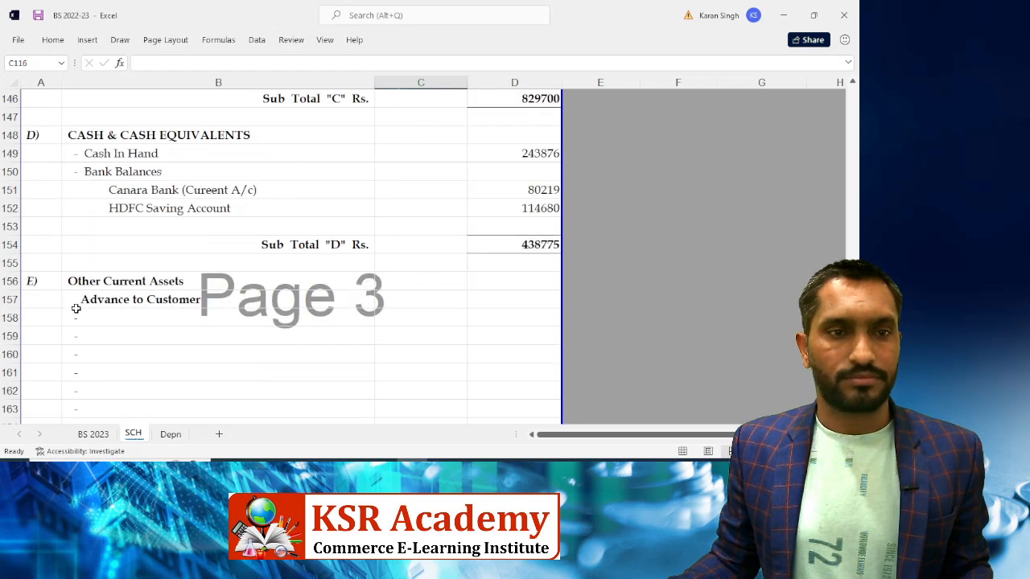
{"action": "left_click", "coordinate": [117, 282]}
{"action": "scroll", "coordinate": [319, 256], "scroll_direction": "down", "scroll_amount": 2}
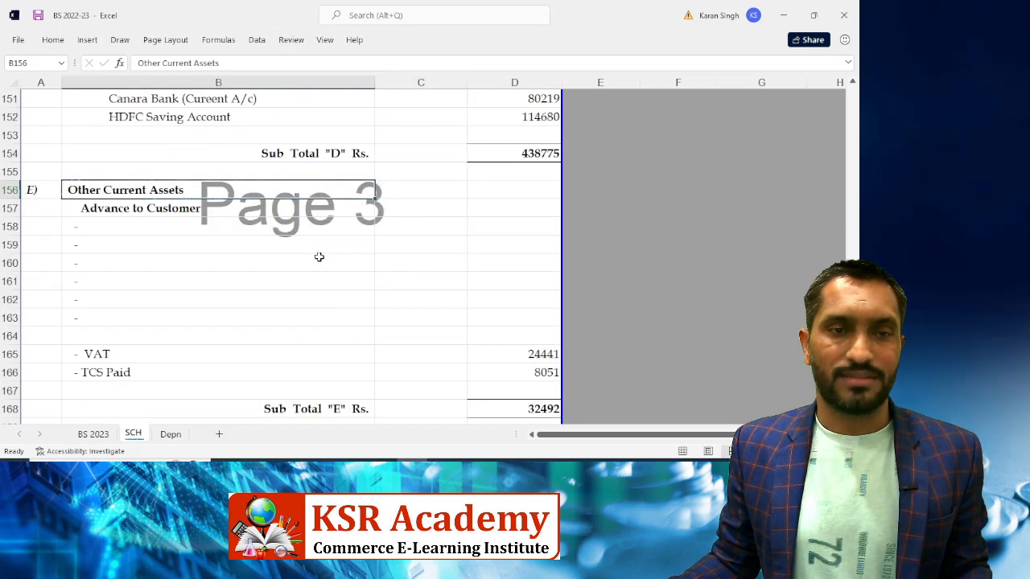
{"action": "left_click", "coordinate": [103, 226]}
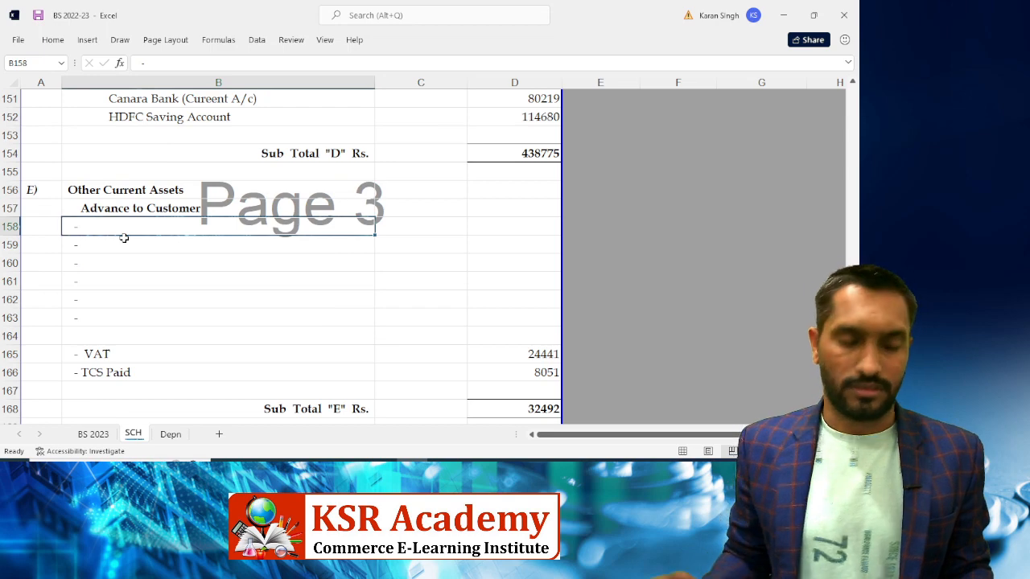
{"action": "key", "text": "F2"}
{"action": "key", "text": "Escape"}
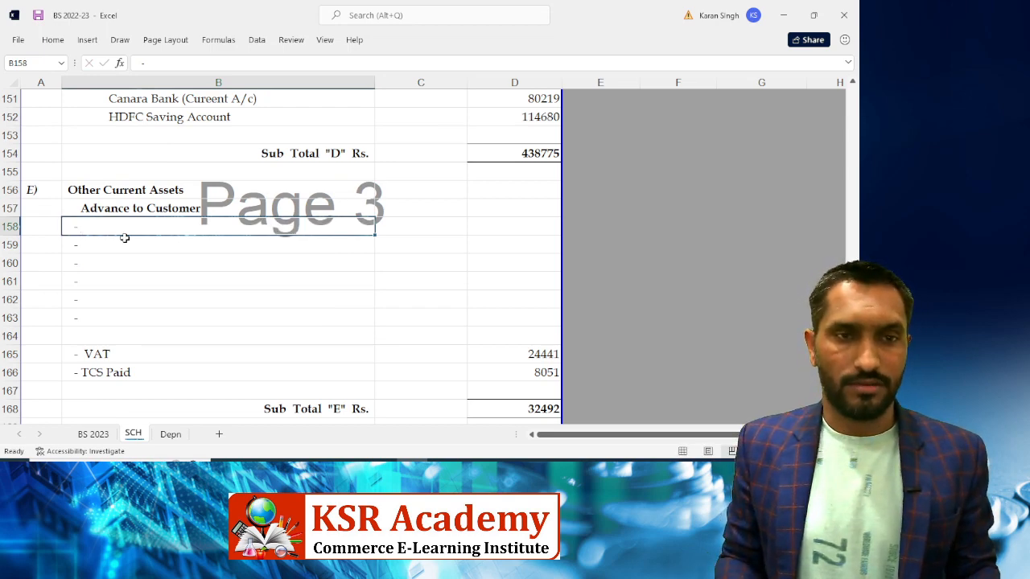
Change the B157 subheading text from 'Advance to Customer' to 'Advance to Supplier'
{"action": "key", "text": "Up"}
{"action": "key", "text": "F2"}
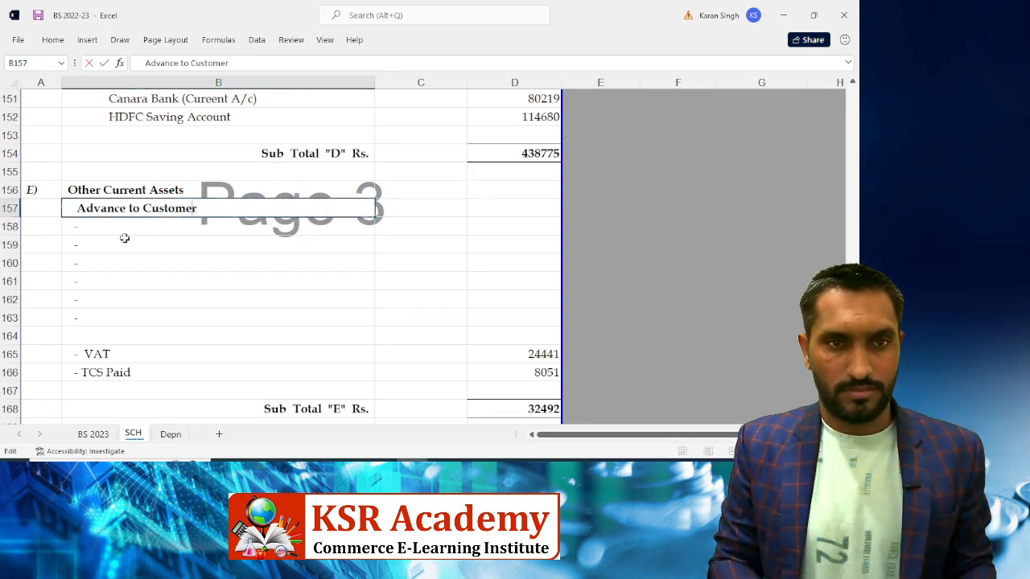
{"action": "key", "text": "BackSpace"}
{"action": "key", "text": "BackSpace"}
{"action": "key", "text": "BackSpace"}
{"action": "key", "text": "BackSpace"}
{"action": "key", "text": "BackSpace"}
{"action": "key", "text": "BackSpace"}
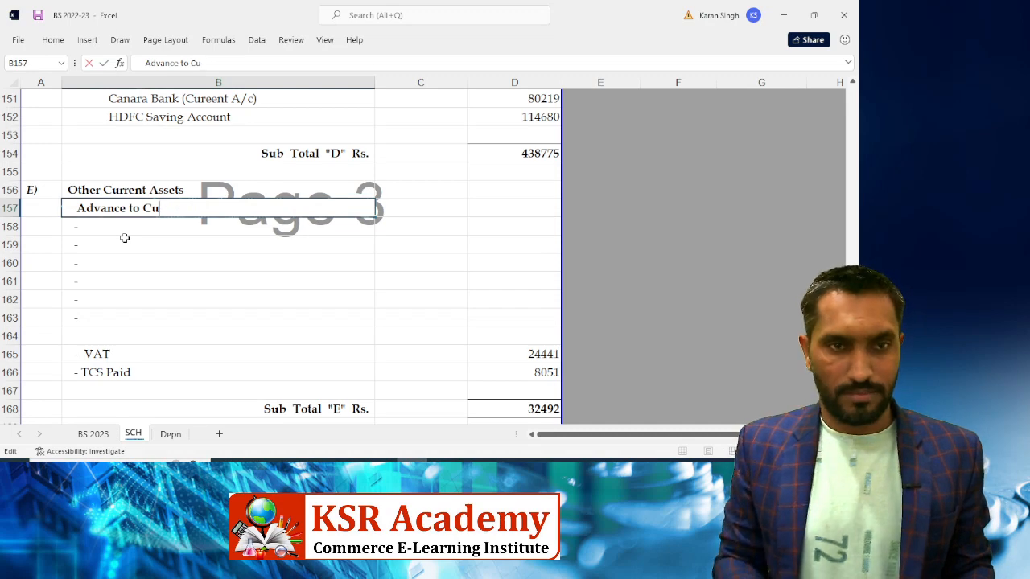
{"action": "key", "text": "BackSpace"}
{"action": "key", "text": "BackSpace"}
{"action": "type", "text": "Supp"}
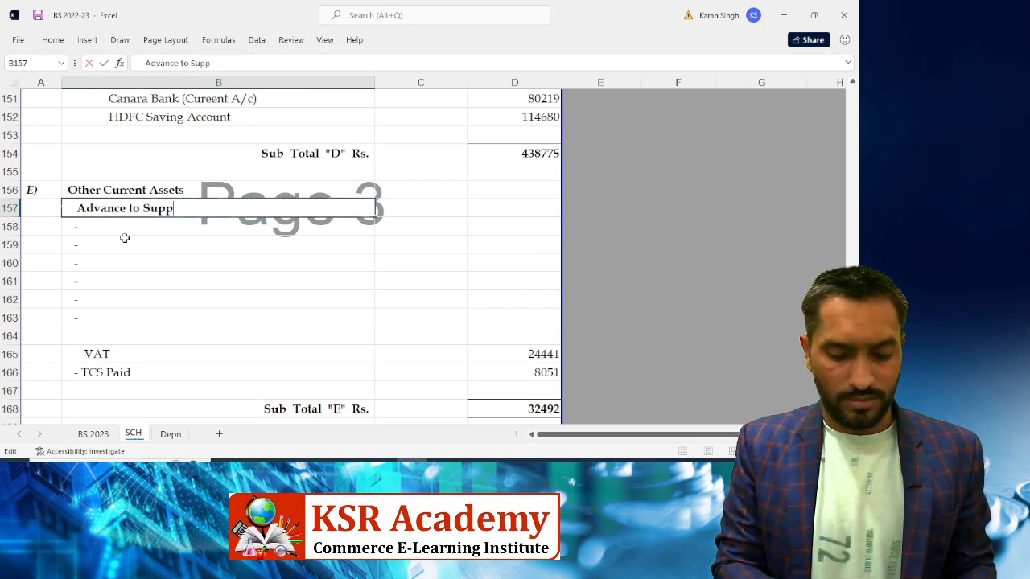
{"action": "type", "text": "lier"}
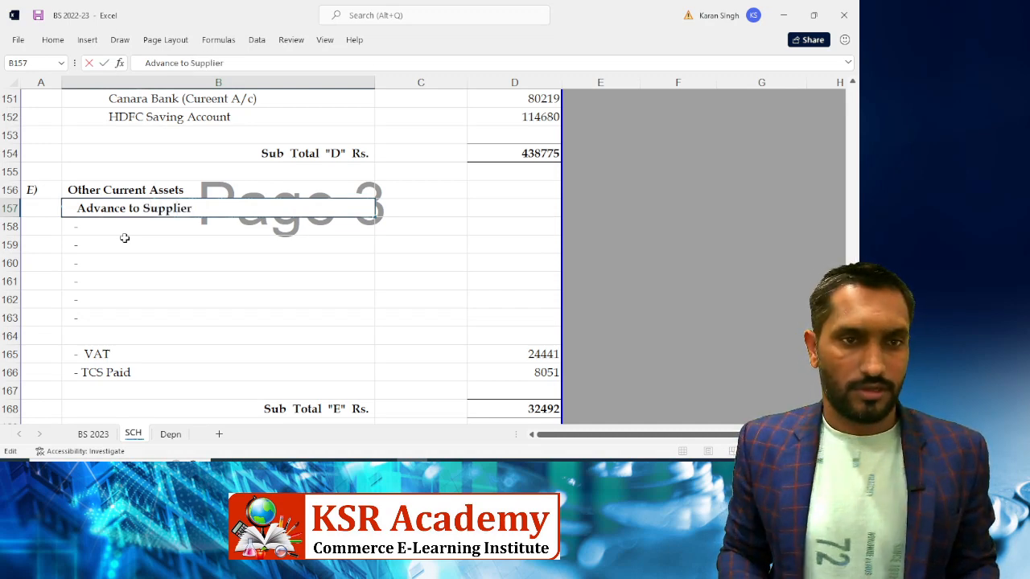
{"action": "key", "text": "Return"}
Check the Tally creditor list up to M. N. Steels, then return to Excel
{"action": "key", "text": "alt+Tab"}
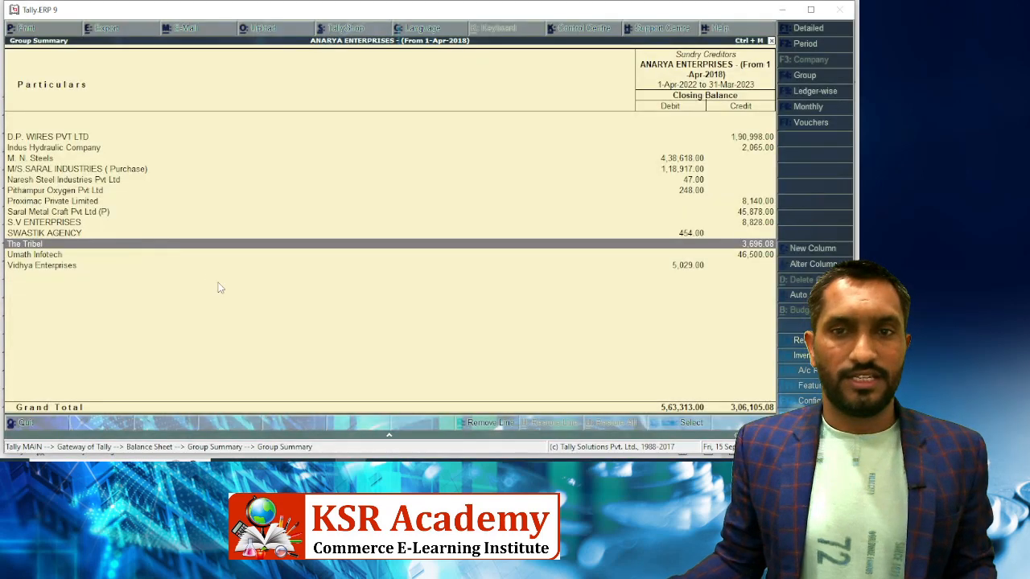
{"action": "key", "text": "Up"}
{"action": "key", "text": "Up"}
{"action": "key", "text": "Up"}
{"action": "key", "text": "Up"}
{"action": "key", "text": "Up"}
{"action": "key", "text": "Up"}
{"action": "key", "text": "Up"}
{"action": "key", "text": "Up"}
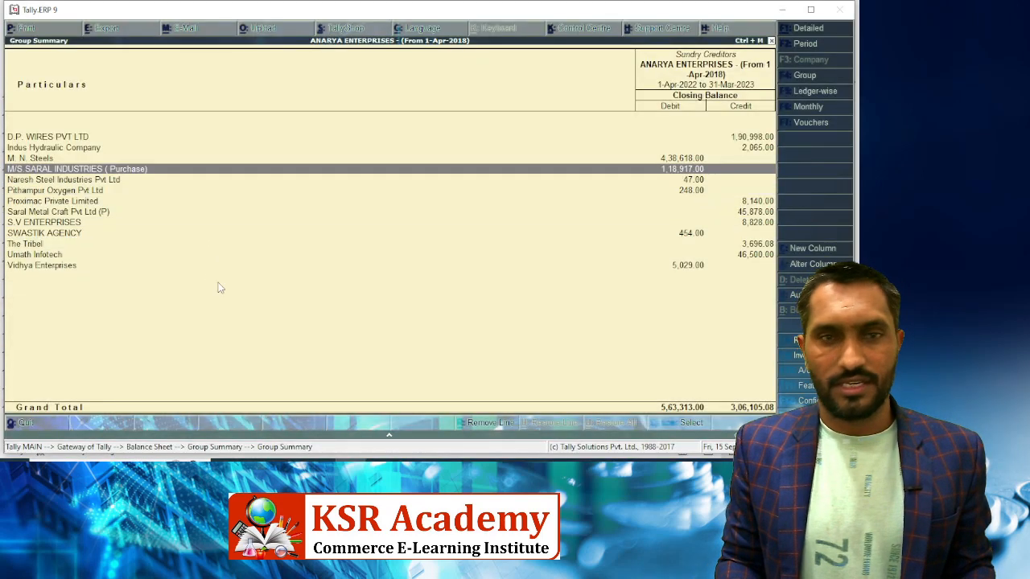
{"action": "key", "text": "alt+Tab"}
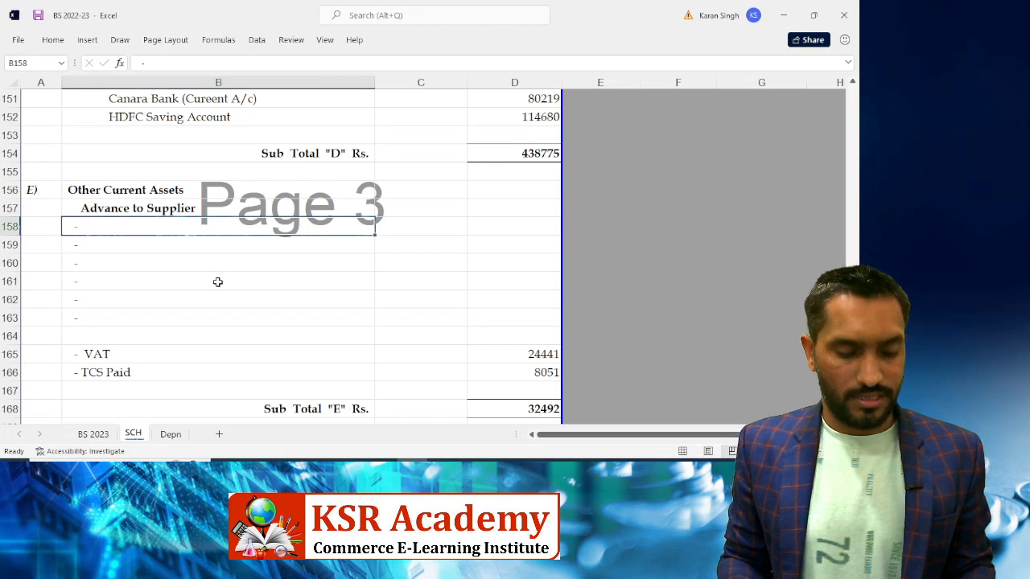
Enter supplier 'M.n Steels' with amount 438618 from Tally
{"action": "key", "text": "F2"}
{"action": "type", "text": "M."}
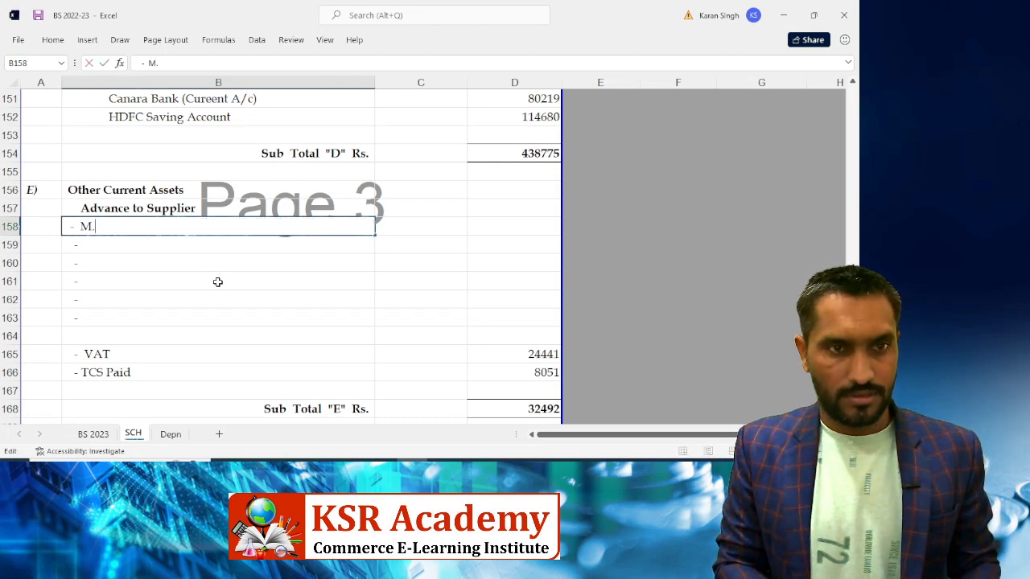
{"action": "type", "text": "n S"}
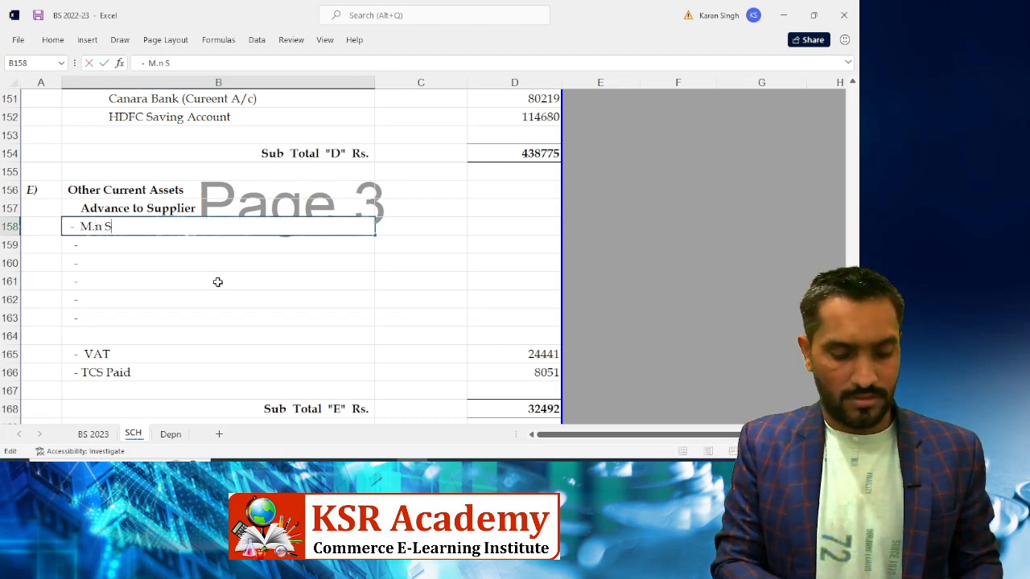
{"action": "type", "text": "teels"}
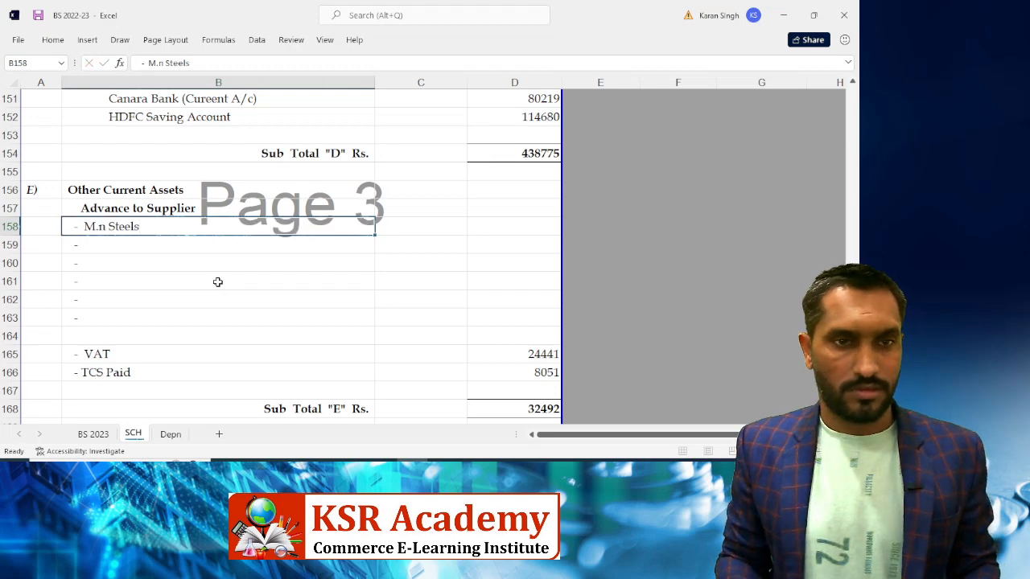
{"action": "key", "text": "Tab"}
{"action": "key", "text": "Right"}
{"action": "key", "text": "Left"}
{"action": "key", "text": "alt+Tab"}
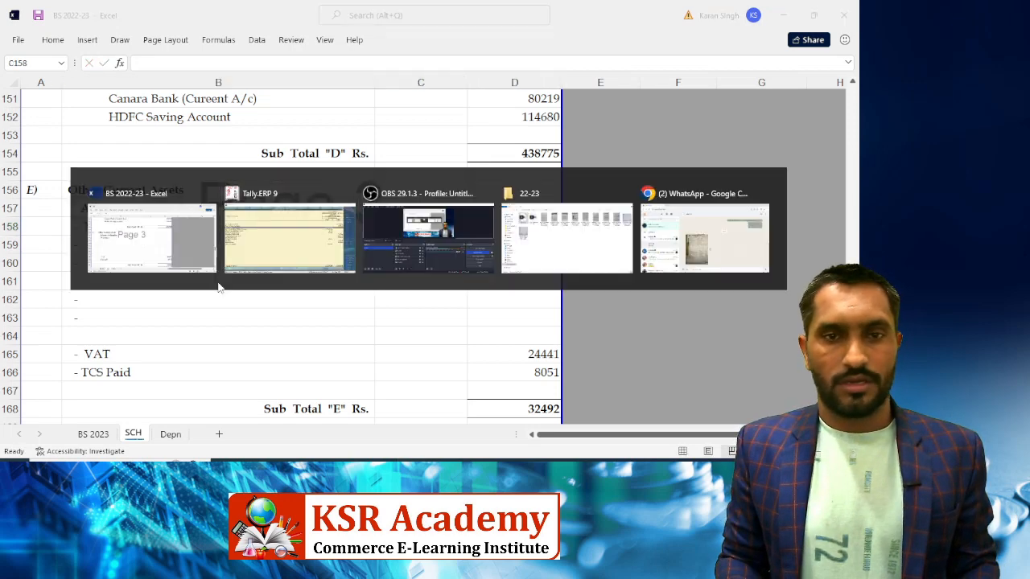
{"action": "key", "text": "alt+Tab"}
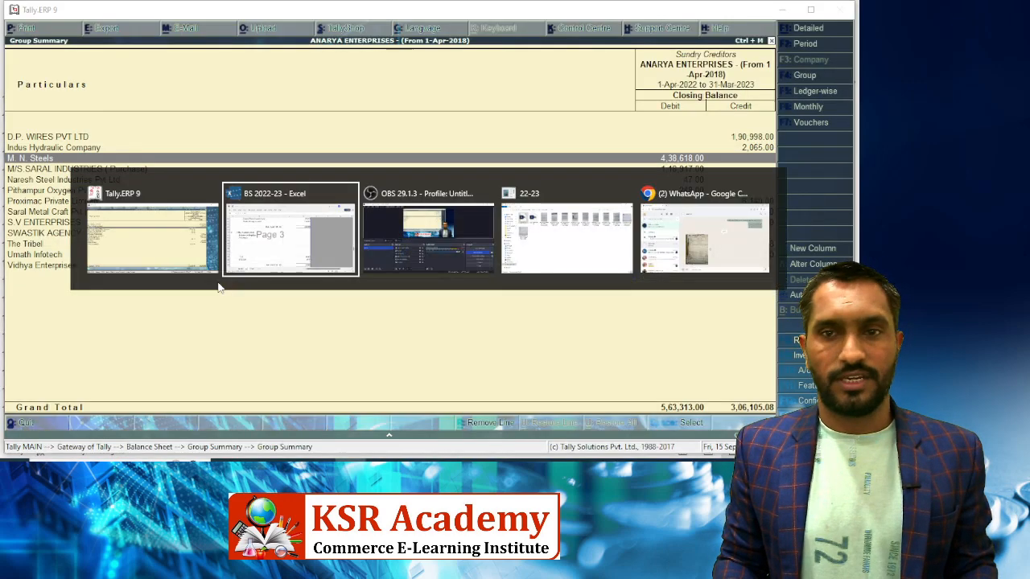
{"action": "type", "text": "438618"}
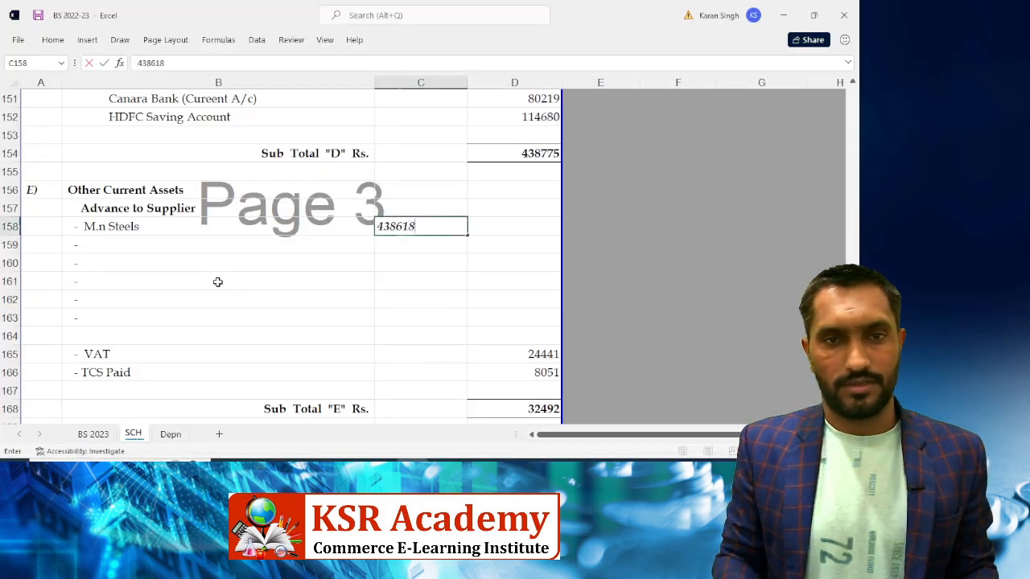
{"action": "key", "text": "Return"}
Add 'Saral Indutries (purchase)' with amount 118917 from Tally
{"action": "key", "text": "Left"}
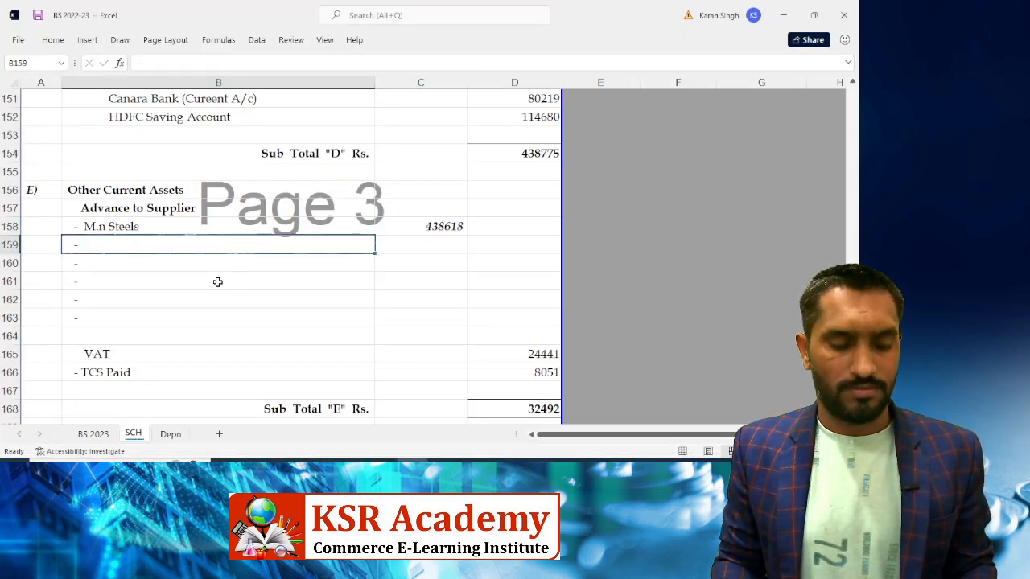
{"action": "key", "text": "F2"}
{"action": "key", "text": "alt+Tab"}
{"action": "key", "text": "Down"}
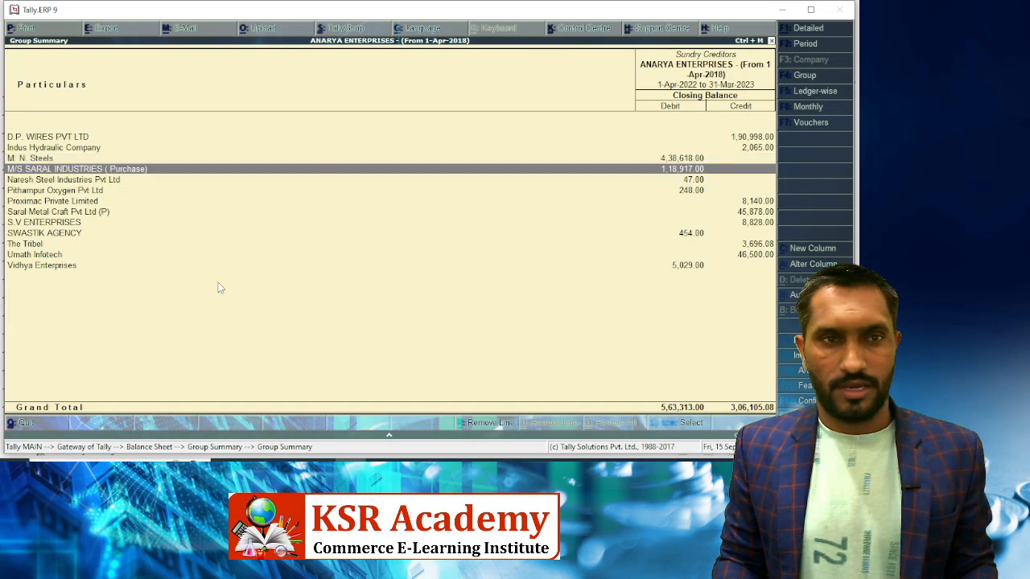
{"action": "key", "text": "alt+Tab"}
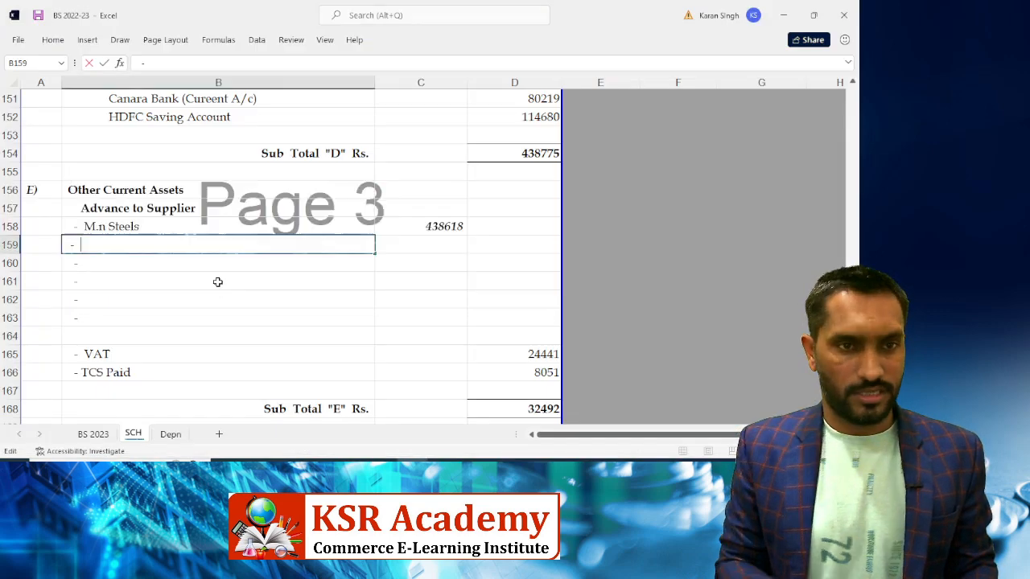
{"action": "type", "text": "Saral "}
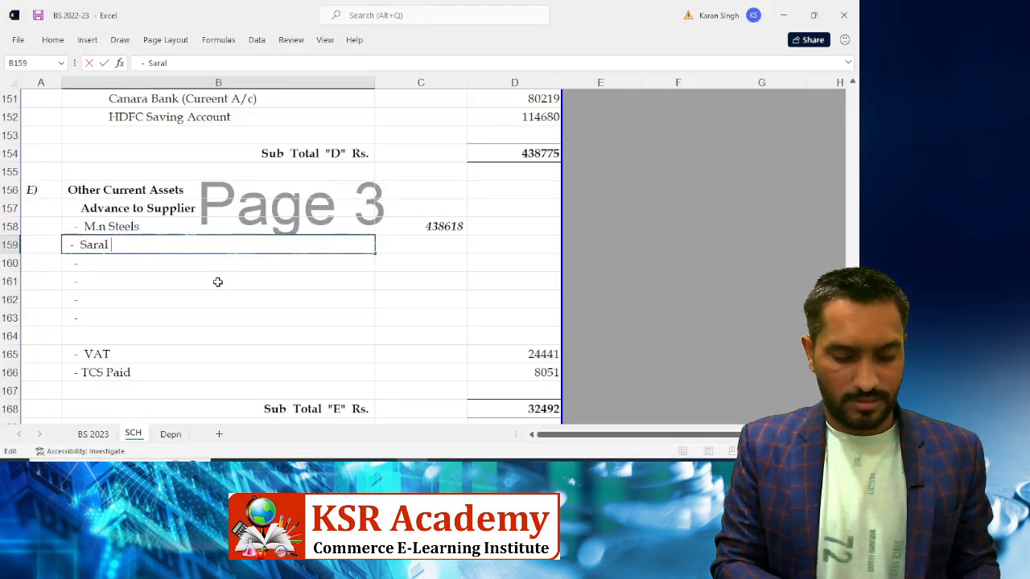
{"action": "type", "text": "Indutries"}
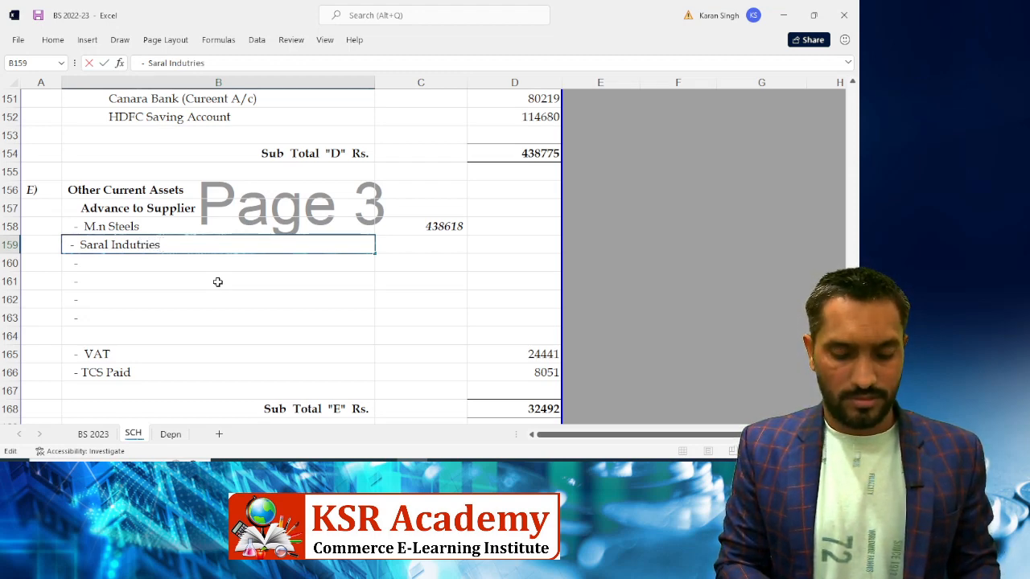
{"action": "type", "text": " (purc"}
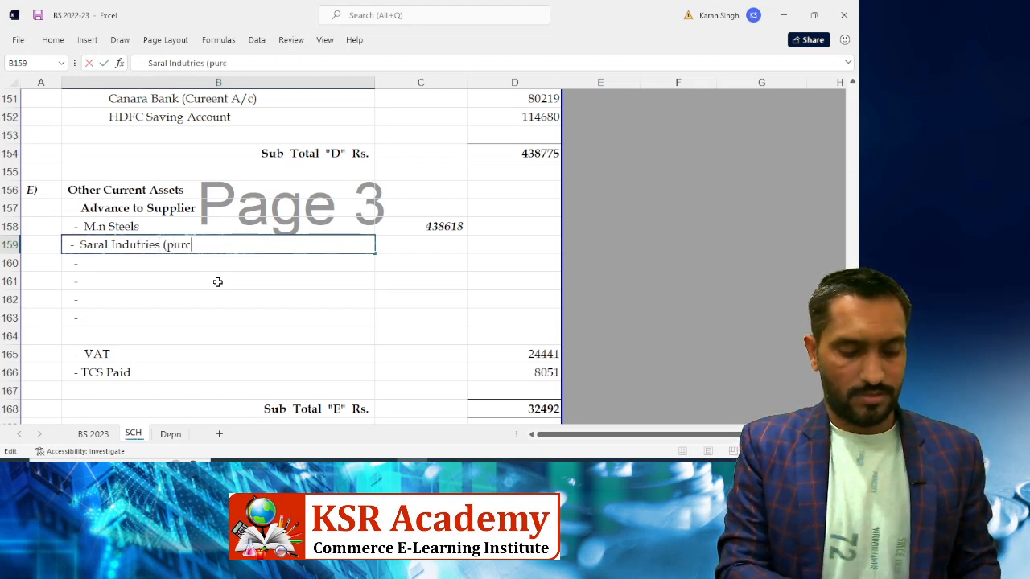
{"action": "type", "text": "hase)"}
{"action": "key", "text": "Tab"}
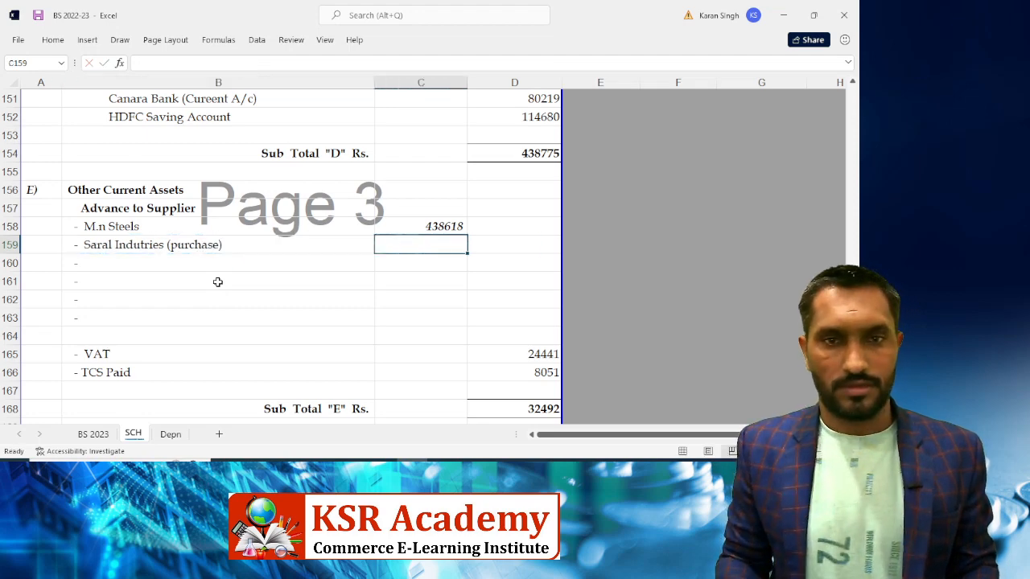
{"action": "key", "text": "Right"}
{"action": "key", "text": "Left"}
{"action": "key", "text": "alt+Tab"}
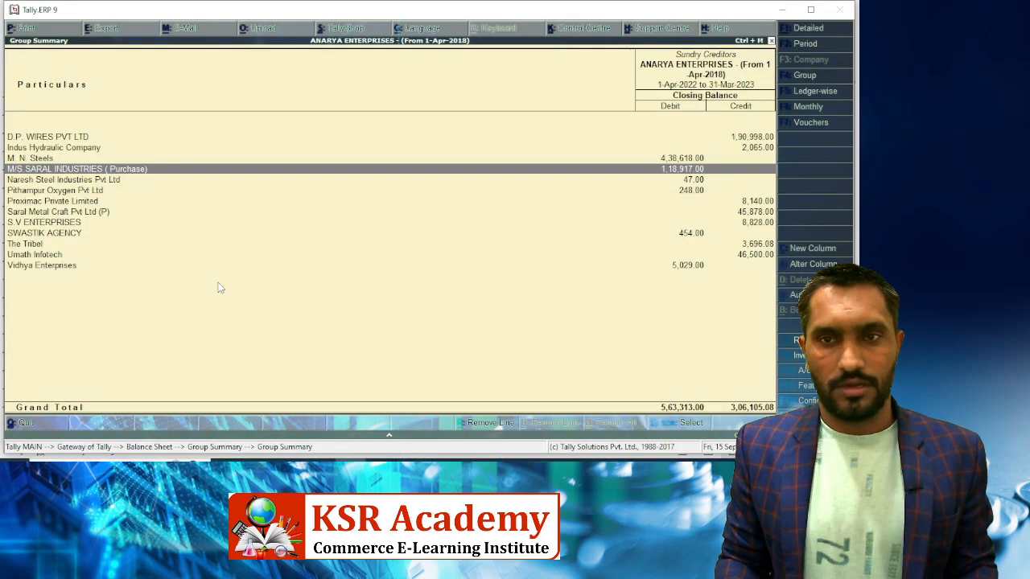
{"action": "key", "text": "alt+Tab"}
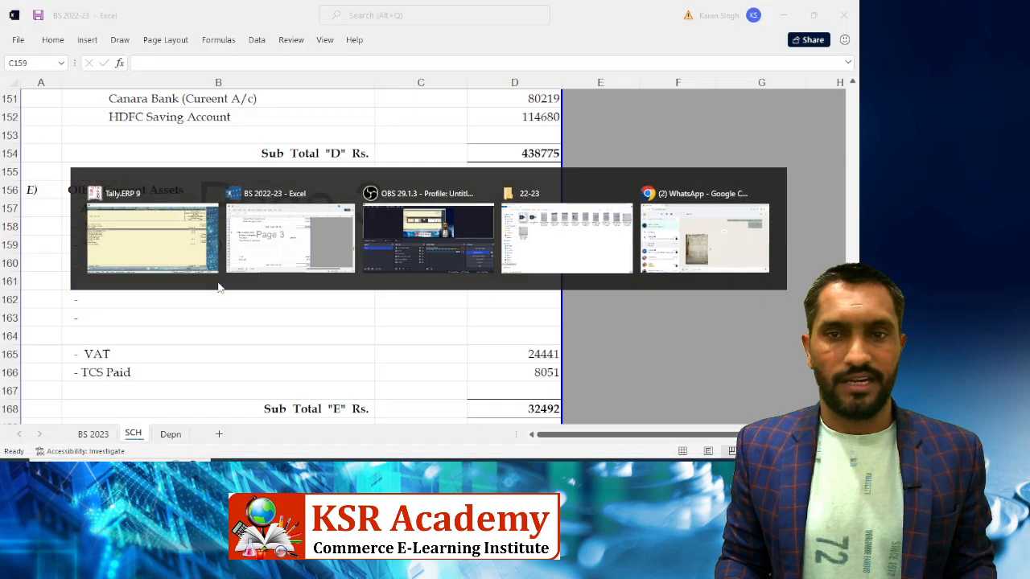
{"action": "type", "text": "1198"}
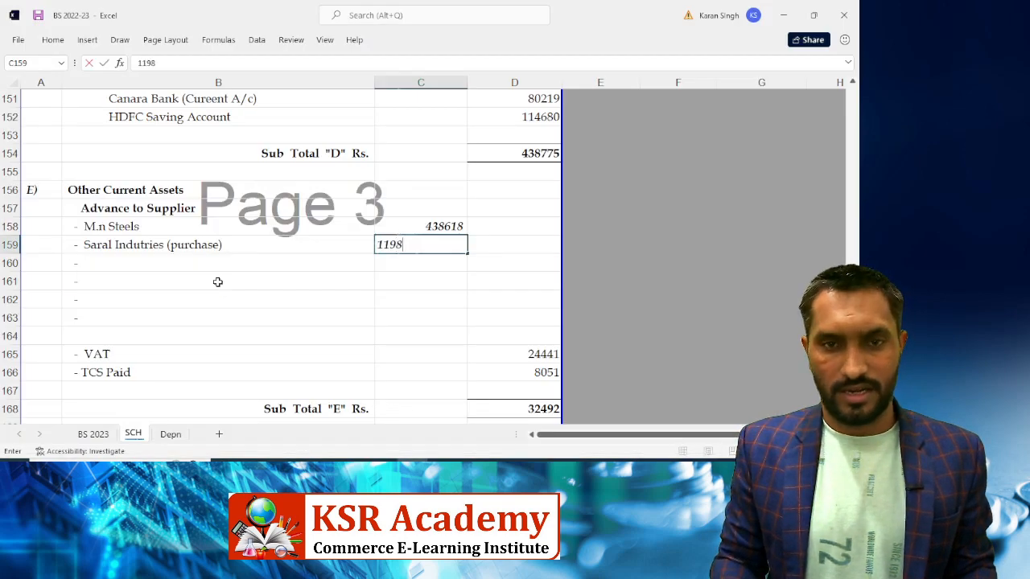
{"action": "key", "text": "BackSpace"}
{"action": "key", "text": "BackSpace"}
{"action": "type", "text": "8917"}
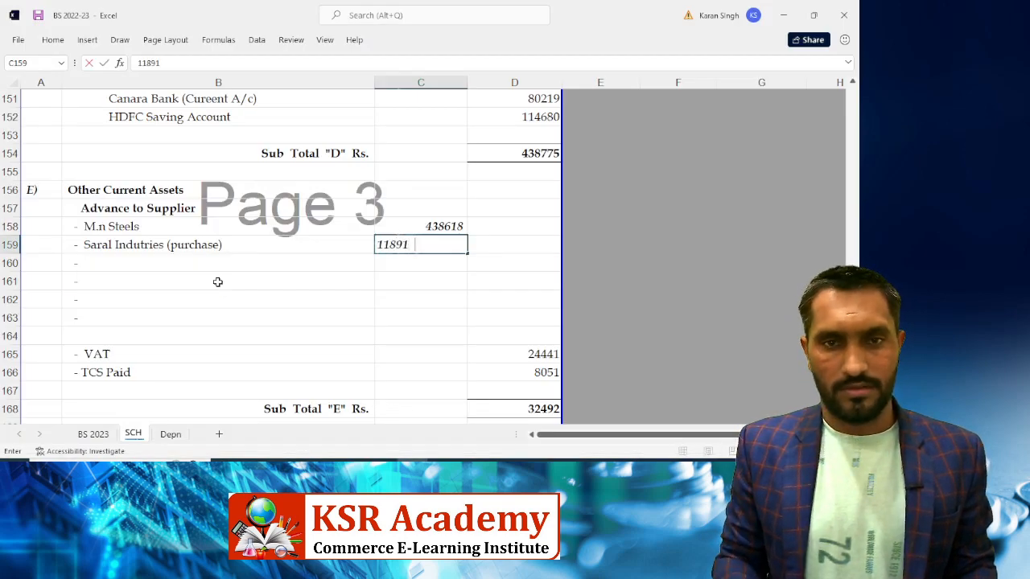
{"action": "key", "text": "Return"}
Add 'Naresh Steel' in row 160 with amount 47
{"action": "key", "text": "alt+Tab"}
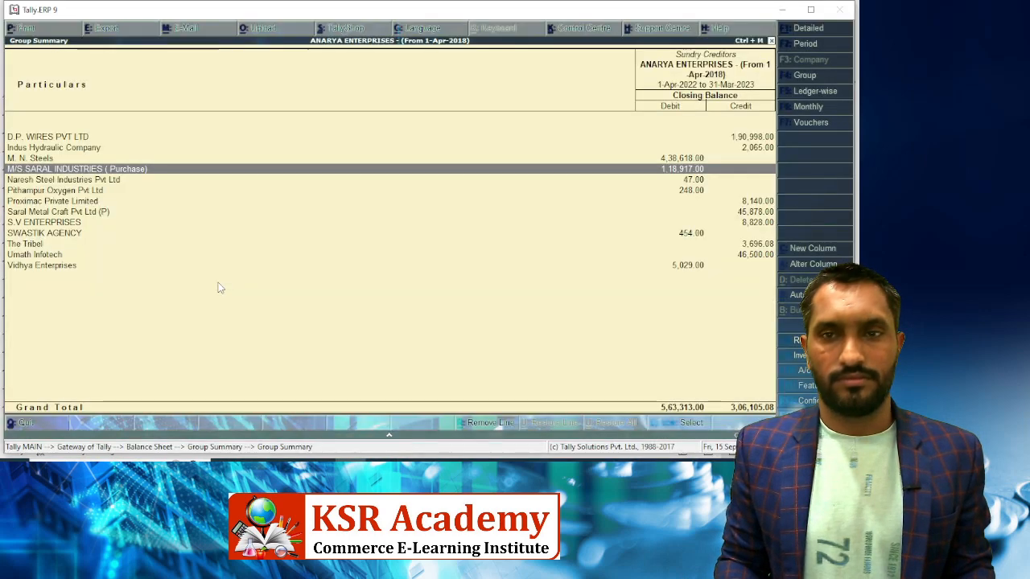
{"action": "key", "text": "Down"}
{"action": "key", "text": "alt+Tab"}
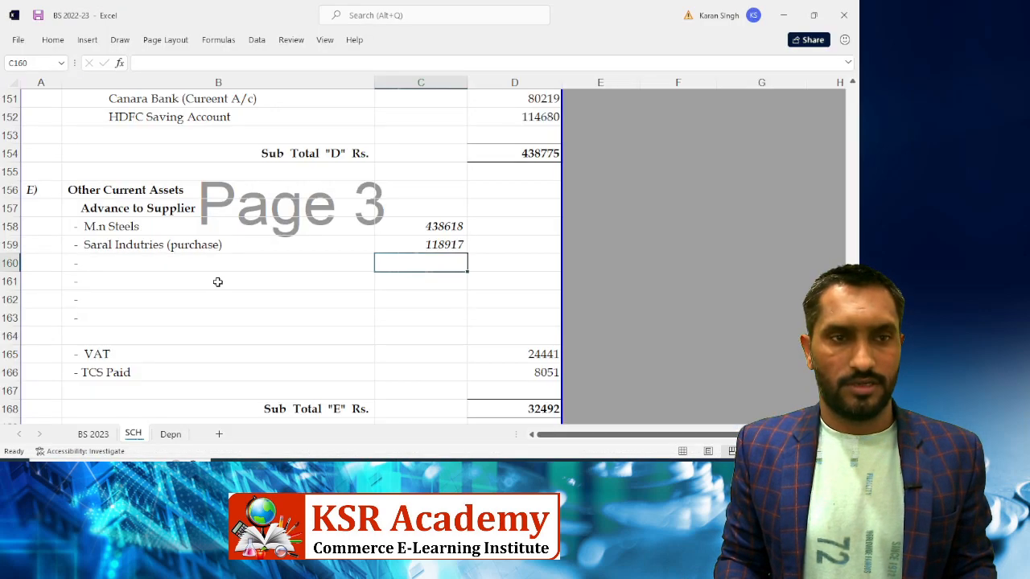
{"action": "key", "text": "Left"}
{"action": "key", "text": "F2"}
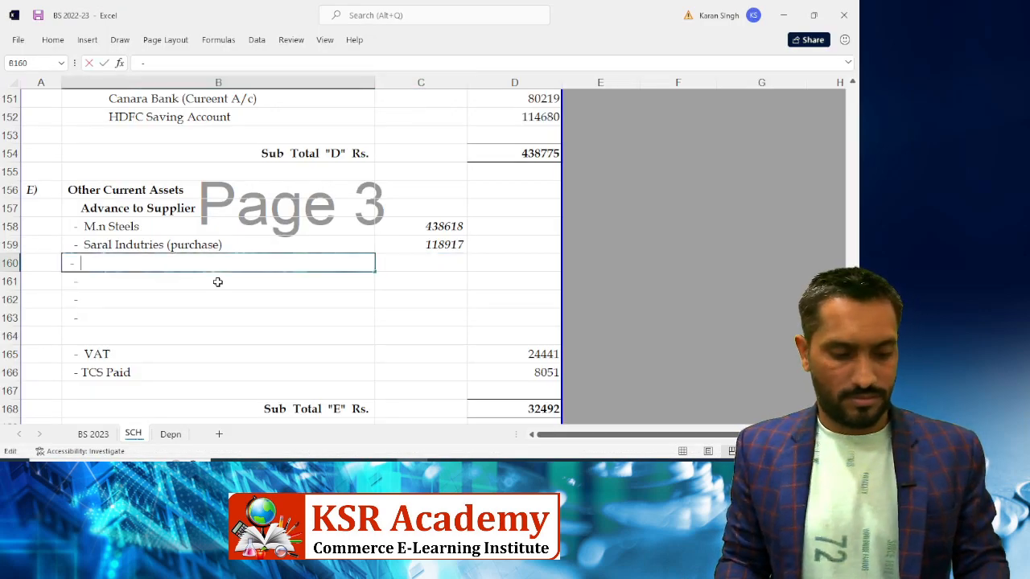
{"action": "type", "text": "Naresh"}
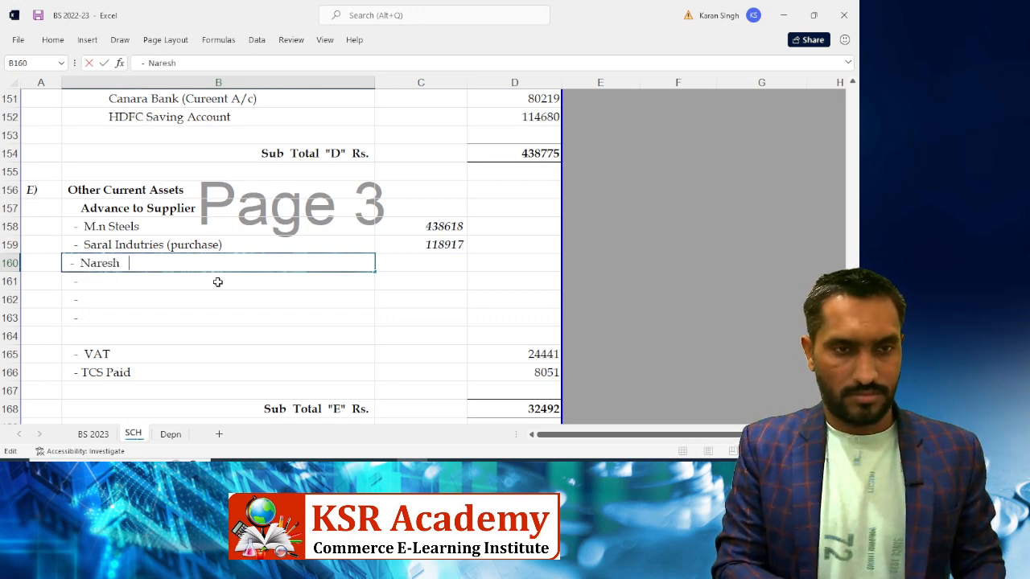
{"action": "type", "text": " Steel"}
{"action": "key", "text": "Tab"}
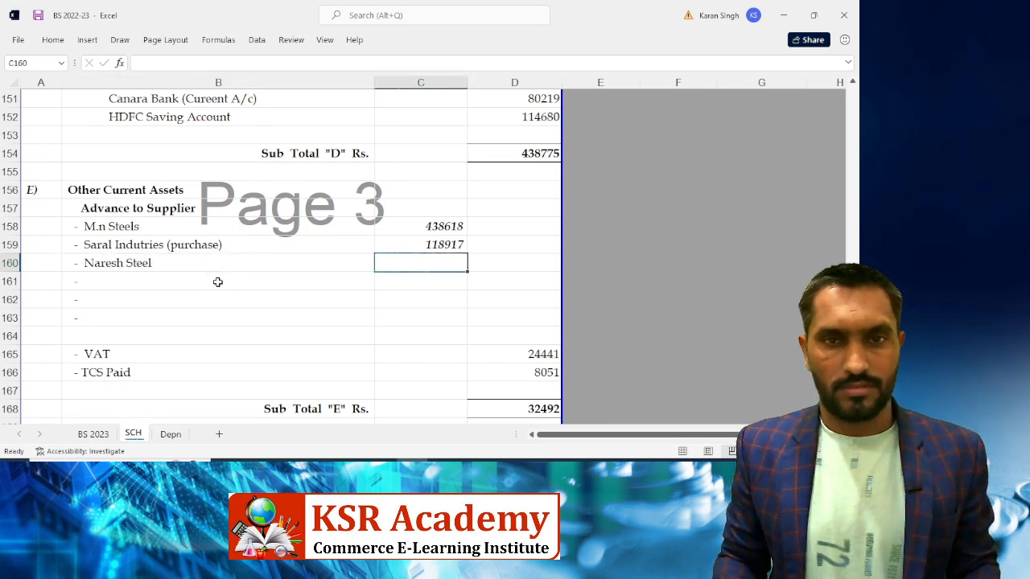
{"action": "key", "text": "alt+Tab"}
{"action": "key", "text": "alt+Tab"}
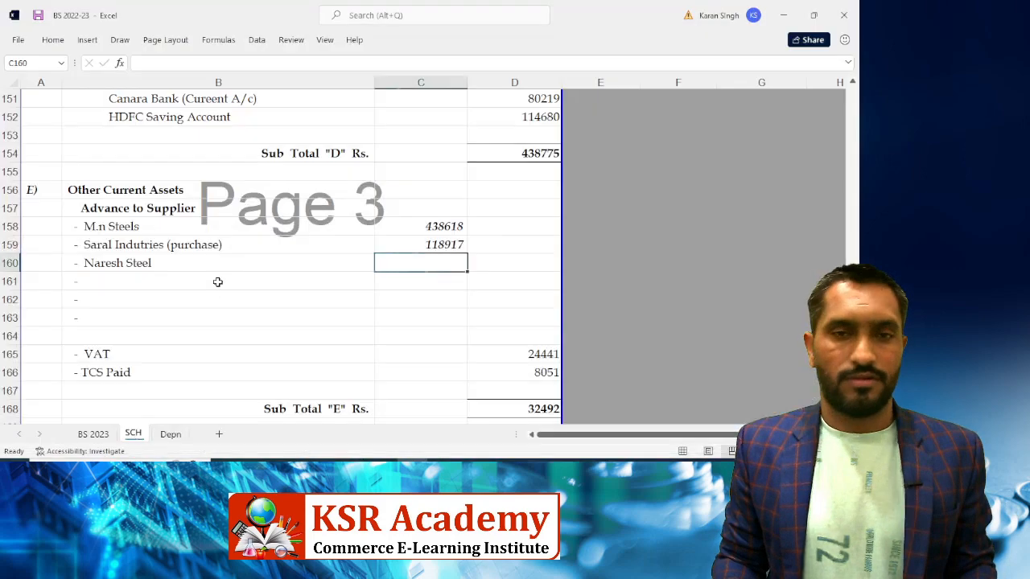
{"action": "type", "text": "47"}
{"action": "left_click", "coordinate": [217, 281]}
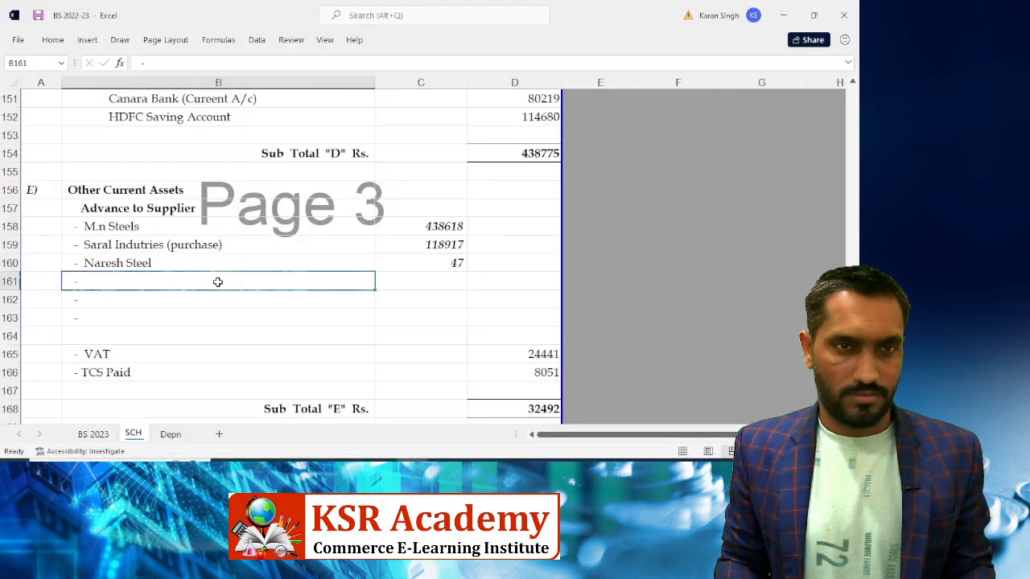
Add 'Pithampur Oxygen' in row 161 with amount 248 from Tally
{"action": "key", "text": "alt+Tab"}
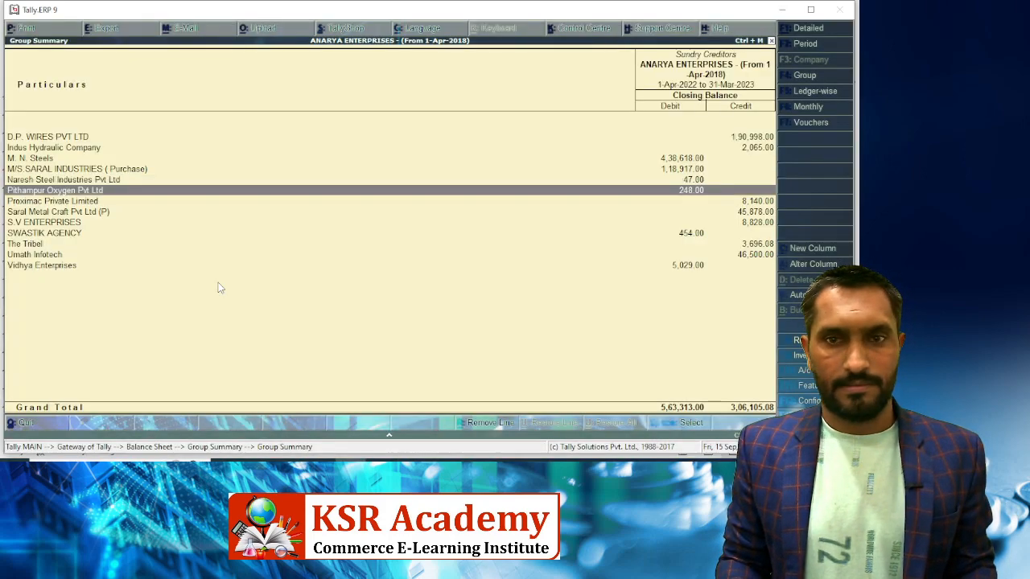
{"action": "key", "text": "alt+Tab"}
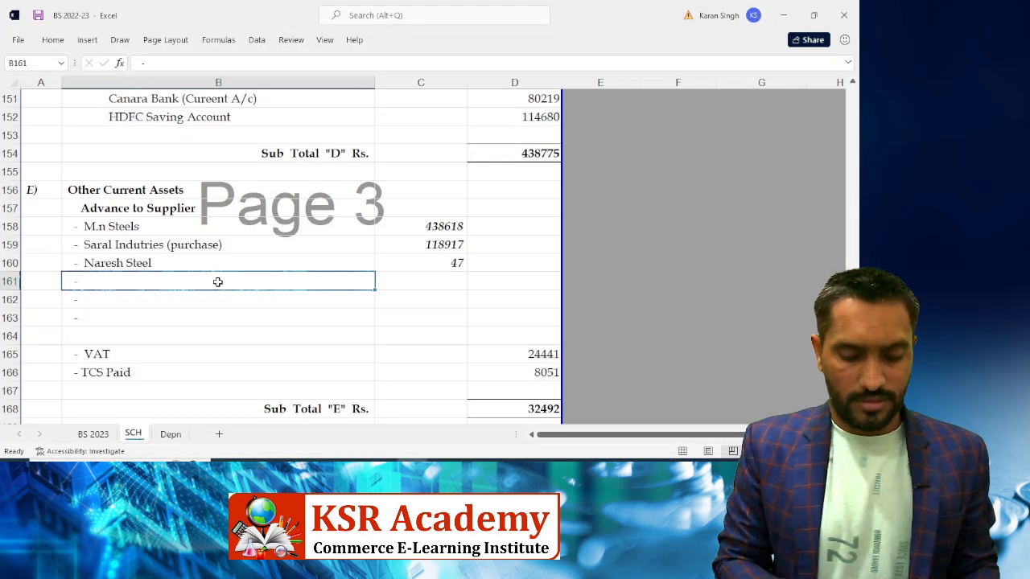
{"action": "double_click", "coordinate": [217, 281]}
{"action": "type", "text": "Pi"}
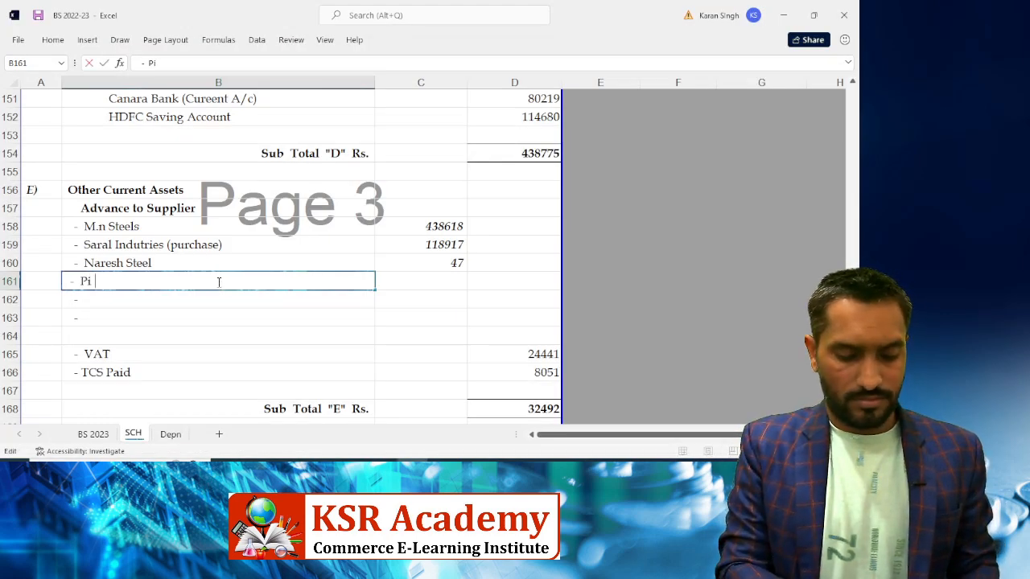
{"action": "type", "text": "than"}
{"action": "key", "text": "BackSpace"}
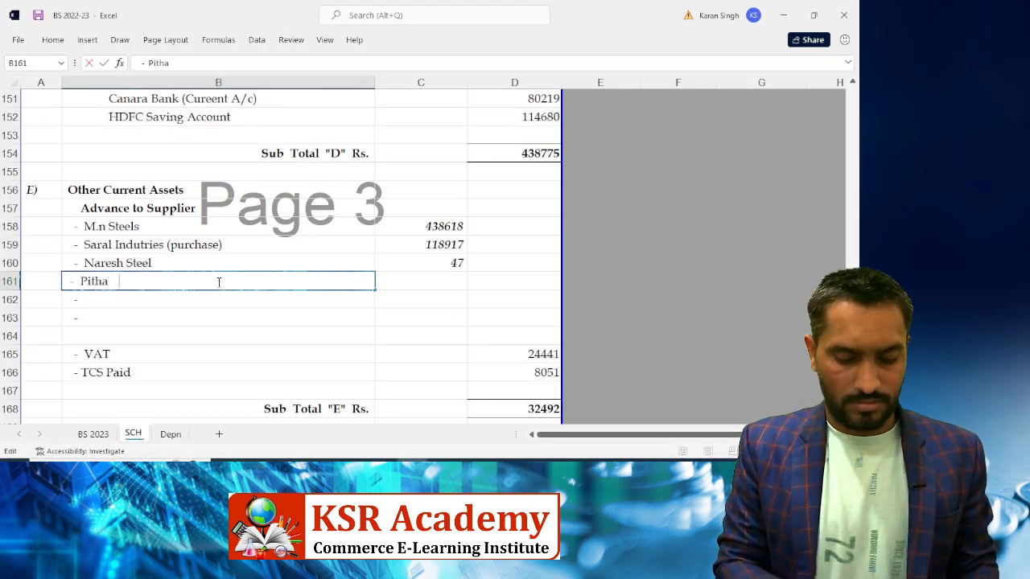
{"action": "type", "text": "mpur Oxygen"}
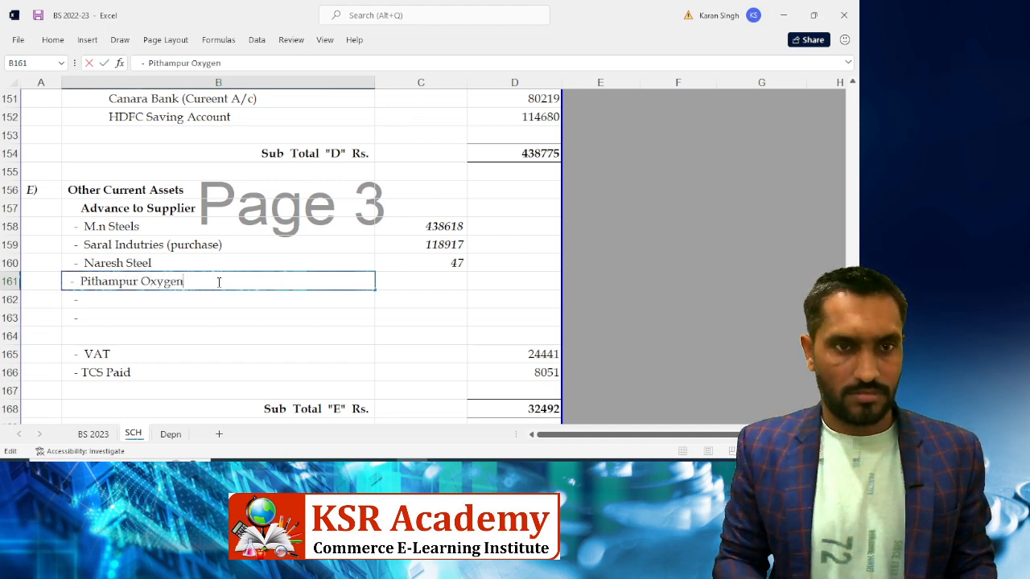
{"action": "key", "text": "Tab"}
{"action": "key", "text": "alt+Tab"}
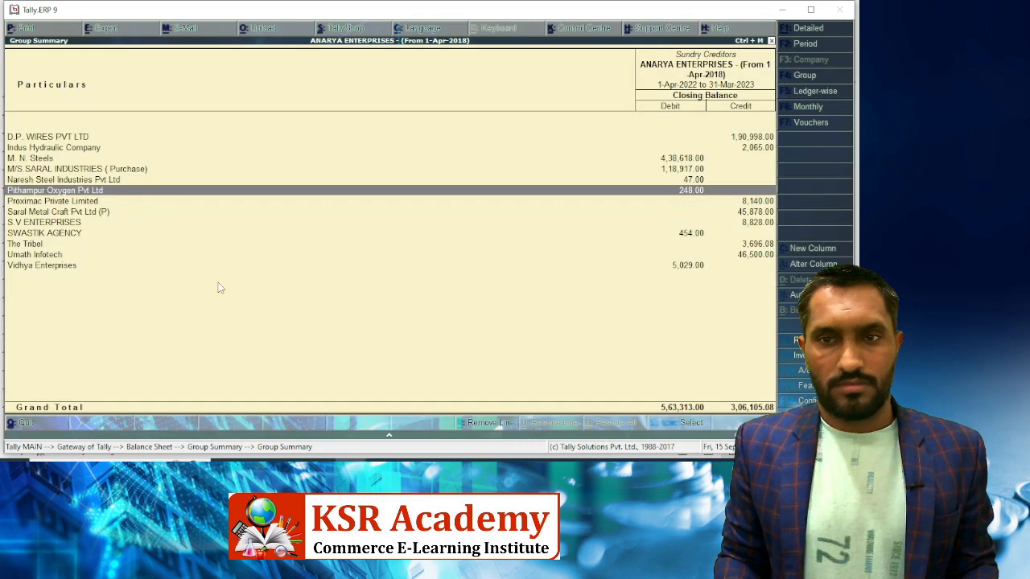
{"action": "key", "text": "alt+Tab"}
{"action": "type", "text": "248"}
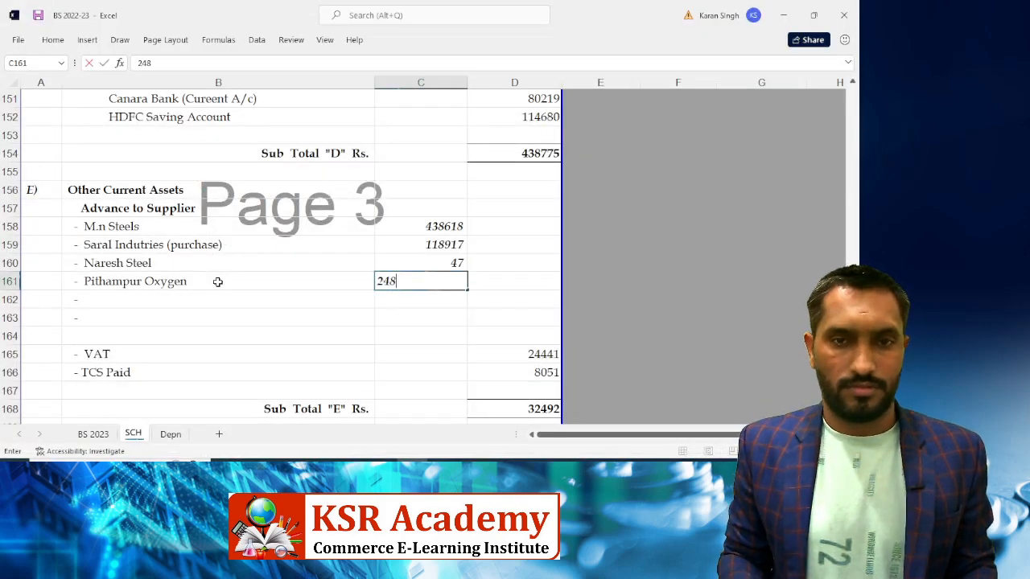
{"action": "key", "text": "Return"}
Add 'Swastik Agency' in row 162 with amount 454 from Tally
{"action": "key", "text": "alt+Tab"}
{"action": "key", "text": "Down"}
{"action": "key", "text": "Down"}
{"action": "key", "text": "Down"}
{"action": "key", "text": "Down"}
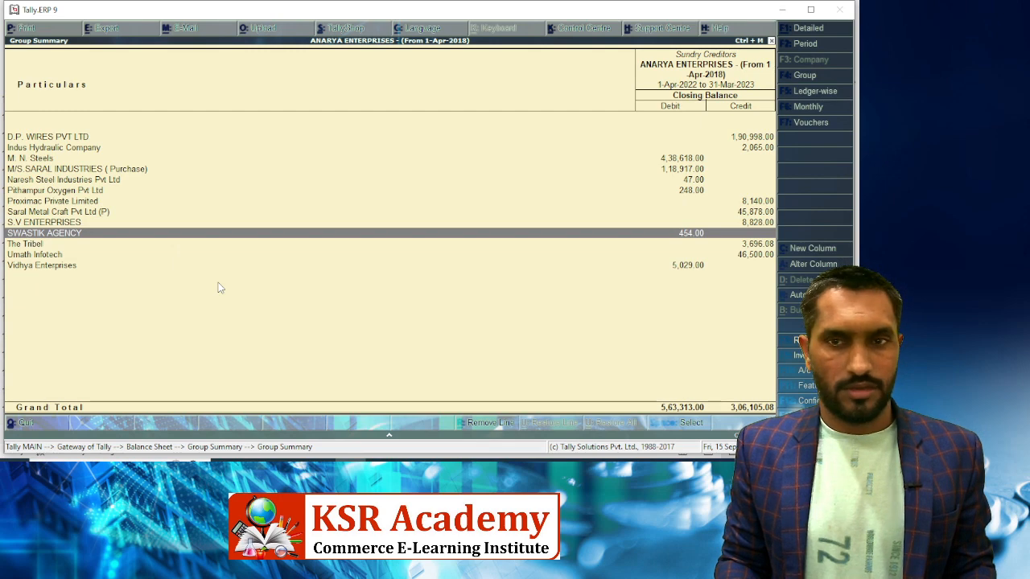
{"action": "key", "text": "alt+Tab"}
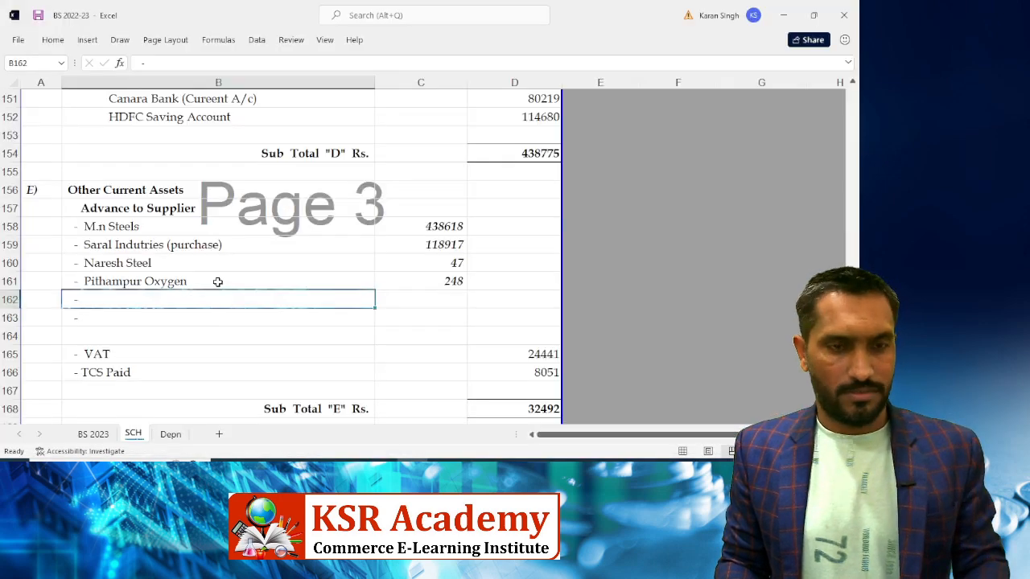
{"action": "key", "text": "F2"}
{"action": "type", "text": "Swas"}
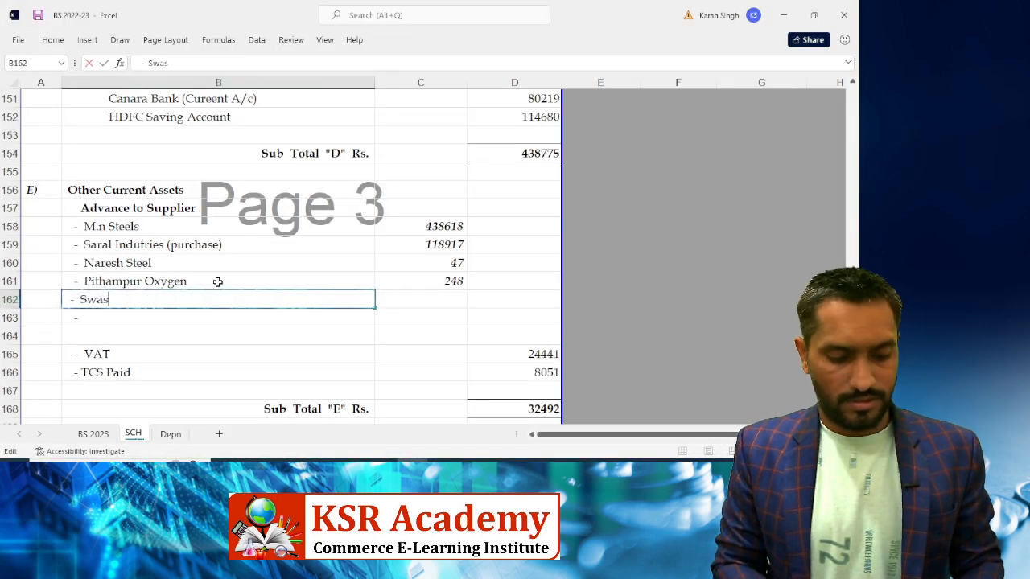
{"action": "type", "text": "ti"}
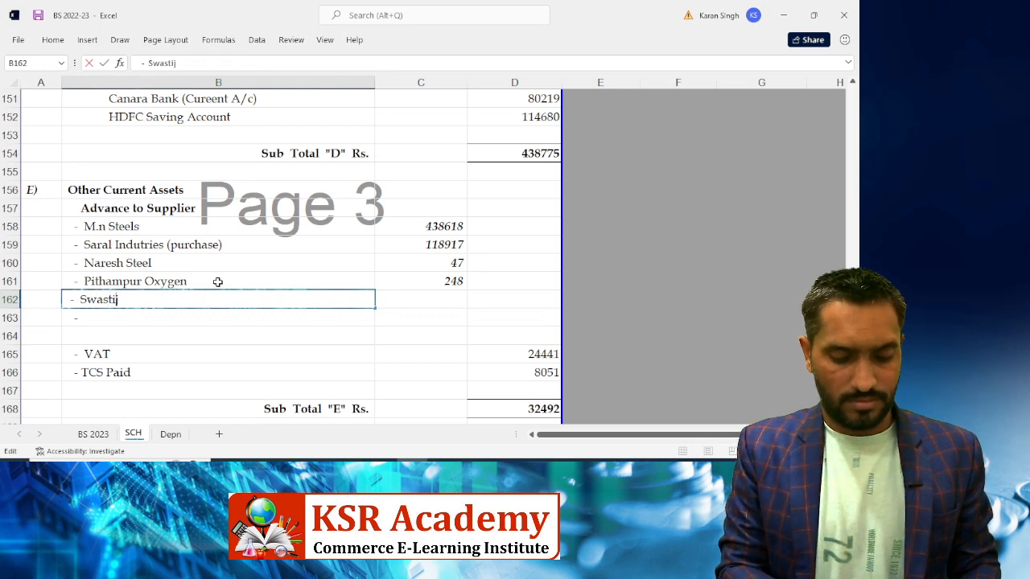
{"action": "type", "text": "k Agency"}
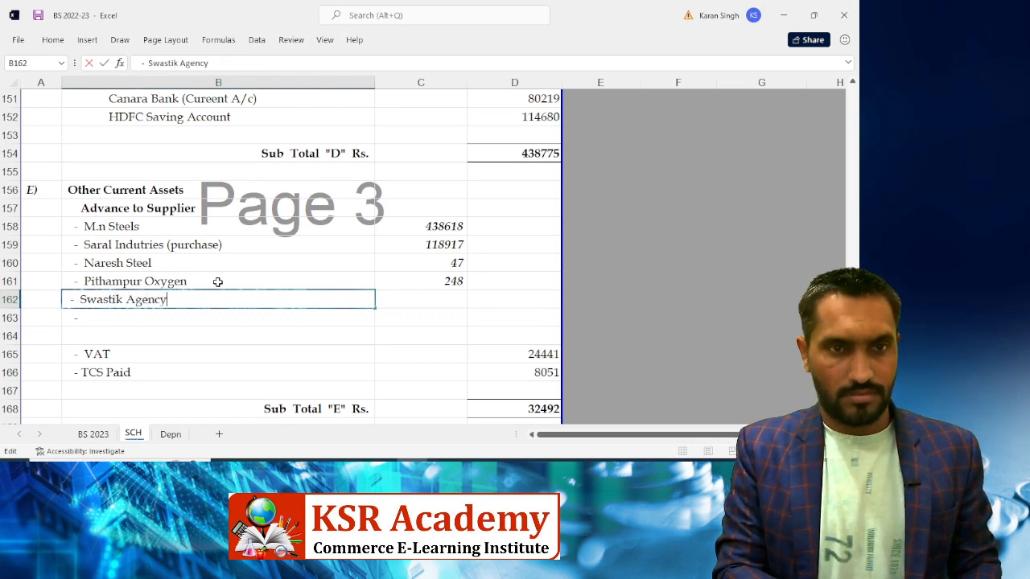
{"action": "key", "text": "Tab"}
{"action": "key", "text": "alt+Tab"}
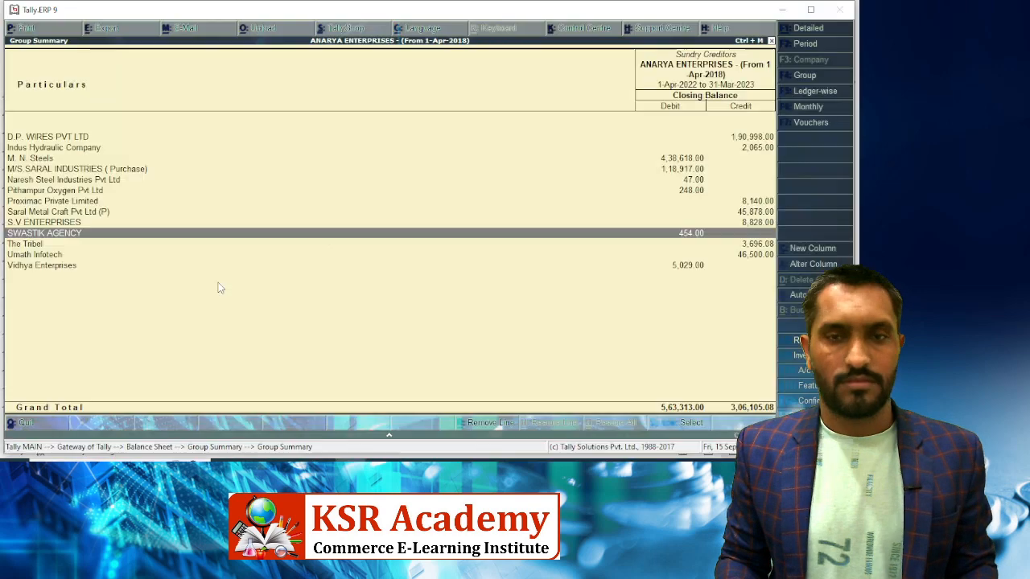
{"action": "key", "text": "alt+Tab"}
{"action": "type", "text": "454"}
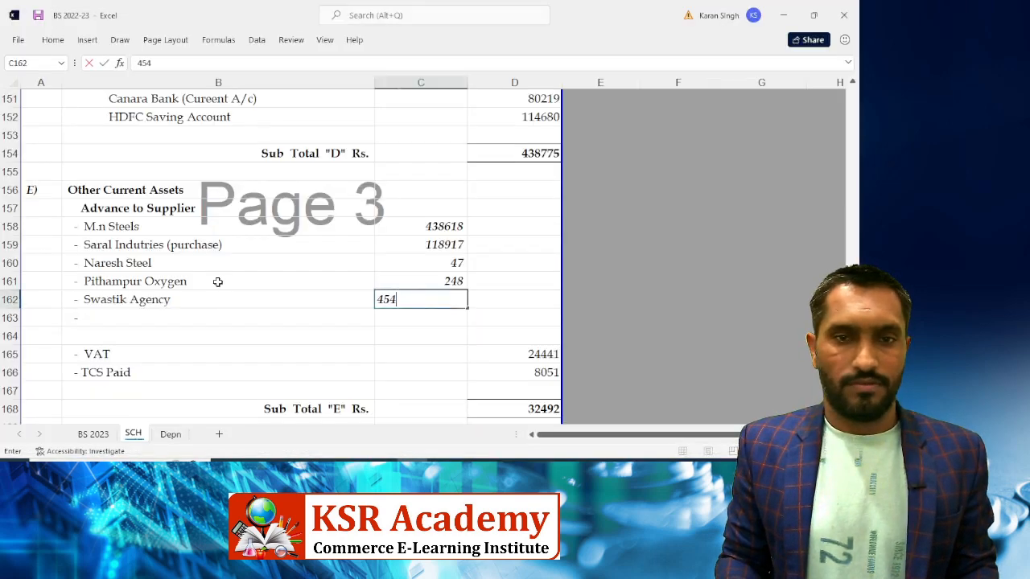
{"action": "key", "text": "Return"}
Add 'Vidhya Enterprises' in row 163 with amount 5029, ending on the totals cell D163
{"action": "key", "text": "Left"}
{"action": "key", "text": "Right"}
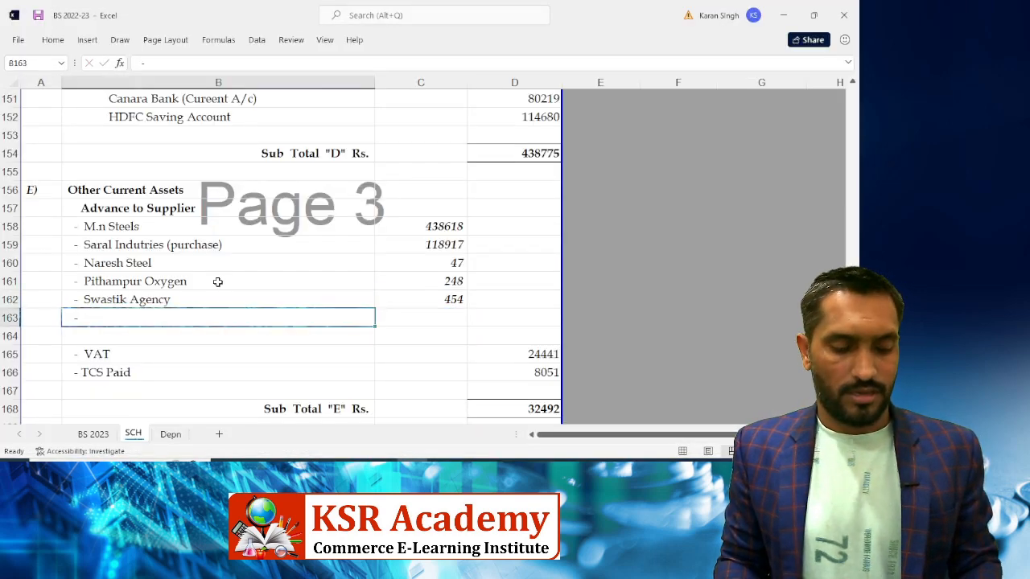
{"action": "key", "text": "F2"}
{"action": "key", "text": "alt+Tab"}
{"action": "key", "text": "Down"}
{"action": "key", "text": "Down"}
{"action": "key", "text": "Down"}
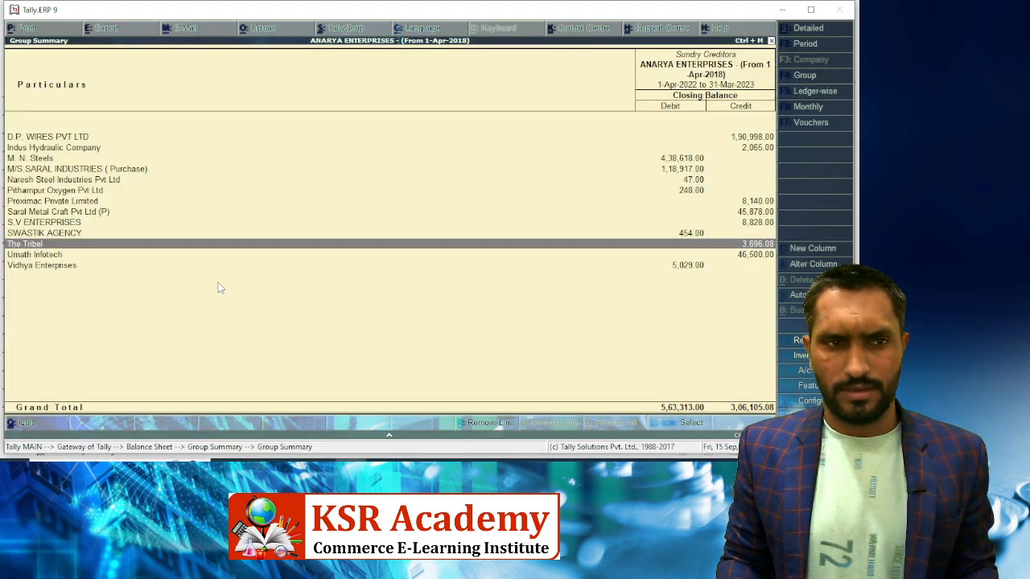
{"action": "key", "text": "alt+Tab"}
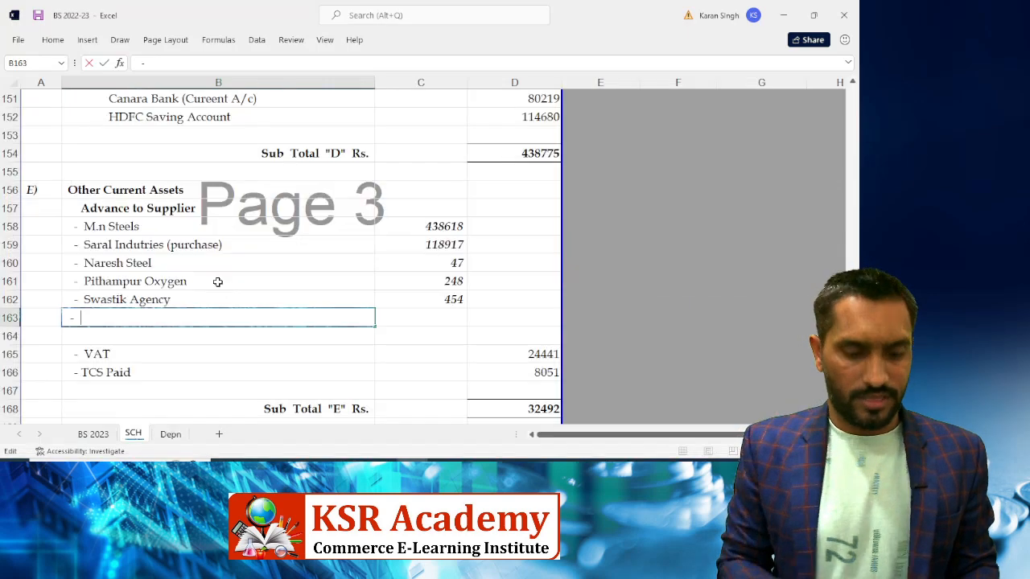
{"action": "type", "text": "Vidhya E"}
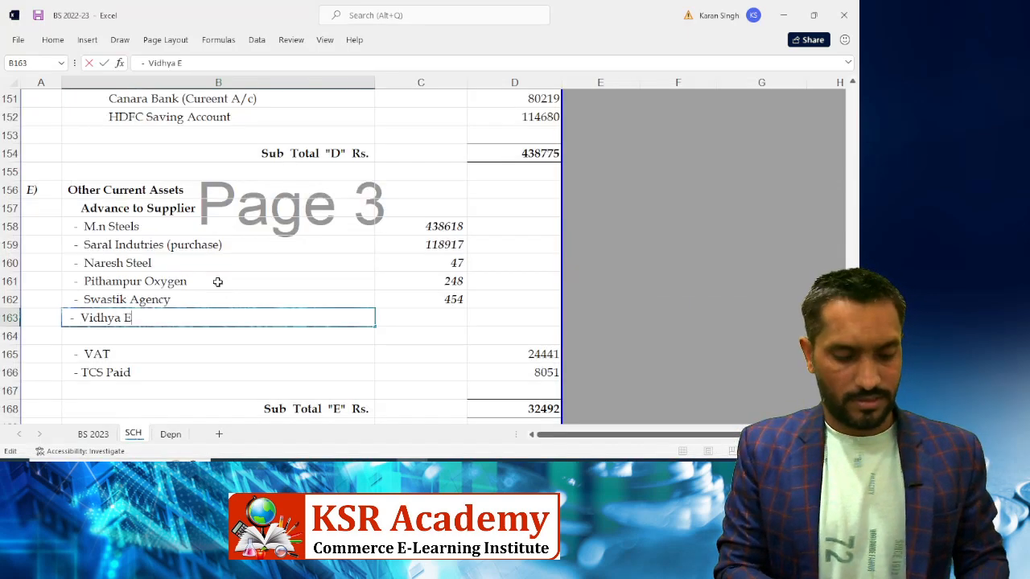
{"action": "type", "text": "nterprises"}
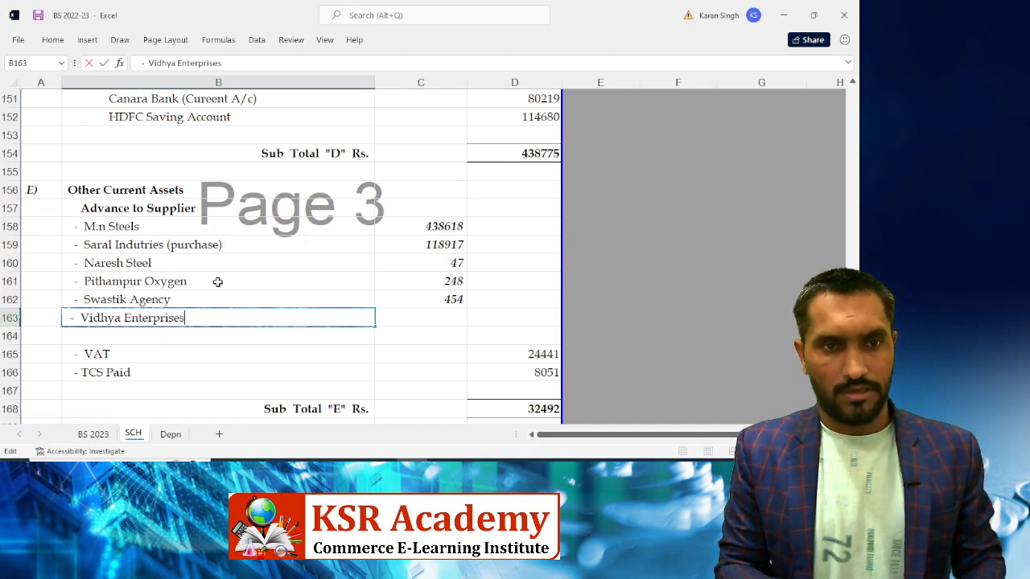
{"action": "key", "text": "ctrl+Return"}
{"action": "key", "text": "Right"}
{"action": "key", "text": "alt+Tab"}
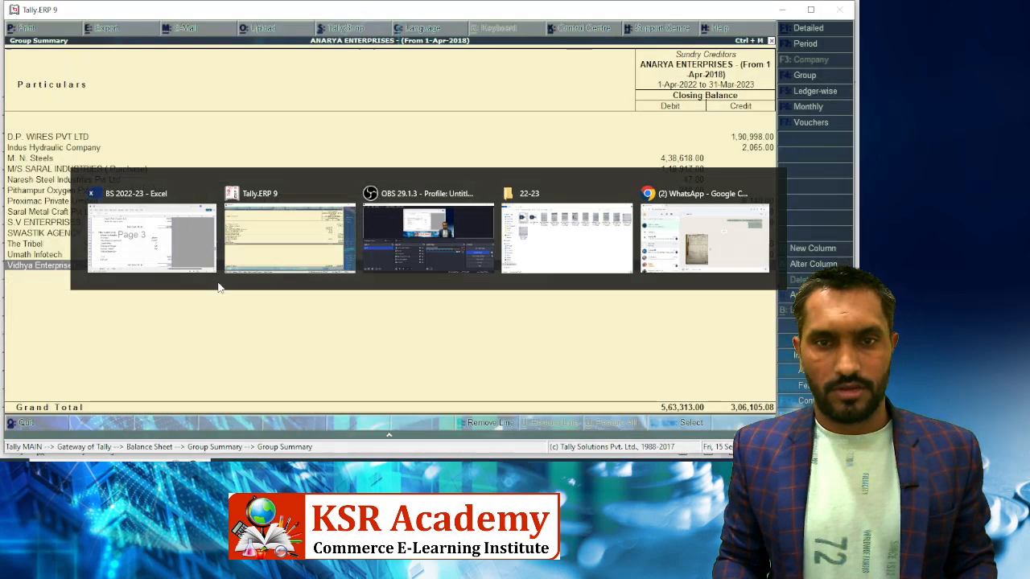
{"action": "key", "text": "alt+Tab"}
{"action": "type", "text": "5029"}
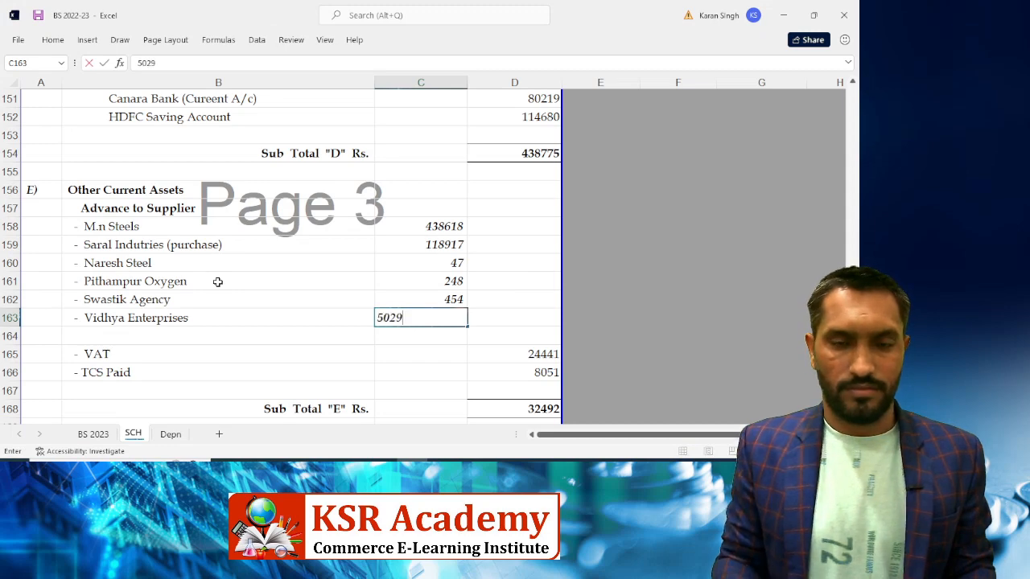
{"action": "key", "text": "ctrl+Return"}
{"action": "key", "text": "Down"}
{"action": "key", "text": "Left"}
{"action": "key", "text": "Right"}
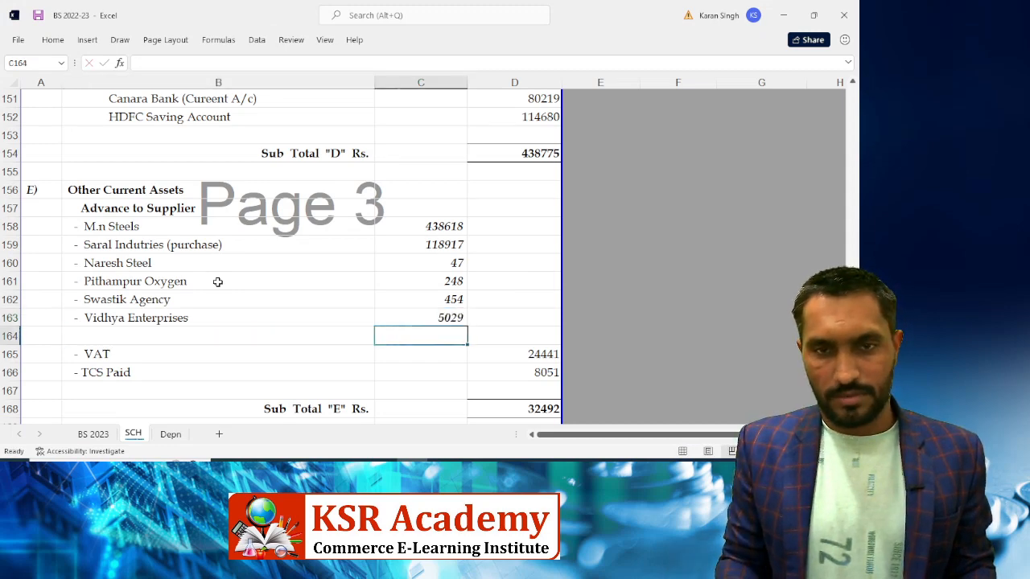
{"action": "key", "text": "Up"}
{"action": "key", "text": "Right"}
Enter =SUM(C158:C163) in D163, totalling the supplier advances at 563313
{"action": "key", "text": "BackSpace"}
{"action": "type", "text": "=sum"}
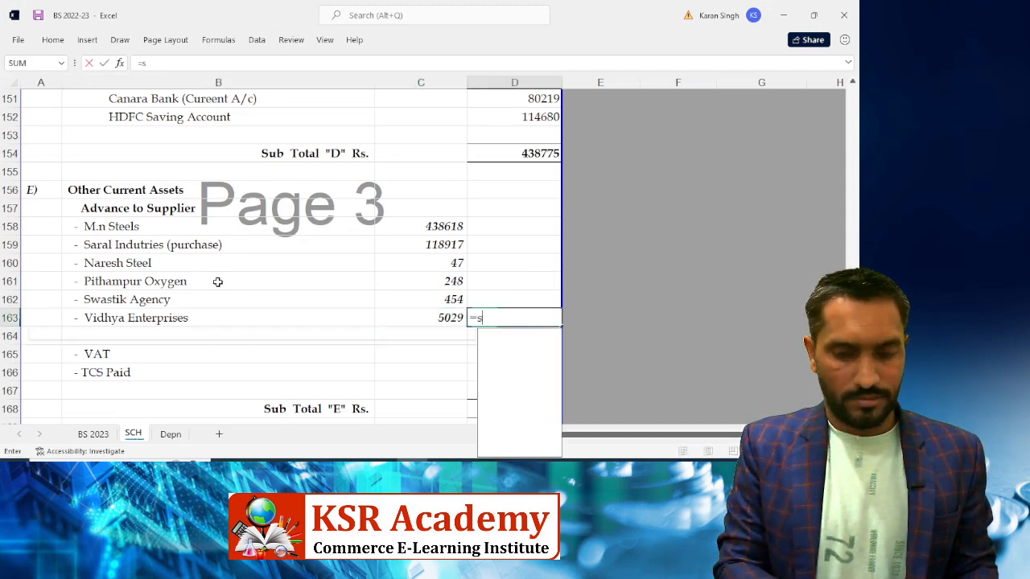
{"action": "key", "text": "Tab"}
{"action": "key", "text": "Left"}
{"action": "key", "text": "shift+Up"}
{"action": "key", "text": "shift+Up"}
{"action": "key", "text": "shift+Up"}
{"action": "key", "text": "shift+Up"}
{"action": "key", "text": "shift+Up"}
{"action": "key", "text": "shift+Up"}
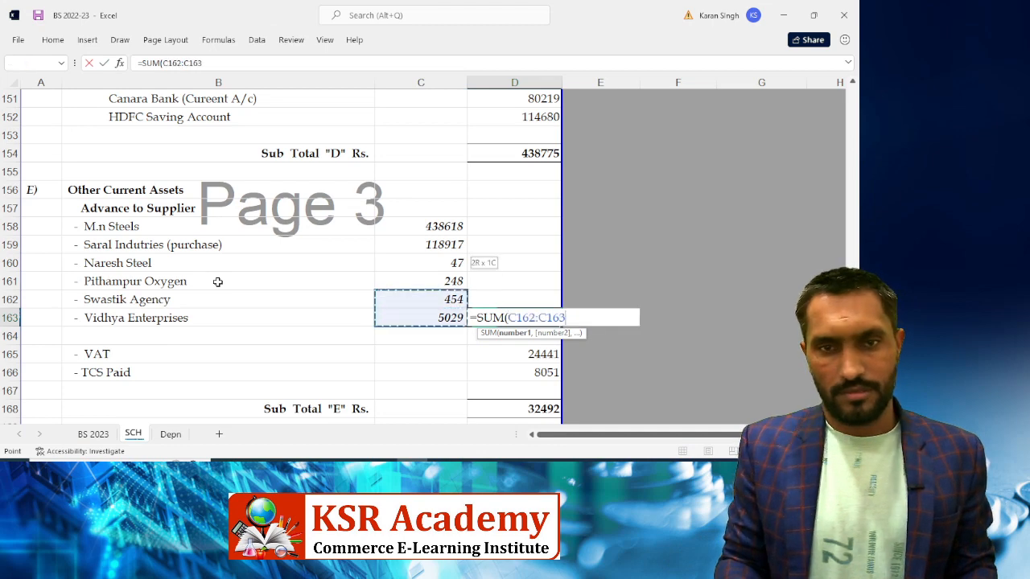
{"action": "key", "text": "shift+Down"}
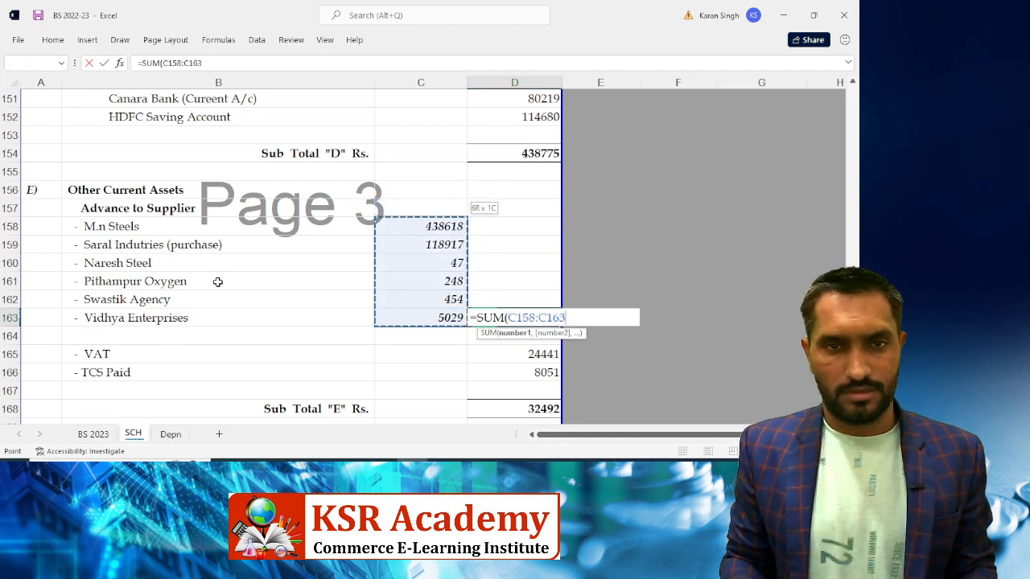
{"action": "key", "text": "Return"}
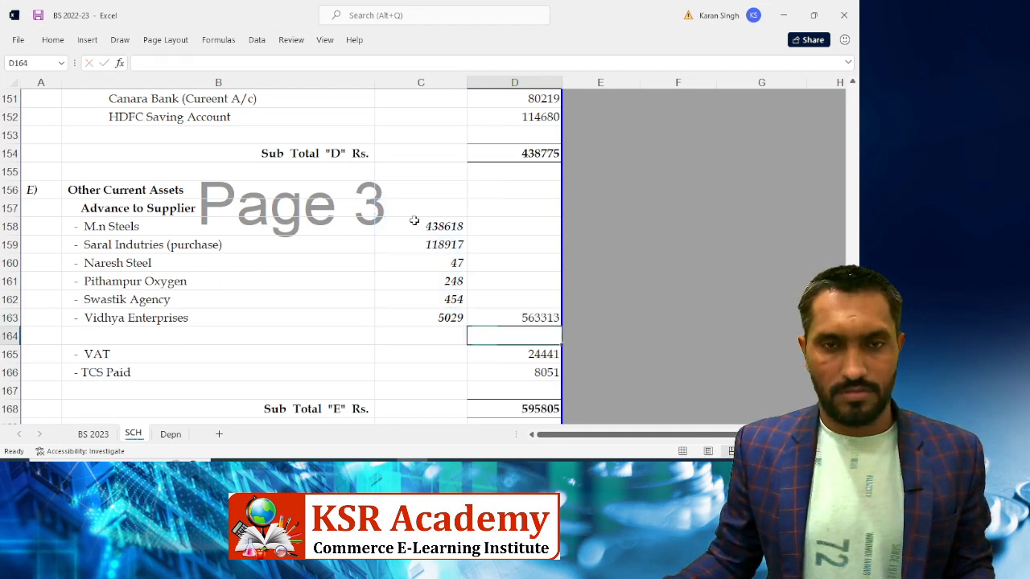
Copy the HDFC balance cell's plain number format onto the supplier amounts C158:C164
{"action": "left_click", "coordinate": [541, 117]}
{"action": "right_click", "coordinate": [541, 117]}
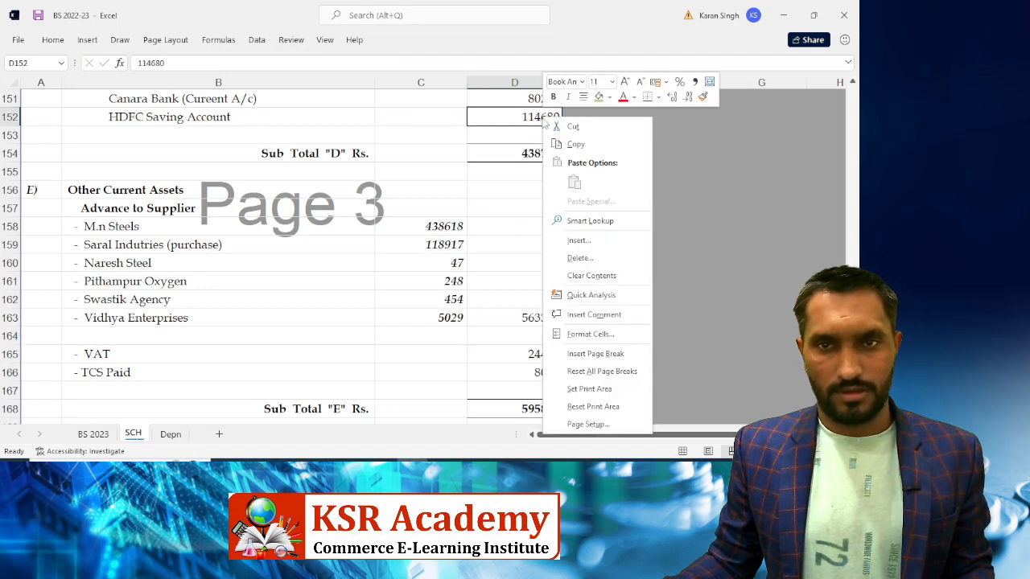
{"action": "left_click", "coordinate": [702, 97]}
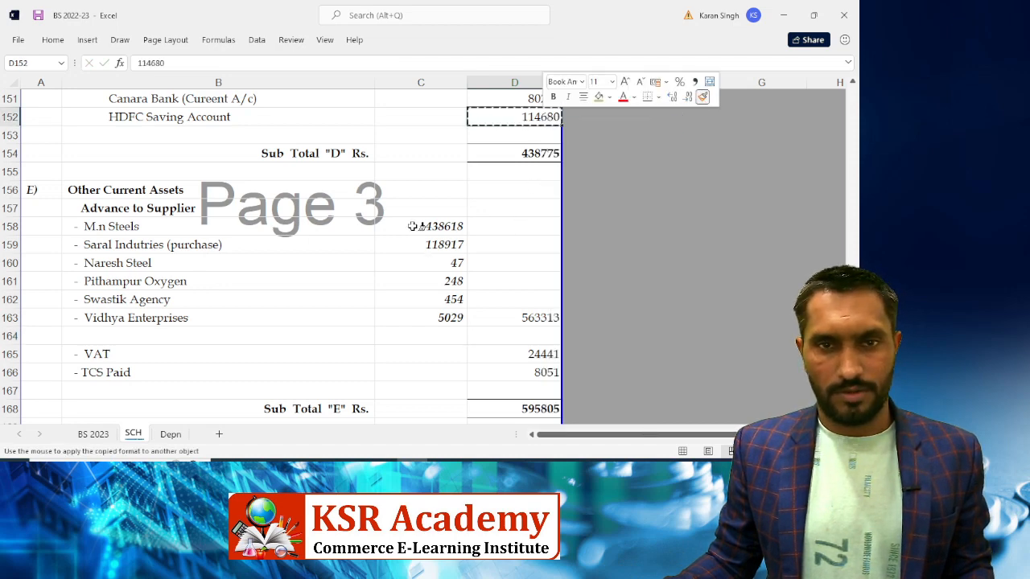
{"action": "mouse_move", "coordinate": [434, 226]}
{"action": "left_mouse_down"}
{"action": "mouse_move", "coordinate": [402, 317]}
{"action": "mouse_move", "coordinate": [421, 335]}
{"action": "left_mouse_up"}
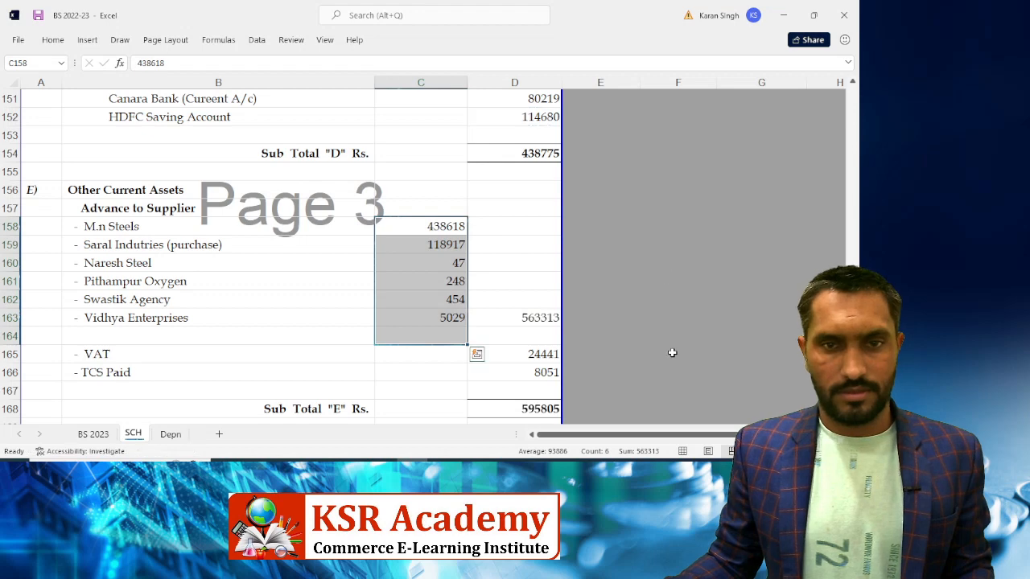
Bold the 563313 supplier total and switch back to Tally
{"action": "left_click", "coordinate": [525, 320]}
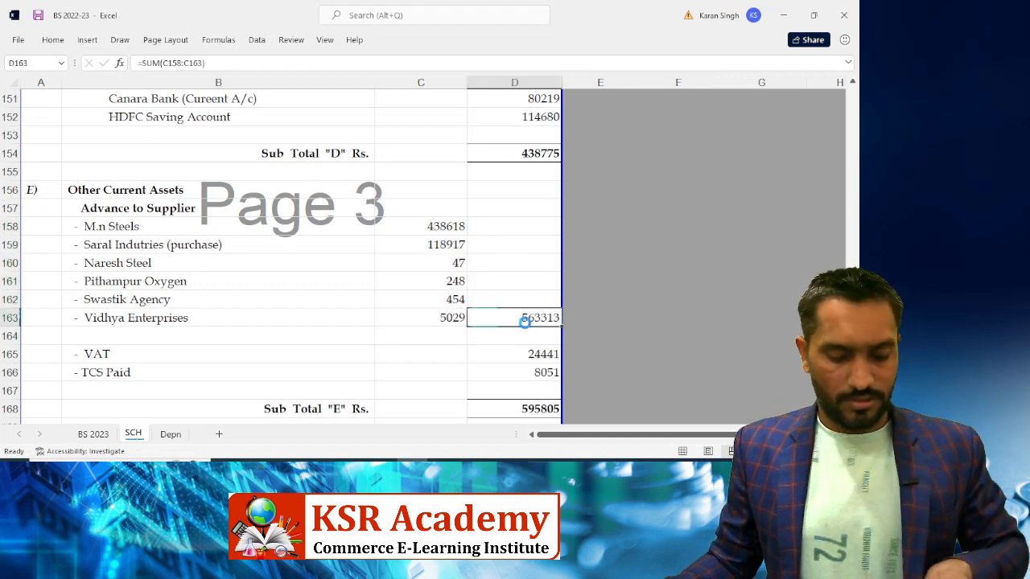
{"action": "key", "text": "ctrl+b"}
{"action": "left_click", "coordinate": [437, 320]}
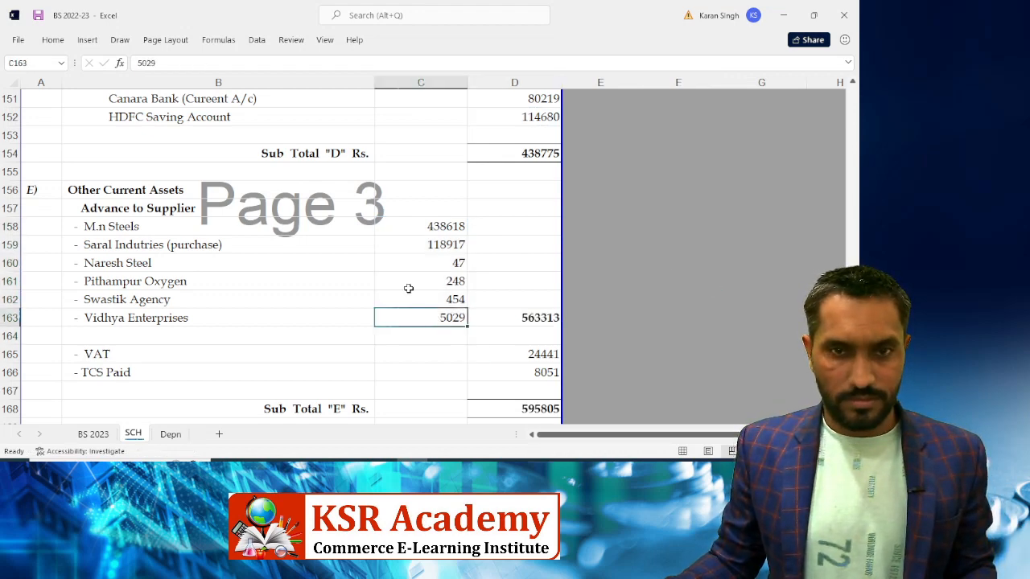
{"action": "left_click", "coordinate": [56, 45]}
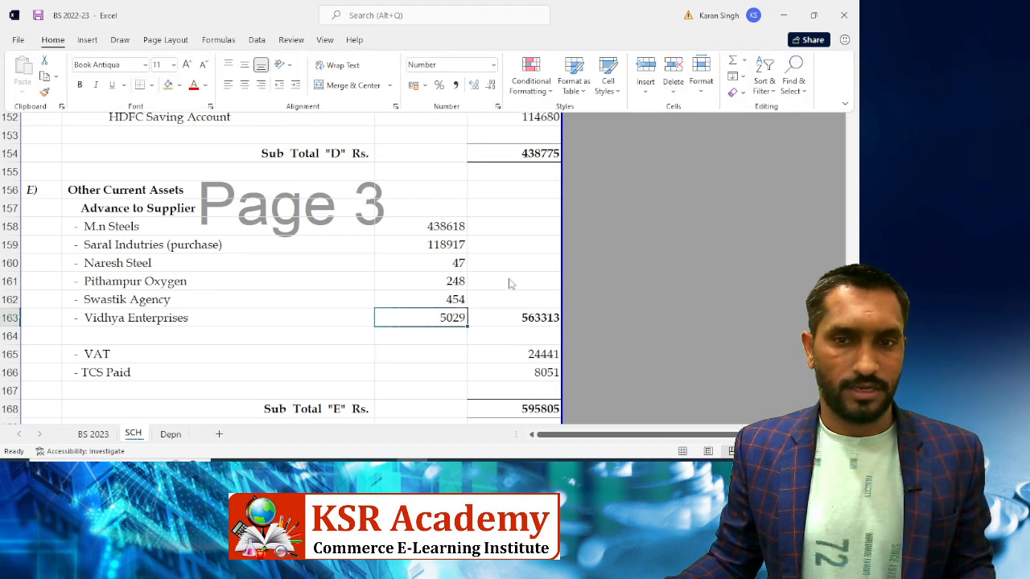
{"action": "left_click", "coordinate": [611, 303]}
{"action": "left_click", "coordinate": [508, 332]}
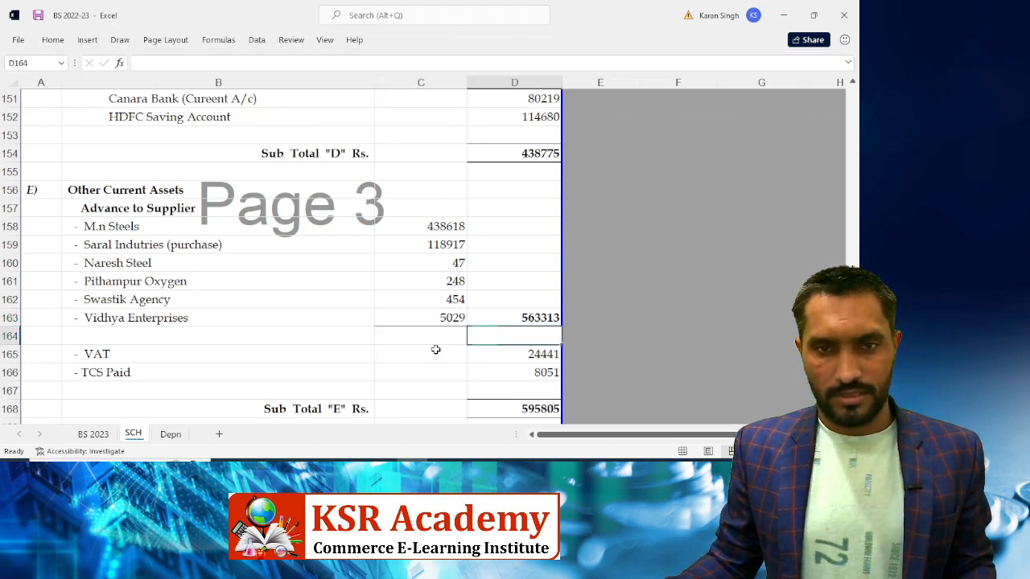
{"action": "left_click", "coordinate": [436, 349]}
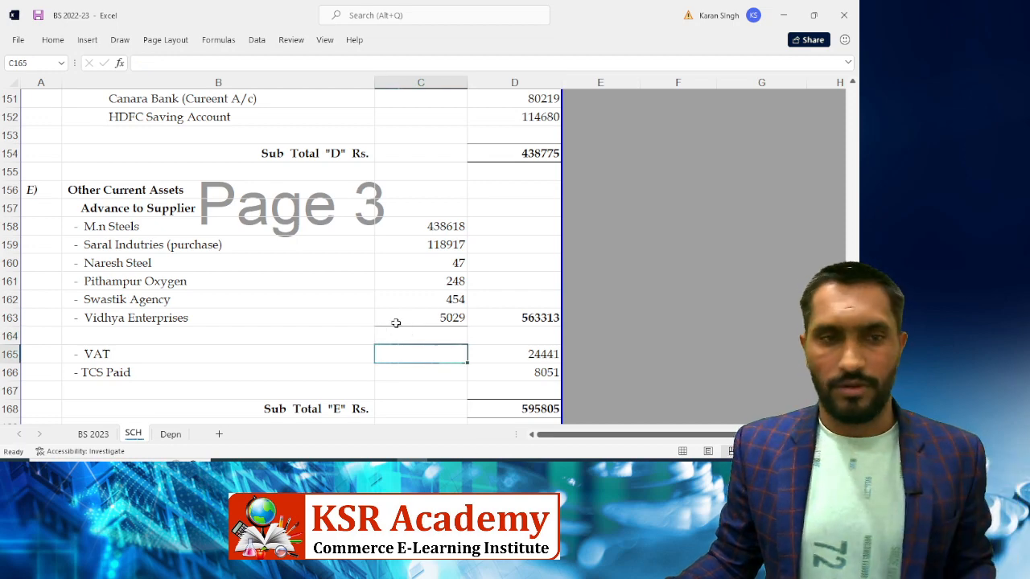
{"action": "scroll", "coordinate": [430, 302], "scroll_direction": "down", "scroll_amount": 2}
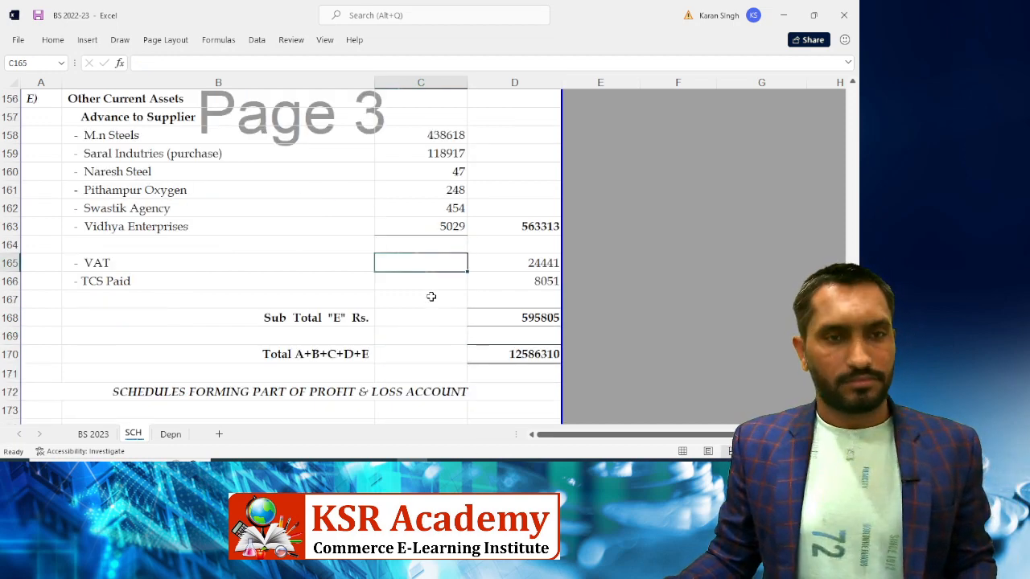
{"action": "key", "text": "alt+Tab"}
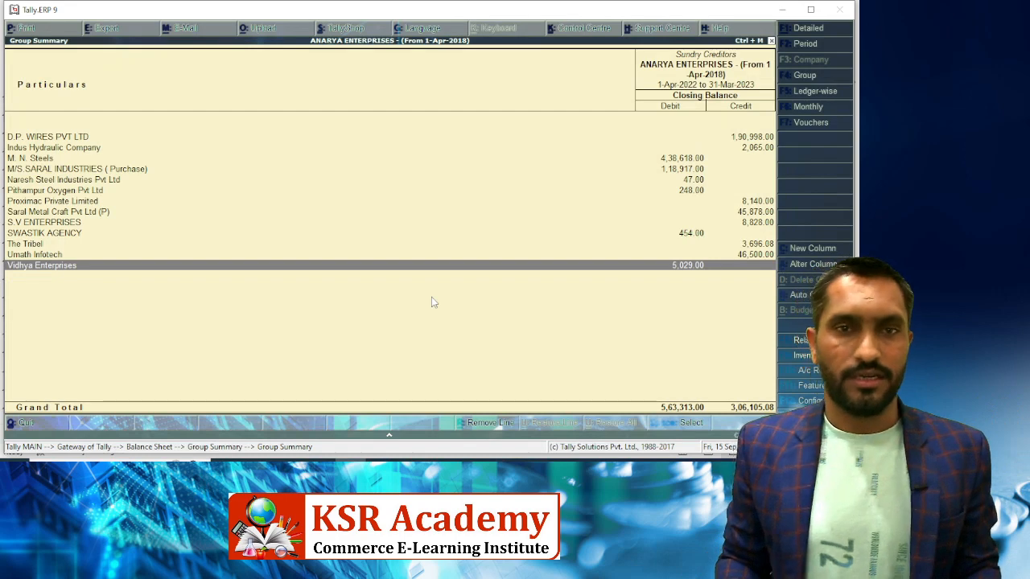
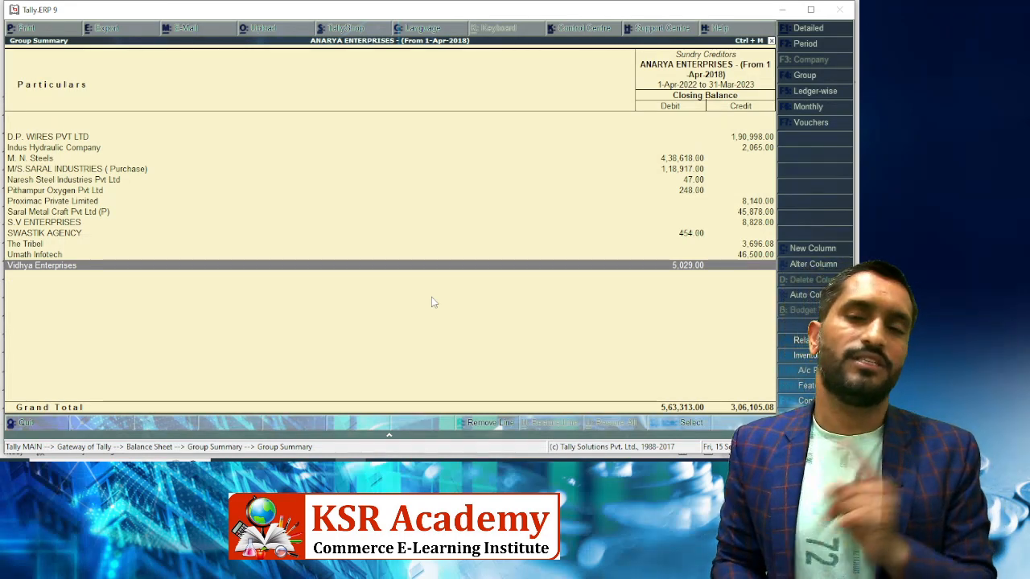
Back out to Current Liabilities in Tally and open the Provisions group's payable balances
{"action": "key", "text": "Escape"}
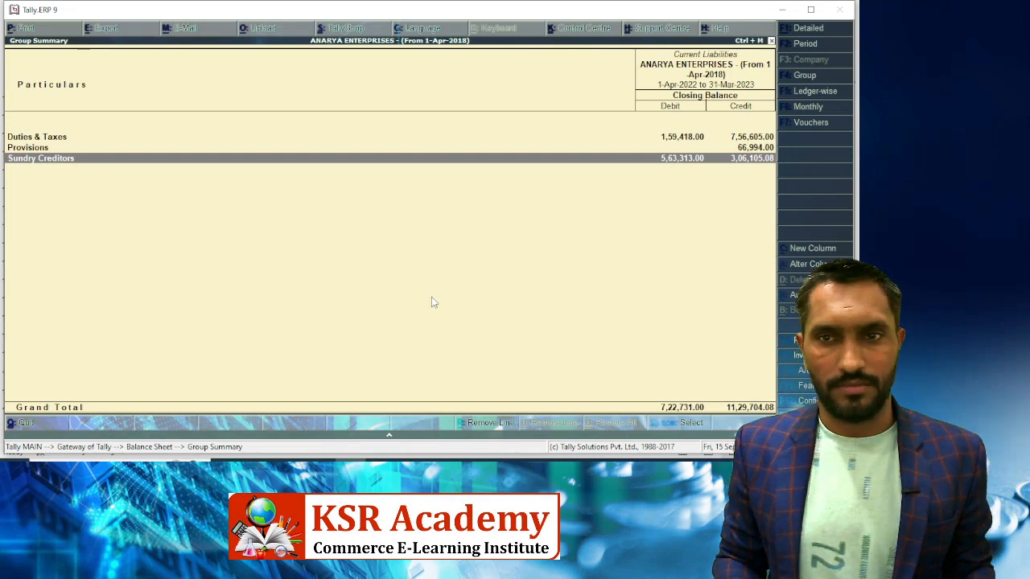
{"action": "key", "text": "Up"}
{"action": "key", "text": "Return"}
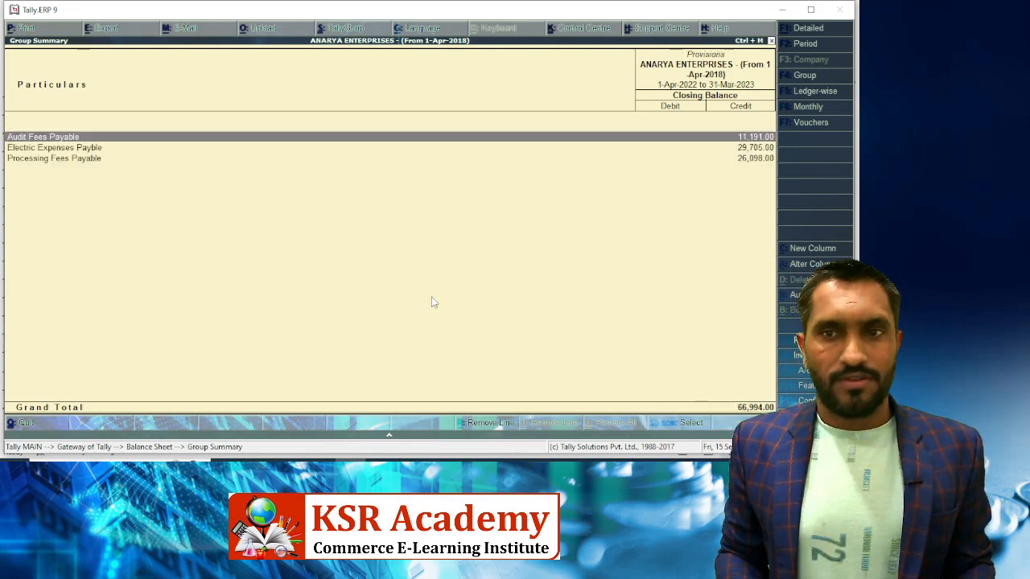
{"action": "key", "text": "alt+Tab"}
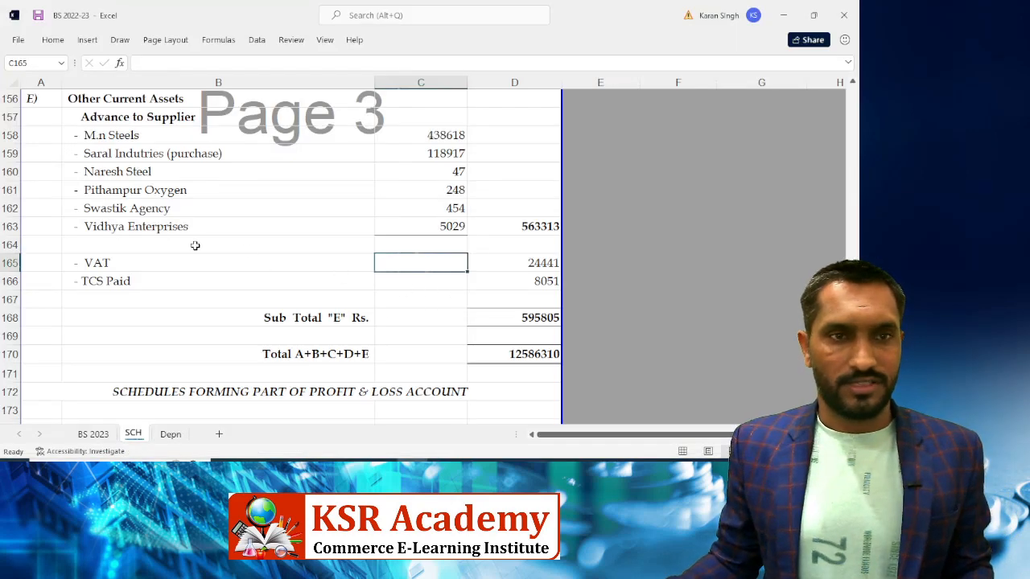
Compare the payables with Tally and set Electricity Exp. Payable to 29705
{"action": "scroll", "coordinate": [274, 251], "scroll_direction": "up", "scroll_amount": 1}
{"action": "scroll", "coordinate": [276, 249], "scroll_direction": "up", "scroll_amount": 4}
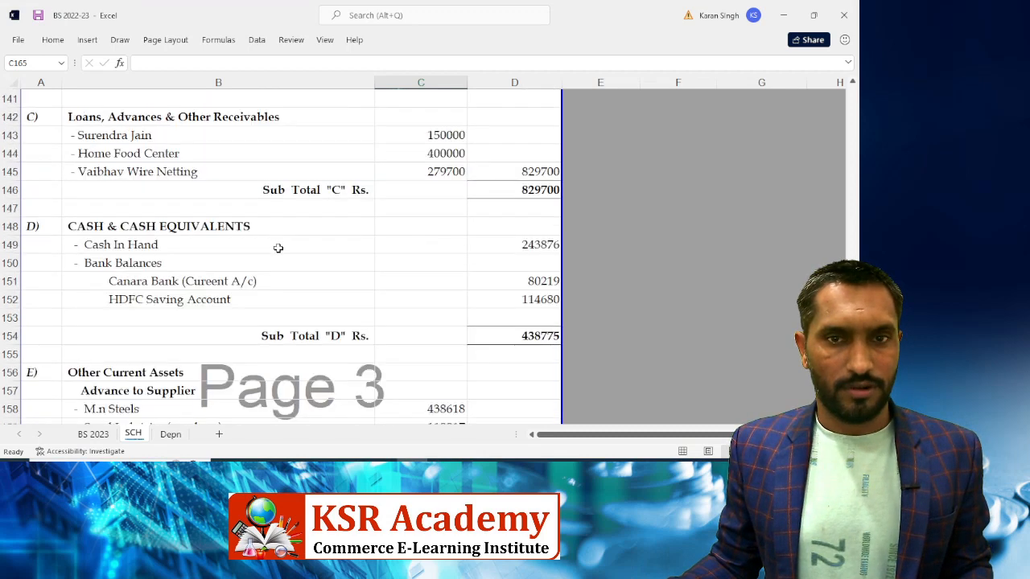
{"action": "scroll", "coordinate": [278, 248], "scroll_direction": "up", "scroll_amount": 3}
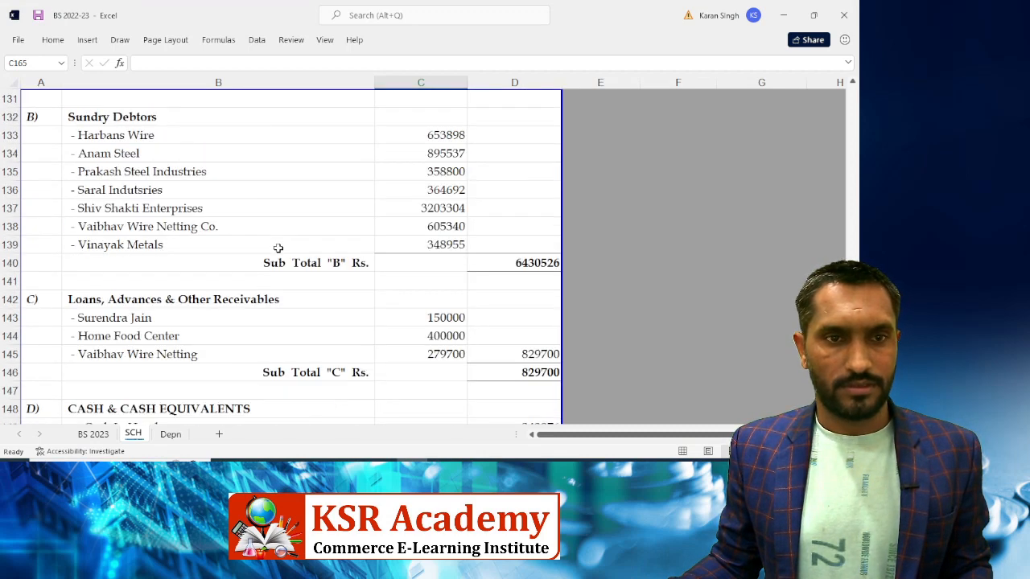
{"action": "scroll", "coordinate": [277, 248], "scroll_direction": "up", "scroll_amount": 7}
{"action": "scroll", "coordinate": [277, 247], "scroll_direction": "up", "scroll_amount": 3}
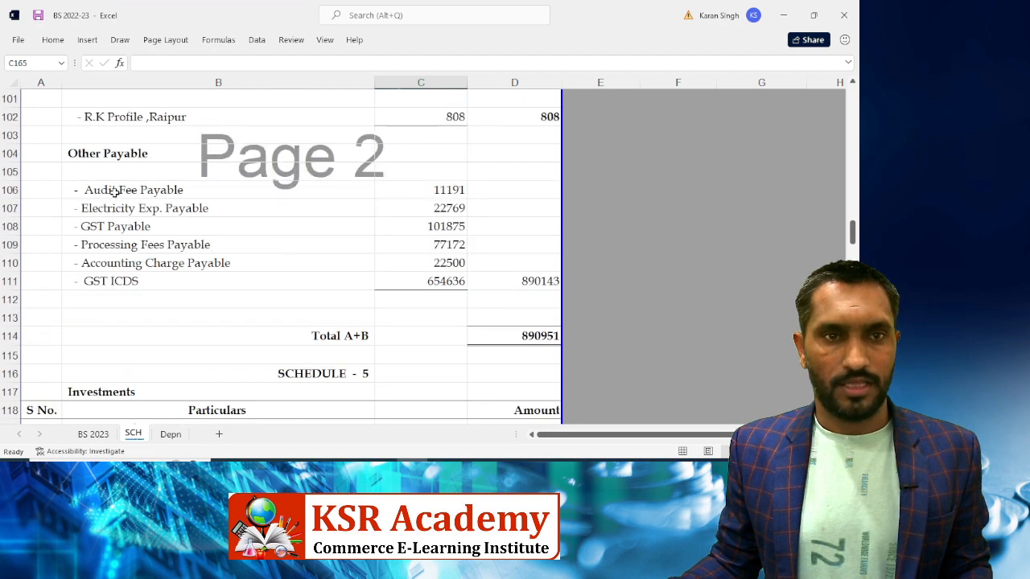
{"action": "left_click", "coordinate": [403, 185]}
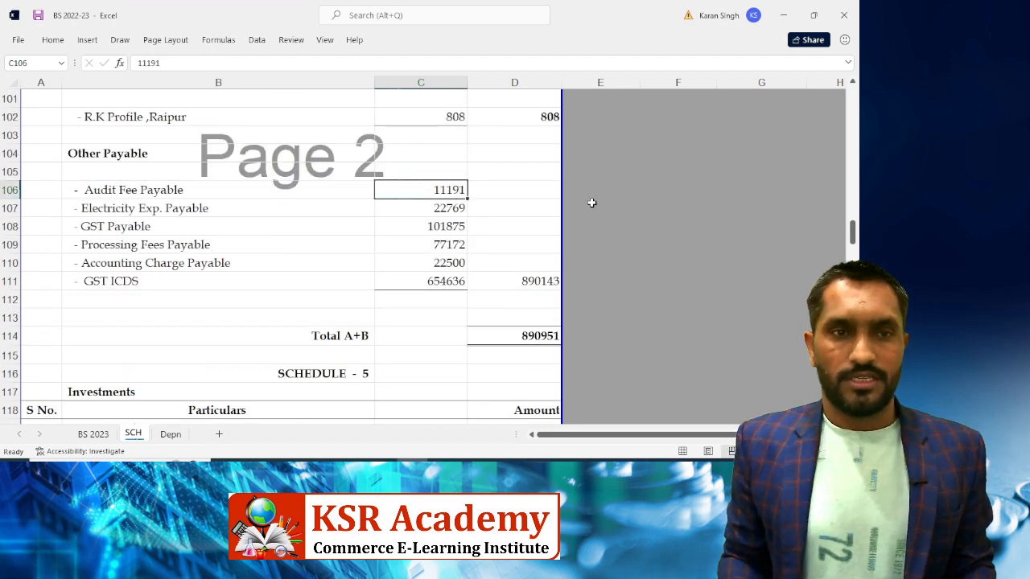
{"action": "key", "text": "alt+Tab"}
{"action": "key", "text": "Down"}
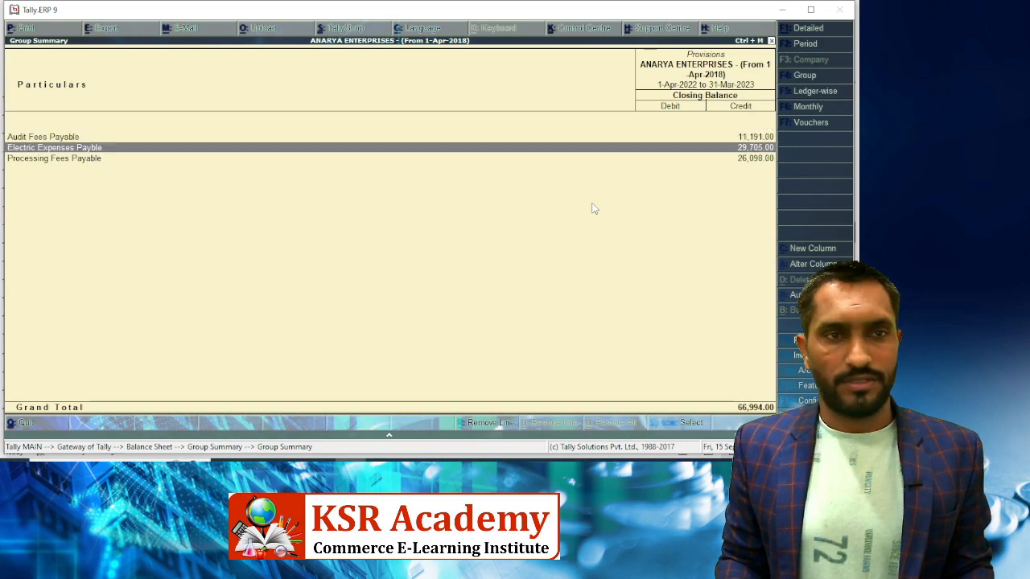
{"action": "key", "text": "Down"}
{"action": "key", "text": "Up"}
{"action": "key", "text": "Up"}
{"action": "key", "text": "alt+Tab"}
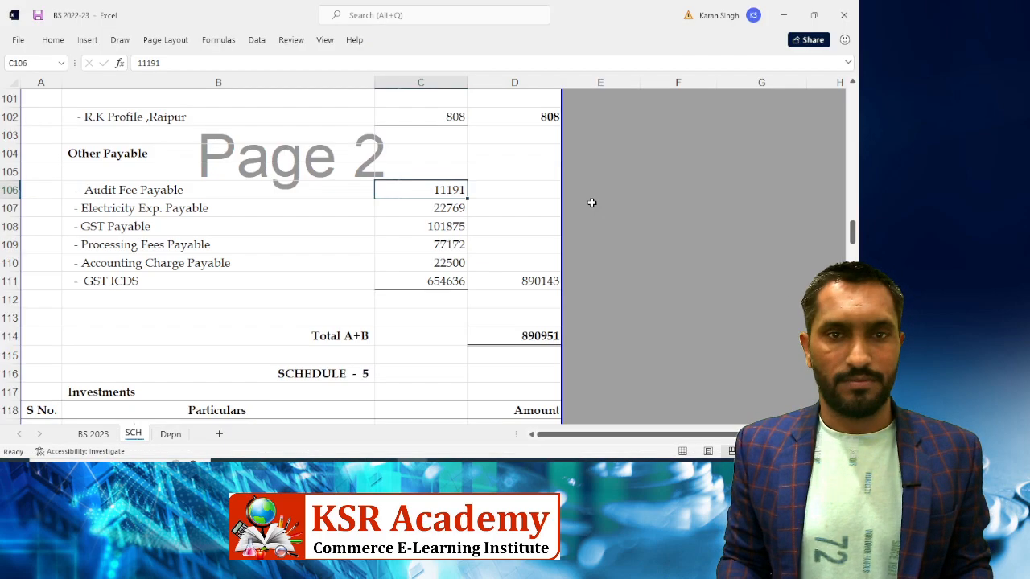
{"action": "key", "text": "Down"}
{"action": "key", "text": "alt+Tab"}
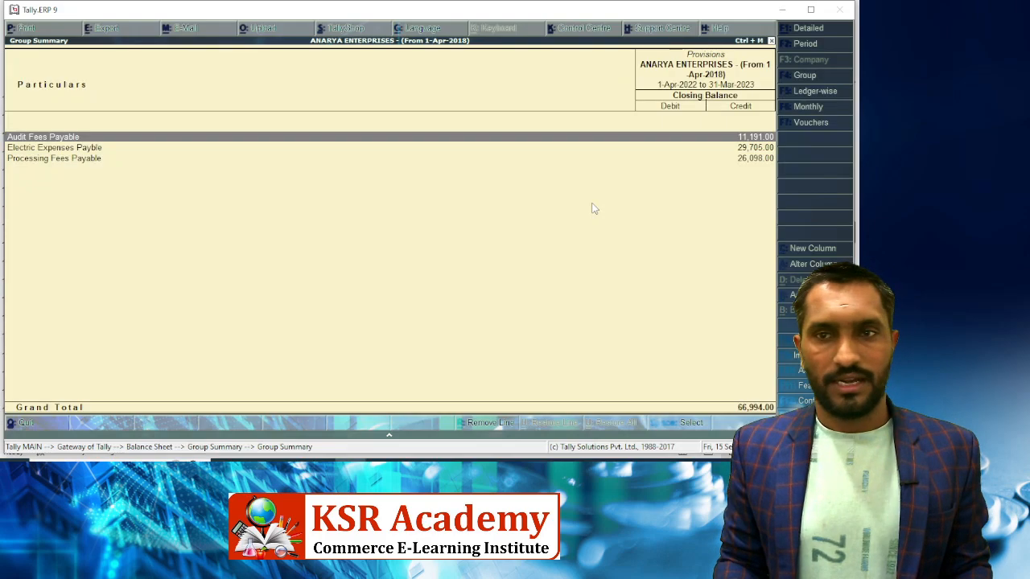
{"action": "key", "text": "Down"}
{"action": "key", "text": "alt+Tab"}
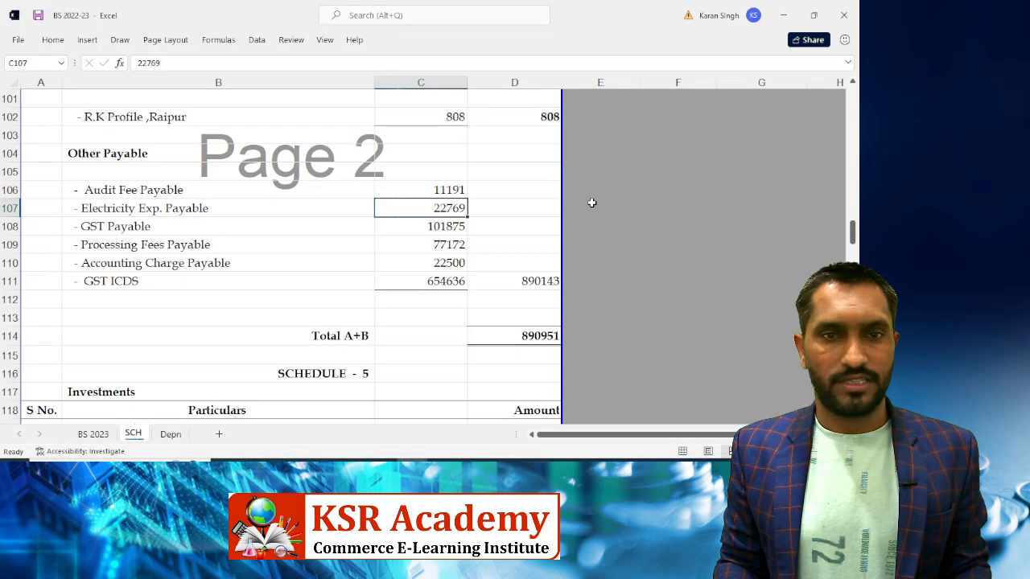
{"action": "type", "text": "2"}
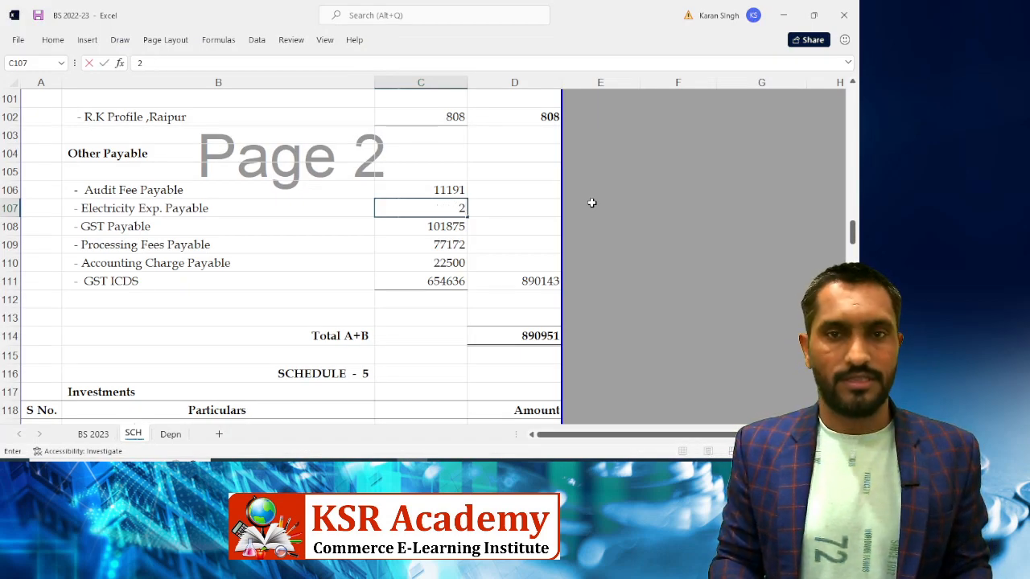
{"action": "type", "text": "9705"}
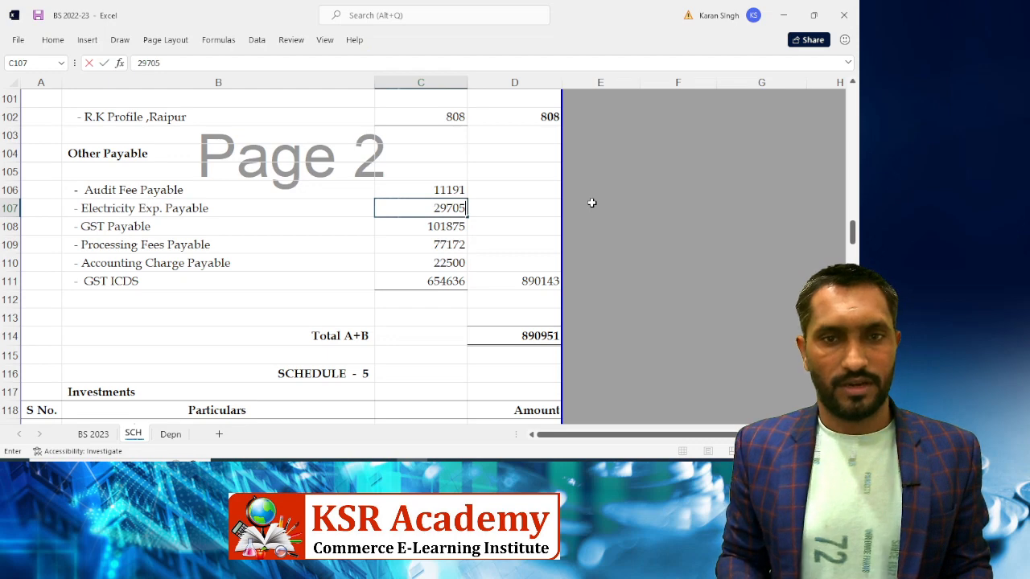
{"action": "key", "text": "Return"}
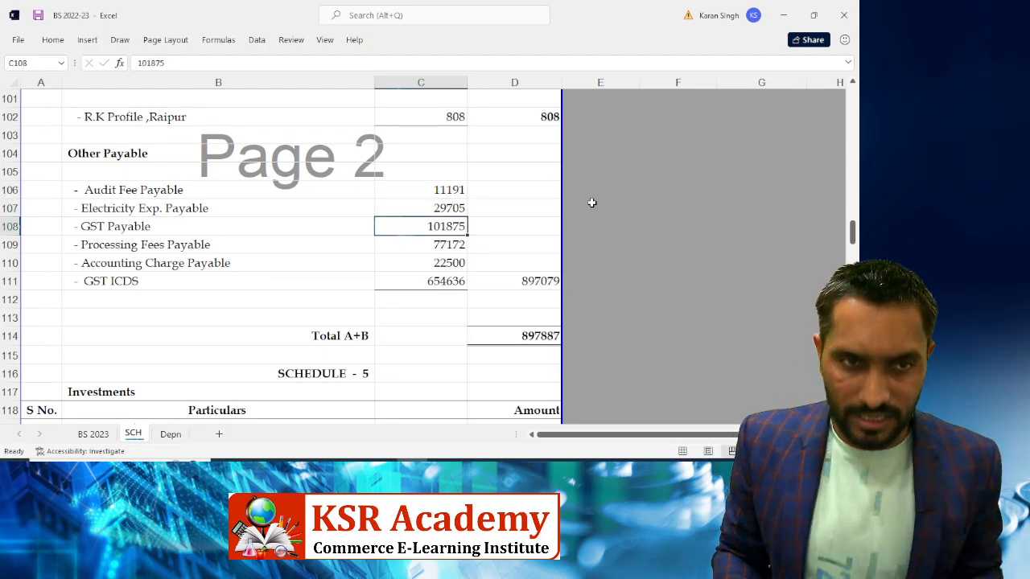
Check Tally and set Processing Fees Payable to 26098
{"action": "key", "text": "Left"}
{"action": "key", "text": "Left"}
{"action": "key", "text": "Right"}
{"action": "key", "text": "Right"}
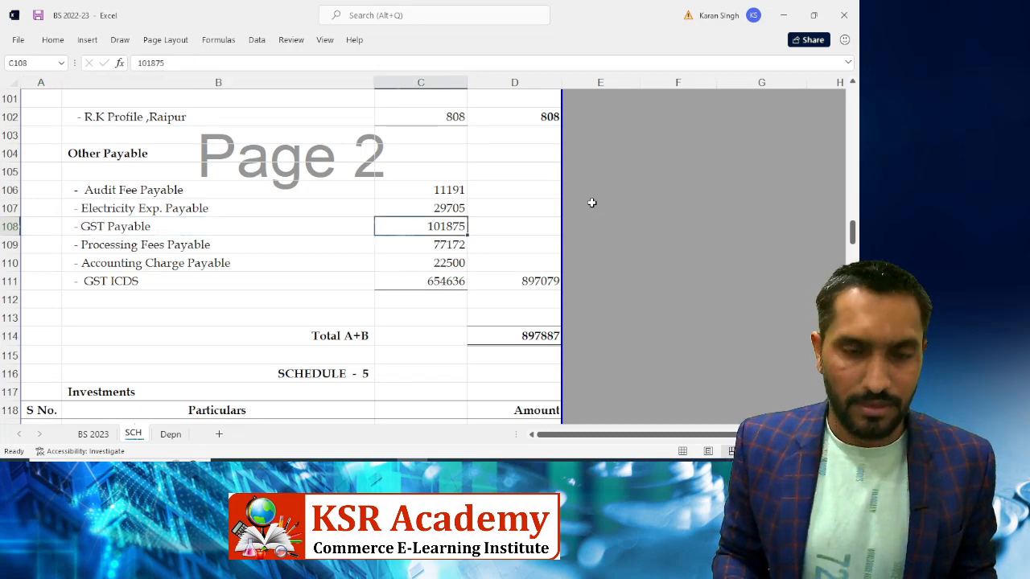
{"action": "key", "text": "Left"}
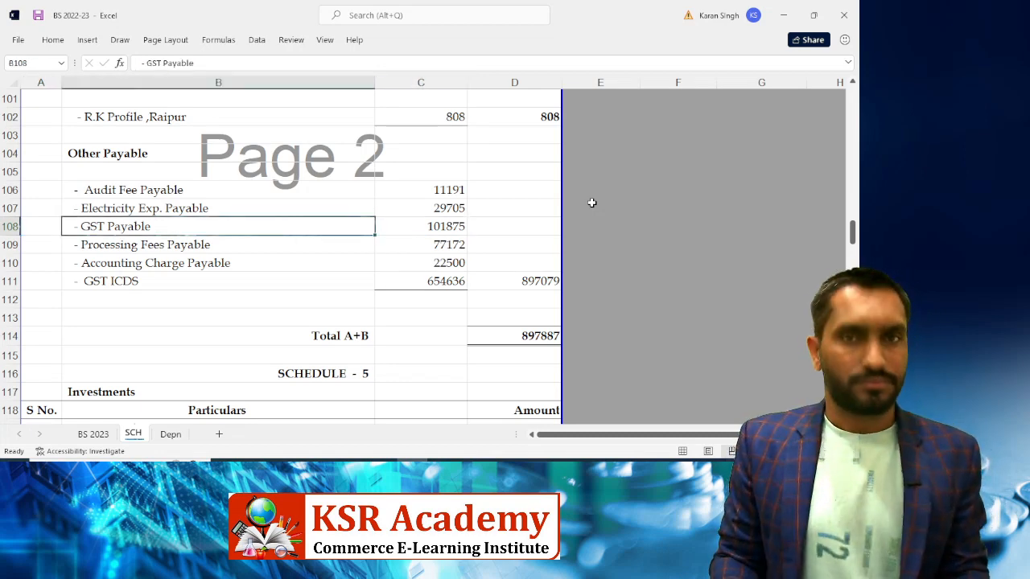
{"action": "key", "text": "Right"}
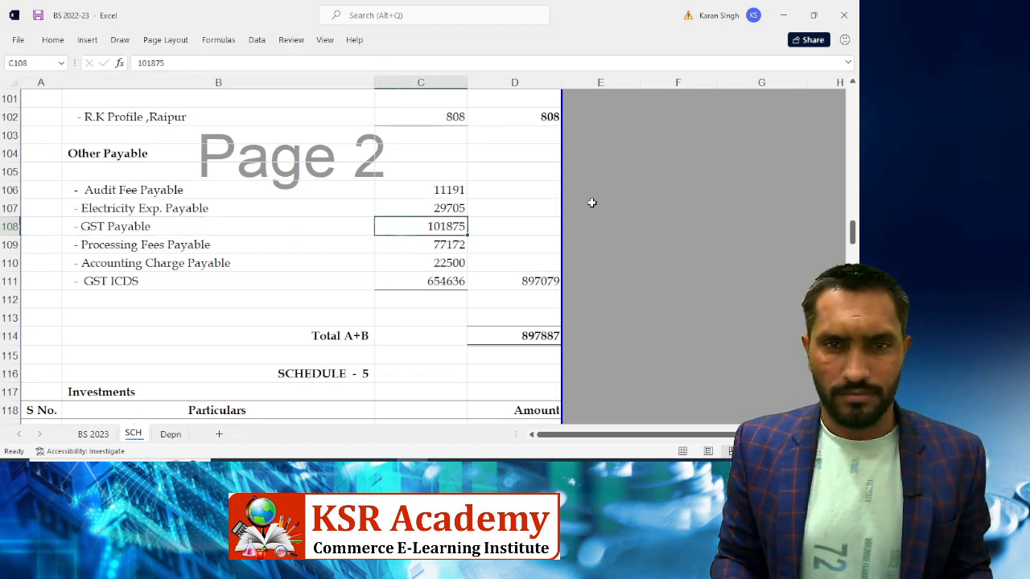
{"action": "key", "text": "alt+Tab"}
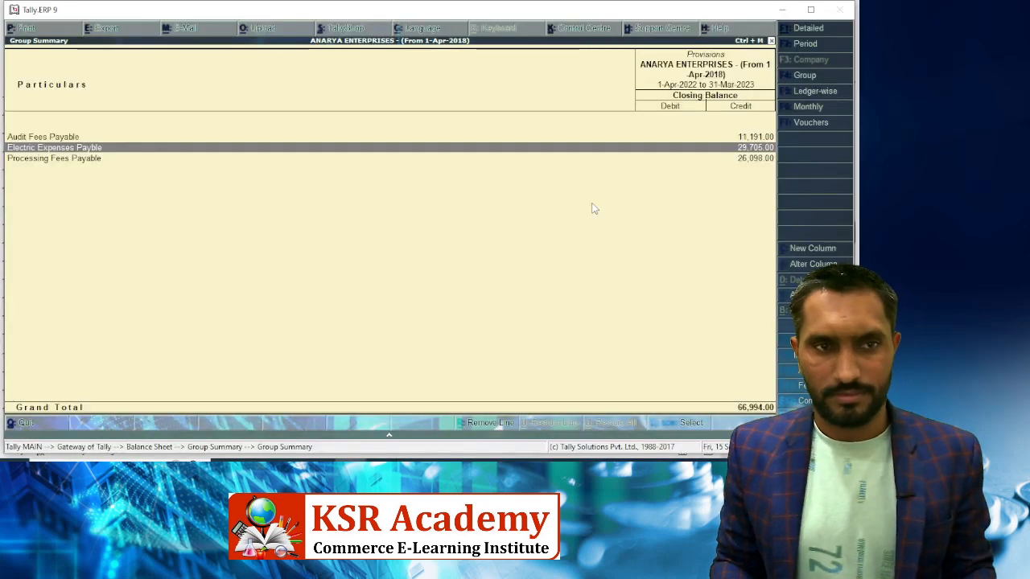
{"action": "key", "text": "Down"}
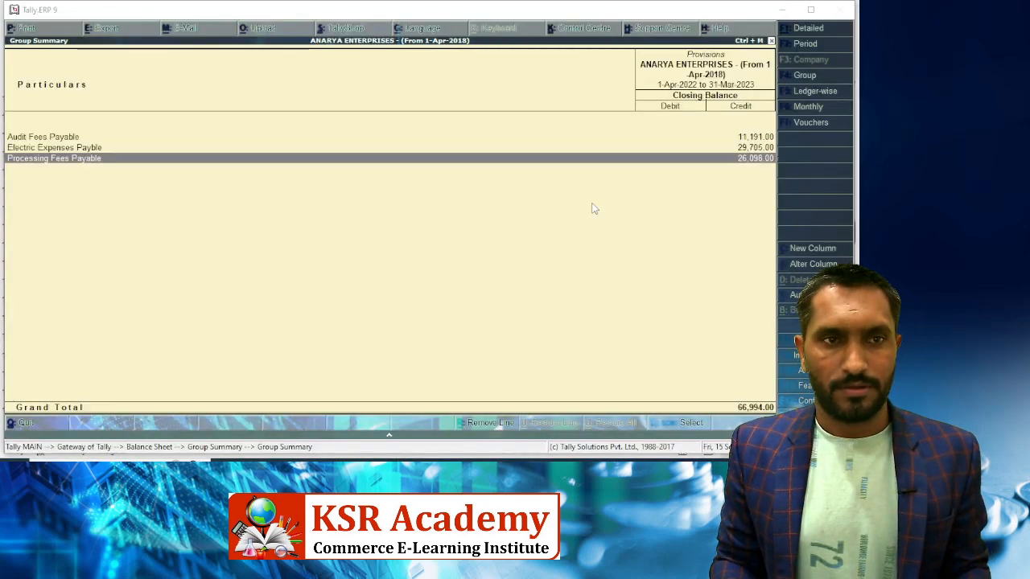
{"action": "key", "text": "alt+Tab"}
{"action": "key", "text": "Down"}
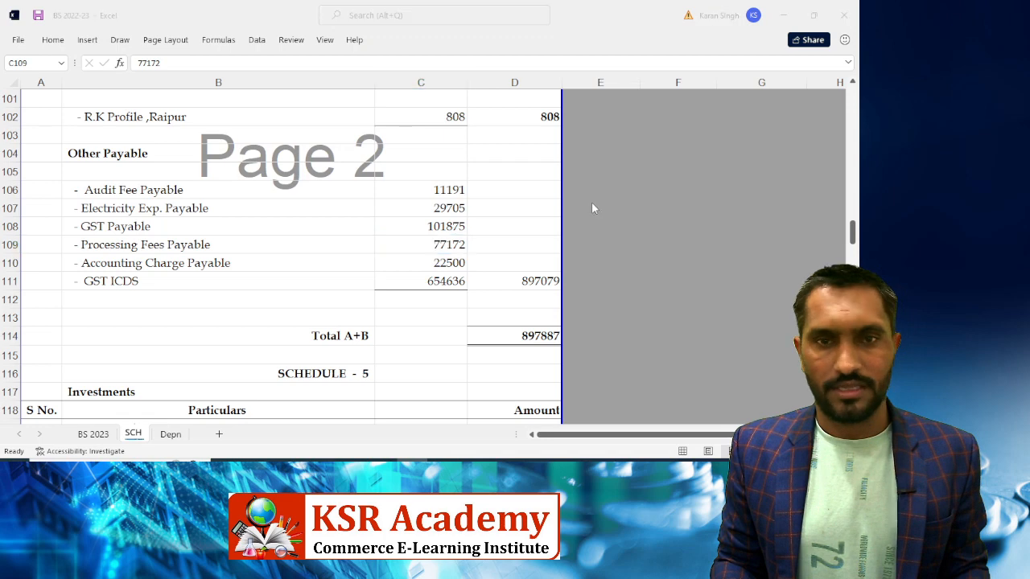
{"action": "key", "text": "alt+Tab"}
{"action": "key", "text": "alt+Tab"}
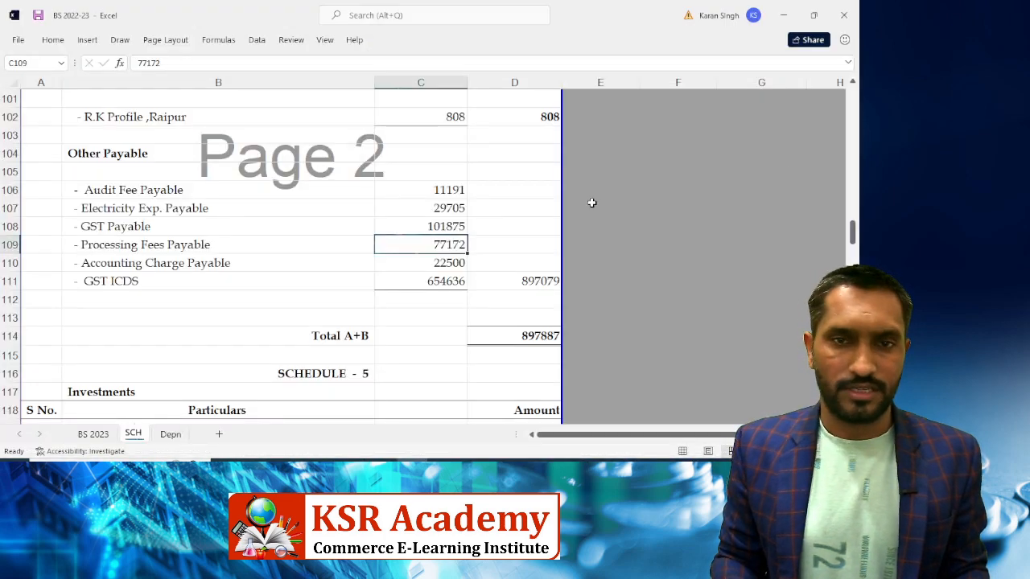
{"action": "type", "text": "26098"}
{"action": "key", "text": "Return"}
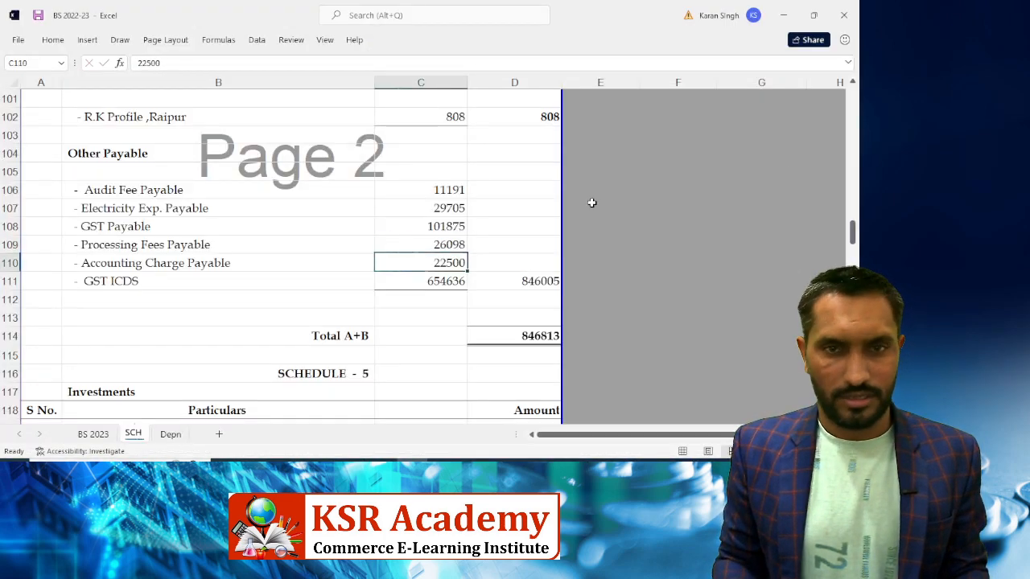
Delete the Accounting Charge Payable row
{"action": "key", "text": "shift+space"}
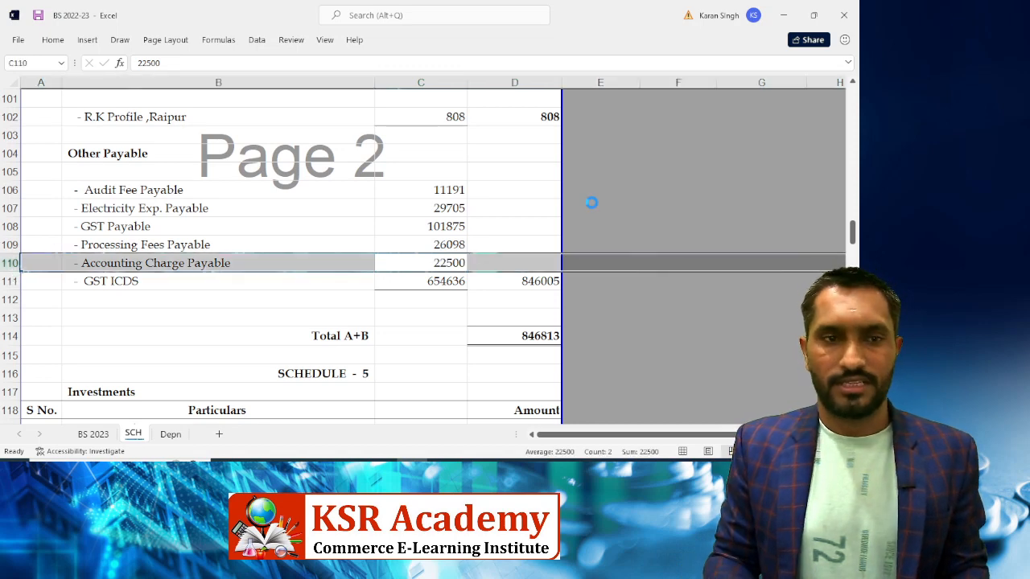
{"action": "key", "text": "ctrl+minus"}
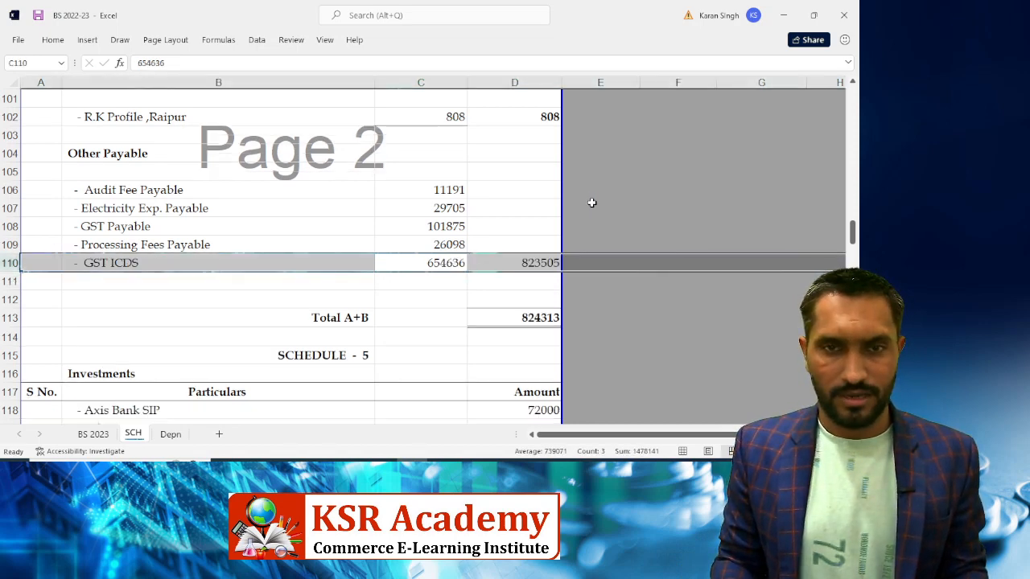
{"action": "key", "text": "shift+BackSpace"}
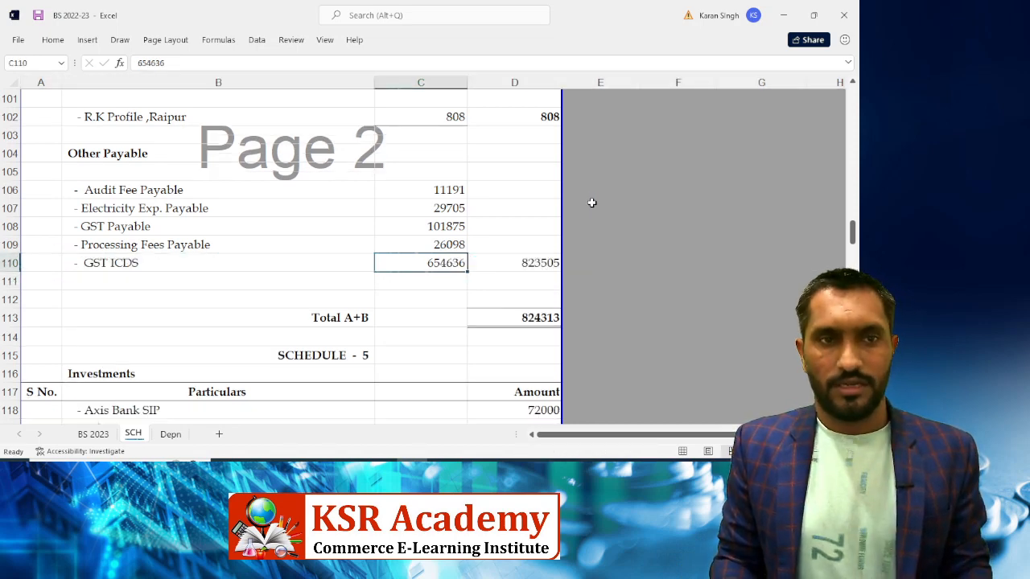
Open Tally's Duties & Taxes group and review the GST ICDS monthly summary
{"action": "key", "text": "alt+Tab"}
{"action": "key", "text": "Up"}
{"action": "key", "text": "Up"}
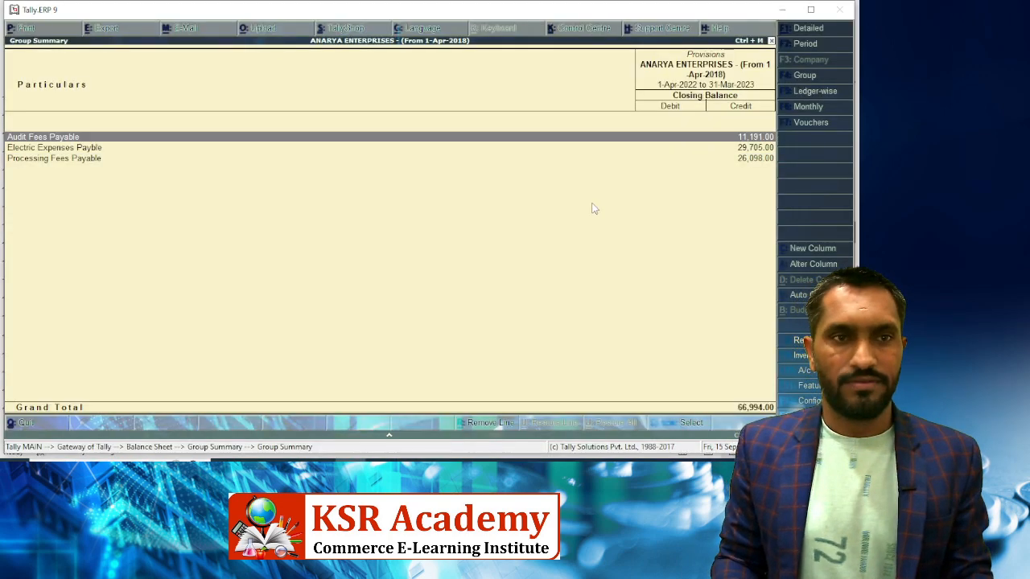
{"action": "key", "text": "Escape"}
{"action": "key", "text": "Up"}
{"action": "key", "text": "Return"}
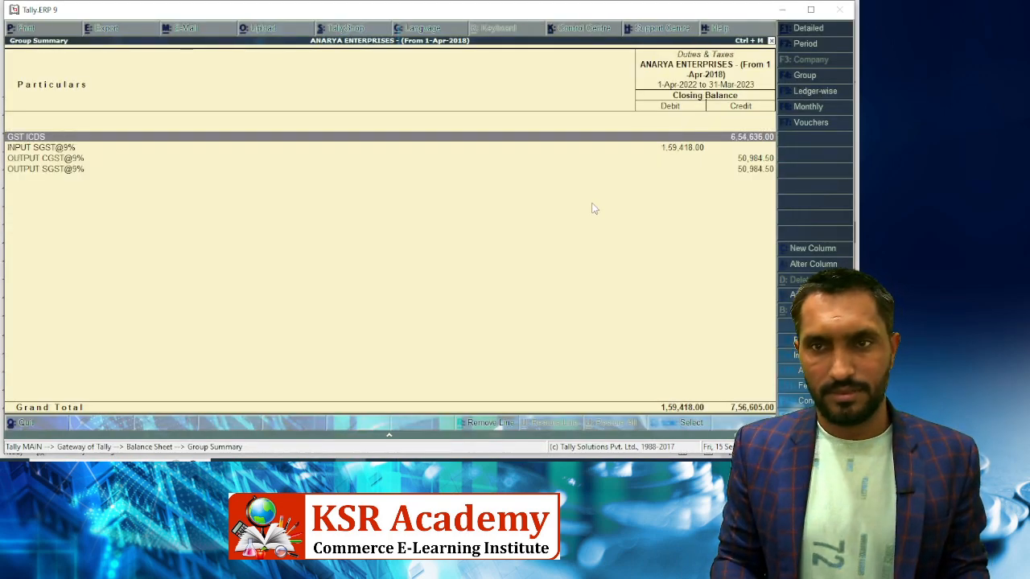
{"action": "key", "text": "Return"}
{"action": "key", "text": "Escape"}
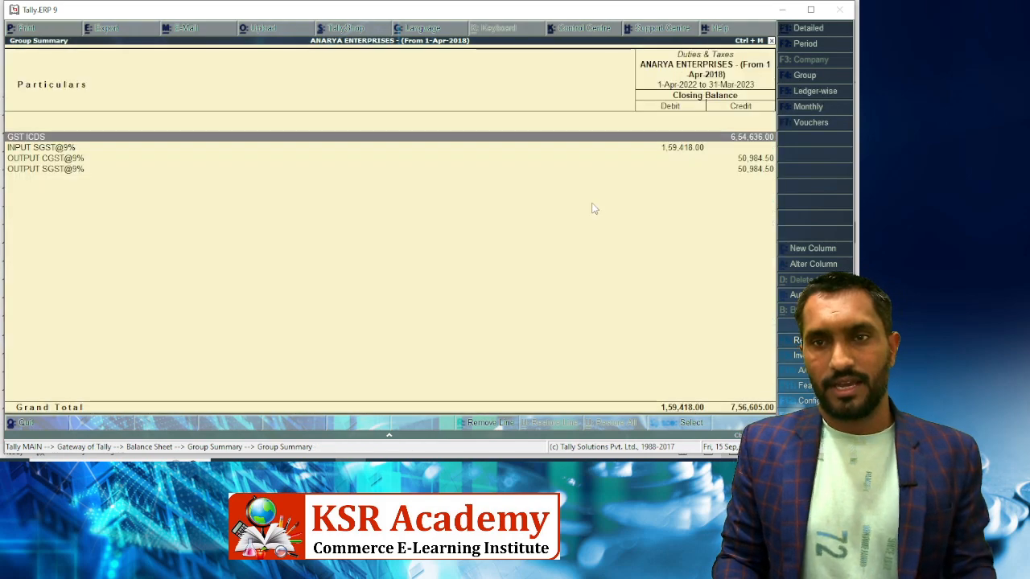
Compare Tally's OUTPUT CGST@9% balance with Excel's GST Payable line and begin editing its label
{"action": "key", "text": "alt+Tab"}
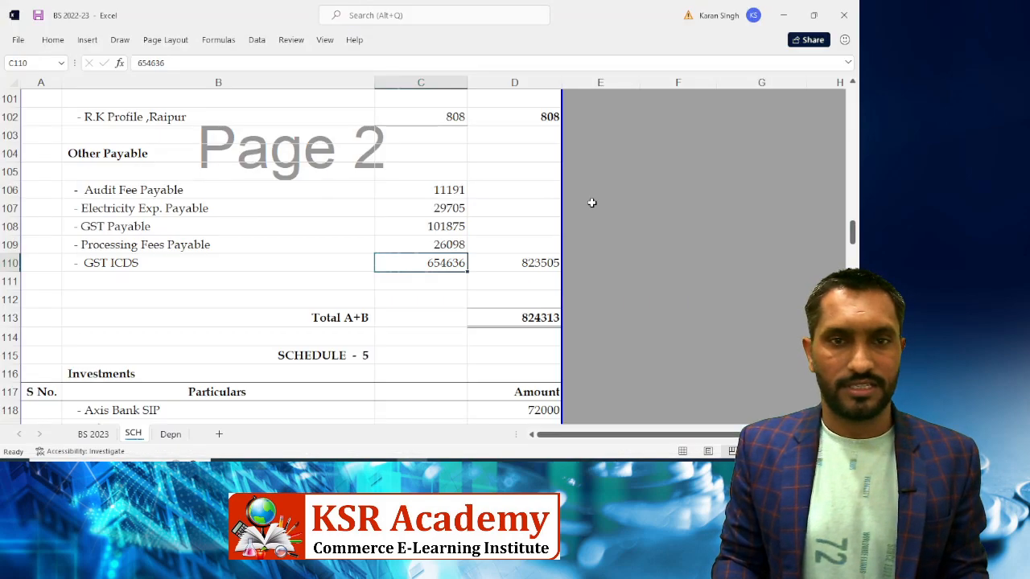
{"action": "key", "text": "Up"}
{"action": "key", "text": "Down"}
{"action": "key", "text": "alt+Tab"}
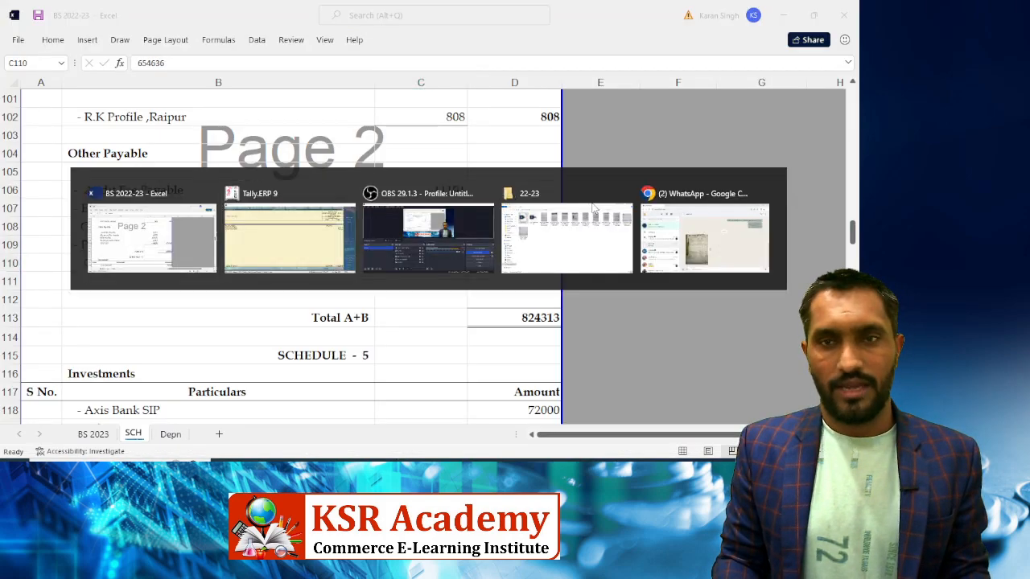
{"action": "key", "text": "Down"}
{"action": "key", "text": "Down"}
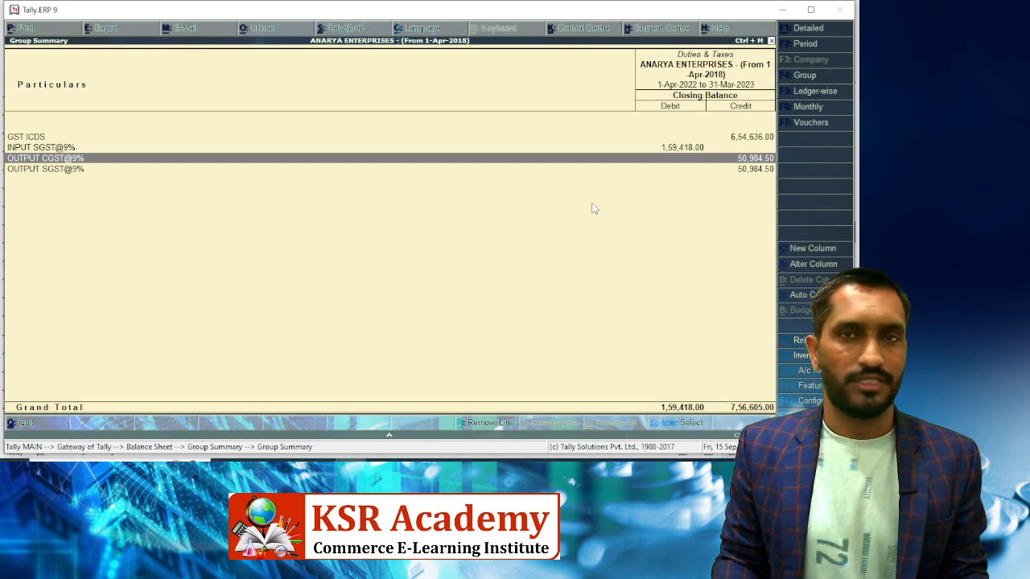
{"action": "key", "text": "alt+Tab"}
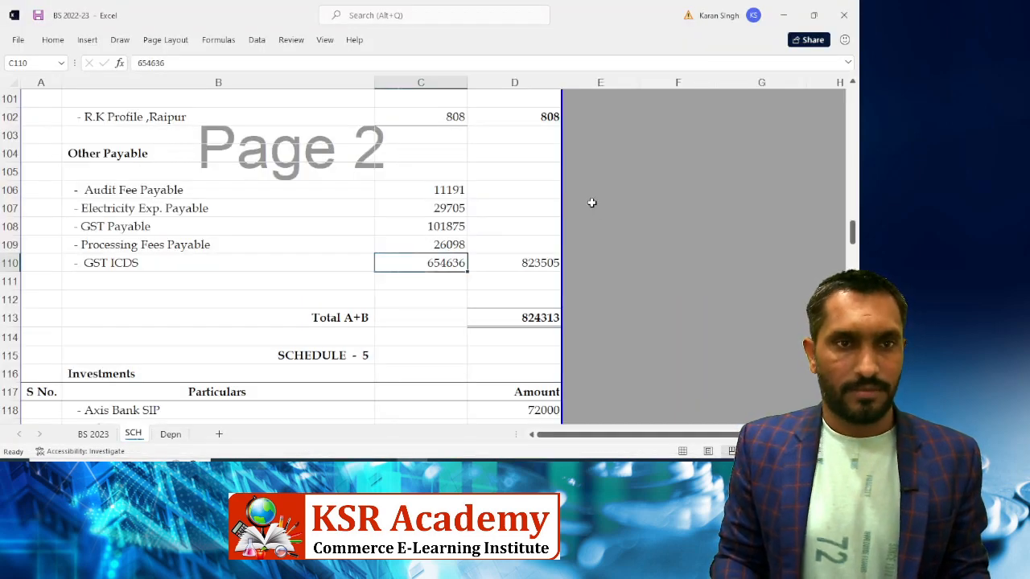
{"action": "key", "text": "Up"}
{"action": "key", "text": "Up"}
{"action": "key", "text": "Left"}
{"action": "key", "text": "Left"}
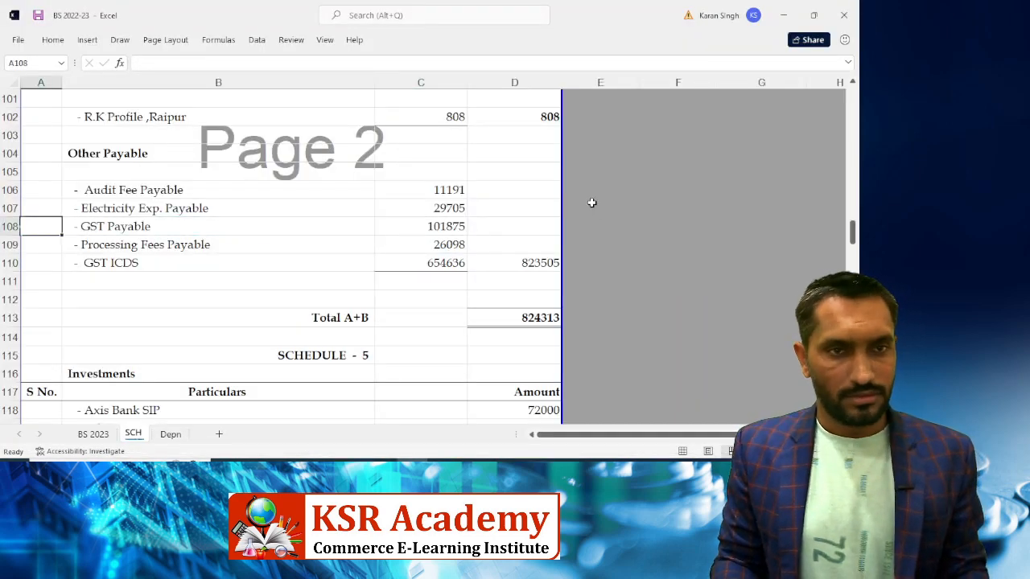
{"action": "key", "text": "Right"}
{"action": "key", "text": "F2"}
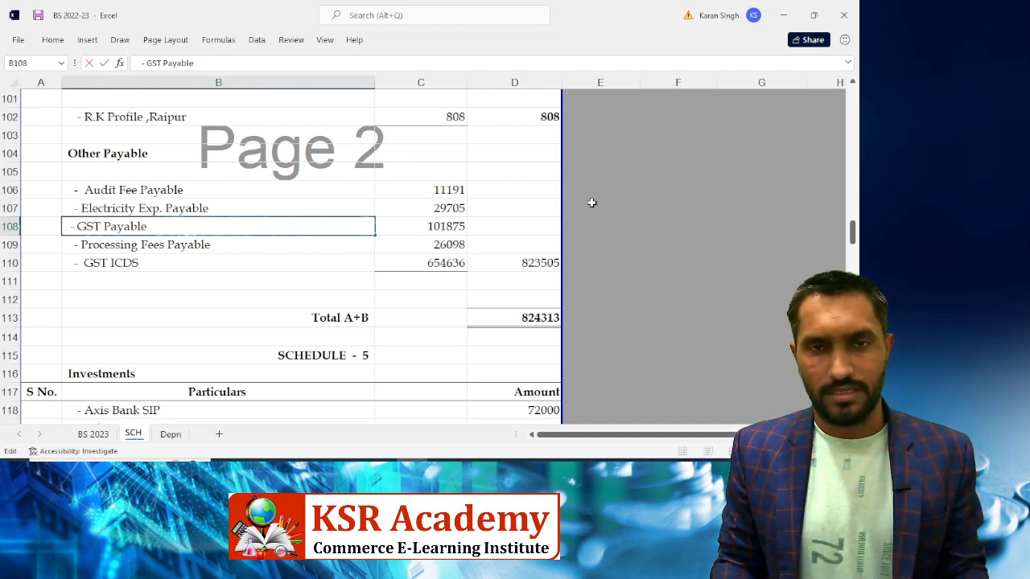
Rename the GST Payable label to '- Output SGST & CGST'
{"action": "key", "text": "Escape"}
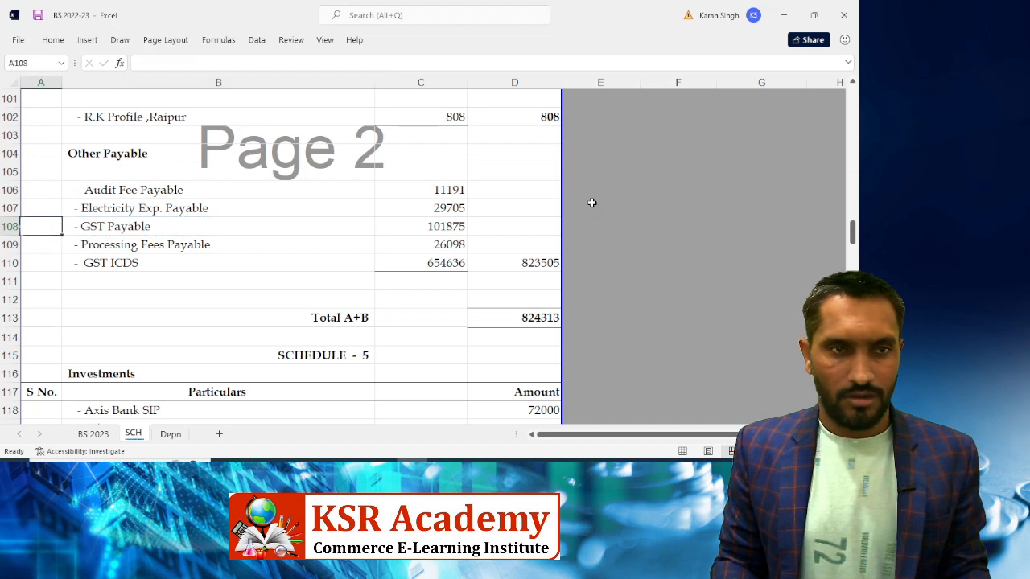
{"action": "key", "text": "F2"}
{"action": "key", "text": "BackSpace"}
{"action": "key", "text": "BackSpace"}
{"action": "key", "text": "BackSpace"}
{"action": "key", "text": "BackSpace"}
{"action": "key", "text": "BackSpace"}
{"action": "key", "text": "BackSpace"}
{"action": "key", "text": "BackSpace"}
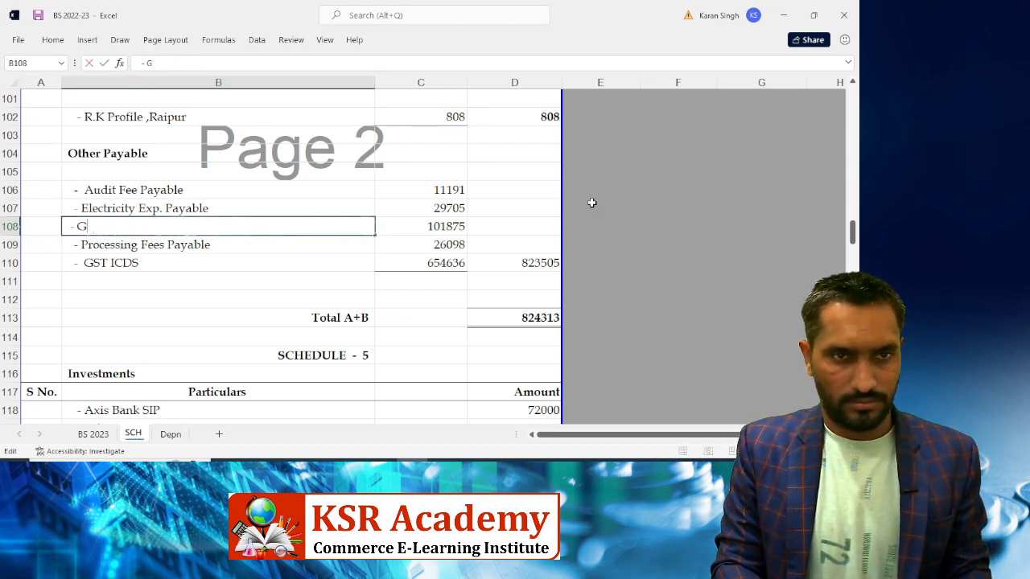
{"action": "key", "text": "BackSpace"}
{"action": "type", "text": "Out"}
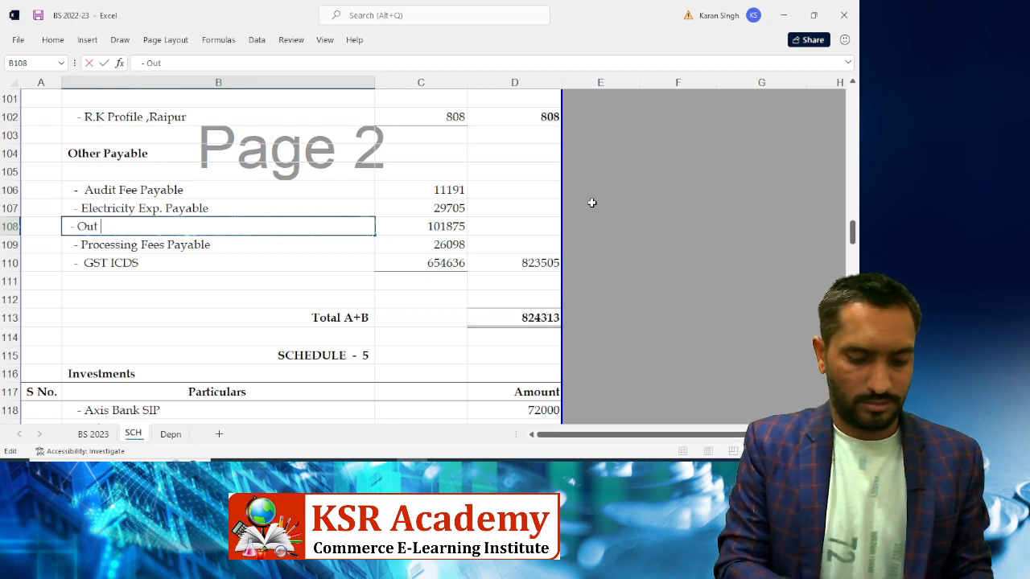
{"action": "type", "text": "put"}
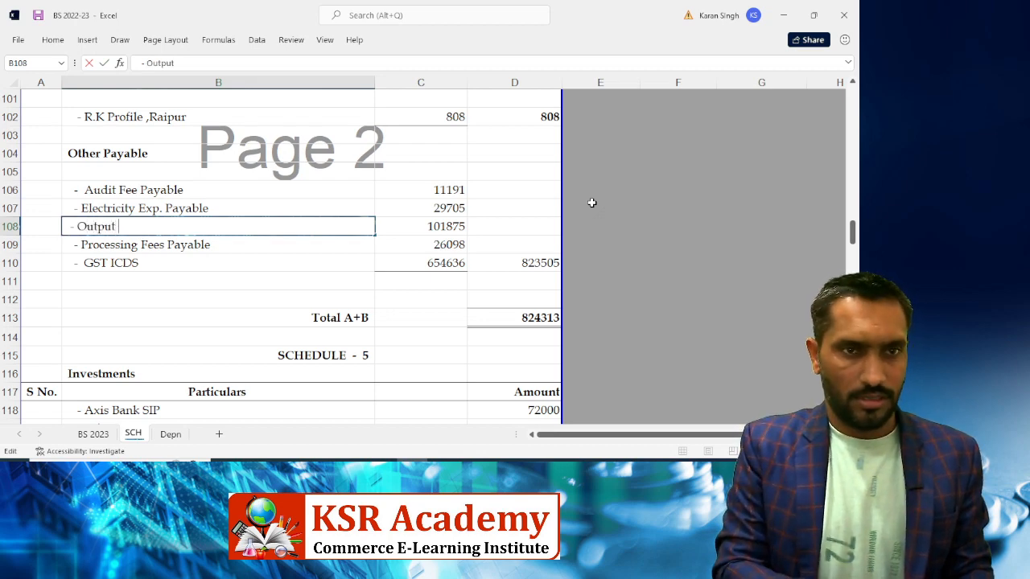
{"action": "type", "text": " C"}
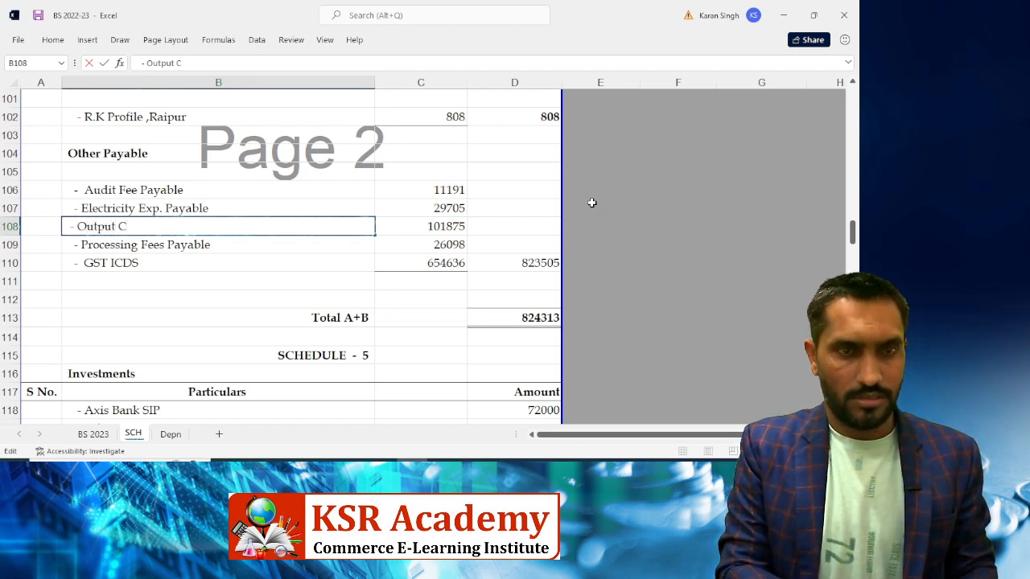
{"action": "key", "text": "BackSpace"}
{"action": "type", "text": "SGST"}
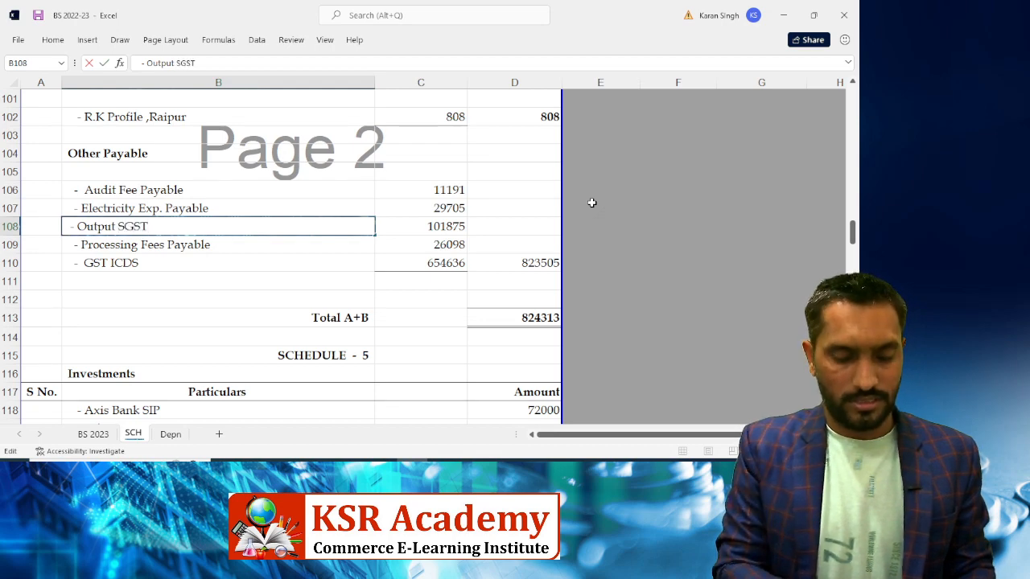
{"action": "type", "text": " & "}
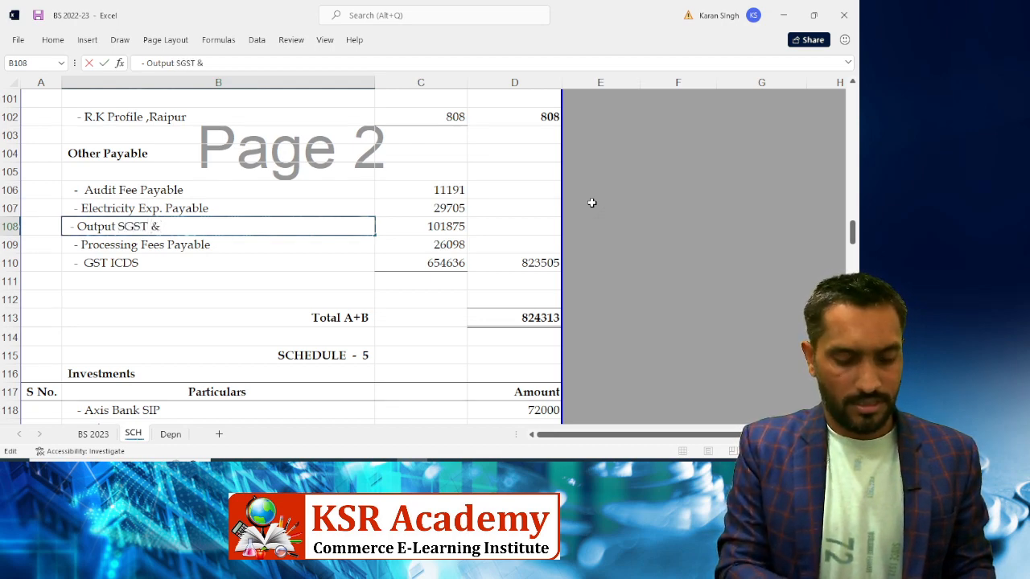
{"action": "type", "text": "CGST"}
{"action": "key", "text": "Tab"}
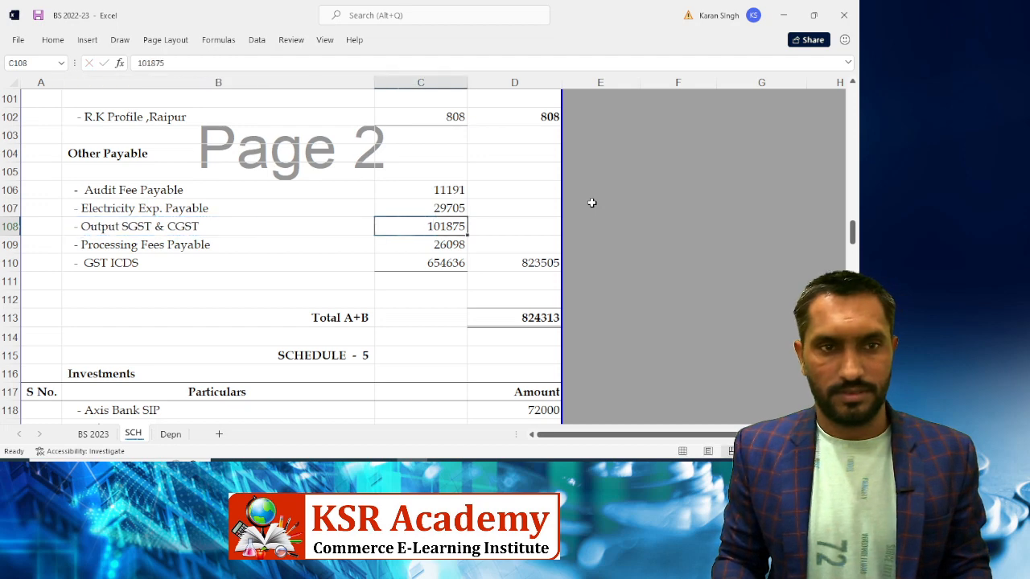
Exclude GST ICDS from Tally's Duties & Taxes total and enter 101969 as the amount
{"action": "key", "text": "alt+Tab"}
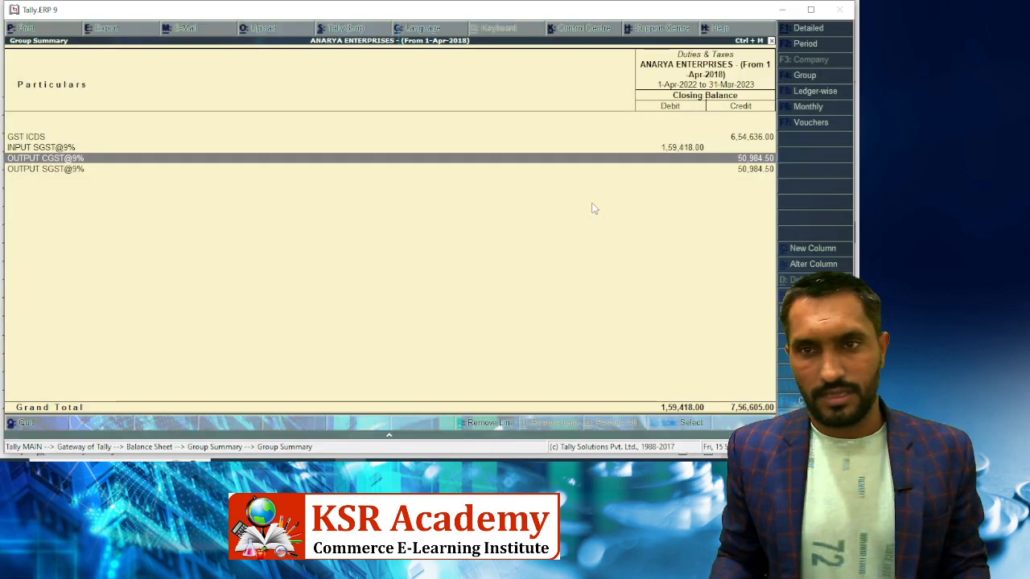
{"action": "key", "text": "Up"}
{"action": "key", "text": "Up"}
{"action": "key", "text": "alt+r"}
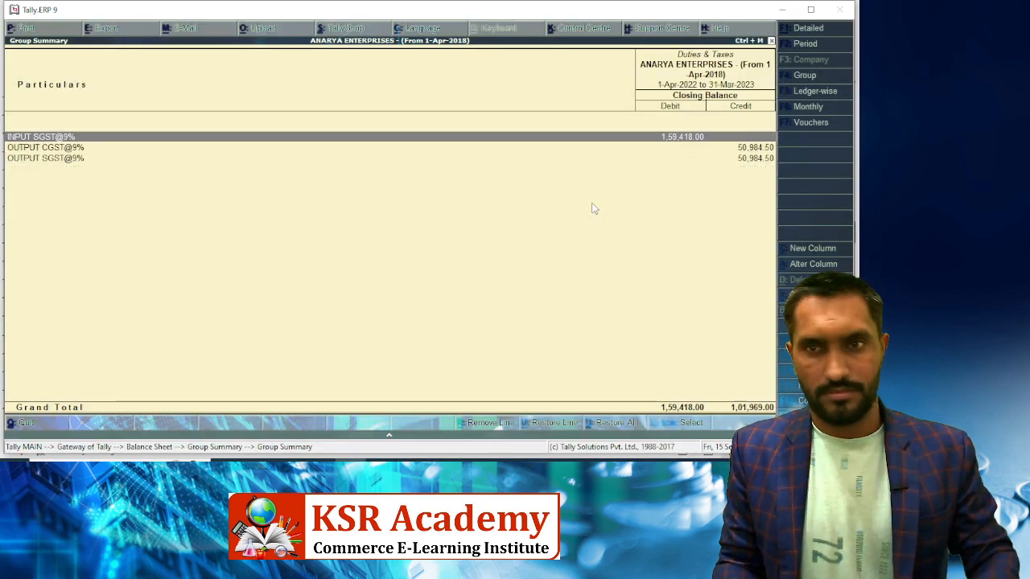
{"action": "key", "text": "Down"}
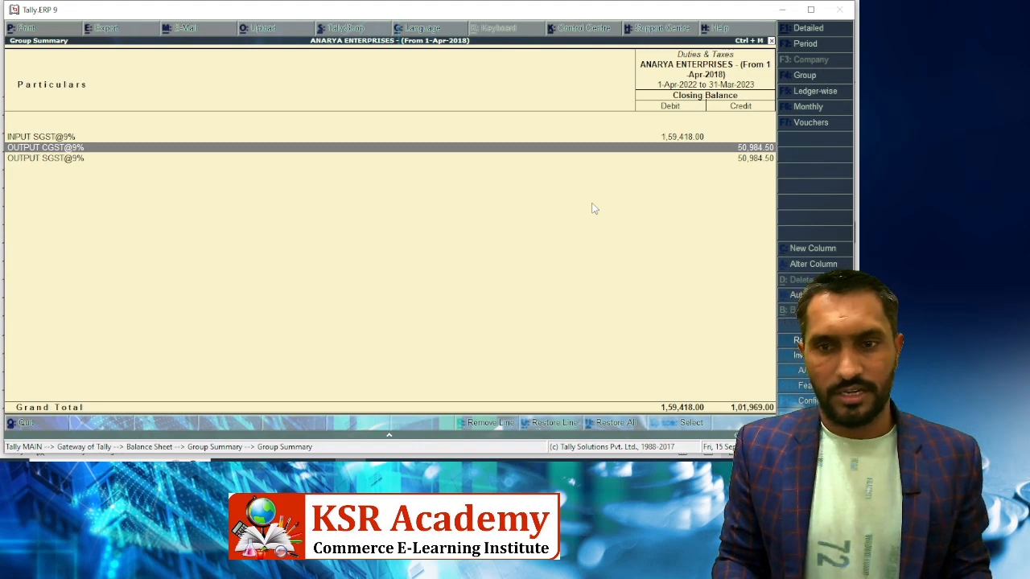
{"action": "key", "text": "alt+Tab"}
{"action": "type", "text": "101969"}
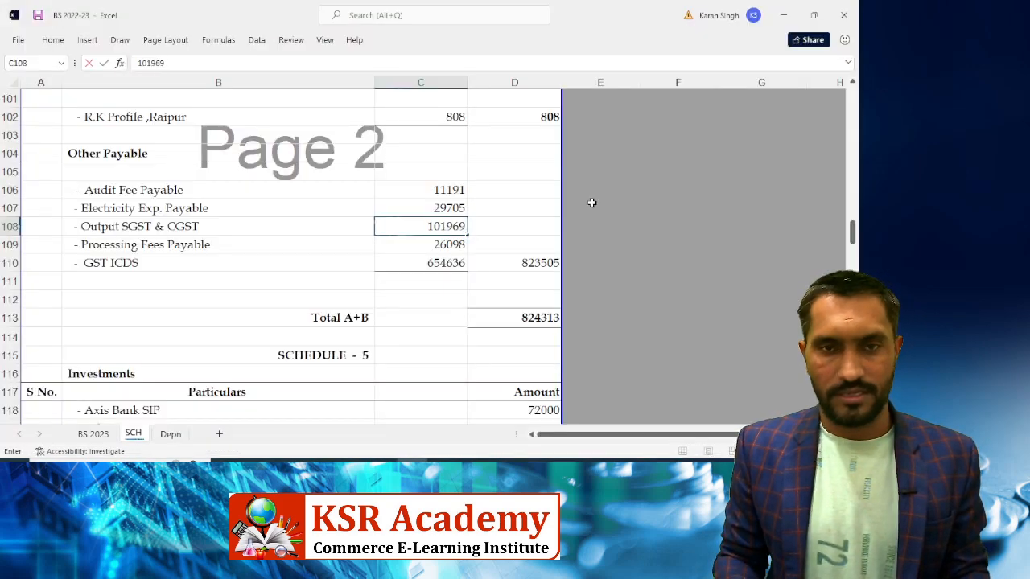
{"action": "key", "text": "Return"}
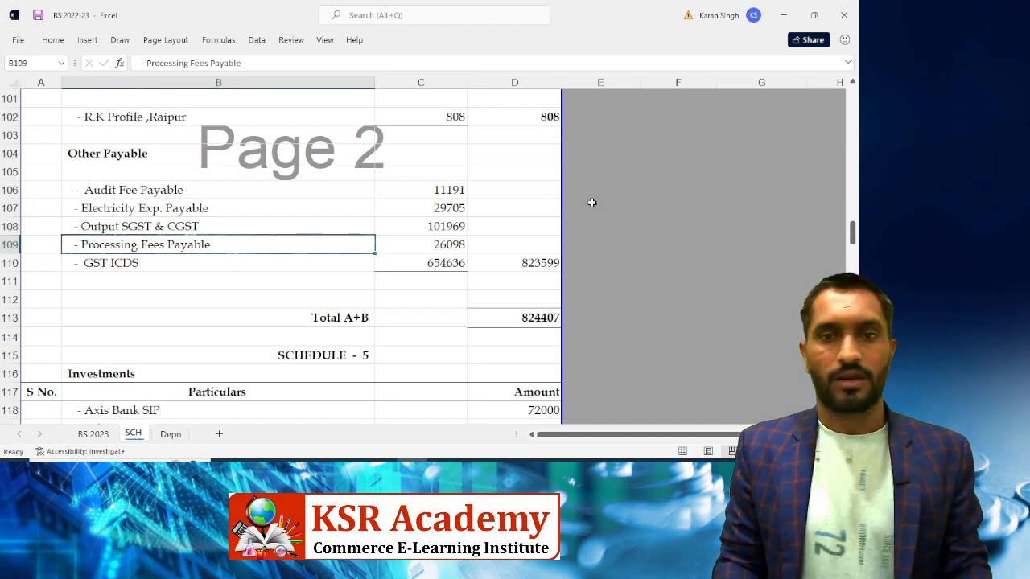
Recheck the GST total in Tally, then select the VAT line under Other Current Assets
{"action": "key", "text": "alt+Tab"}
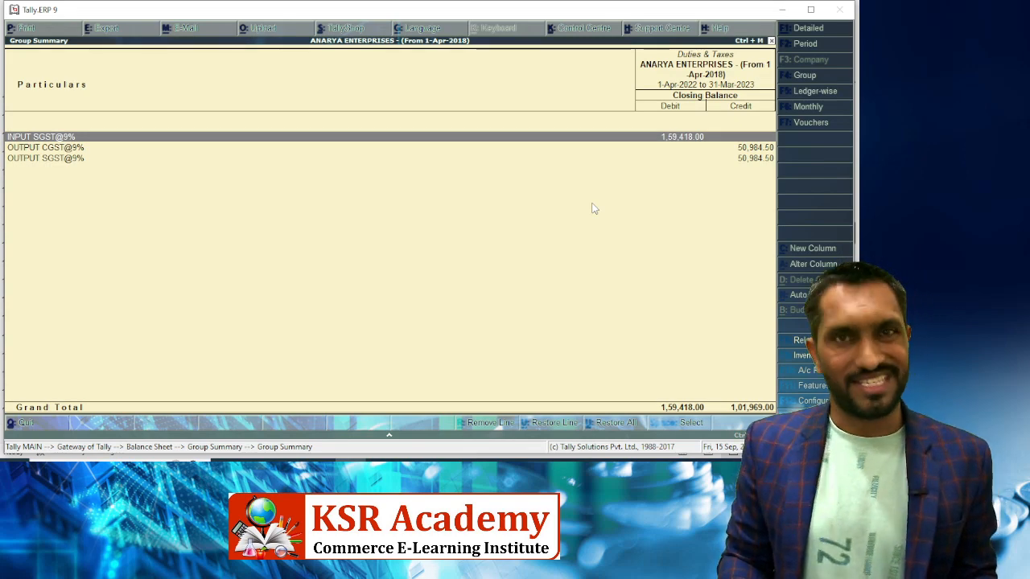
{"action": "key", "text": "alt+Tab"}
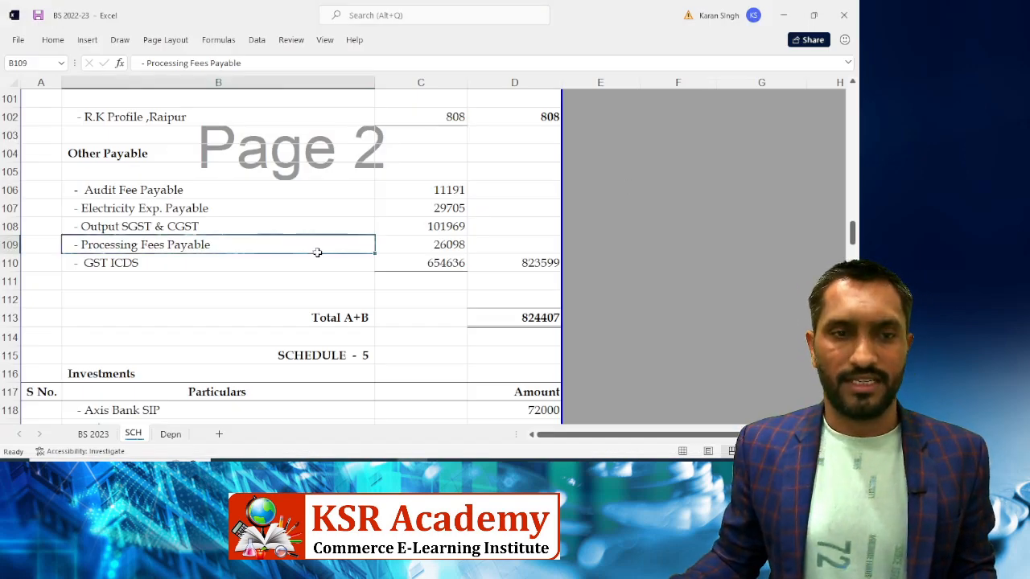
{"action": "scroll", "coordinate": [317, 252], "scroll_direction": "down", "scroll_amount": 5}
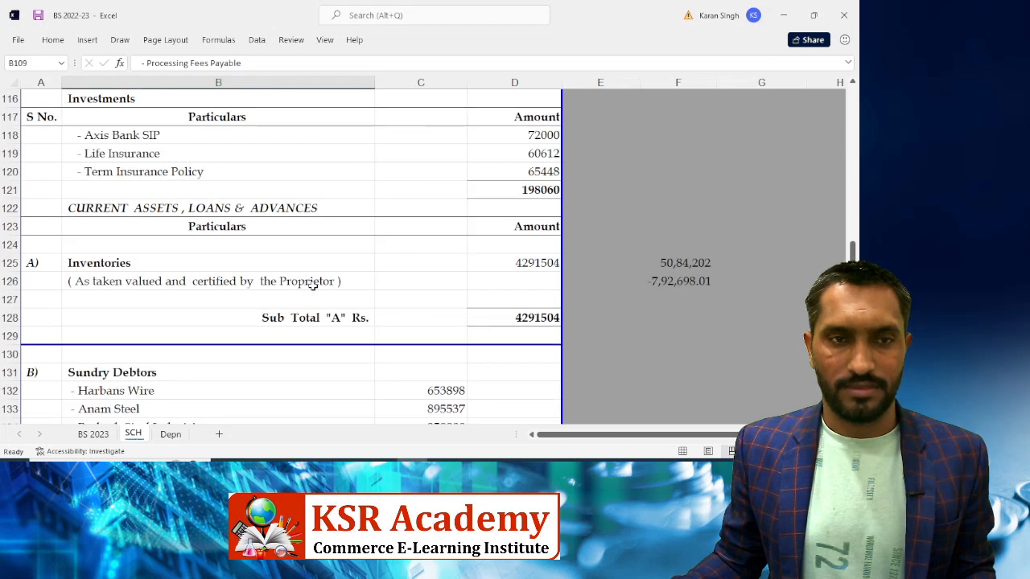
{"action": "scroll", "coordinate": [312, 283], "scroll_direction": "down", "scroll_amount": 10}
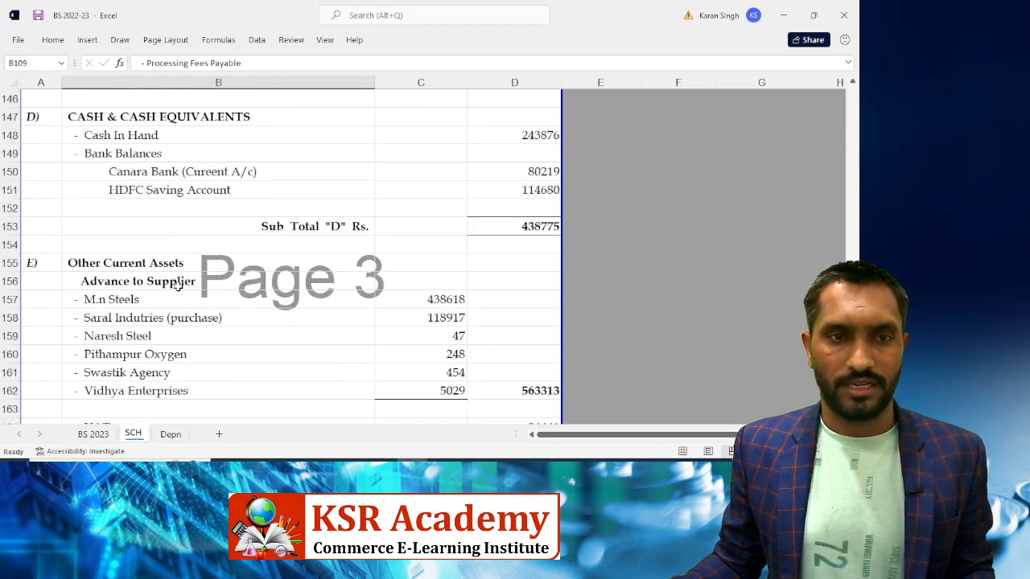
{"action": "scroll", "coordinate": [178, 287], "scroll_direction": "down", "scroll_amount": 5}
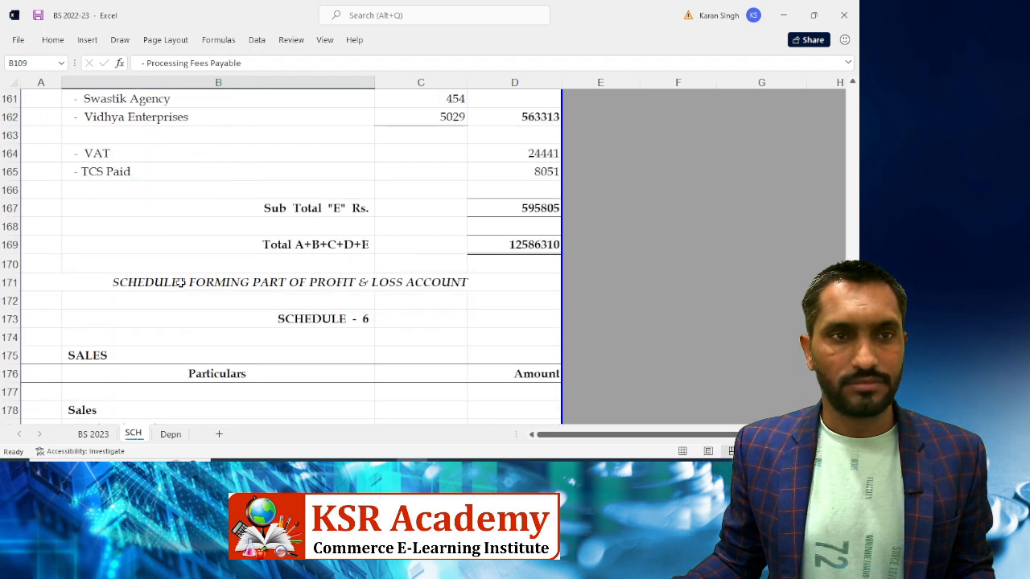
{"action": "scroll", "coordinate": [181, 282], "scroll_direction": "up", "scroll_amount": 2}
{"action": "left_click", "coordinate": [104, 244]}
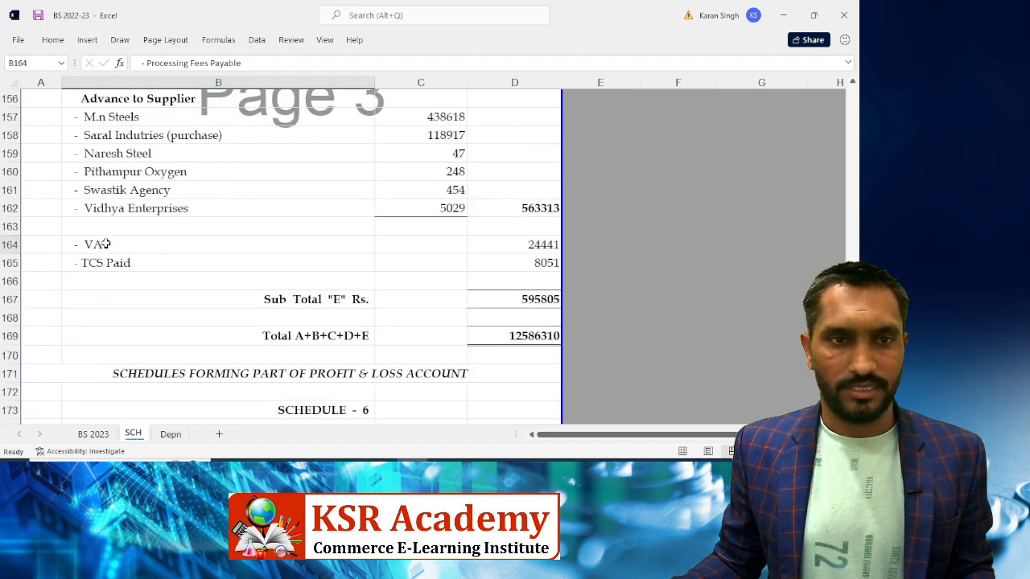
Insert a row above VAT and label it '- Input SGST'
{"action": "key", "text": "shift+space"}
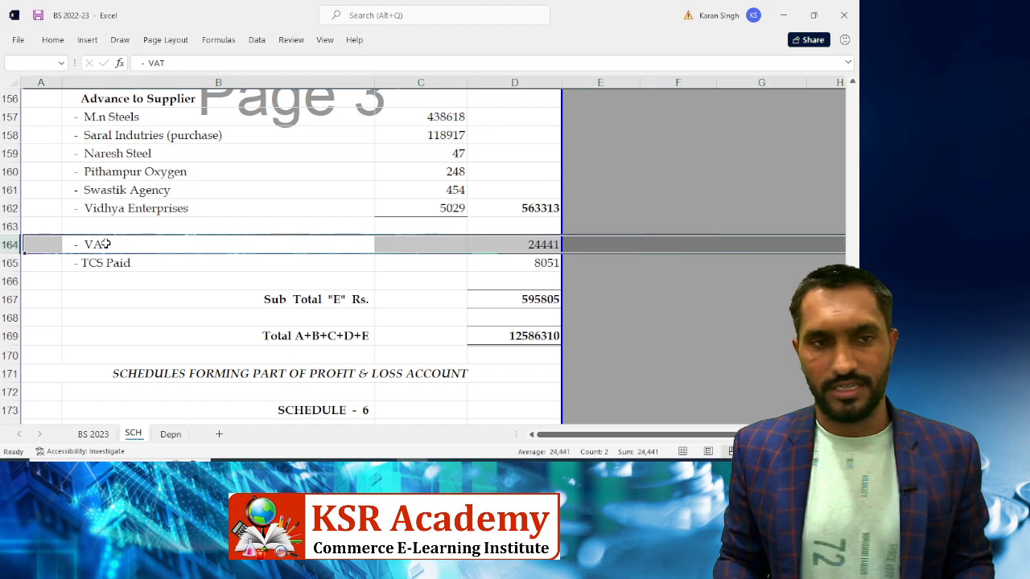
{"action": "key", "text": "ctrl+plus"}
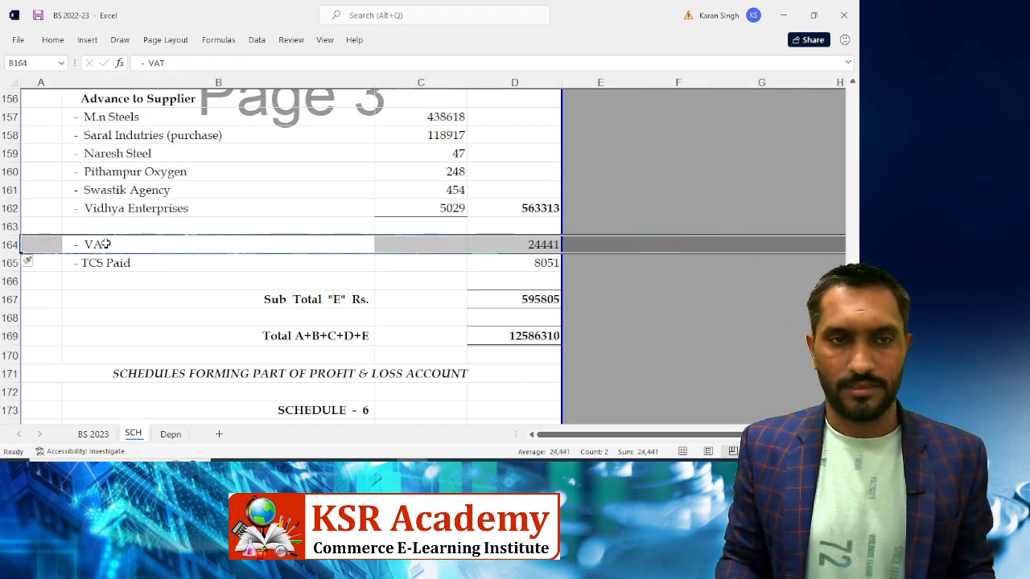
{"action": "key", "text": "Down"}
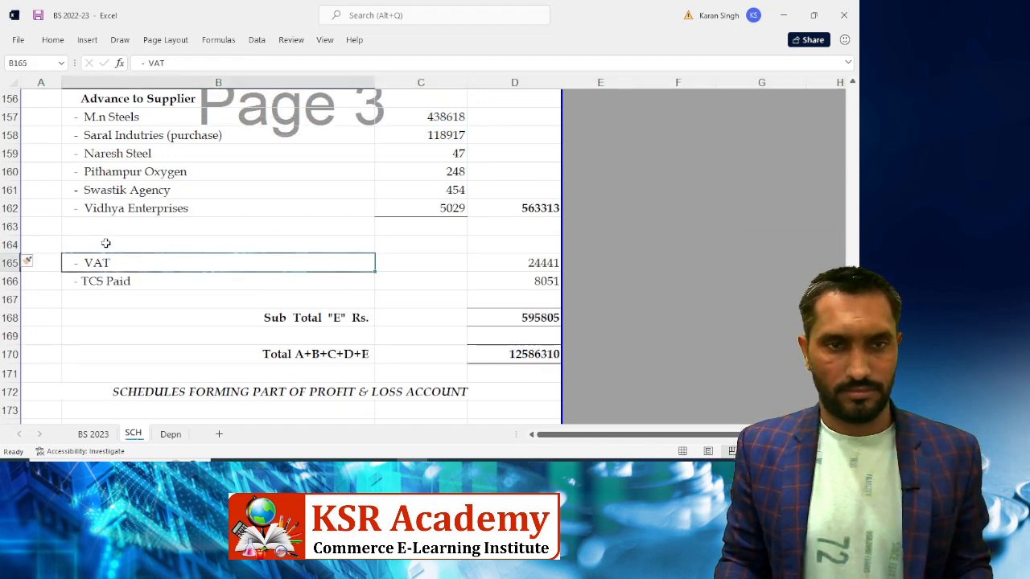
{"action": "key", "text": "ctrl+c"}
{"action": "left_click", "coordinate": [105, 243]}
{"action": "key", "text": "Return"}
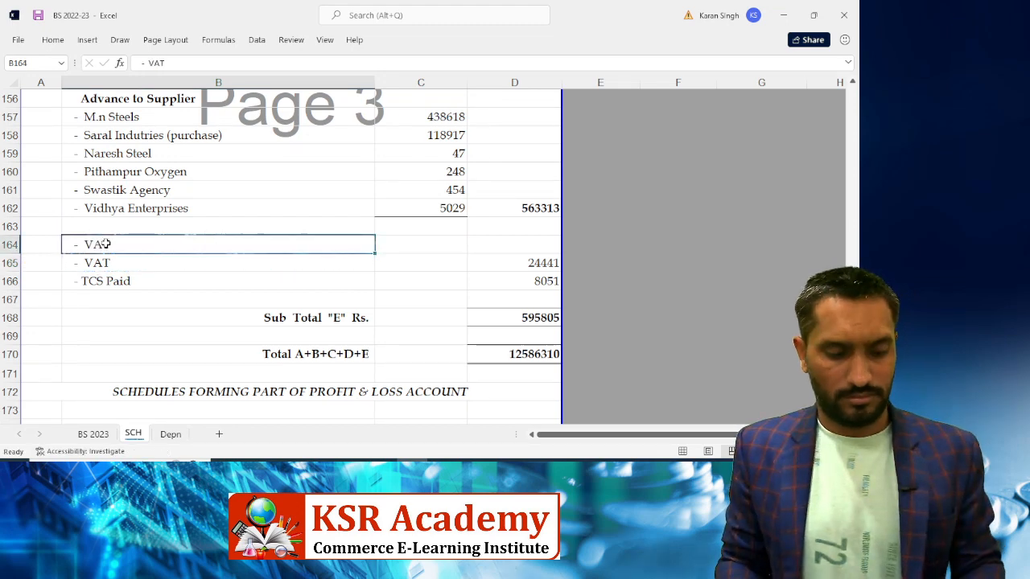
{"action": "key", "text": "F2"}
{"action": "key", "text": "BackSpace"}
{"action": "key", "text": "BackSpace"}
{"action": "key", "text": "BackSpace"}
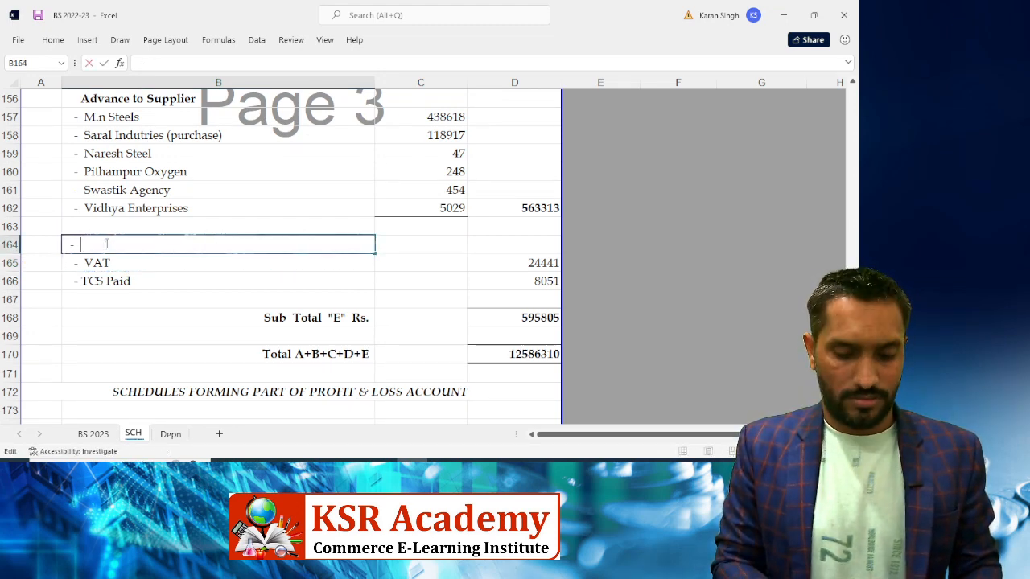
{"action": "type", "text": "Inpou"}
{"action": "key", "text": "BackSpace"}
{"action": "key", "text": "BackSpace"}
{"action": "key", "text": "BackSpace"}
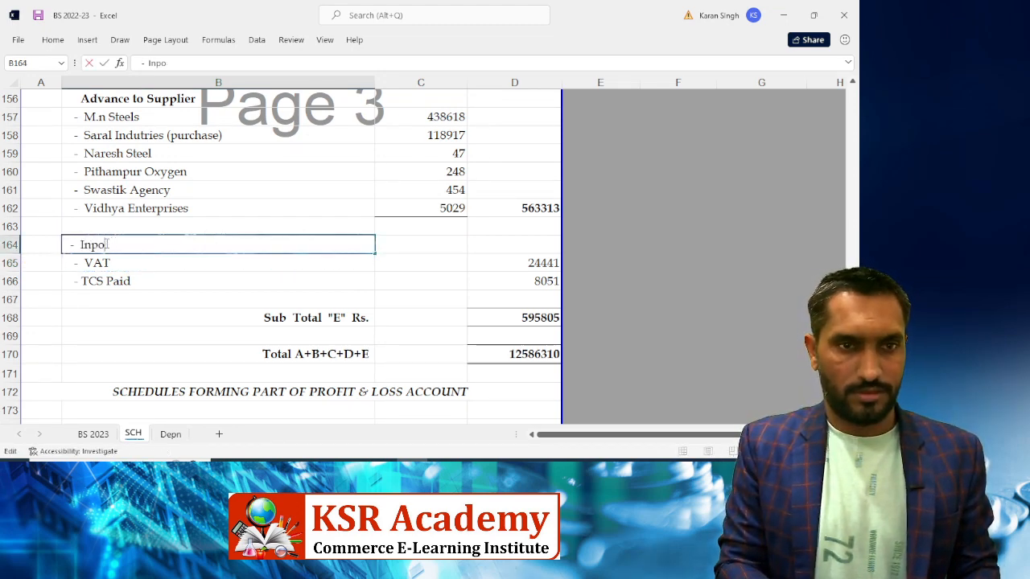
{"action": "type", "text": "ut"}
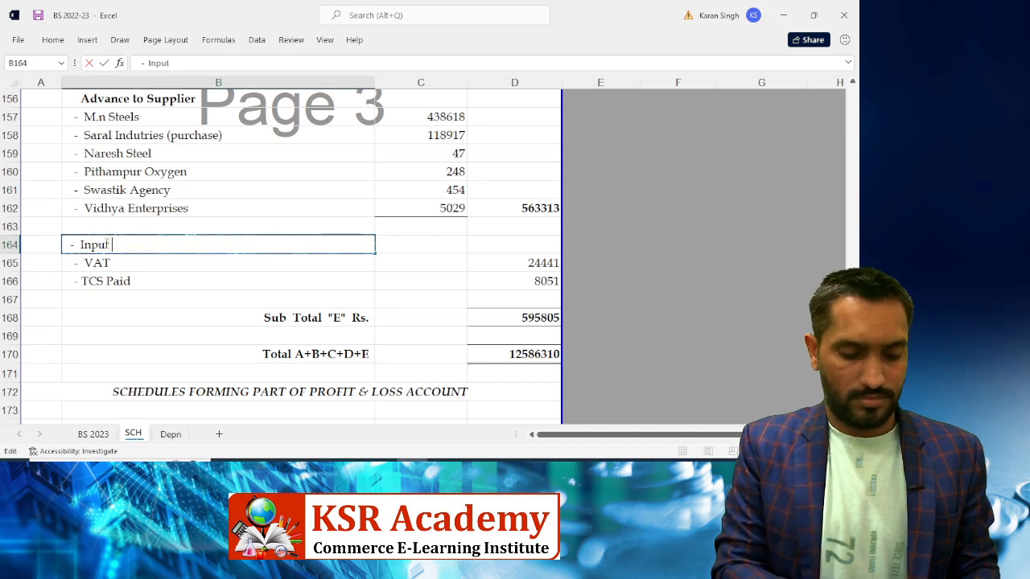
{"action": "type", "text": " SGST"}
{"action": "key", "text": "alt+Tab"}
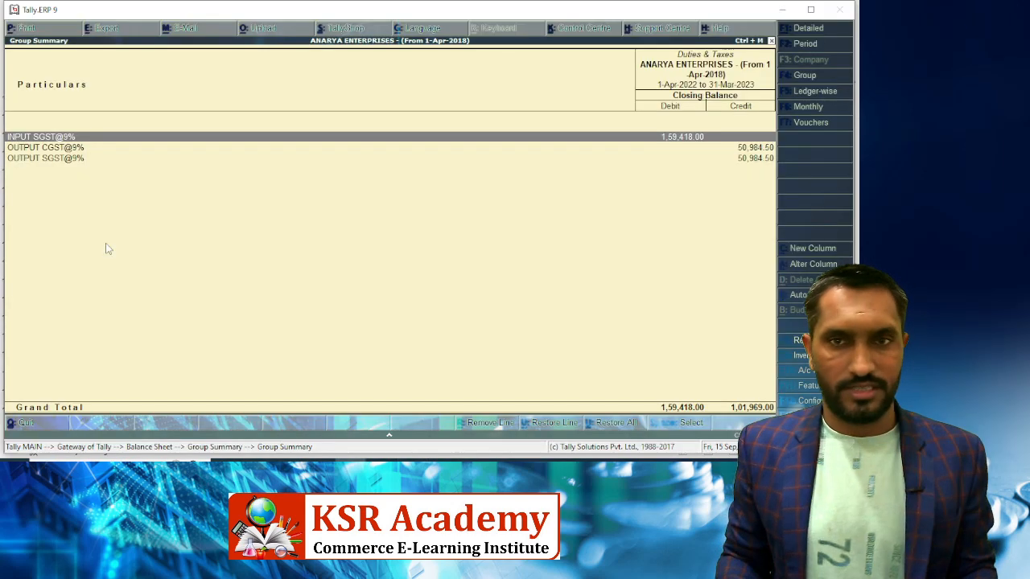
{"action": "key", "text": "alt+Tab"}
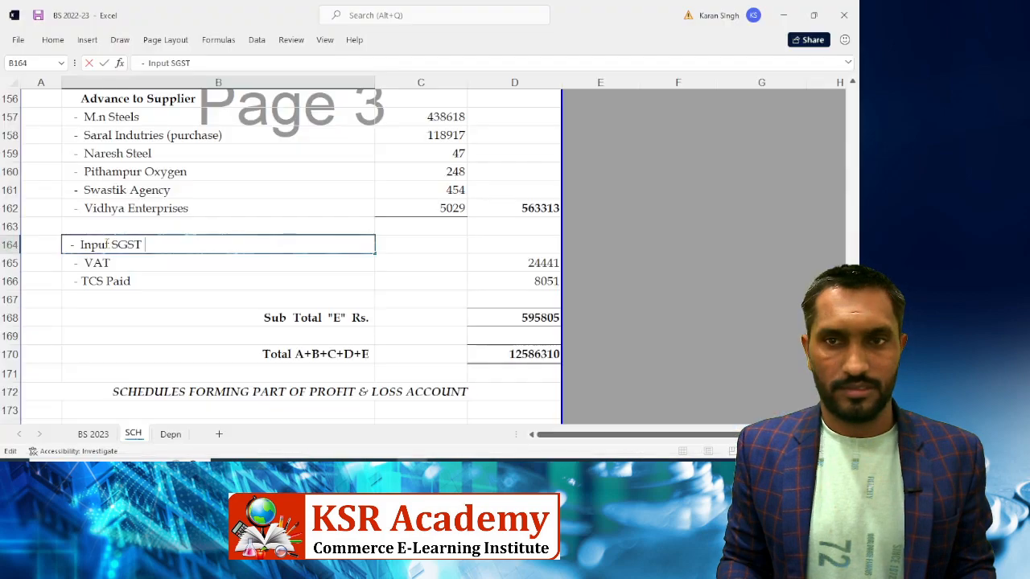
{"action": "key", "text": "Tab"}
{"action": "key", "text": "Tab"}
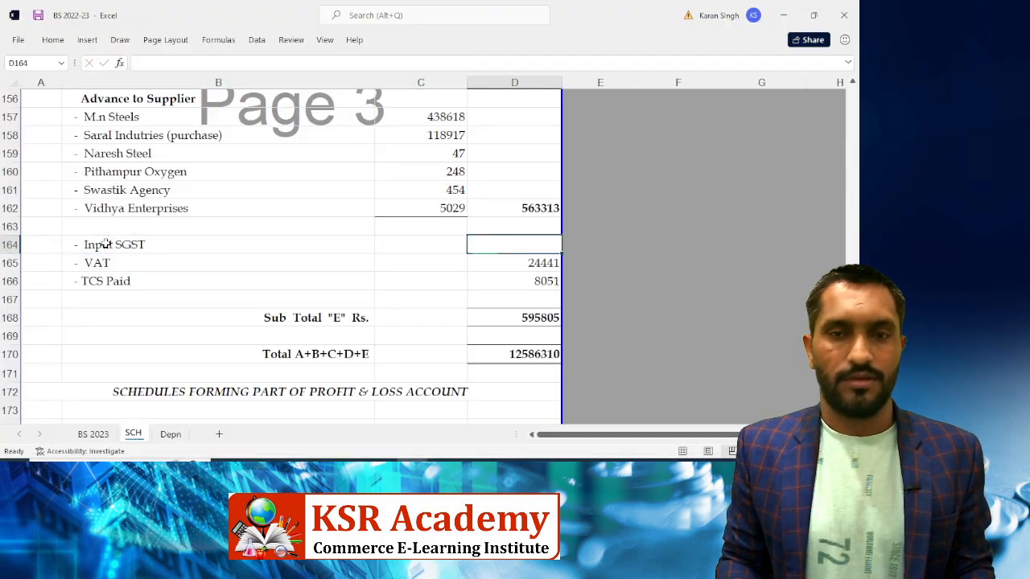
Enter the Input SGST amount 159418, checking it against Tally
{"action": "type", "text": "159"}
{"action": "key", "text": "alt+Tab"}
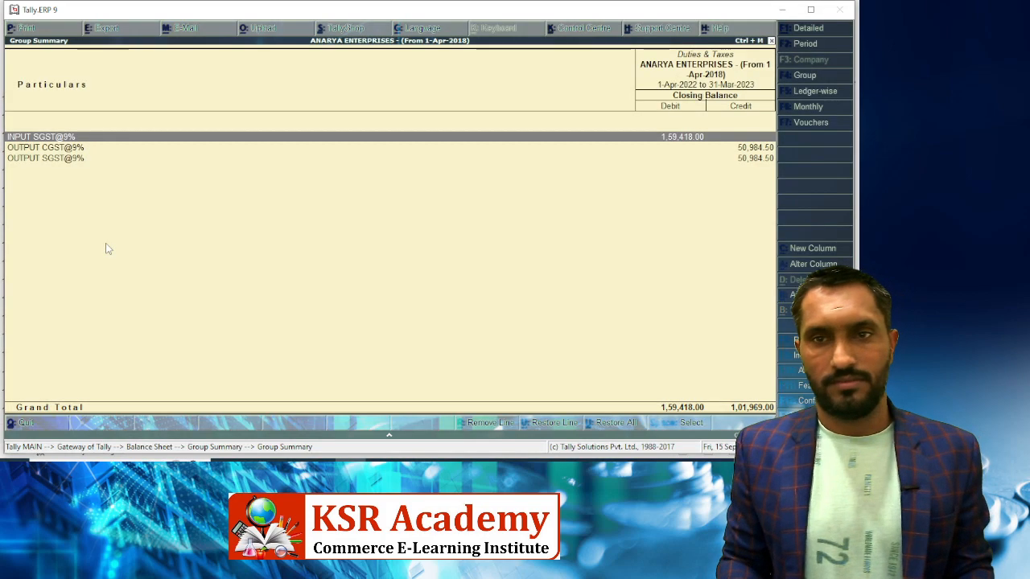
{"action": "key", "text": "alt+Tab"}
{"action": "type", "text": "59418"}
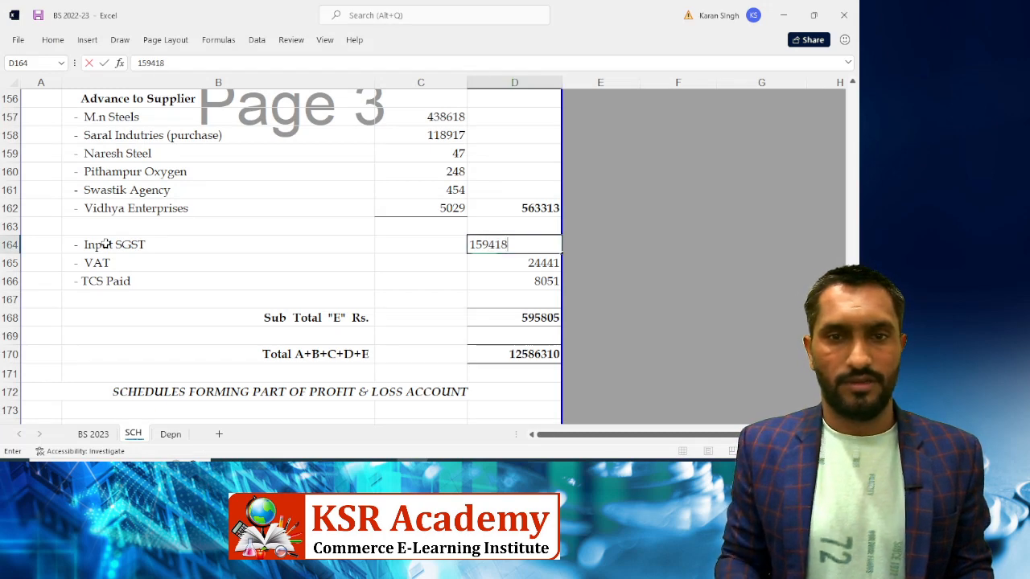
{"action": "key", "text": "ctrl+Return"}
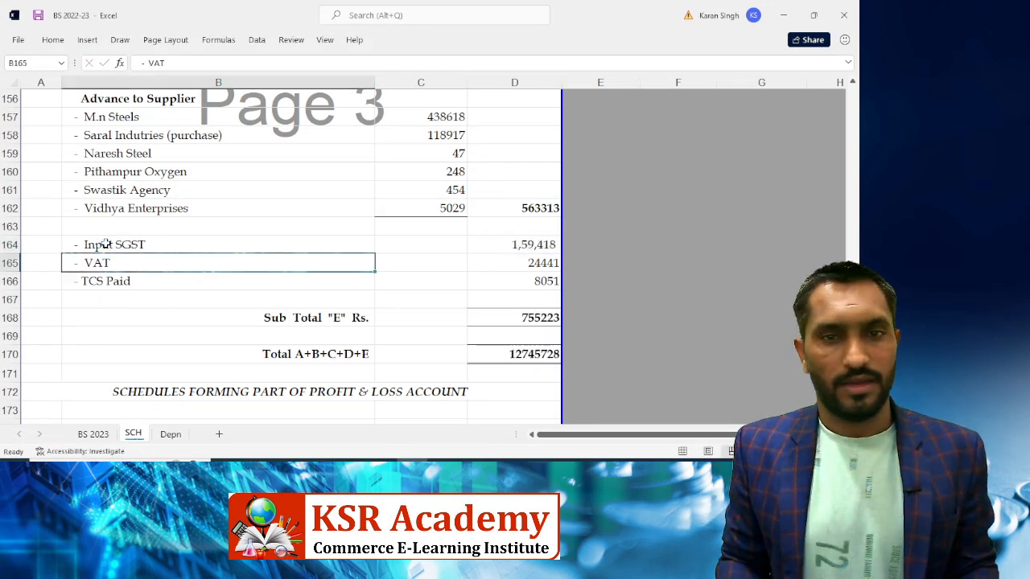
{"action": "key", "text": "alt+Tab"}
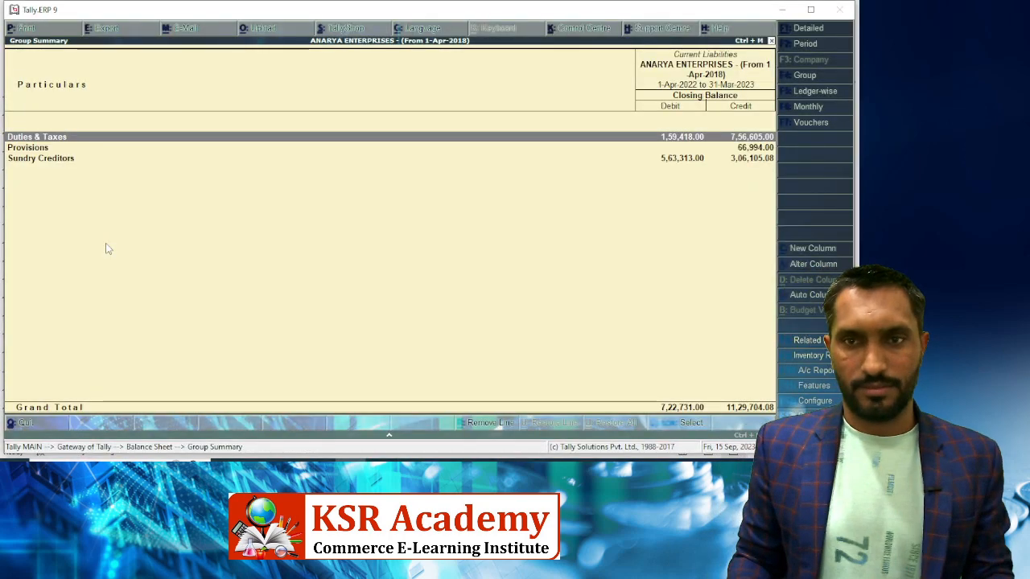
Open Tally's Suspense A/c (20,406.33), then select Excel's GST ICDS line under Other Payable
{"action": "key", "text": "Escape"}
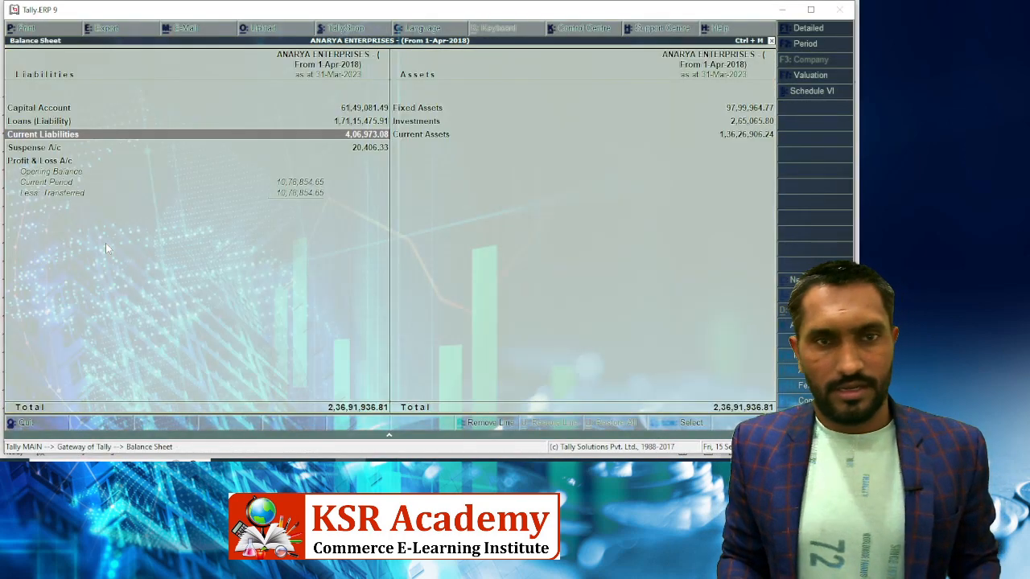
{"action": "key", "text": "Down"}
{"action": "key", "text": "Return"}
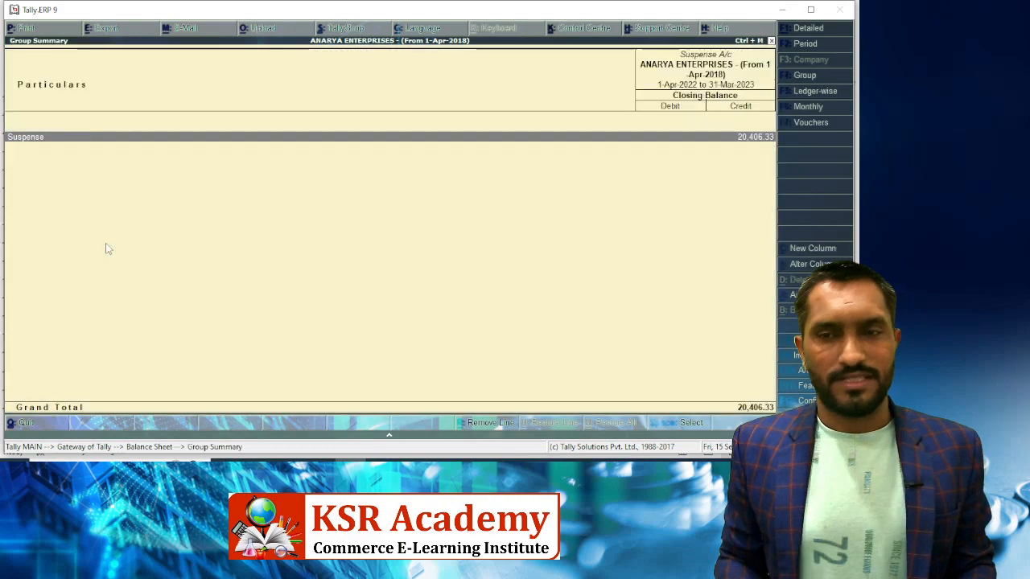
{"action": "key", "text": "alt+Tab"}
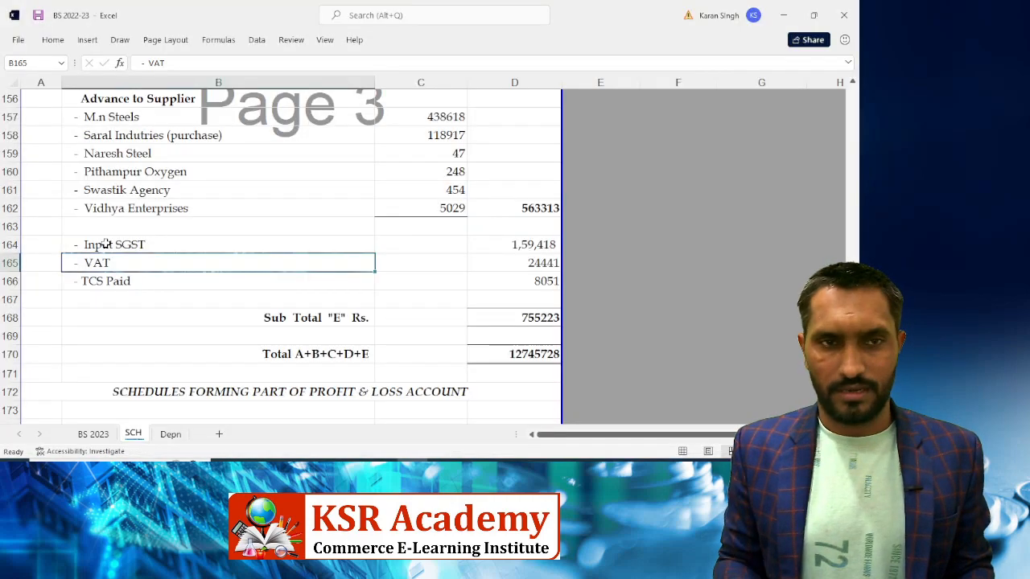
{"action": "scroll", "coordinate": [214, 213], "scroll_direction": "up", "scroll_amount": 4}
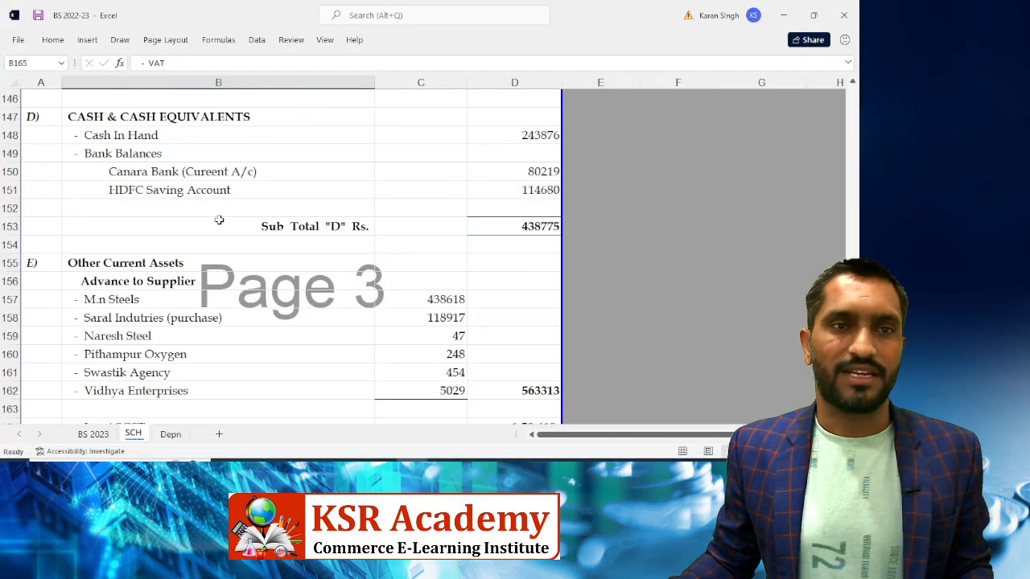
{"action": "scroll", "coordinate": [249, 227], "scroll_direction": "up", "scroll_amount": 4}
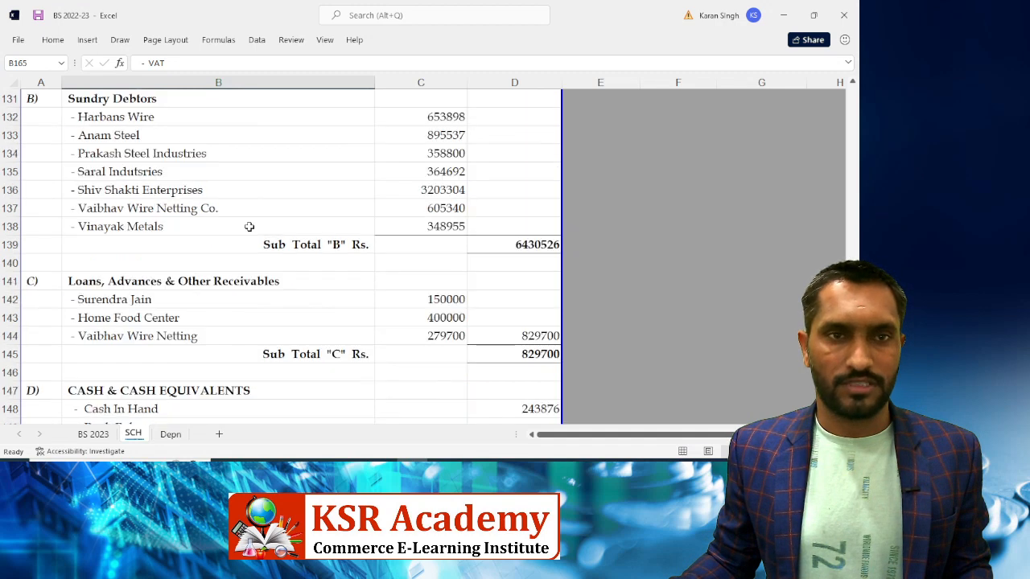
{"action": "scroll", "coordinate": [249, 227], "scroll_direction": "up", "scroll_amount": 3}
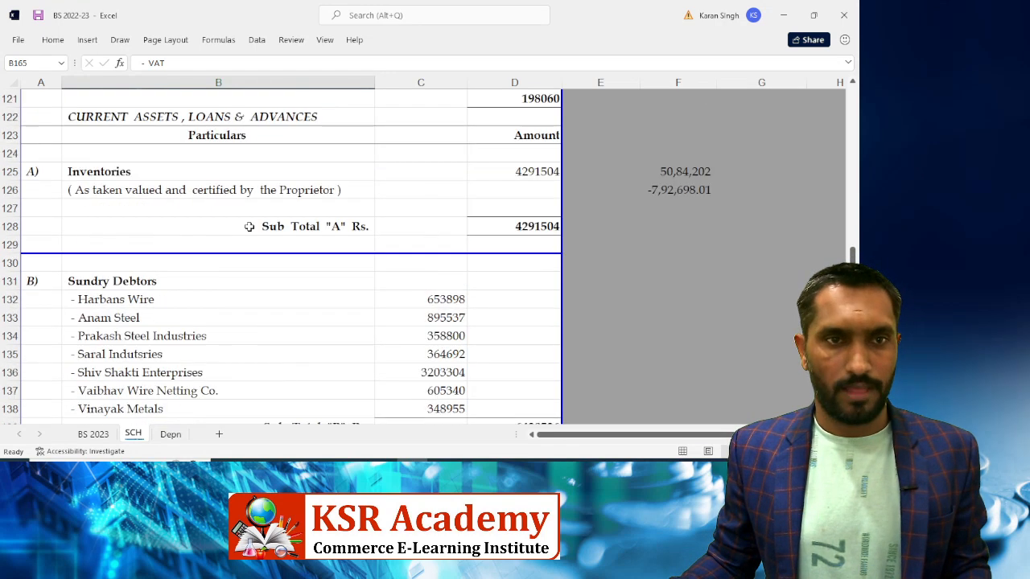
{"action": "scroll", "coordinate": [249, 227], "scroll_direction": "up", "scroll_amount": 3}
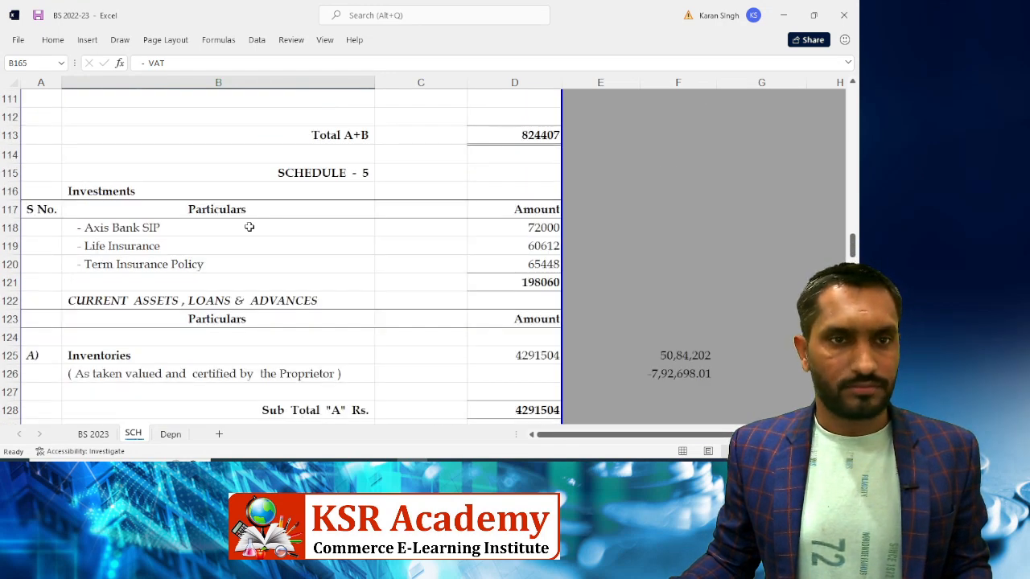
{"action": "scroll", "coordinate": [249, 227], "scroll_direction": "up", "scroll_amount": 7}
{"action": "scroll", "coordinate": [206, 309], "scroll_direction": "down", "scroll_amount": 4}
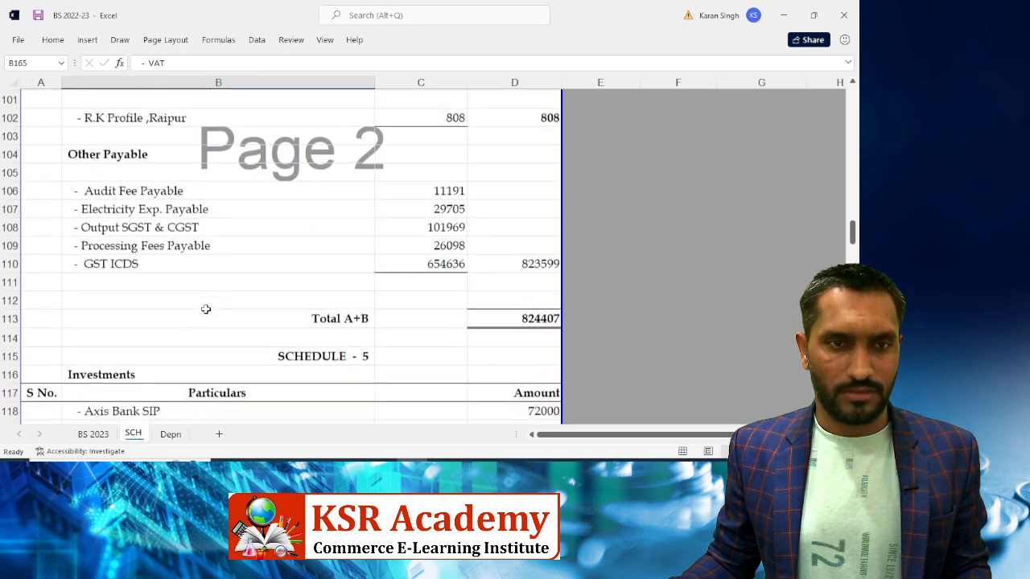
{"action": "left_click", "coordinate": [98, 258]}
Insert a row above GST ICDS and label it Suspense
{"action": "key", "text": "shift+space"}
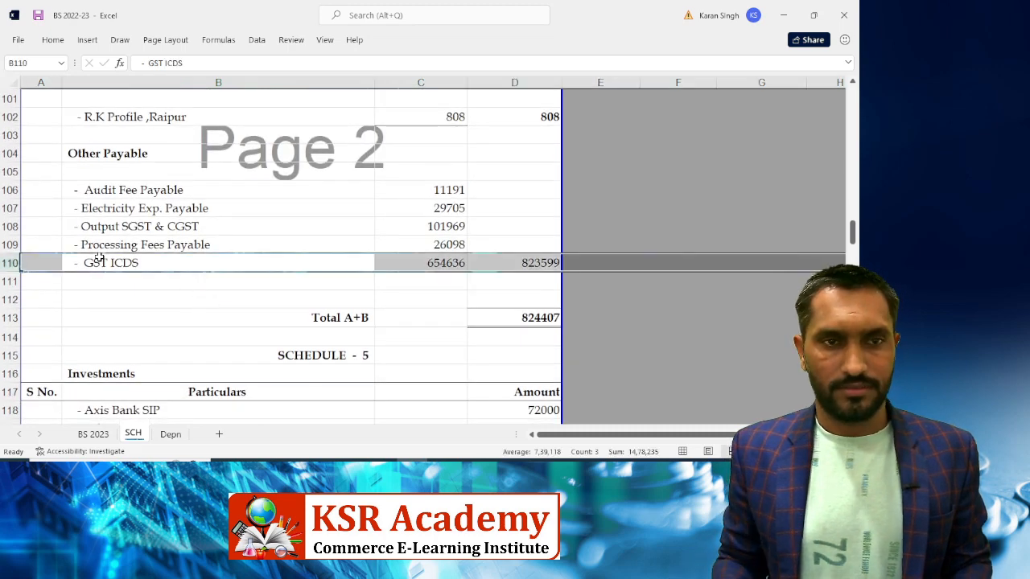
{"action": "key", "text": "ctrl+shift+equal"}
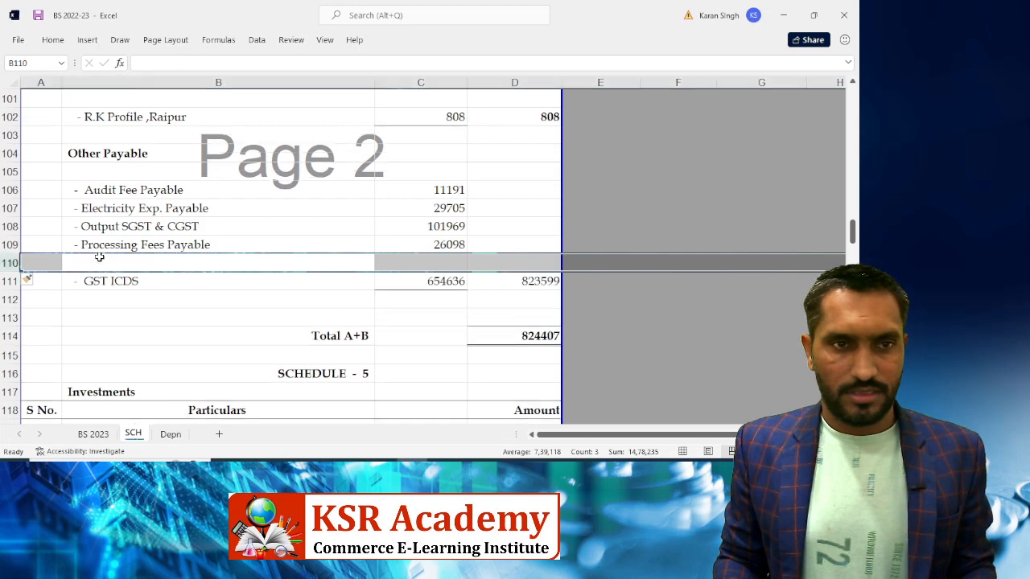
{"action": "key", "text": "Left"}
{"action": "key", "text": "Right"}
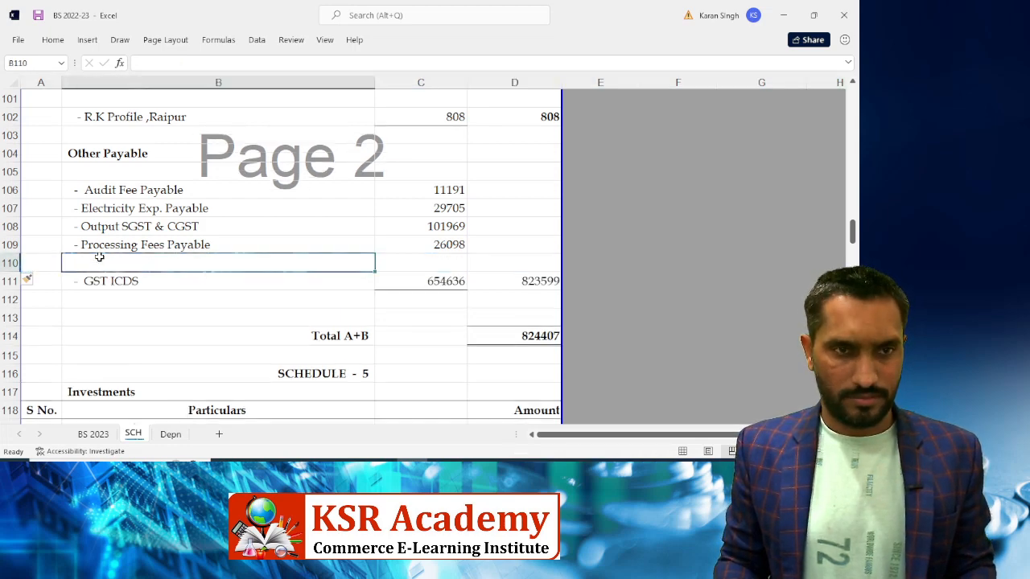
{"action": "key", "text": "ctrl+d"}
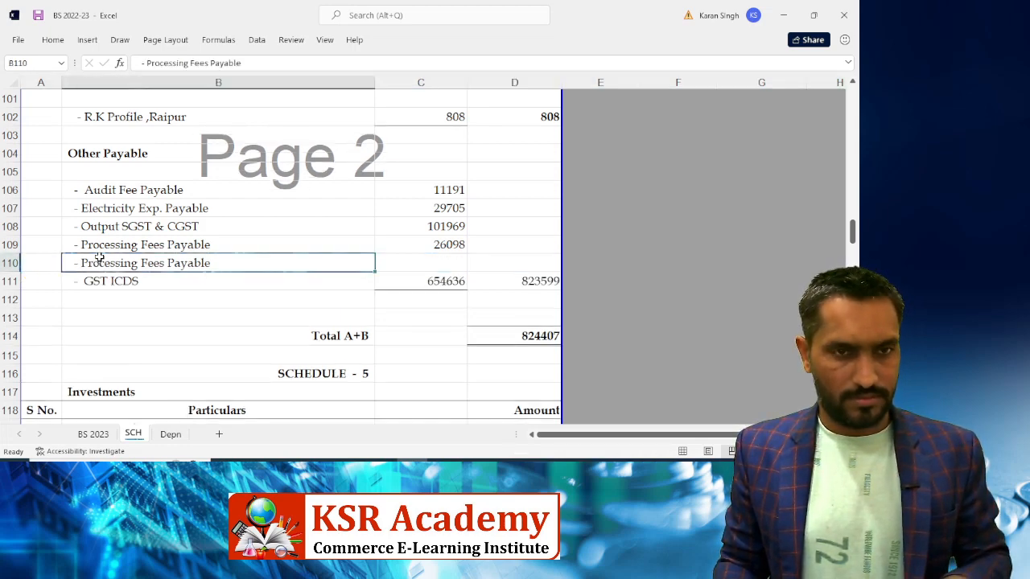
{"action": "key", "text": "F2"}
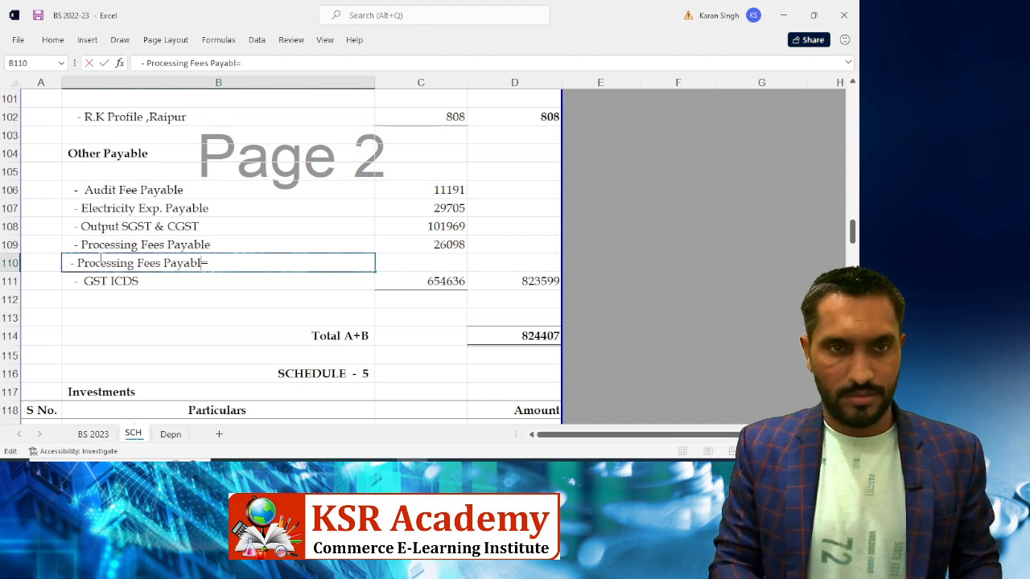
{"action": "key", "text": "BackSpace"}
{"action": "key", "text": "BackSpace"}
{"action": "key", "text": "BackSpace"}
{"action": "key", "text": "BackSpace"}
{"action": "key", "text": "BackSpace"}
{"action": "key", "text": "BackSpace"}
{"action": "key", "text": "BackSpace"}
{"action": "key", "text": "BackSpace"}
{"action": "key", "text": "BackSpace"}
{"action": "key", "text": "BackSpace"}
{"action": "key", "text": "BackSpace"}
{"action": "key", "text": "BackSpace"}
{"action": "key", "text": "BackSpace"}
{"action": "key", "text": "BackSpace"}
{"action": "key", "text": "BackSpace"}
{"action": "key", "text": "BackSpace"}
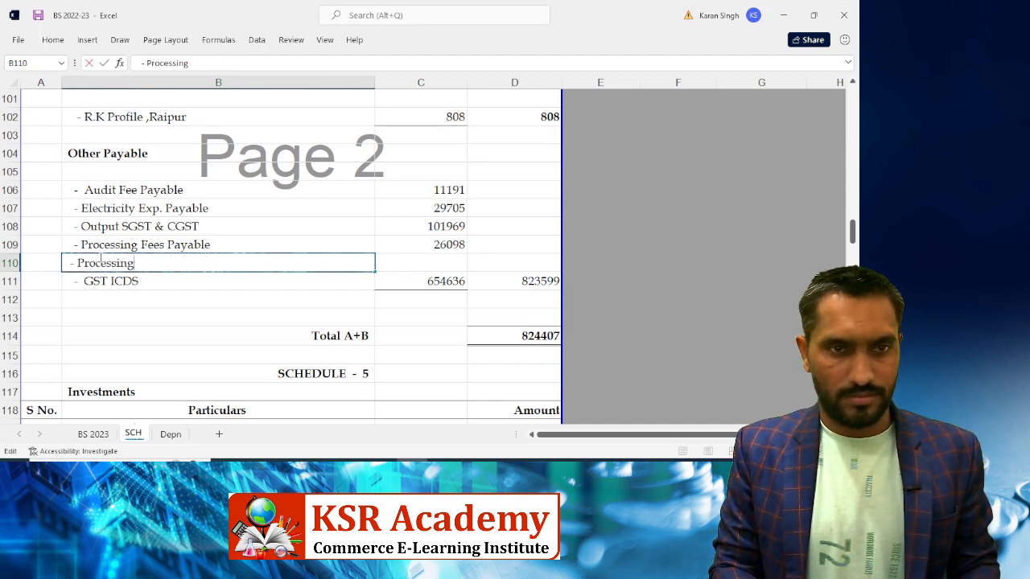
{"action": "key", "text": "BackSpace"}
{"action": "key", "text": "BackSpace"}
{"action": "key", "text": "BackSpace"}
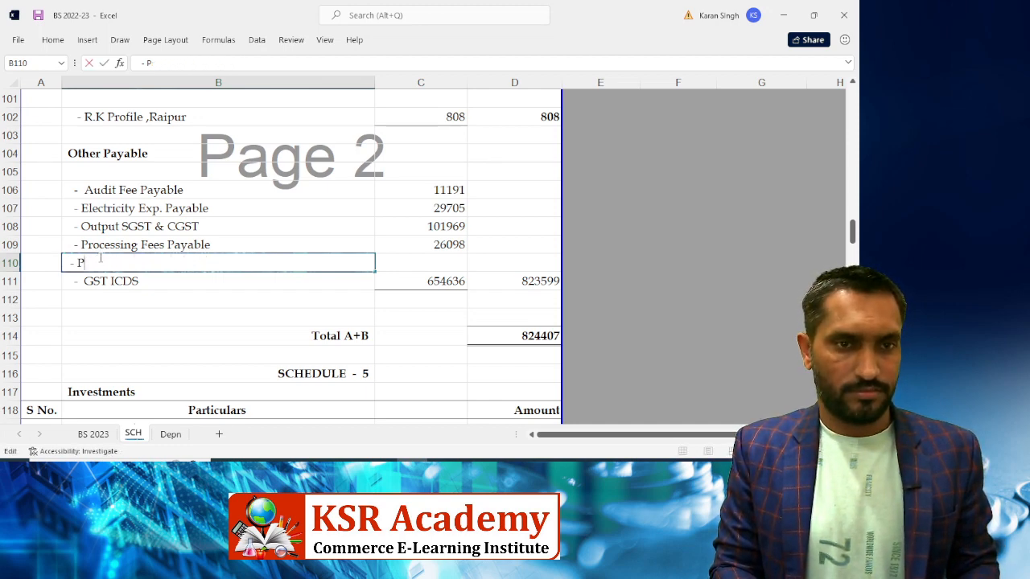
{"action": "key", "text": "BackSpace"}
{"action": "type", "text": "Suspense"}
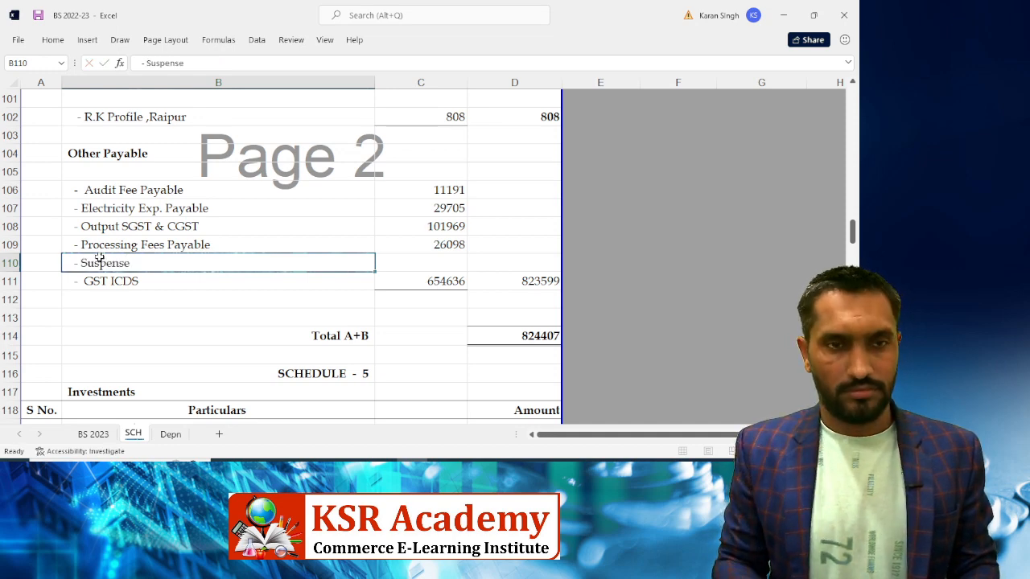
{"action": "key", "text": "Tab"}
Enter the Suspense amount 20406.33 as shown in Tally
{"action": "key", "text": "alt+Tab"}
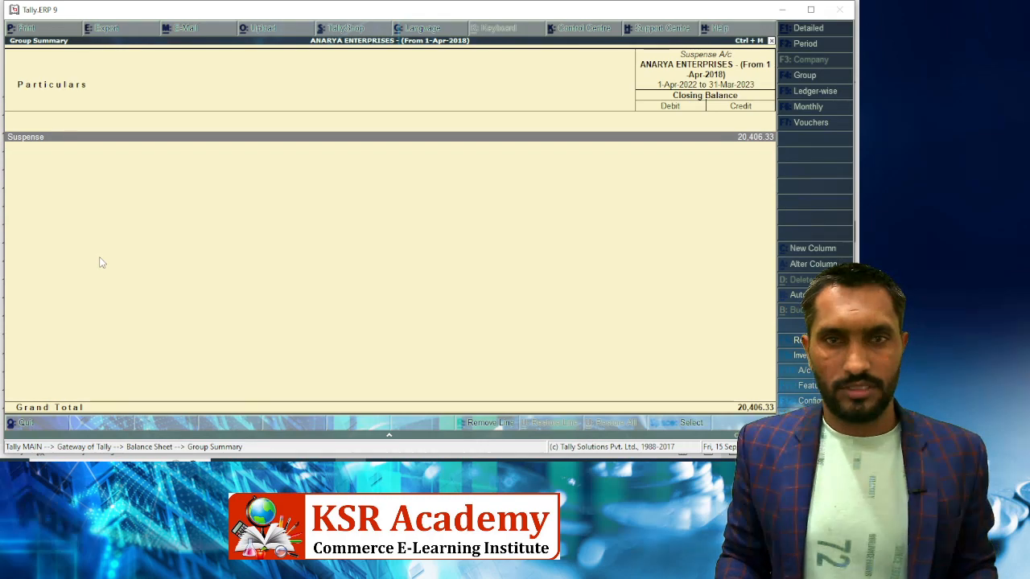
{"action": "key", "text": "alt+Tab"}
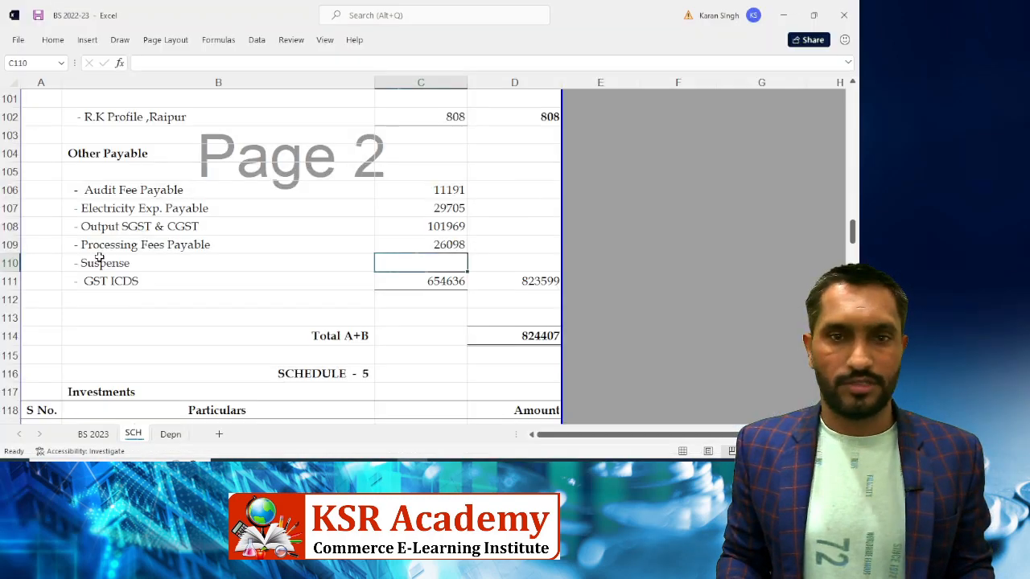
{"action": "type", "text": "20406.33"}
{"action": "key", "text": "Tab"}
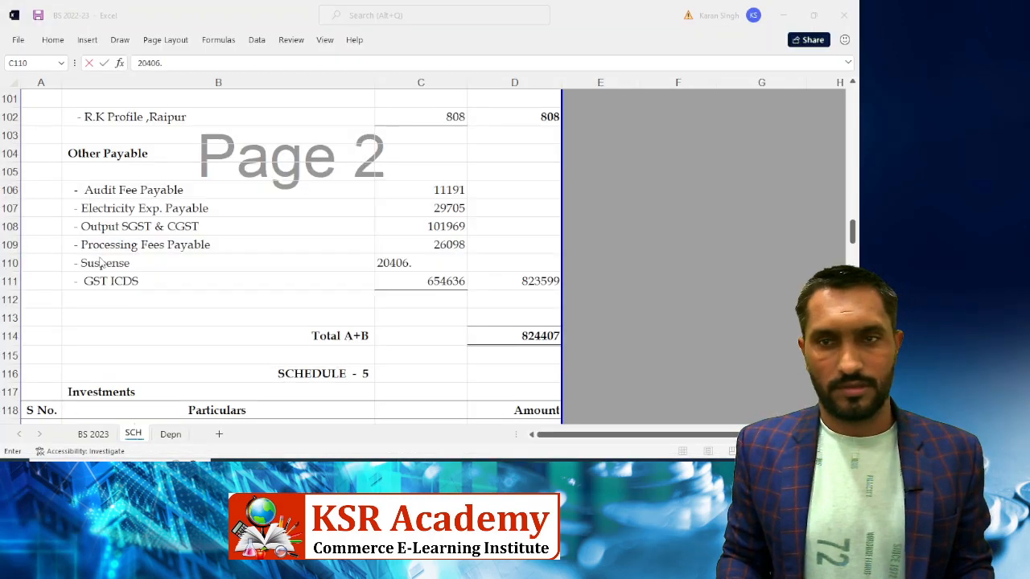
{"action": "key", "text": "alt+Tab"}
{"action": "key", "text": "alt+Tab"}
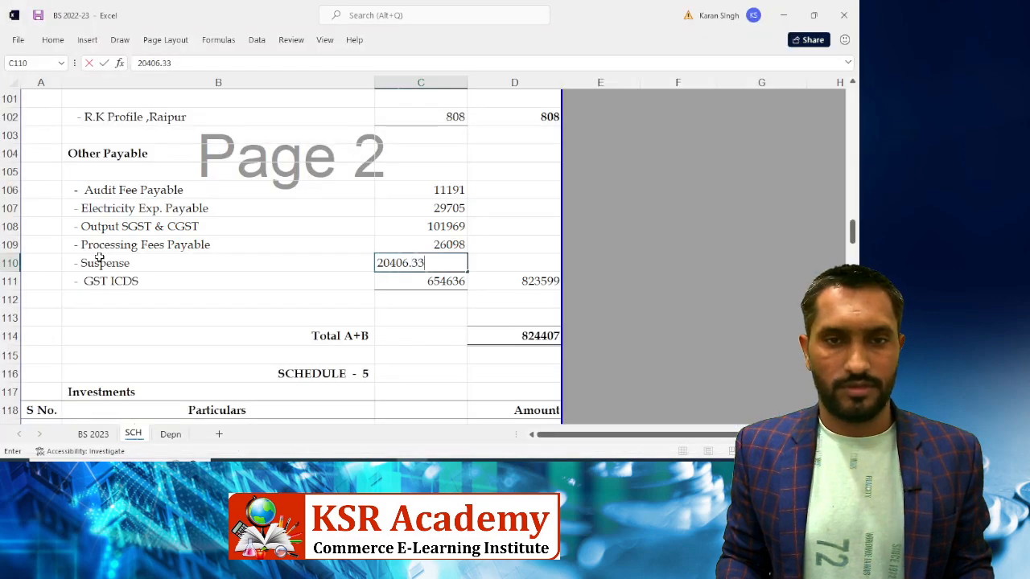
{"action": "key", "text": "Return"}
{"action": "key", "text": "Left"}
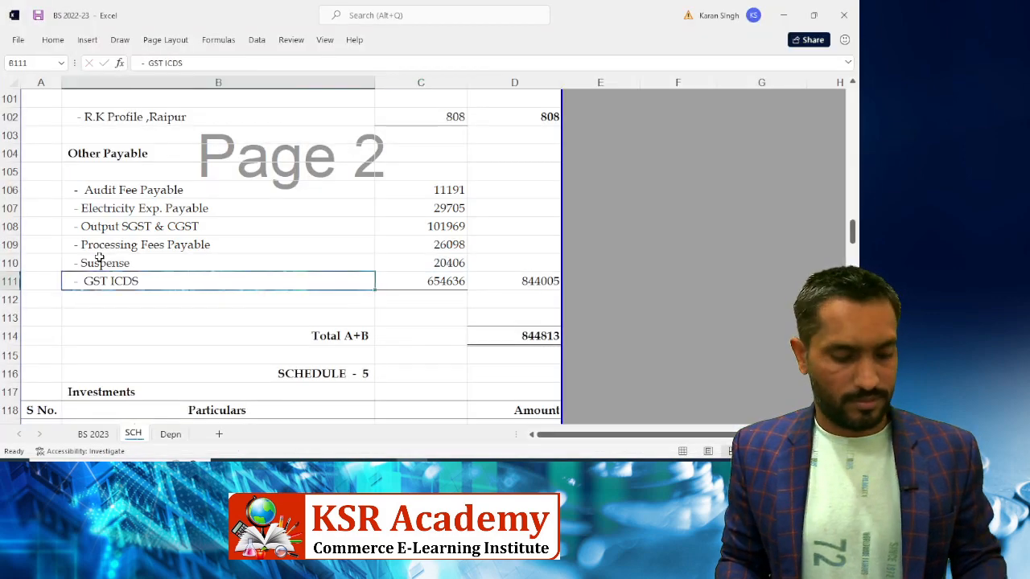
Return to Tally's Balance Sheet and review its Capital Account and Fixed Assets lines
{"action": "key", "text": "alt+Tab"}
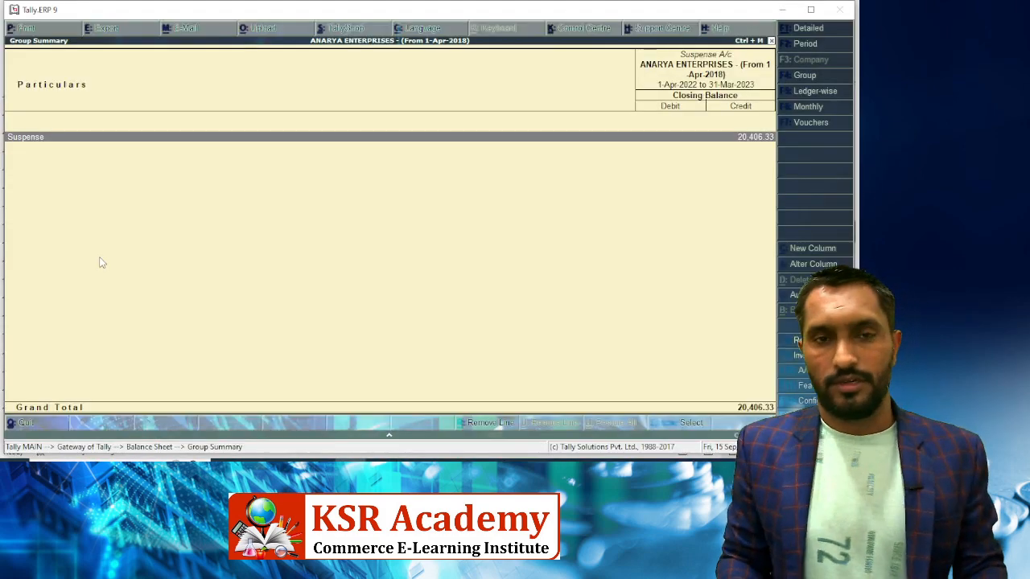
{"action": "key", "text": "Escape"}
{"action": "key", "text": "Down"}
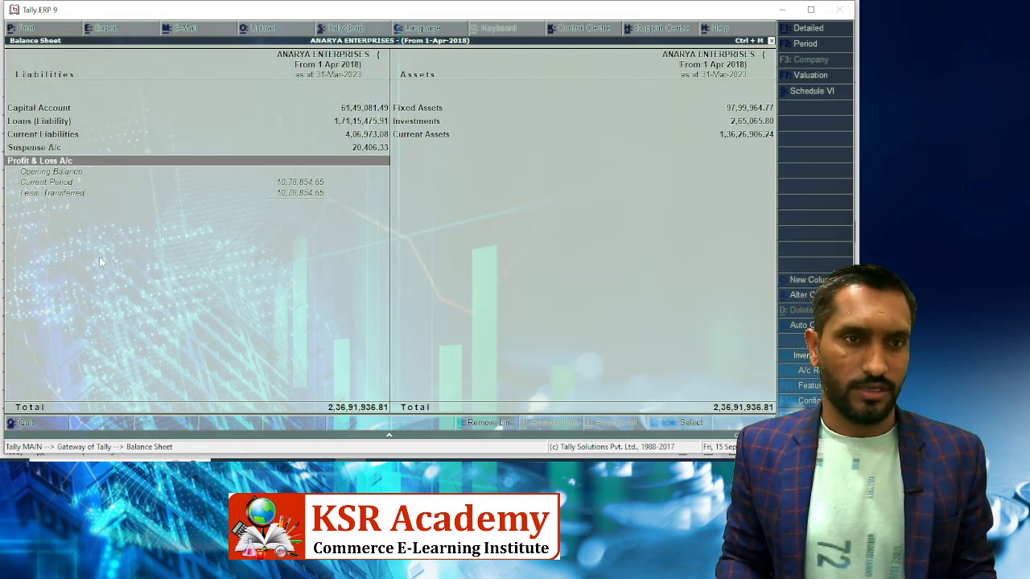
{"action": "key", "text": "Up"}
{"action": "key", "text": "Up"}
{"action": "key", "text": "Up"}
{"action": "key", "text": "Up"}
{"action": "key", "text": "Right"}
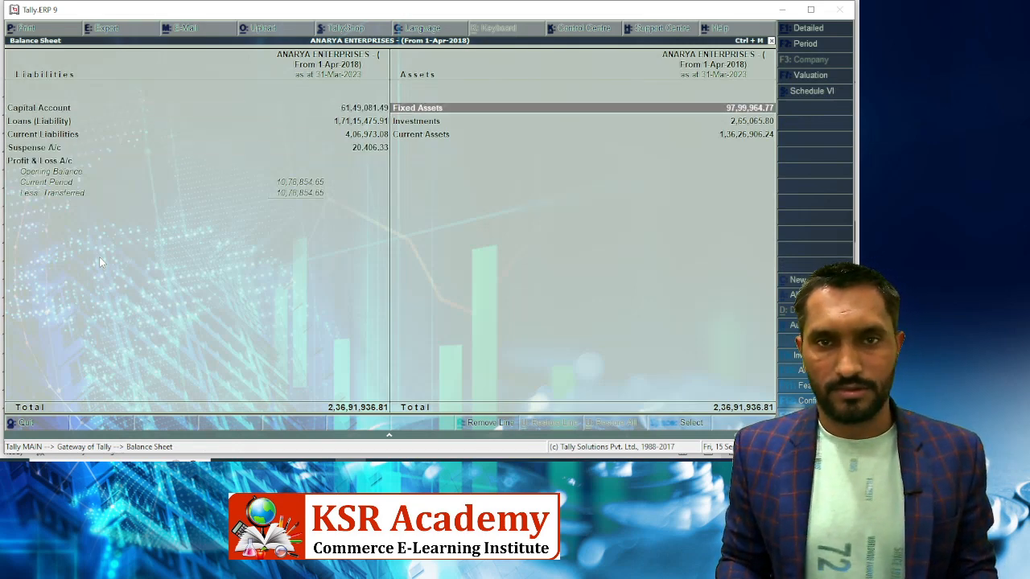
{"action": "key", "text": "alt+Tab"}
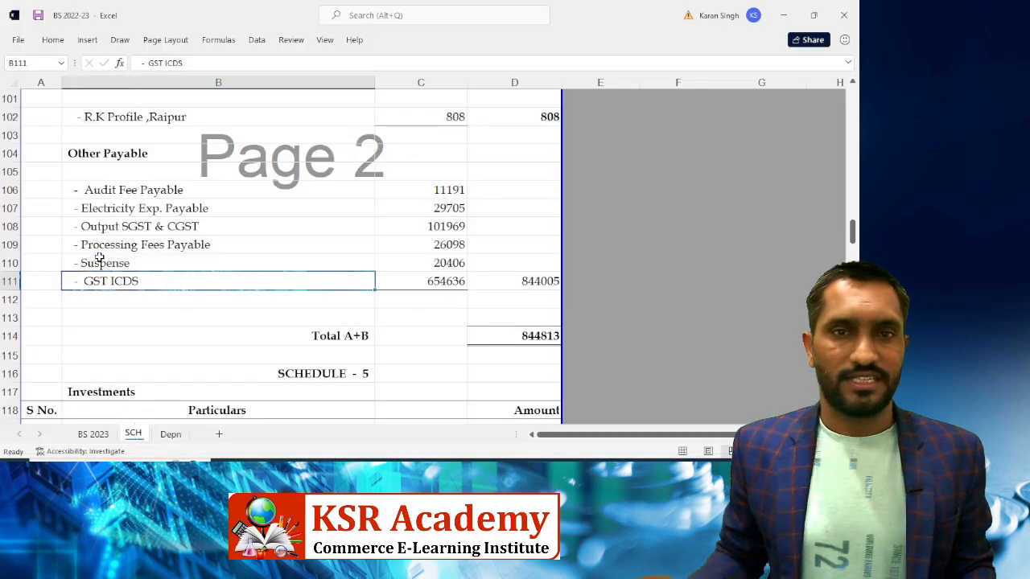
{"action": "left_click", "coordinate": [101, 436]}
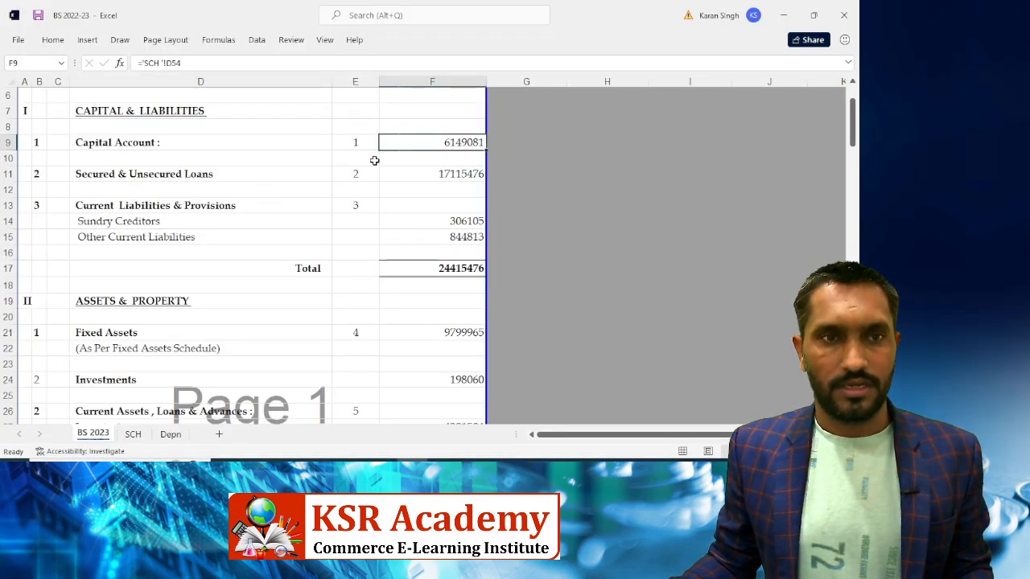
{"action": "left_click", "coordinate": [417, 175]}
{"action": "left_click", "coordinate": [449, 222]}
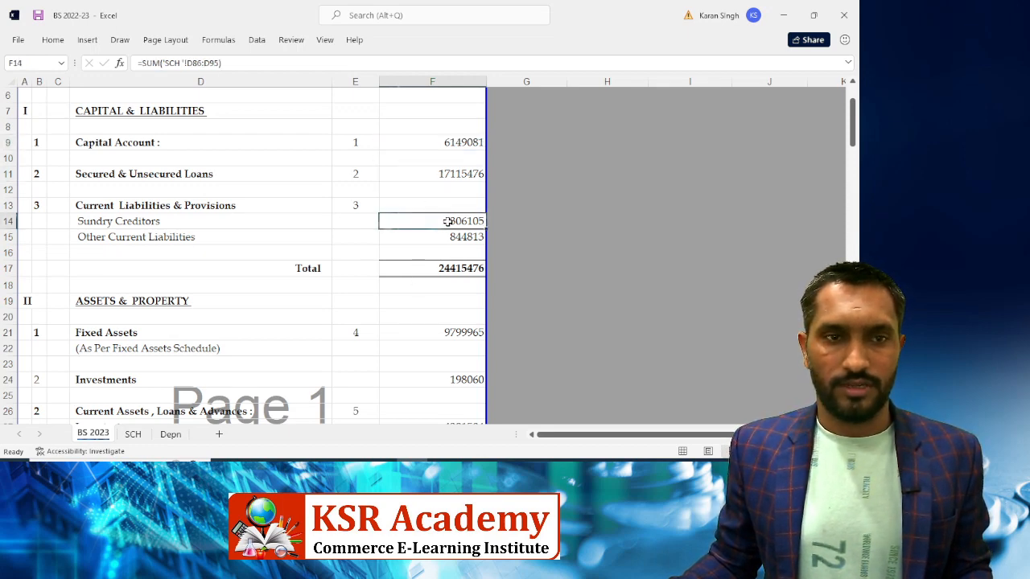
{"action": "left_click", "coordinate": [445, 235]}
{"action": "scroll", "coordinate": [474, 227], "scroll_direction": "down", "scroll_amount": 3}
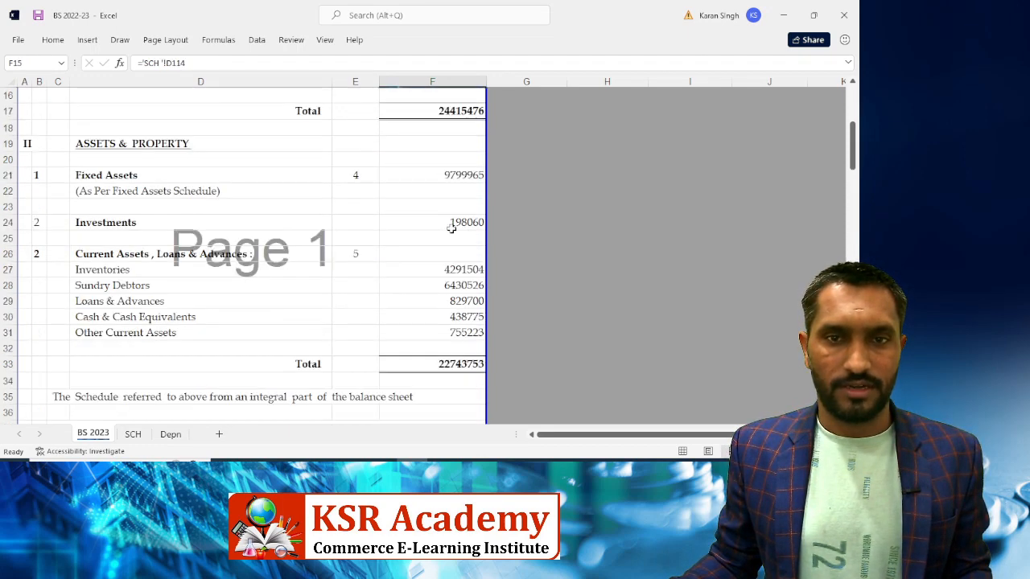
{"action": "left_click", "coordinate": [432, 177]}
{"action": "key", "text": "alt+Tab"}
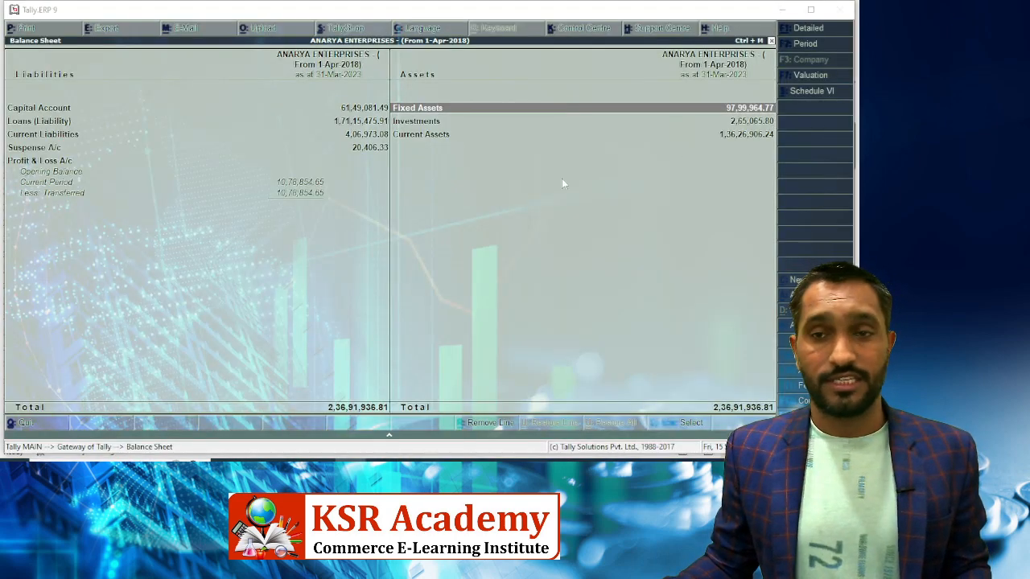
{"action": "key", "text": "alt+Tab"}
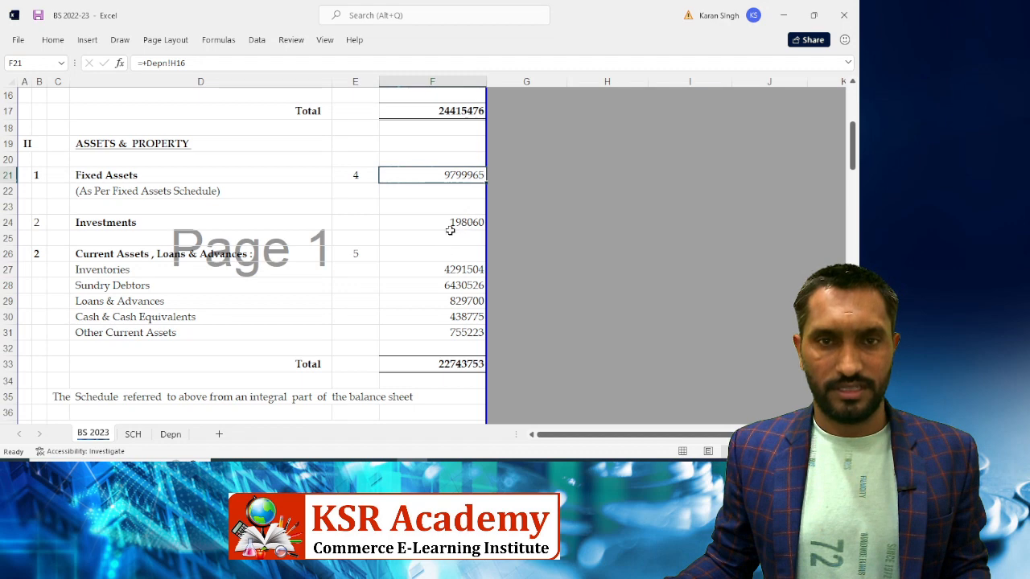
{"action": "left_click", "coordinate": [426, 224]}
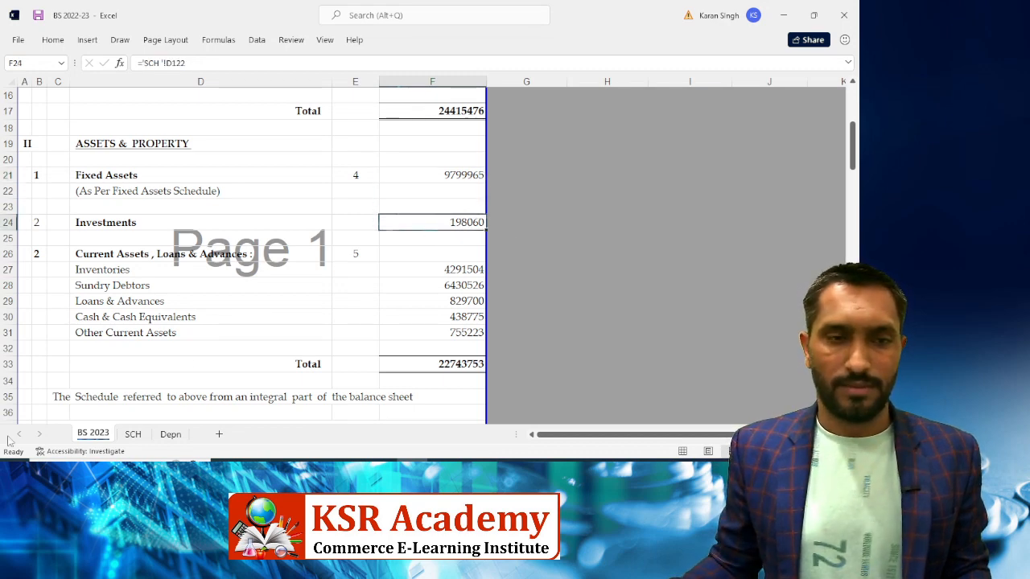
{"action": "left_click", "coordinate": [133, 434]}
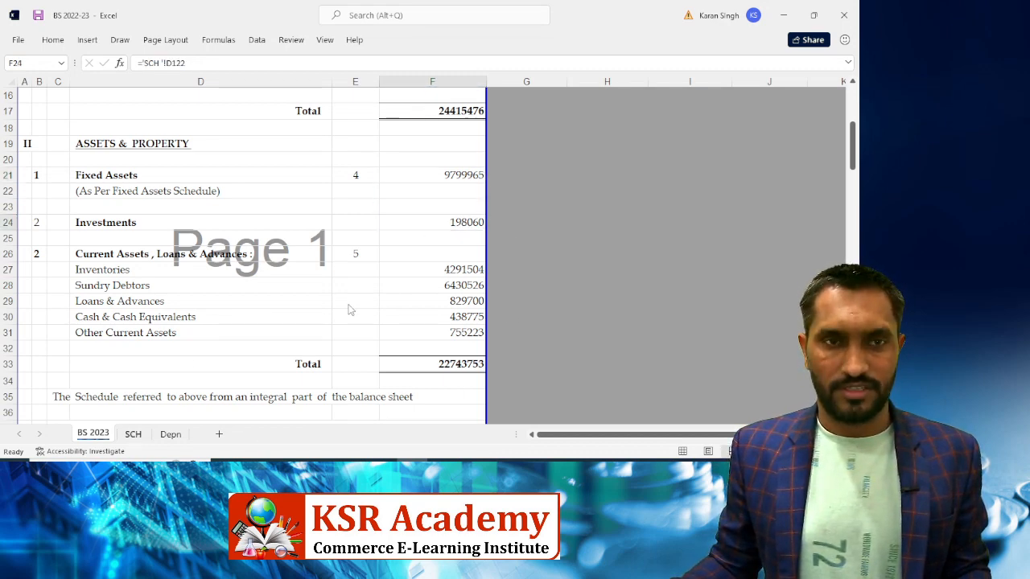
{"action": "scroll", "coordinate": [383, 290], "scroll_direction": "down", "scroll_amount": 1}
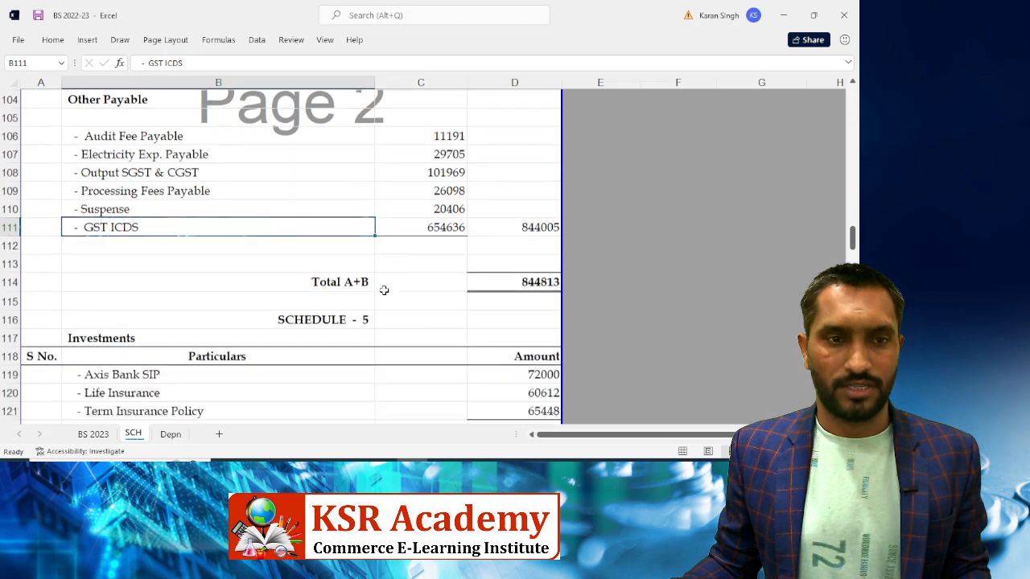
Set the Axis Bank SIP amount to 96000 from Tally's Investments breakdown
{"action": "scroll", "coordinate": [383, 290], "scroll_direction": "down", "scroll_amount": 4}
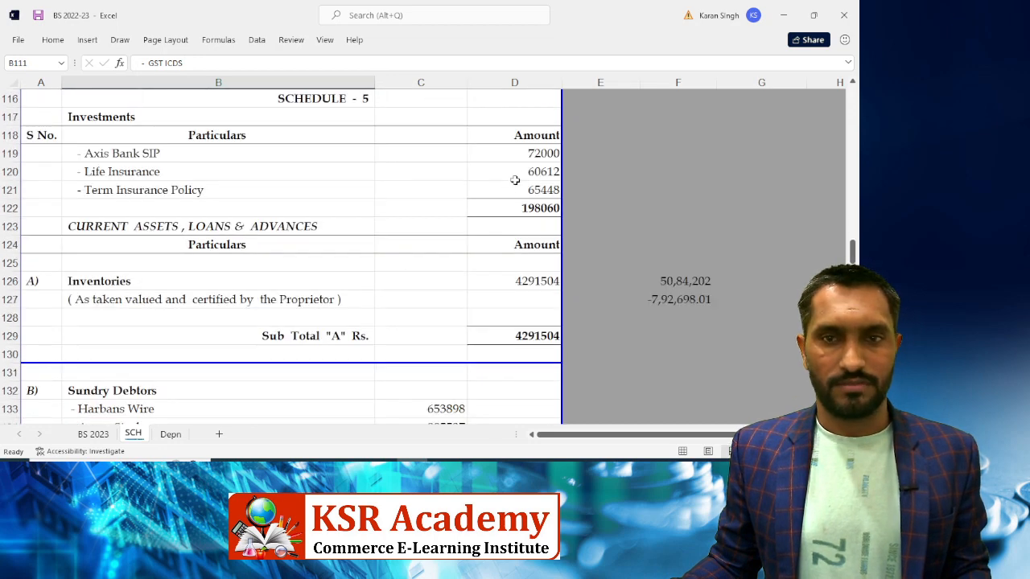
{"action": "left_click", "coordinate": [518, 150]}
{"action": "key", "text": "alt+Tab"}
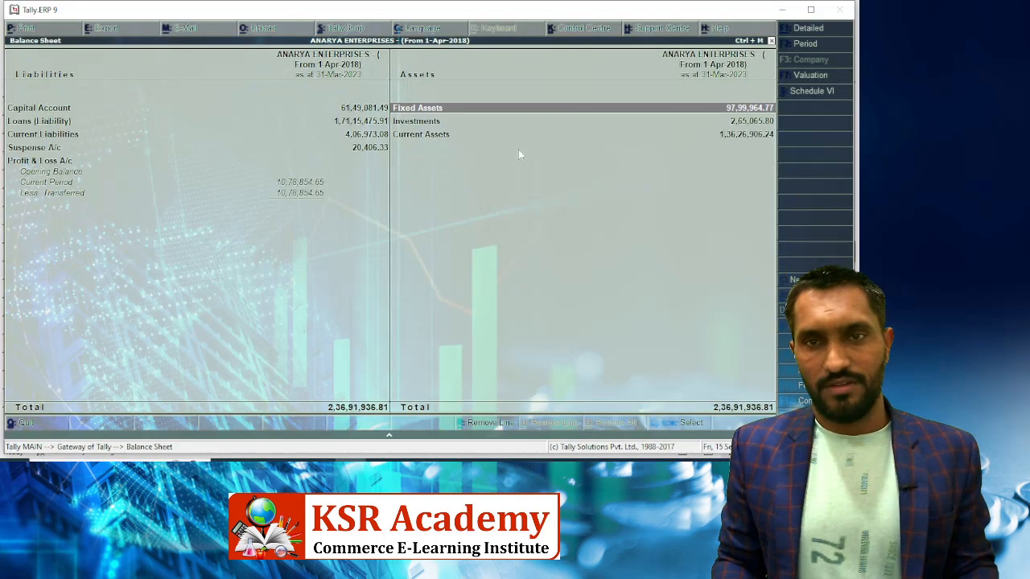
{"action": "key", "text": "Down"}
{"action": "key", "text": "Return"}
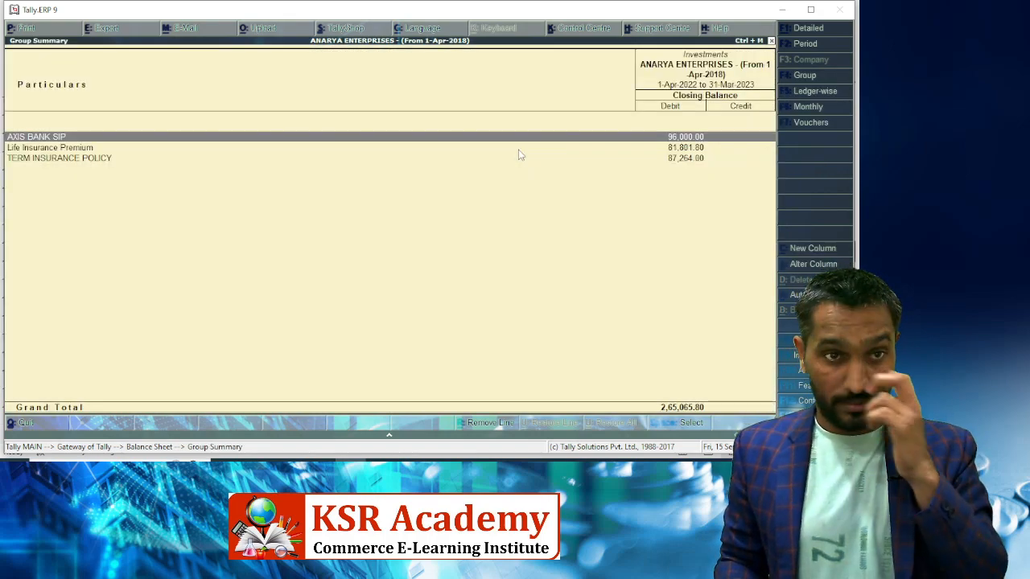
{"action": "key", "text": "alt+Tab"}
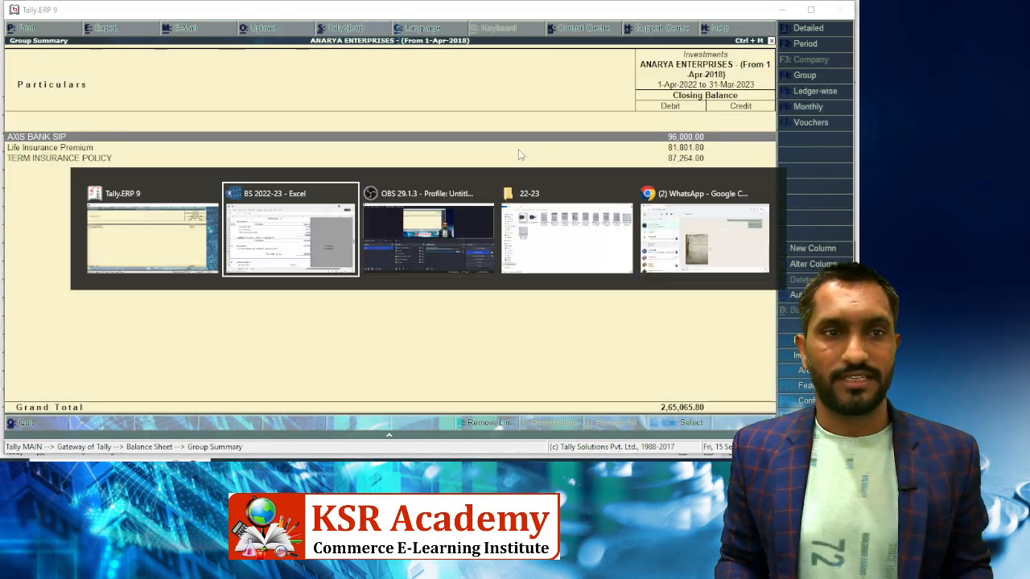
{"action": "type", "text": "96000"}
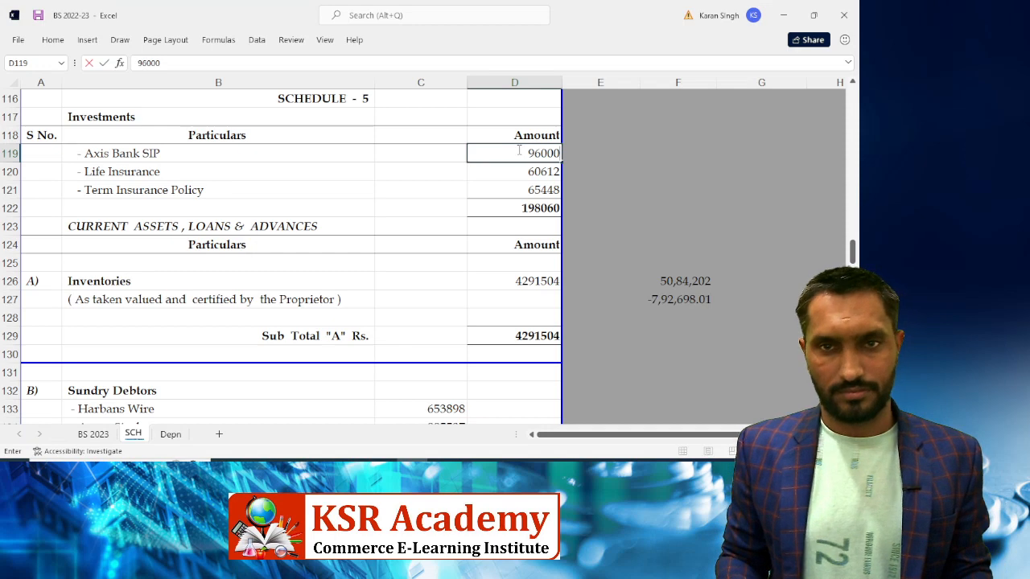
{"action": "key", "text": "Return"}
Enter the Life Insurance Premium amount as 81801.80, matching Tally
{"action": "key", "text": "alt+Tab"}
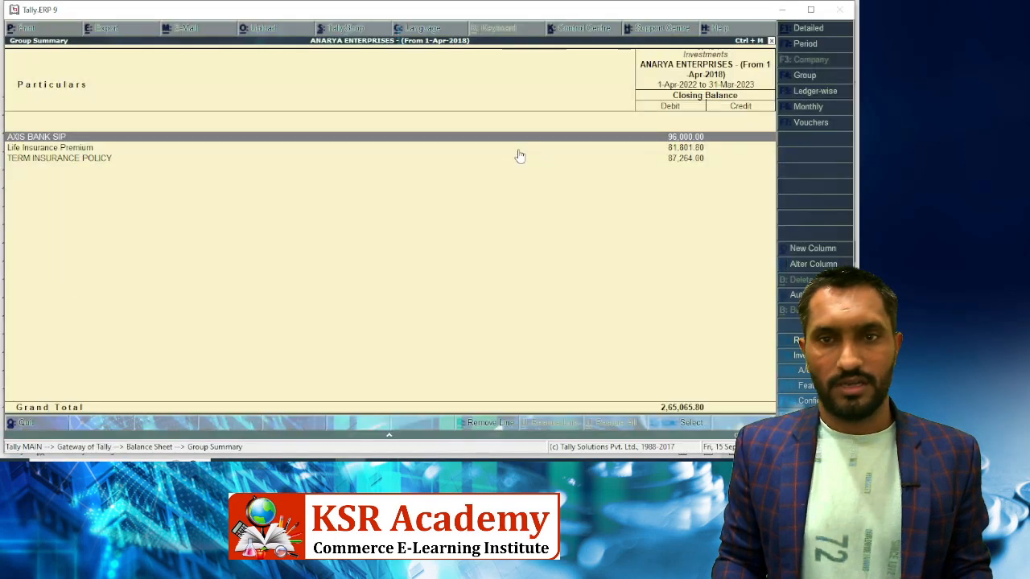
{"action": "key", "text": "Down"}
{"action": "key", "text": "alt+Tab"}
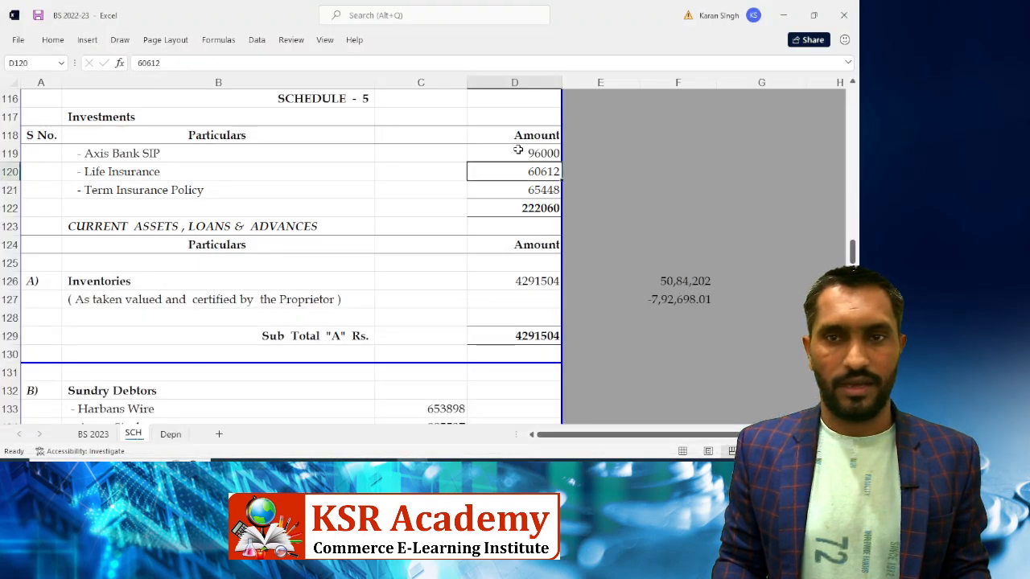
{"action": "type", "text": "81801"}
{"action": "key", "text": "alt+Tab"}
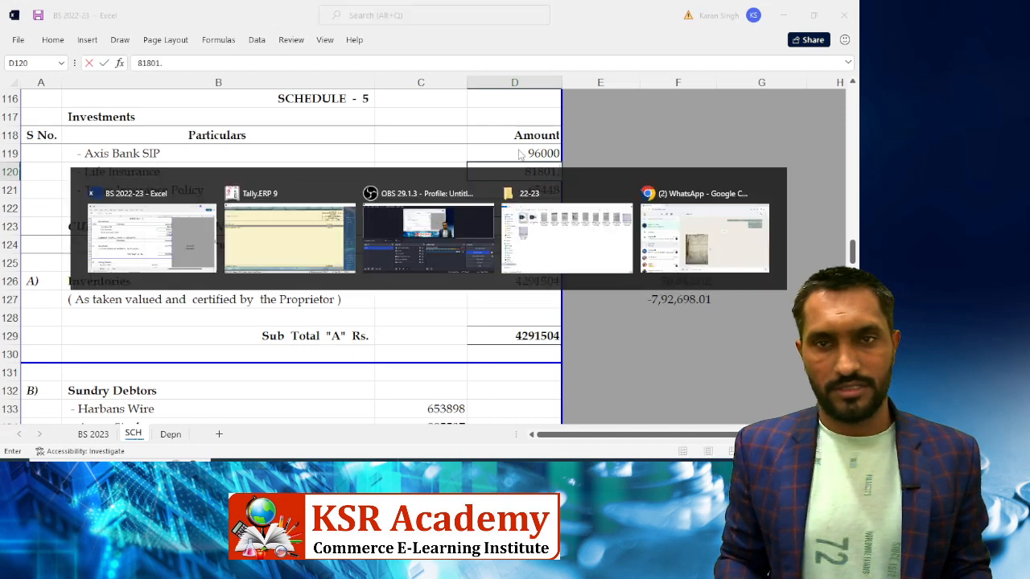
{"action": "key", "text": "alt+Tab"}
{"action": "type", "text": "."}
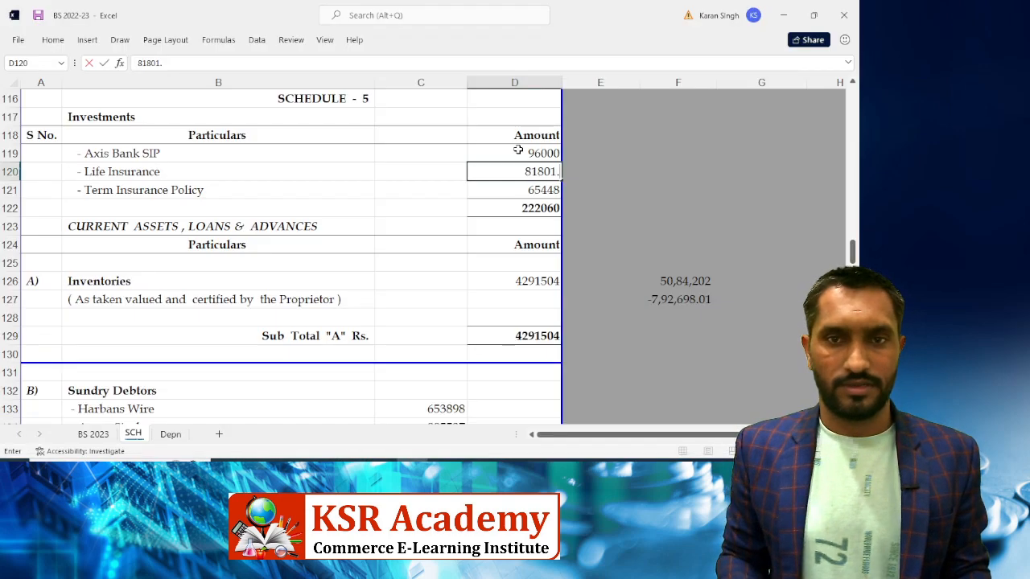
{"action": "type", "text": "0"}
{"action": "key", "text": "BackSpace"}
{"action": "type", "text": "80"}
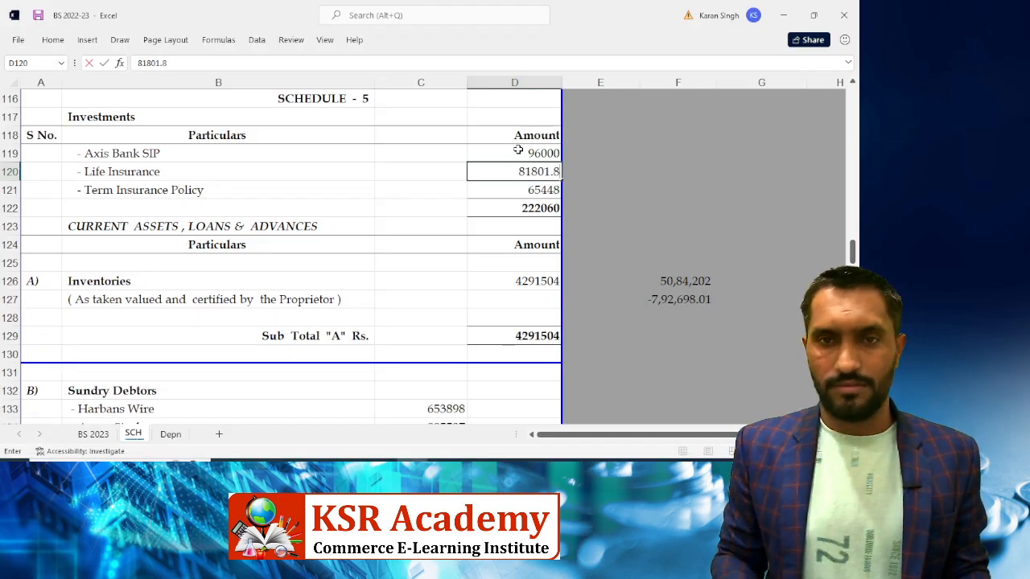
{"action": "key", "text": "Return"}
Enter 87264 for Term Insurance Policy and compare the 265066 total with Tally
{"action": "key", "text": "alt+Tab"}
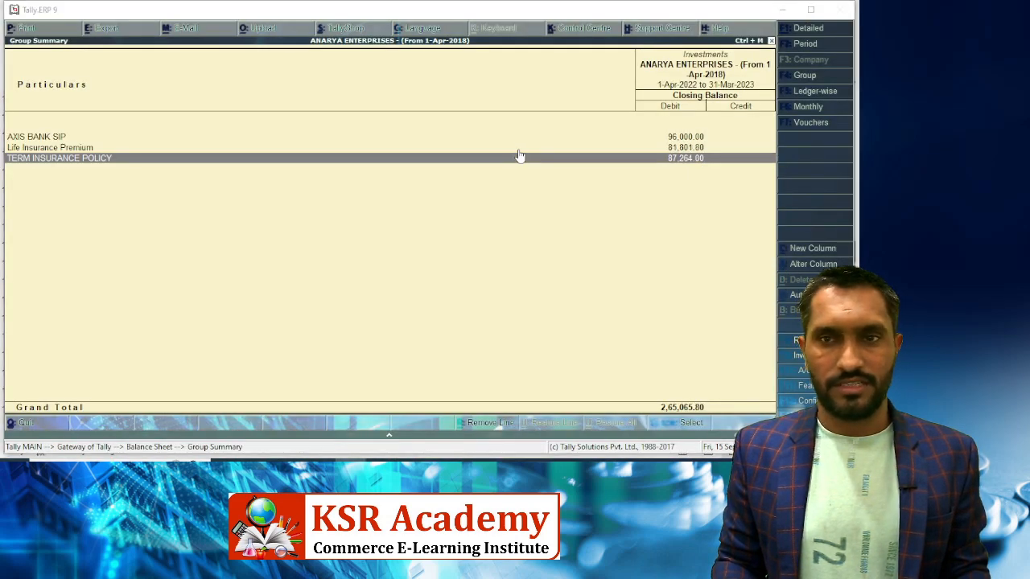
{"action": "key", "text": "alt+Tab"}
{"action": "type", "text": "87264"}
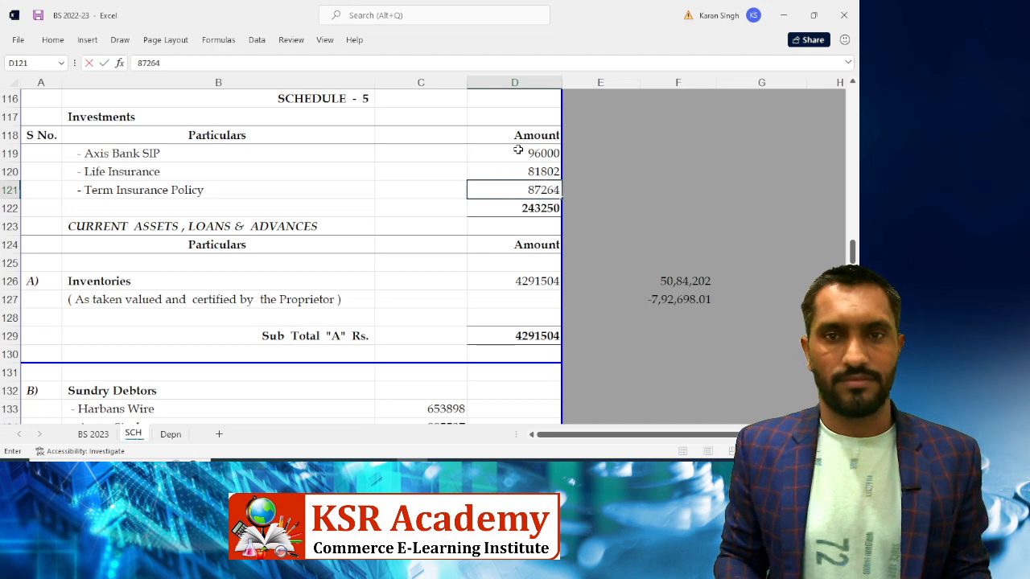
{"action": "key", "text": "Return"}
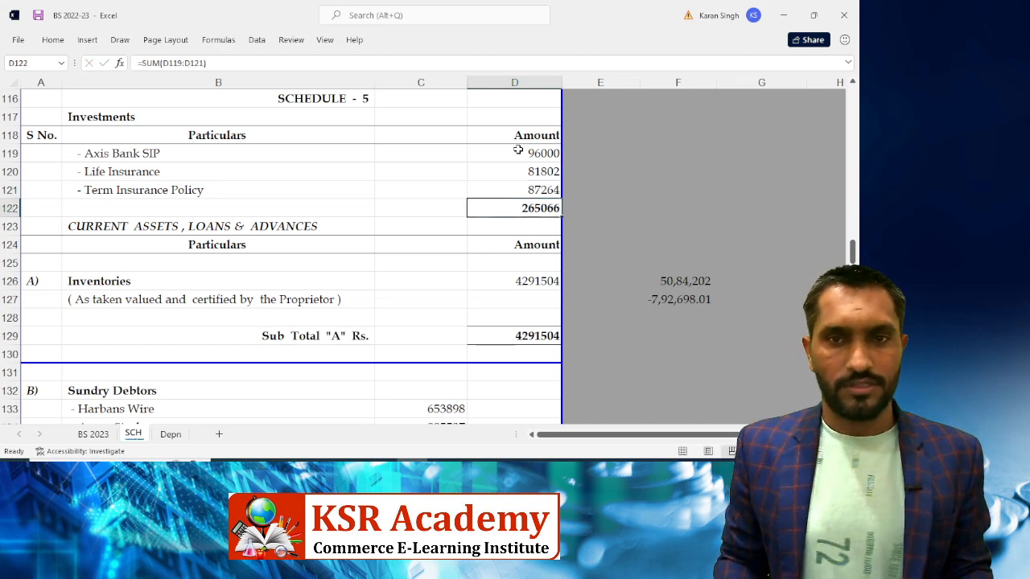
{"action": "key", "text": "alt+Tab"}
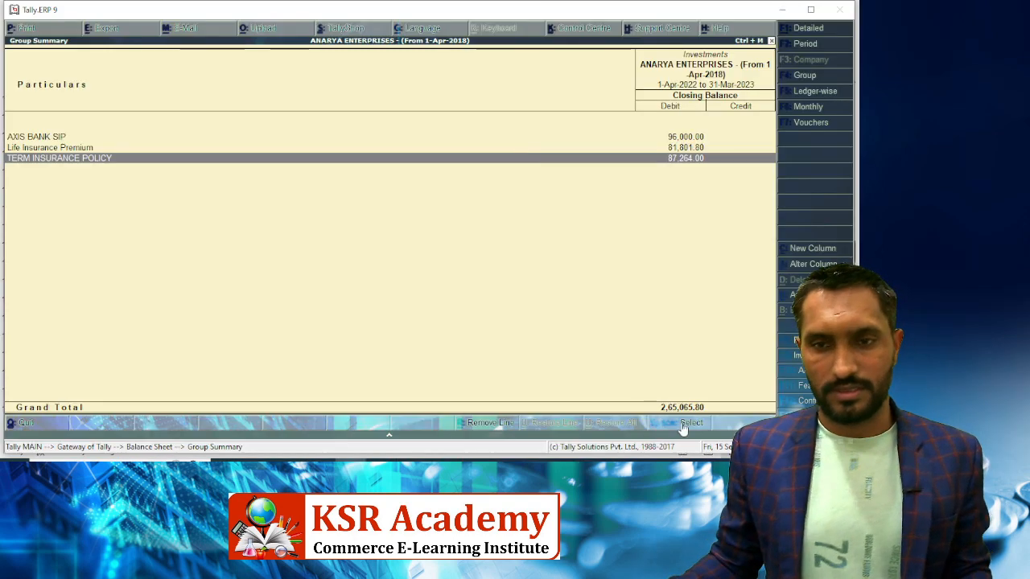
{"action": "key", "text": "alt+Tab"}
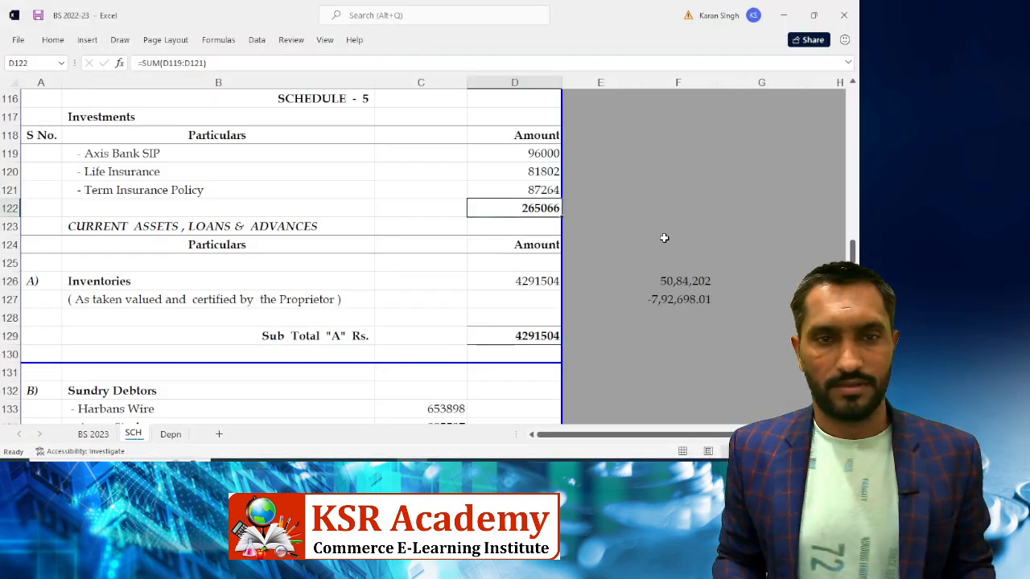
{"action": "key", "text": "alt+Tab"}
Open Tally's Current Assets breakdown to read the closing stock for Inventories
{"action": "key", "text": "Escape"}
{"action": "key", "text": "Down"}
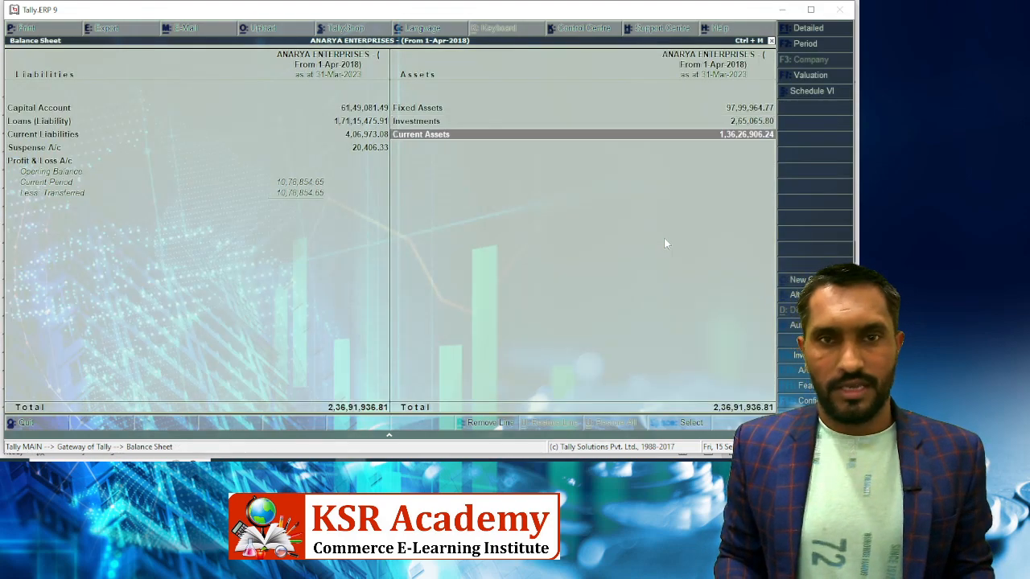
{"action": "key", "text": "Return"}
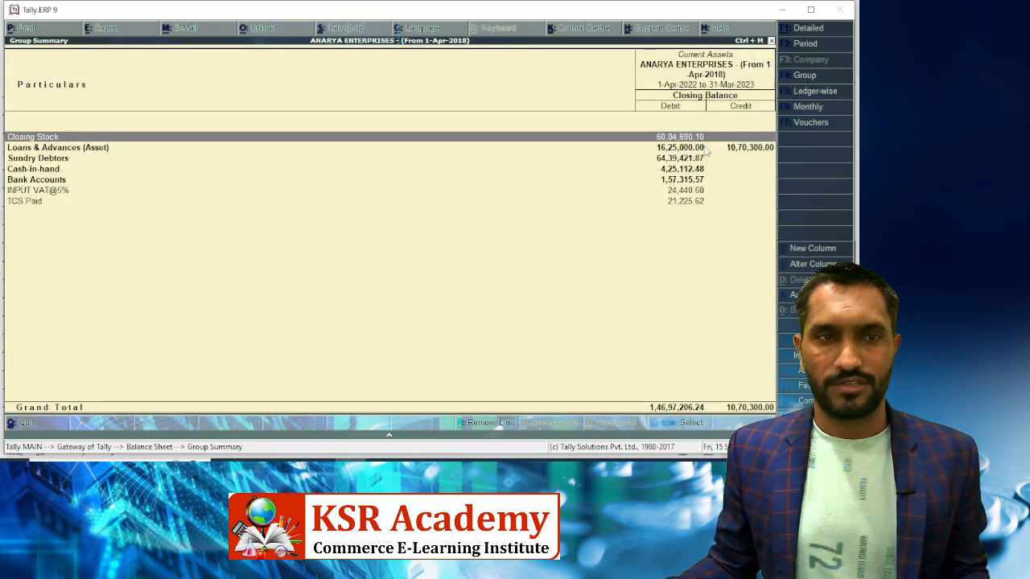
{"action": "key", "text": "alt+Tab"}
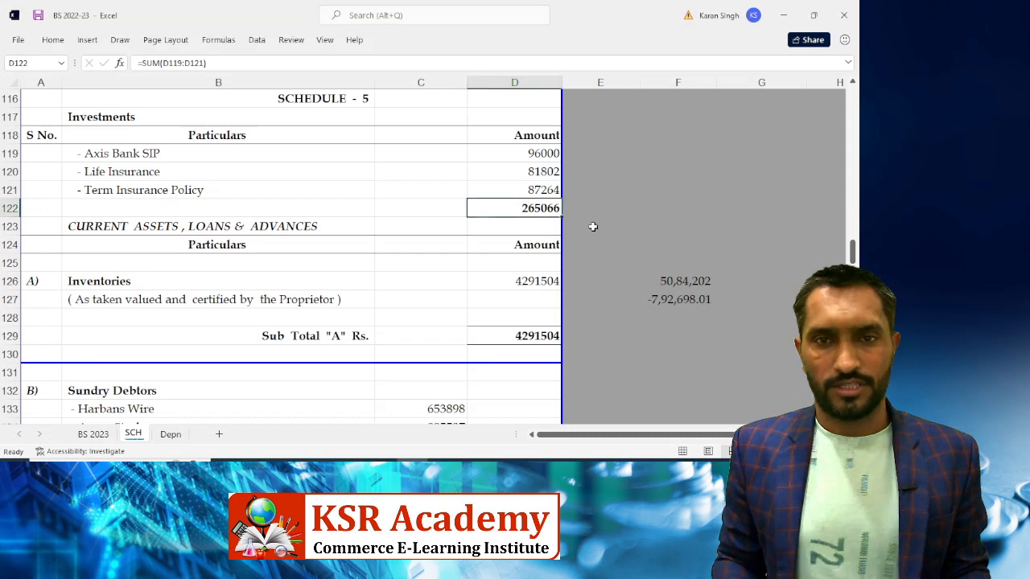
{"action": "key", "text": "Down"}
{"action": "key", "text": "Down"}
{"action": "key", "text": "Down"}
{"action": "key", "text": "Down"}
{"action": "key", "text": "Down"}
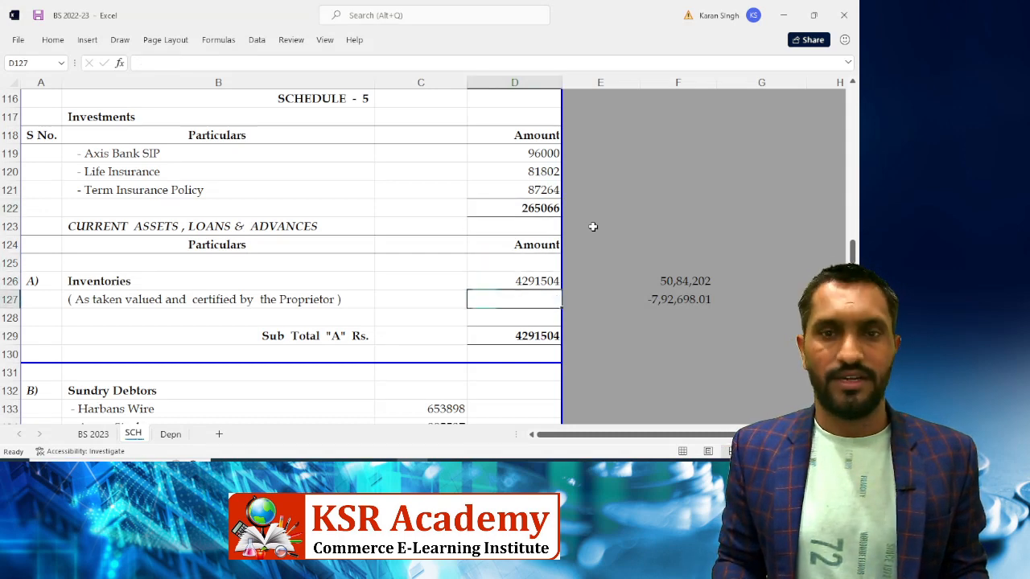
{"action": "key", "text": "Up"}
{"action": "key", "text": "alt+Tab"}
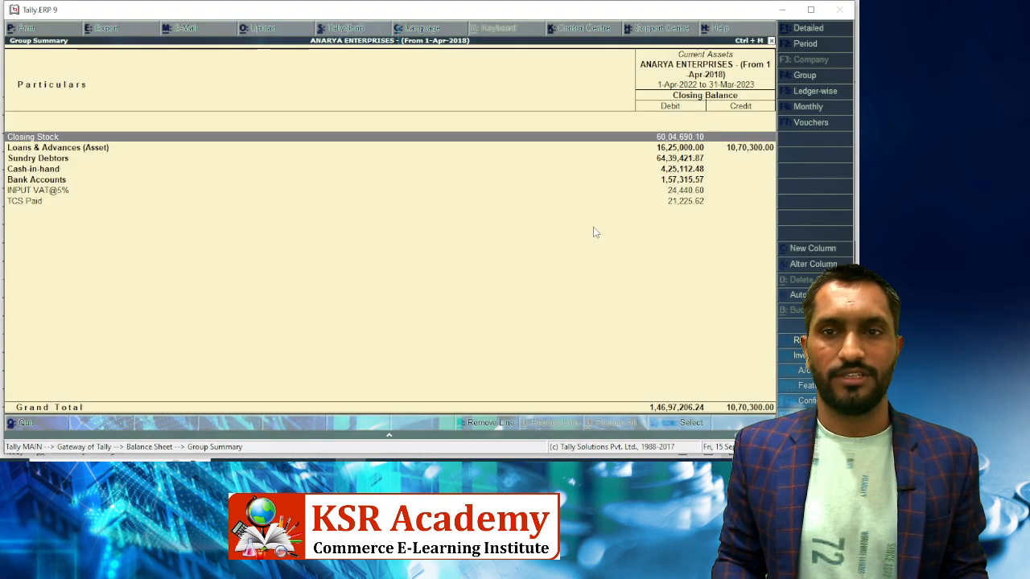
{"action": "key", "text": "alt+Tab"}
Enter 6004689.66 as the Inventories amount in D126
{"action": "type", "text": "6004"}
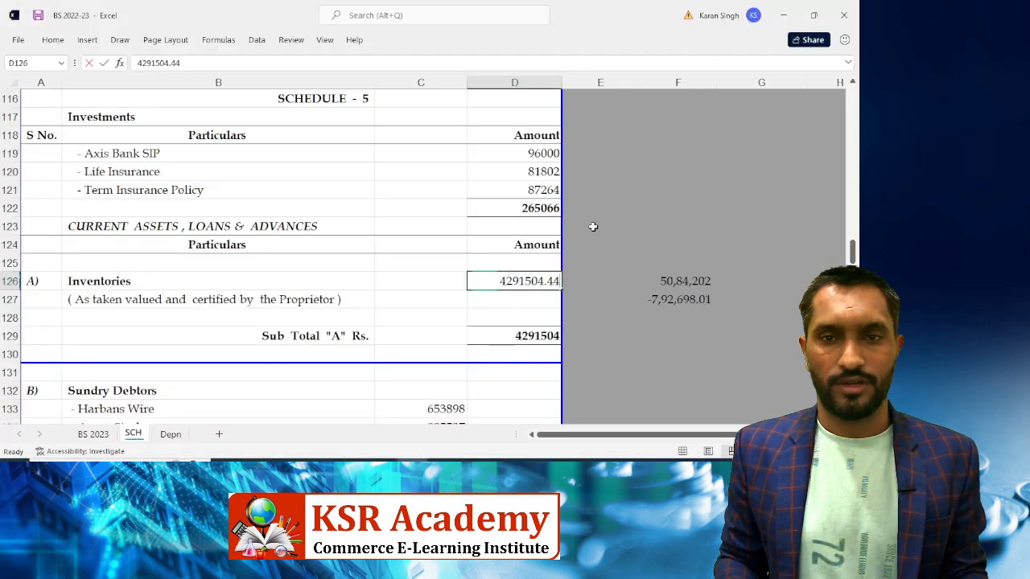
{"action": "key", "text": "alt+Tab"}
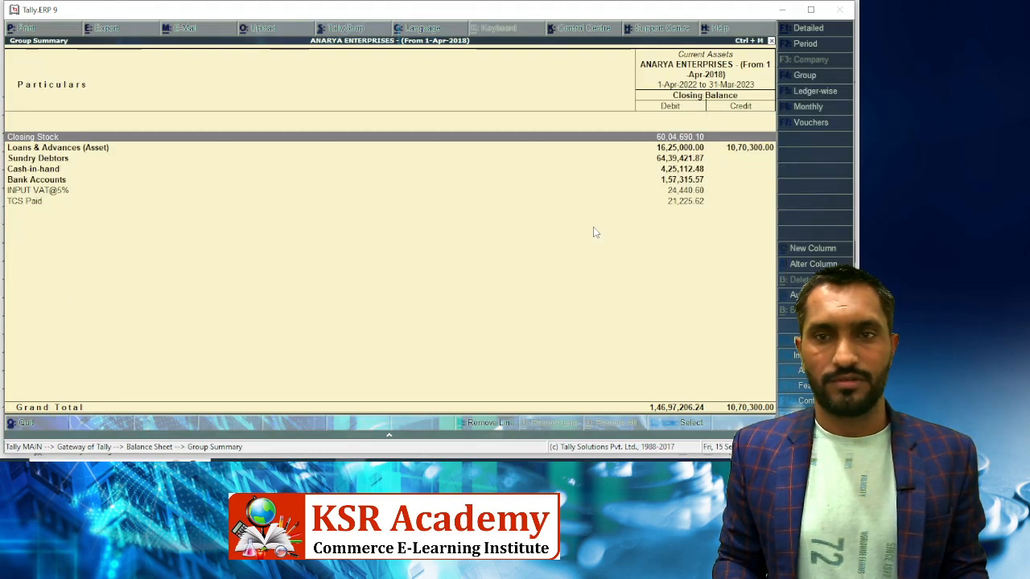
{"action": "key", "text": "alt+Tab"}
{"action": "type", "text": "689.66"}
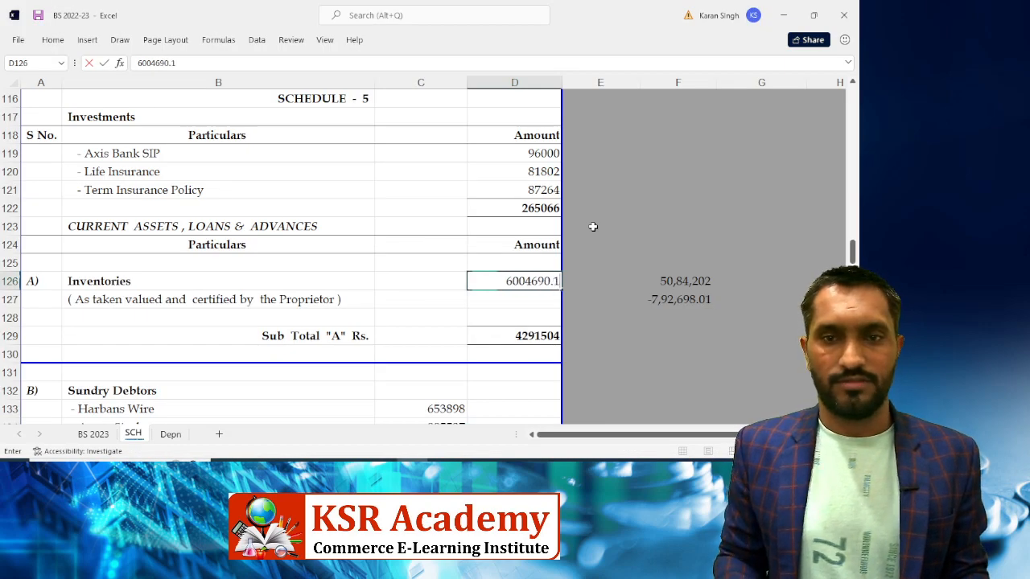
{"action": "key", "text": "Return"}
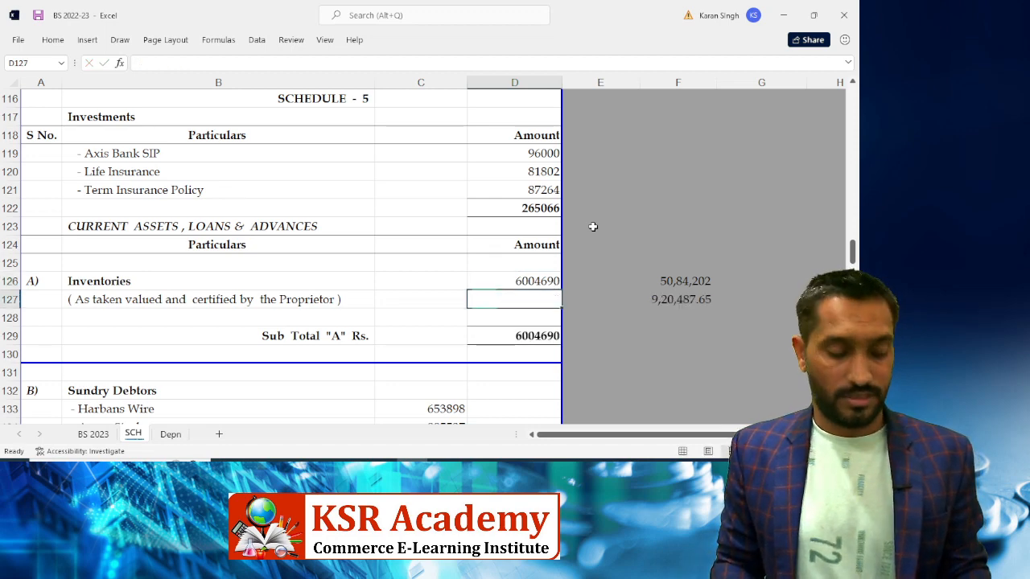
{"action": "key", "text": "Down"}
{"action": "key", "text": "Down"}
{"action": "key", "text": "Down"}
{"action": "key", "text": "Down"}
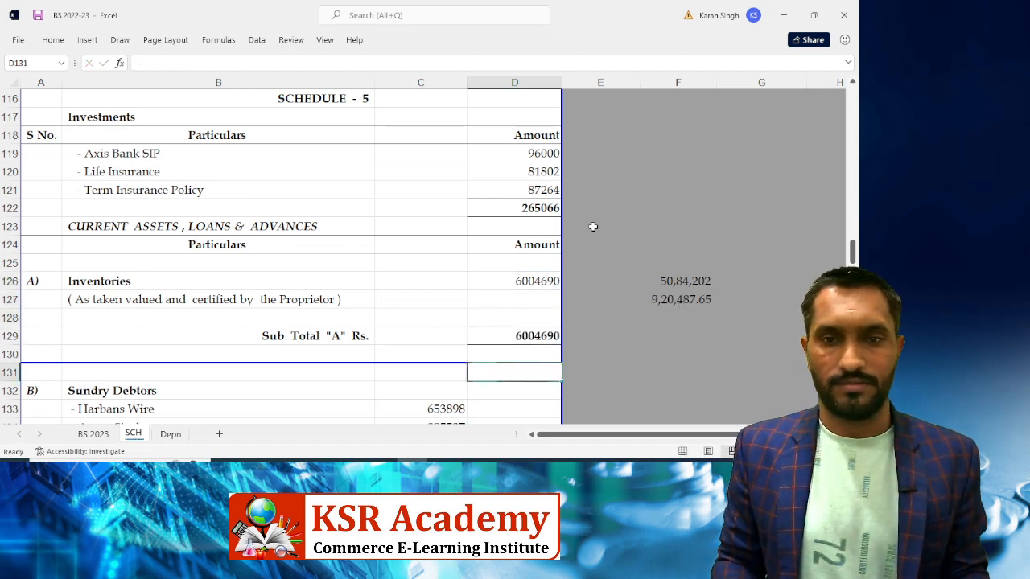
{"action": "key", "text": "Down"}
{"action": "key", "text": "Down"}
{"action": "key", "text": "Down"}
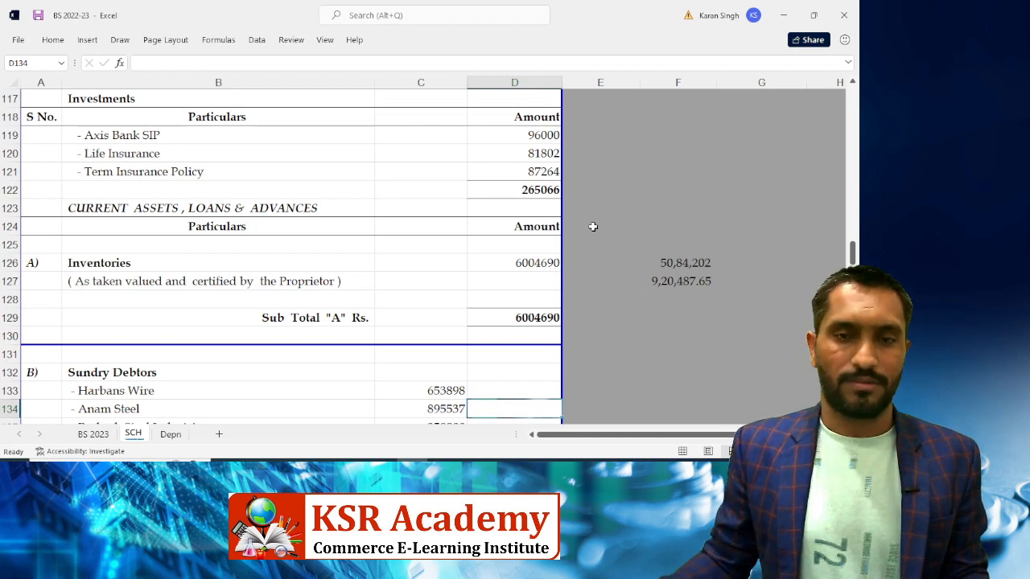
{"action": "key", "text": "Down"}
{"action": "key", "text": "Down"}
{"action": "key", "text": "Down"}
{"action": "key", "text": "Down"}
{"action": "key", "text": "Down"}
{"action": "key", "text": "Down"}
{"action": "key", "text": "Down"}
{"action": "key", "text": "Down"}
{"action": "key", "text": "Down"}
{"action": "key", "text": "Down"}
{"action": "key", "text": "Down"}
{"action": "key", "text": "Down"}
{"action": "key", "text": "Down"}
{"action": "key", "text": "Down"}
{"action": "key", "text": "Down"}
Open Tally's Sundry Debtors ledger list to compare with Harbans Wire's debtor amount
{"action": "scroll", "coordinate": [487, 273], "scroll_direction": "down", "scroll_amount": 2}
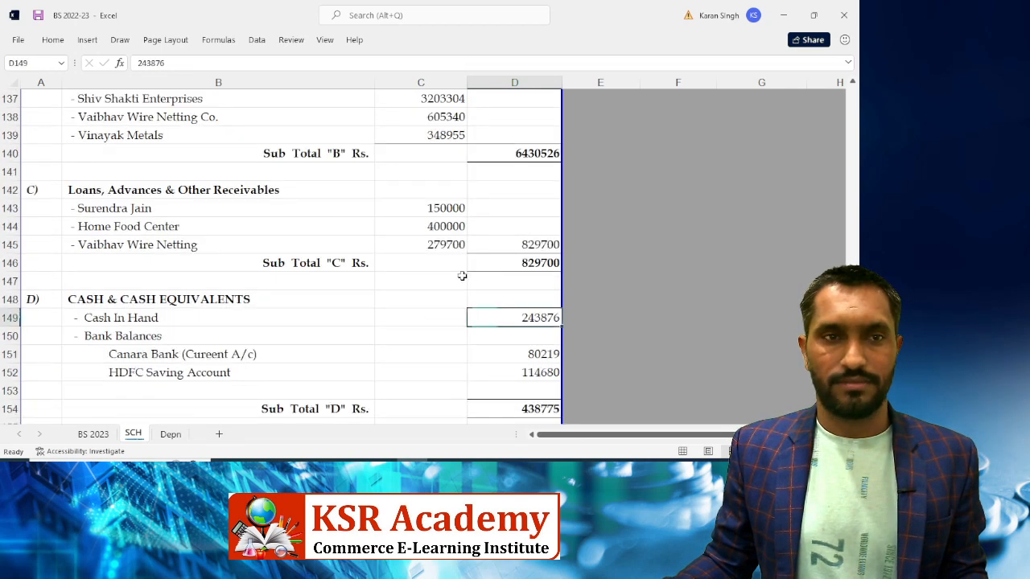
{"action": "scroll", "coordinate": [462, 276], "scroll_direction": "up", "scroll_amount": 3}
{"action": "left_click", "coordinate": [430, 209]}
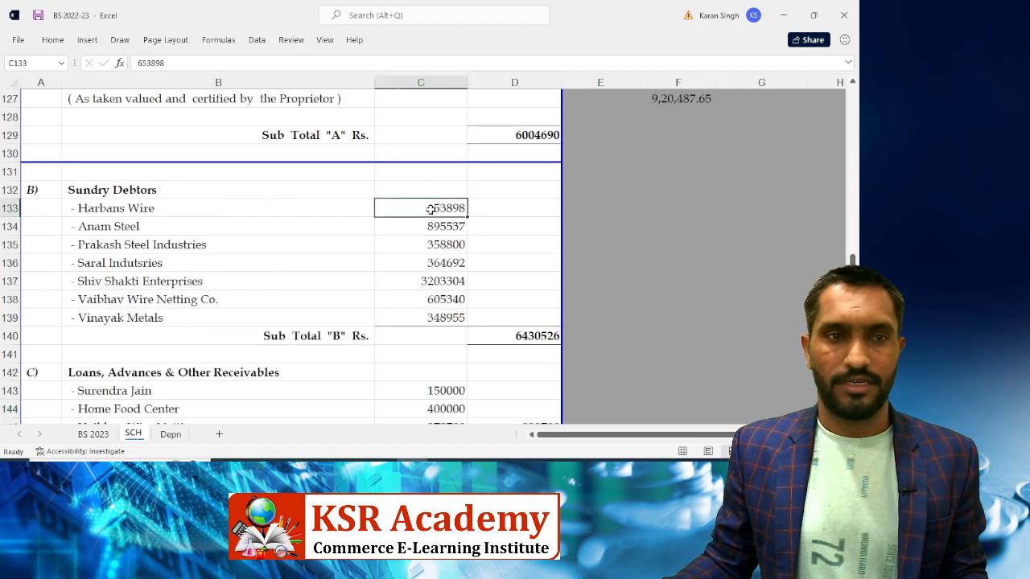
{"action": "key", "text": "alt+Tab"}
{"action": "key", "text": "Down"}
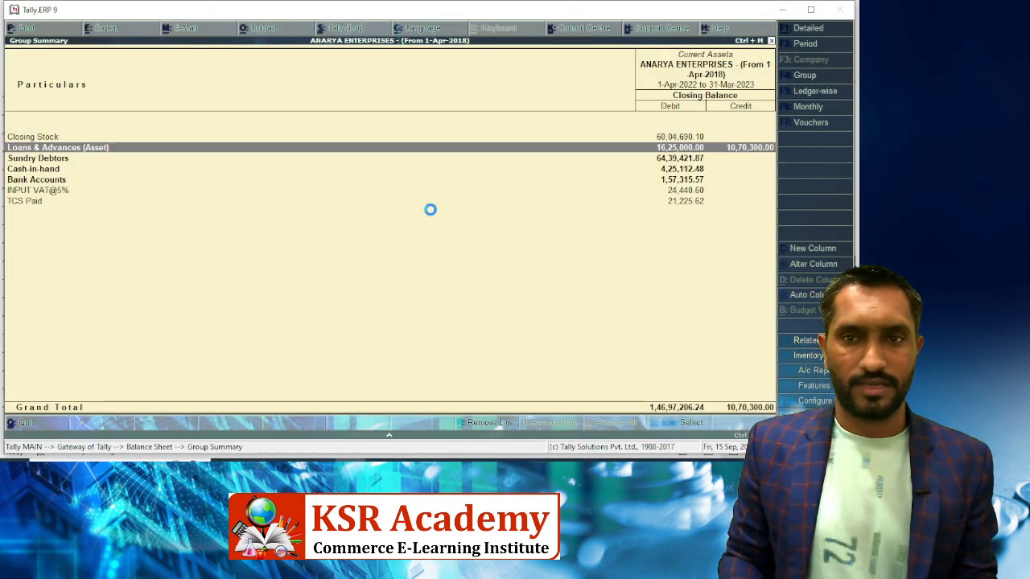
{"action": "key", "text": "Return"}
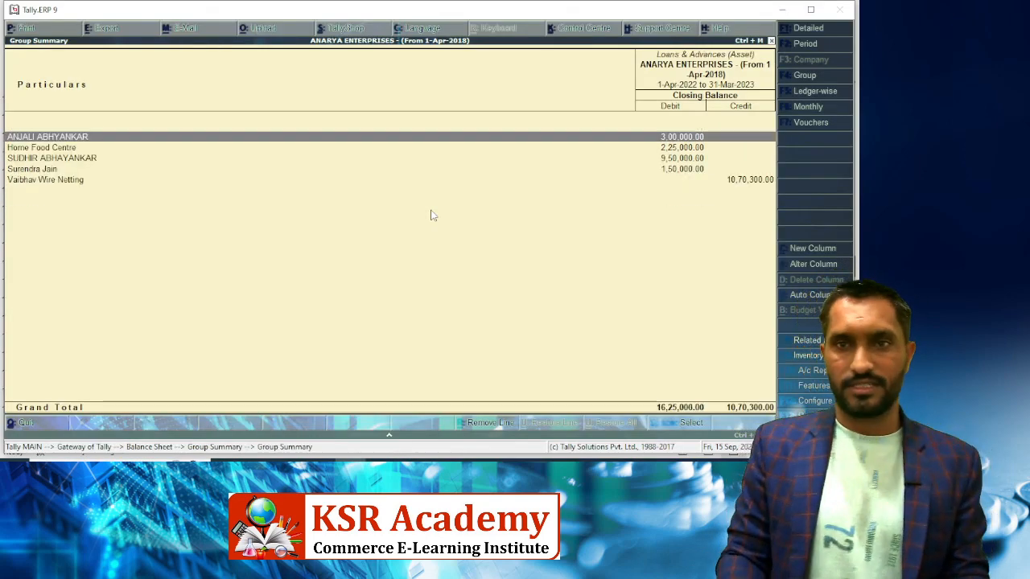
{"action": "key", "text": "Escape"}
{"action": "key", "text": "Down"}
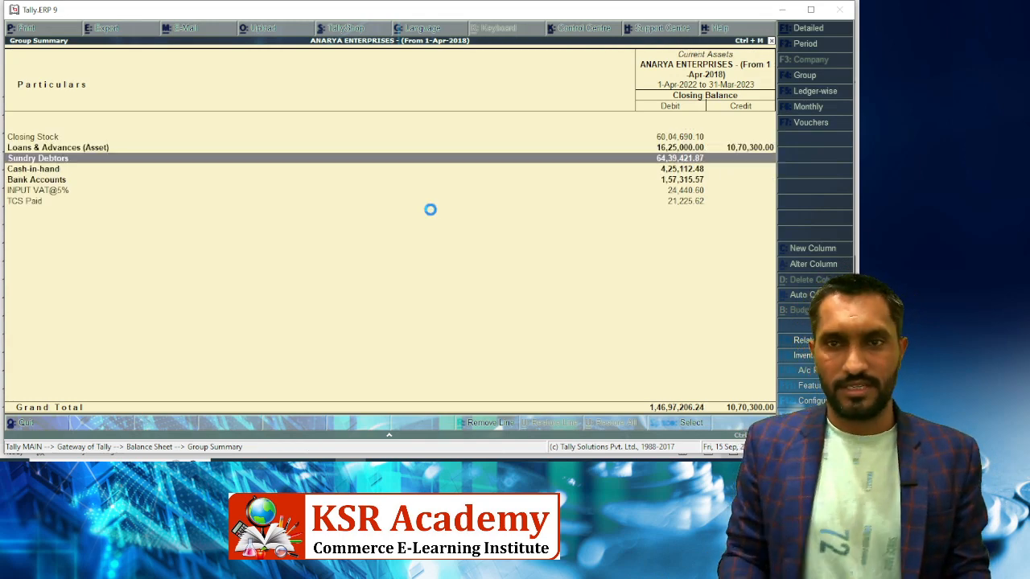
{"action": "key", "text": "Return"}
{"action": "key", "text": "Return"}
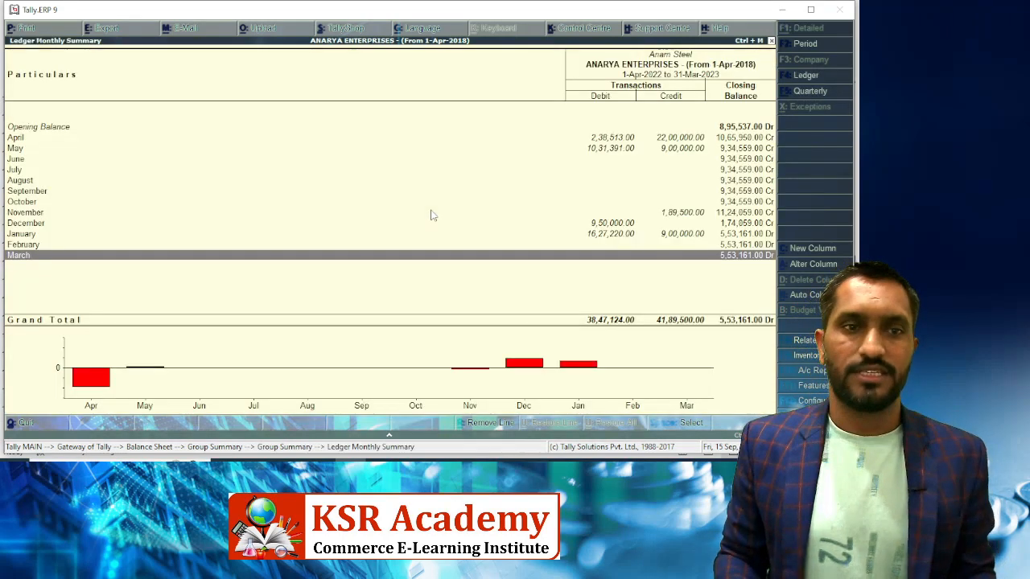
Check the Sundry Debtors total against Tally, then move down to the Loans, Advances section
{"action": "key", "text": "Escape"}
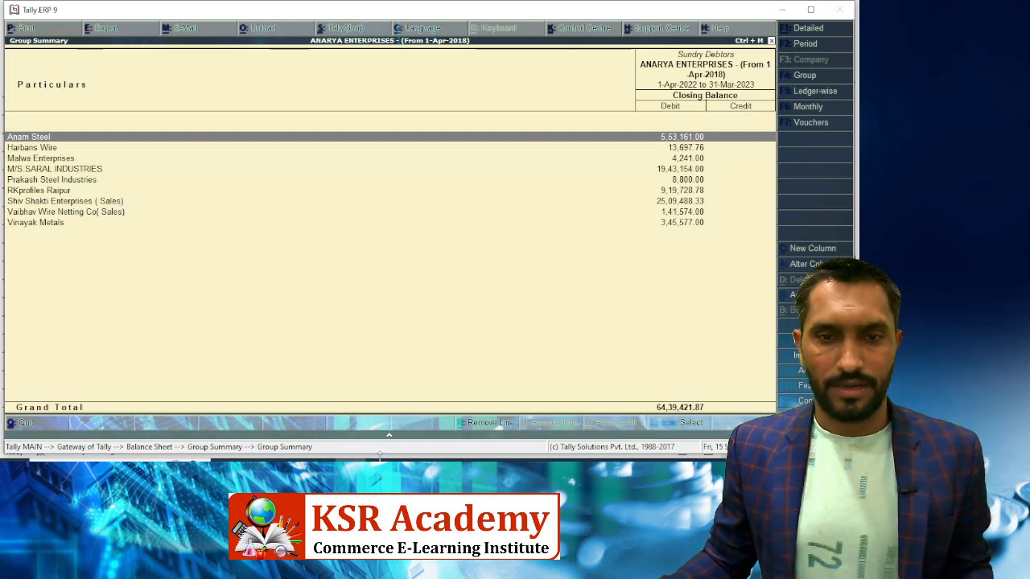
{"action": "left_click", "coordinate": [383, 456]}
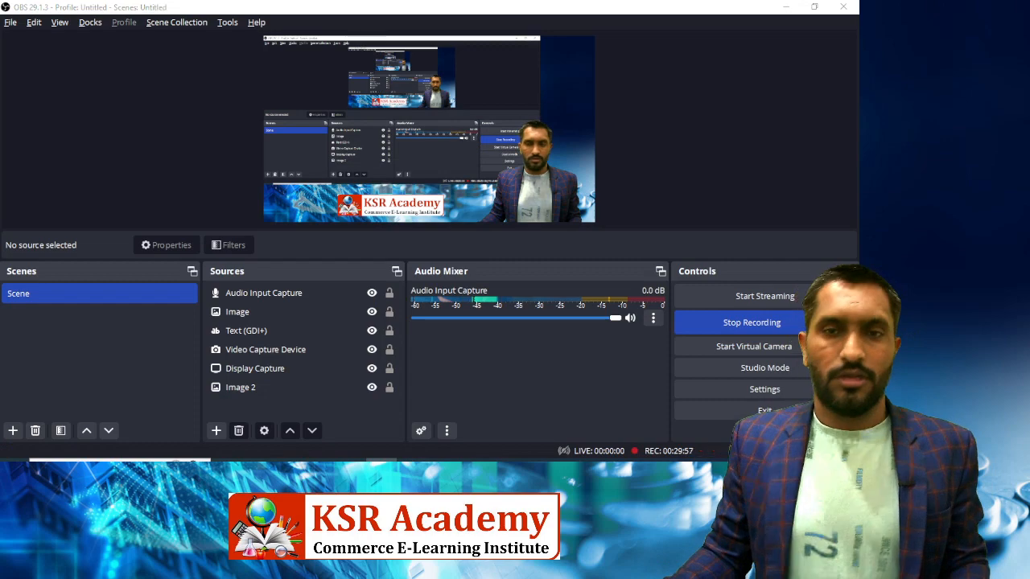
{"action": "key", "text": "alt+Tab"}
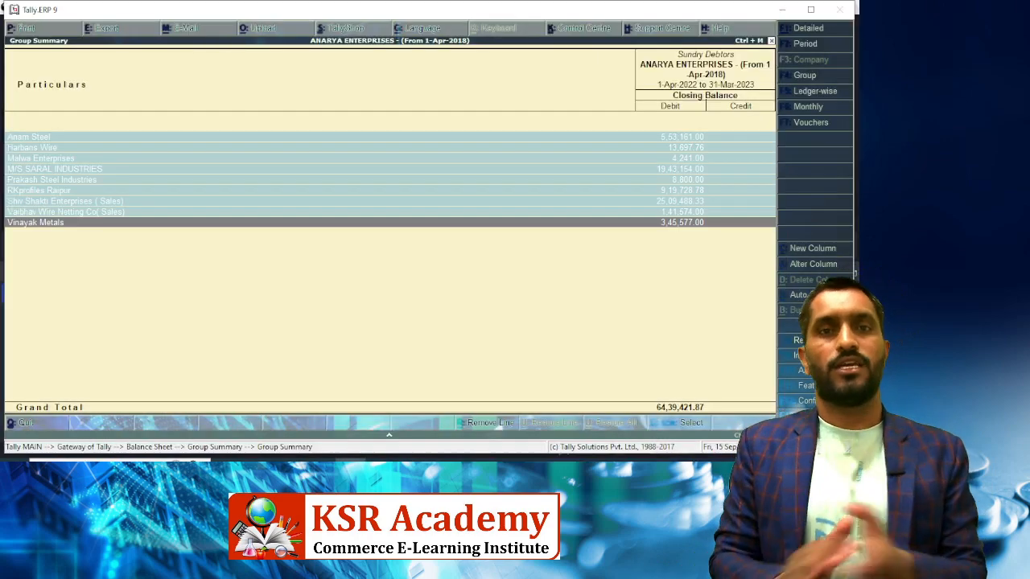
{"action": "key", "text": "alt+Tab"}
{"action": "key", "text": "Tab"}
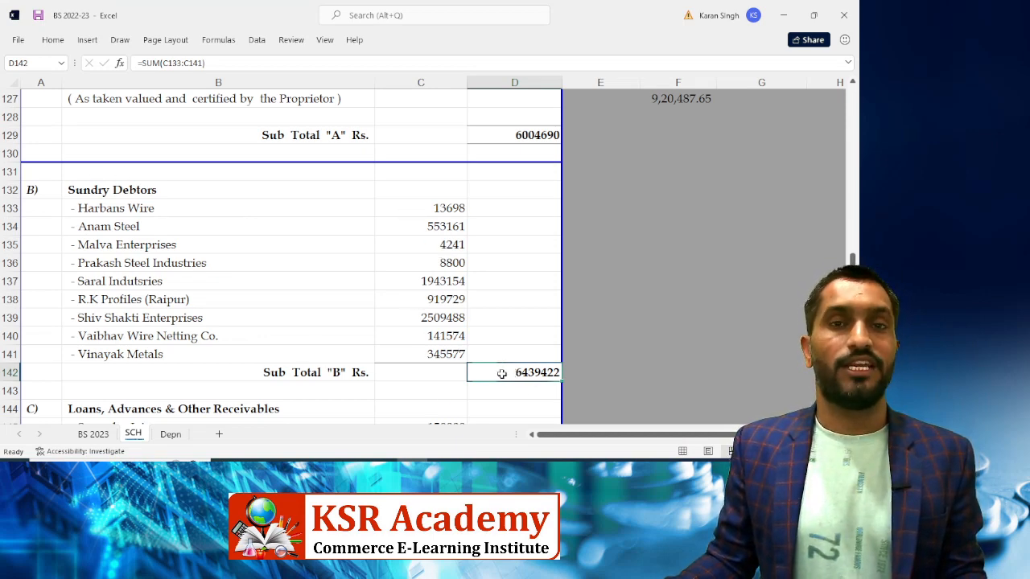
{"action": "key", "text": "alt+Tab"}
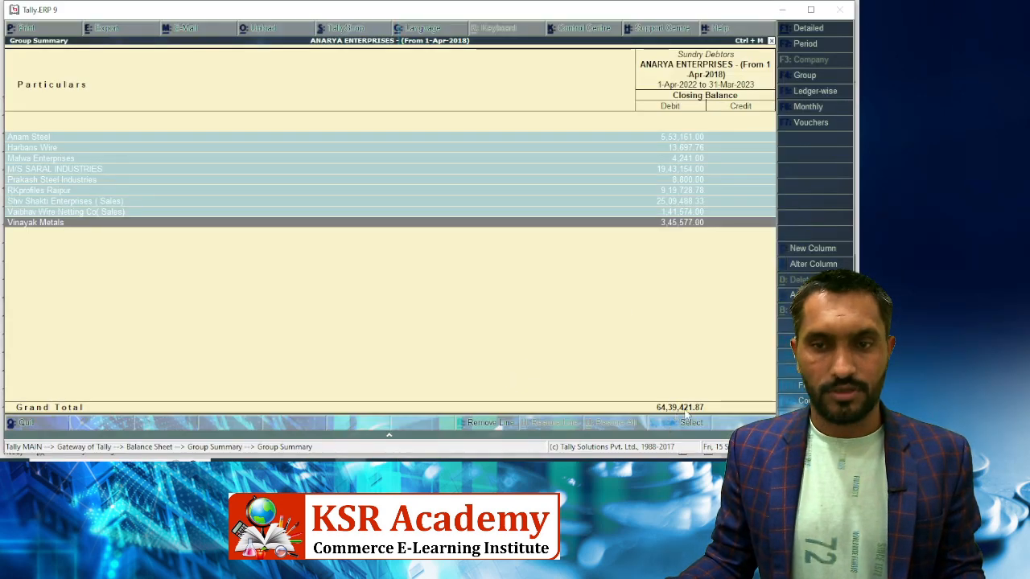
{"action": "key", "text": "Escape"}
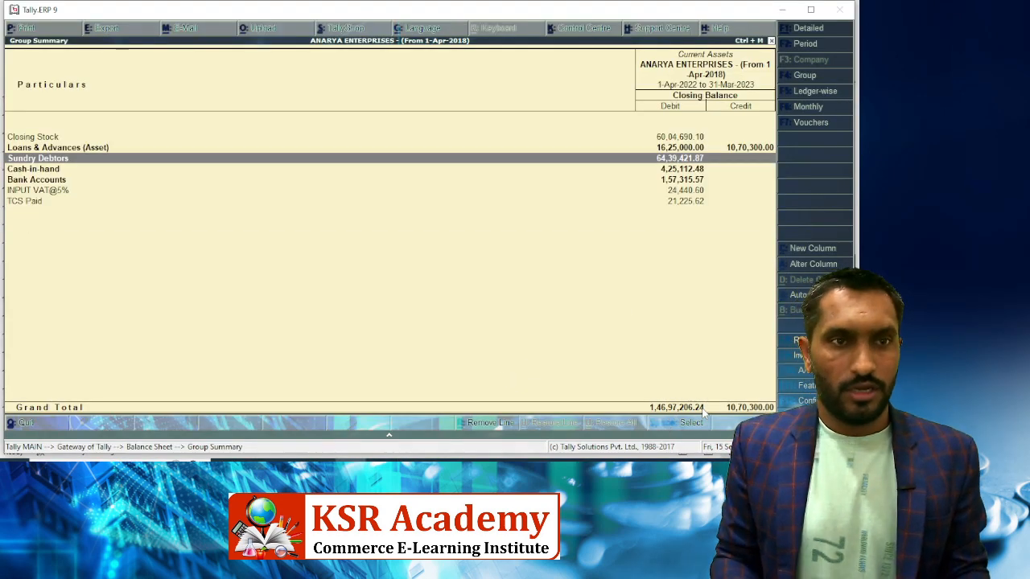
{"action": "key", "text": "alt+Tab"}
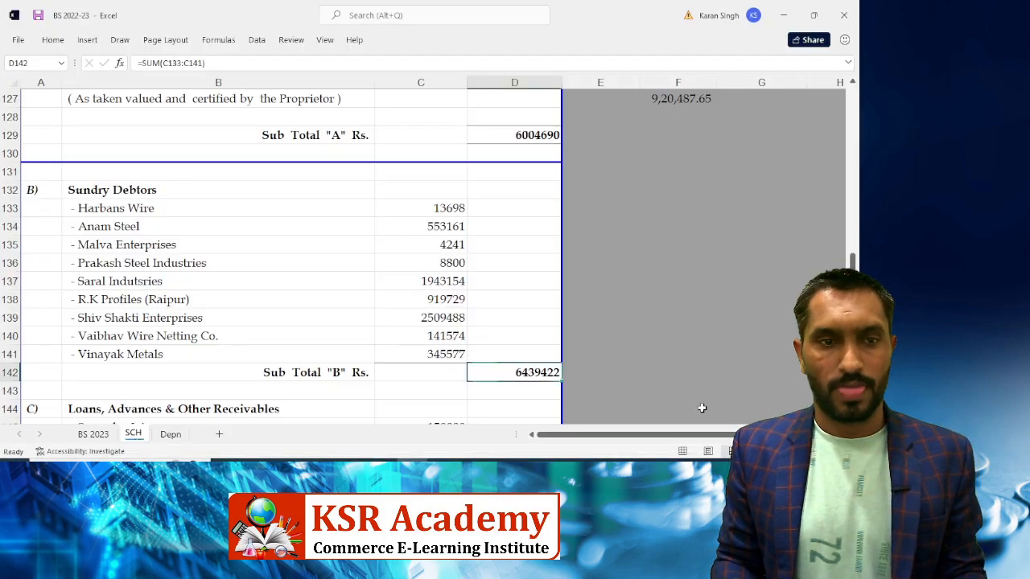
{"action": "key", "text": "Down"}
{"action": "key", "text": "Down"}
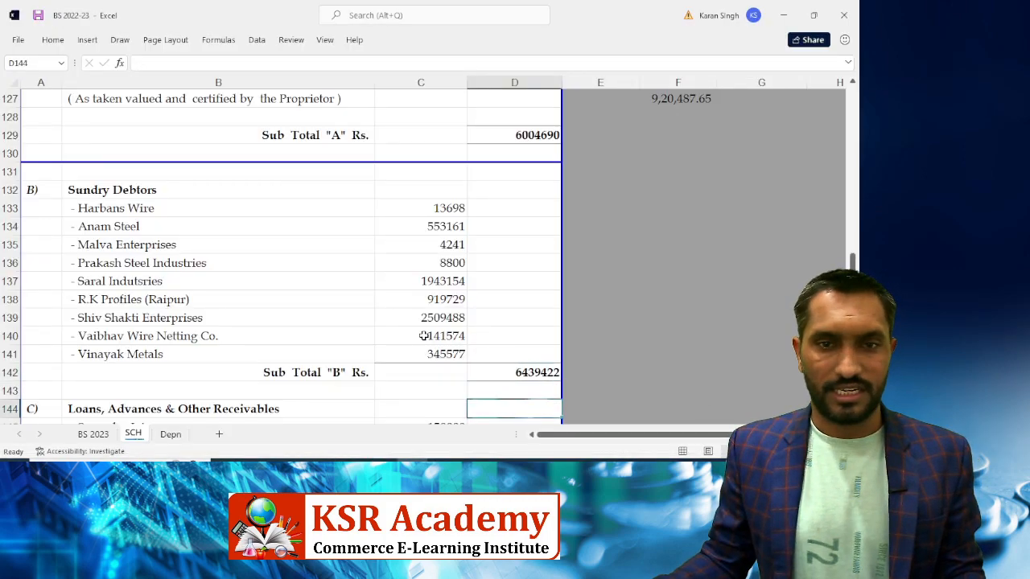
{"action": "key", "text": "Down"}
{"action": "key", "text": "Down"}
{"action": "key", "text": "Down"}
{"action": "key", "text": "Down"}
{"action": "key", "text": "Down"}
{"action": "scroll", "coordinate": [422, 336], "scroll_direction": "down", "scroll_amount": 2}
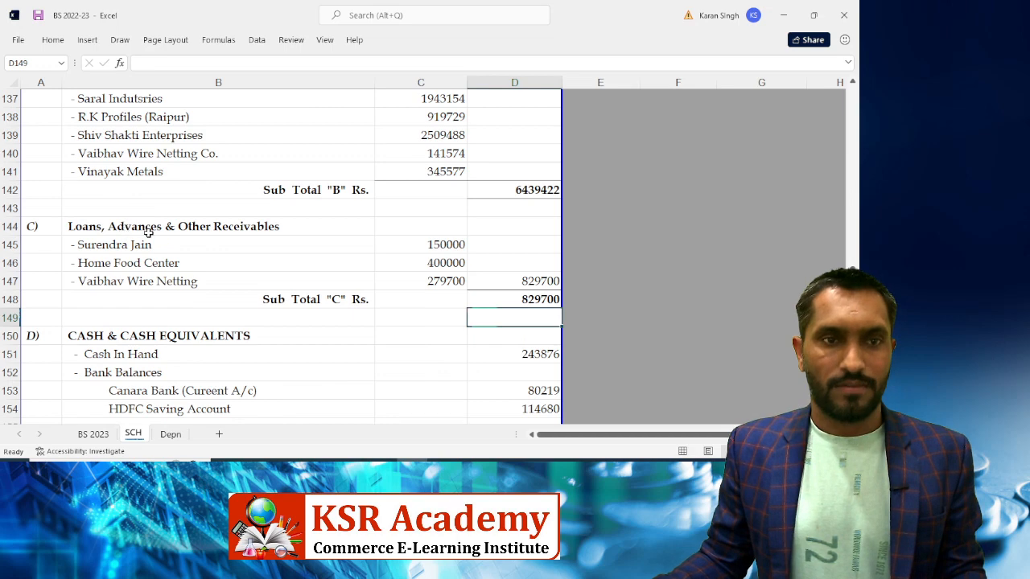
Open Tally's Loans & Advances ledger list to compare with the first loan amount
{"action": "left_click", "coordinate": [417, 238]}
{"action": "key", "text": "alt+Tab"}
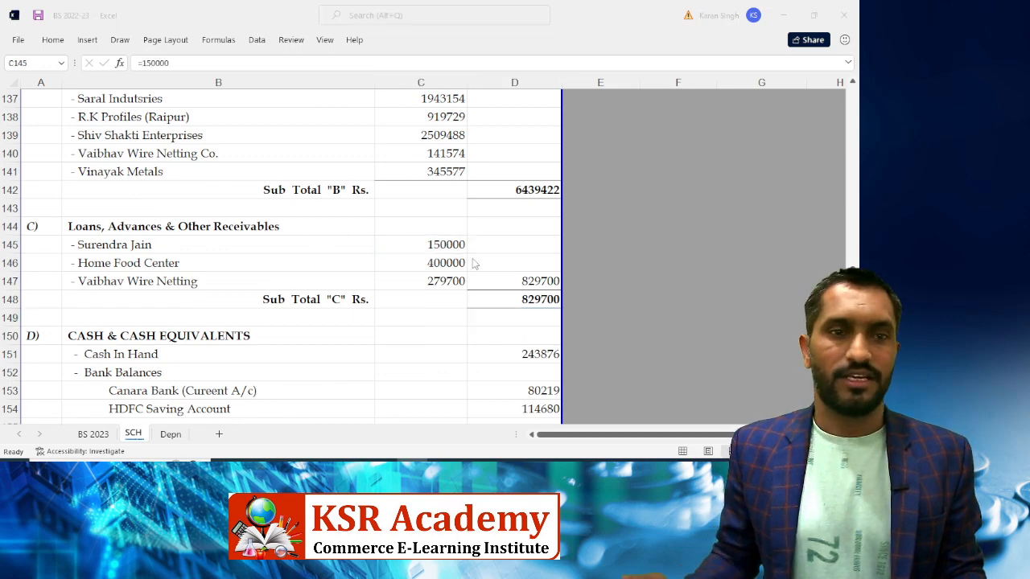
{"action": "key", "text": "Up"}
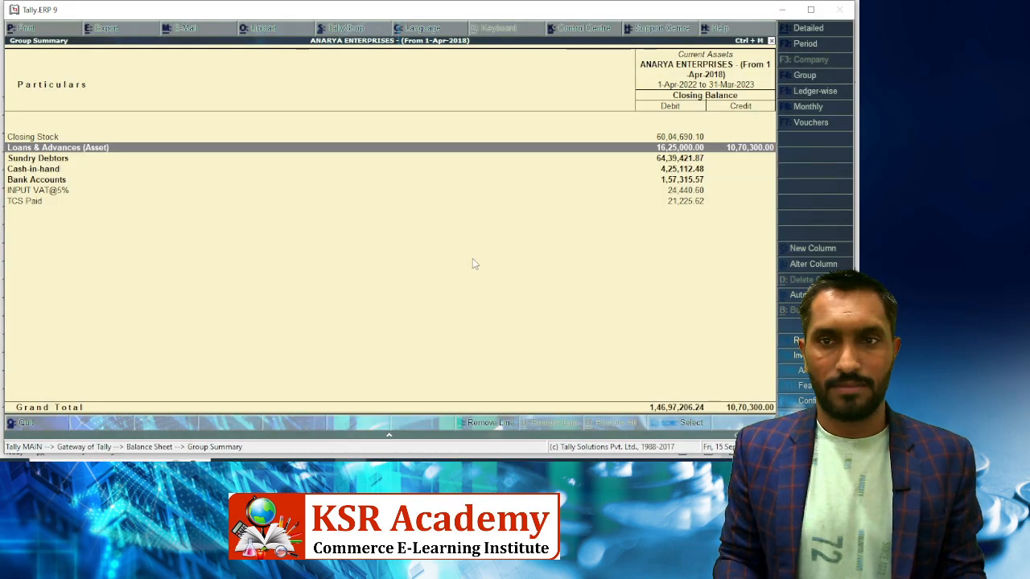
{"action": "key", "text": "Return"}
{"action": "key", "text": "Down"}
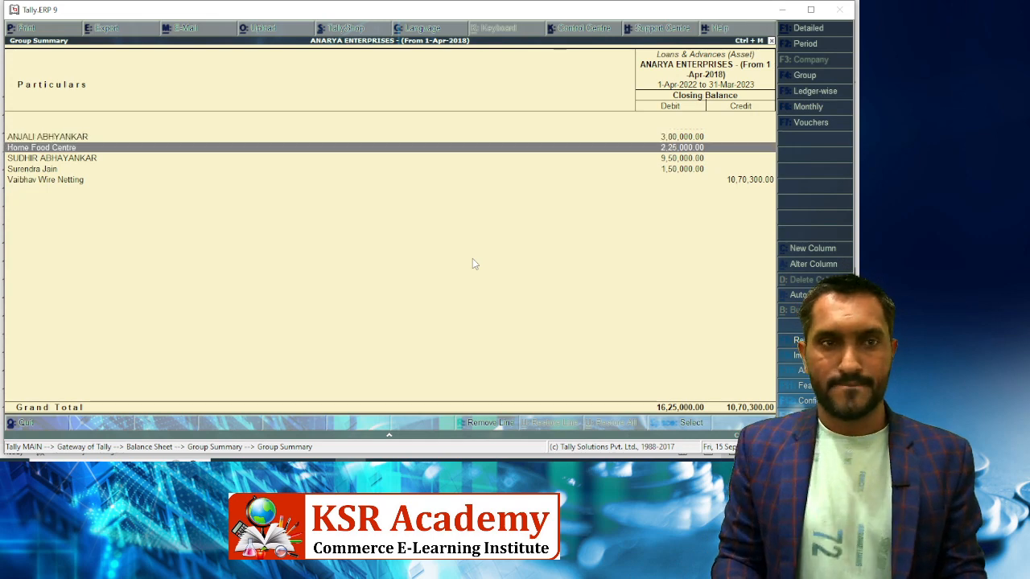
{"action": "key", "text": "Up"}
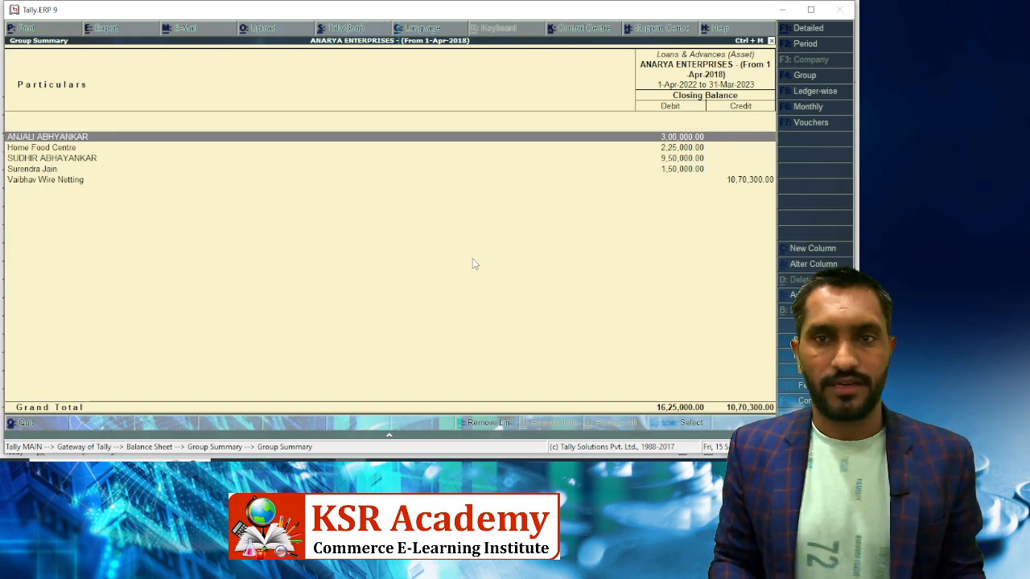
{"action": "key", "text": "alt+Tab"}
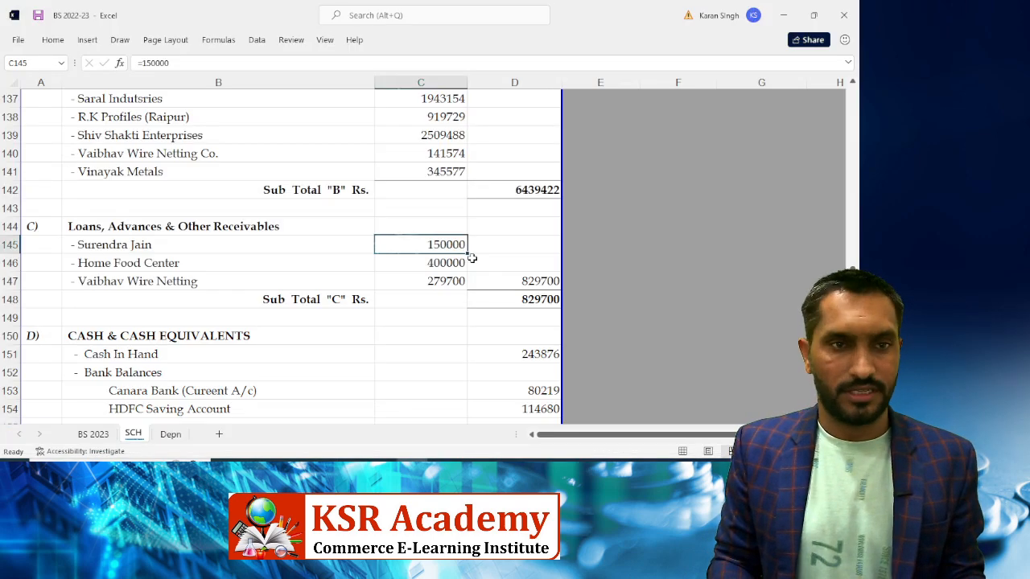
Select the first loan row in Excel and recheck the party balances in Tally
{"action": "key", "text": "Down"}
{"action": "key", "text": "Left"}
{"action": "key", "text": "Up"}
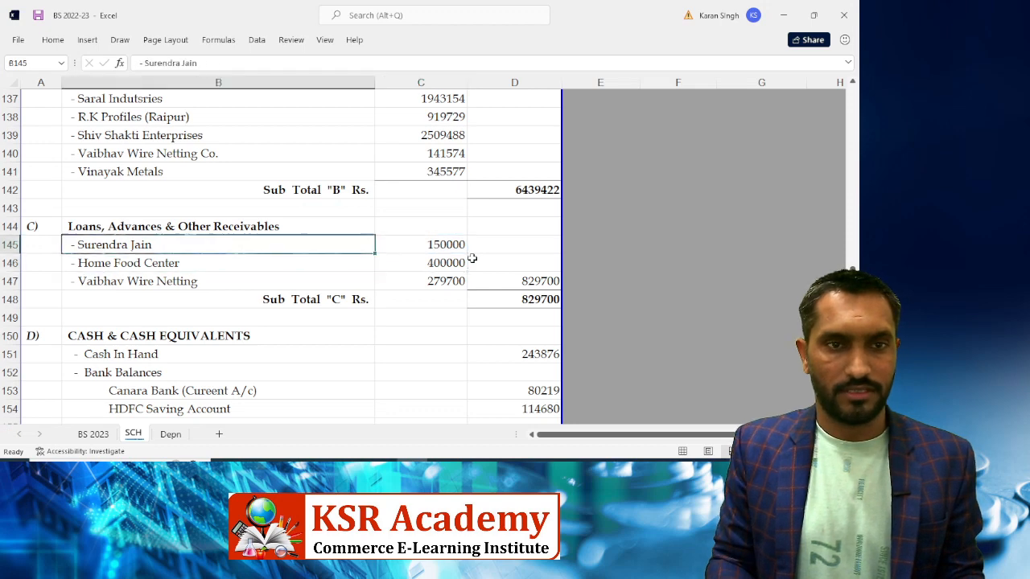
{"action": "key", "text": "shift+space"}
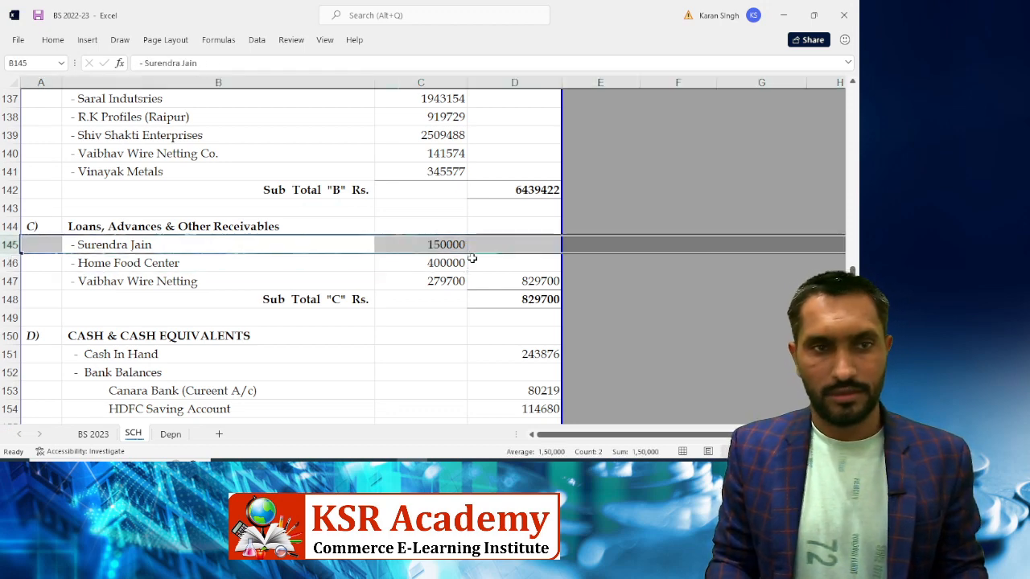
{"action": "key", "text": "alt+Tab"}
{"action": "key", "text": "Down"}
{"action": "key", "text": "Down"}
{"action": "key", "text": "Down"}
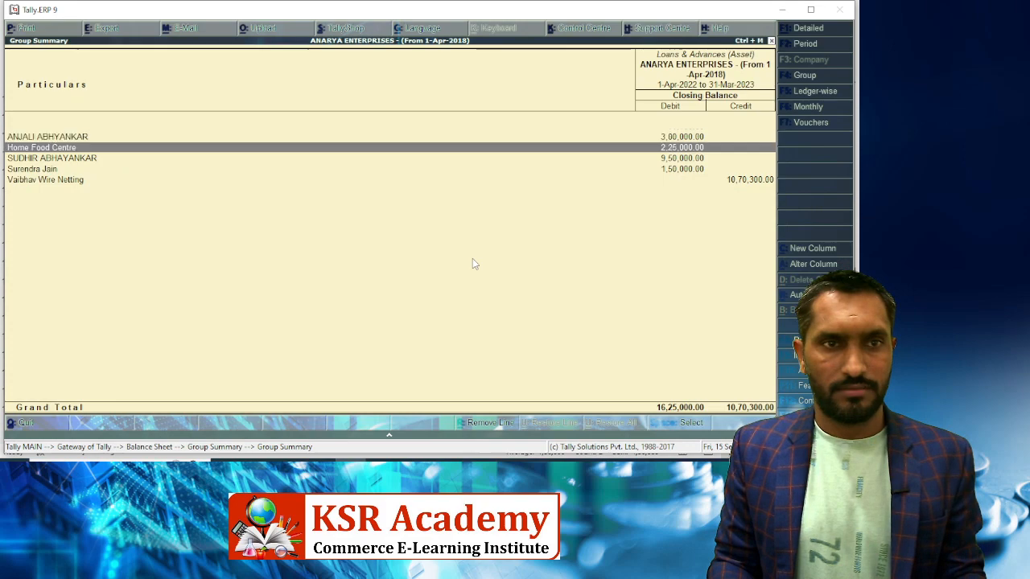
{"action": "key", "text": "Up"}
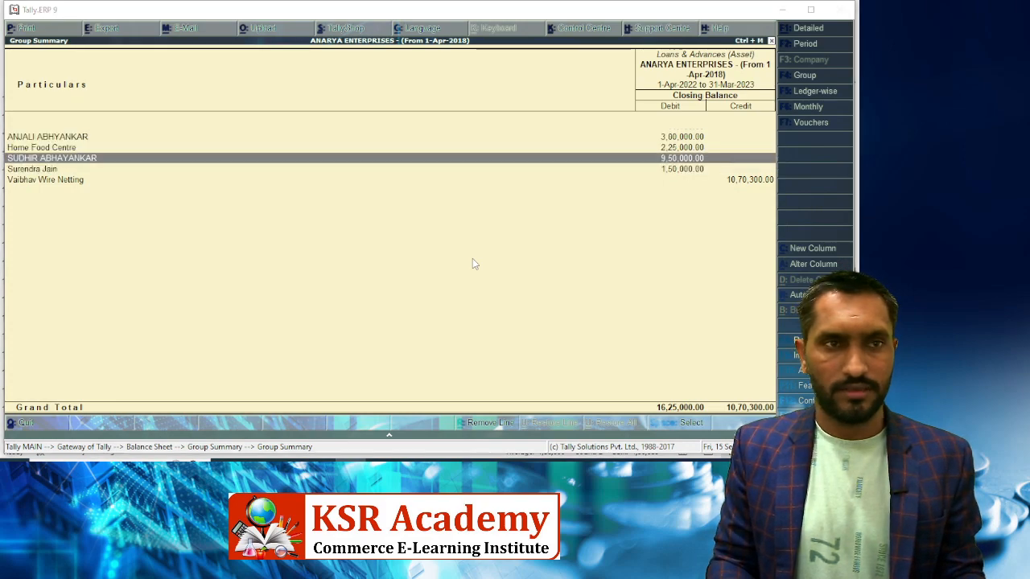
{"action": "key", "text": "alt+Tab"}
{"action": "key", "text": "alt+Tab"}
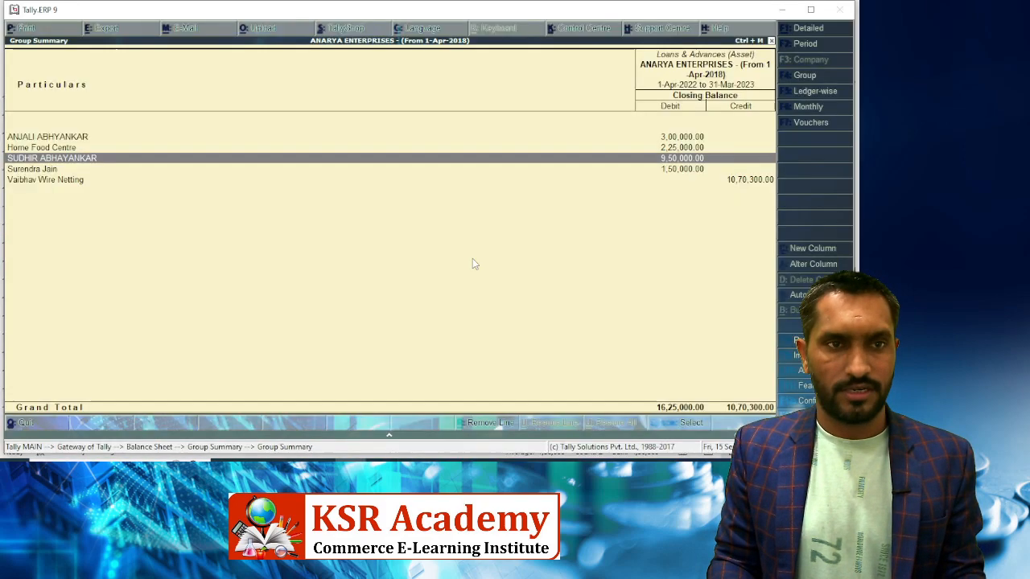
{"action": "key", "text": "Down"}
{"action": "key", "text": "Up"}
{"action": "key", "text": "Up"}
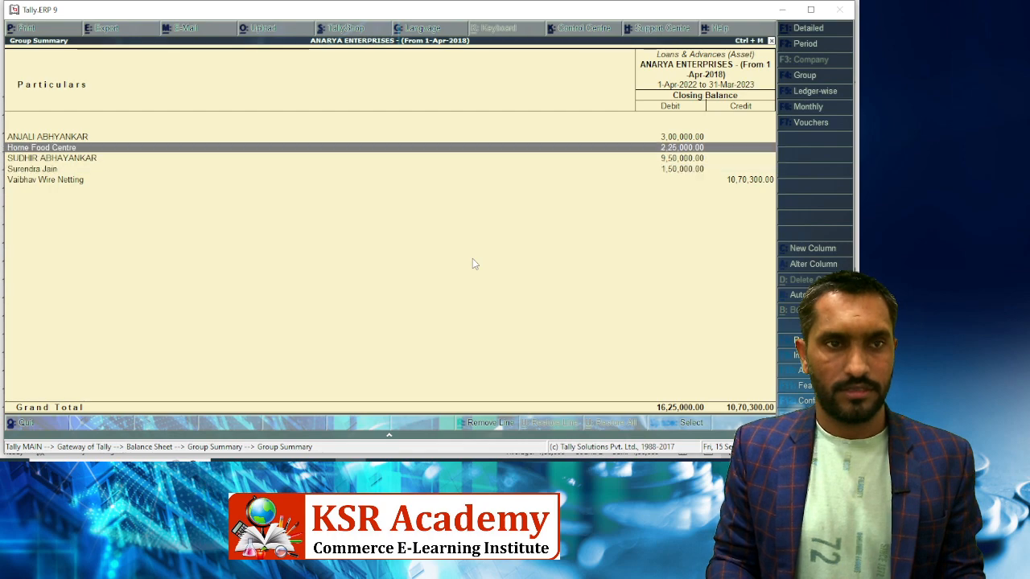
{"action": "key", "text": "Up"}
{"action": "key", "text": "alt+Tab"}
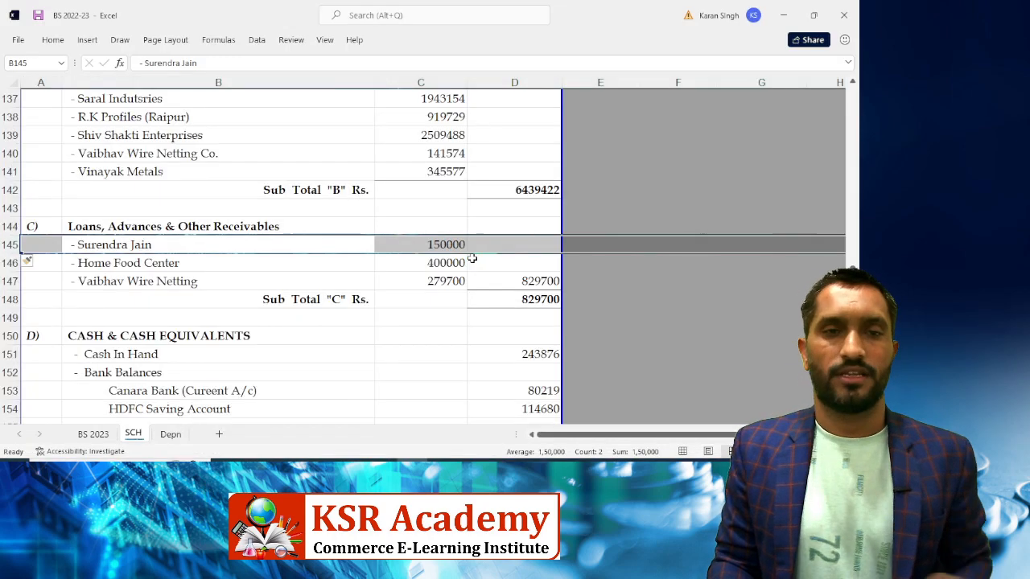
Insert a row at 145 and enter the new party's name in B145
{"action": "key", "text": "ctrl+shift+plus"}
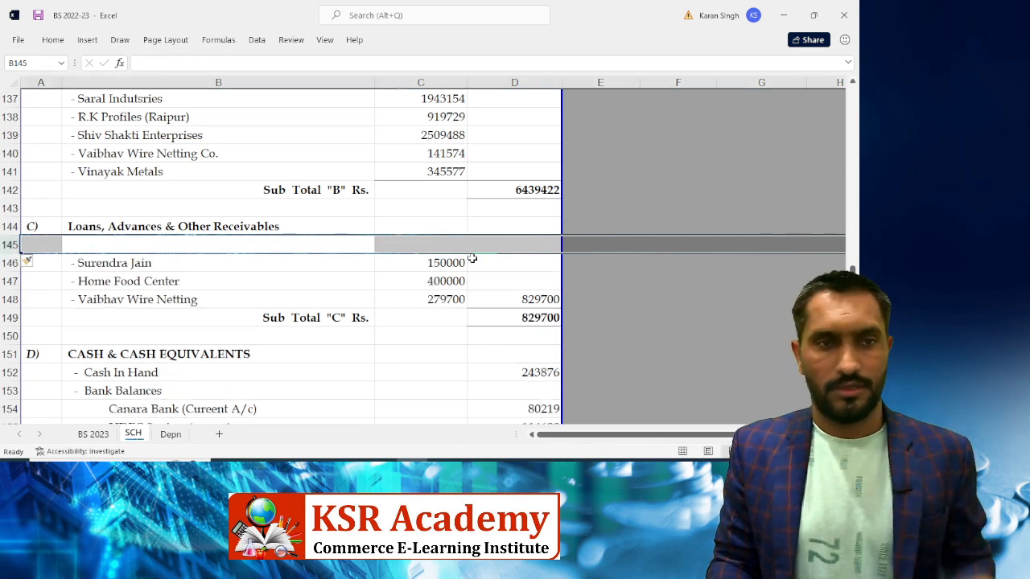
{"action": "key", "text": "Down"}
{"action": "key", "text": "ctrl+c"}
{"action": "key", "text": "Up"}
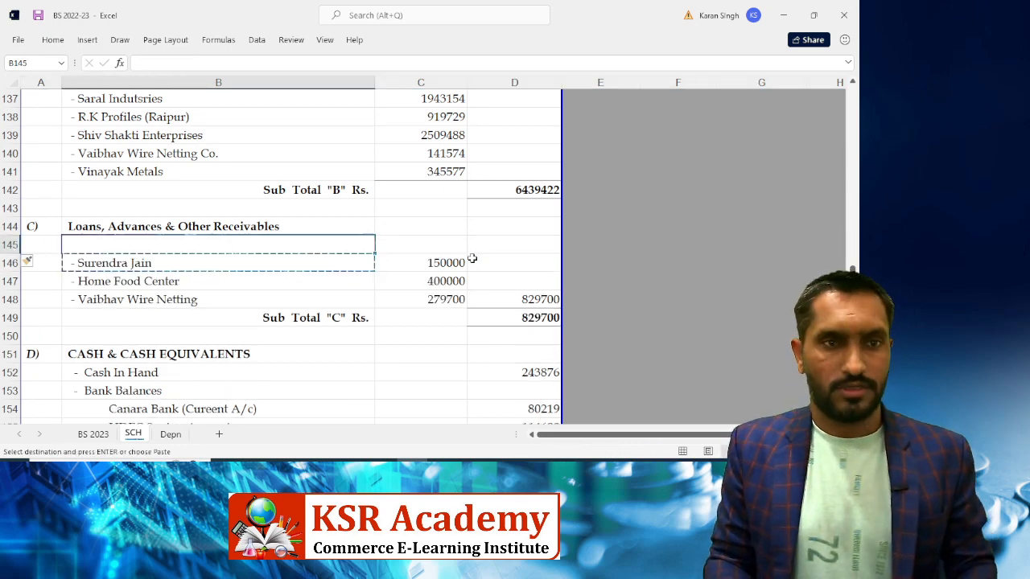
{"action": "key", "text": "Return"}
{"action": "key", "text": "F2"}
{"action": "key", "text": "BackSpace"}
{"action": "key", "text": "BackSpace"}
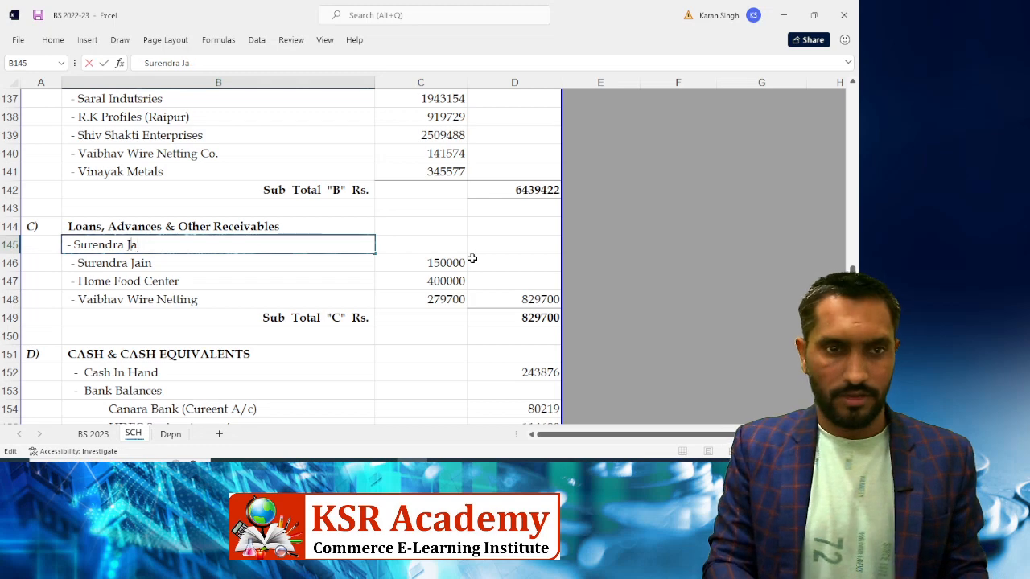
{"action": "key", "text": "BackSpace"}
{"action": "key", "text": "BackSpace"}
{"action": "key", "text": "BackSpace"}
{"action": "key", "text": "BackSpace"}
{"action": "key", "text": "BackSpace"}
{"action": "key", "text": "BackSpace"}
{"action": "key", "text": "BackSpace"}
{"action": "key", "text": "BackSpace"}
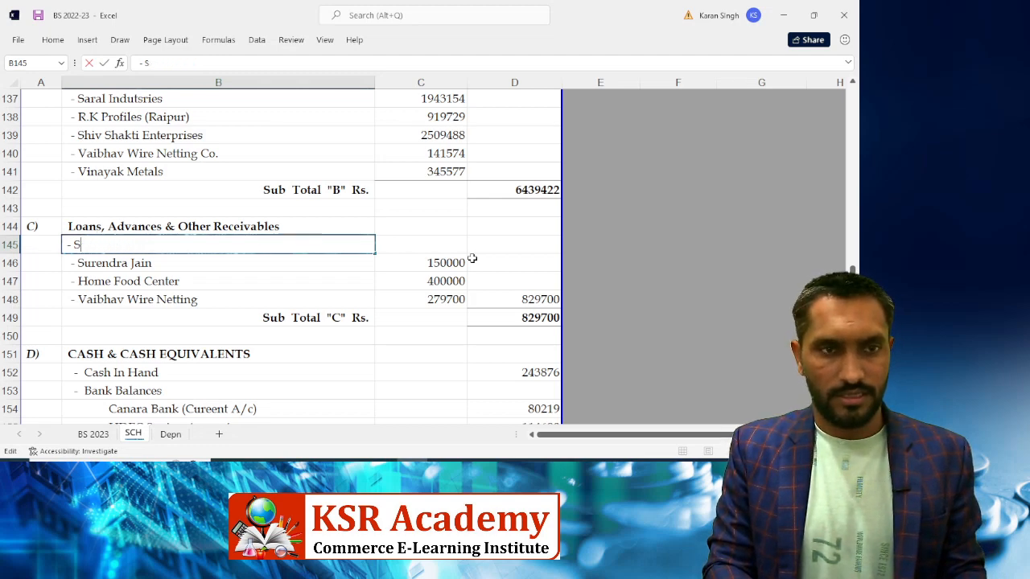
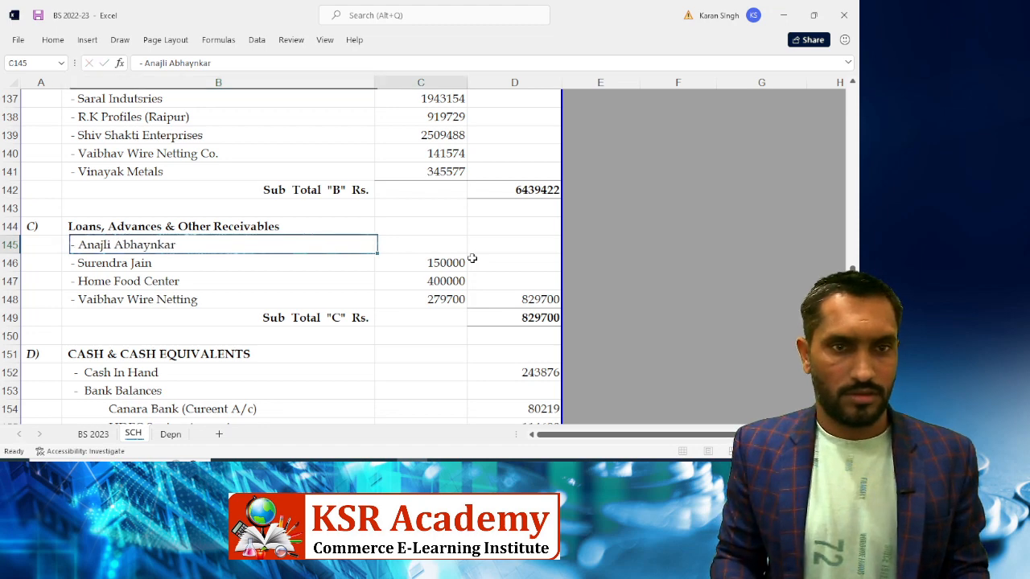
{"action": "key", "text": "Tab"}
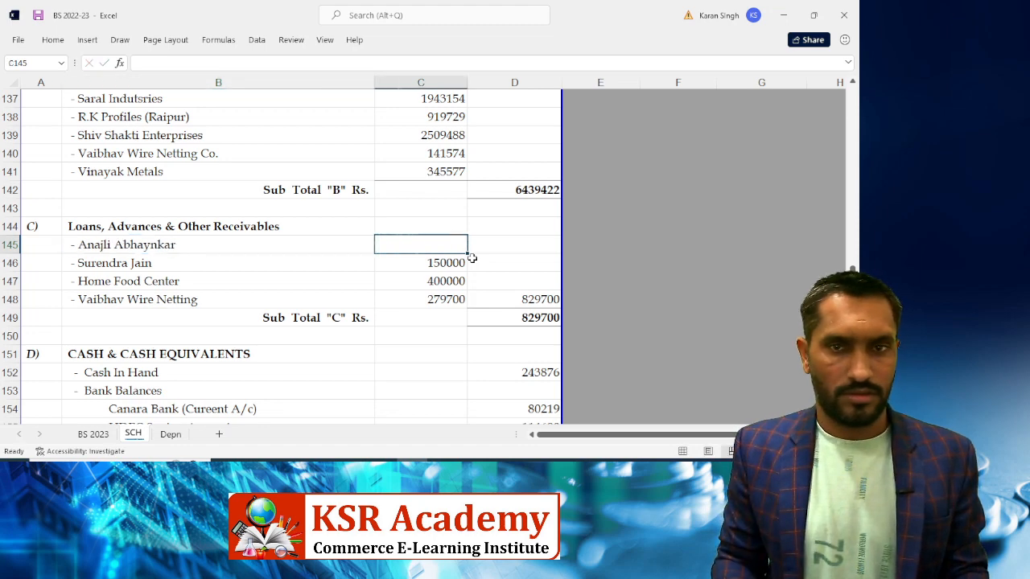
Enter 300000 as the new party's amount in C145
{"action": "key", "text": "alt+Tab"}
{"action": "key", "text": "alt+Tab"}
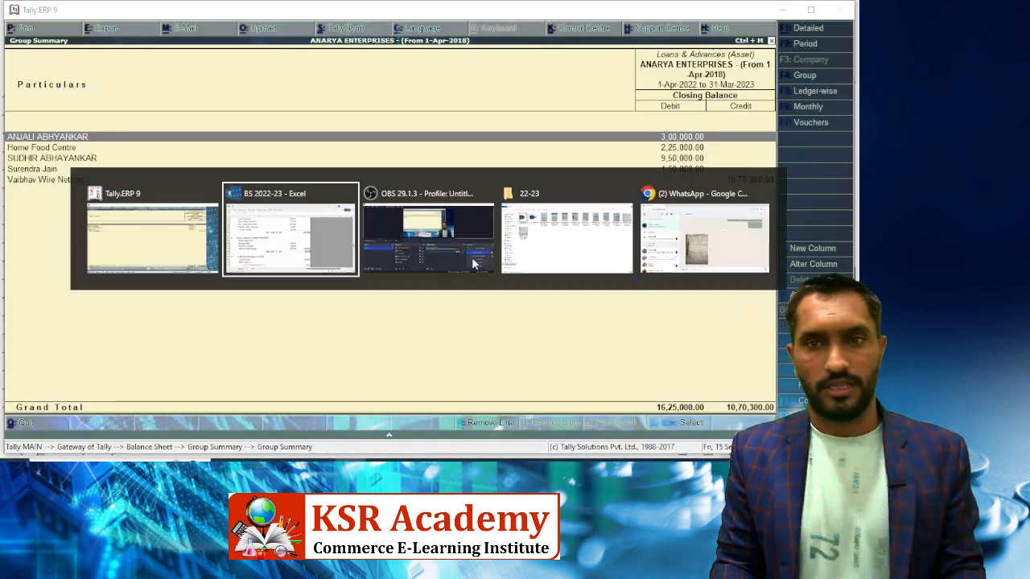
{"action": "type", "text": "300000"}
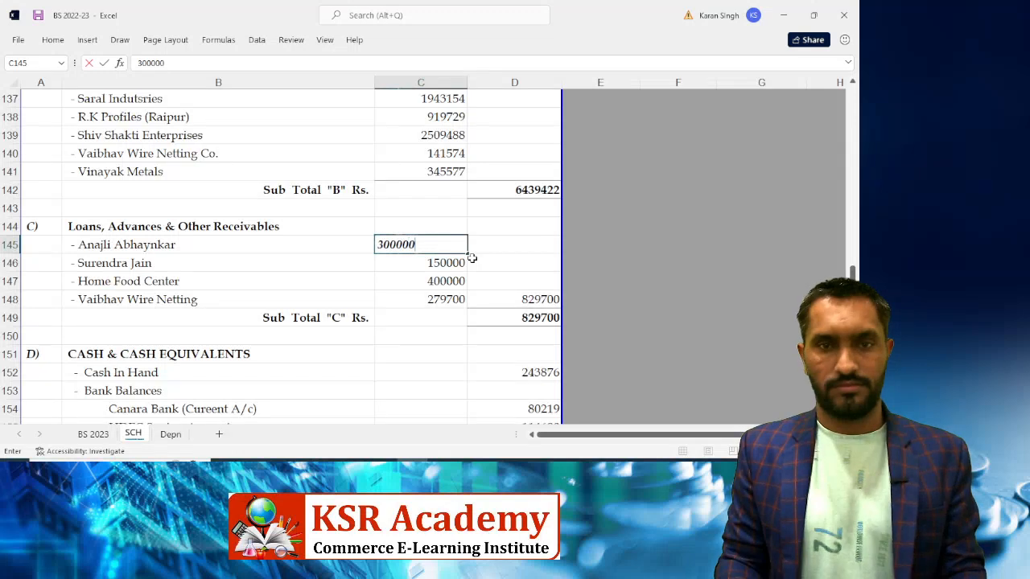
{"action": "key", "text": "Return"}
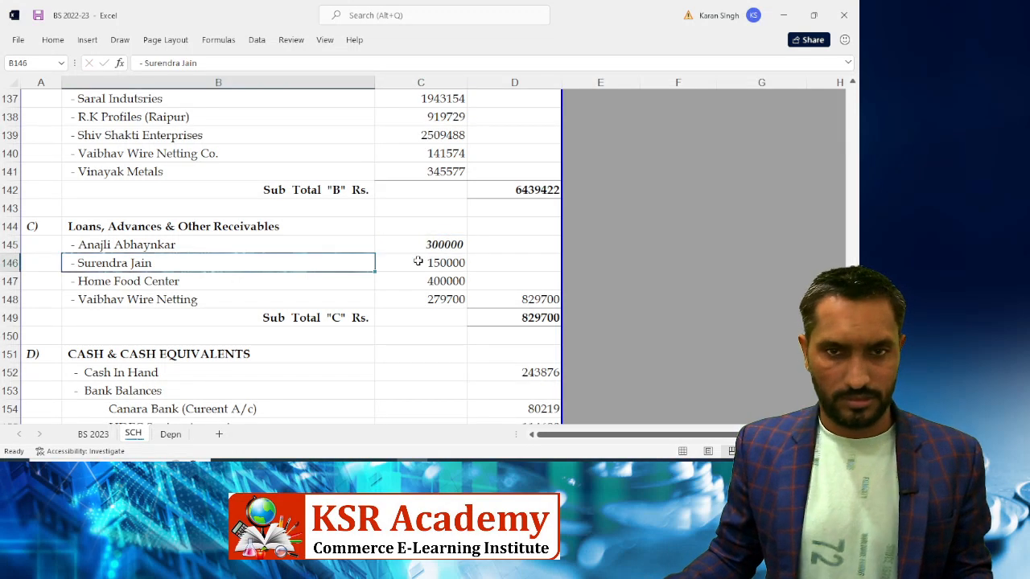
{"action": "left_click", "coordinate": [424, 263]}
{"action": "right_click", "coordinate": [424, 263]}
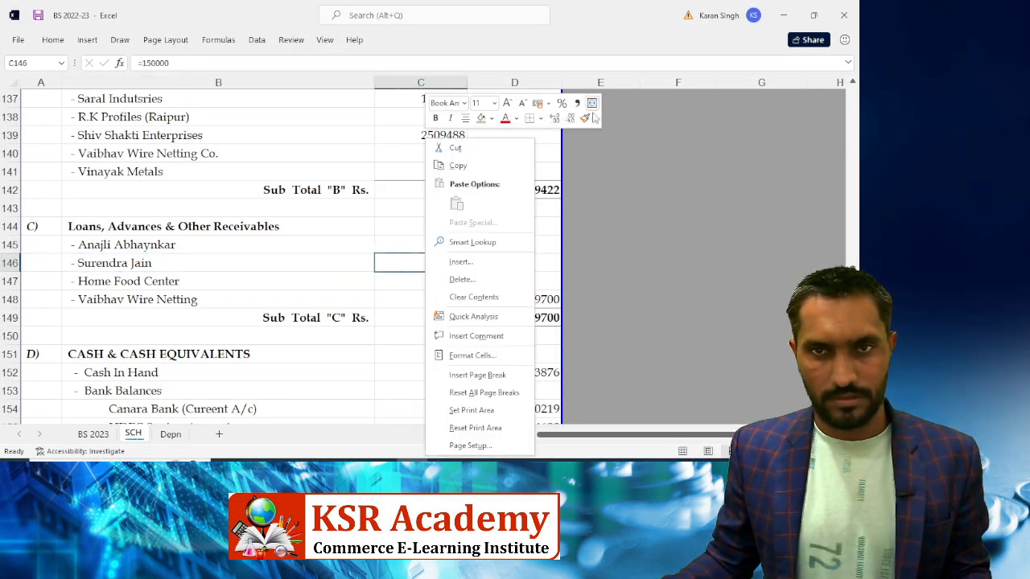
{"action": "left_click", "coordinate": [519, 163]}
{"action": "left_click", "coordinate": [420, 242]}
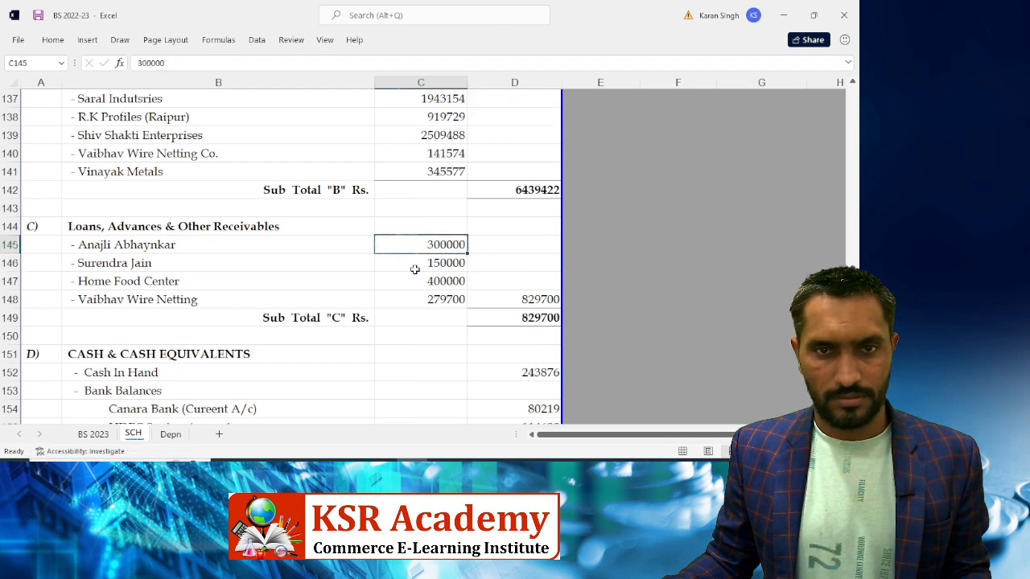
{"action": "left_click", "coordinate": [415, 269]}
{"action": "key", "text": "Escape"}
Change Home Food Center's amount in C147 to 225000
{"action": "key", "text": "alt+Tab"}
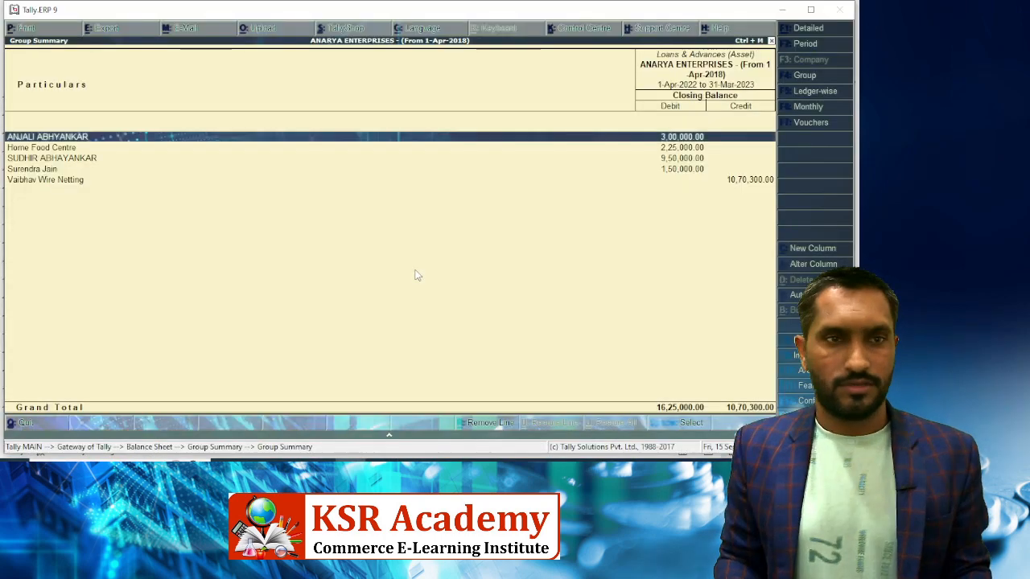
{"action": "key", "text": "Down"}
{"action": "key", "text": "Down"}
{"action": "key", "text": "alt+Tab"}
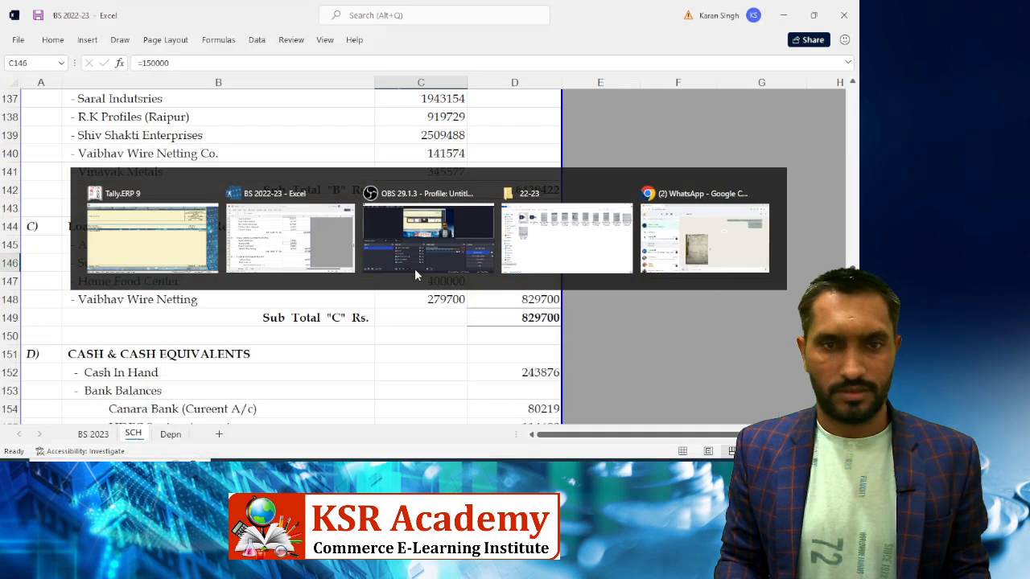
{"action": "key", "text": "alt+Tab"}
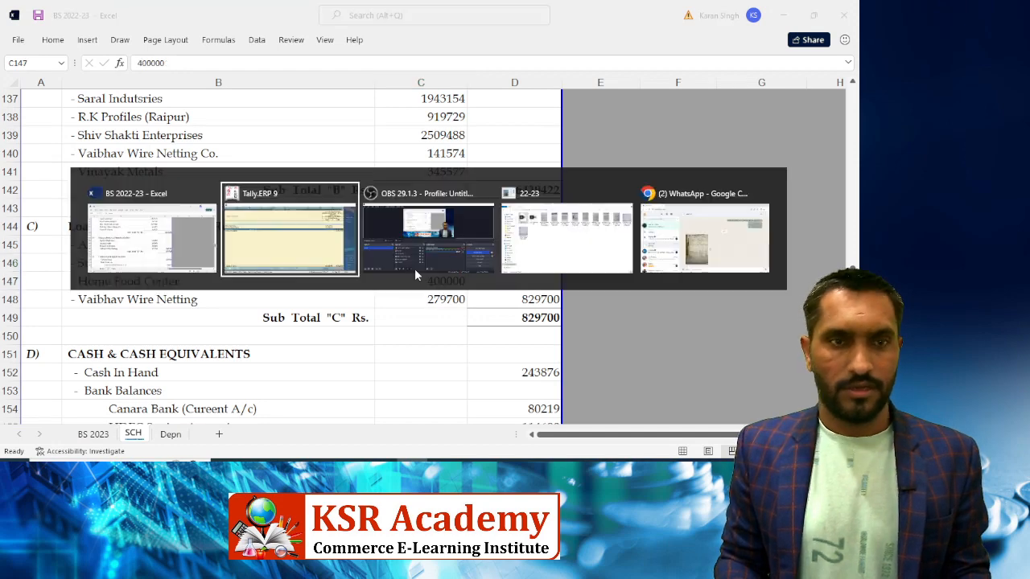
{"action": "key", "text": "Up"}
{"action": "key", "text": "Up"}
{"action": "key", "text": "alt+Tab"}
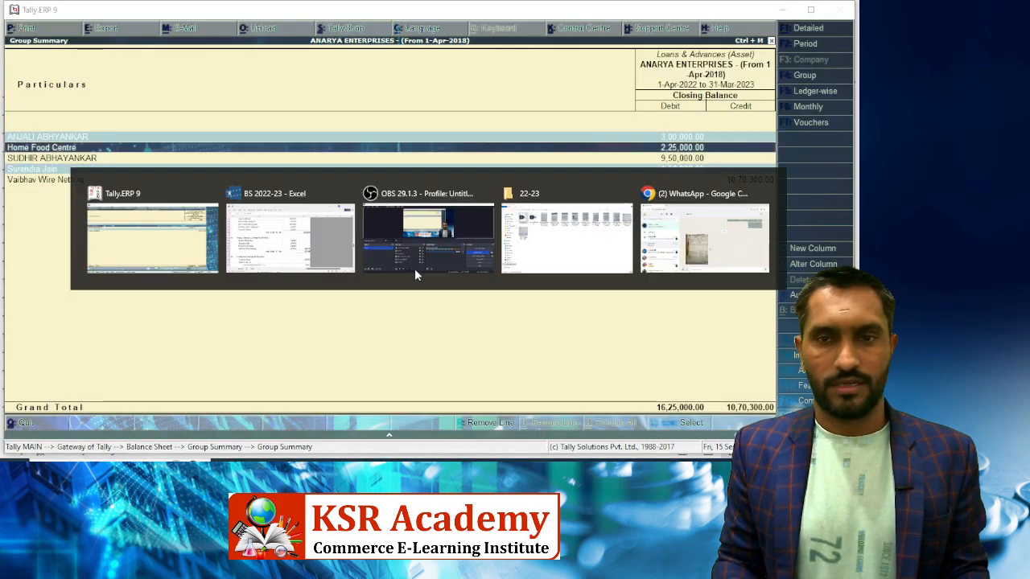
{"action": "type", "text": "225000"}
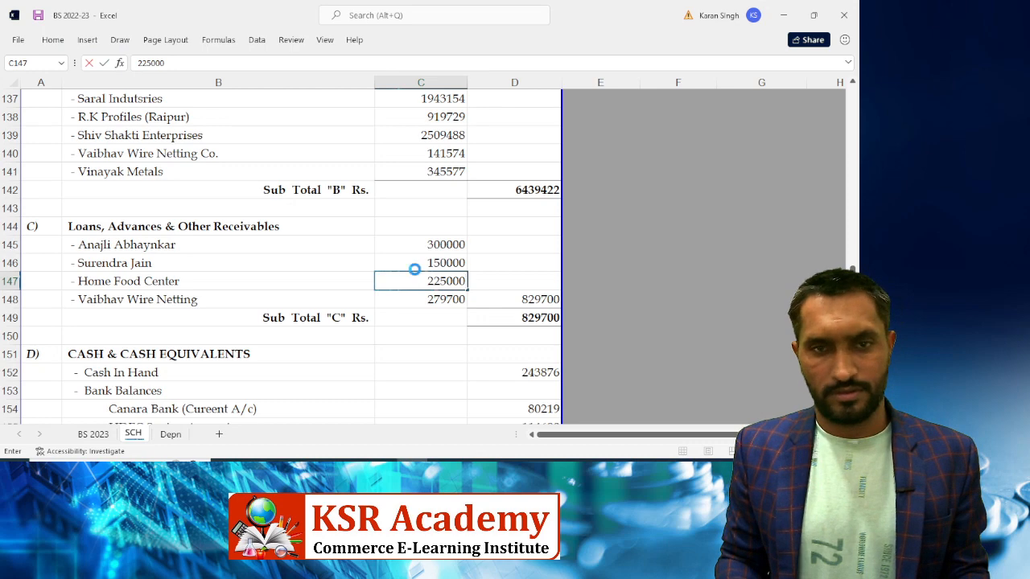
{"action": "key", "text": "Return"}
Mark Home Food Centre, the next party and Vaibhav Wire Netting as checked in Tally, then select the 150000 row
{"action": "key", "text": "alt+Tab"}
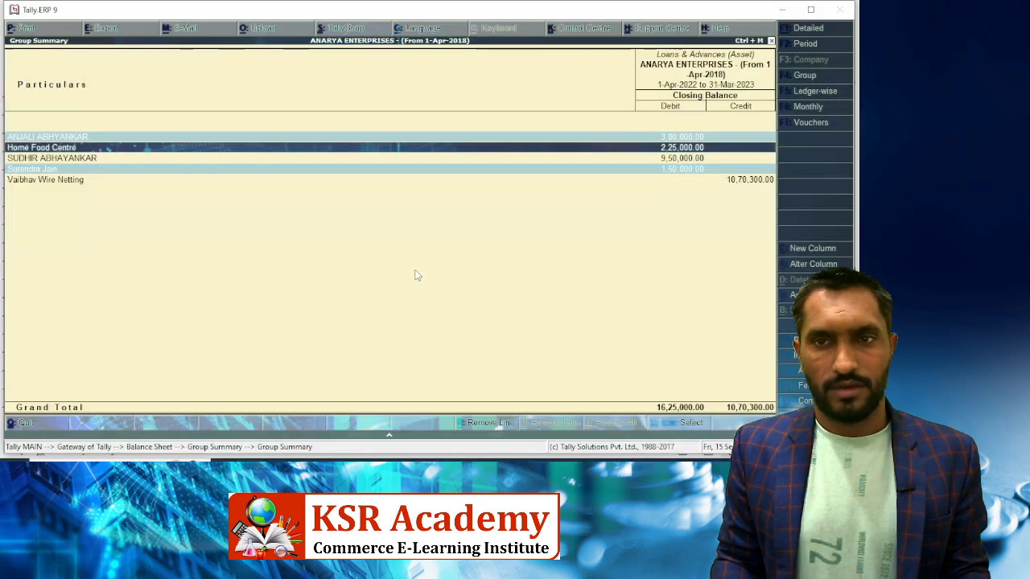
{"action": "key", "text": "space"}
{"action": "key", "text": "Down"}
{"action": "key", "text": "space"}
{"action": "key", "text": "Down"}
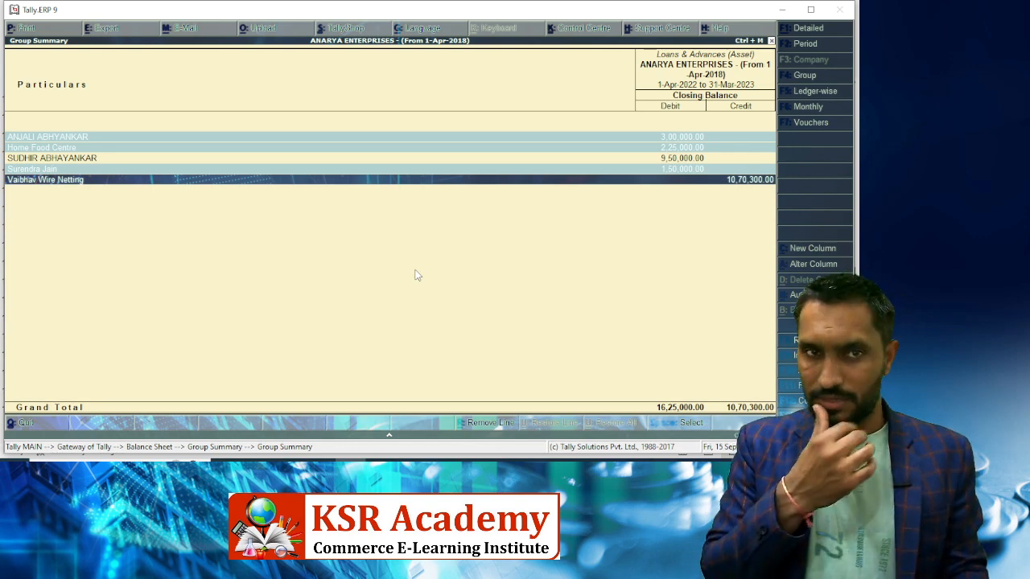
{"action": "key", "text": "space"}
{"action": "key", "text": "Up"}
{"action": "key", "text": "Up"}
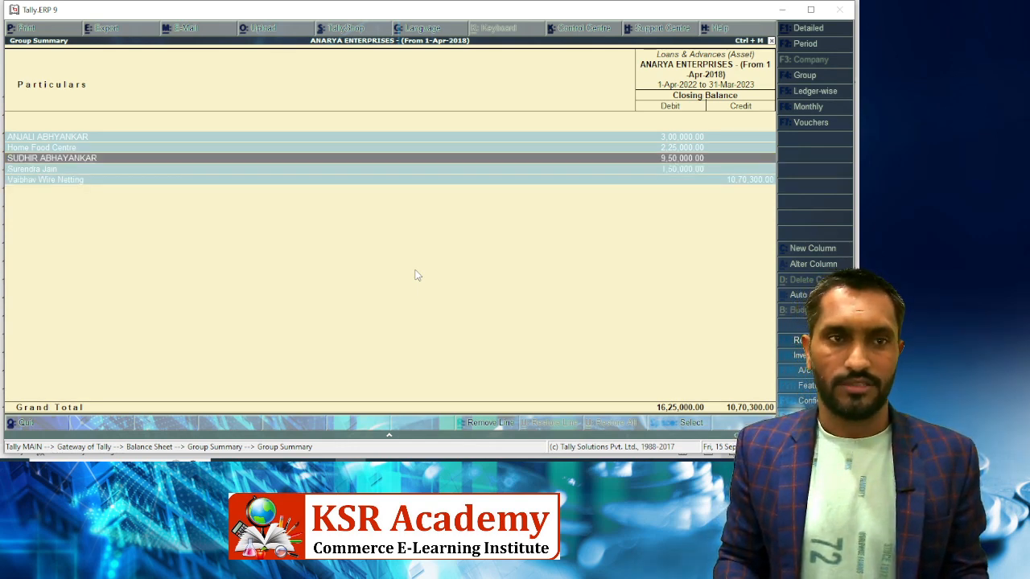
{"action": "key", "text": "alt+Tab"}
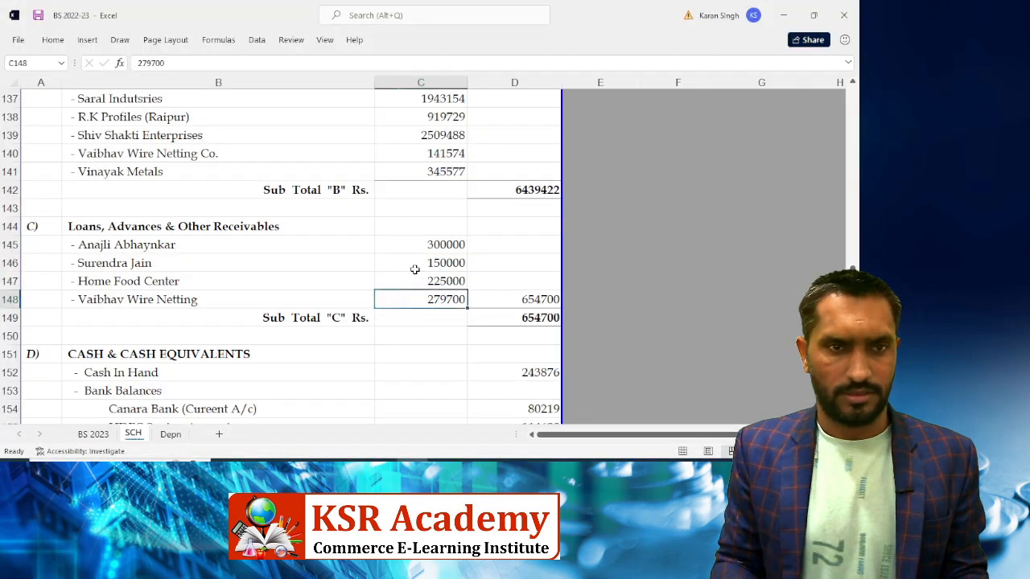
{"action": "key", "text": "Up"}
{"action": "key", "text": "Up"}
{"action": "key", "text": "Up"}
{"action": "key", "text": "Up"}
{"action": "key", "text": "Down"}
{"action": "key", "text": "Down"}
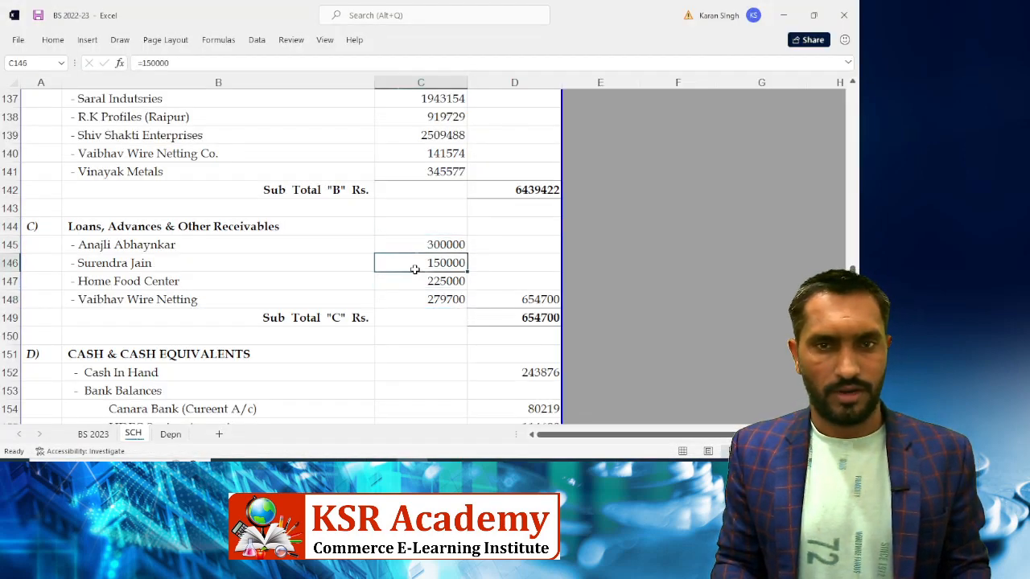
{"action": "key", "text": "shift+space"}
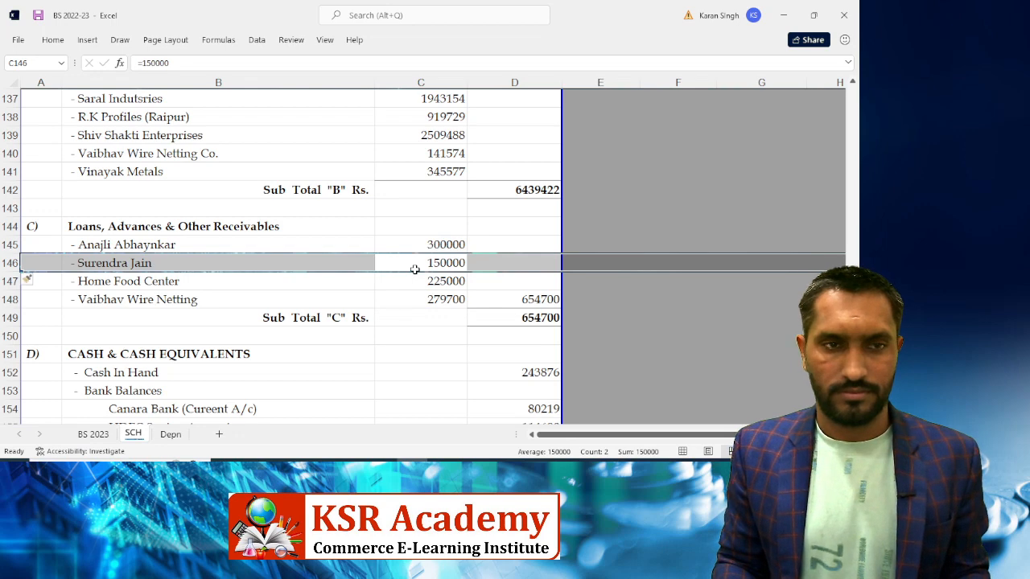
Insert a row above the 150000 entry and record a new party's loan of 950000
{"action": "key", "text": "ctrl+shift+plus"}
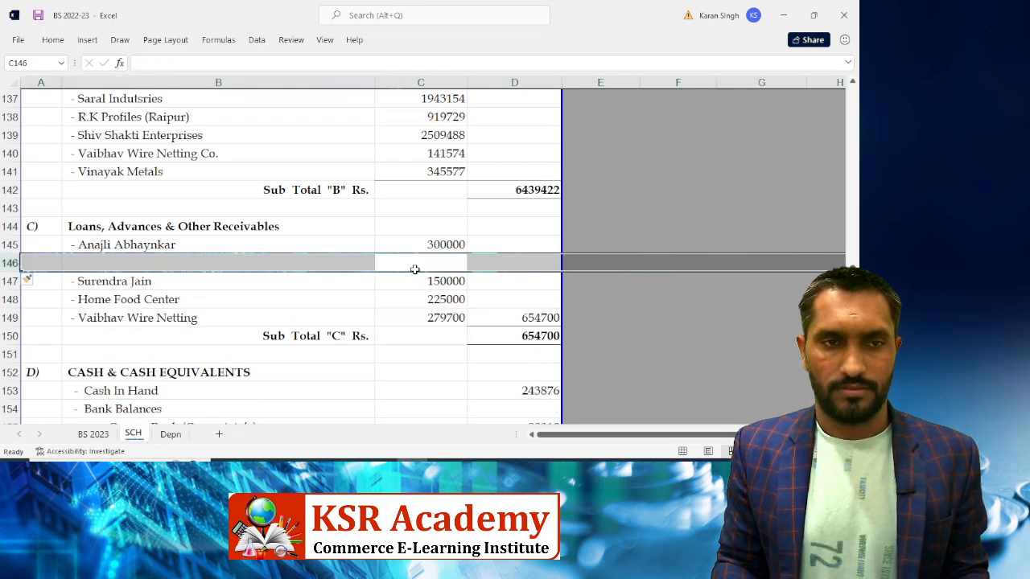
{"action": "key", "text": "Left"}
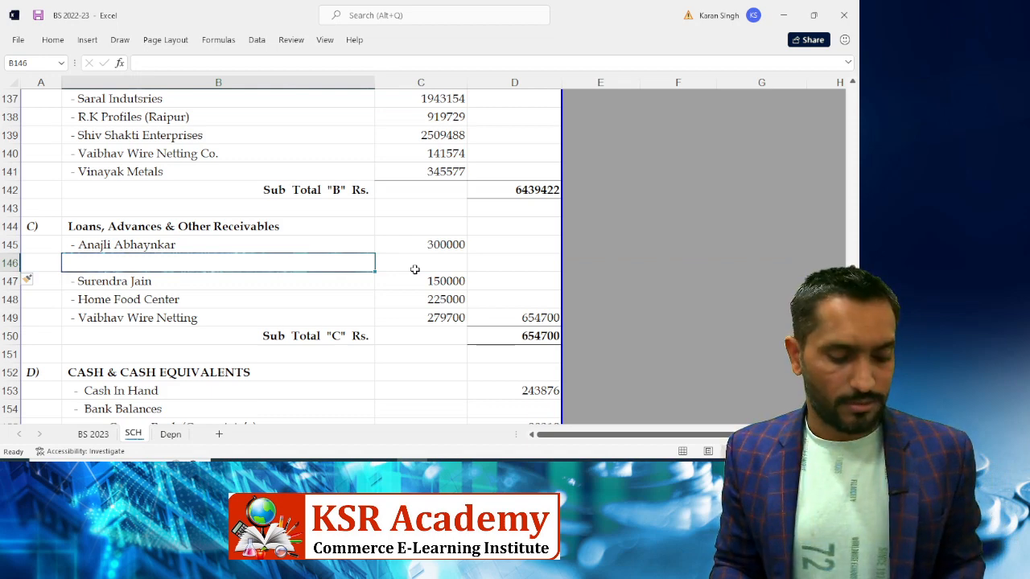
{"action": "key", "text": "ctrl+d"}
{"action": "key", "text": "F2"}
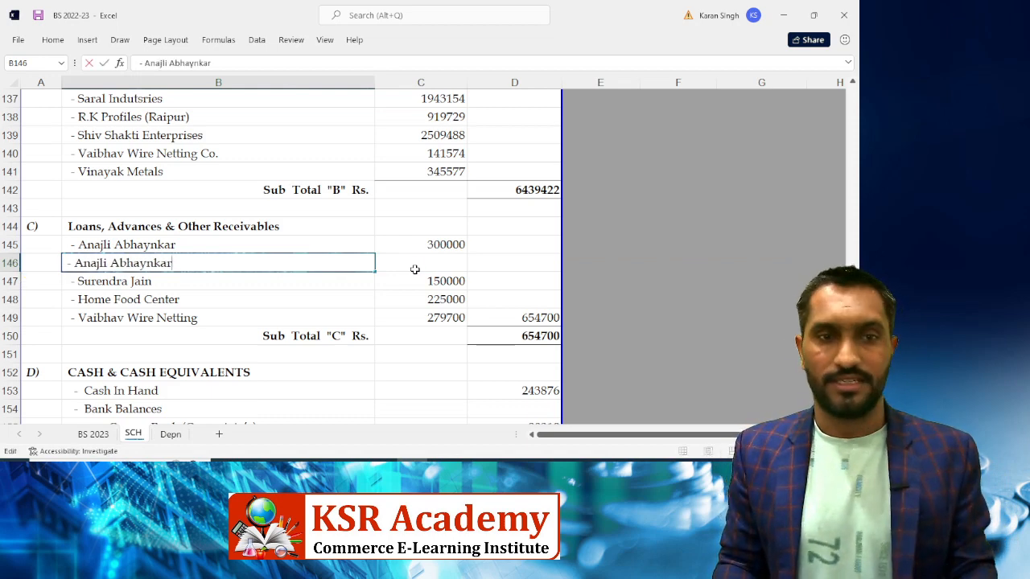
{"action": "key", "text": "BackSpace"}
{"action": "key", "text": "BackSpace"}
{"action": "key", "text": "BackSpace"}
{"action": "key", "text": "BackSpace"}
{"action": "key", "text": "BackSpace"}
{"action": "key", "text": "BackSpace"}
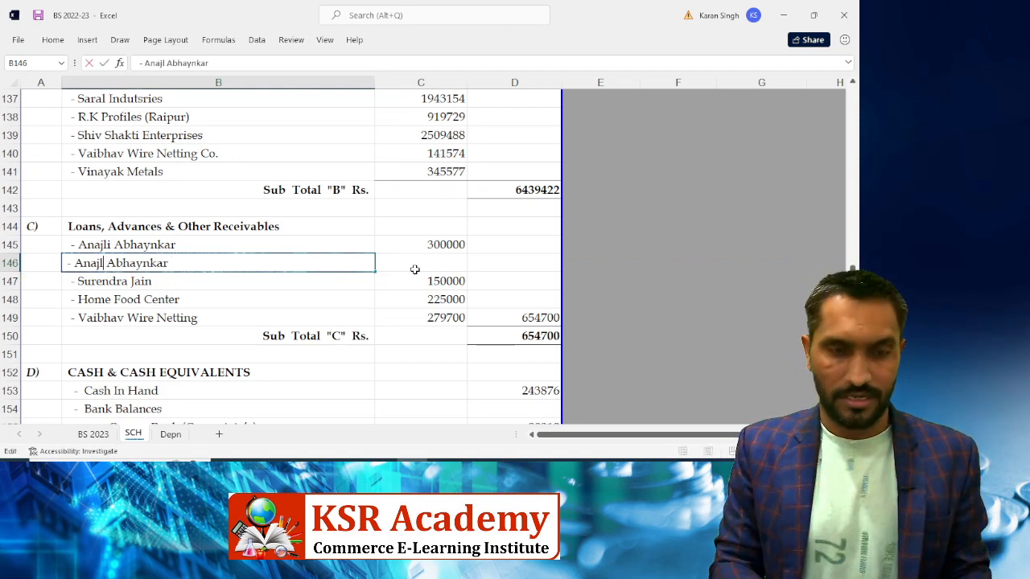
{"action": "type", "text": "Sudhir"}
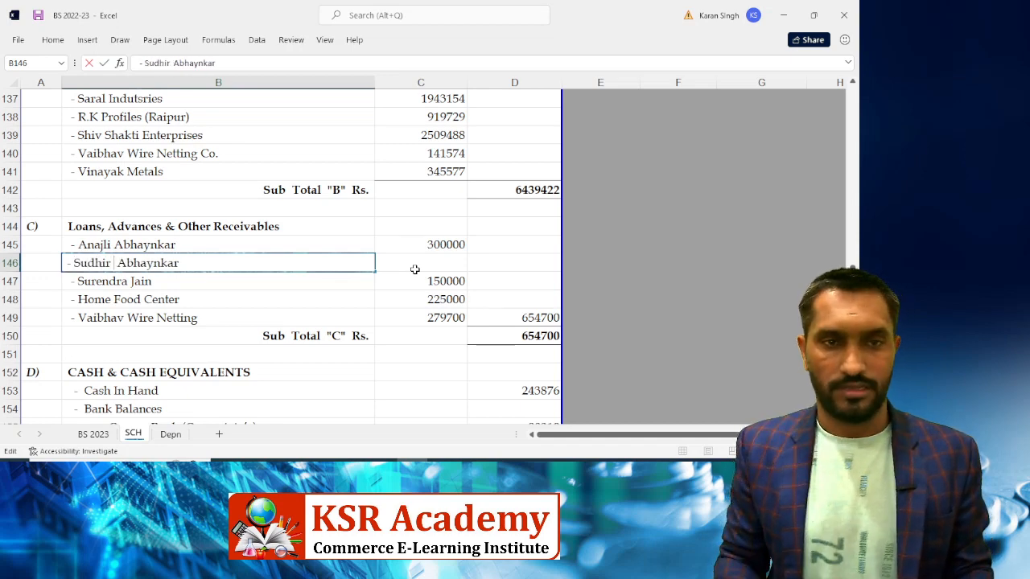
{"action": "left_click", "coordinate": [414, 268]}
{"action": "key", "text": "alt+Tab"}
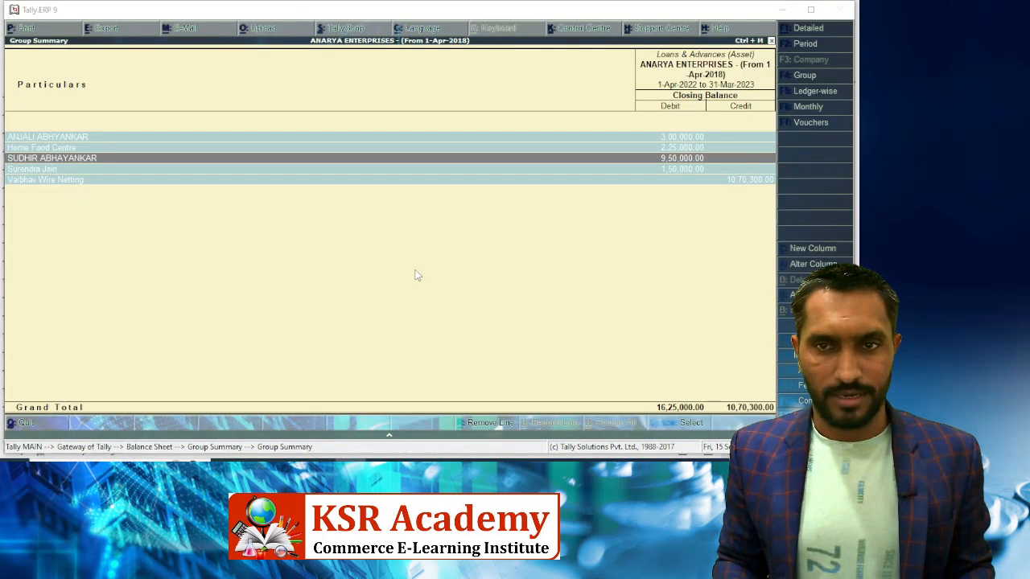
{"action": "key", "text": "alt+Tab"}
{"action": "type", "text": "950000"}
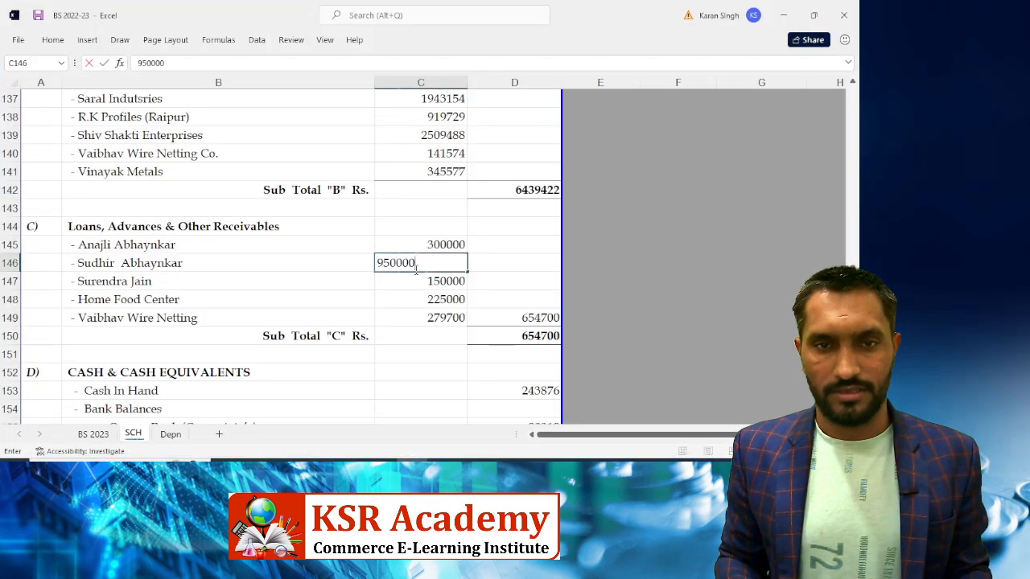
{"action": "key", "text": "Return"}
Extend the Sub Total "C" formula to =SUM(C145:C149), giving 1904700
{"action": "key", "text": "Left"}
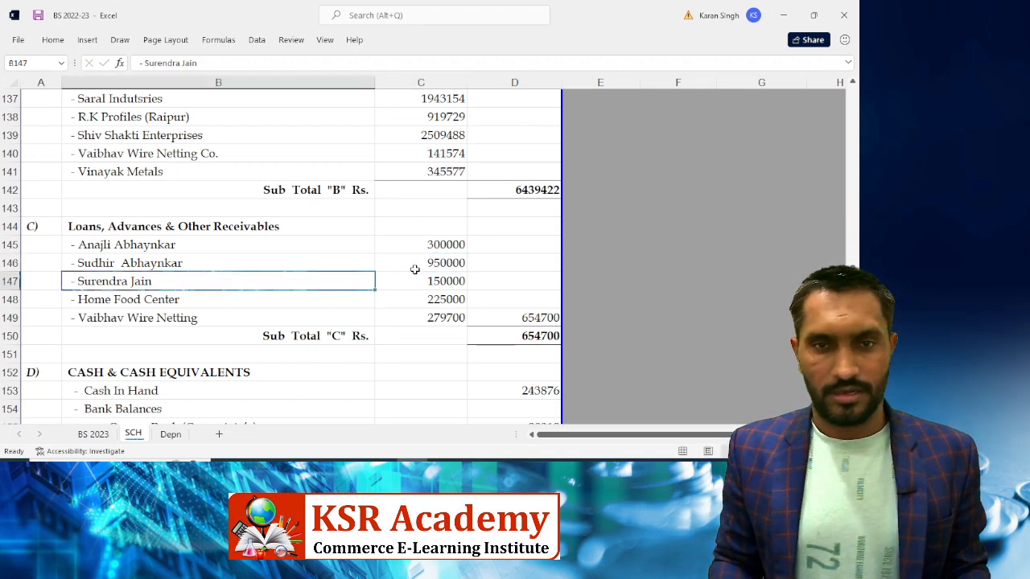
{"action": "key", "text": "Right"}
{"action": "key", "text": "Down"}
{"action": "key", "text": "Down"}
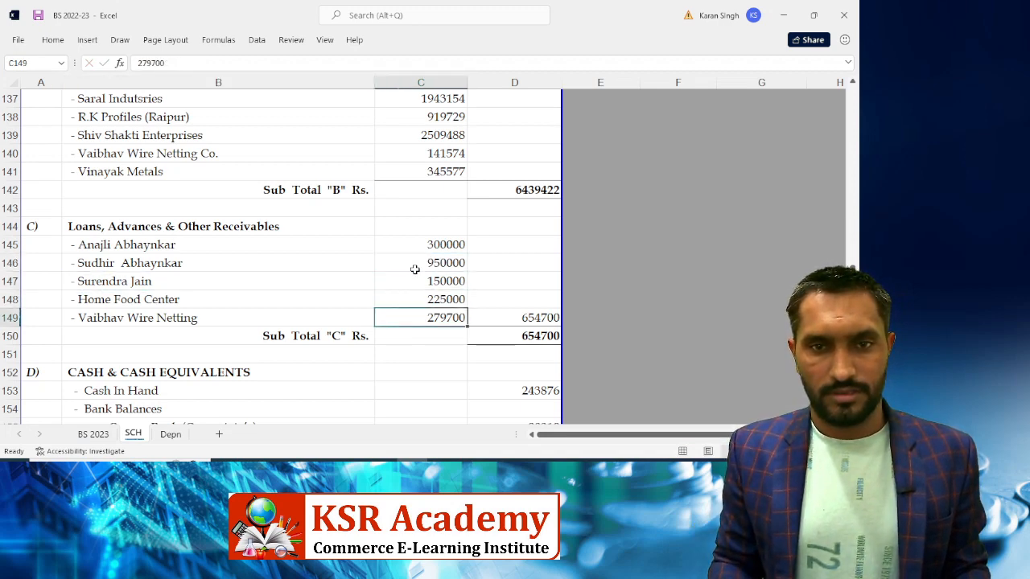
{"action": "key", "text": "Right"}
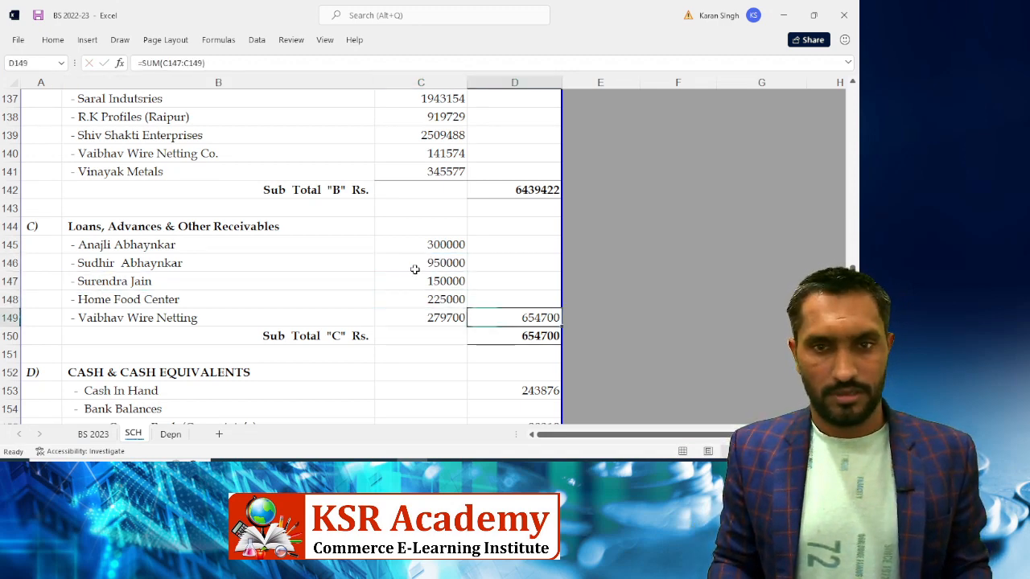
{"action": "key", "text": "F2"}
{"action": "key", "text": "Left"}
{"action": "key", "text": "Left"}
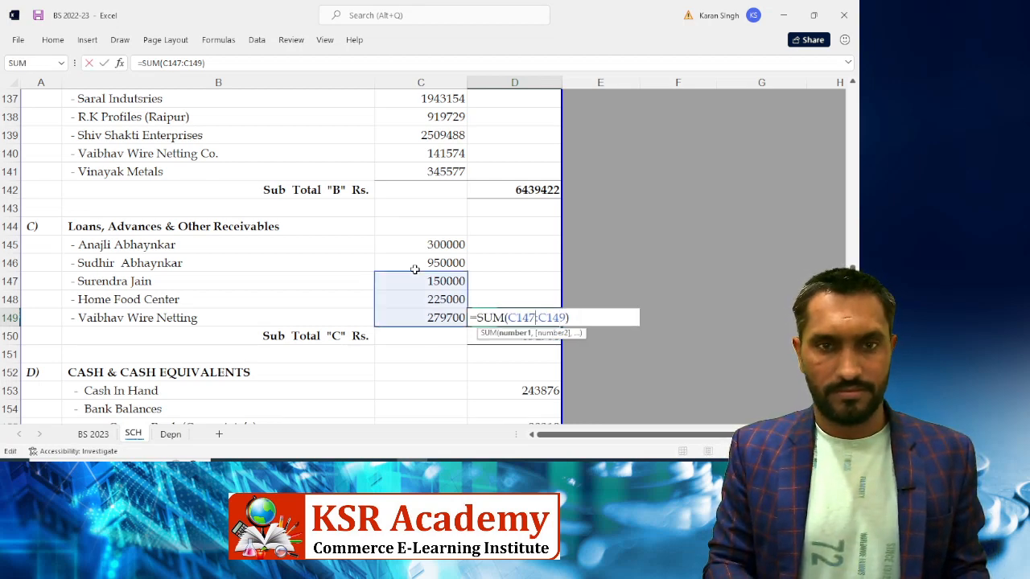
{"action": "key", "text": "BackSpace"}
{"action": "type", "text": "5"}
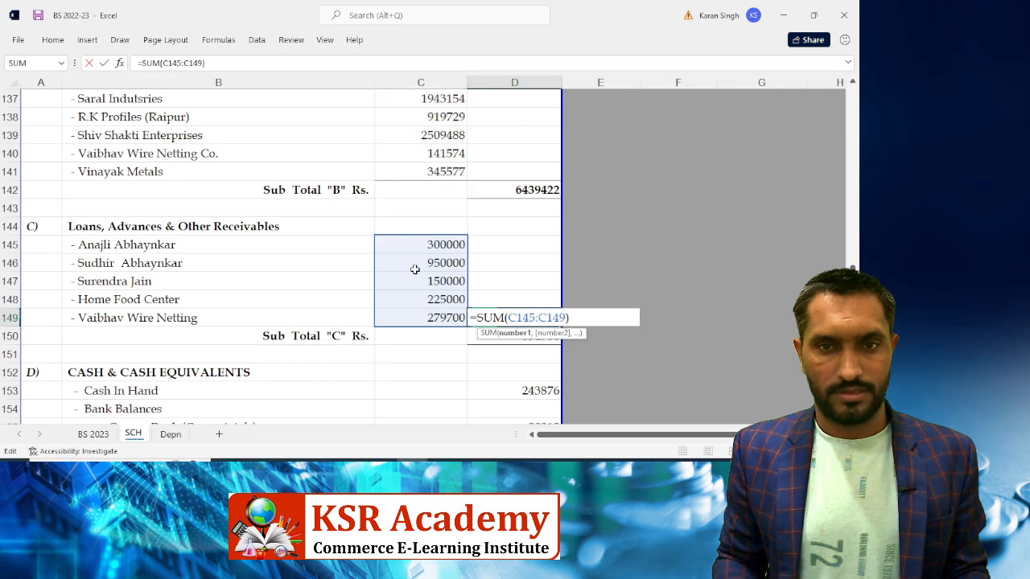
{"action": "key", "text": "Return"}
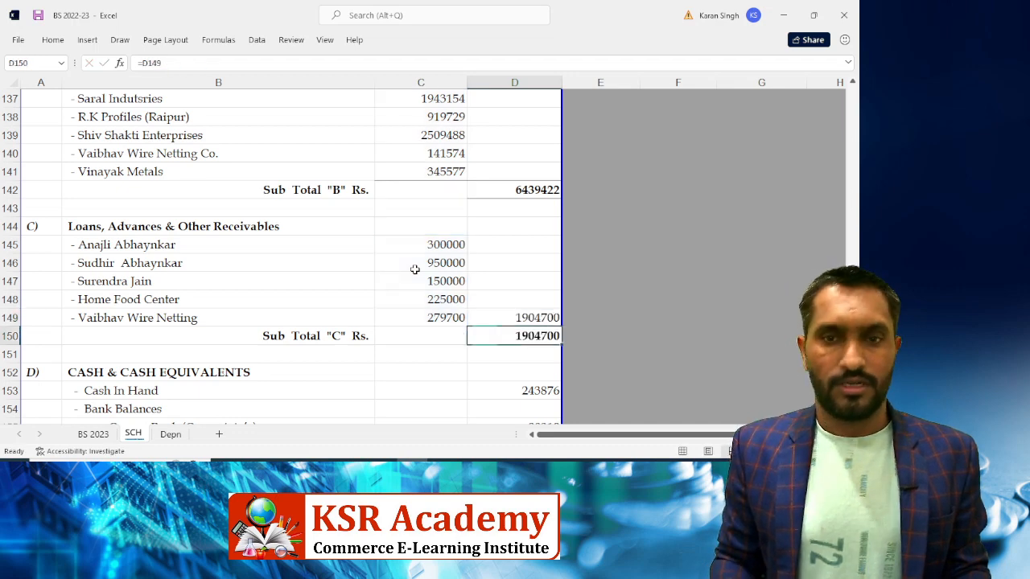
{"action": "key", "text": "alt+Tab"}
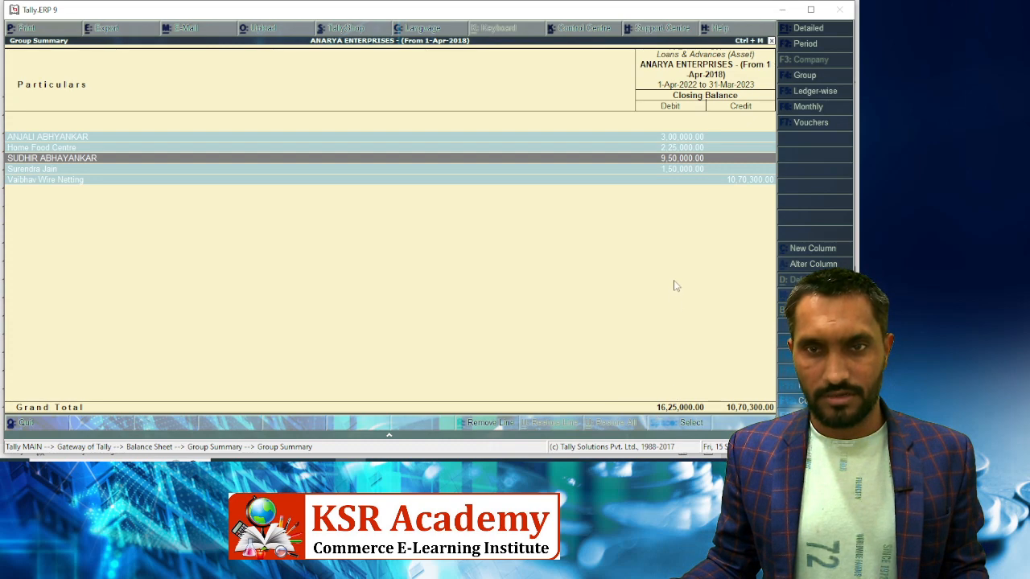
Check the 300000, 950000 and 150000 loan amounts against Tally's ledger balances
{"action": "key", "text": "shift+Down"}
{"action": "key", "text": "shift+Down"}
{"action": "key", "text": "shift+Down"}
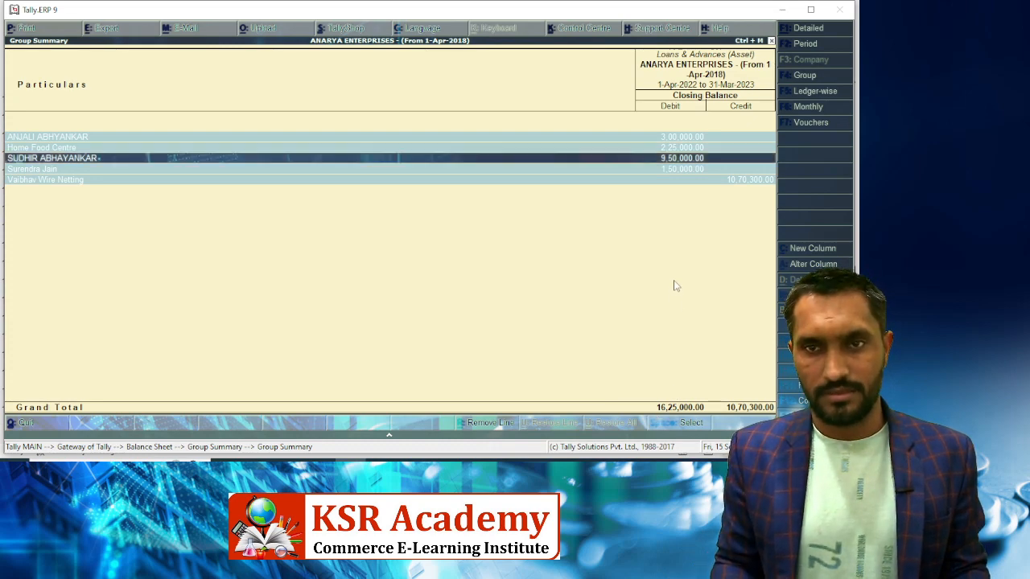
{"action": "key", "text": "shift+Up"}
{"action": "key", "text": "shift+Up"}
{"action": "key", "text": "shift+Up"}
{"action": "key", "text": "shift+Up"}
{"action": "key", "text": "Up"}
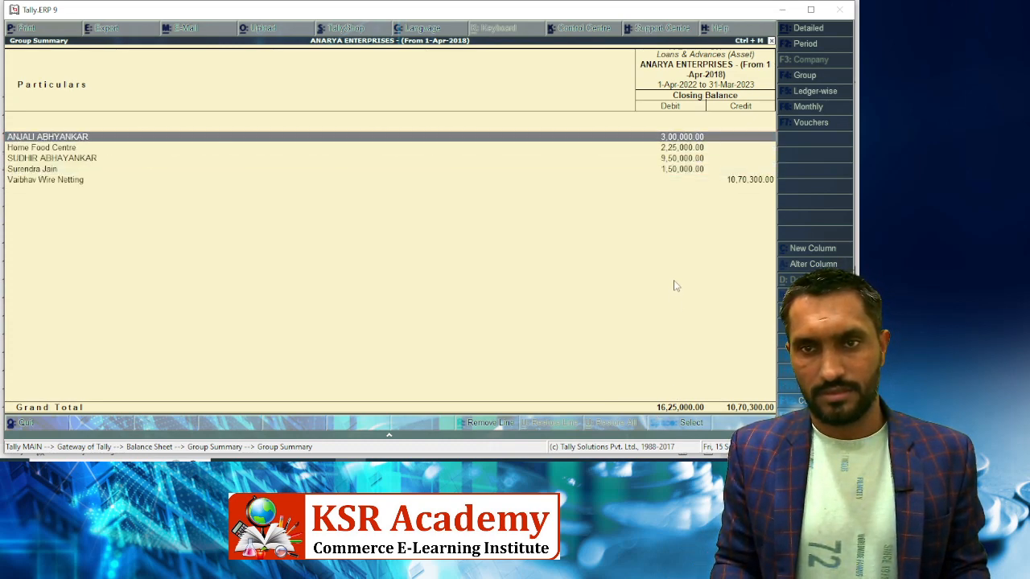
{"action": "key", "text": "Down"}
{"action": "key", "text": "alt+Tab"}
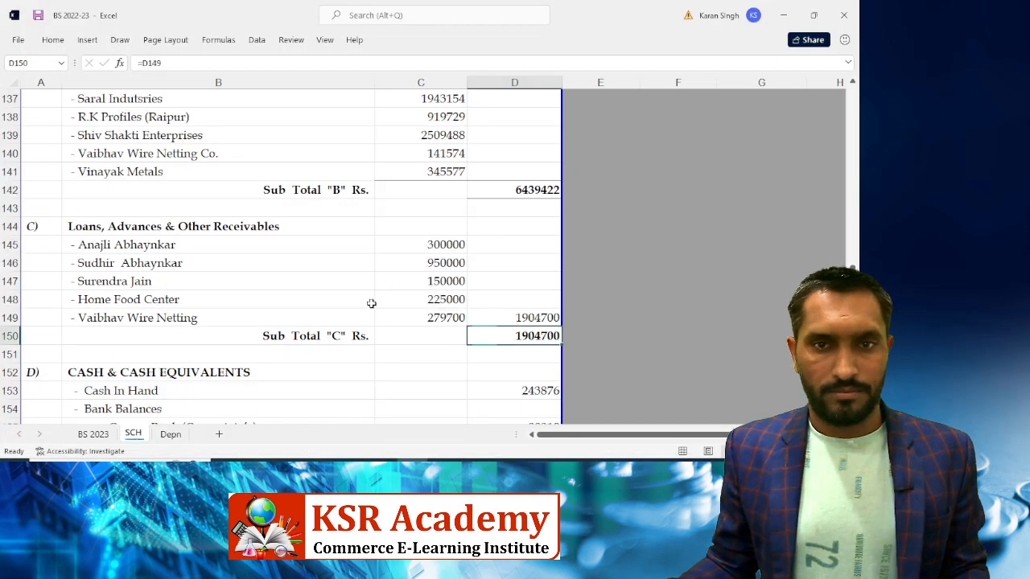
{"action": "left_click", "coordinate": [436, 246]}
{"action": "key", "text": "alt+Tab"}
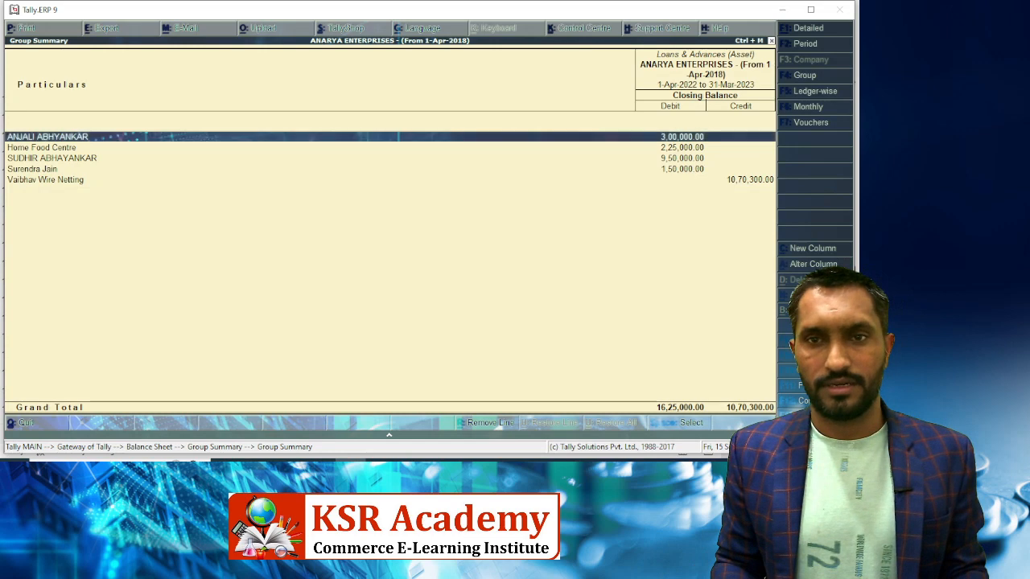
{"action": "key", "text": "alt+Tab"}
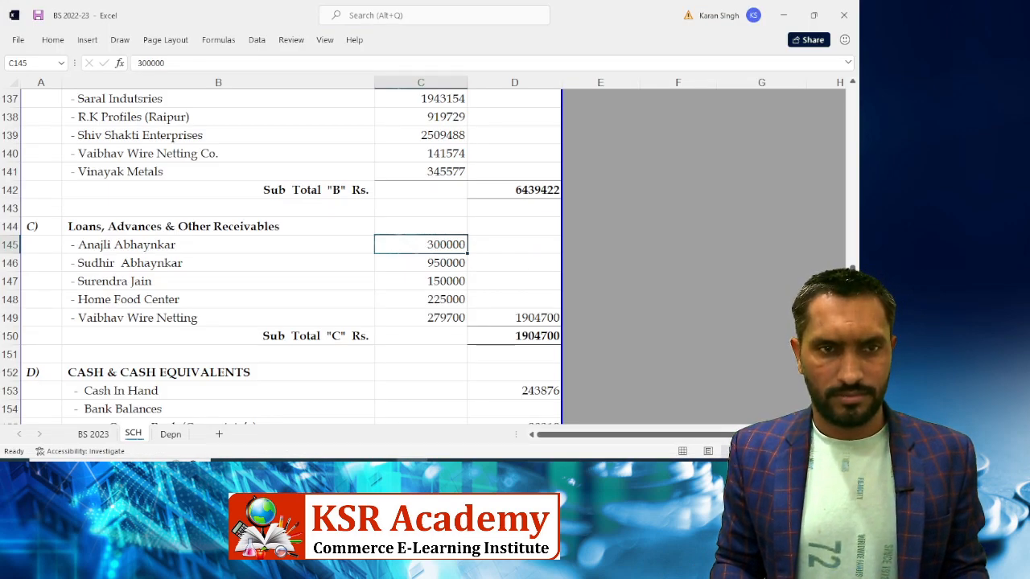
{"action": "key", "text": "Down"}
{"action": "key", "text": "alt+Tab"}
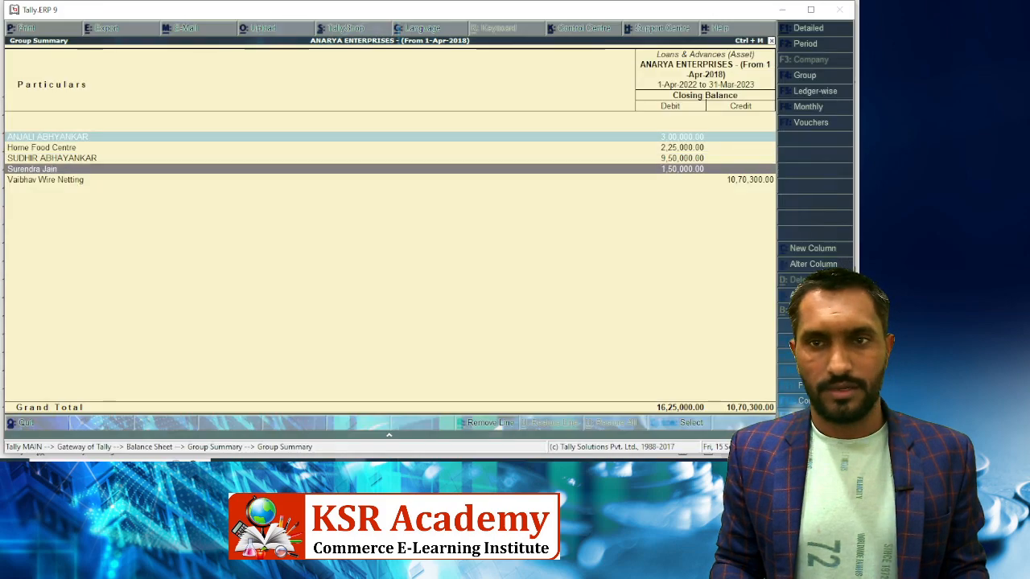
{"action": "key", "text": "Up"}
{"action": "key", "text": "alt+Tab"}
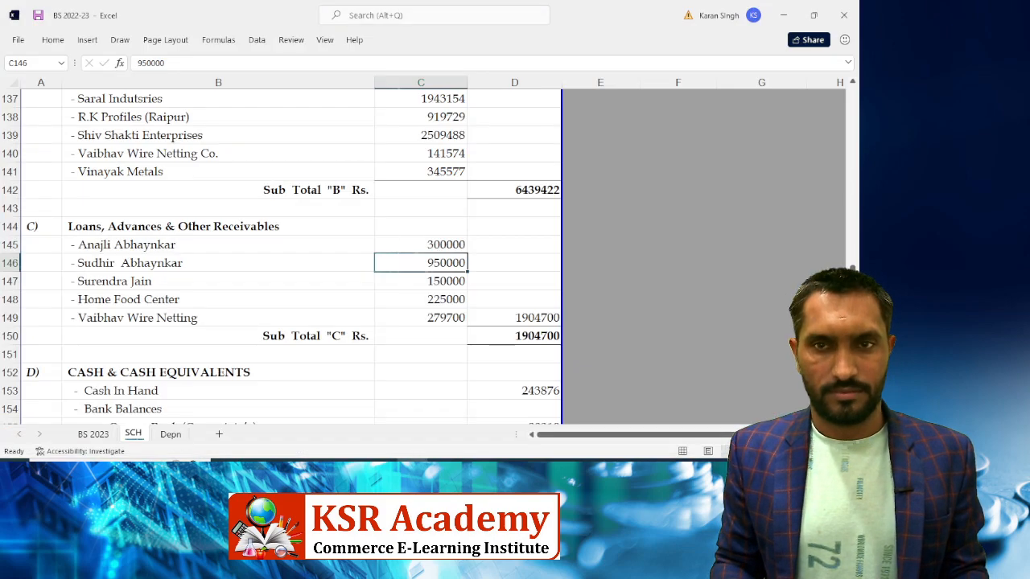
{"action": "key", "text": "Down"}
{"action": "key", "text": "alt+Tab"}
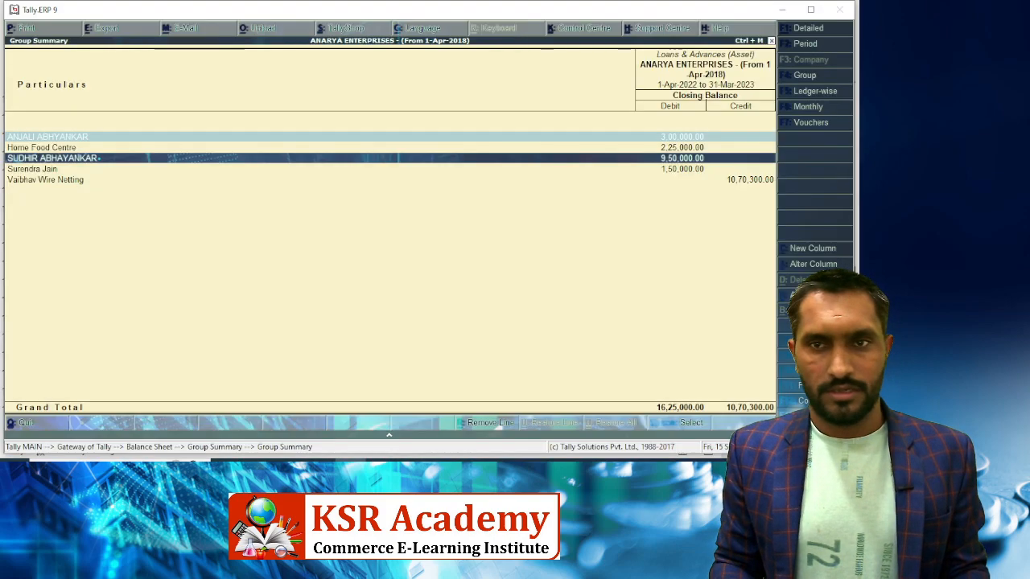
{"action": "key", "text": "space"}
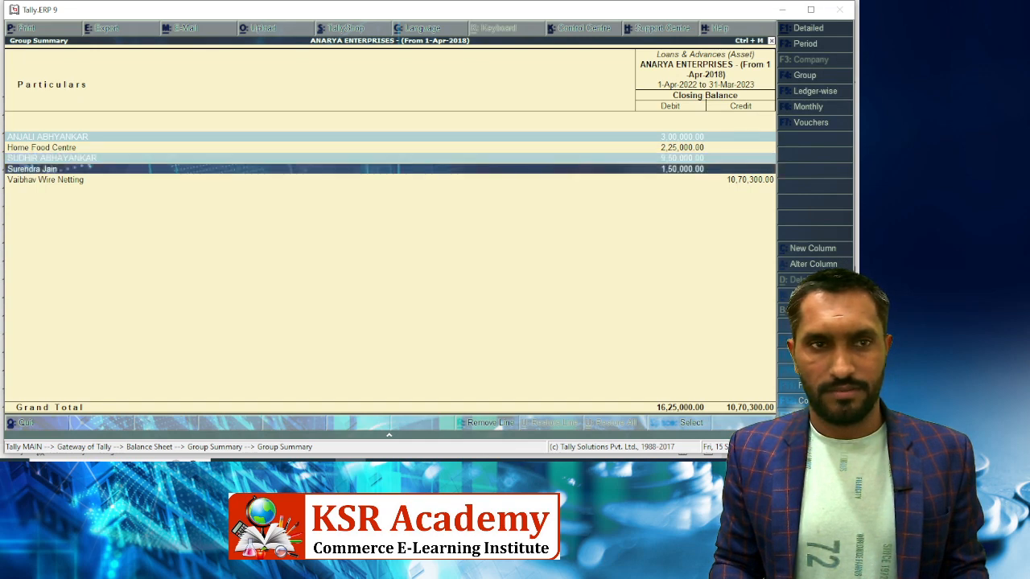
{"action": "key", "text": "alt+Tab"}
{"action": "key", "text": "Down"}
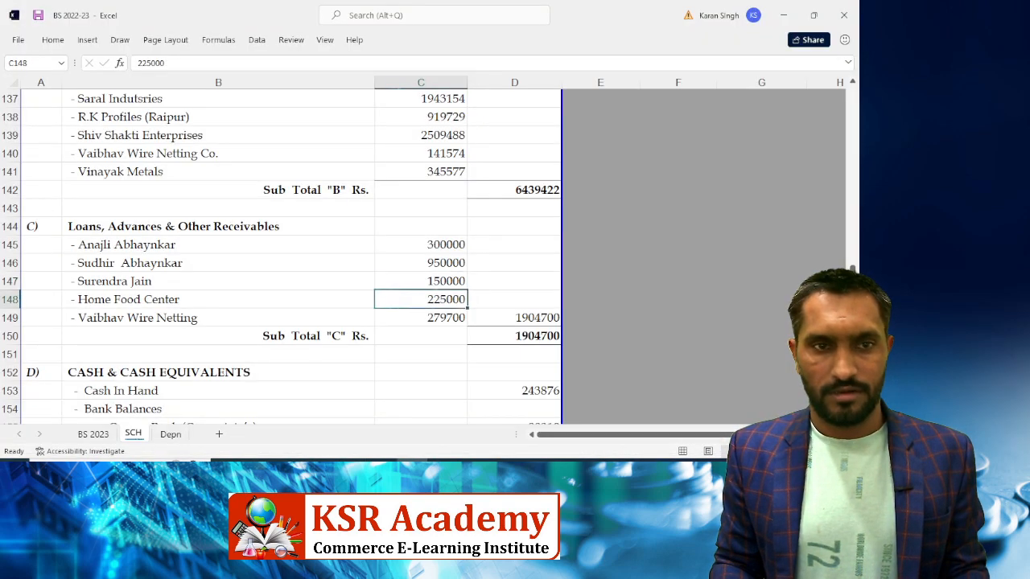
Zero and then clear the Vaibhav Wire Netting name and amount, leaving the subtotal at 1625000
{"action": "key", "text": "Down"}
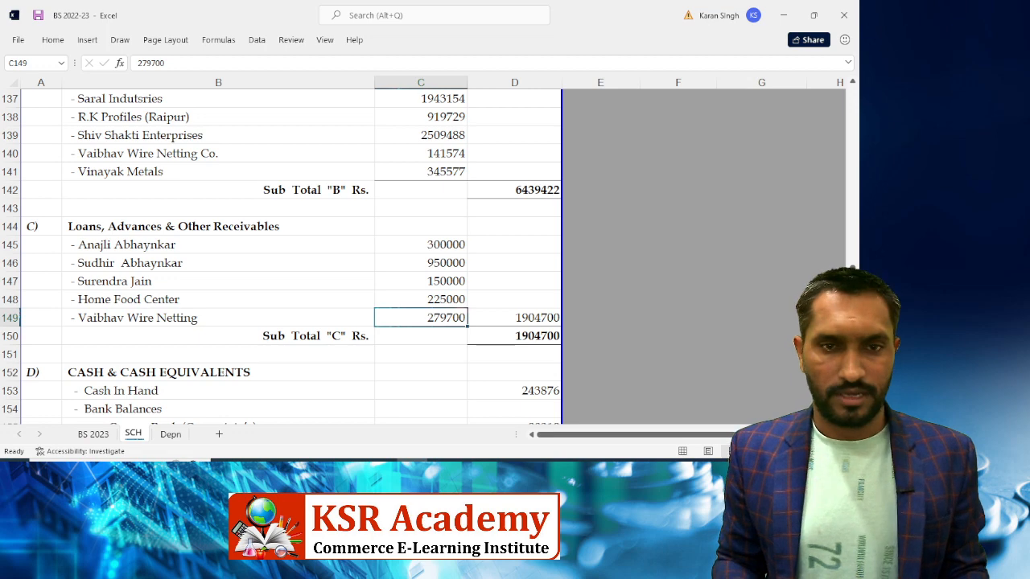
{"action": "type", "text": "0"}
{"action": "key", "text": "Return"}
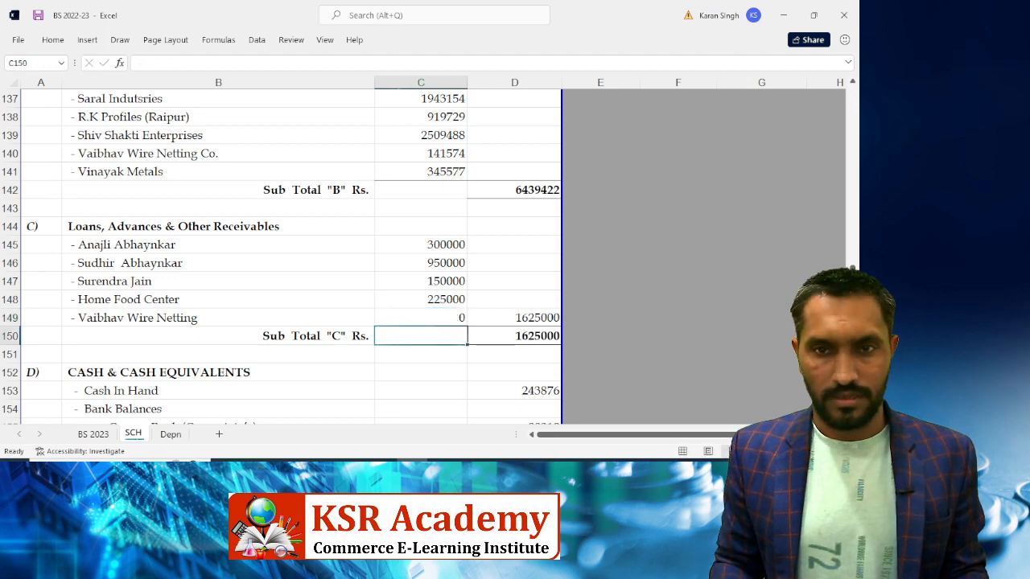
{"action": "key", "text": "Right"}
{"action": "key", "text": "alt+Tab"}
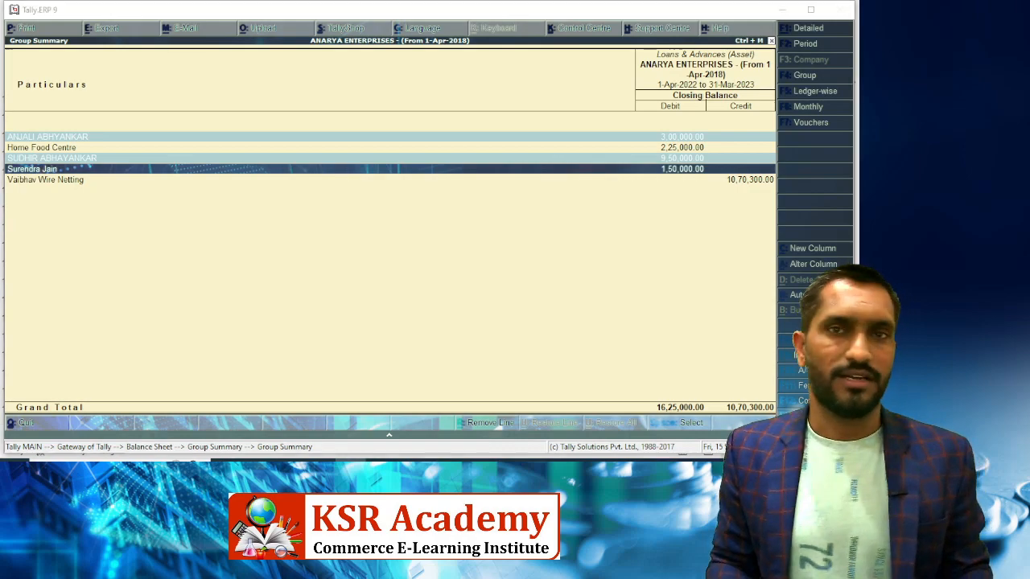
{"action": "key", "text": "alt+Tab"}
{"action": "key", "text": "Left"}
{"action": "key", "text": "Left"}
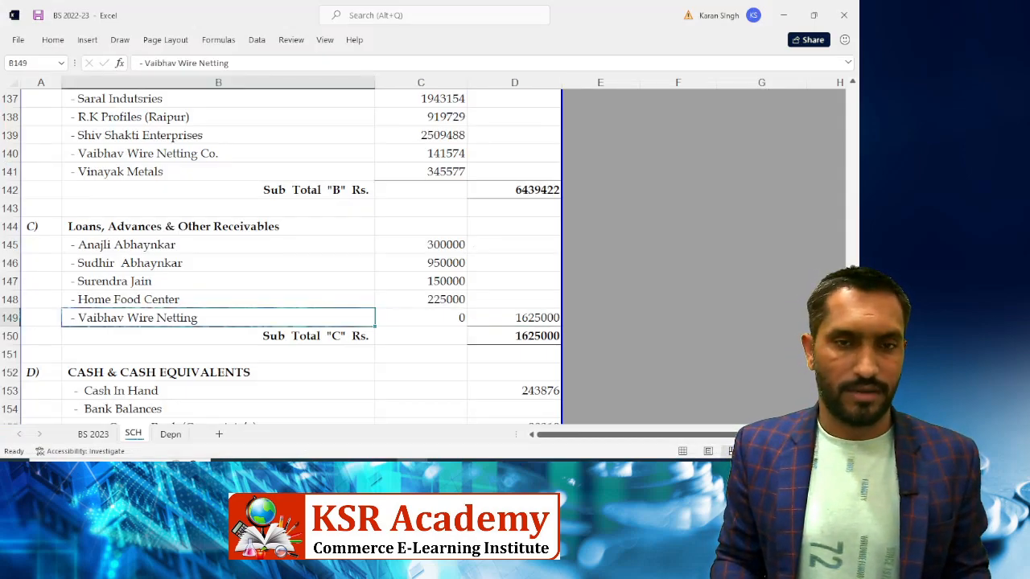
{"action": "key", "text": "Right"}
{"action": "key", "text": "shift+Left"}
{"action": "key", "text": "shift+Left"}
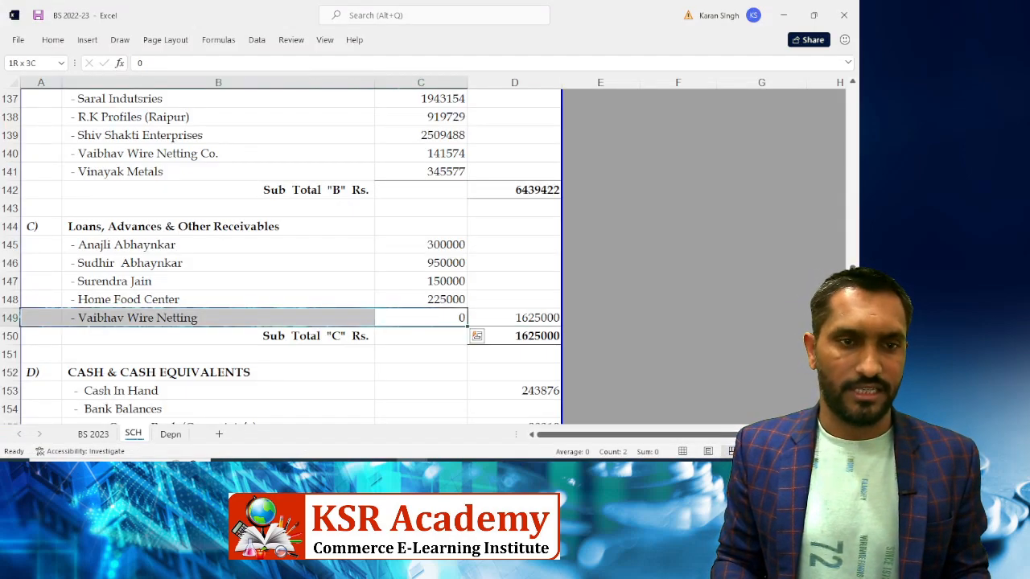
{"action": "key", "text": "shift+Right"}
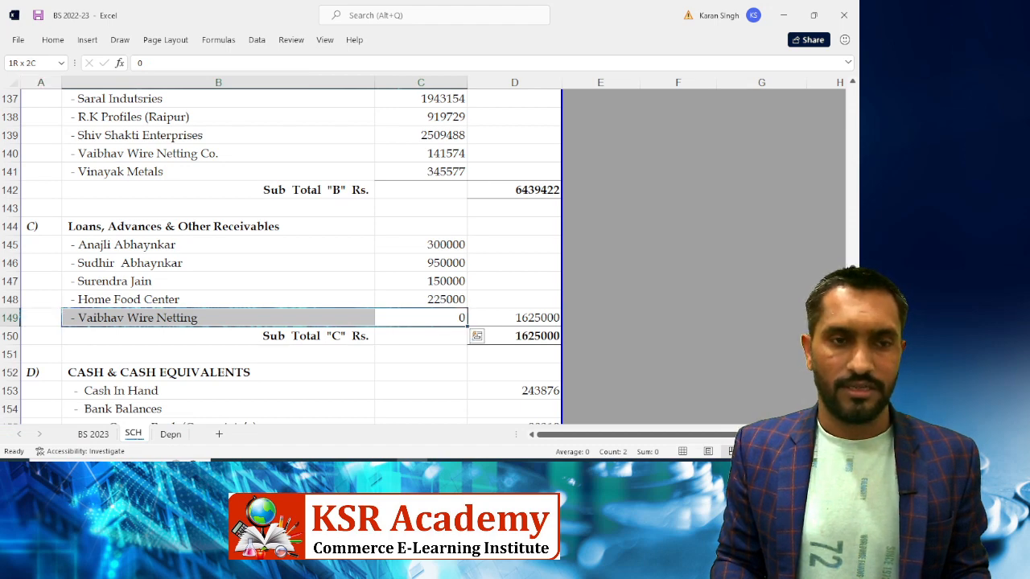
{"action": "key", "text": "Delete"}
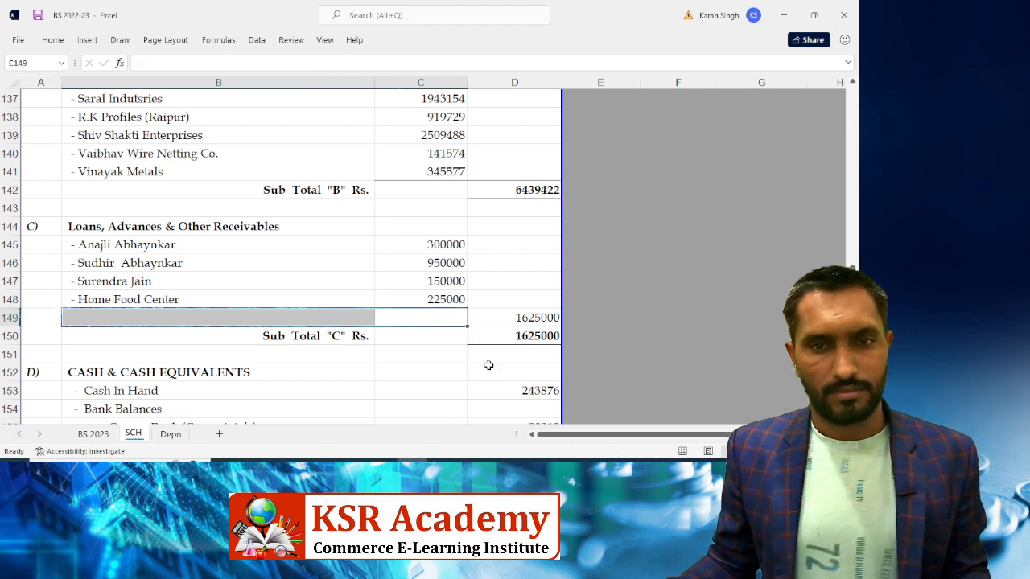
{"action": "left_click", "coordinate": [483, 323]}
Insert a blank row 76 above the Unsecured Loans total
{"action": "scroll", "coordinate": [277, 289], "scroll_direction": "up", "scroll_amount": 2}
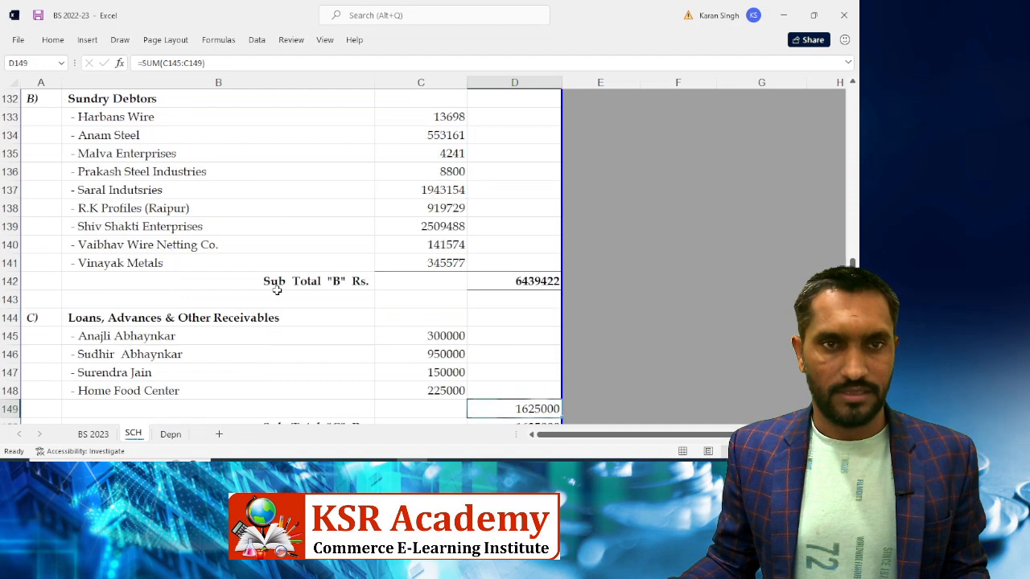
{"action": "scroll", "coordinate": [254, 237], "scroll_direction": "up", "scroll_amount": 5}
{"action": "scroll", "coordinate": [253, 237], "scroll_direction": "up", "scroll_amount": 3}
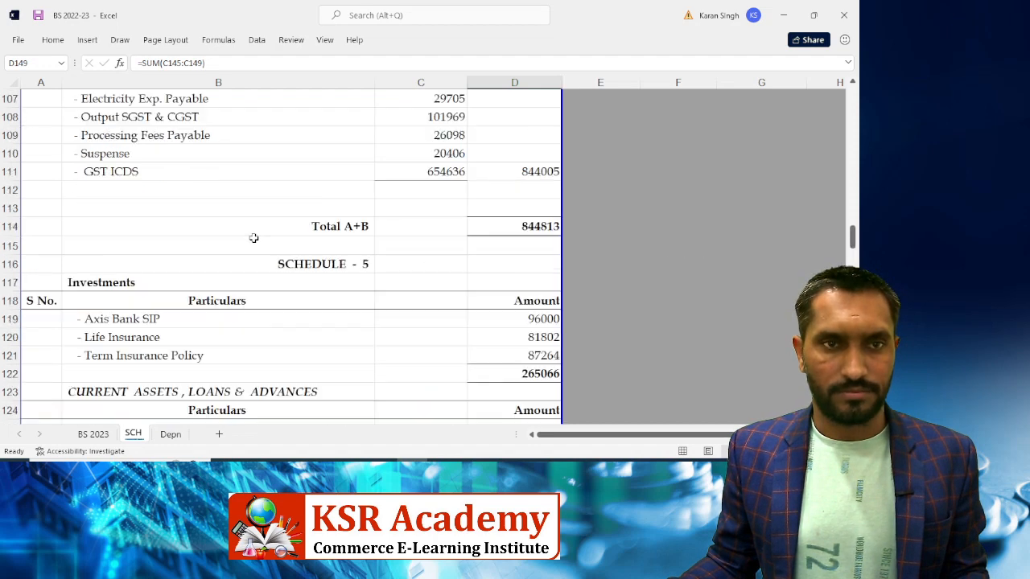
{"action": "scroll", "coordinate": [253, 237], "scroll_direction": "up", "scroll_amount": 5}
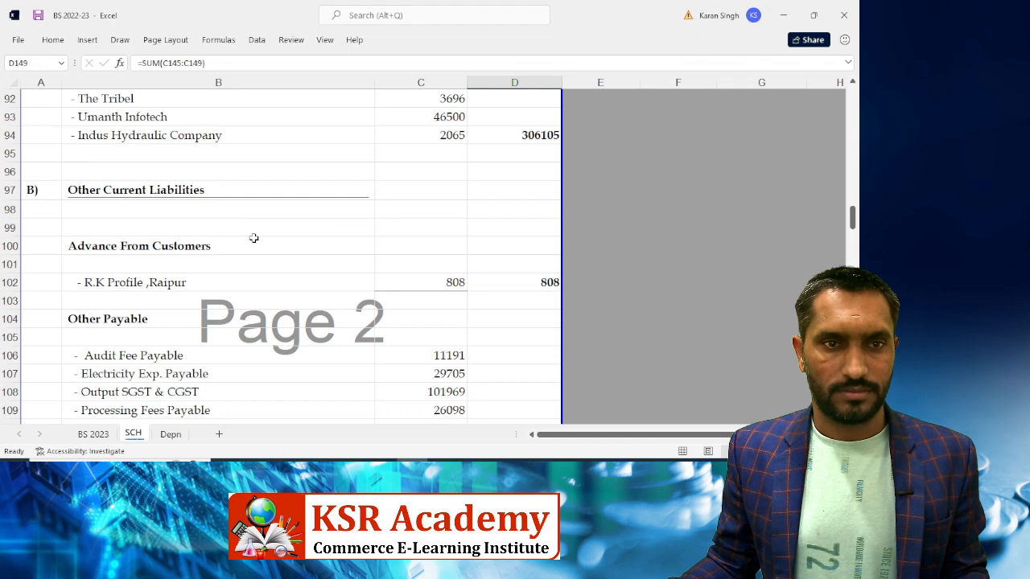
{"action": "scroll", "coordinate": [253, 238], "scroll_direction": "up", "scroll_amount": 2}
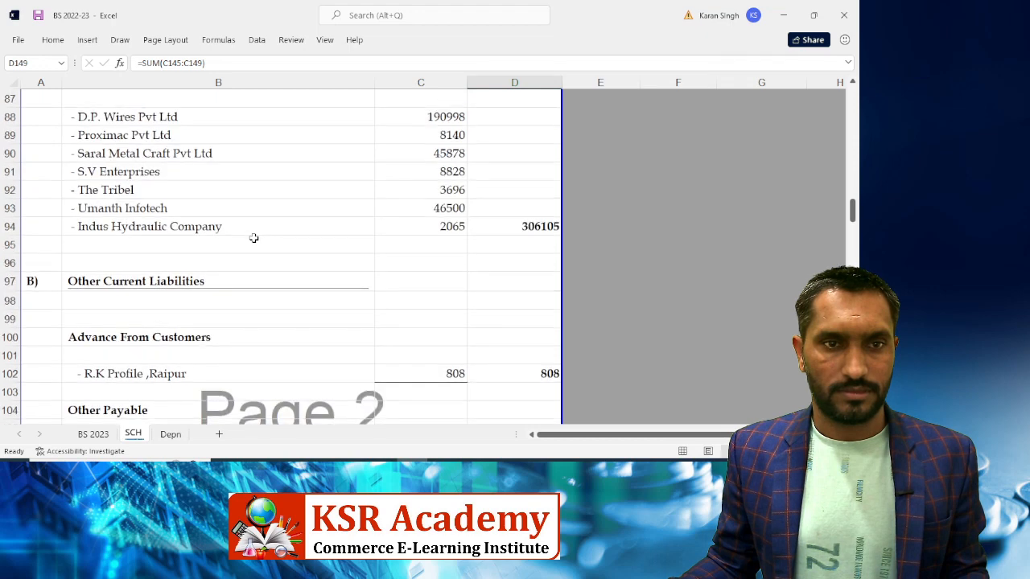
{"action": "scroll", "coordinate": [253, 237], "scroll_direction": "up", "scroll_amount": 2}
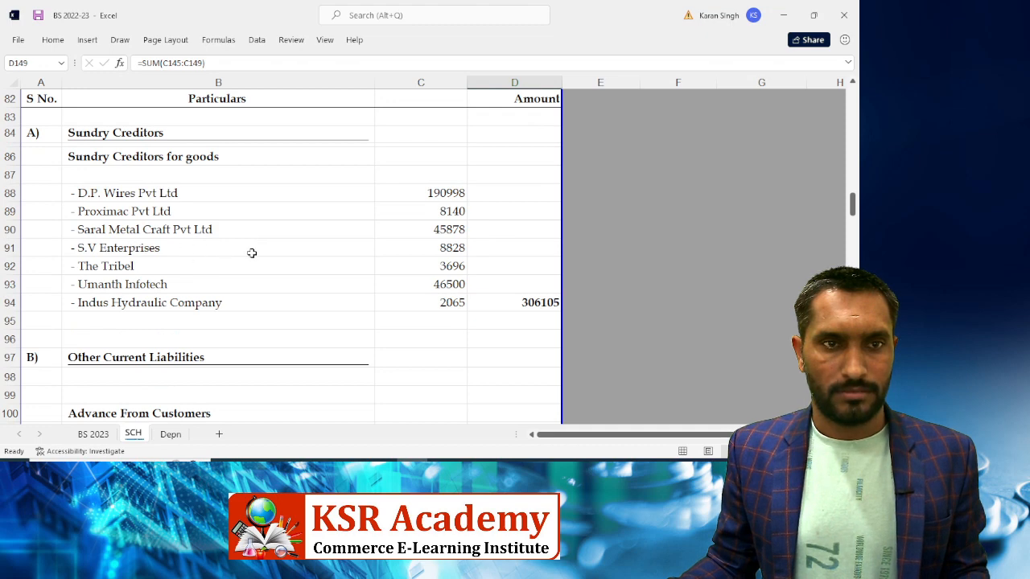
{"action": "scroll", "coordinate": [251, 253], "scroll_direction": "up", "scroll_amount": 3}
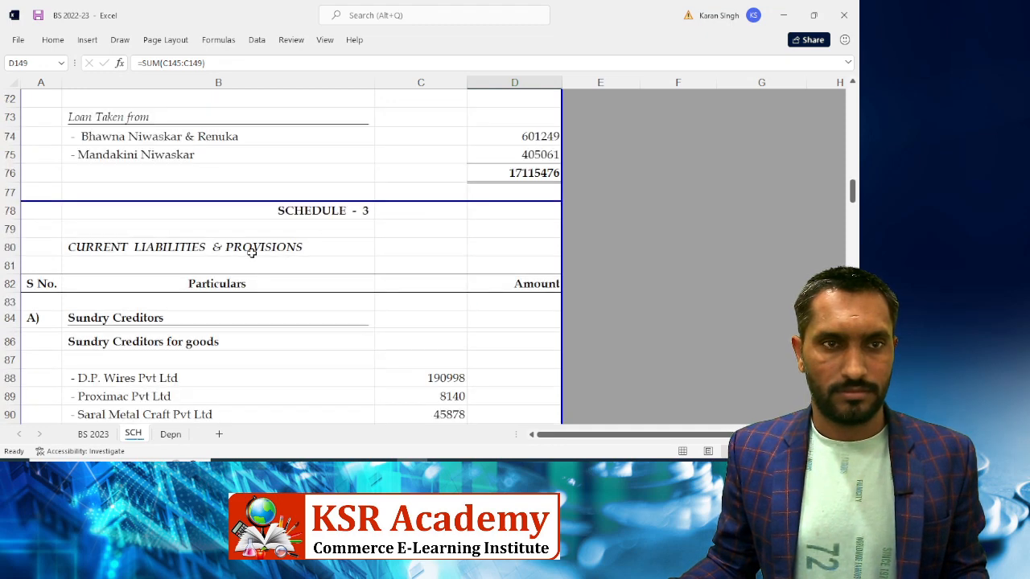
{"action": "scroll", "coordinate": [251, 253], "scroll_direction": "up", "scroll_amount": 2}
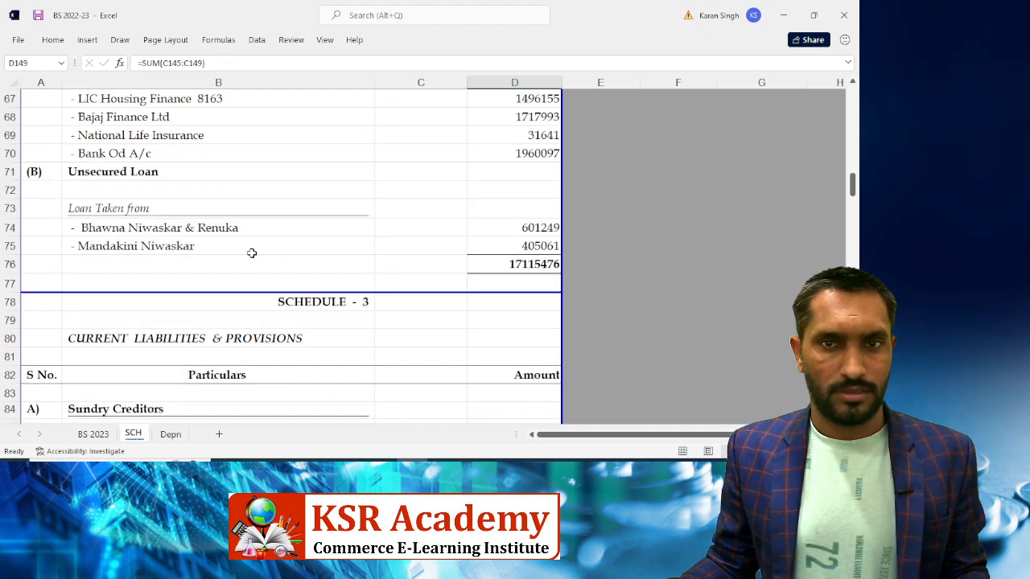
{"action": "left_click", "coordinate": [107, 262]}
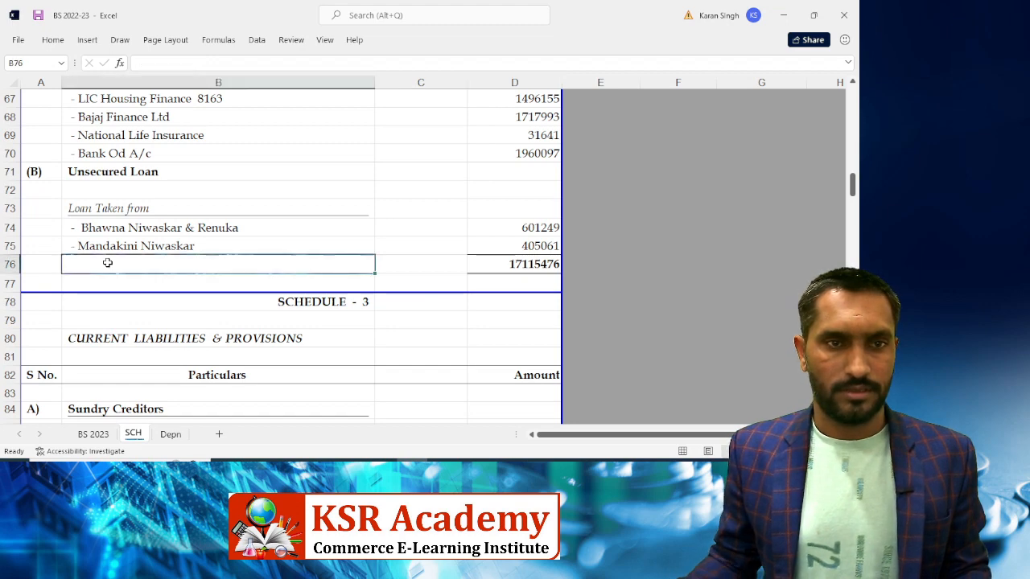
{"action": "key", "text": "shift+space"}
{"action": "key", "text": "ctrl+shift+plus"}
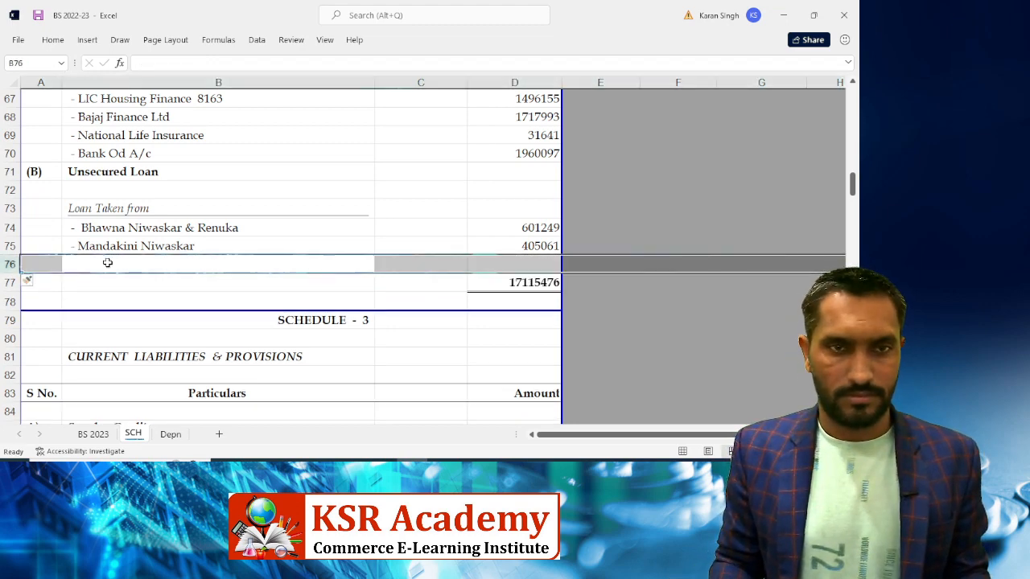
Enter '- Vaibhav Wire Netting' with amount 1070300 in the new row, checked against Tally
{"action": "left_click", "coordinate": [107, 263]}
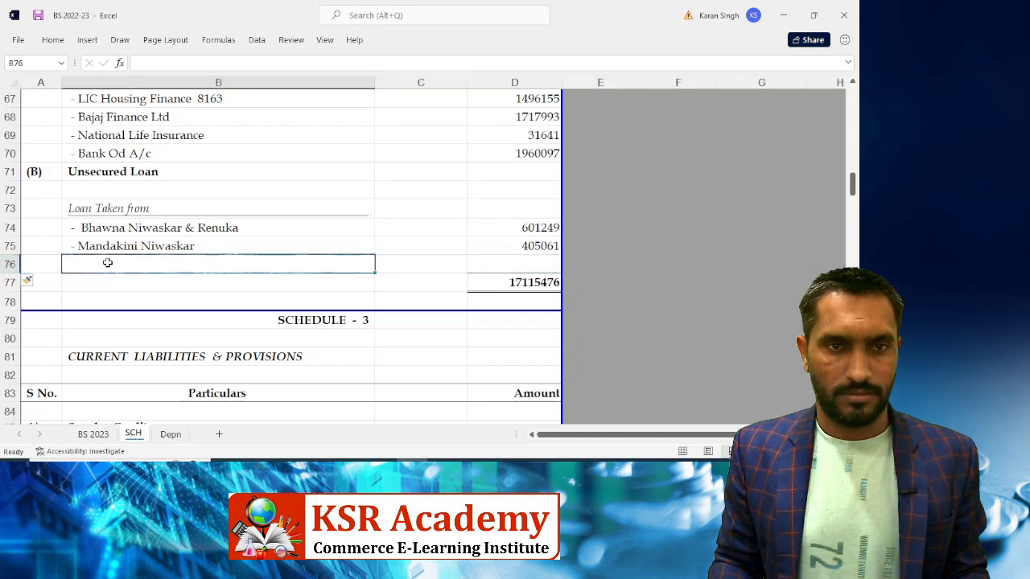
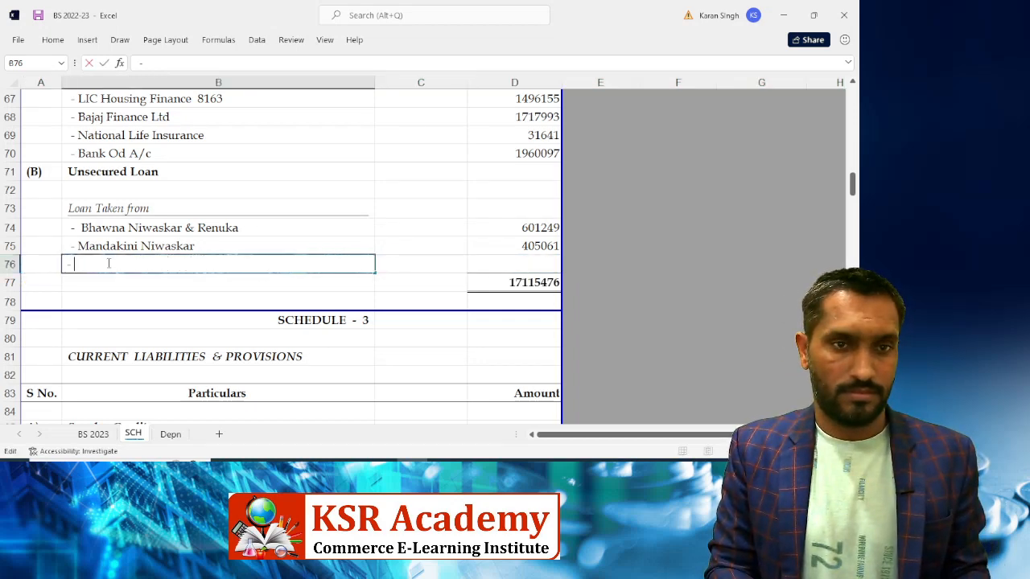
{"action": "type", "text": "- Vaibhav"}
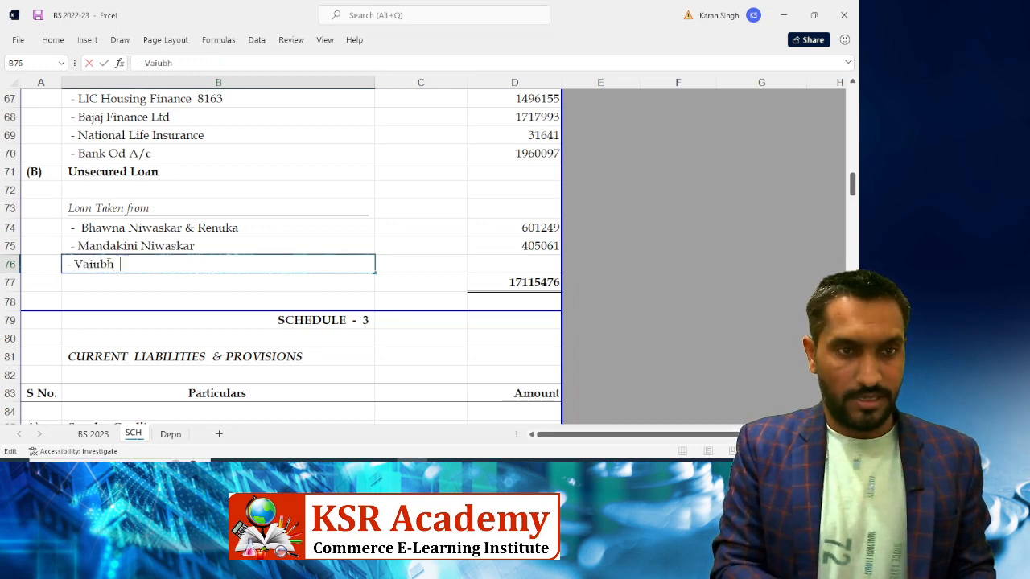
{"action": "key", "text": "BackSpace"}
{"action": "key", "text": "BackSpace"}
{"action": "key", "text": "BackSpace"}
{"action": "key", "text": "BackSpace"}
{"action": "key", "text": "BackSpace"}
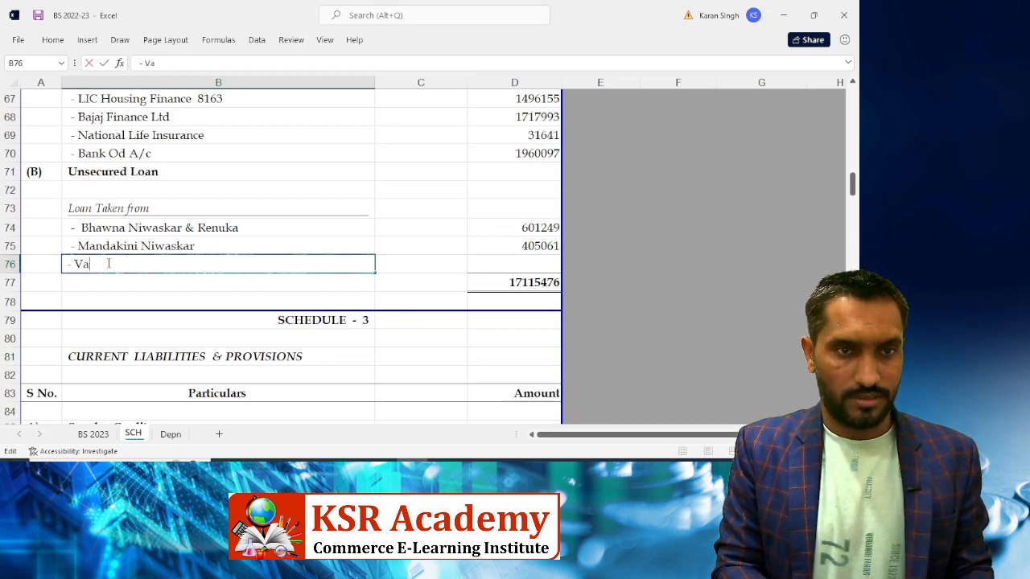
{"action": "type", "text": "ibahv"}
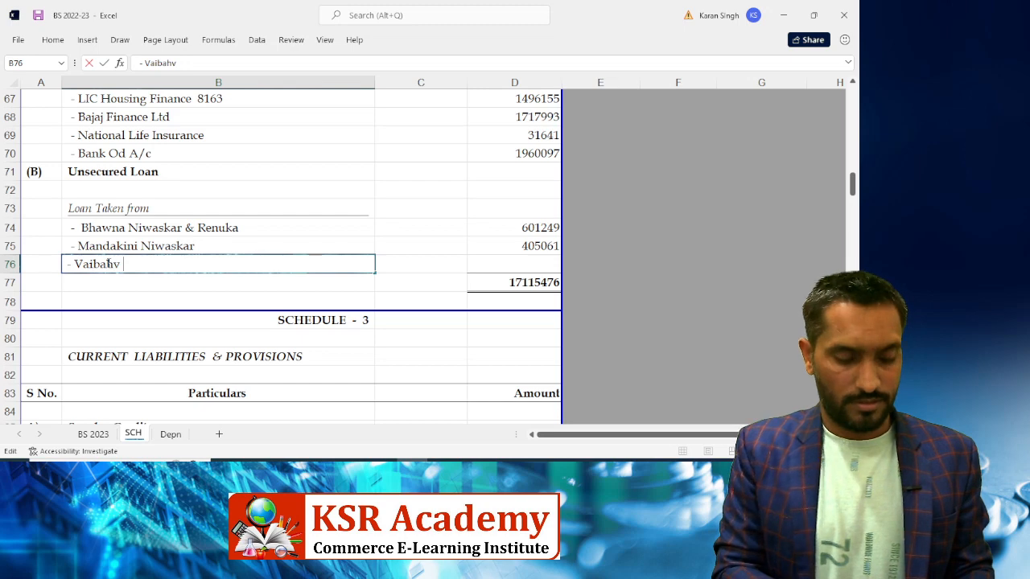
{"action": "type", "text": "Witr"}
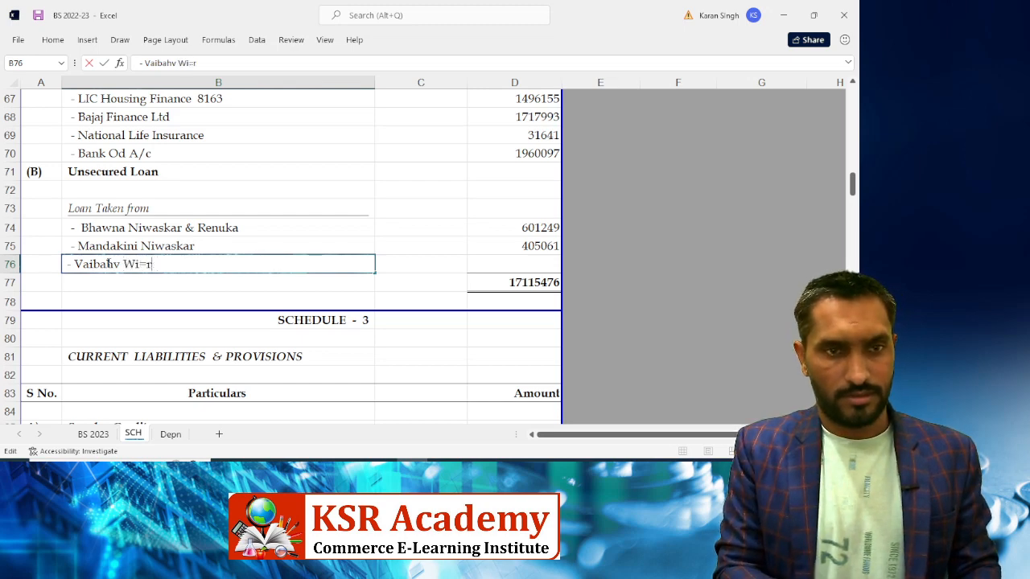
{"action": "type", "text": "e Netting"}
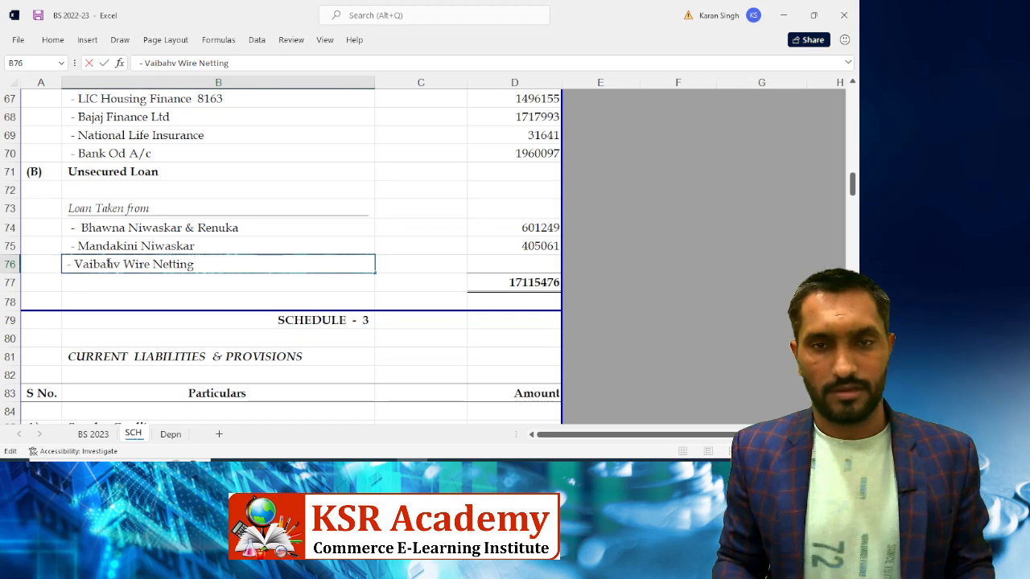
{"action": "key", "text": "Tab"}
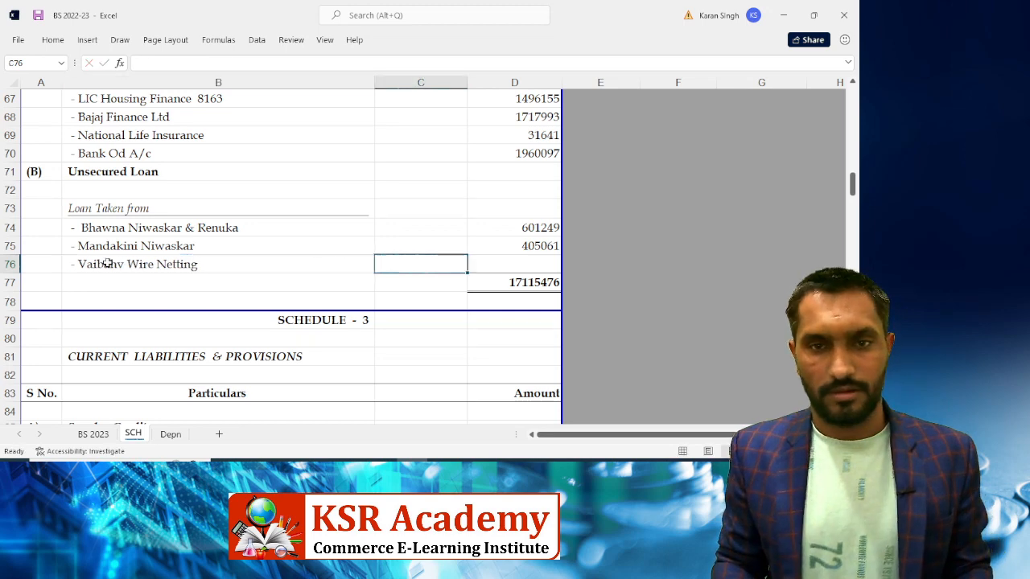
{"action": "key", "text": "Tab"}
{"action": "key", "text": "alt+Tab"}
{"action": "key", "text": "space"}
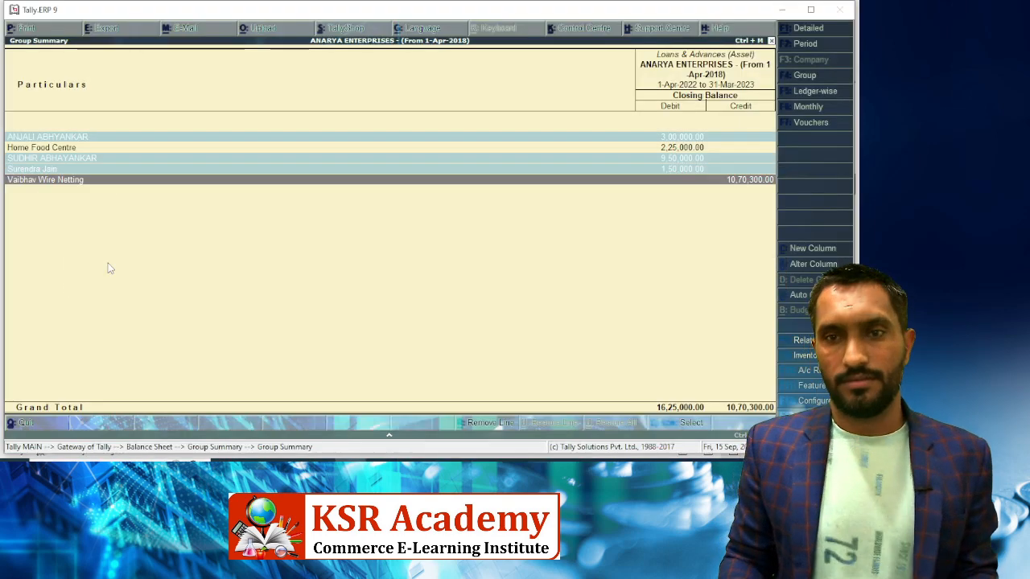
{"action": "key", "text": "alt+Tab"}
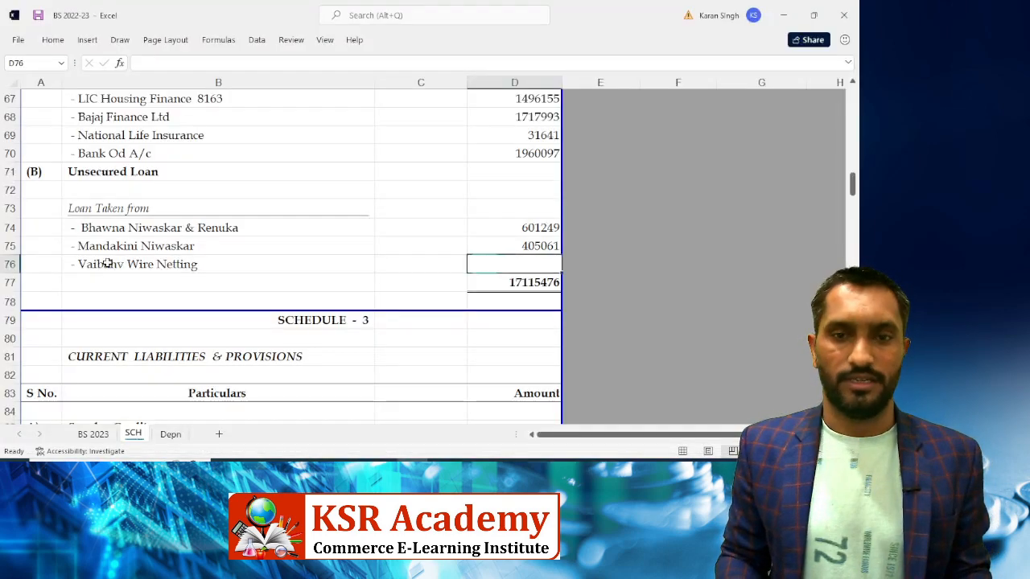
{"action": "type", "text": "1070300"}
{"action": "key", "text": "Return"}
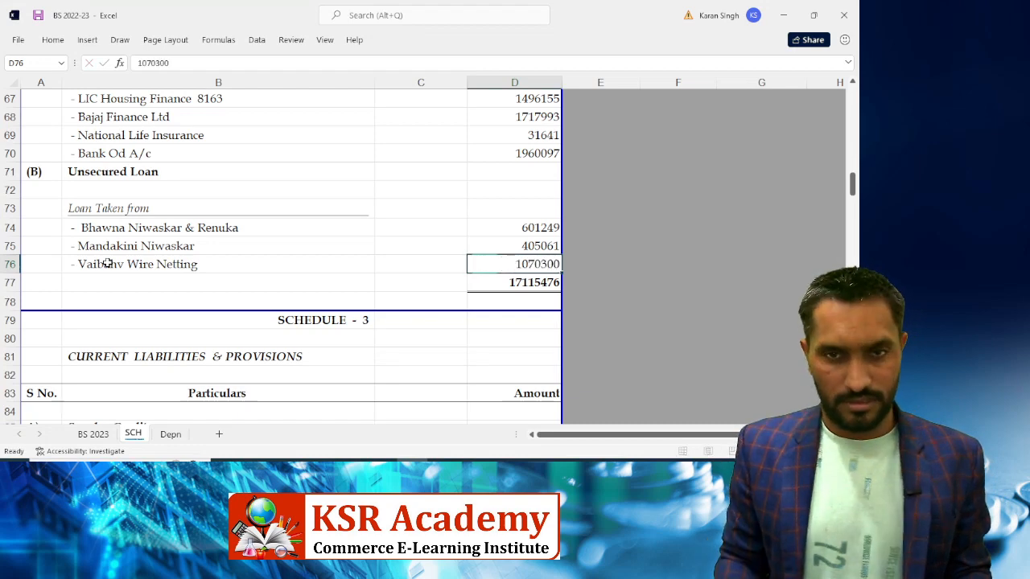
Sum the loans total over D62:D76, now 18185776
{"action": "key", "text": "Tab"}
{"action": "key", "text": "Tab"}
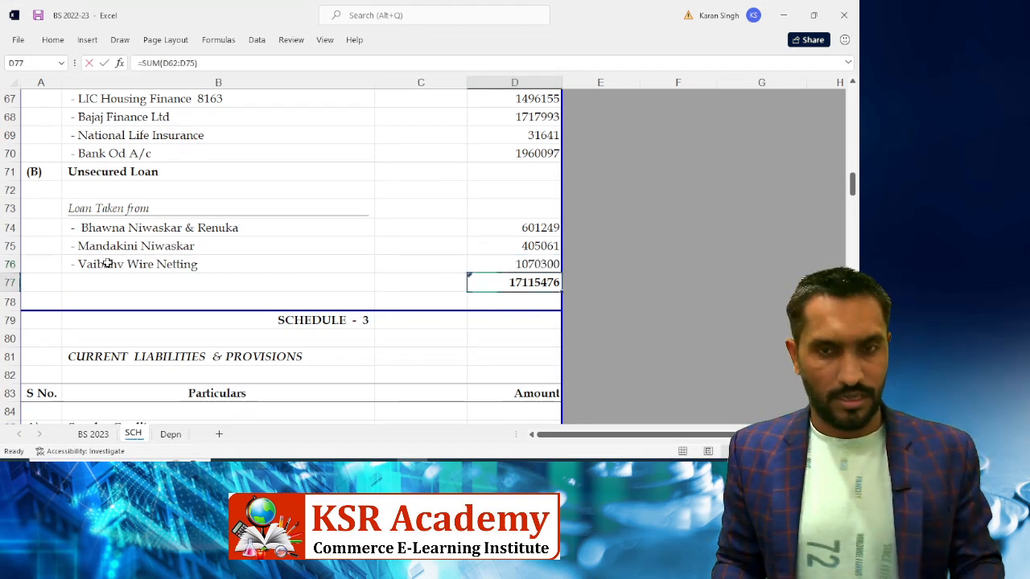
{"action": "key", "text": "alt+equal"}
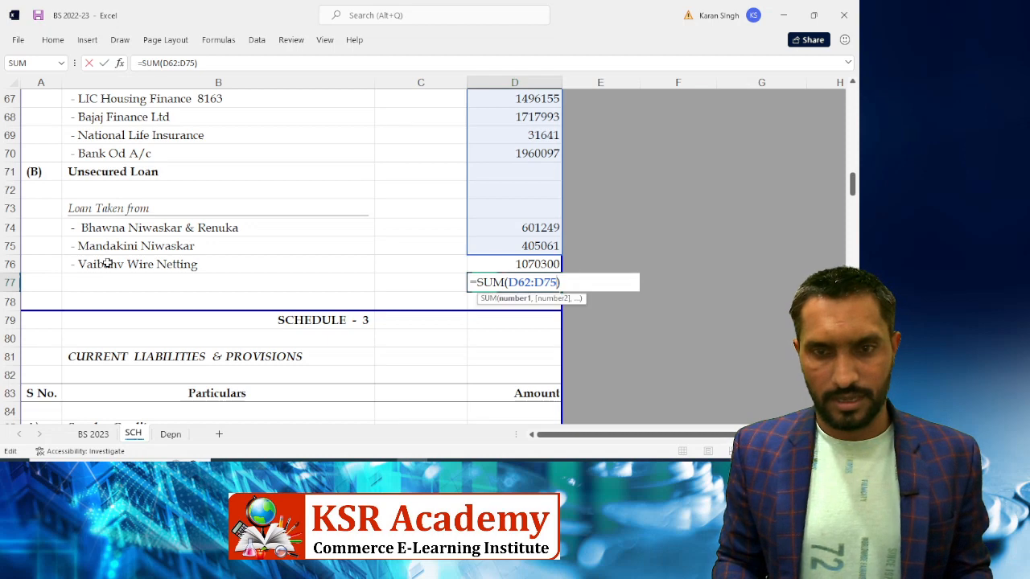
{"action": "key", "text": "BackSpace"}
{"action": "type", "text": "6"}
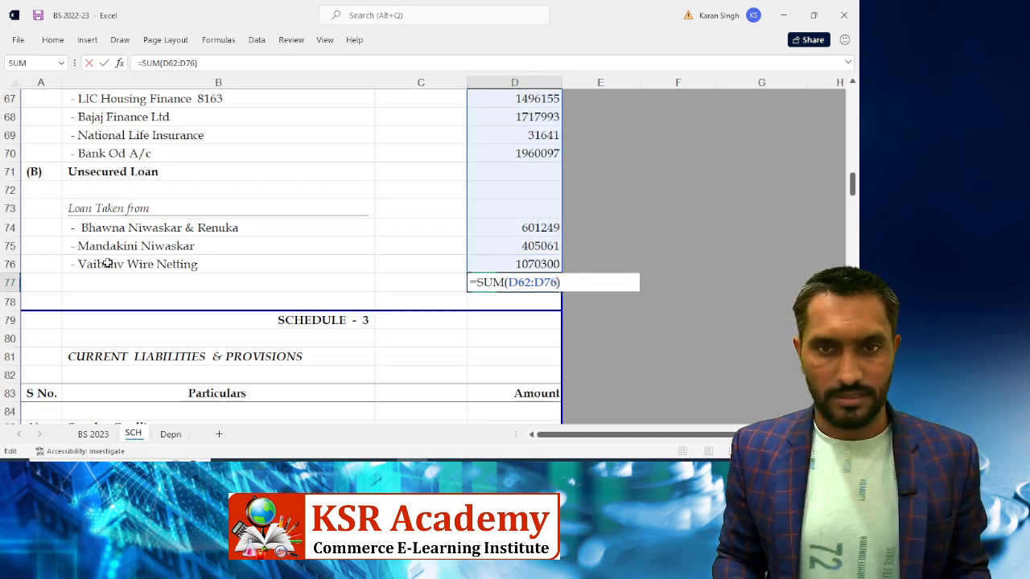
{"action": "key", "text": "Return"}
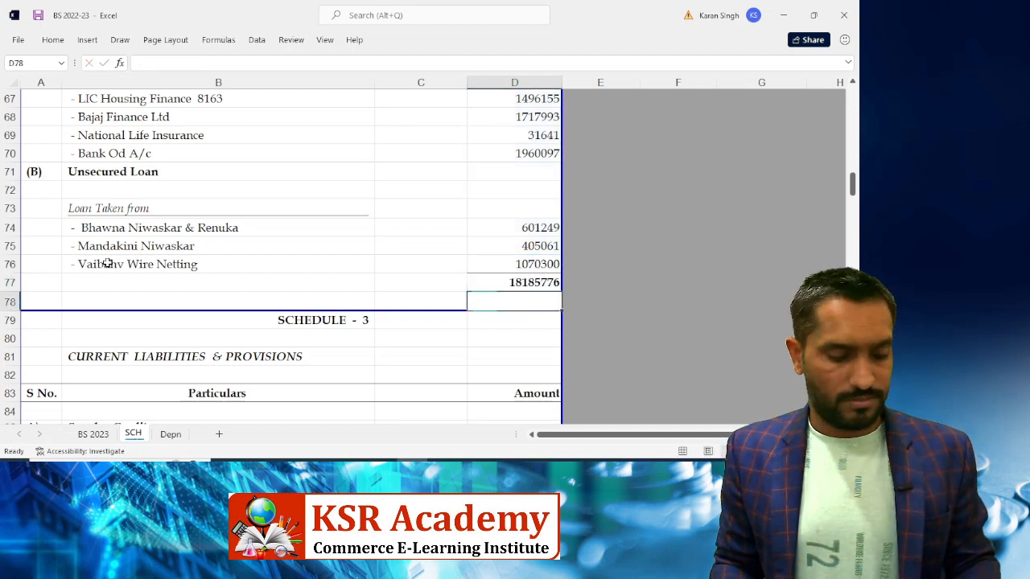
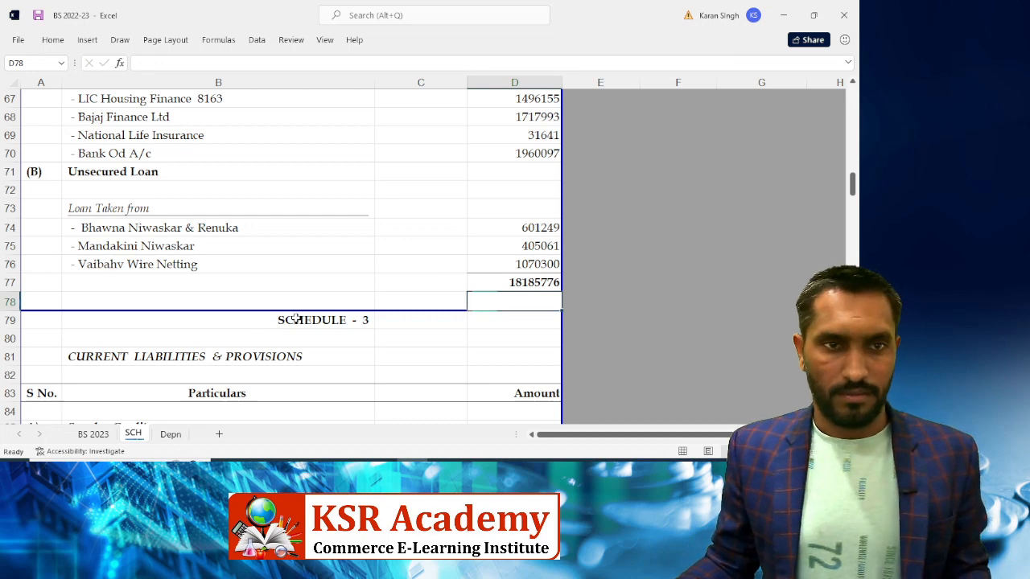
Delete the Advance From Customers rows 101–103 on SCH
{"action": "scroll", "coordinate": [296, 319], "scroll_direction": "down", "scroll_amount": 2}
{"action": "scroll", "coordinate": [351, 273], "scroll_direction": "down", "scroll_amount": 4}
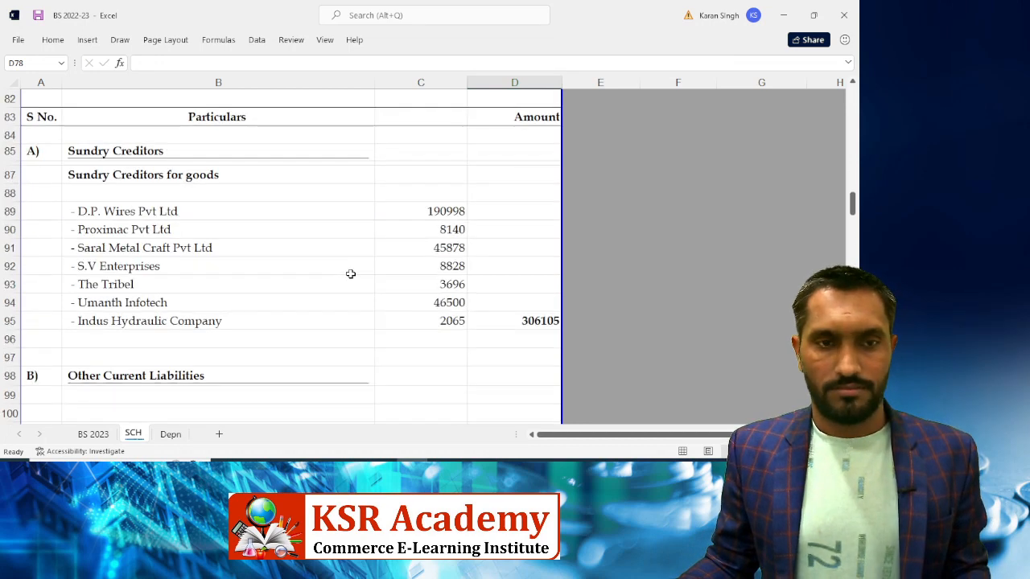
{"action": "scroll", "coordinate": [351, 274], "scroll_direction": "down", "scroll_amount": 4}
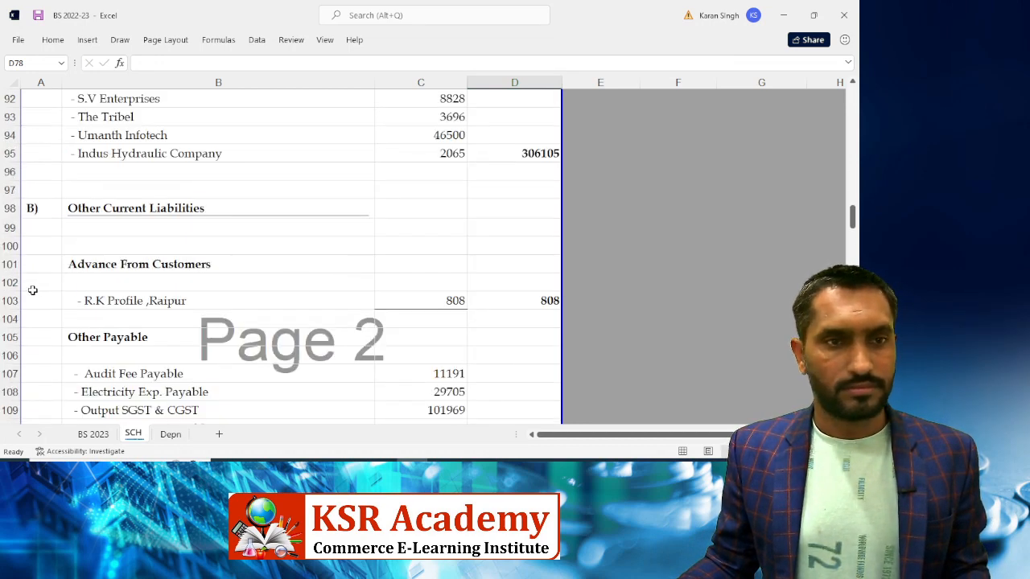
{"action": "left_click_drag", "start_coordinate": [7, 264], "coordinate": [6, 301]}
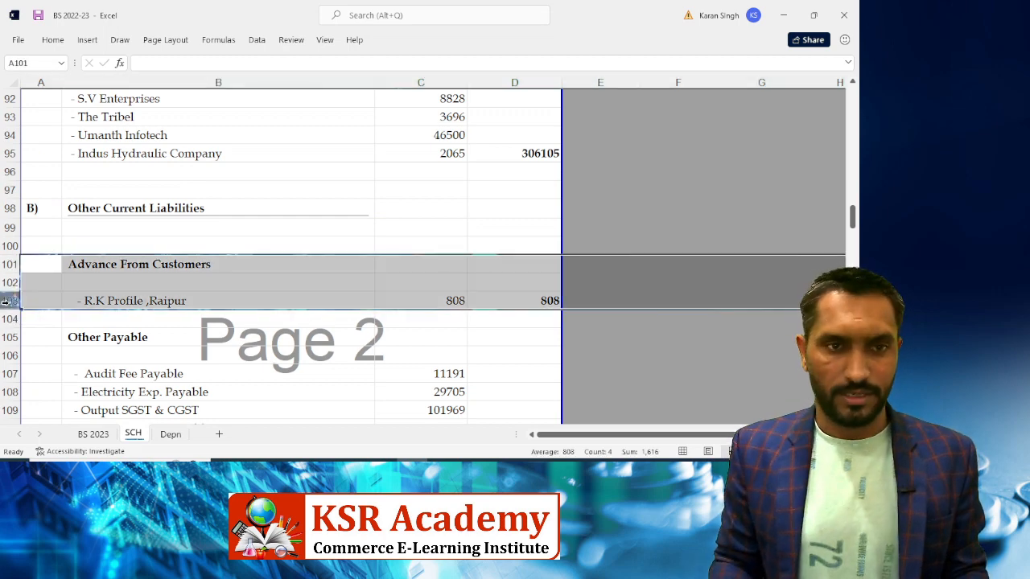
{"action": "key", "text": "ctrl+minus"}
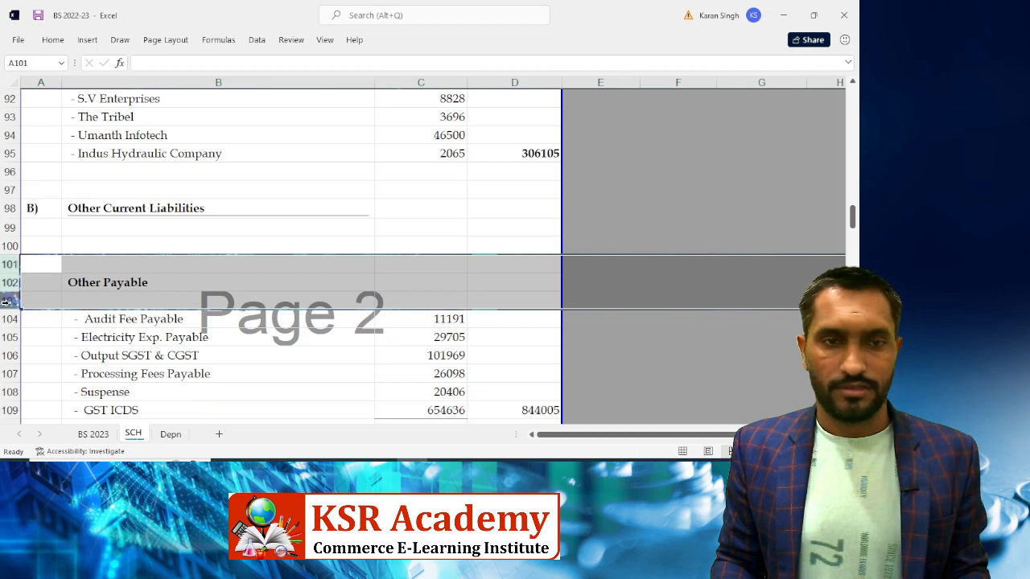
Delete blank rows 100–101 so Other Payable directly follows Other Current Liabilities
{"action": "key", "text": "Right"}
{"action": "key", "text": "Up"}
{"action": "key", "text": "Up"}
{"action": "key", "text": "Down"}
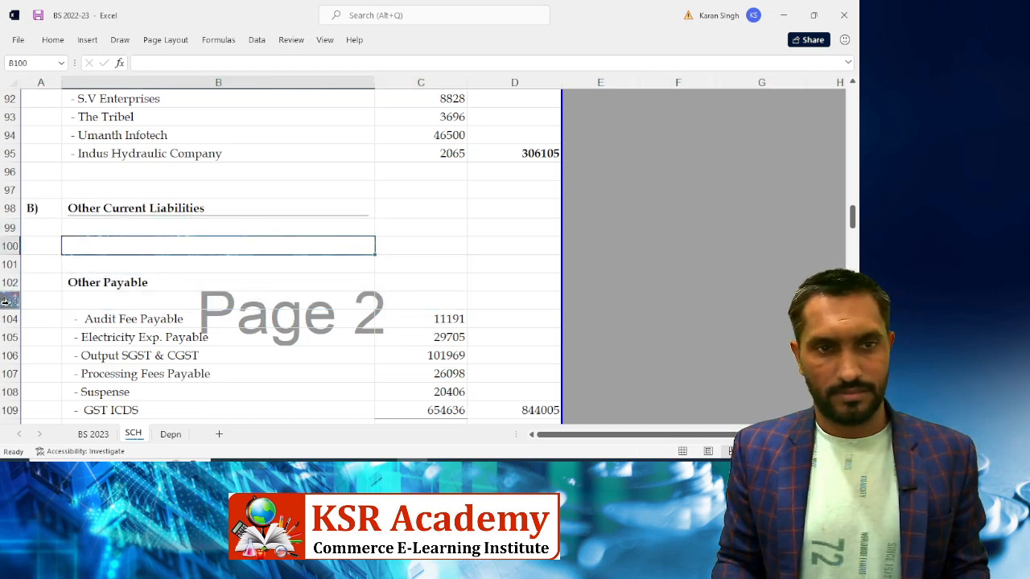
{"action": "key", "text": "shift+Down"}
{"action": "key", "text": "shift+space"}
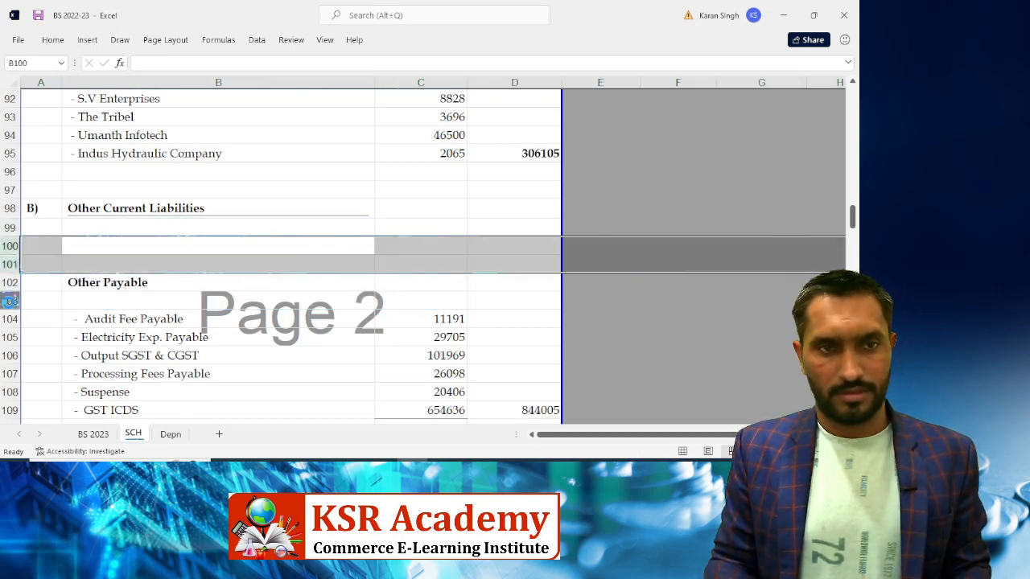
{"action": "key", "text": "ctrl+minus"}
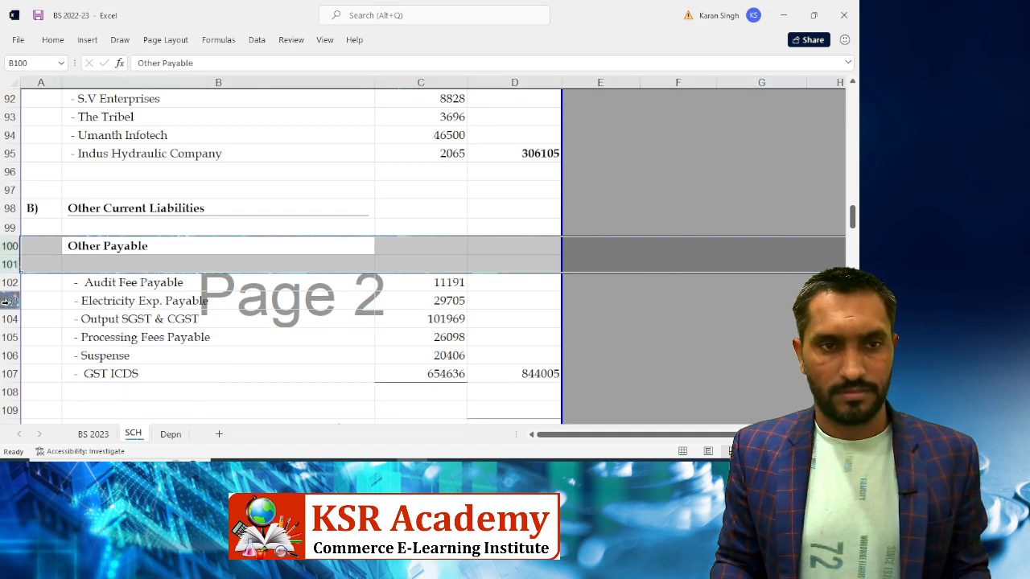
{"action": "key", "text": "Right"}
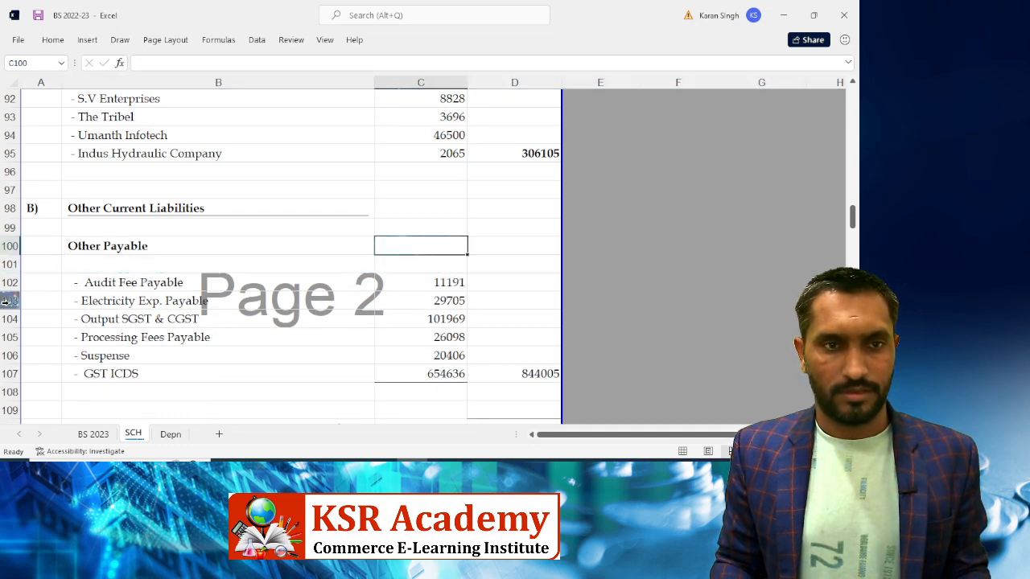
{"action": "key", "text": "Down"}
{"action": "key", "text": "Down"}
{"action": "key", "text": "Left"}
{"action": "key", "text": "Left"}
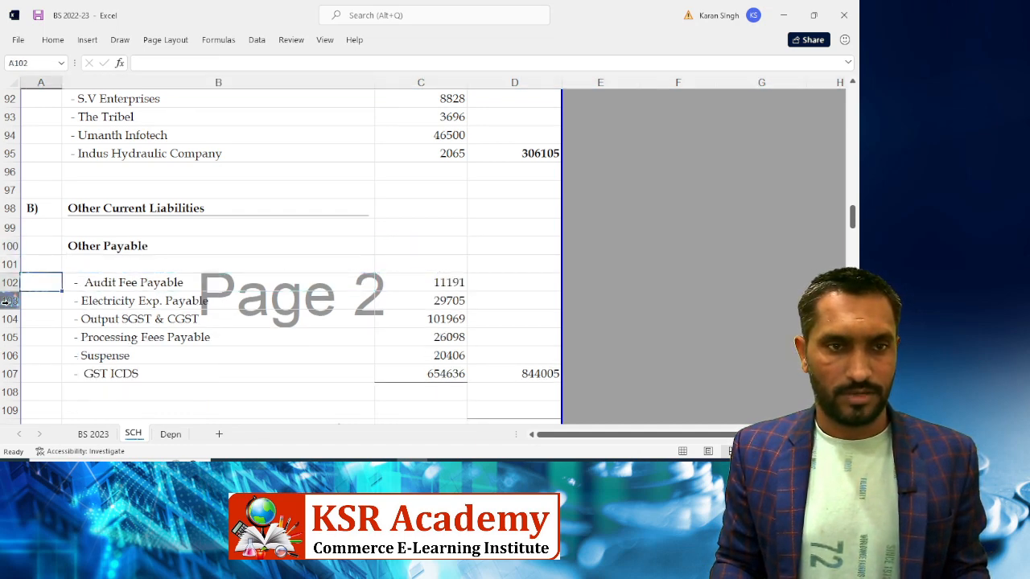
{"action": "key", "text": "Right"}
{"action": "key", "text": "Down"}
Indent Electricity Exp. Payable, Processing Fees Payable, Output SGST & CGST and Suspense to match Audit Fee Payable
{"action": "key", "text": "F2"}
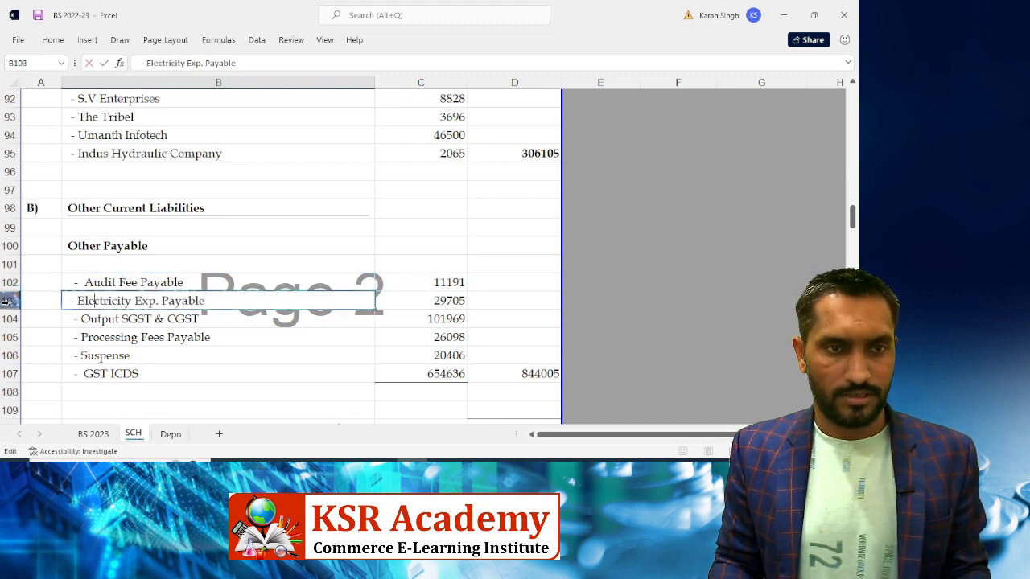
{"action": "key", "text": "Return"}
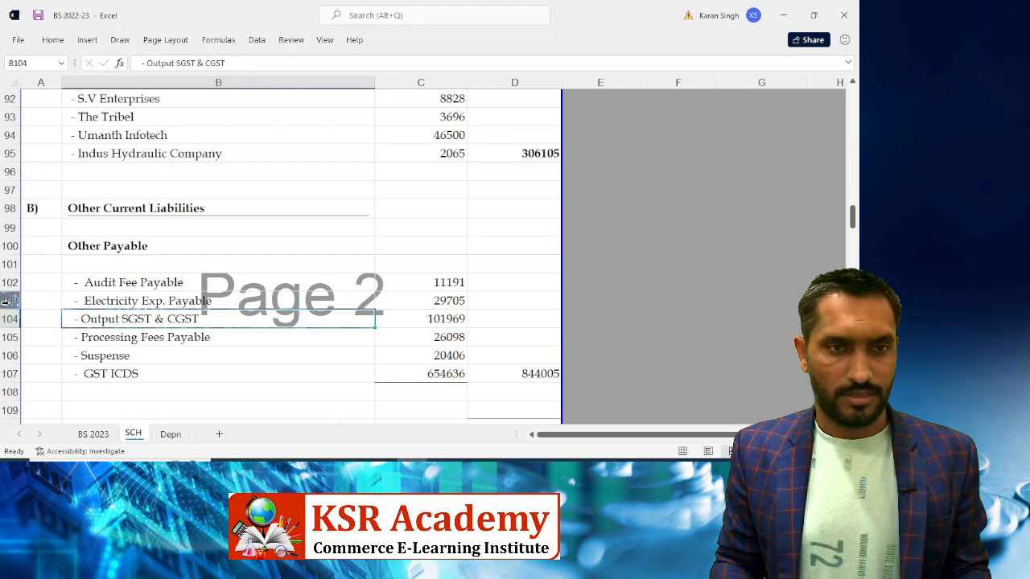
{"action": "key", "text": "Down"}
{"action": "key", "text": "F2"}
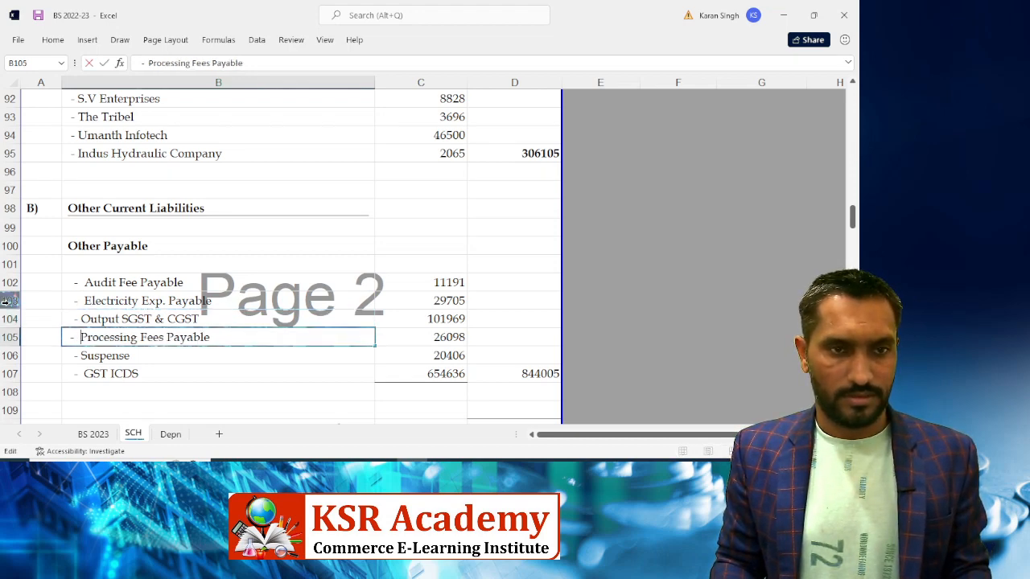
{"action": "key", "text": "Return"}
{"action": "key", "text": "Up"}
{"action": "key", "text": "Up"}
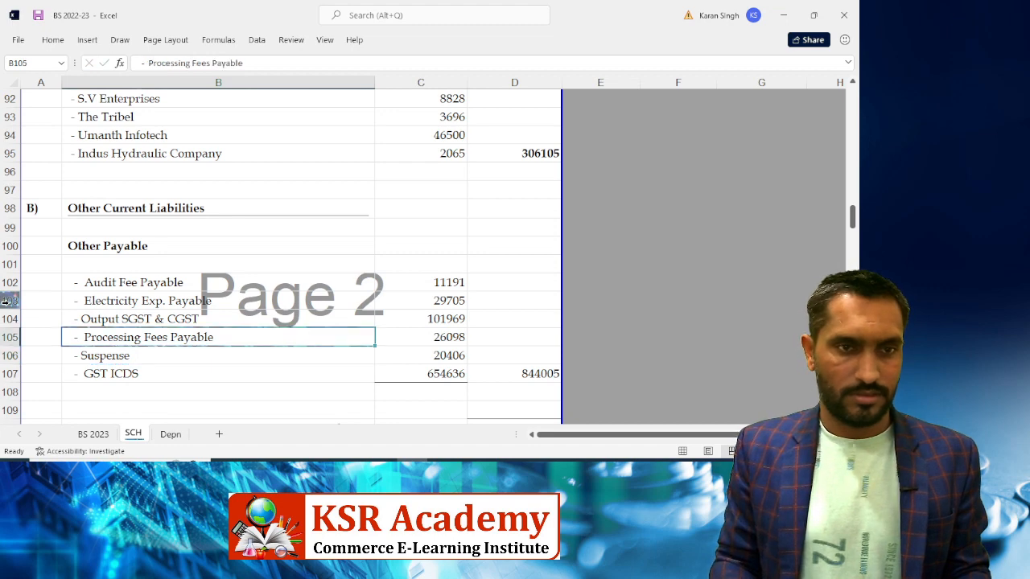
{"action": "key", "text": "F2"}
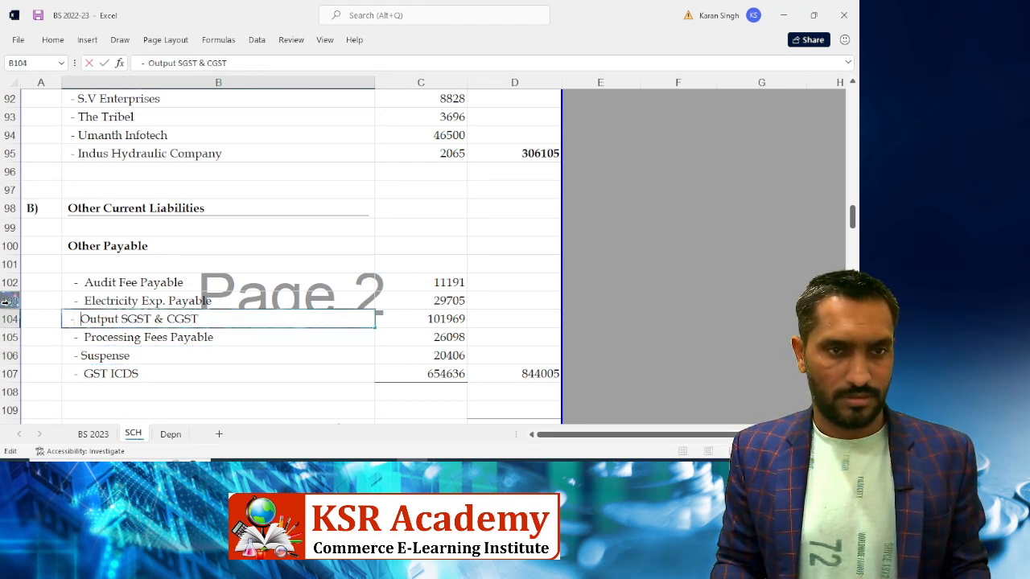
{"action": "key", "text": "Return"}
{"action": "key", "text": "Down"}
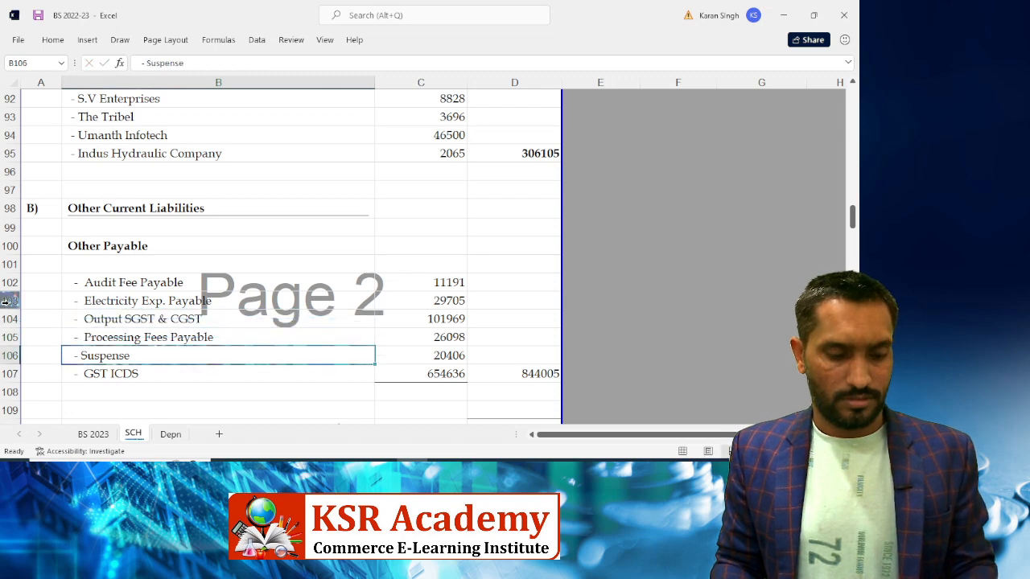
{"action": "key", "text": "F2"}
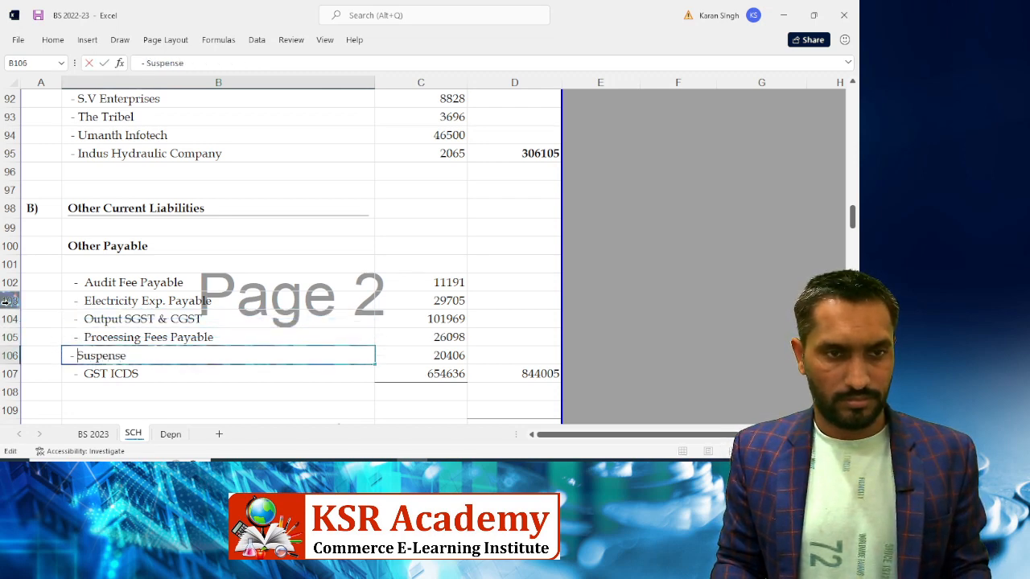
{"action": "key", "text": "Return"}
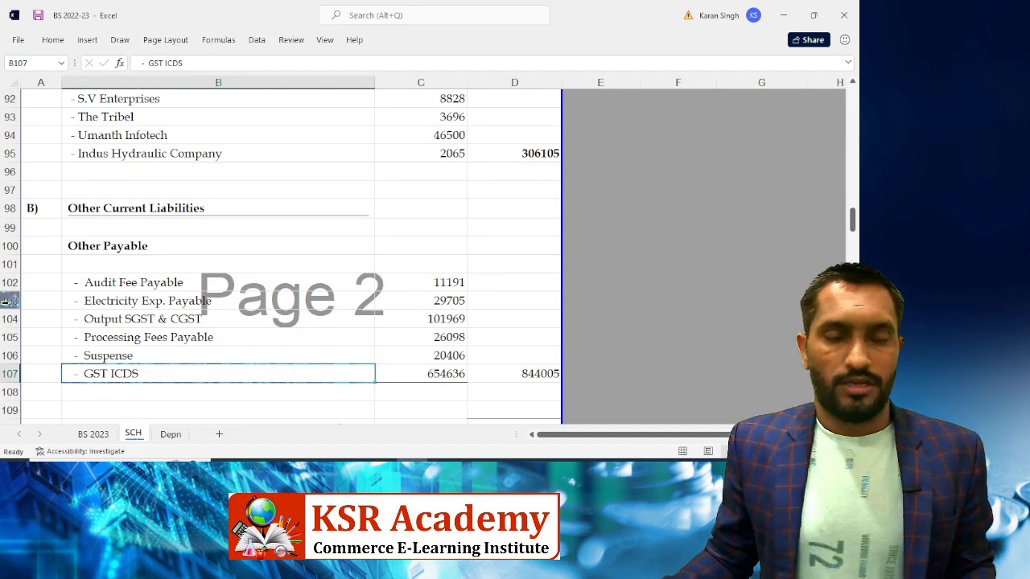
{"action": "key", "text": "alt+Tab"}
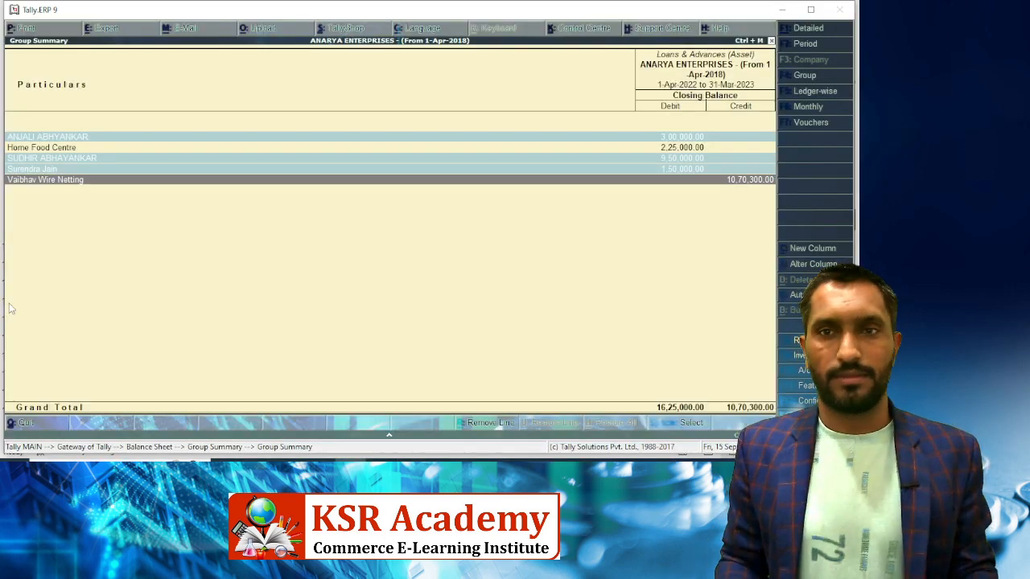
Open Tally's Cash-in-hand group to read its 4,25,112.48 balance, then return to Excel
{"action": "key", "text": "Escape"}
{"action": "key", "text": "Down"}
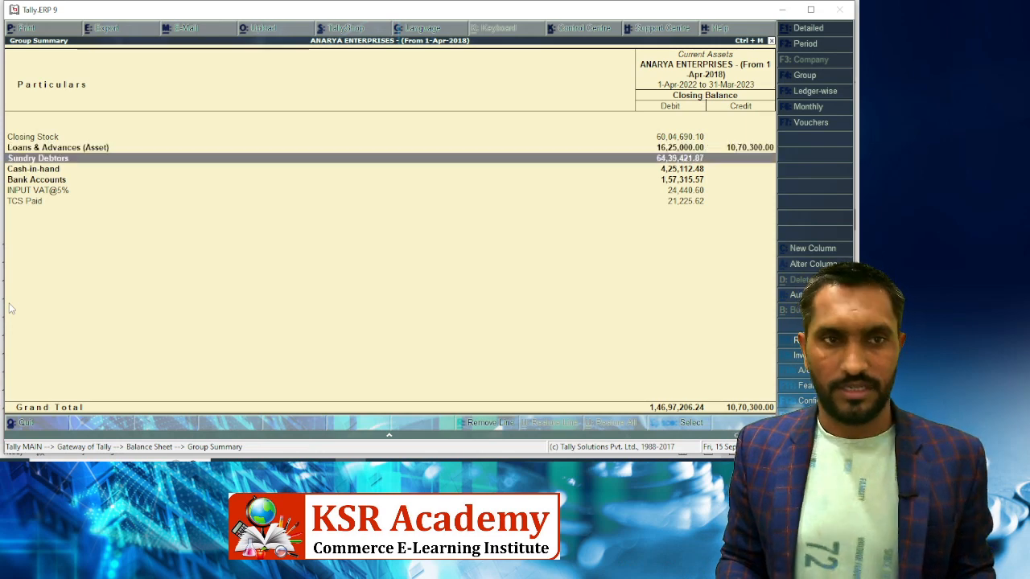
{"action": "key", "text": "Down"}
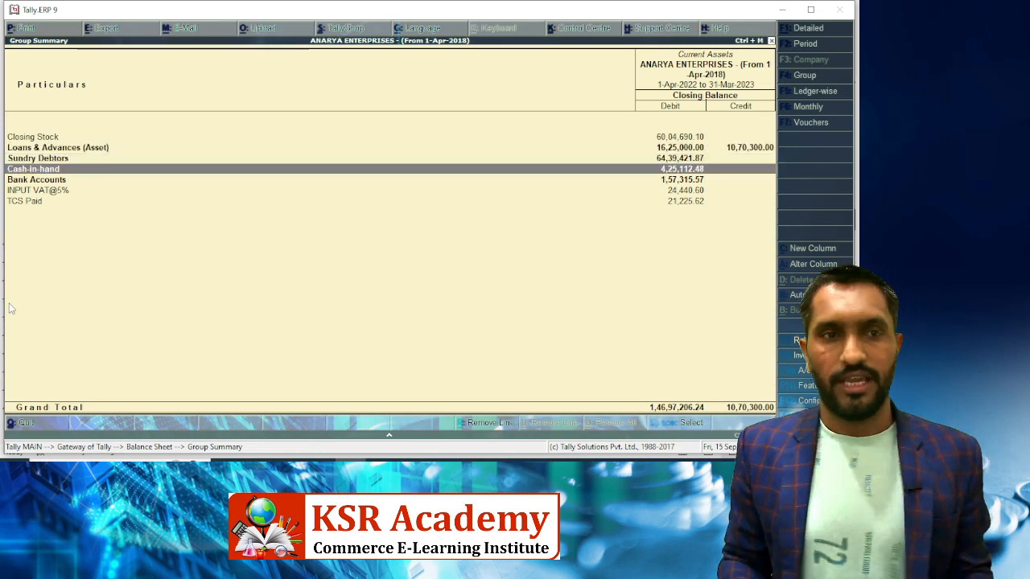
{"action": "key", "text": "Return"}
{"action": "key", "text": "alt+Tab"}
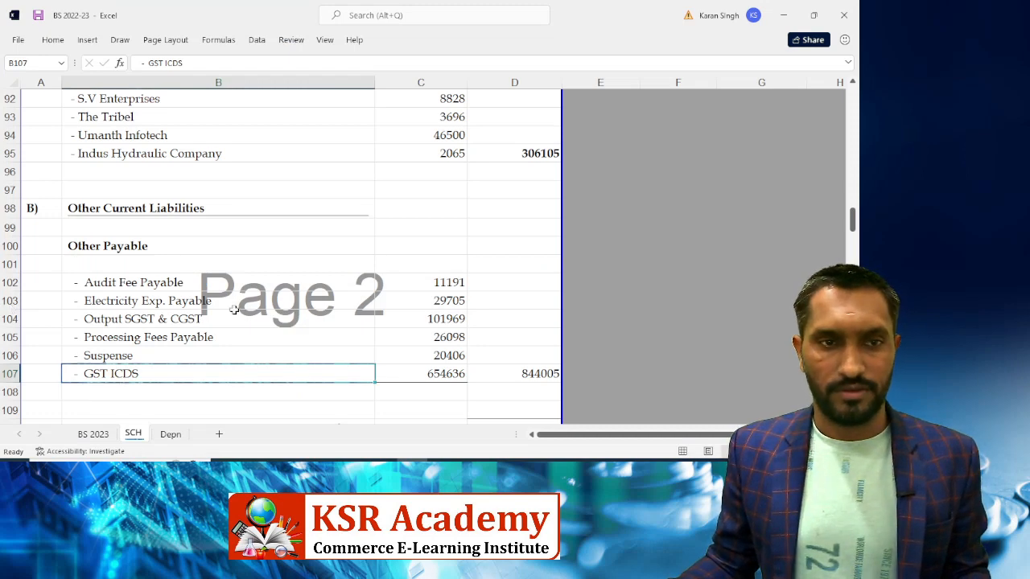
Enter the Tally cash in hand balance 425112.48 in D149
{"action": "scroll", "coordinate": [319, 305], "scroll_direction": "down", "scroll_amount": 3}
{"action": "scroll", "coordinate": [320, 305], "scroll_direction": "down", "scroll_amount": 2}
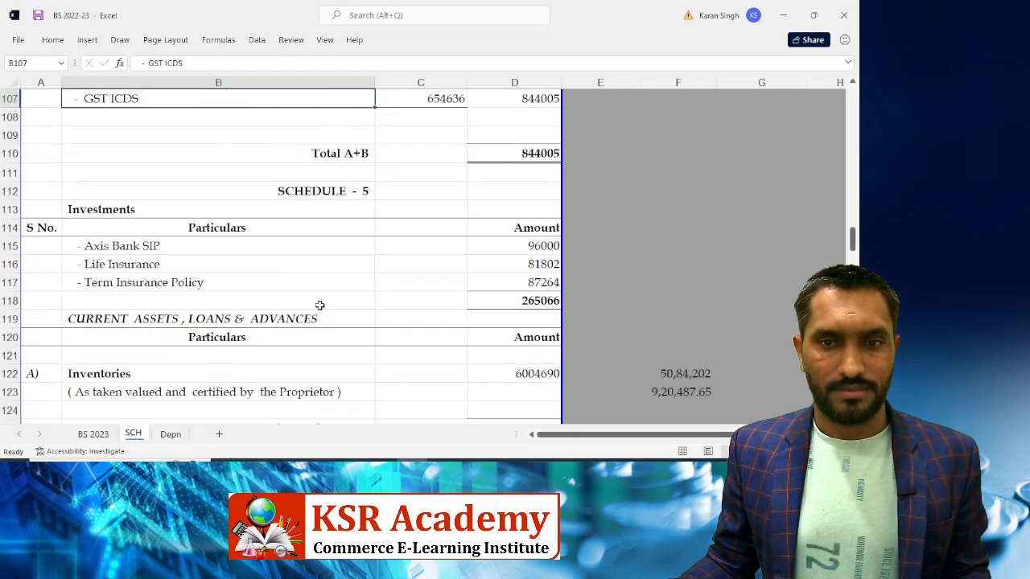
{"action": "scroll", "coordinate": [339, 303], "scroll_direction": "down", "scroll_amount": 3}
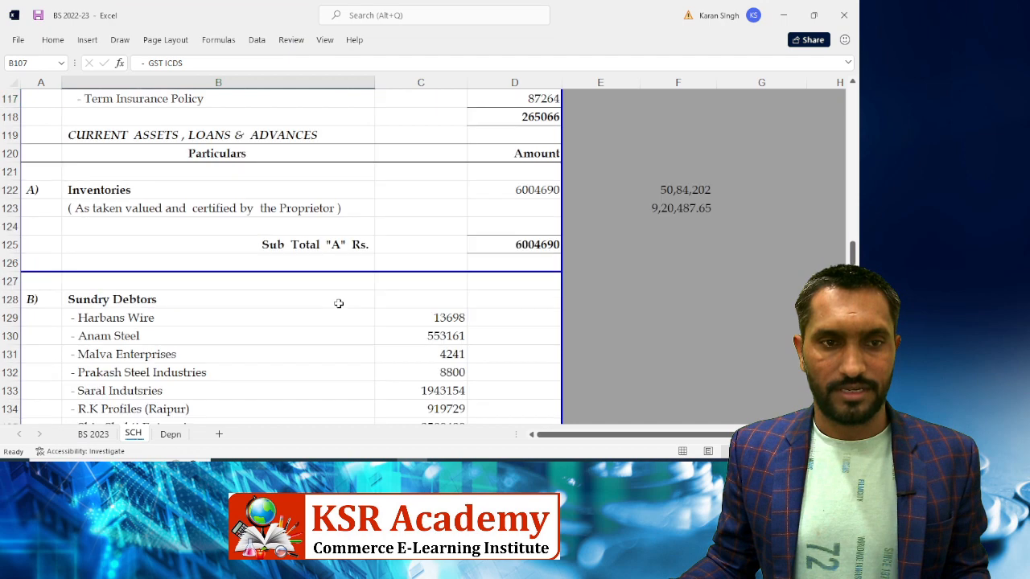
{"action": "scroll", "coordinate": [339, 304], "scroll_direction": "down", "scroll_amount": 3}
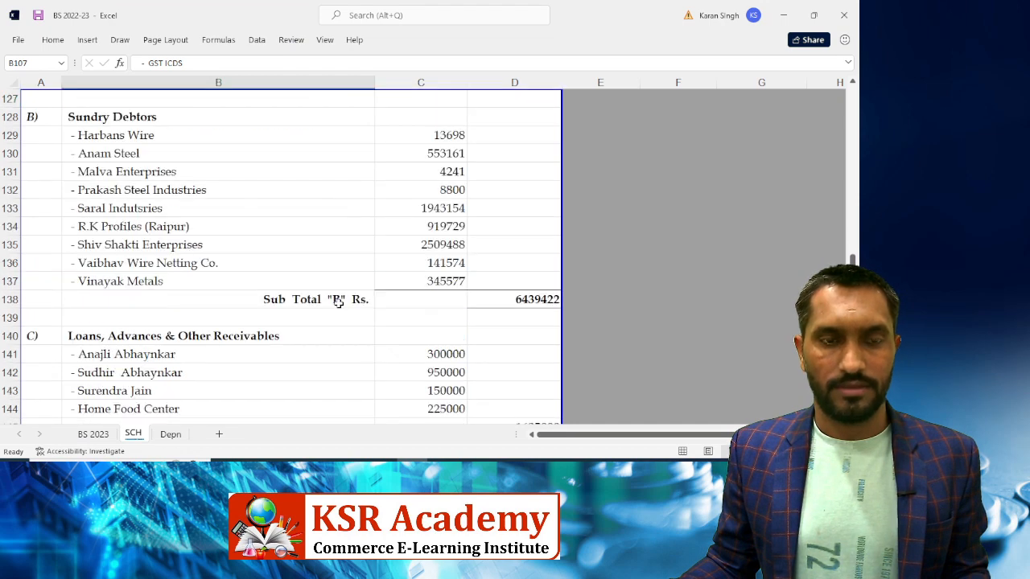
{"action": "scroll", "coordinate": [339, 301], "scroll_direction": "down", "scroll_amount": 3}
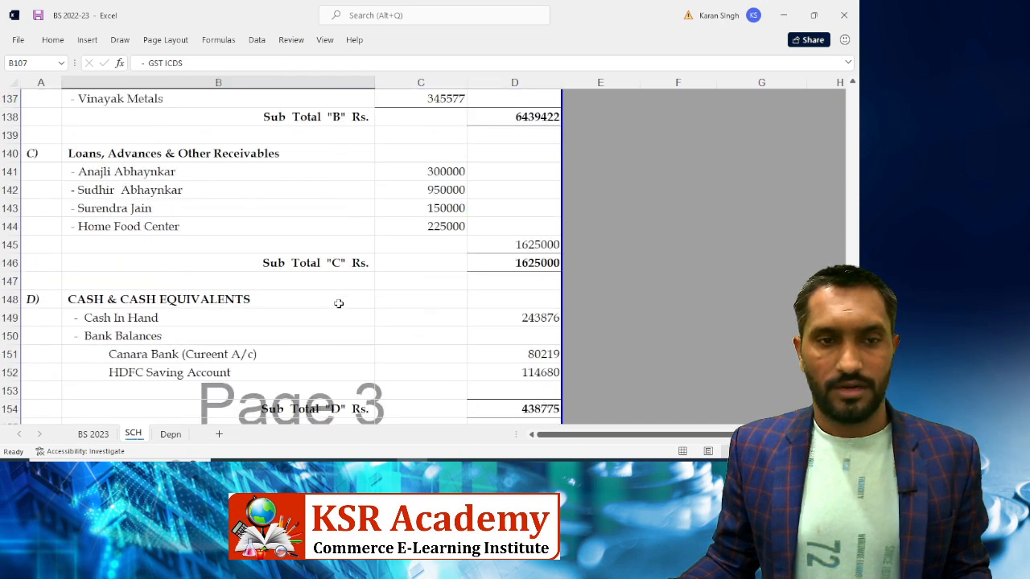
{"action": "left_click", "coordinate": [489, 320]}
{"action": "key", "text": "alt+Tab"}
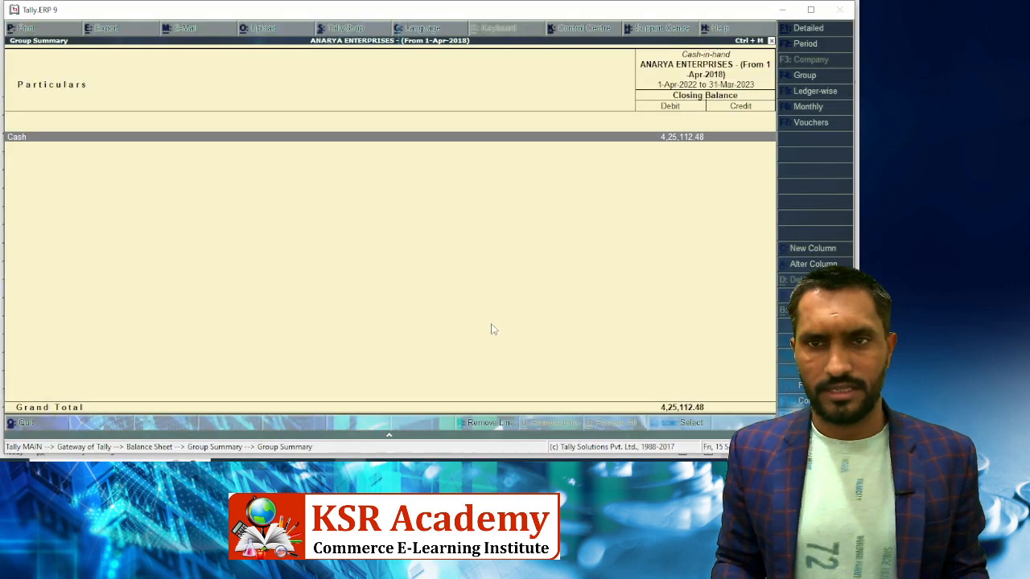
{"action": "key", "text": "alt+Tab"}
{"action": "type", "text": "425"}
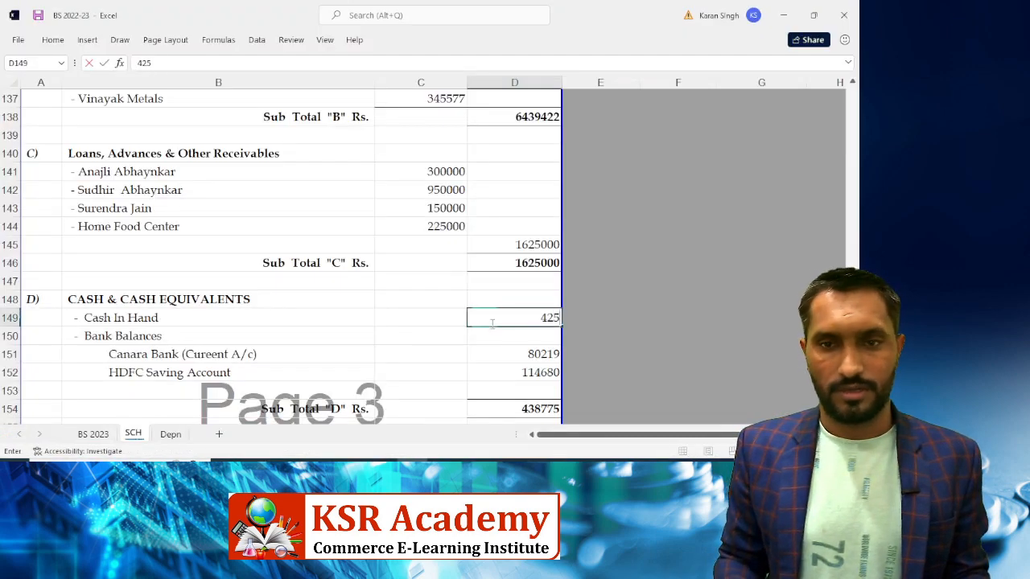
{"action": "type", "text": "112."}
{"action": "key", "text": "alt+Tab"}
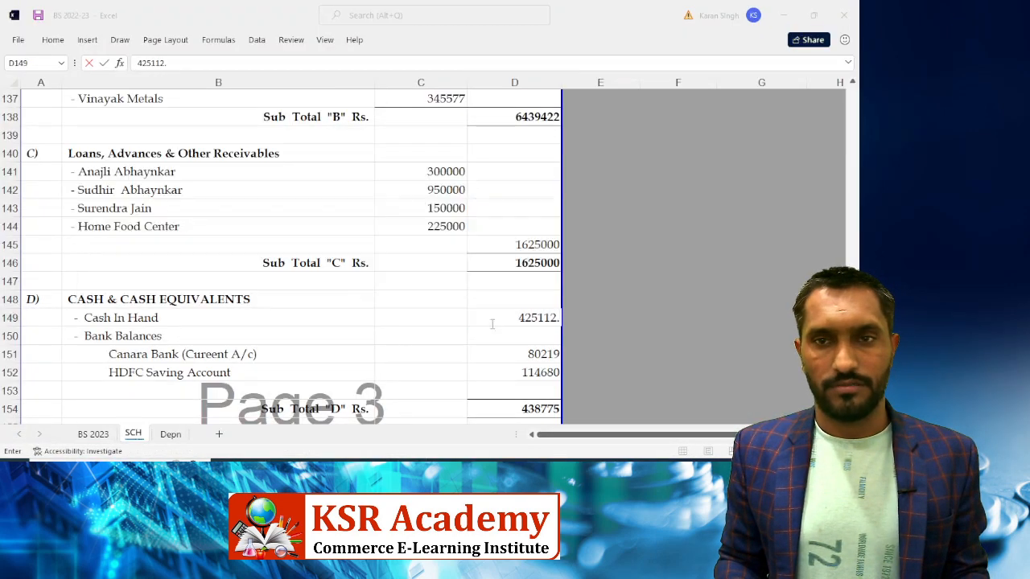
{"action": "key", "text": "alt+Tab"}
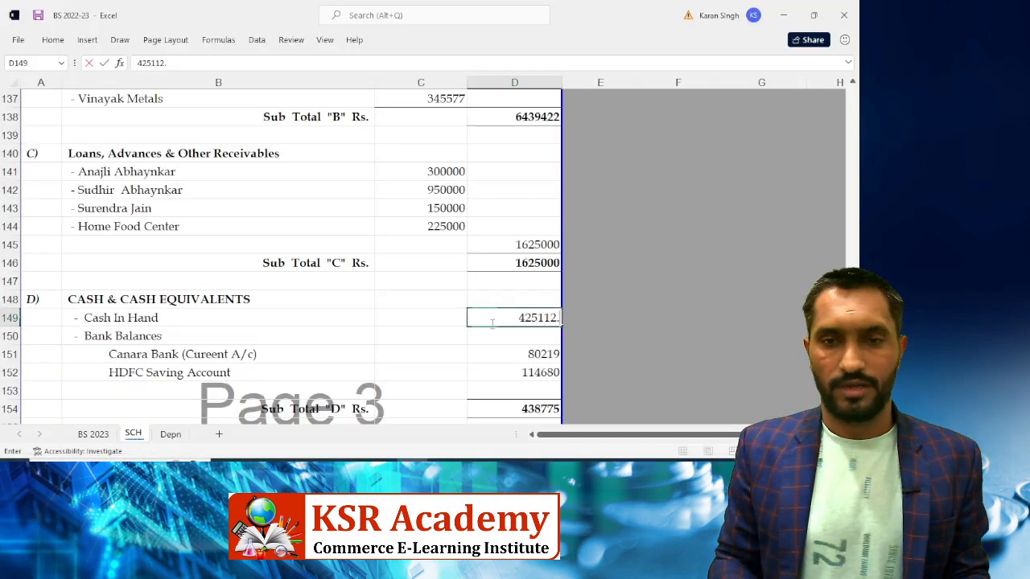
{"action": "type", "text": "48"}
{"action": "key", "text": "Return"}
{"action": "key", "text": "Return"}
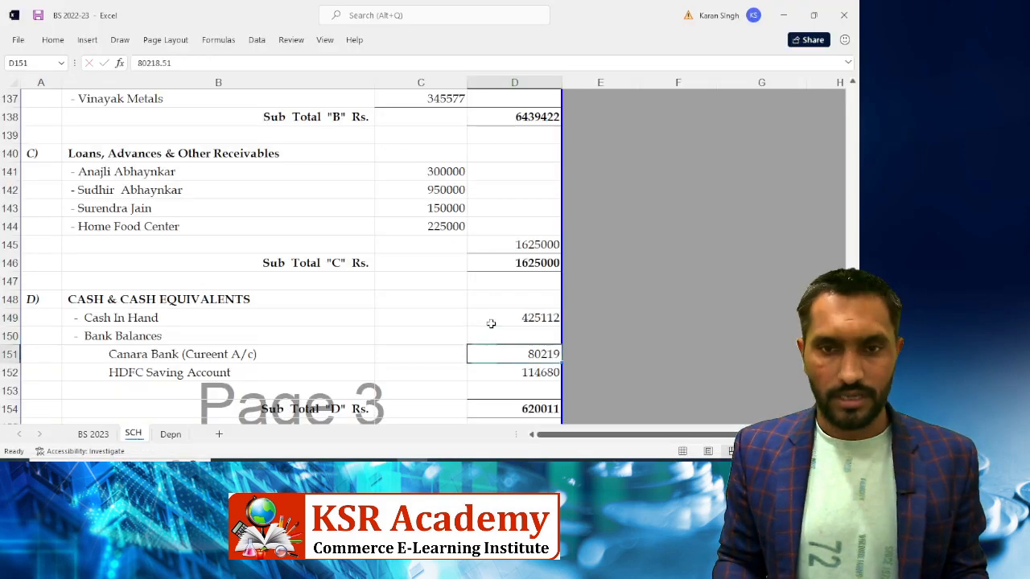
Enter the Canara Bank balance 90473 from Tally's Bank Accounts in D151
{"action": "key", "text": "alt+Tab"}
{"action": "key", "text": "Down"}
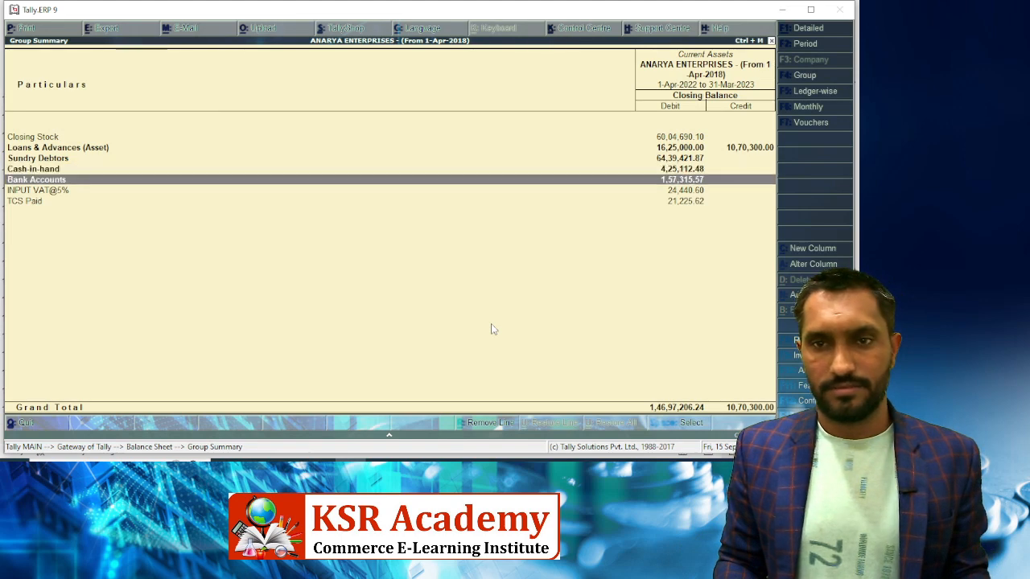
{"action": "key", "text": "Return"}
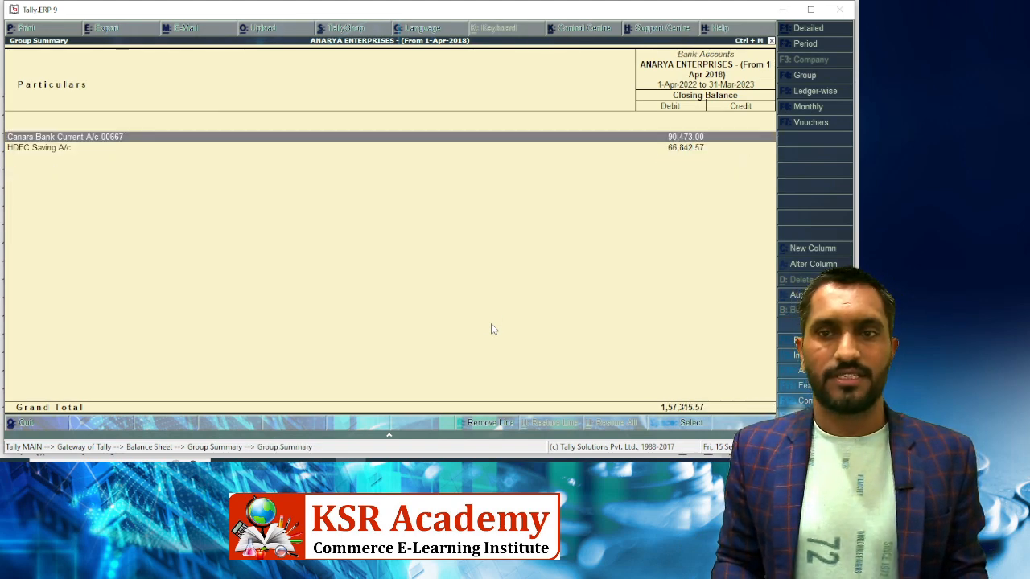
{"action": "key", "text": "alt+Tab"}
{"action": "type", "text": "907"}
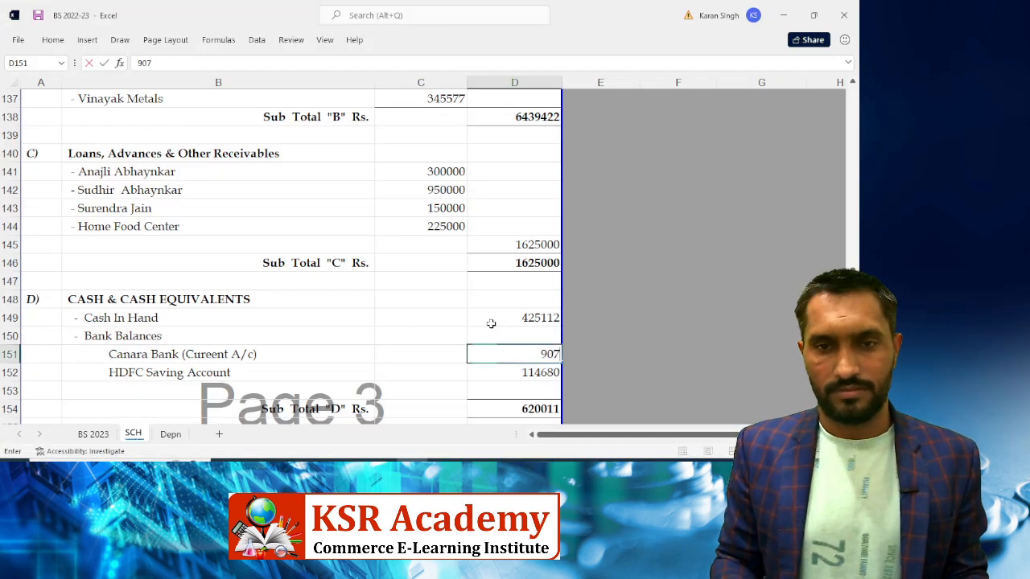
{"action": "key", "text": "BackSpace"}
{"action": "type", "text": "473"}
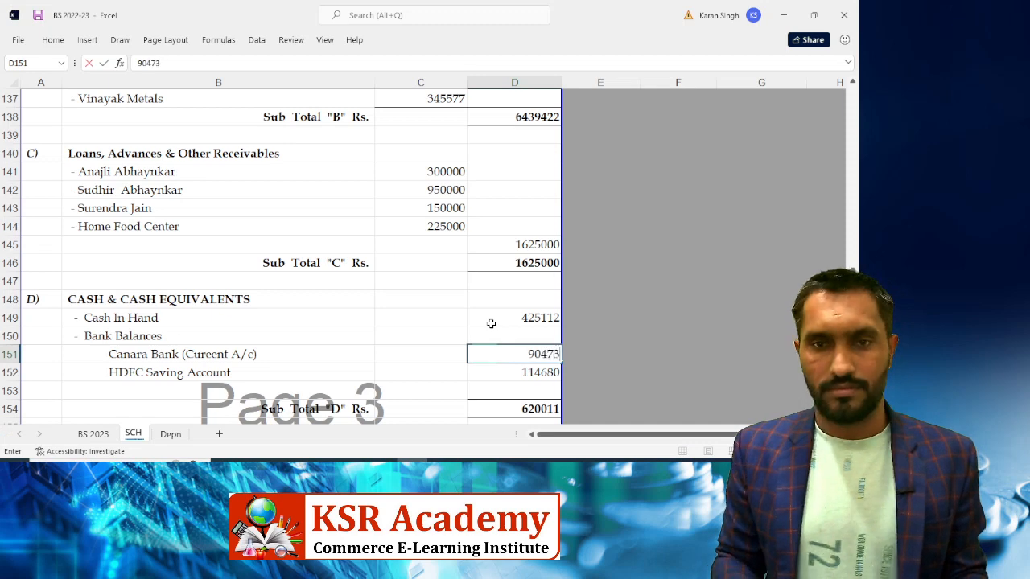
{"action": "key", "text": "Return"}
Enter the HDFC Saving A/c balance 66842.57 in D152
{"action": "key", "text": "alt+Tab"}
{"action": "key", "text": "Down"}
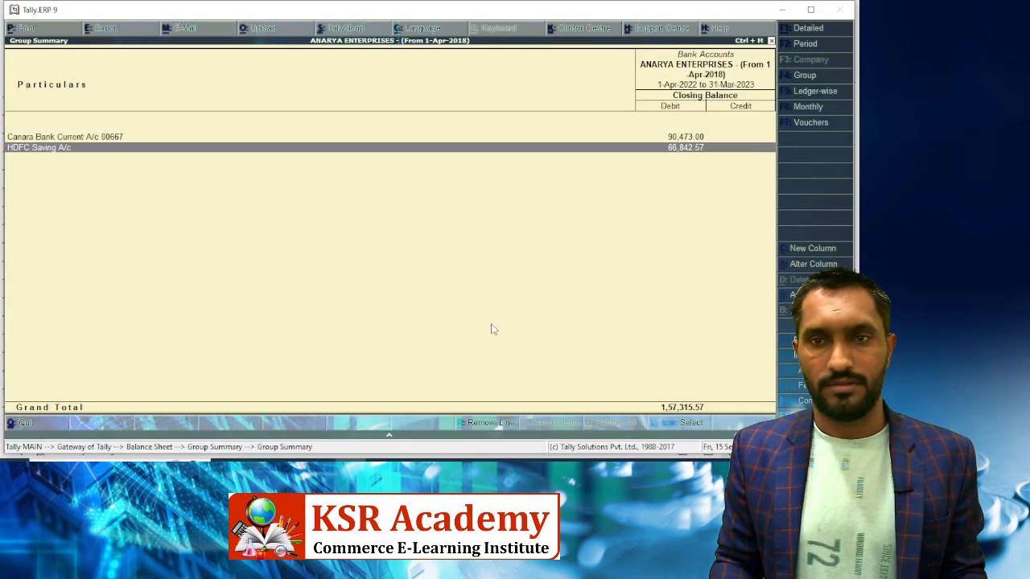
{"action": "key", "text": "alt+Tab"}
{"action": "type", "text": "66842"}
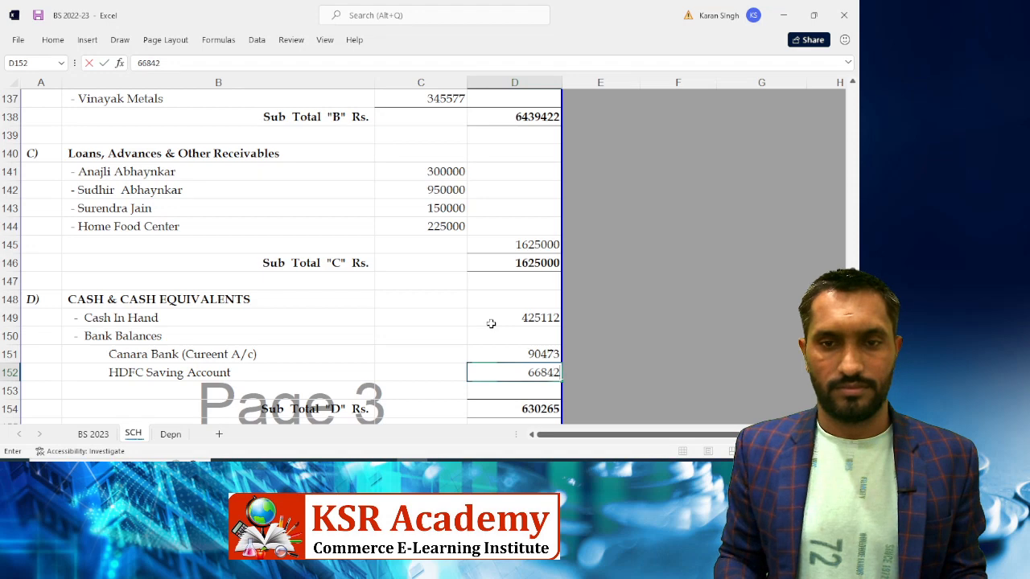
{"action": "key", "text": "alt+Tab"}
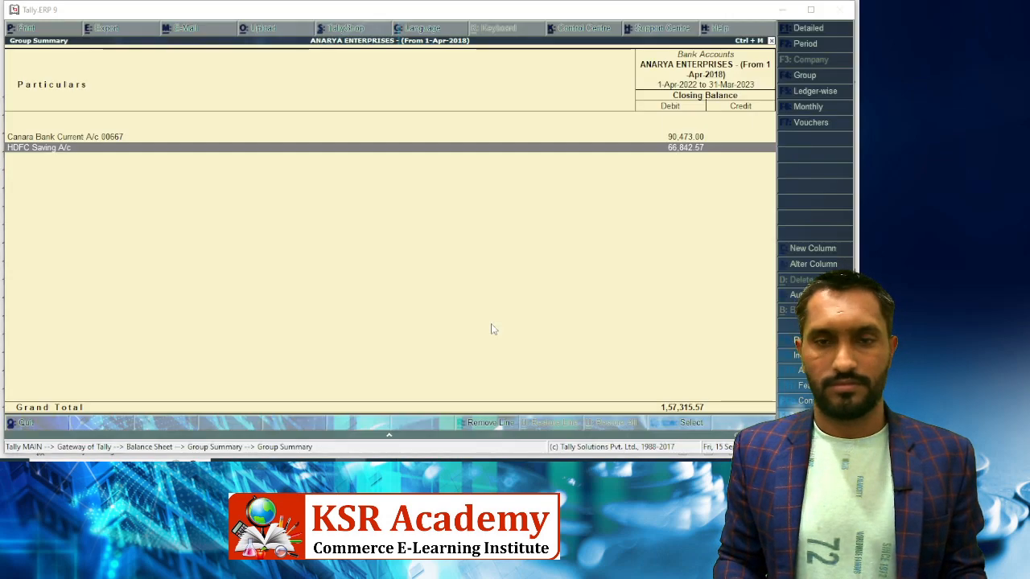
{"action": "key", "text": "alt+Tab"}
{"action": "type", "text": ".57"}
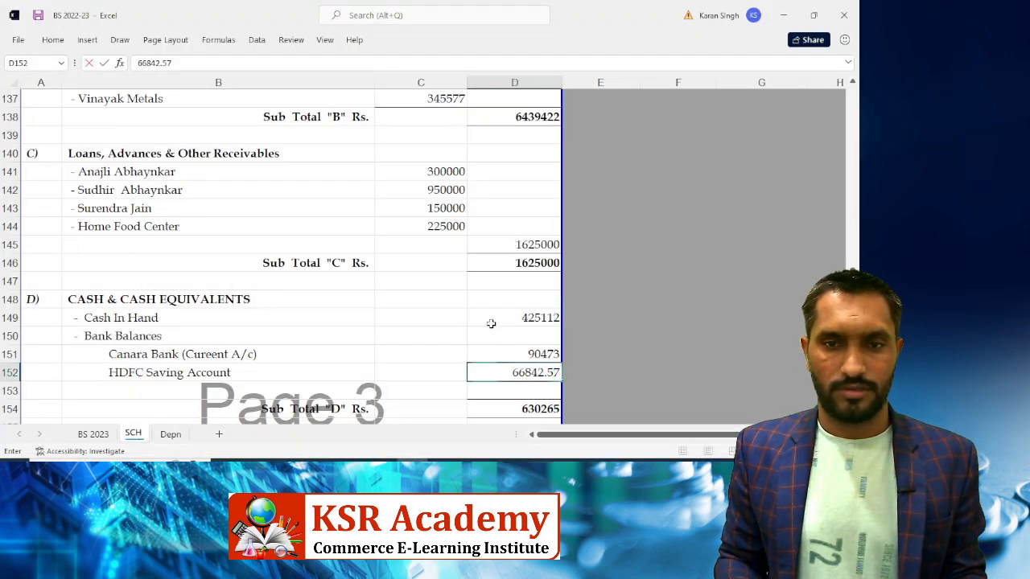
{"action": "key", "text": "Return"}
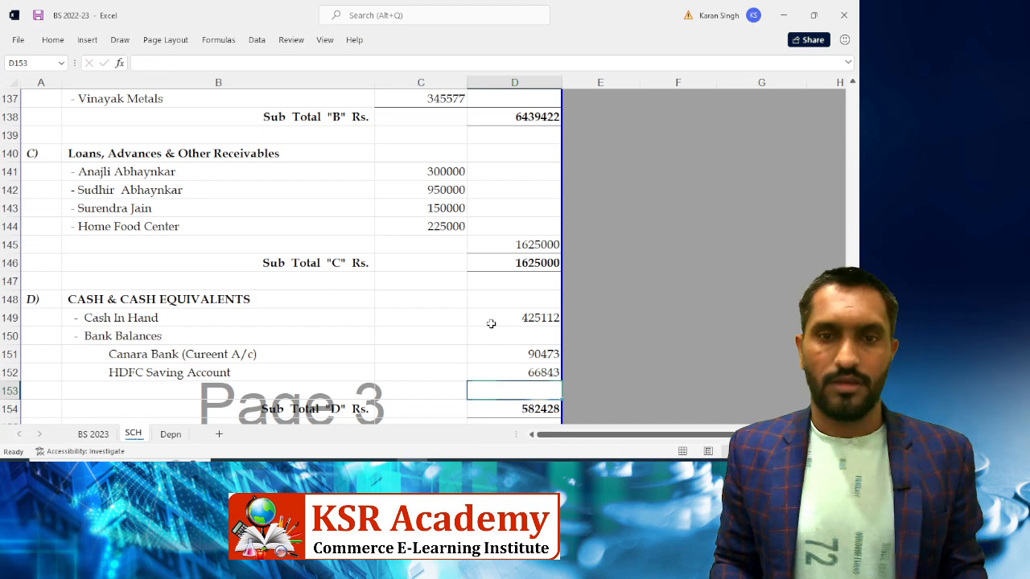
Return Tally to Current Assets at INPUT VAT@5% and check Sub Total D of 582428
{"action": "key", "text": "alt+Tab"}
{"action": "key", "text": "Escape"}
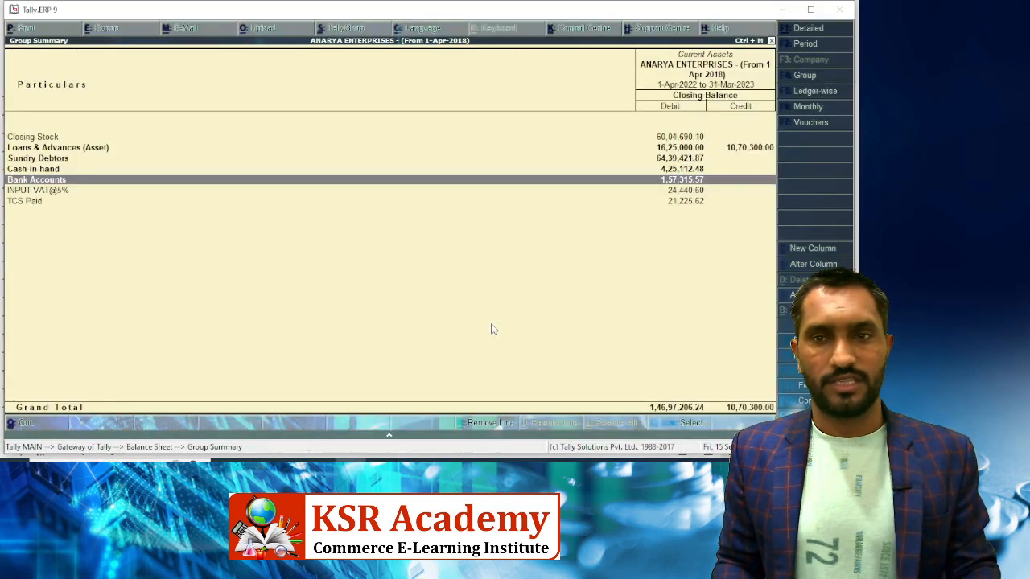
{"action": "key", "text": "Down"}
{"action": "key", "text": "alt+Tab"}
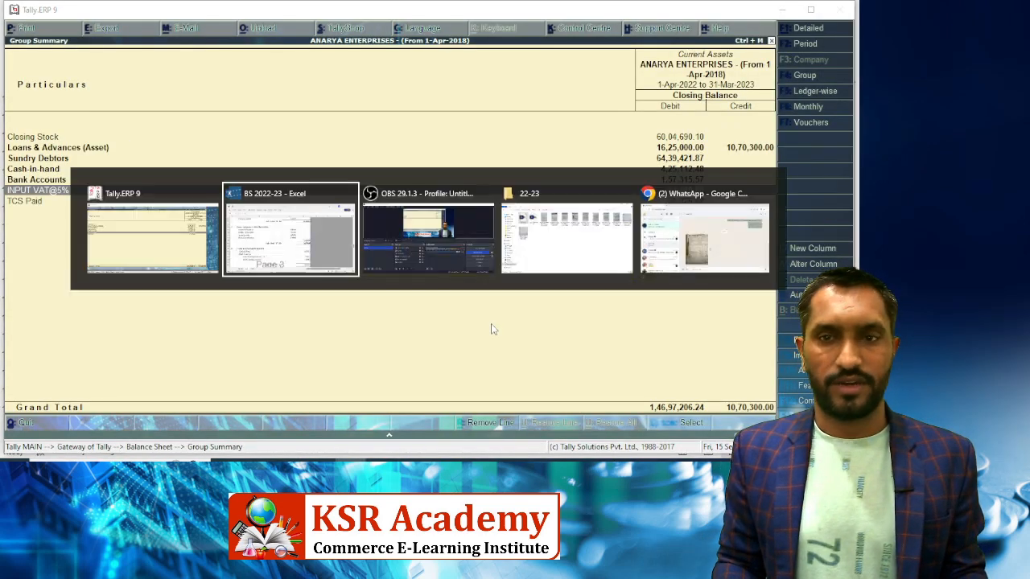
{"action": "key", "text": "Down"}
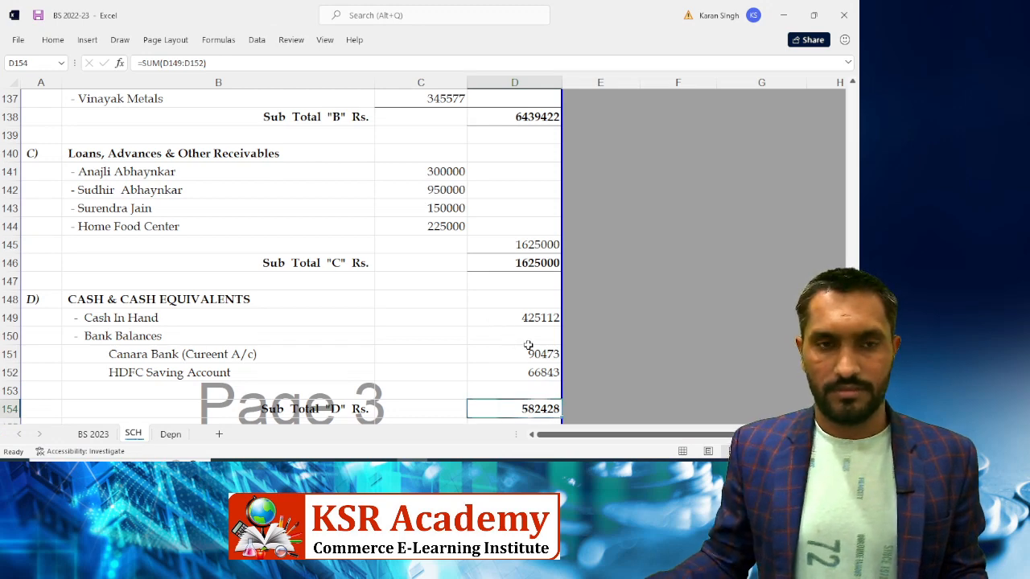
Replace the VAT amount in D166 with Tally's 24440.60
{"action": "key", "text": "Down"}
{"action": "key", "text": "Down"}
{"action": "key", "text": "Down"}
{"action": "key", "text": "Down"}
{"action": "key", "text": "Down"}
{"action": "key", "text": "Down"}
{"action": "key", "text": "Down"}
{"action": "key", "text": "Down"}
{"action": "key", "text": "Down"}
{"action": "key", "text": "Down"}
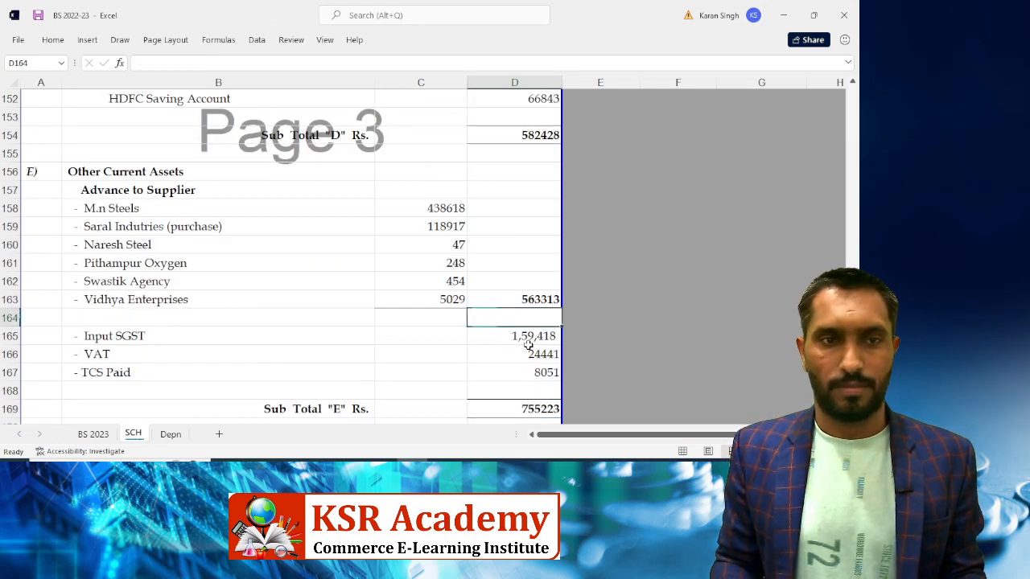
{"action": "key", "text": "Down"}
{"action": "key", "text": "Down"}
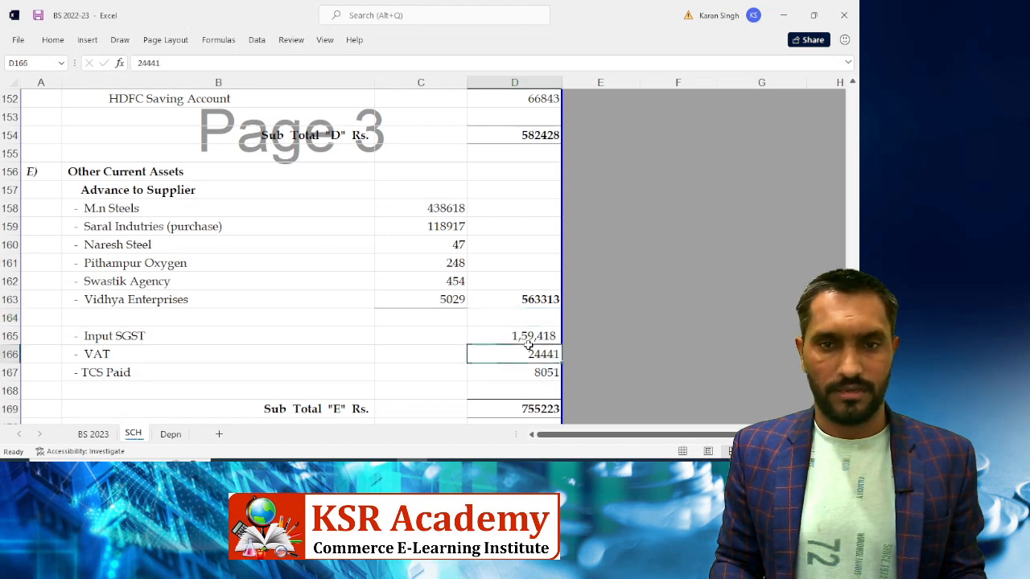
{"action": "key", "text": "alt+Tab"}
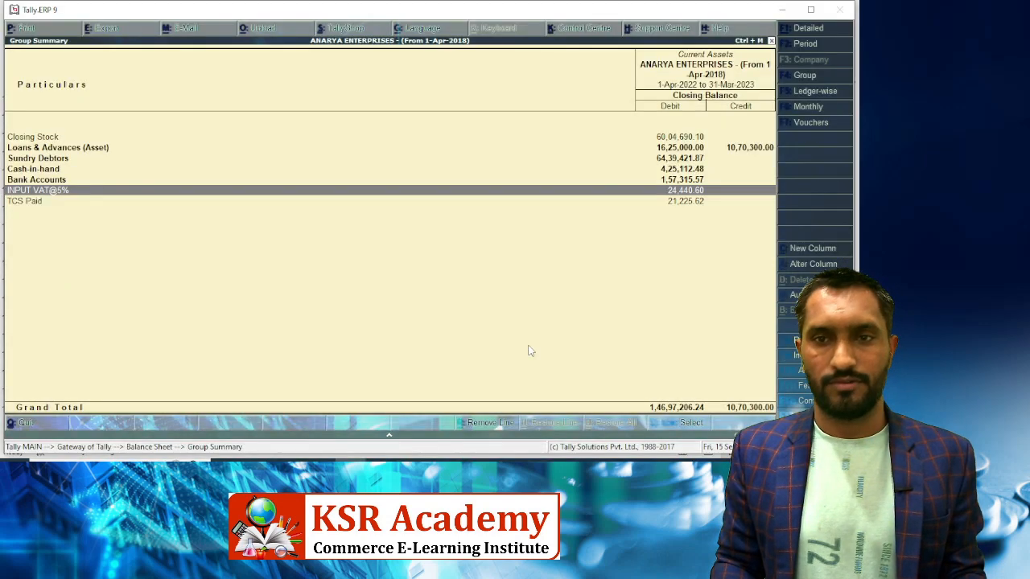
{"action": "key", "text": "alt+Tab"}
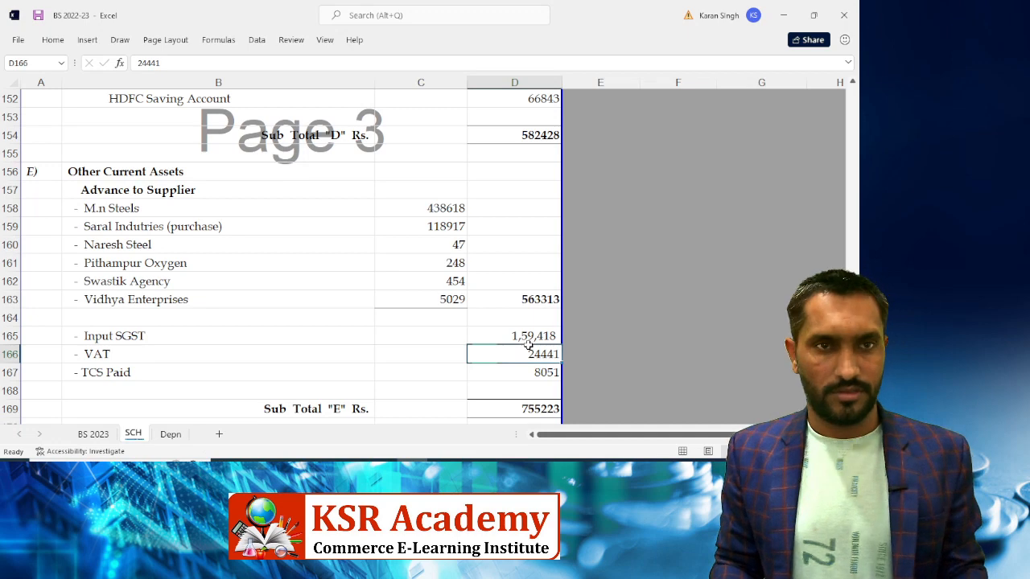
{"action": "key", "text": "BackSpace"}
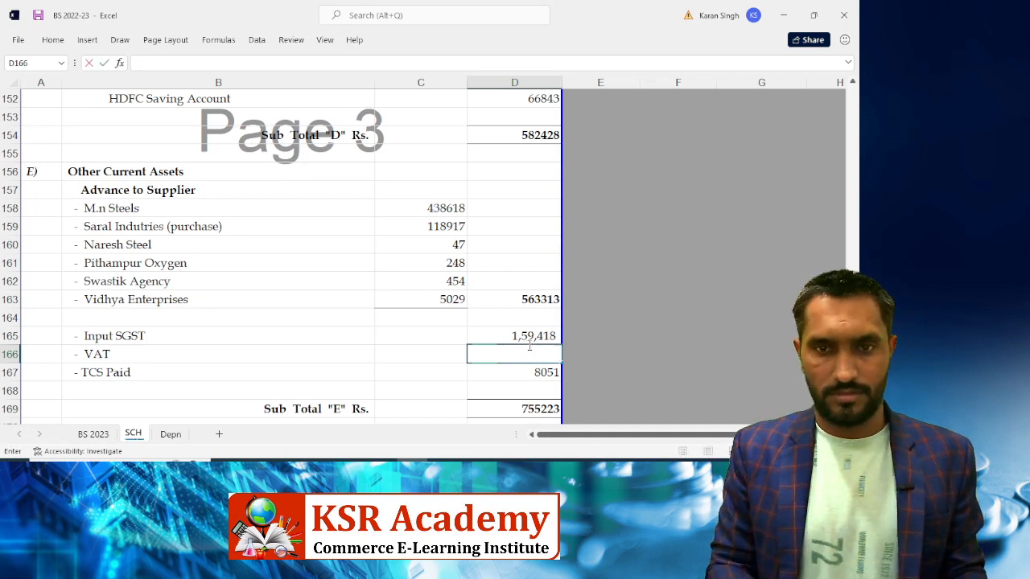
{"action": "type", "text": "2444"}
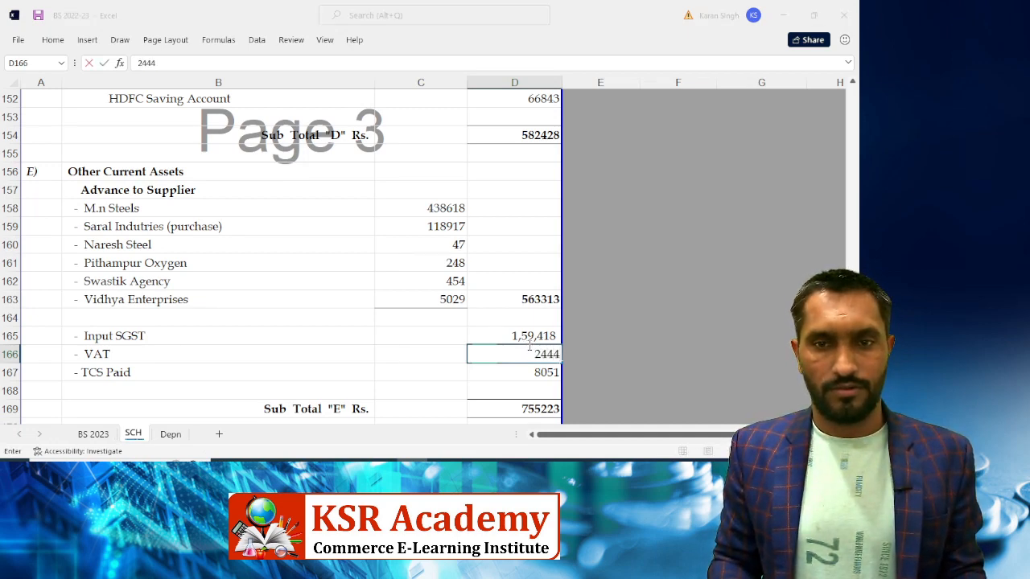
{"action": "key", "text": "alt+Tab"}
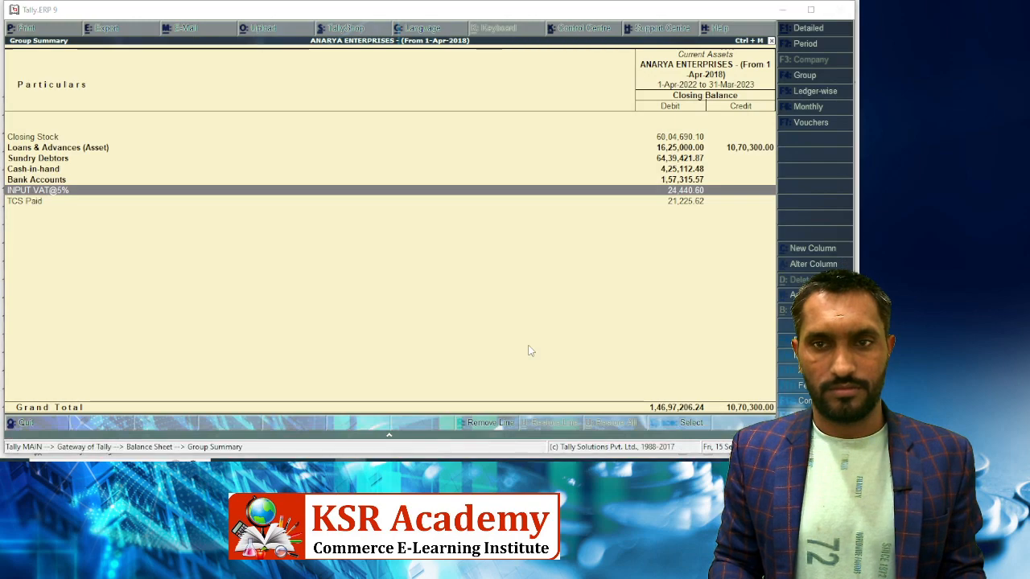
{"action": "key", "text": "alt+Tab"}
{"action": "type", "text": "0.60"}
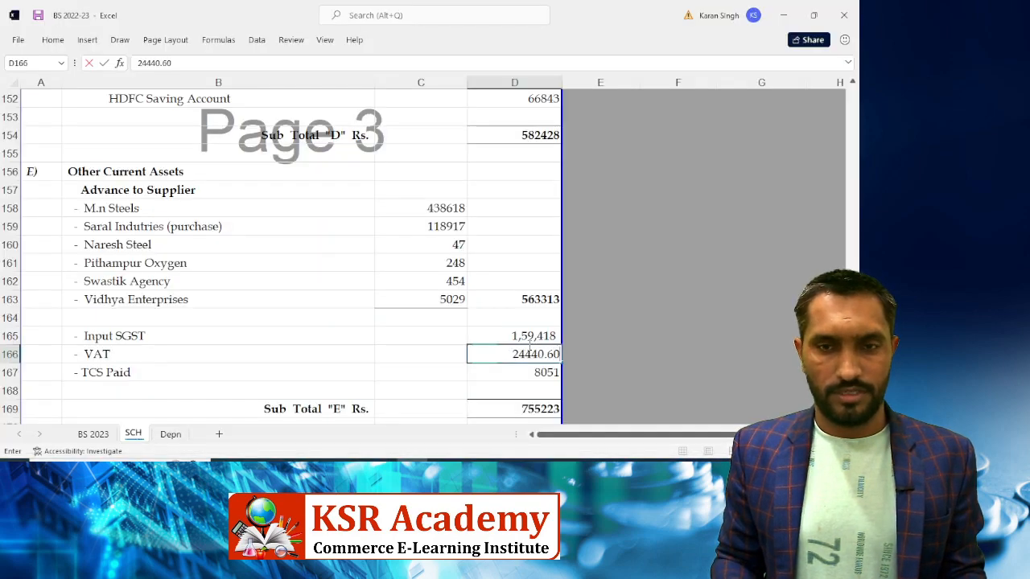
{"action": "key", "text": "Return"}
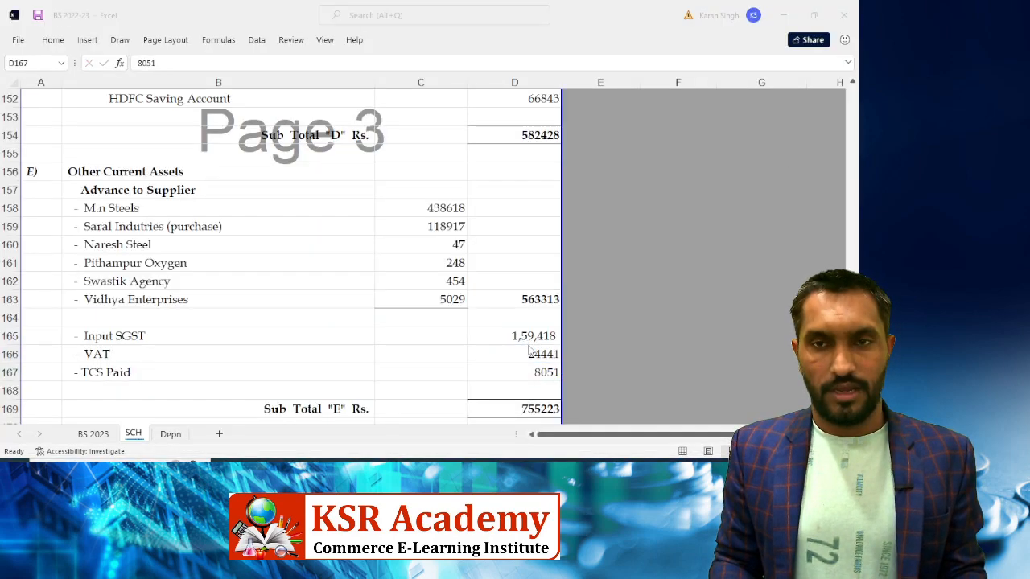
Enter TCS Paid 21225.62 in D167, making Sub Total E 768397
{"action": "key", "text": "alt+Tab"}
{"action": "key", "text": "Down"}
{"action": "key", "text": "alt+Tab"}
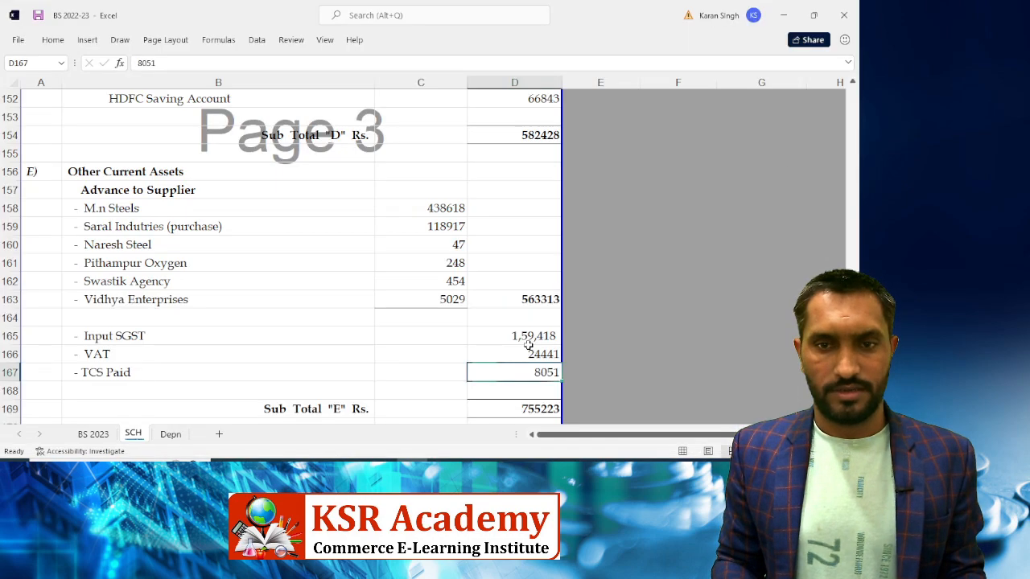
{"action": "type", "text": "21225."}
{"action": "key", "text": "alt+Tab"}
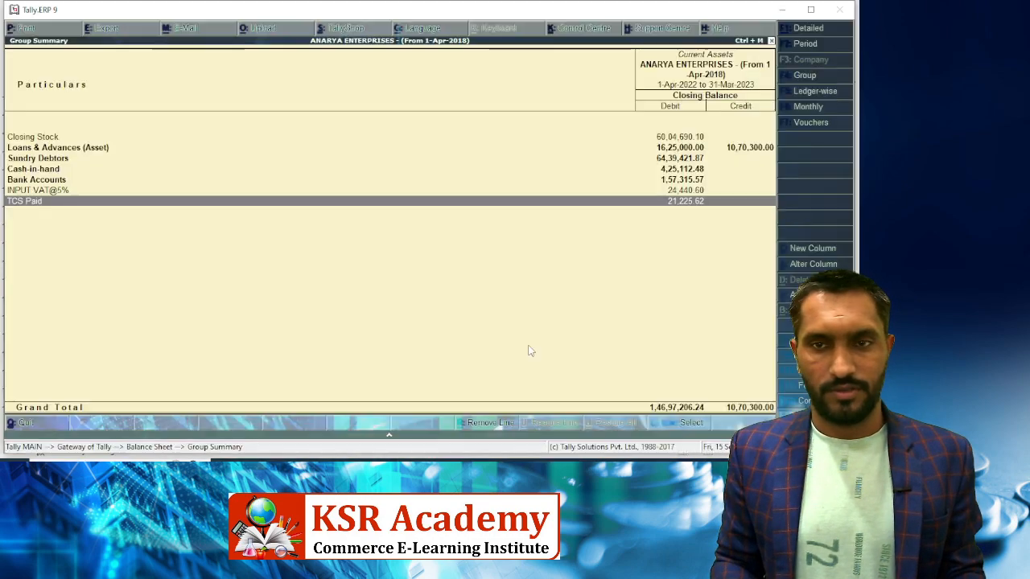
{"action": "key", "text": "alt+Tab"}
{"action": "type", "text": "."}
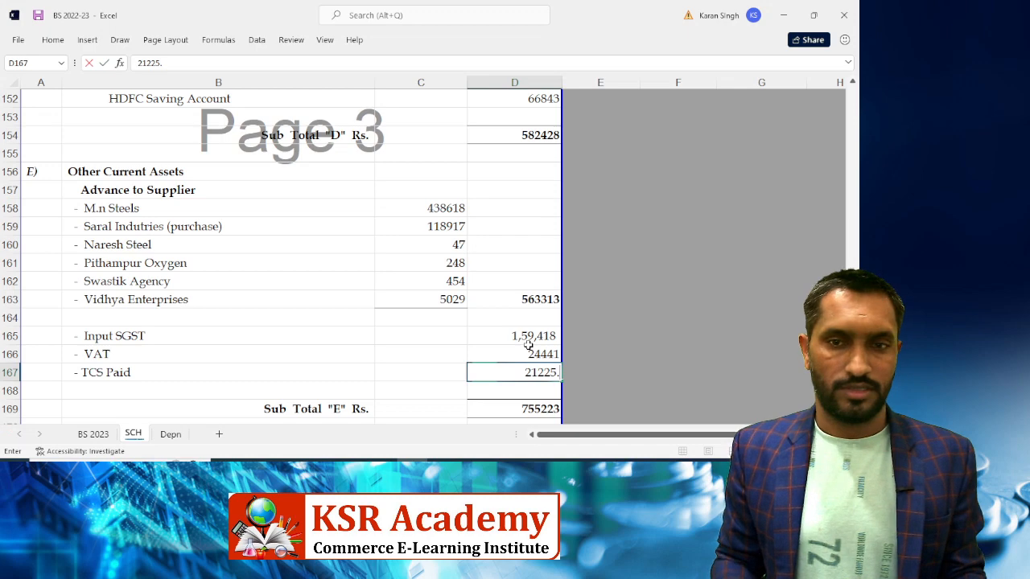
{"action": "type", "text": "62"}
{"action": "key", "text": "Return"}
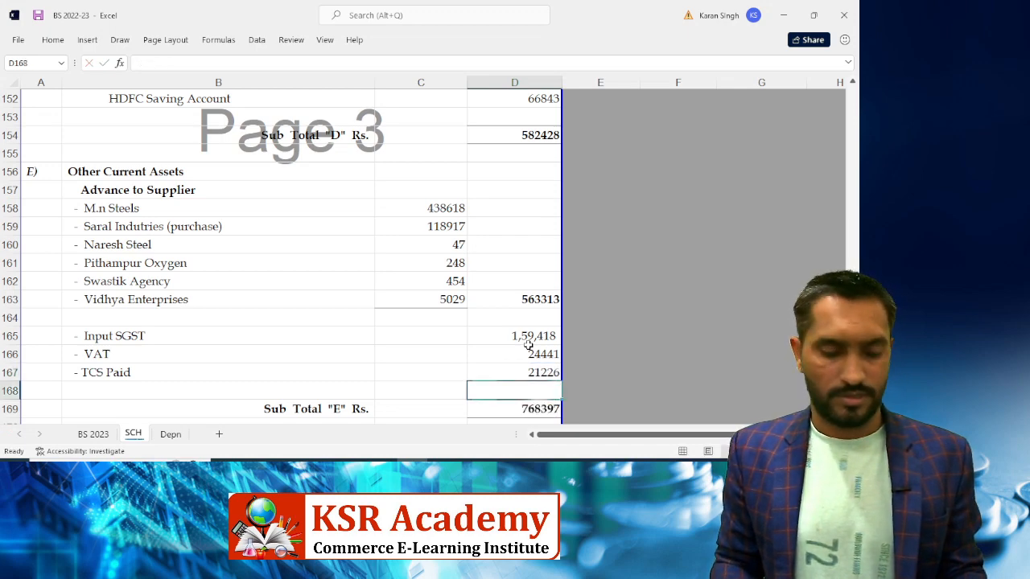
{"action": "key", "text": "alt+Tab"}
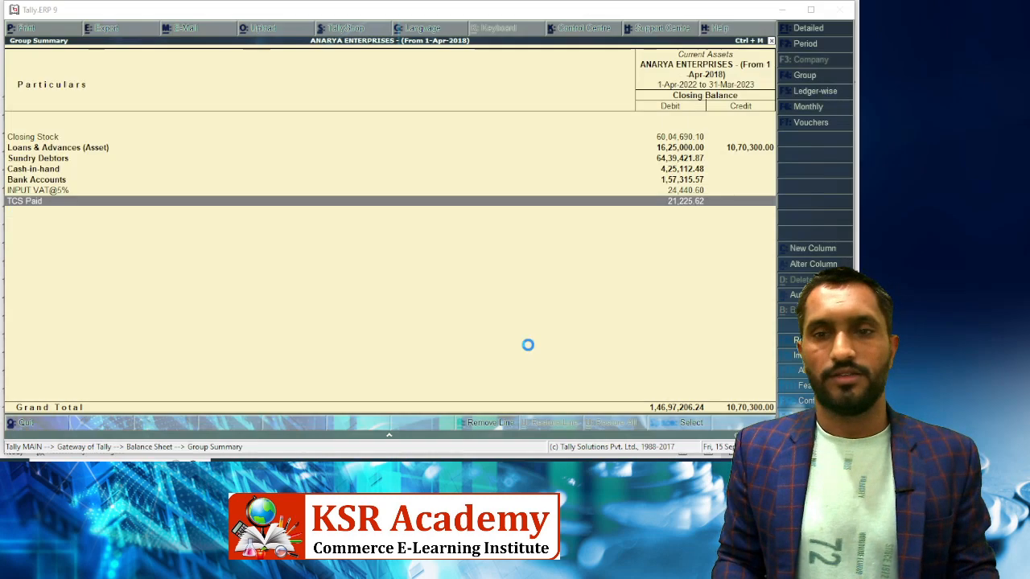
{"action": "key", "text": "Escape"}
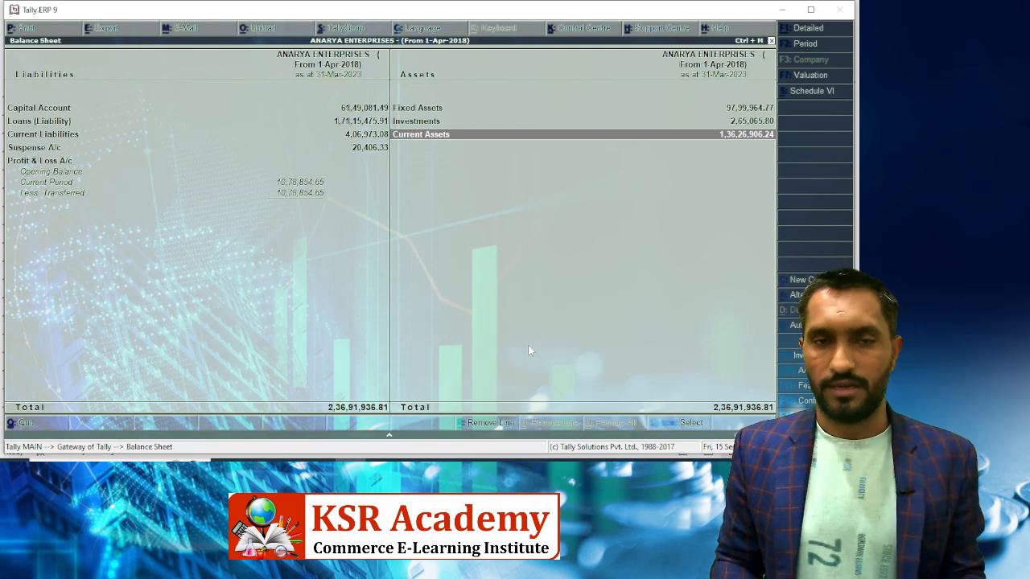
{"action": "key", "text": "alt+Tab"}
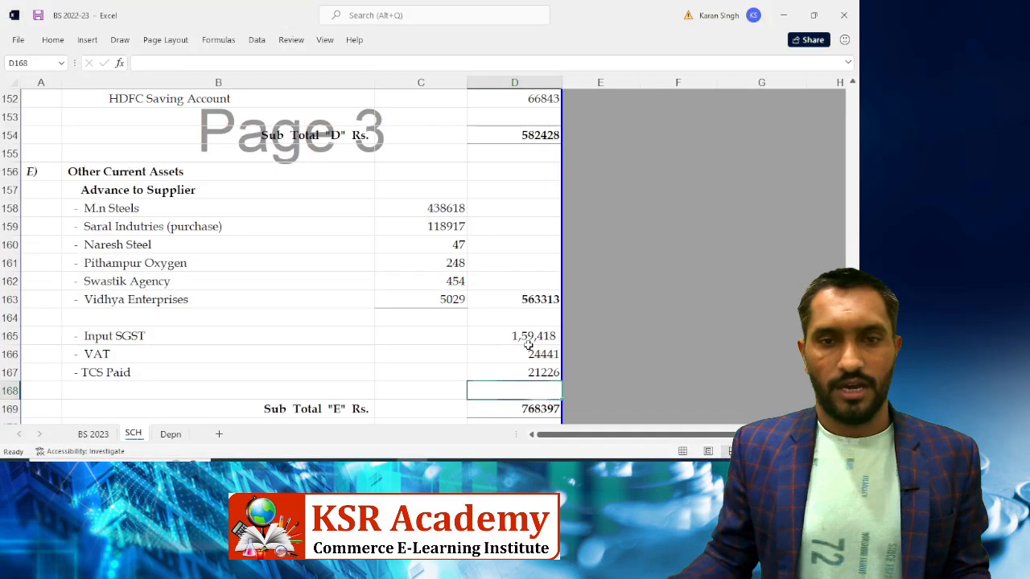
On BS 2023, enter =F33-F17 in H30 to show the 0.33 totals difference
{"action": "left_click", "coordinate": [100, 438]}
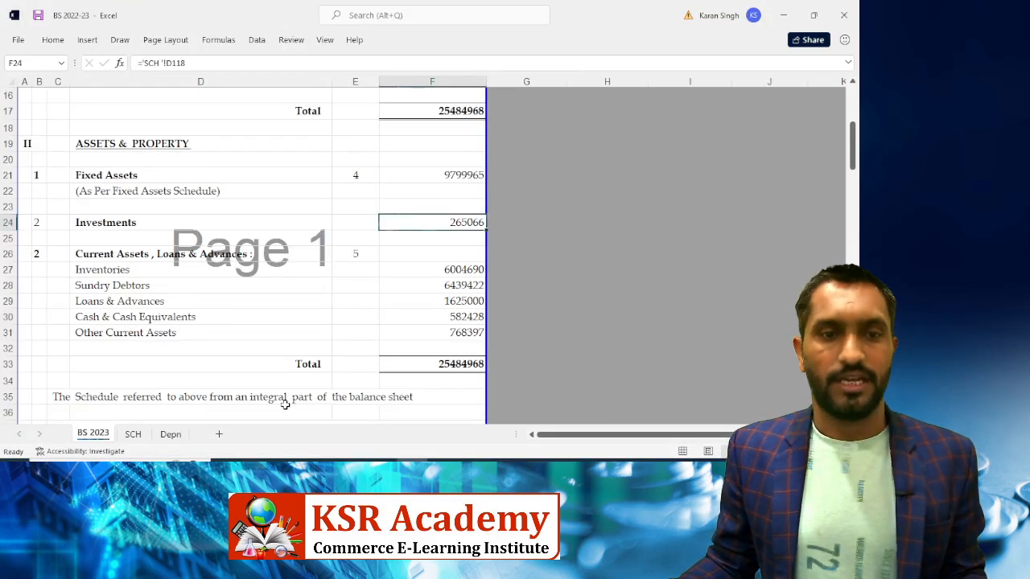
{"action": "scroll", "coordinate": [460, 370], "scroll_direction": "up", "scroll_amount": 2}
{"action": "scroll", "coordinate": [460, 368], "scroll_direction": "down", "scroll_amount": 3}
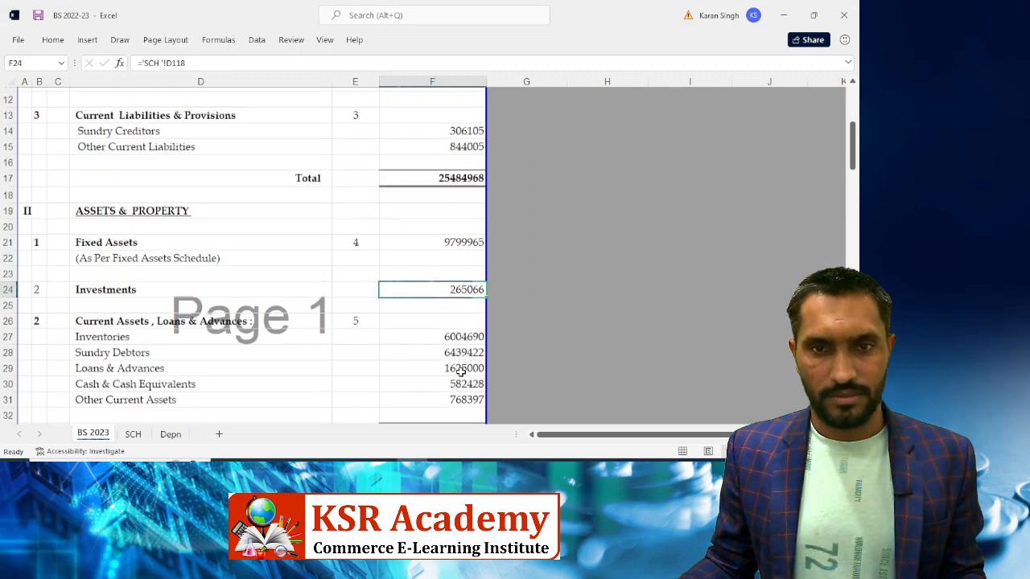
{"action": "left_click", "coordinate": [586, 241]}
{"action": "type", "text": "="}
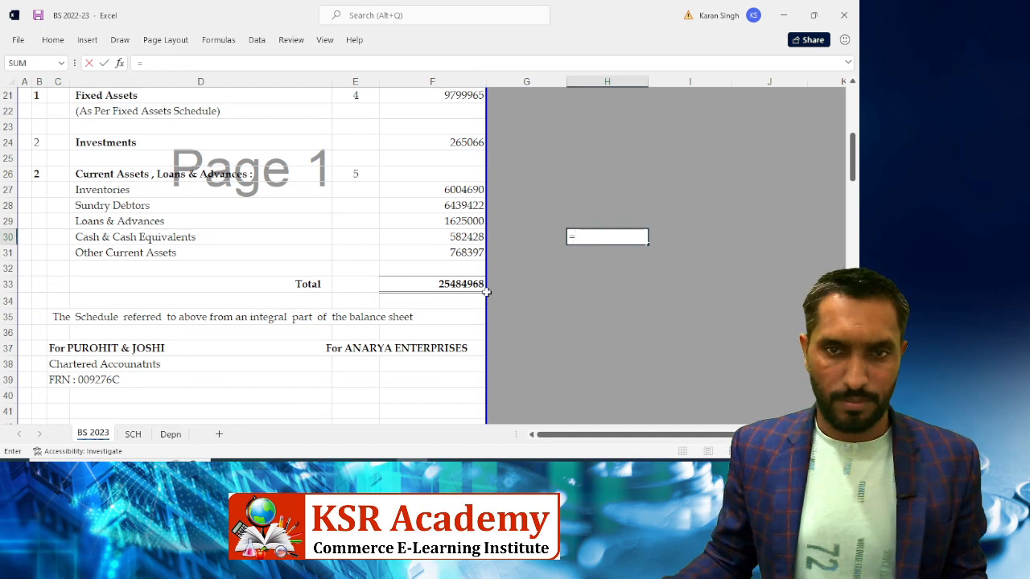
{"action": "left_click", "coordinate": [419, 286]}
{"action": "type", "text": "-"}
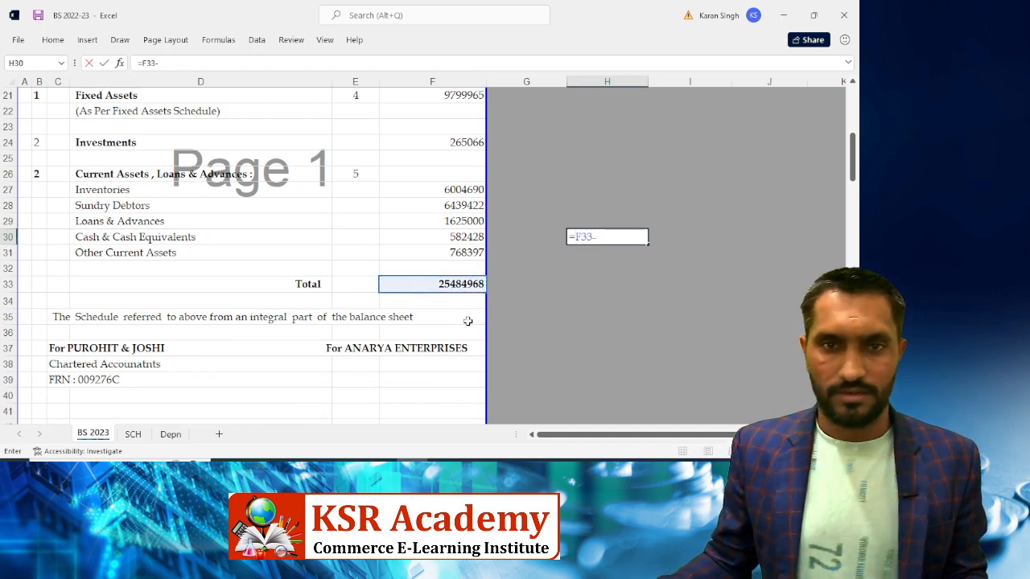
{"action": "scroll", "coordinate": [455, 319], "scroll_direction": "up", "scroll_amount": 5}
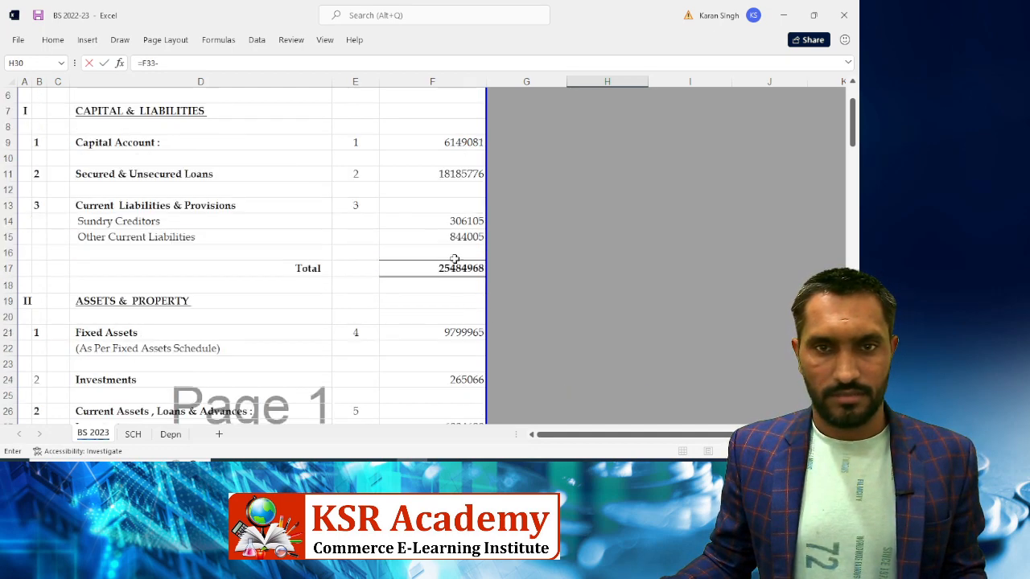
{"action": "left_click", "coordinate": [435, 269]}
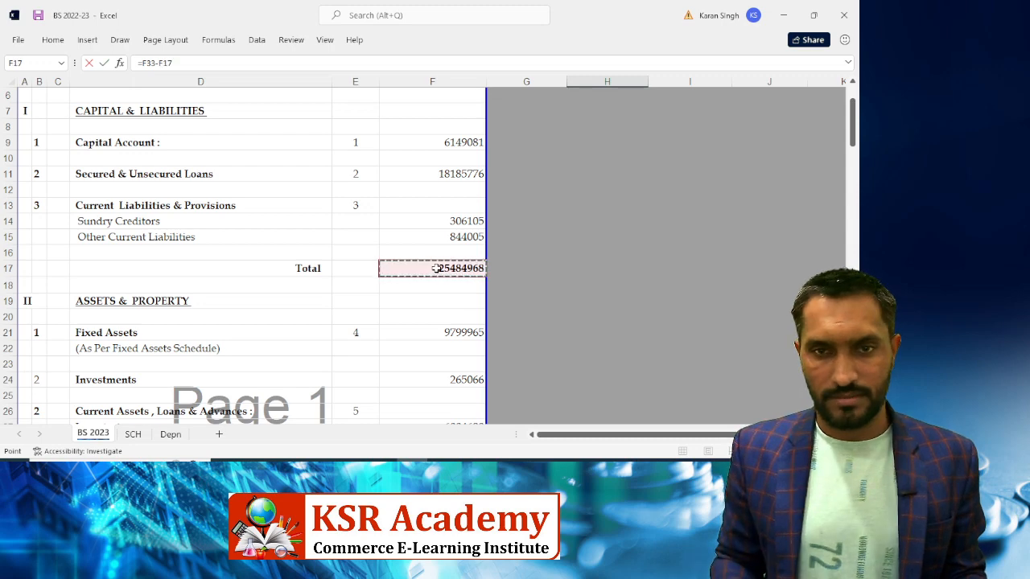
{"action": "key", "text": "Return"}
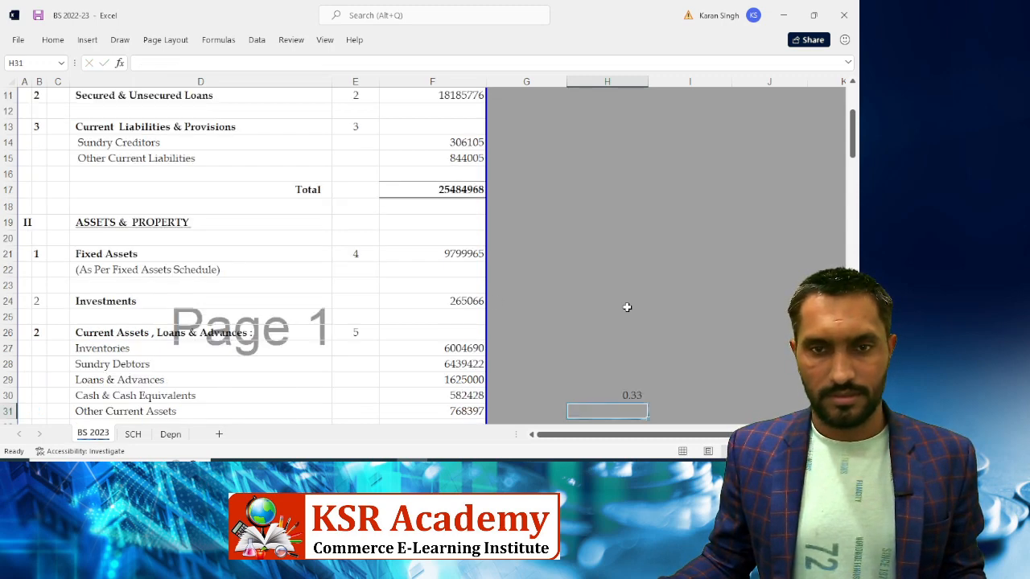
{"action": "left_click", "coordinate": [618, 395]}
{"action": "scroll", "coordinate": [747, 322], "scroll_direction": "down", "scroll_amount": 2}
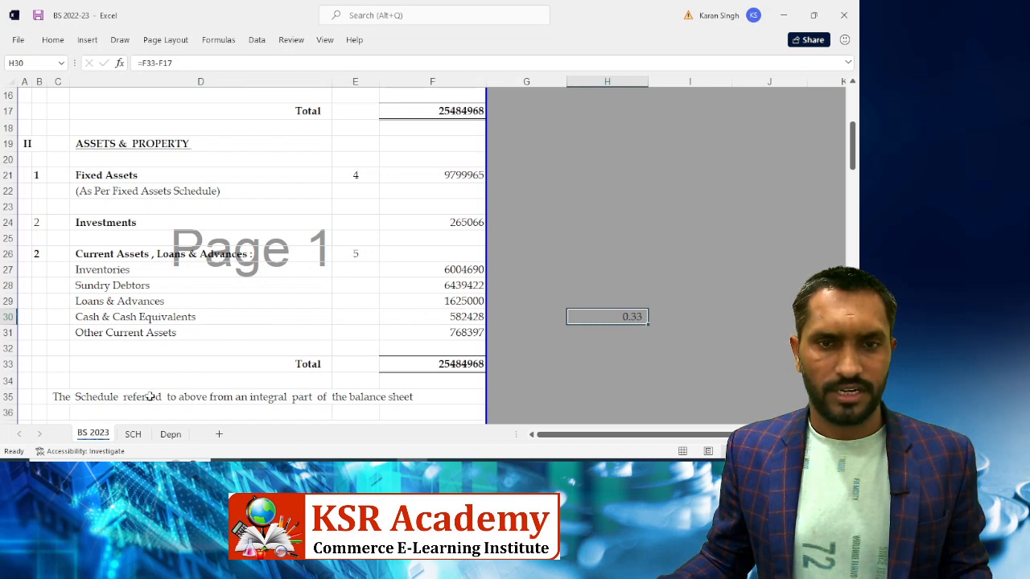
{"action": "left_click", "coordinate": [133, 438]}
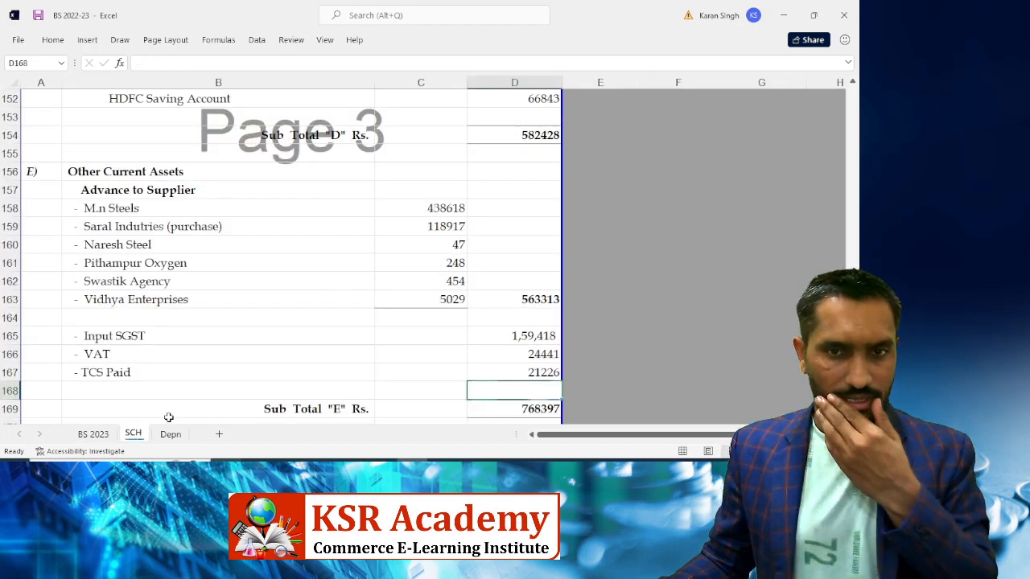
Check TCS Paid's decimals and compute 62 minus 33 in E167 as a side calculation
{"action": "left_click", "coordinate": [518, 376]}
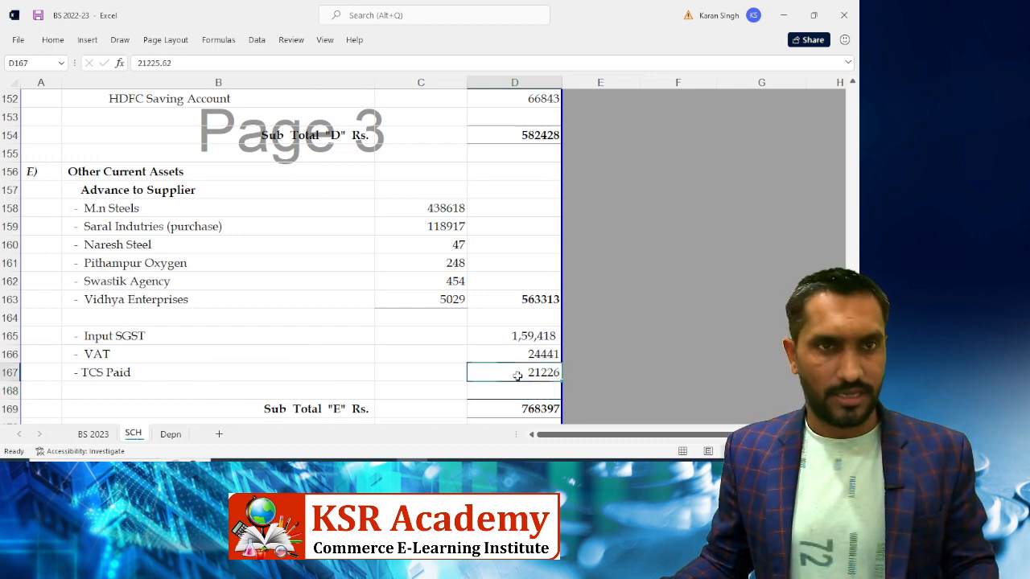
{"action": "double_click", "coordinate": [517, 375]}
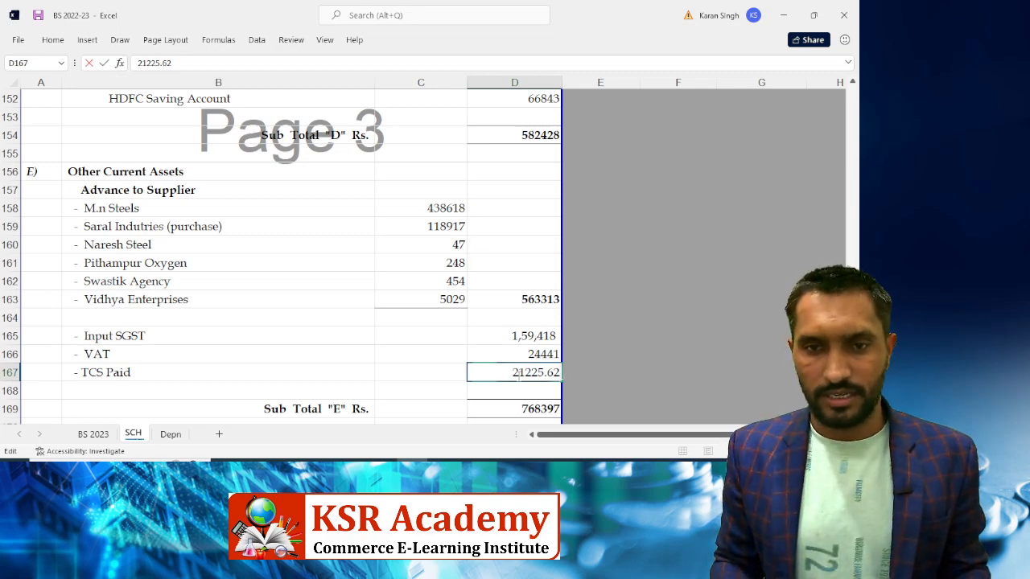
{"action": "key", "text": "Escape"}
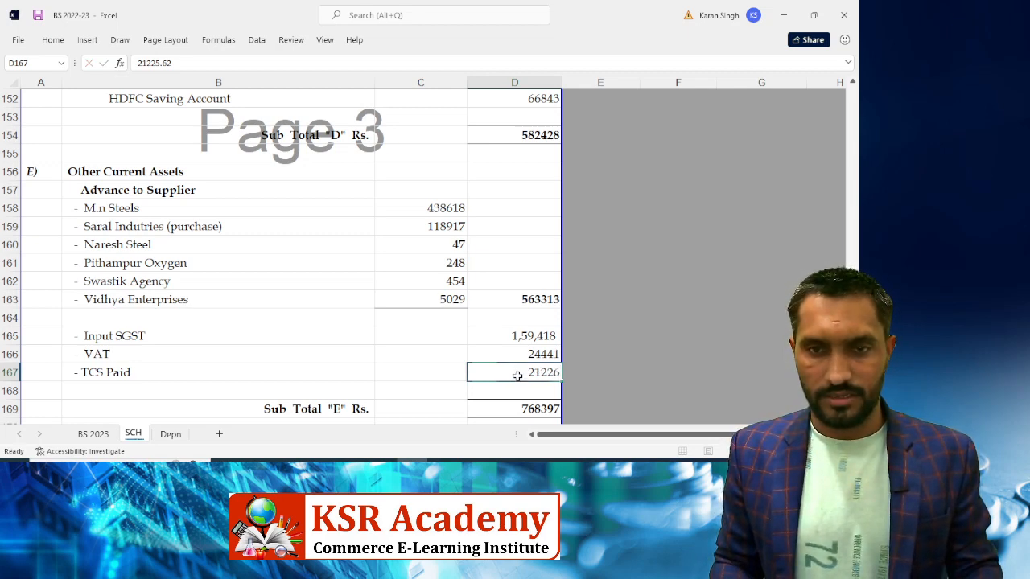
{"action": "key", "text": "Right"}
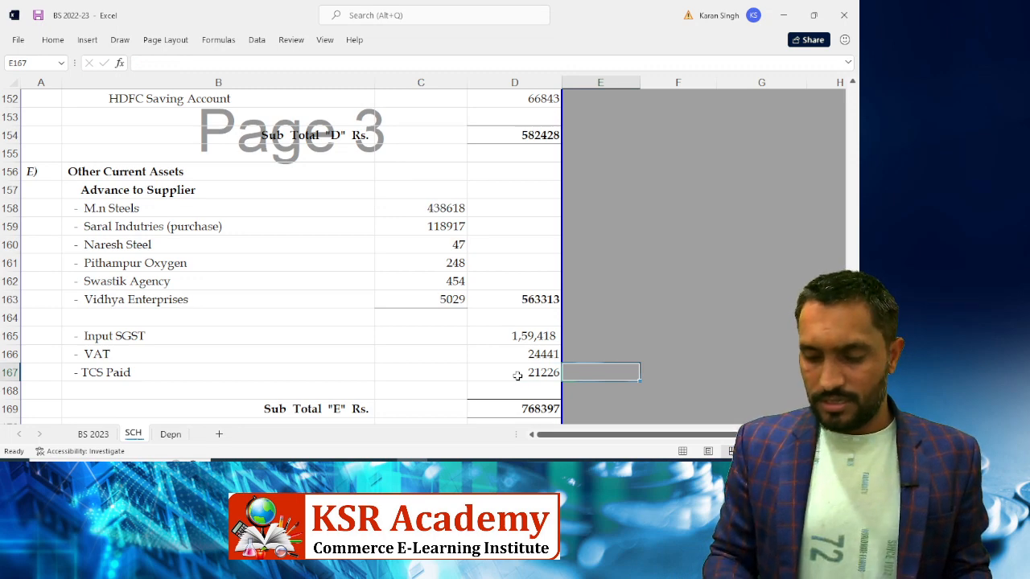
{"action": "type", "text": "=62-"}
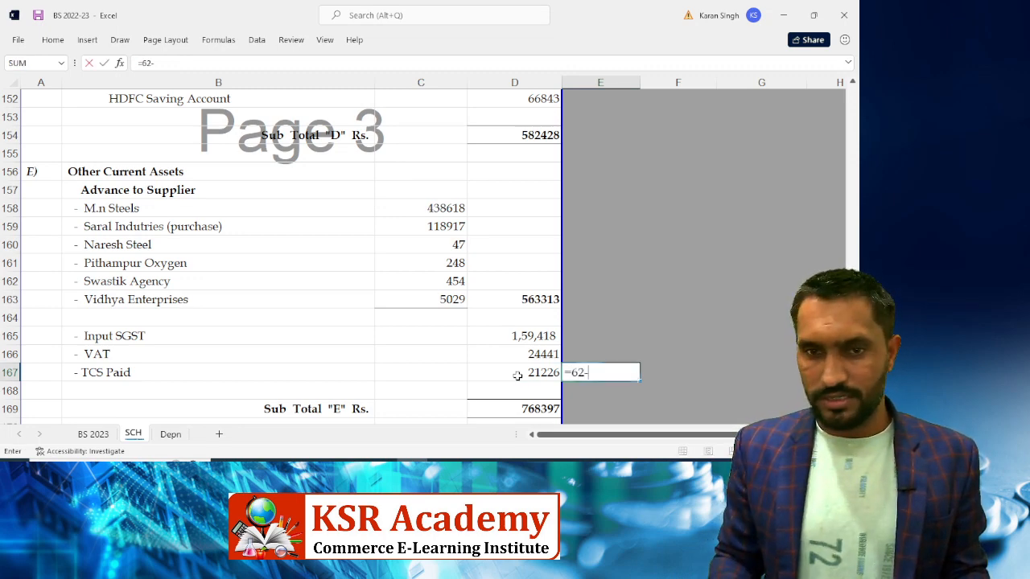
{"action": "type", "text": "33"}
{"action": "key", "text": "Return"}
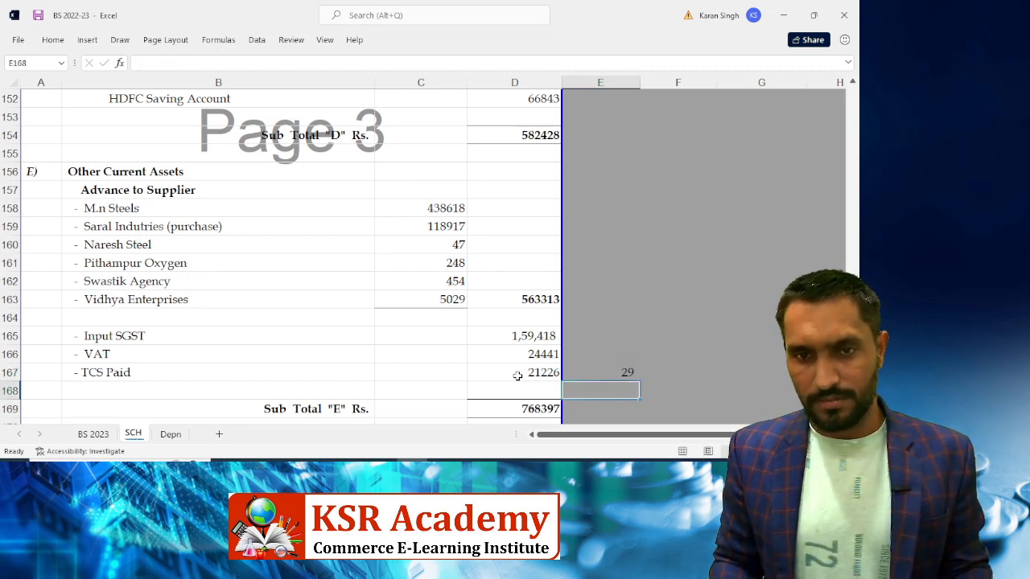
Correct TCS Paid to 21225.29 and confirm BS 2023 totals both read 25484968
{"action": "key", "text": "Left"}
{"action": "key", "text": "Up"}
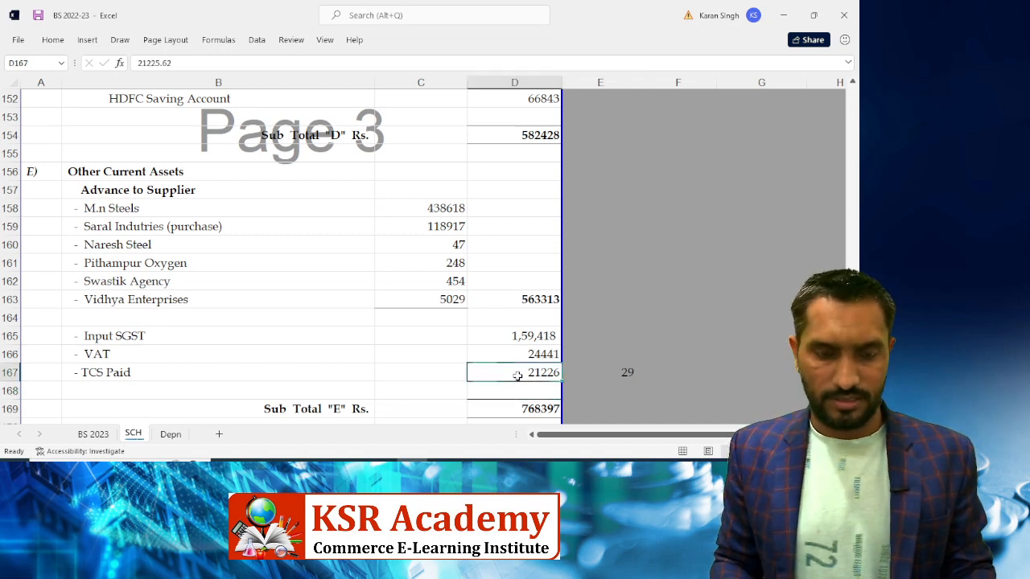
{"action": "key", "text": "F2"}
{"action": "key", "text": "BackSpace"}
{"action": "key", "text": "BackSpace"}
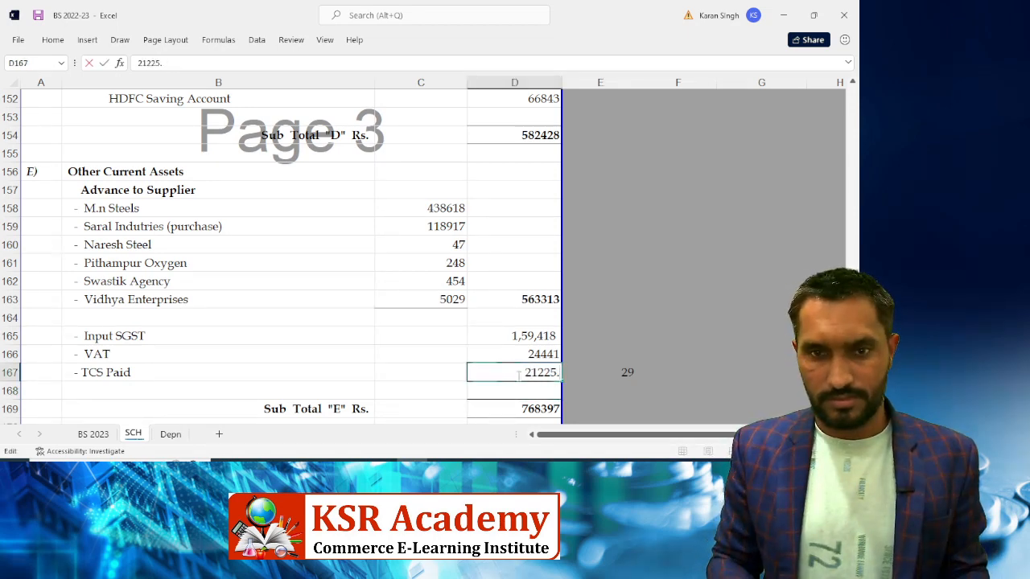
{"action": "type", "text": "29"}
{"action": "key", "text": "Return"}
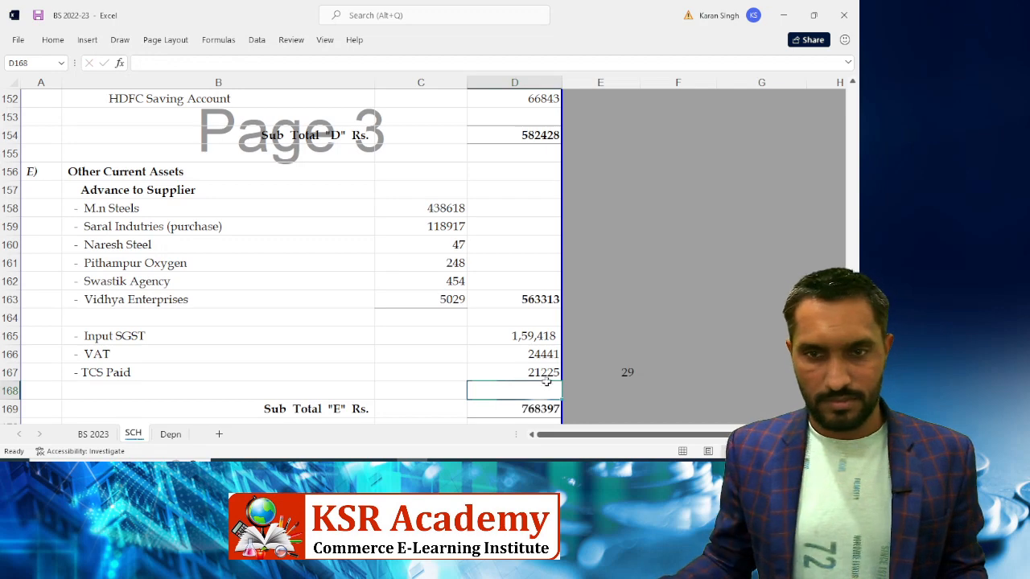
{"action": "left_click", "coordinate": [625, 370]}
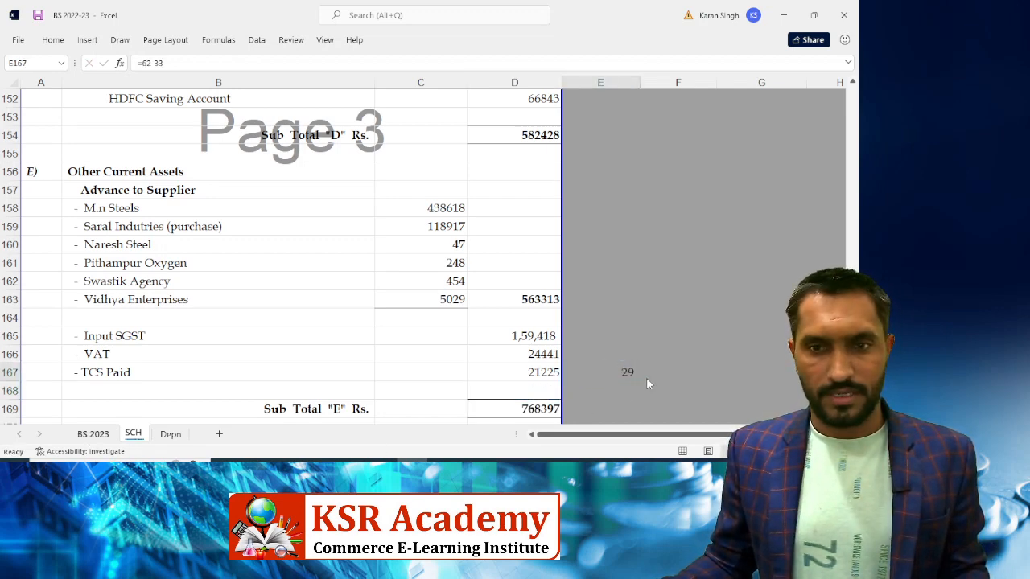
{"action": "key", "text": "ctrl+Page_Up"}
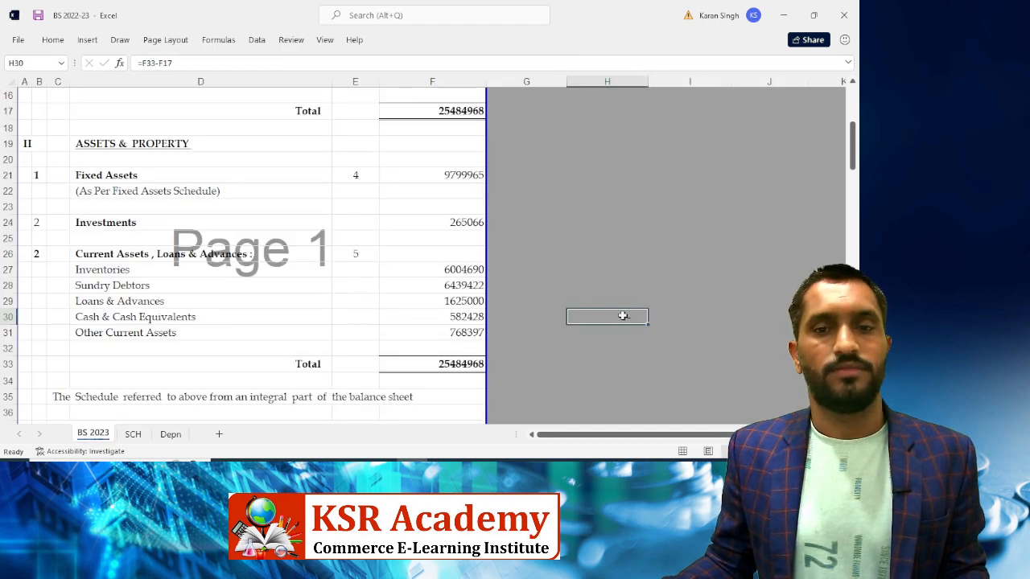
{"action": "scroll", "coordinate": [444, 348], "scroll_direction": "up", "scroll_amount": 2}
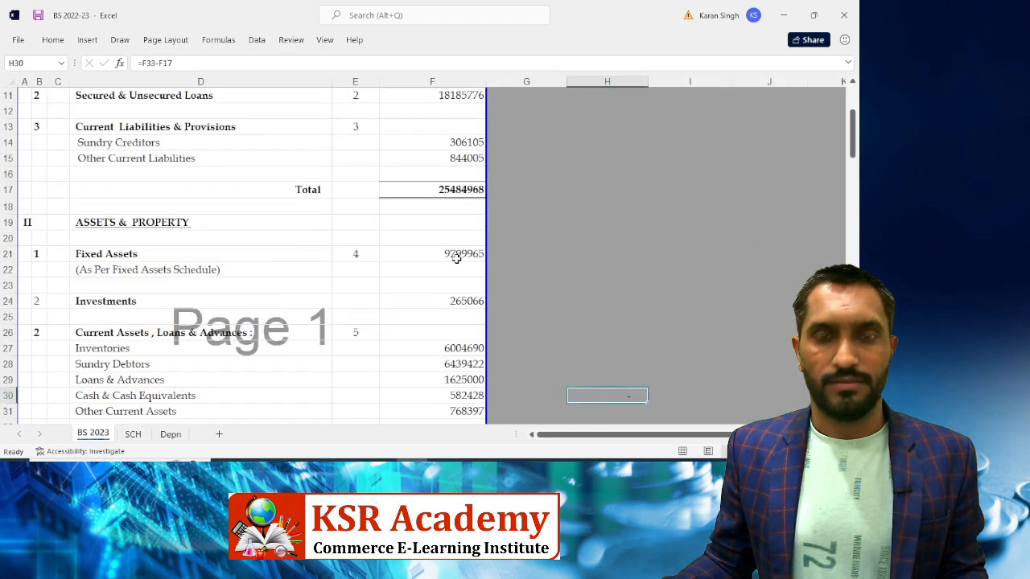
{"action": "scroll", "coordinate": [430, 338], "scroll_direction": "up", "scroll_amount": 3}
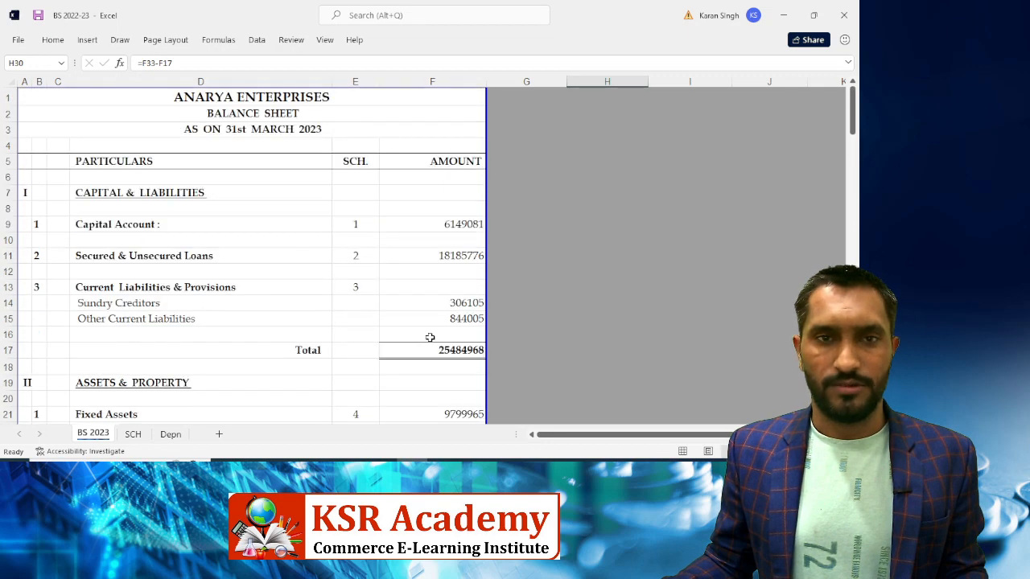
Compare SCH's Schedule 1 Capital Account closing balance of 6149081 with BS 2023
{"action": "left_click", "coordinate": [132, 435]}
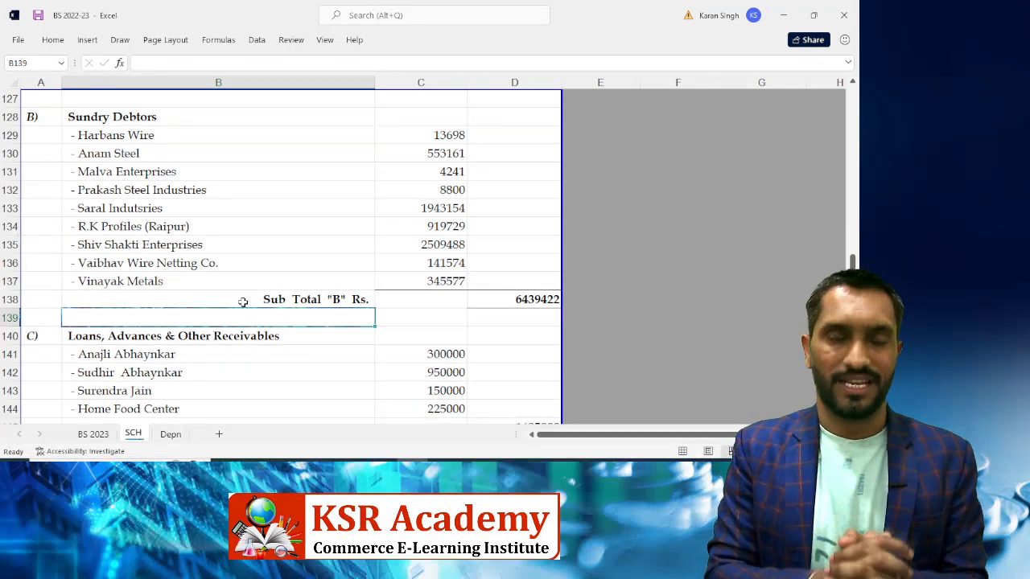
{"action": "scroll", "coordinate": [242, 302], "scroll_direction": "up", "scroll_amount": 20}
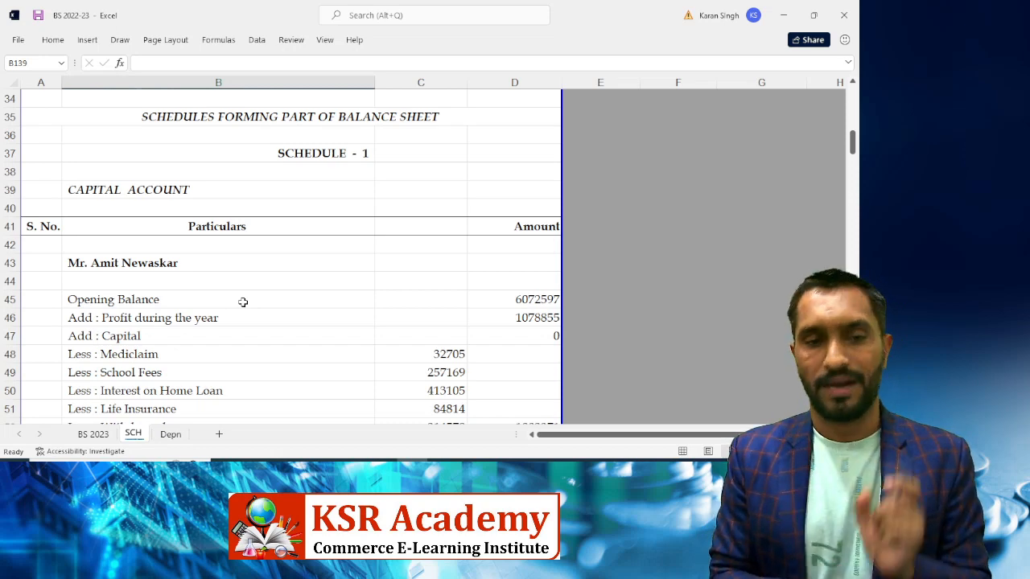
{"action": "left_click", "coordinate": [105, 435]}
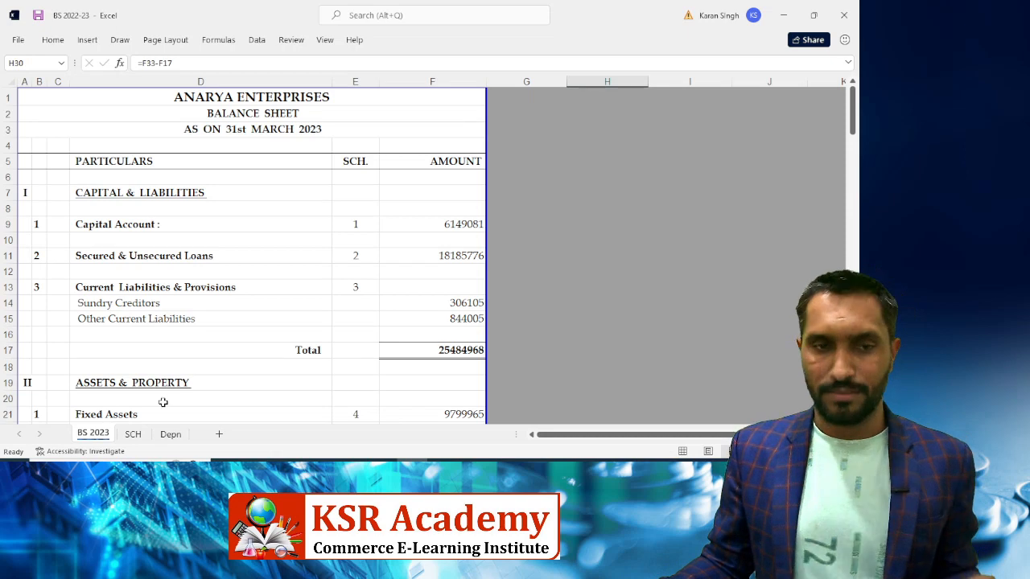
{"action": "left_click", "coordinate": [133, 435]}
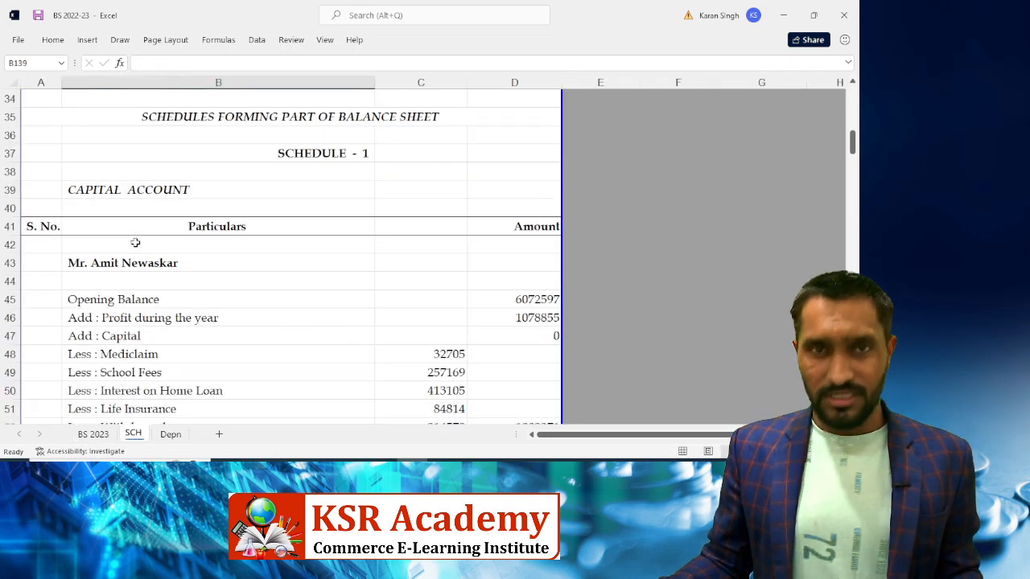
{"action": "left_click", "coordinate": [242, 267]}
{"action": "scroll", "coordinate": [306, 279], "scroll_direction": "down", "scroll_amount": 2}
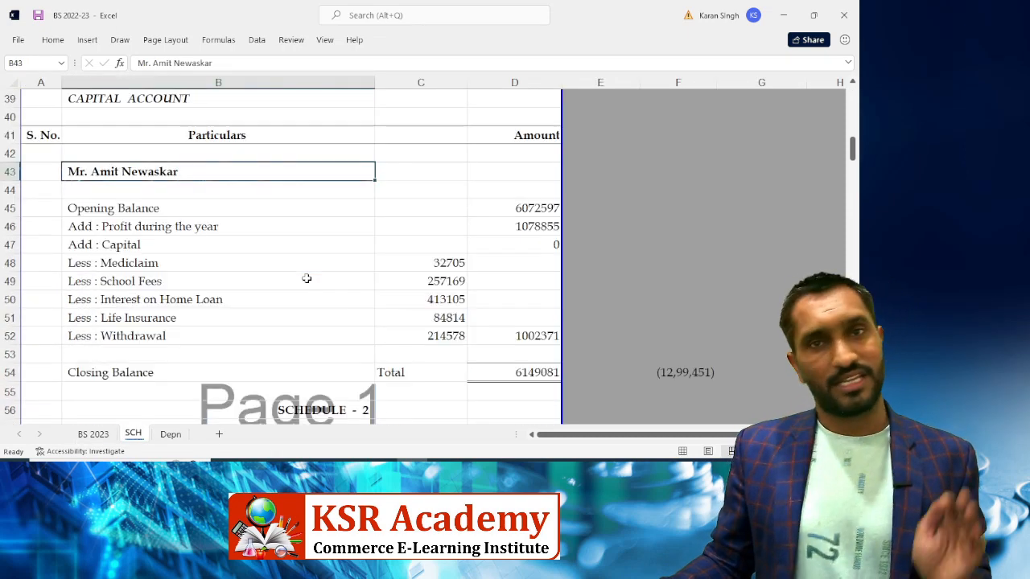